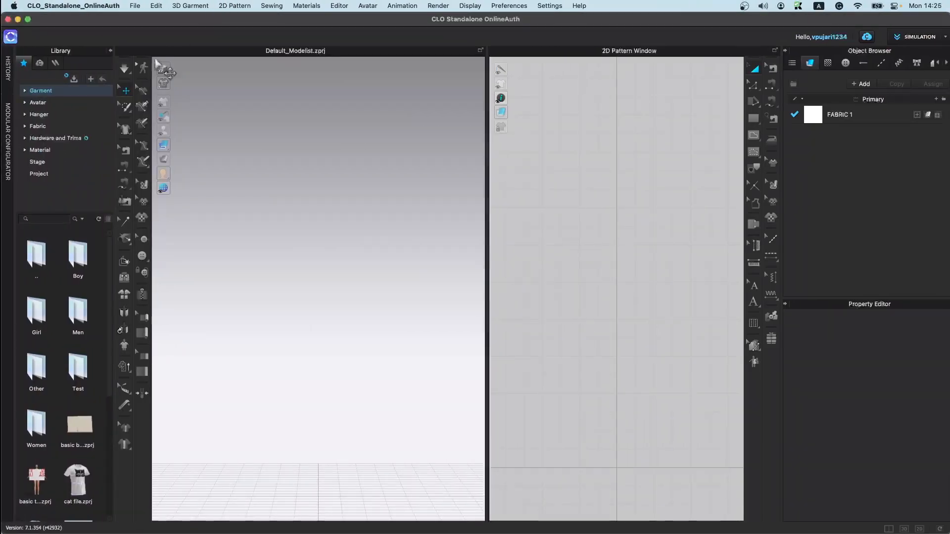
Step: Collapse the Library, Object Browser and Property Editor side panels to enlarge the 3D and 2D windows
left_click(110, 51)
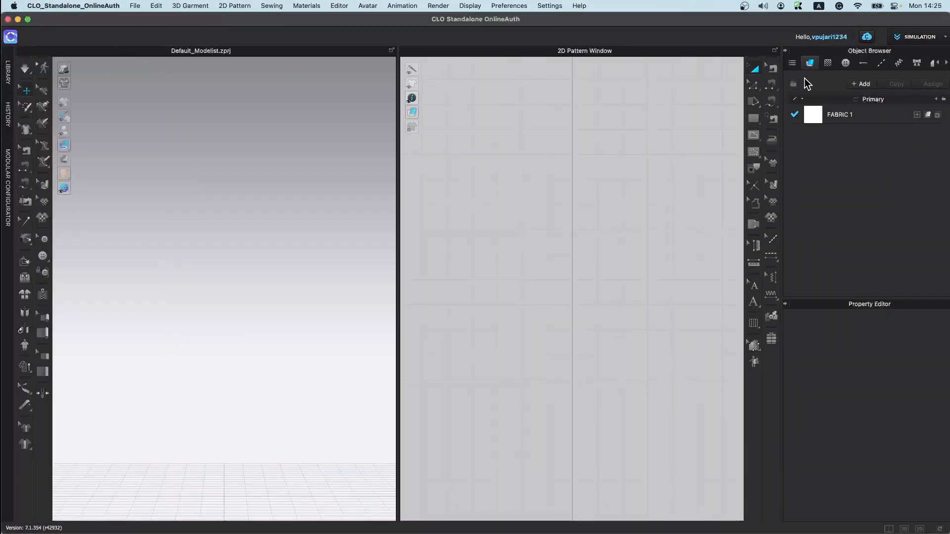
left_click(785, 51)
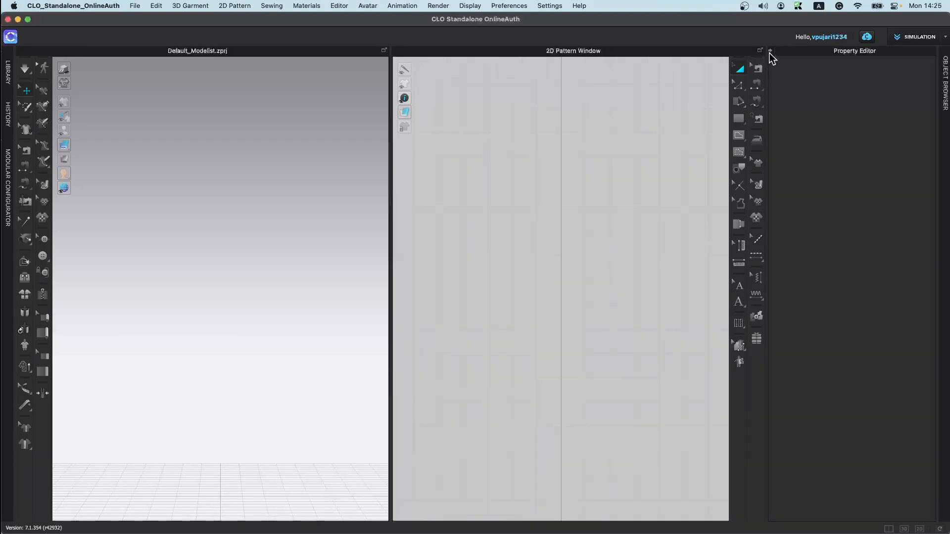
left_click(770, 51)
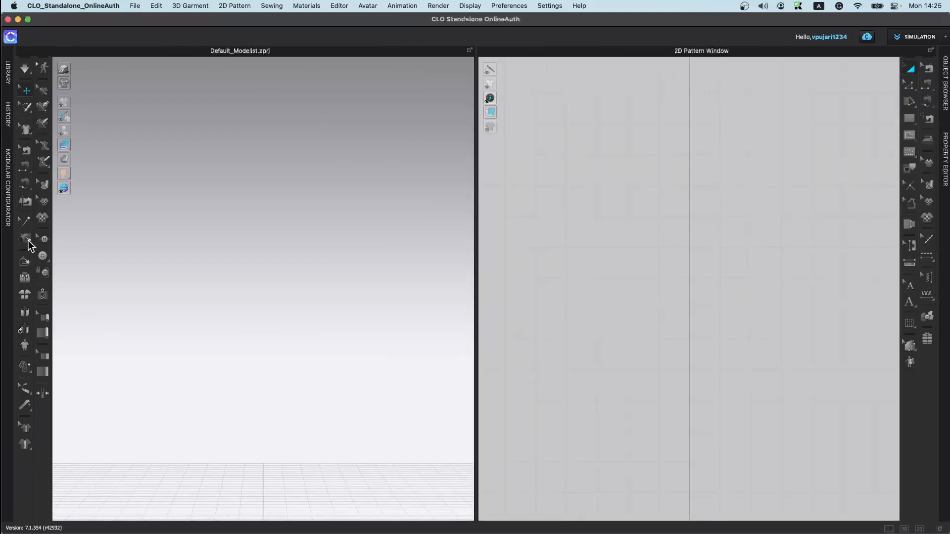
Step: Open the Library and load the texture 5th March.zprj project with the dressed avatar
left_click(6, 75)
scroll(94, 472, "down", 5)
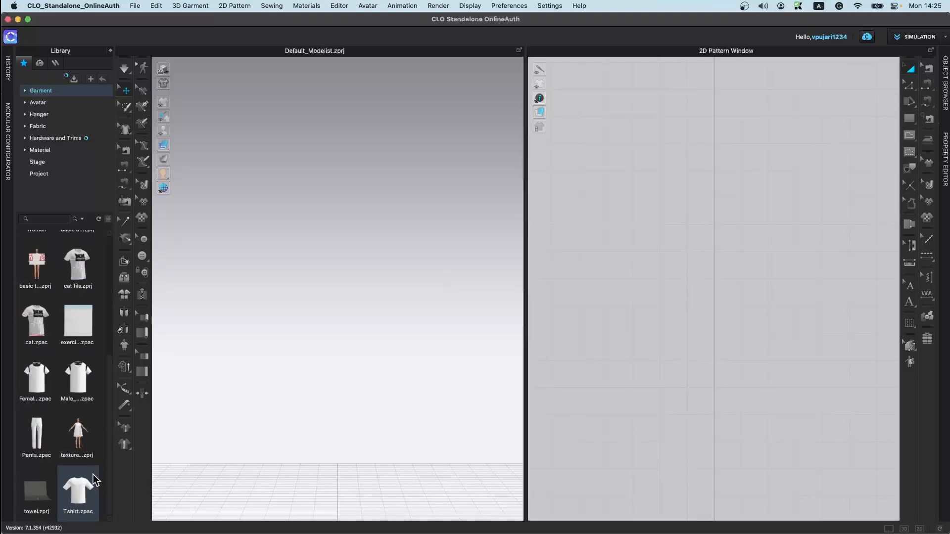
double_click(75, 427)
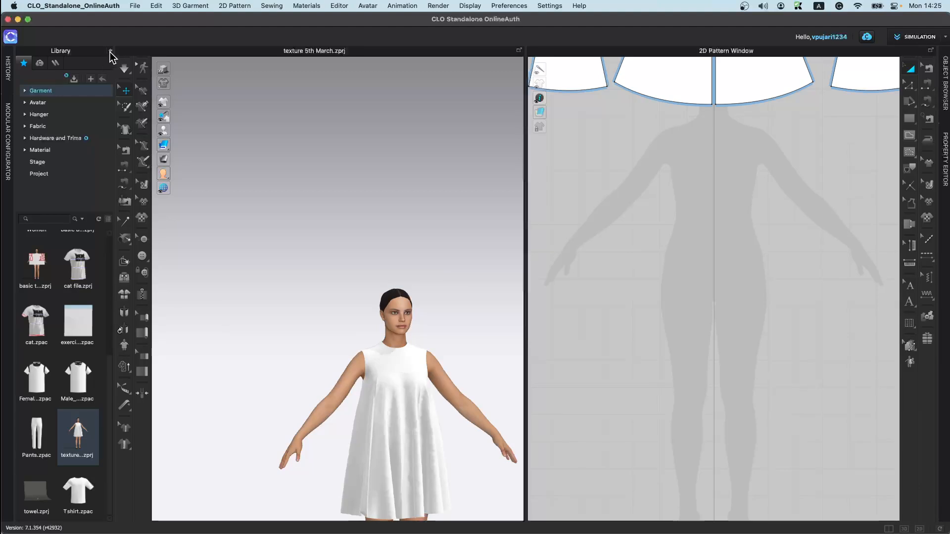
Step: Set the simulation mode to Normal (Default) and simulate while pulling the dress fabric to settle it
left_click(109, 51)
scroll(700, 371, "down", 6)
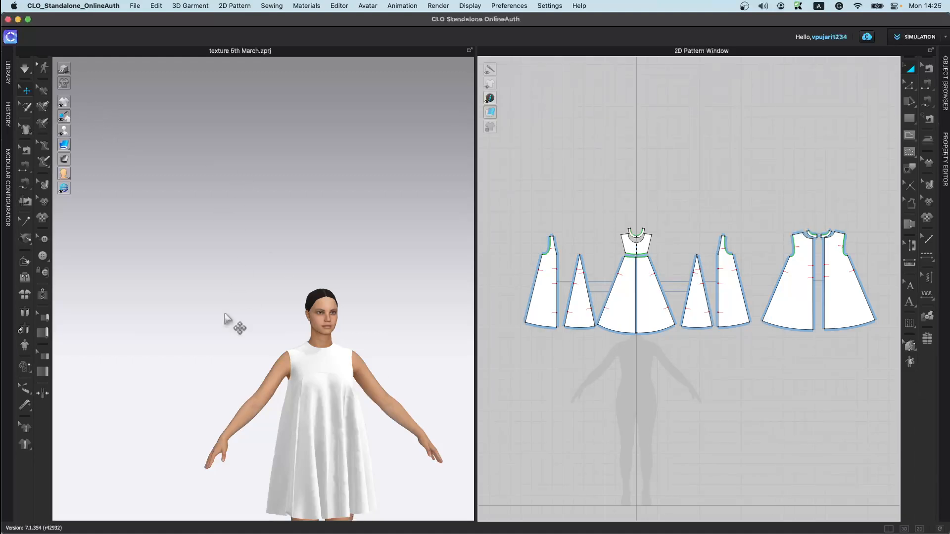
middle_click_drag(267, 332, 212, 176)
scroll(208, 187, "up", 3)
left_click(28, 70)
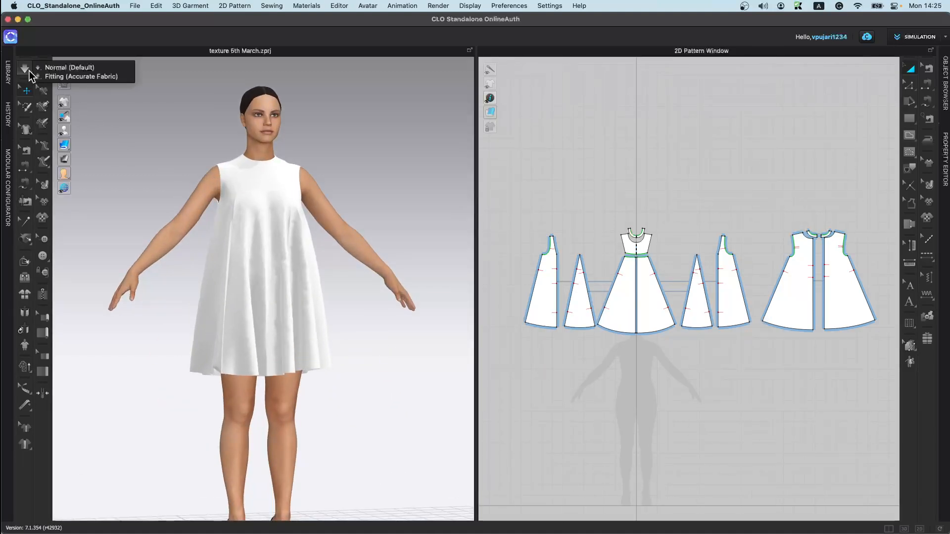
left_click(65, 68)
key("space")
left_click(27, 75)
left_click(54, 80)
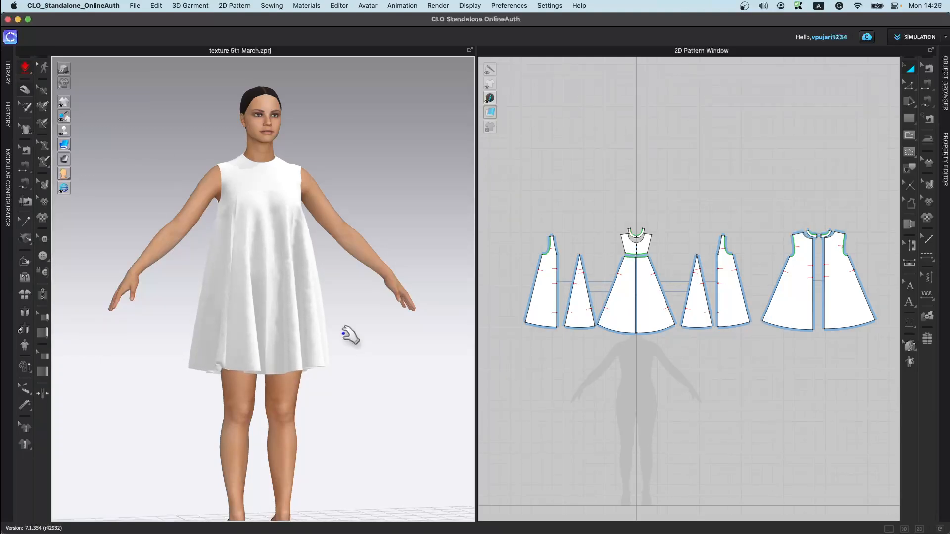
left_click_drag(271, 301, 310, 340)
key("space")
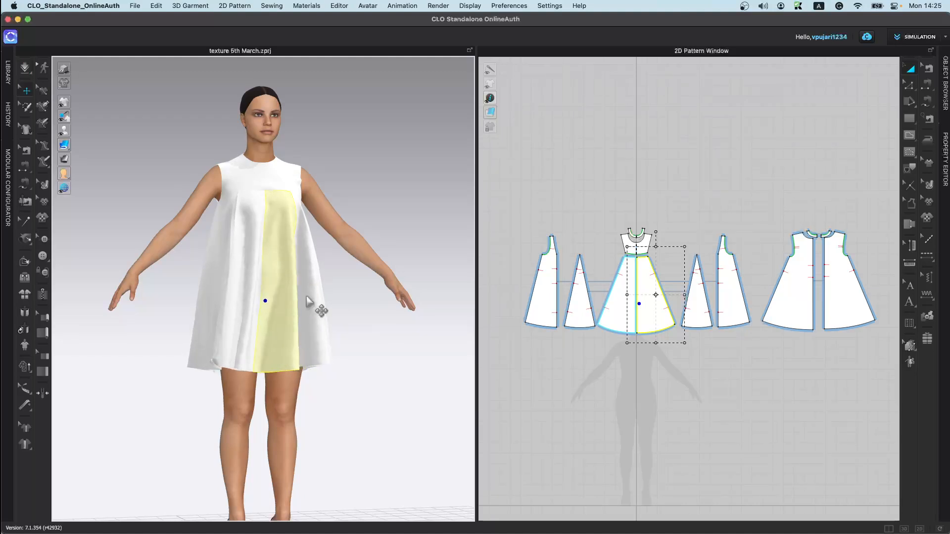
Step: Select the MAIN fabric in the Object Browser to highlight all patterns using it
left_click(28, 69)
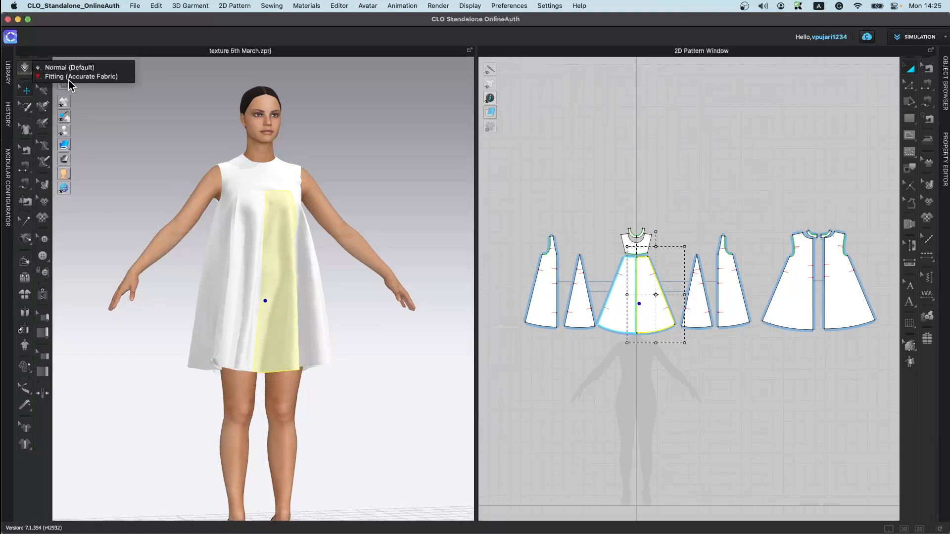
left_click(944, 102)
left_click(854, 118)
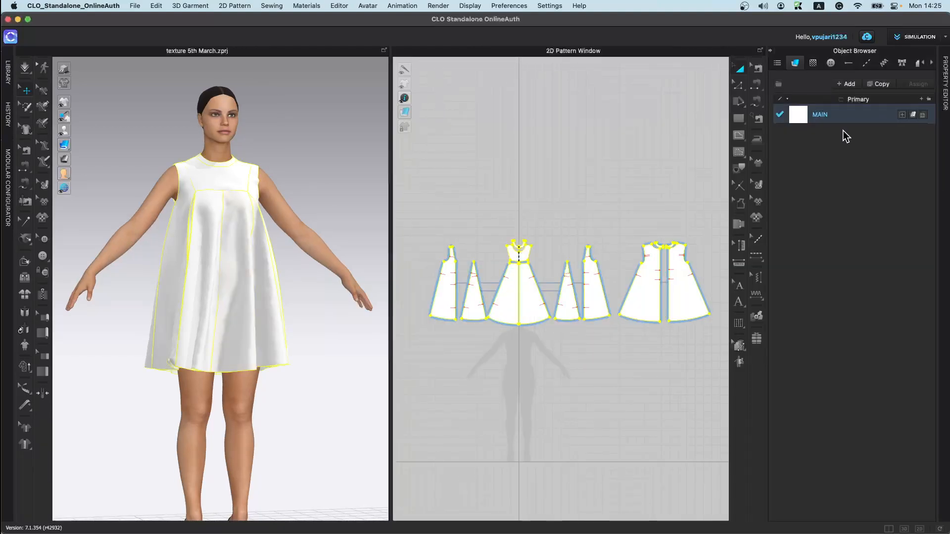
left_click(771, 50)
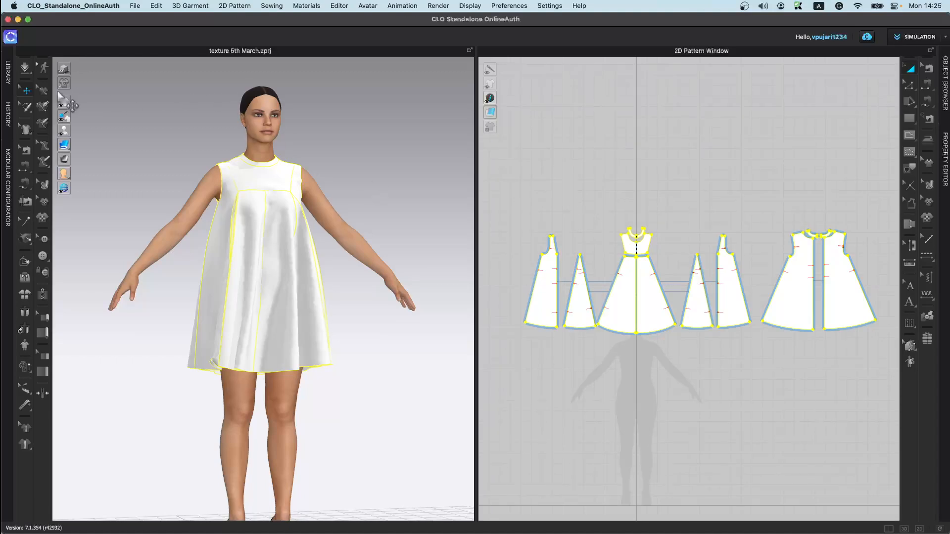
Step: Try to move the front center panel away from the avatar, then undo the move
left_click(28, 92)
left_click(377, 233)
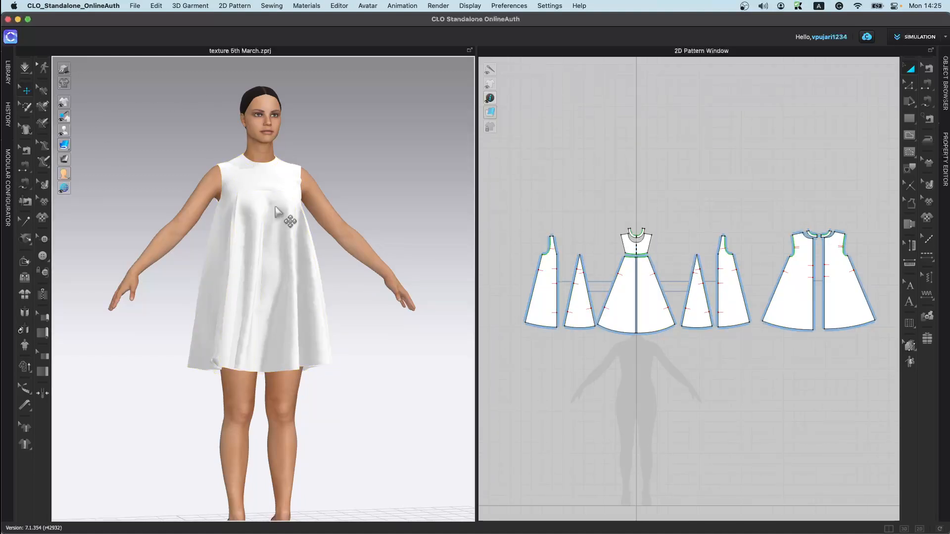
left_click_drag(275, 207, 278, 208)
left_click(234, 341)
left_click(307, 291)
left_click_drag(268, 281, 333, 256)
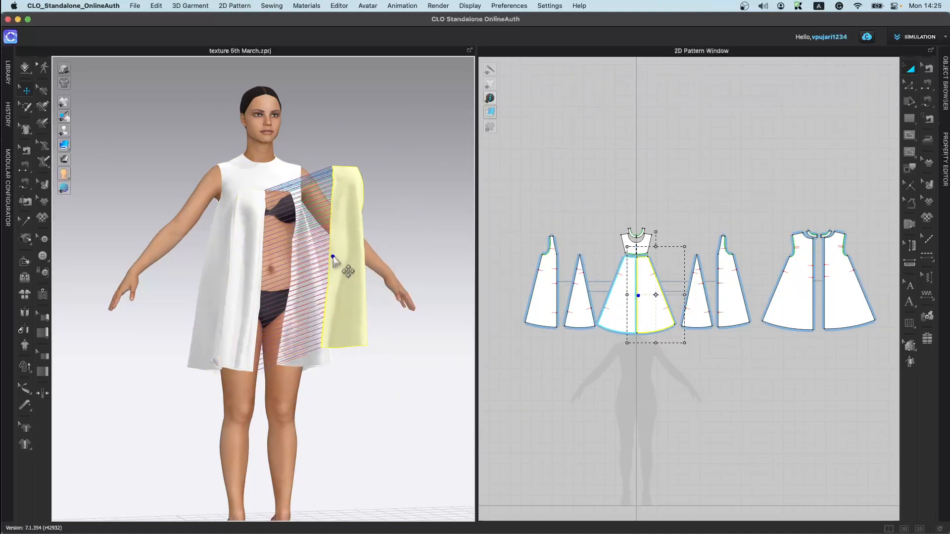
key("super+z")
Step: Run a brief simulation and select the front center panel in the 3D window to show its gizmo
left_click(332, 321)
key("space")
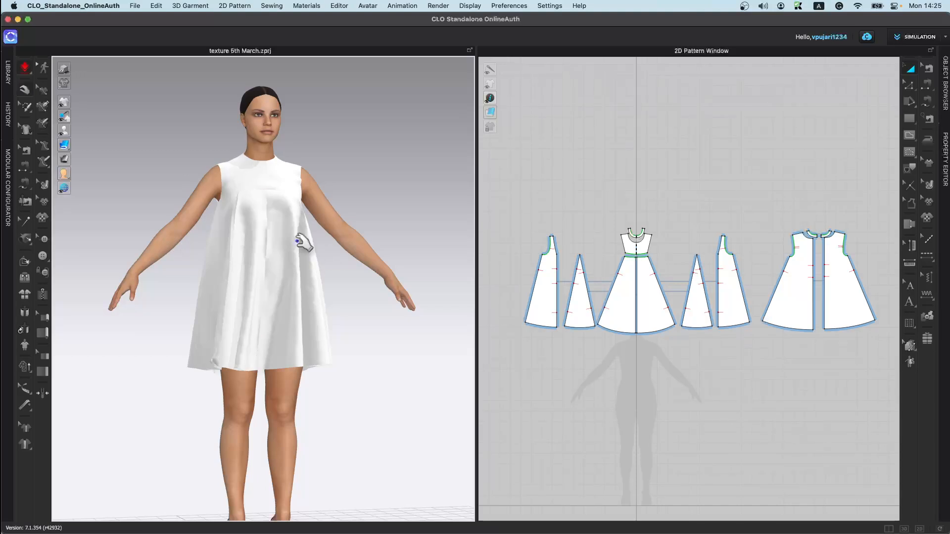
left_click(280, 250)
key("space")
left_click(292, 274)
right_click_drag(308, 293, 393, 277)
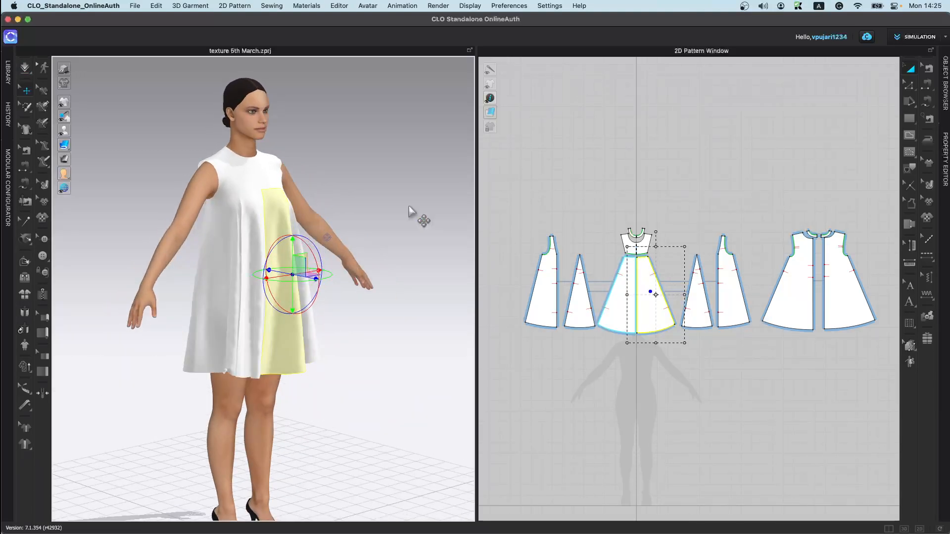
Step: Switch the gizmo orientation to Screen Coordinate
left_click(508, 6)
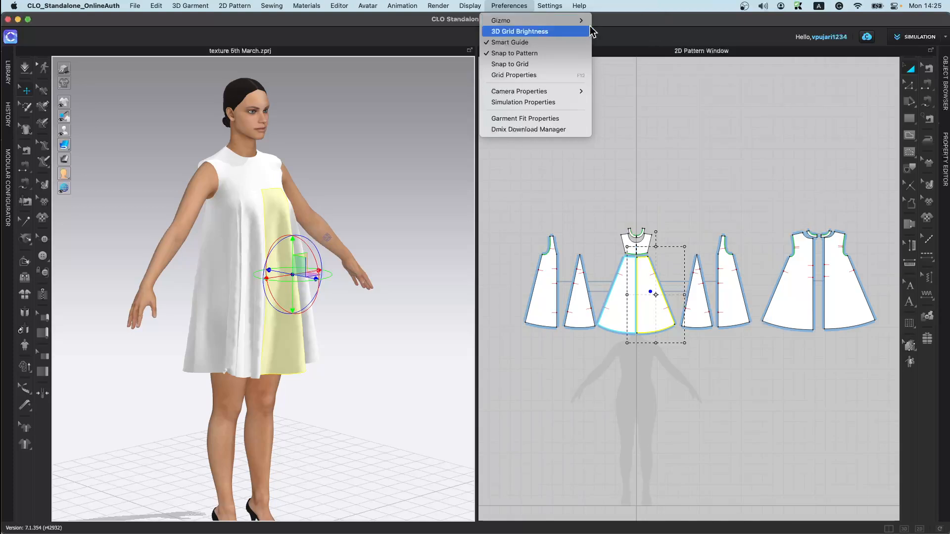
mouse_move(574, 24)
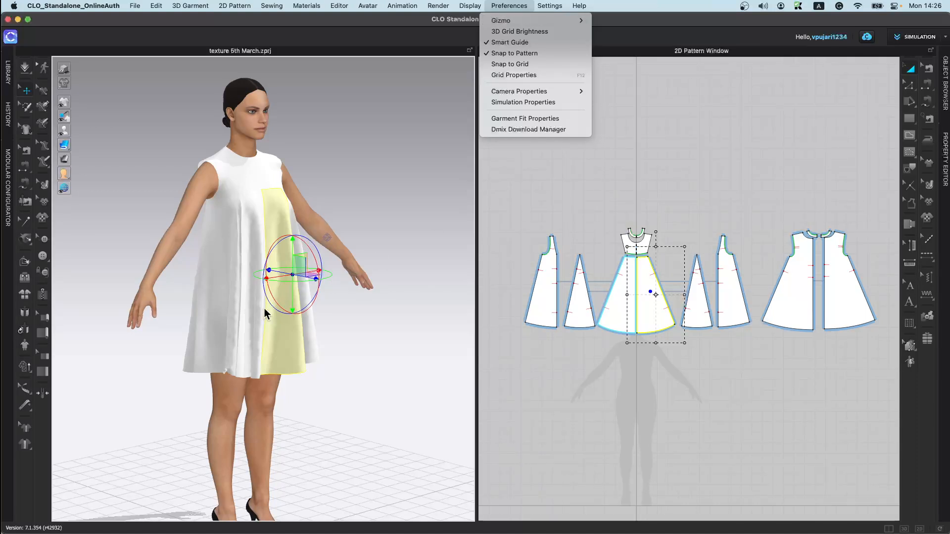
left_click(368, 258)
mouse_move(301, 272)
right_mouse_down()
mouse_move(365, 283)
mouse_move(215, 201)
mouse_move(292, 284)
right_mouse_up()
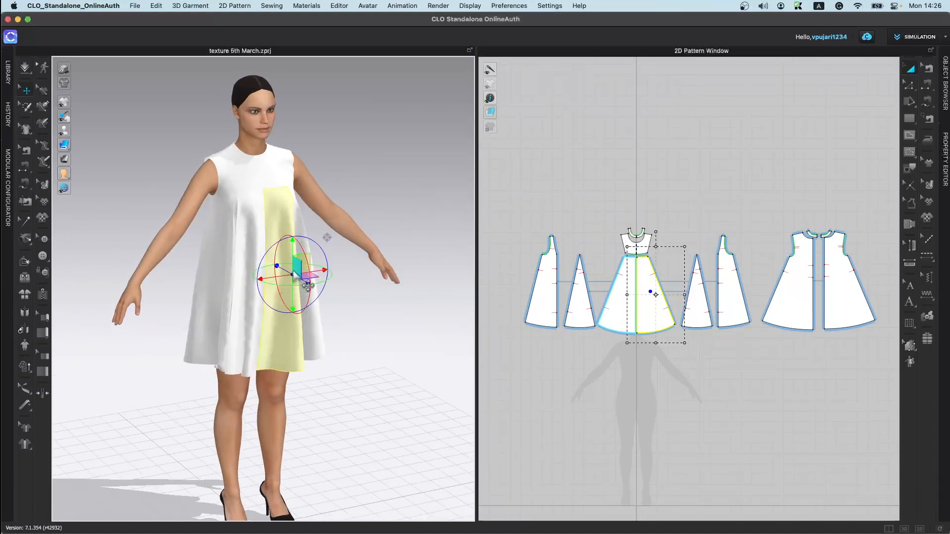
left_click(525, 6)
mouse_move(536, 20)
left_click(612, 22)
Step: Switch the gizmo orientation to World Coordinate and drag the front panel with the gizmo
right_click_drag(345, 297, 482, 163)
left_click(509, 6)
mouse_move(540, 21)
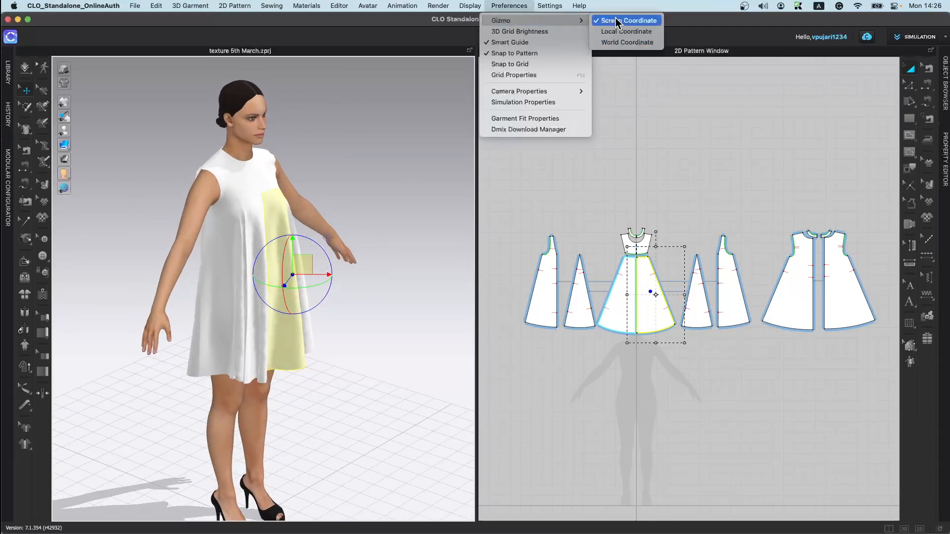
left_click(622, 42)
right_click_drag(298, 310, 299, 262)
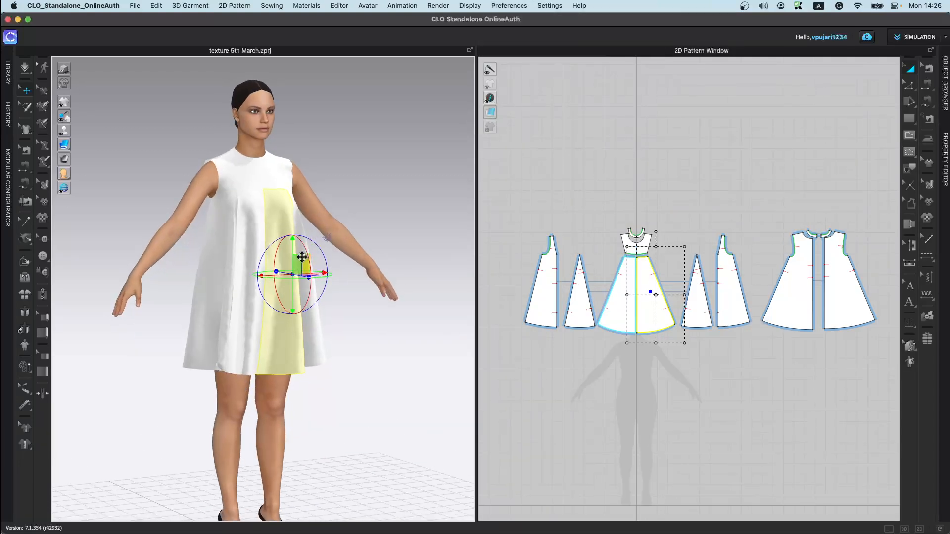
Step: Choose the Select Mesh (Brush) tool and brush a mesh selection on the chest of the dress
left_click(25, 71)
left_click(78, 66)
left_click(27, 110)
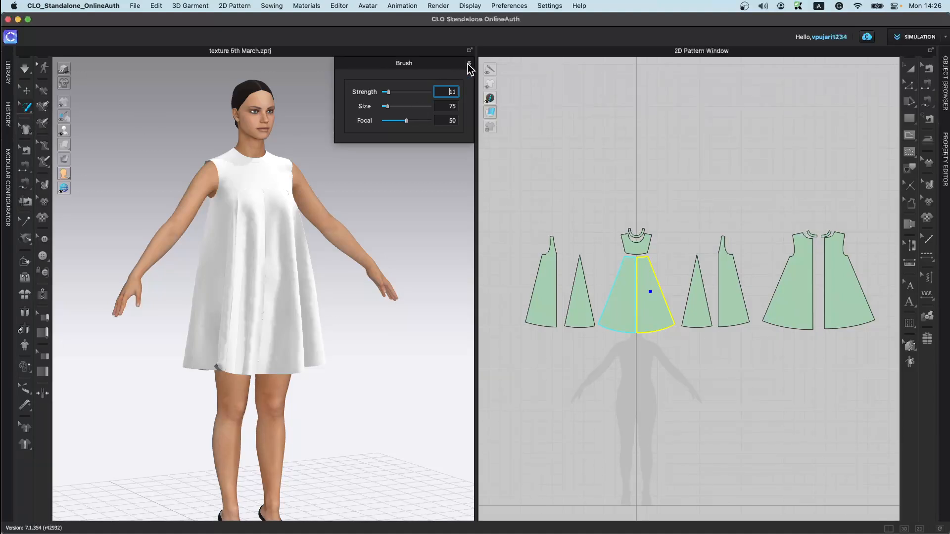
left_click(468, 64)
scroll(293, 238, "up", 6)
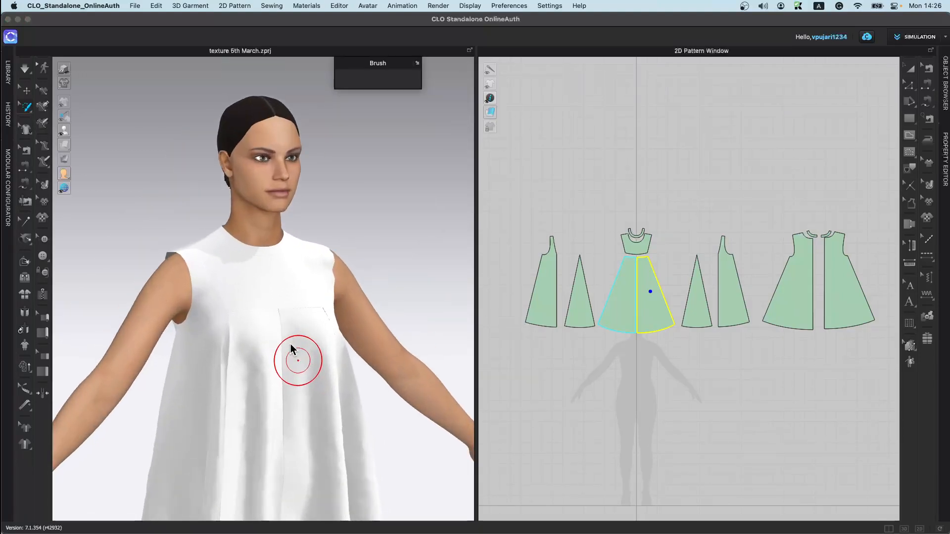
right_click_drag(291, 349, 276, 350)
mouse_move(299, 280)
left_mouse_down()
mouse_move(304, 291)
mouse_move(265, 282)
mouse_move(283, 279)
left_mouse_up()
right_click(285, 281)
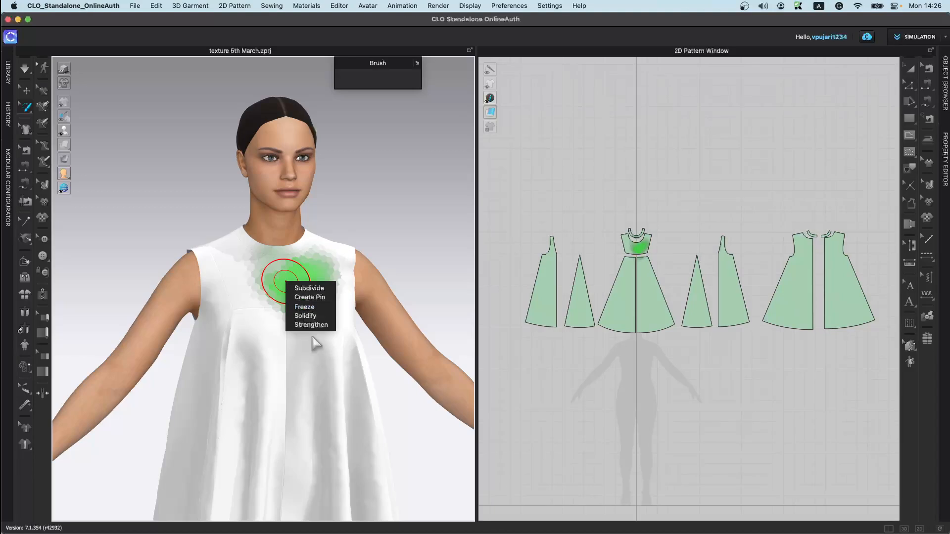
left_click(343, 310)
Step: Brush a vertical mesh selection down the front panel of the dress
mouse_move(318, 383)
left_mouse_down()
mouse_move(324, 482)
mouse_move(311, 508)
left_mouse_up()
left_click_drag(305, 403, 311, 507)
right_click(316, 429)
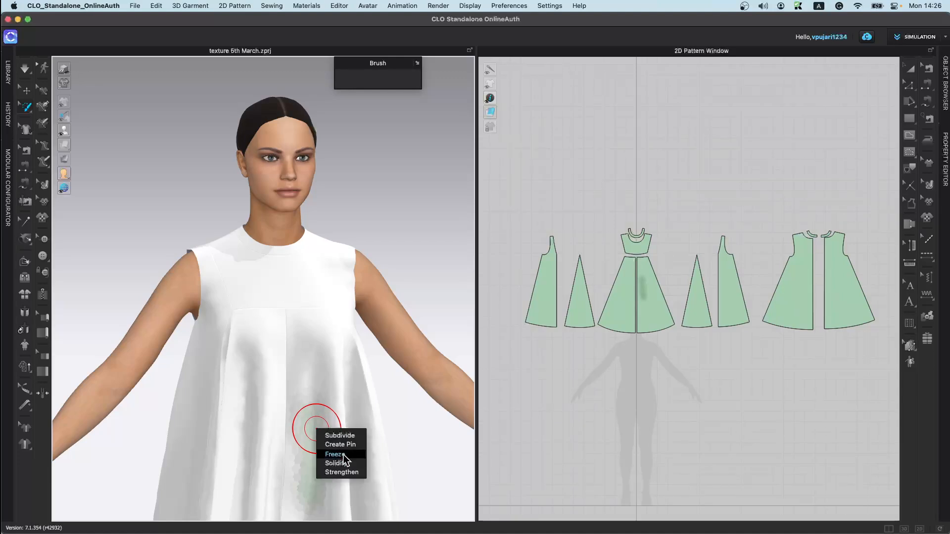
left_click(291, 491)
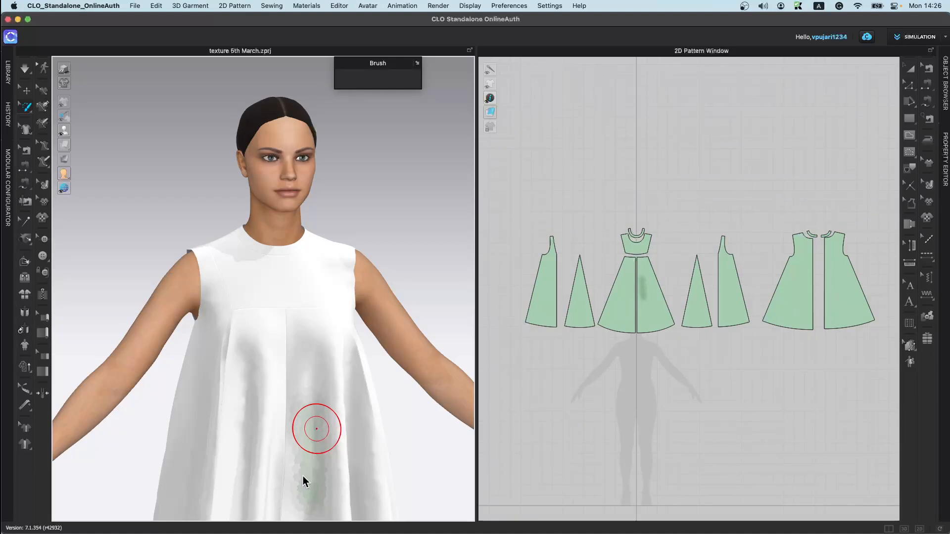
middle_click_drag(290, 490, 318, 401)
scroll(317, 401, "up", 2)
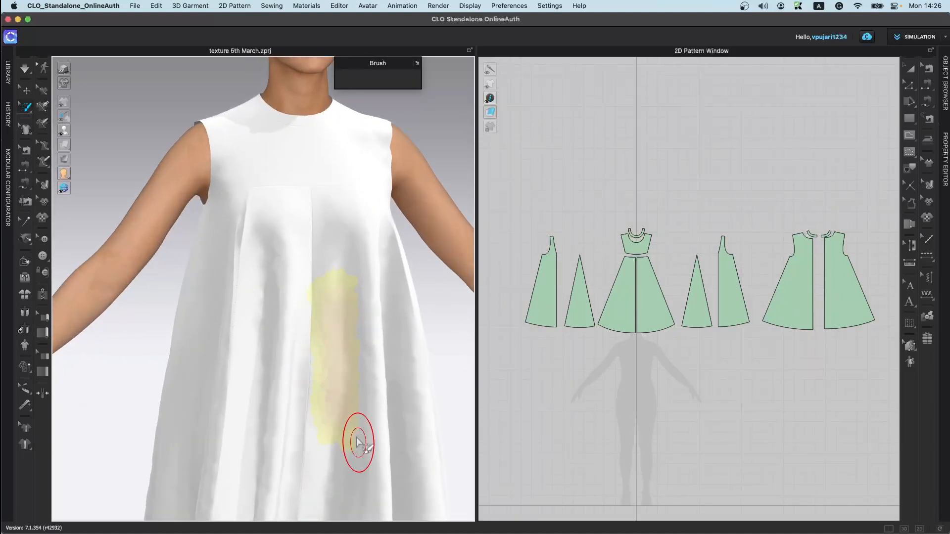
key("super+z")
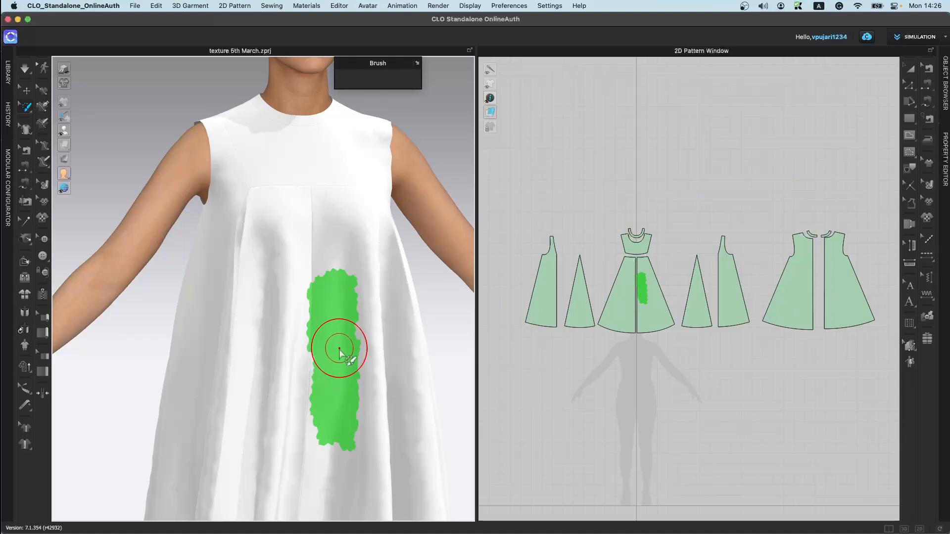
Step: Clear the selection, switch to Select Mesh (Box), and box-select a mesh area near the neckline
left_click(130, 166)
left_click(26, 109)
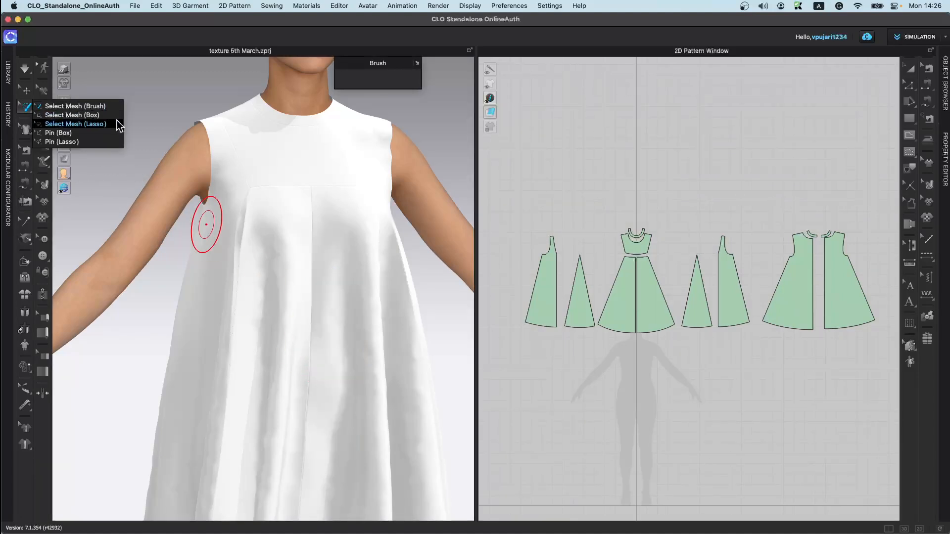
left_click(101, 116)
left_click_drag(290, 133, 342, 175)
right_click_drag(298, 232, 364, 186)
left_click_drag(344, 168, 376, 165)
Step: Simulate and drag the selected mesh area to pull the fabric toward the shoulder
key("space")
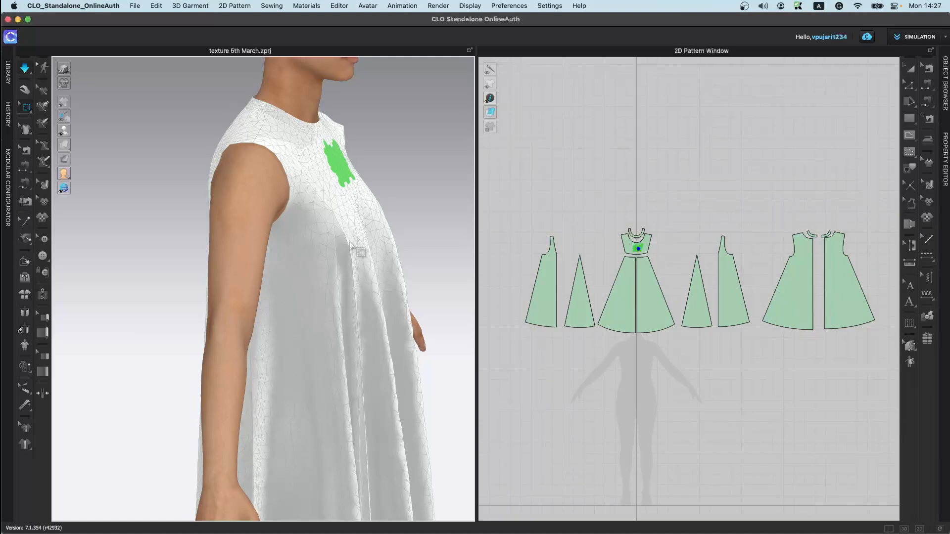
mouse_move(276, 150)
left_mouse_down()
mouse_move(308, 173)
mouse_move(271, 191)
left_mouse_up()
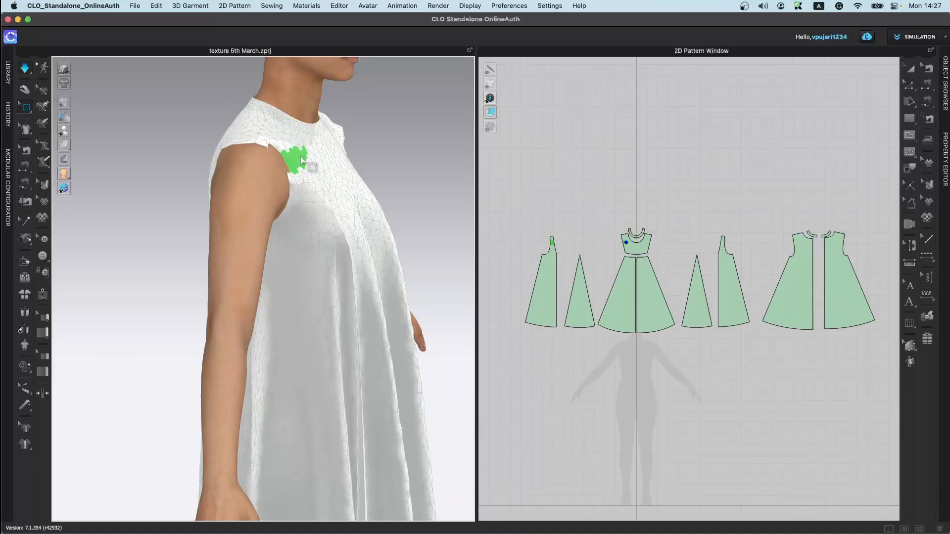
mouse_move(254, 194)
right_mouse_down()
mouse_move(259, 208)
mouse_move(253, 185)
right_mouse_up()
mouse_move(281, 147)
left_mouse_down()
mouse_move(324, 190)
mouse_move(322, 170)
left_mouse_up()
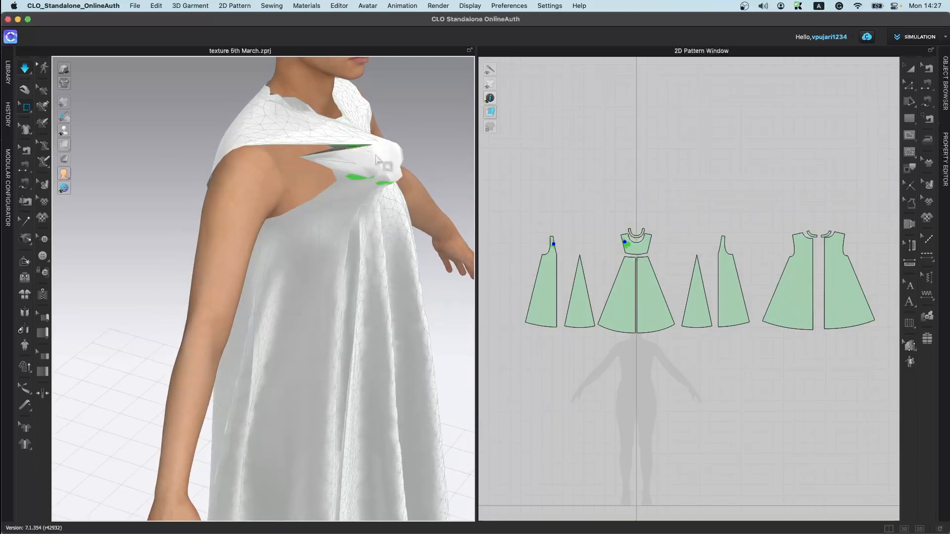
right_click_drag(324, 217, 295, 186)
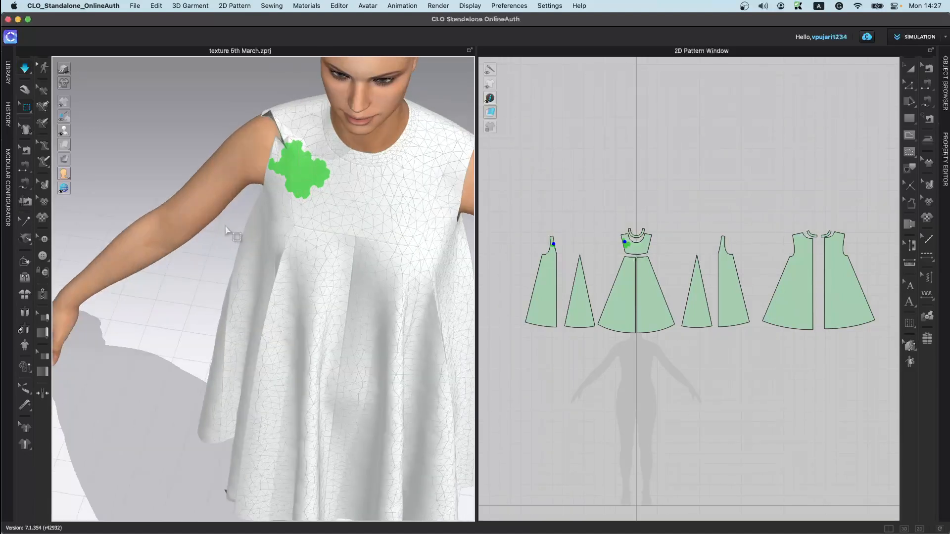
left_click_drag(264, 187, 280, 217)
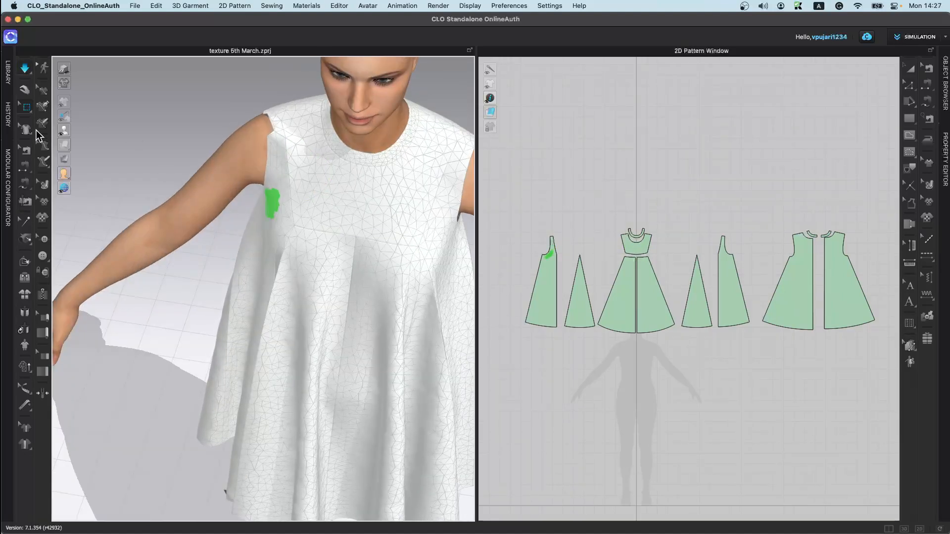
left_click(21, 107)
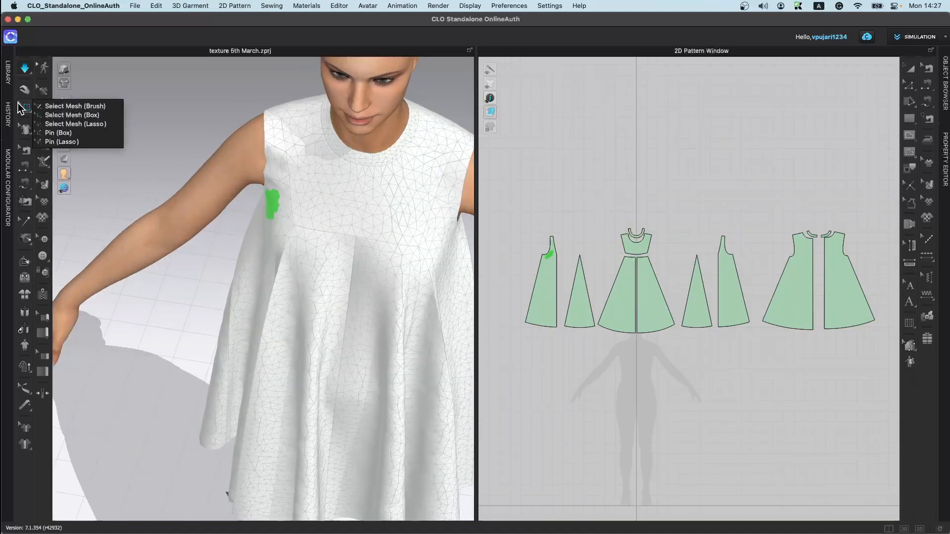
Step: Switch to Select Mesh (Lasso) and lasso-select a curved ring-shaped area across the chest of the dress
left_click(91, 124)
mouse_move(353, 207)
left_mouse_down()
mouse_move(395, 302)
mouse_move(363, 184)
mouse_move(389, 285)
mouse_move(316, 190)
mouse_move(346, 251)
mouse_move(342, 279)
left_mouse_up()
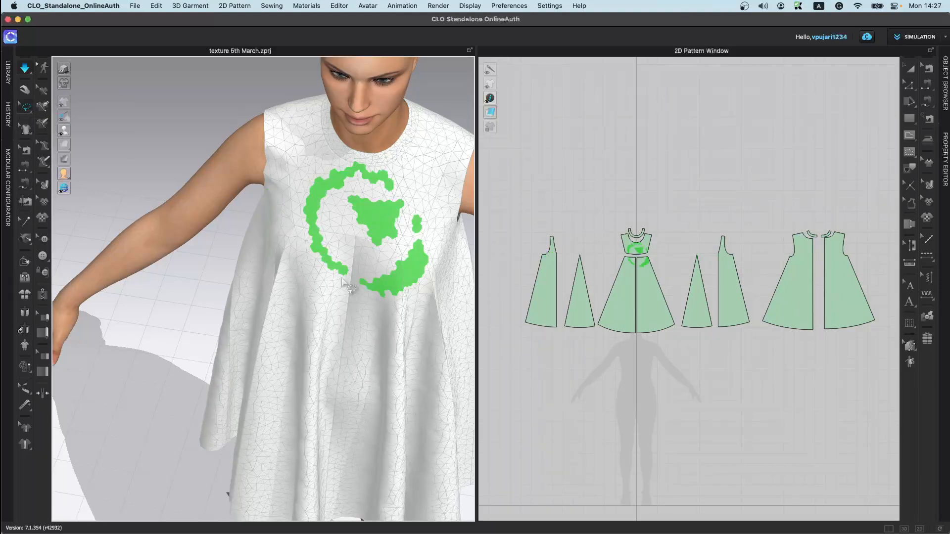
right_click_drag(355, 283, 334, 310)
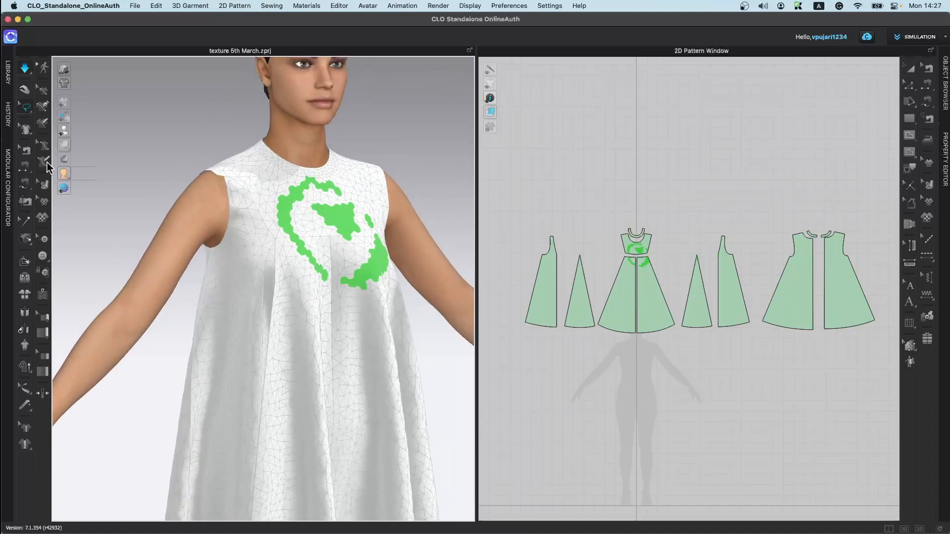
Step: Switch to Pin (Box) and pin a box-shaped mesh area on the upper chest of the dress
left_click(27, 110)
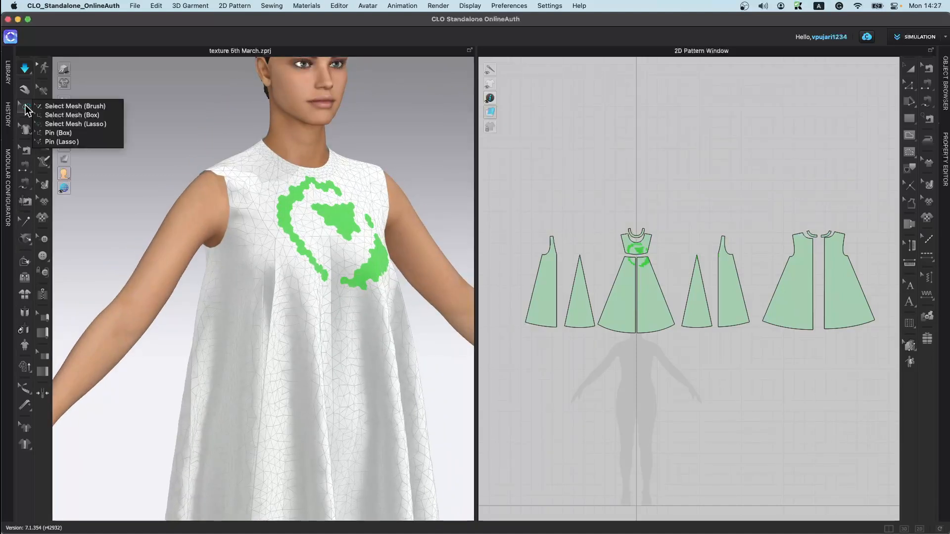
left_click(80, 131)
left_click_drag(301, 191, 340, 234)
scroll(282, 327, "up", 1)
key("space")
scroll(341, 218, "down", 5)
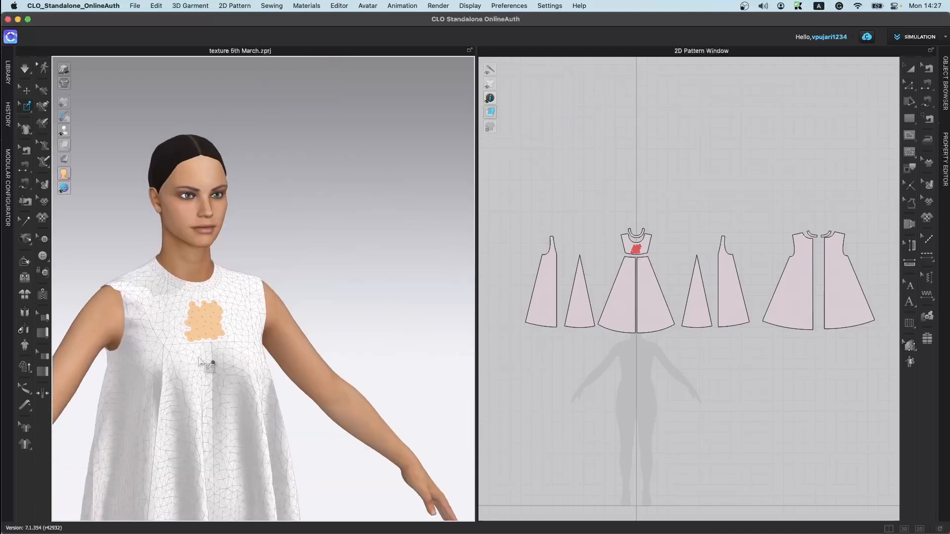
Step: During simulation, pull the fabric below the pinned area and undo the pull
key("q")
right_click_drag(257, 363, 208, 371)
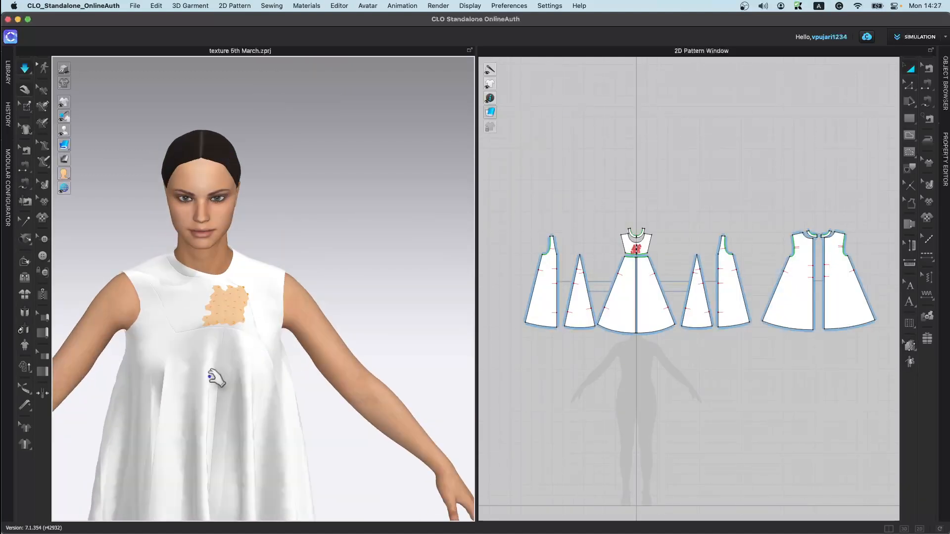
key("super+z")
key("space")
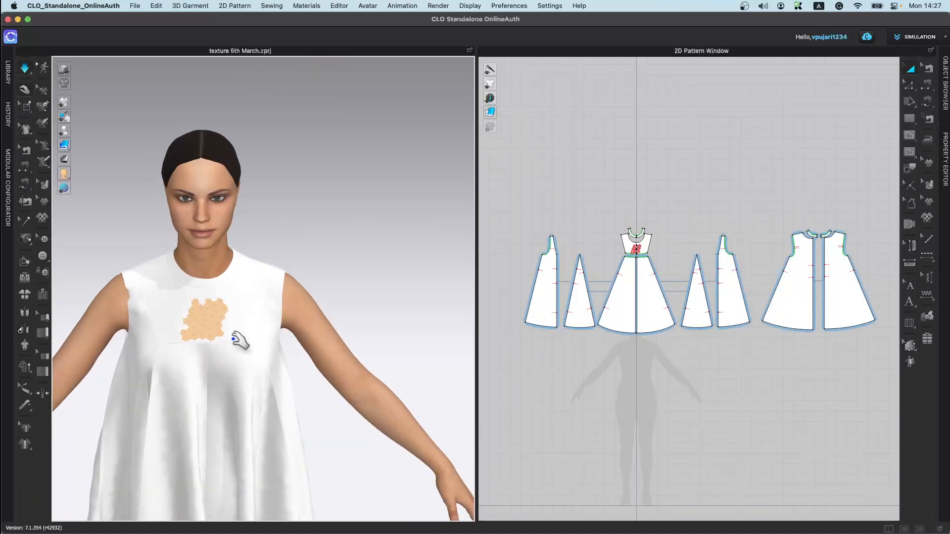
key("space")
Step: Select the pinned area on the chest and delete the pins
left_click(218, 331)
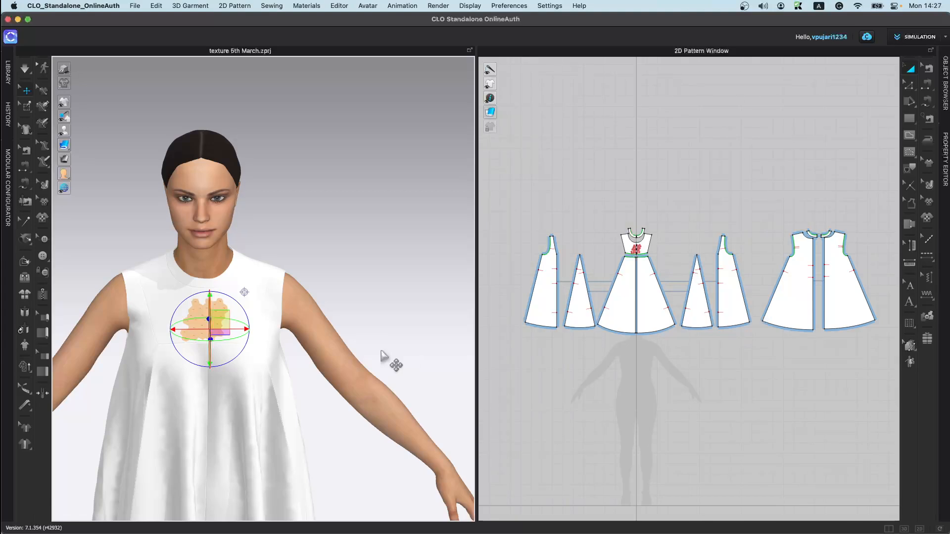
key("Delete")
middle_click_drag(178, 305, 267, 259)
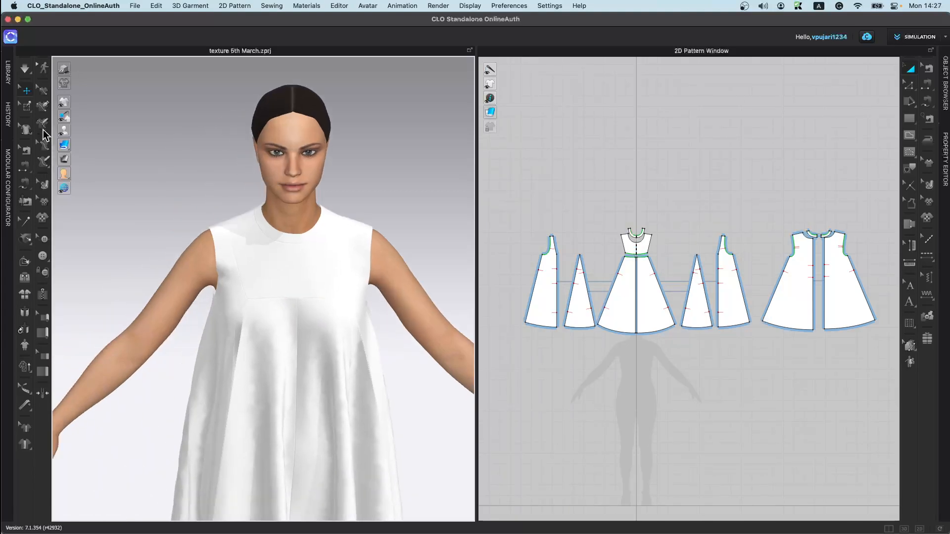
left_click(29, 109)
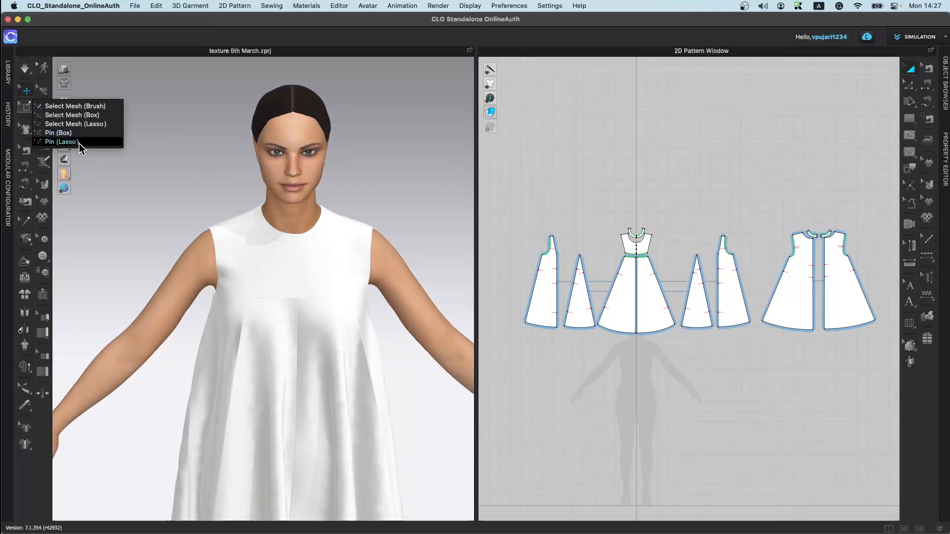
left_click(62, 142)
mouse_move(307, 276)
left_mouse_down()
mouse_move(255, 312)
mouse_move(312, 315)
mouse_move(276, 275)
mouse_move(292, 272)
left_mouse_up()
key("super+z")
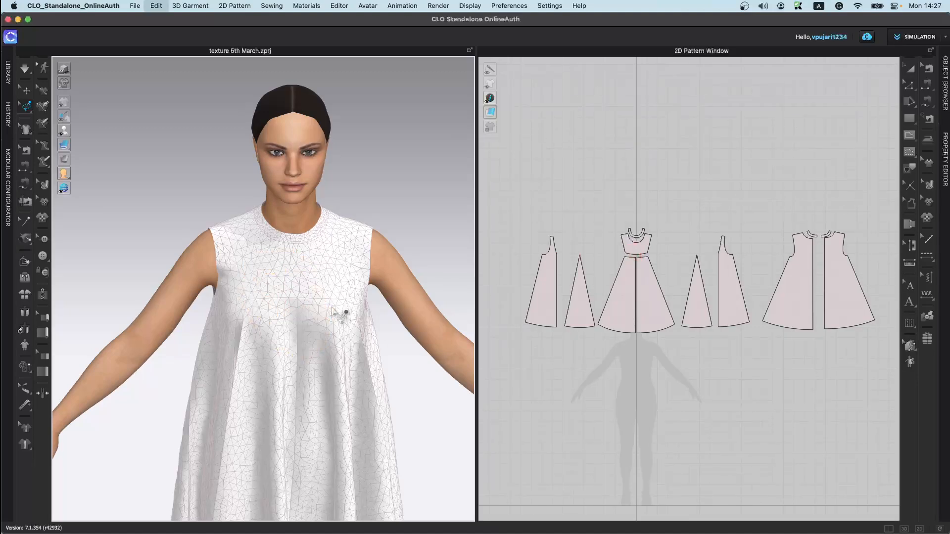
Step: Use Edit Styleline to drag the centre of the yoke seam upward into an arch on the front
left_click(29, 132)
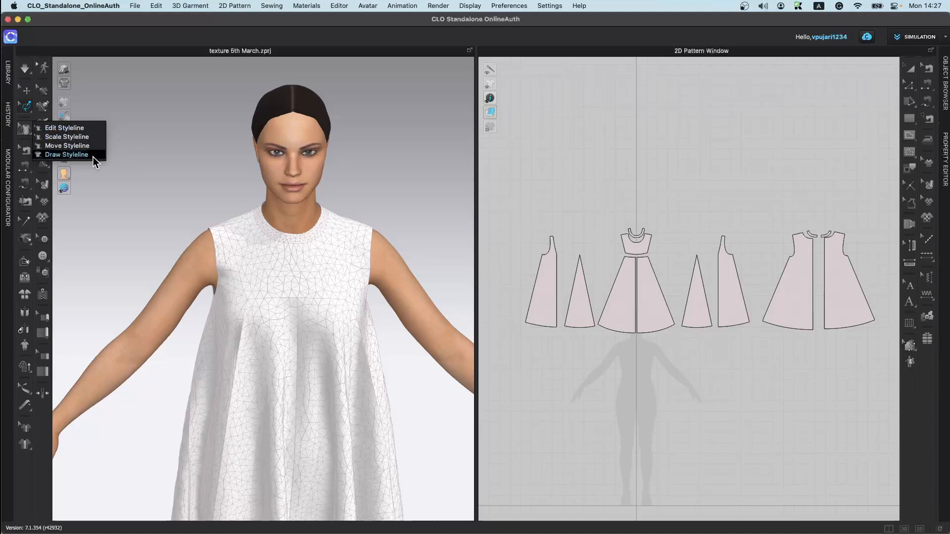
left_click(96, 128)
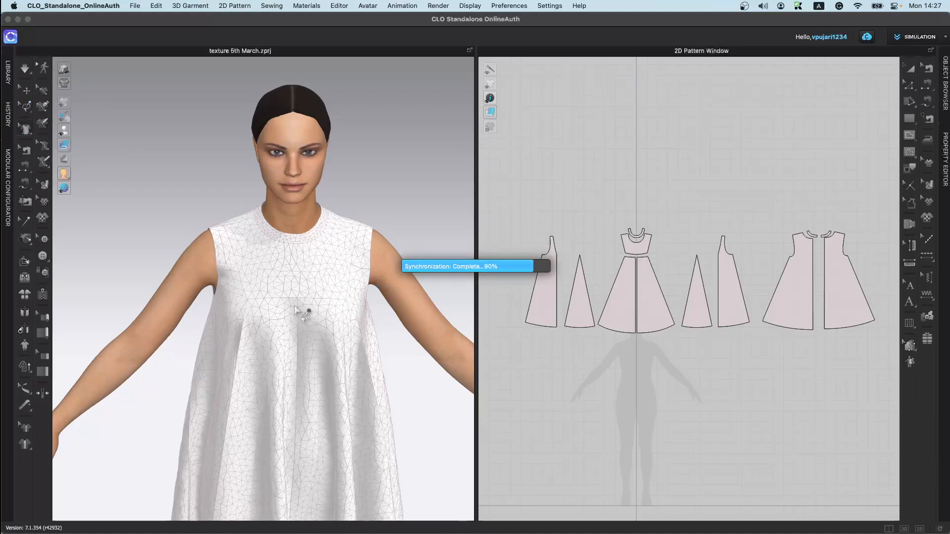
scroll(300, 314, "up", 5)
scroll(329, 270, "up", 3)
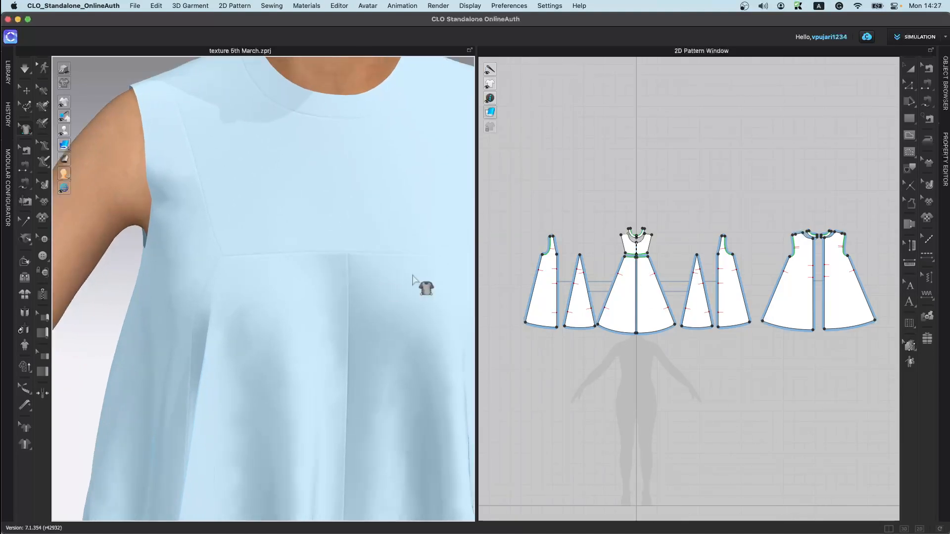
left_click(351, 253)
scroll(347, 301, "down", 2)
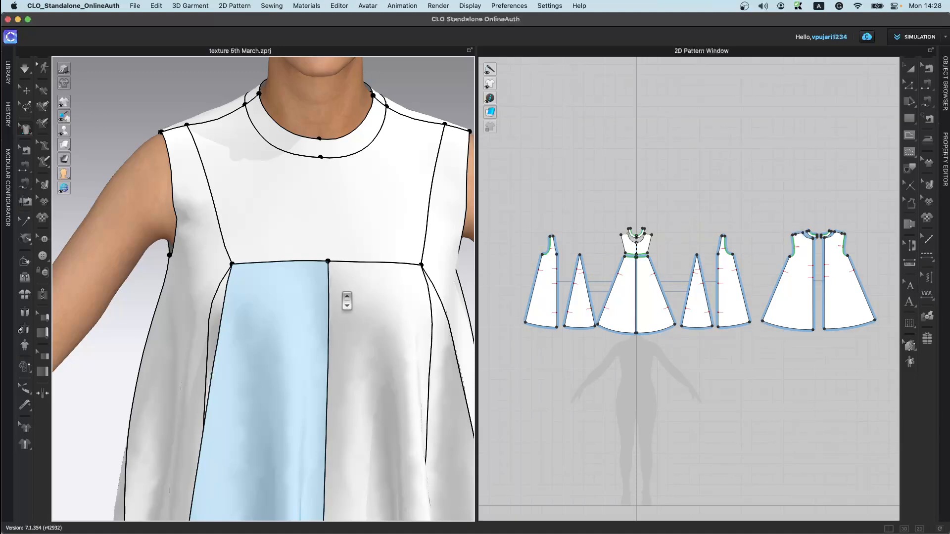
scroll(347, 300, "up", 5)
left_click_drag(349, 252, 361, 170)
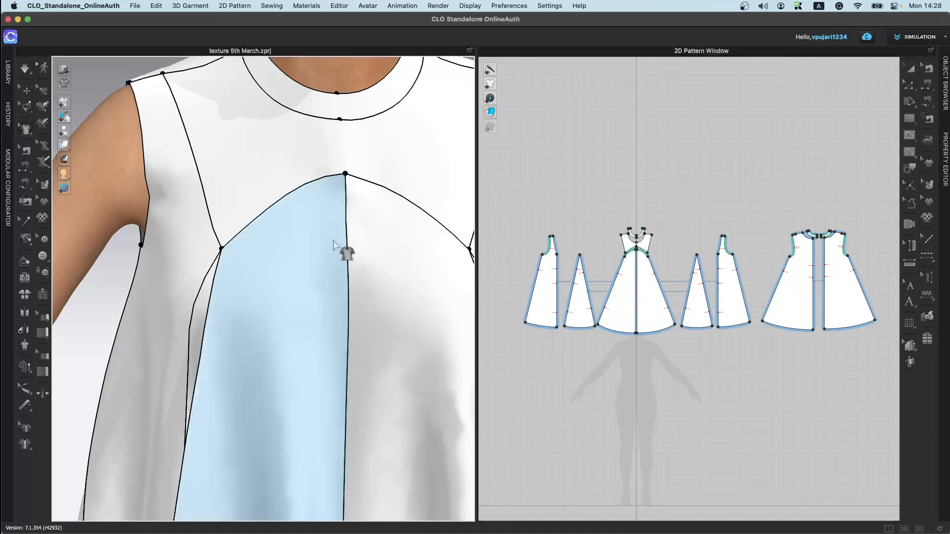
scroll(358, 305, "down", 3)
Step: Undo the yoke styleline edits
middle_click_drag(358, 304, 274, 250)
right_click_drag(274, 250, 304, 287)
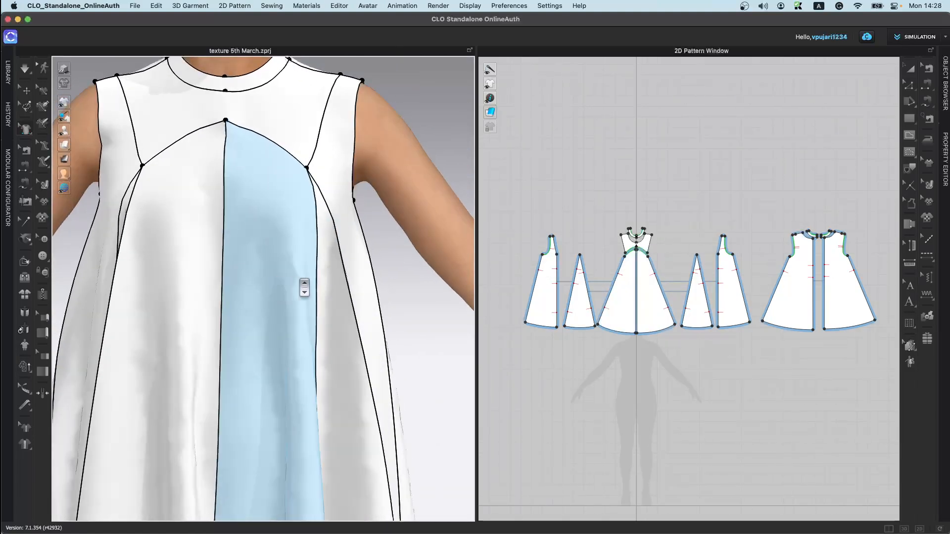
key("space")
scroll(622, 265, "up", 5)
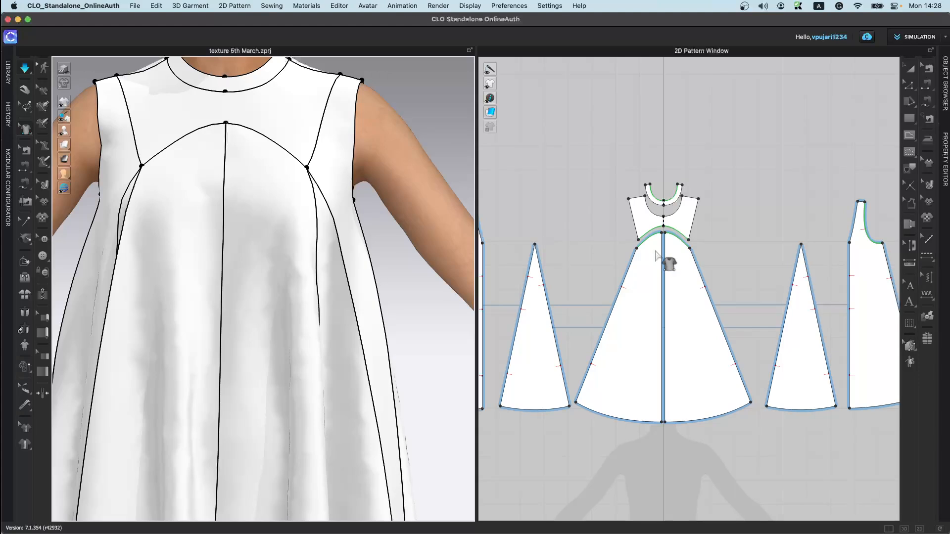
scroll(232, 249, "down", 2)
mouse_move(229, 249)
right_mouse_down()
mouse_move(292, 255)
mouse_move(233, 258)
right_mouse_up()
scroll(685, 260, "up", 2)
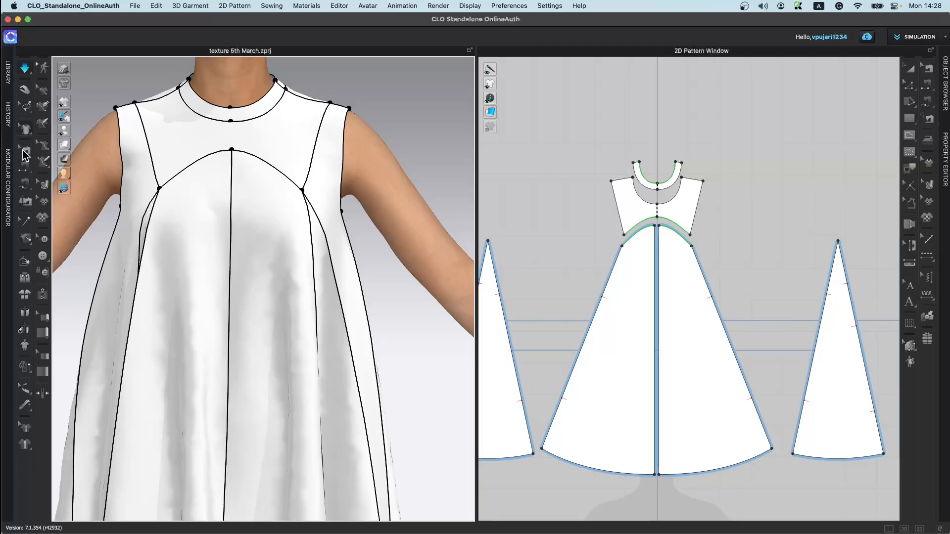
key("super+z")
key("super+z")
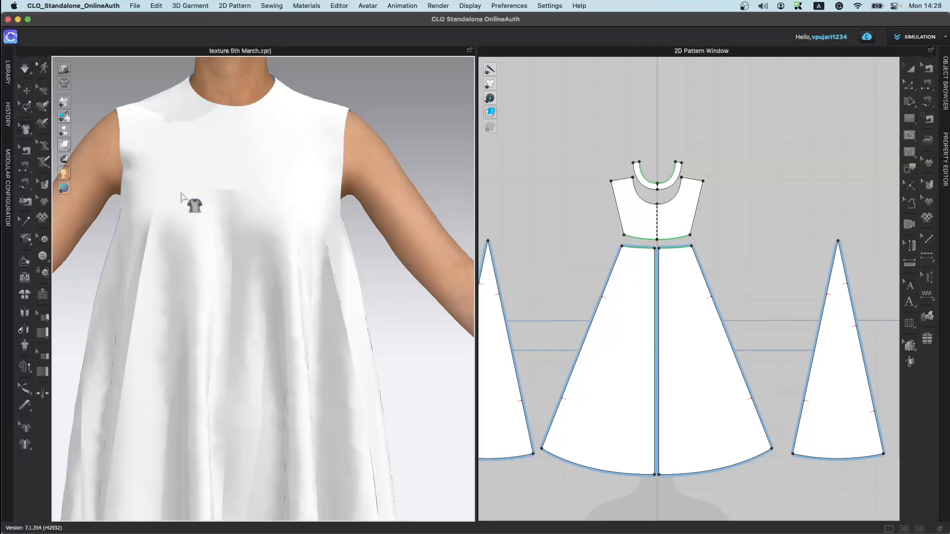
Step: Use Scale Styleline to extend the centre-front seam up toward the neckline, then undo it
left_click(31, 137)
left_click(76, 139)
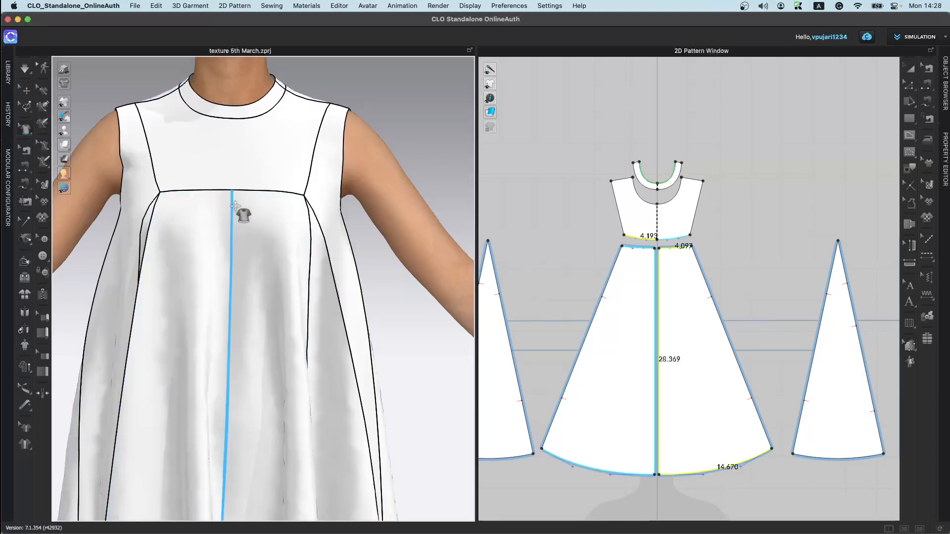
left_click(233, 205)
left_click_drag(233, 196, 234, 147)
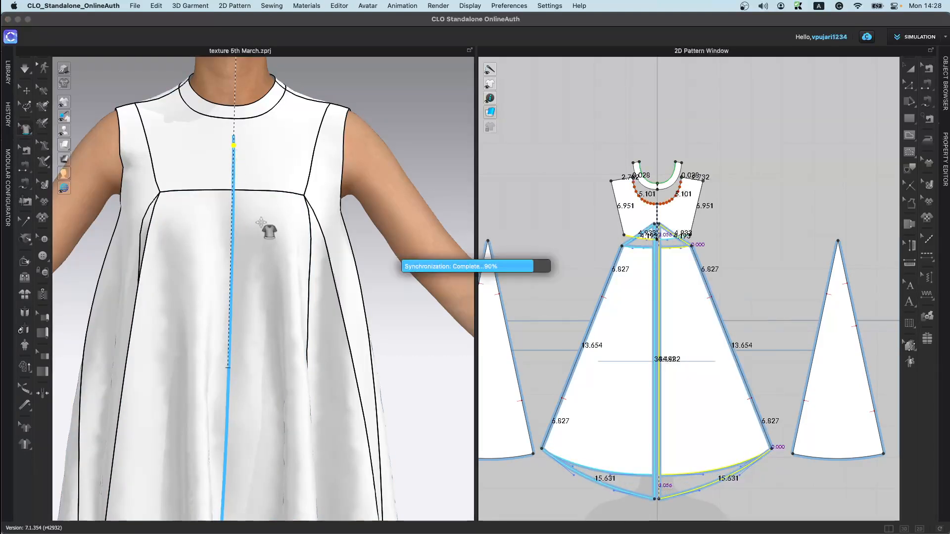
key("super+z")
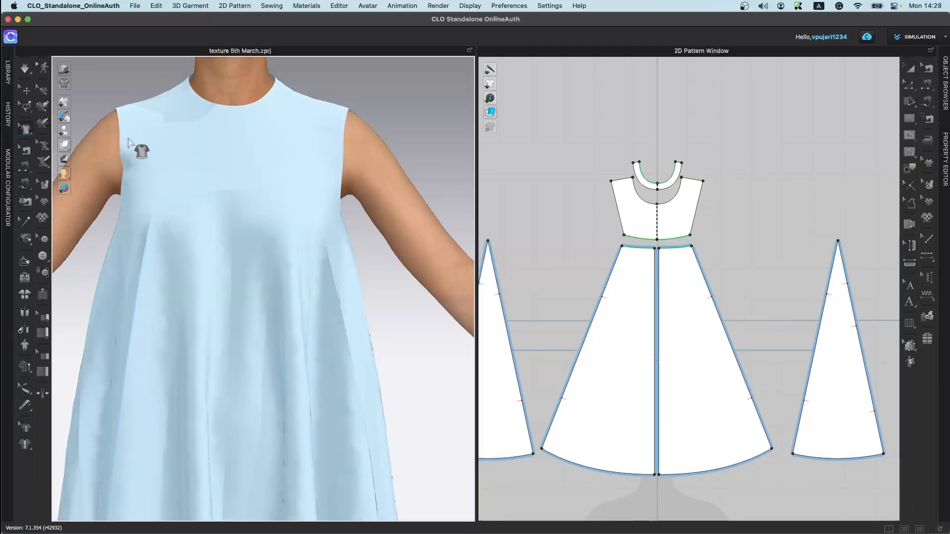
Step: Draw a vertical styleline down the centre of the yoke from neckline to yoke seam, then undo it
left_click(30, 132)
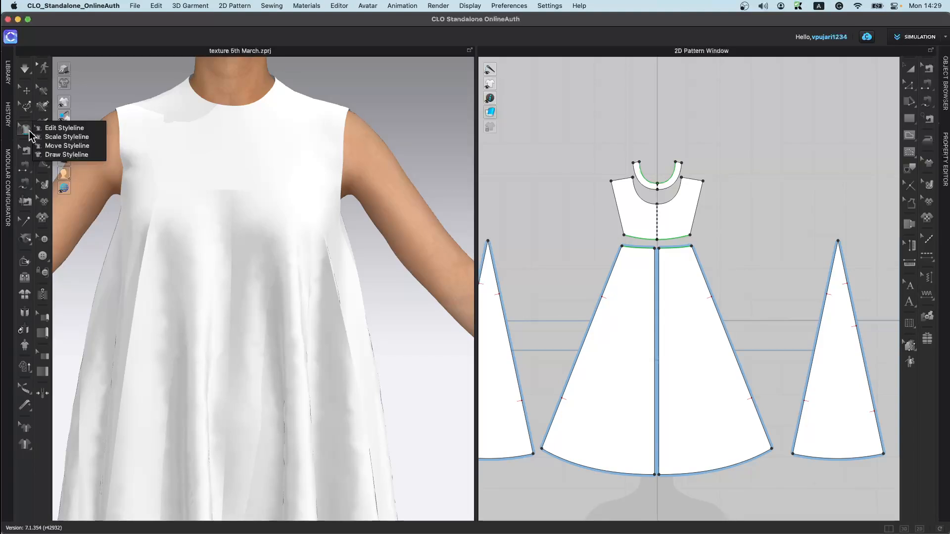
left_click(88, 154)
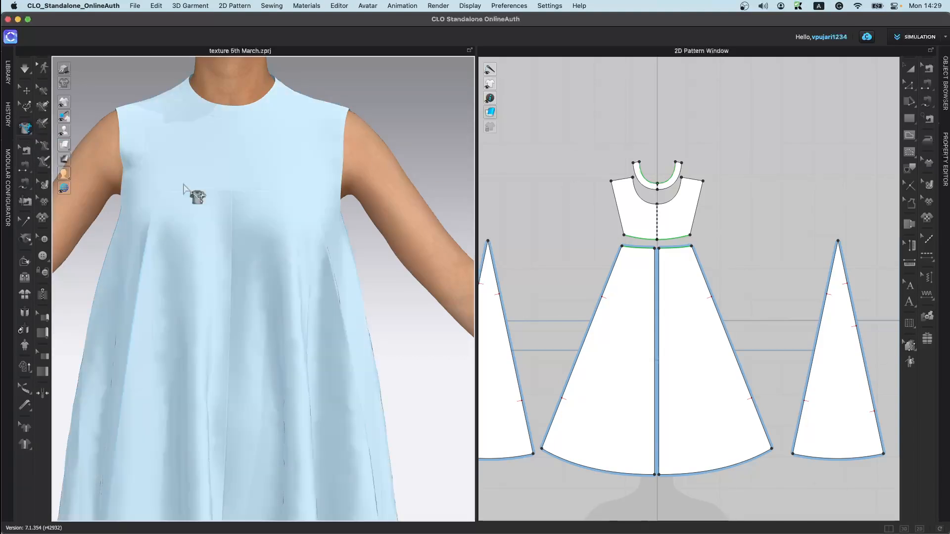
left_click(231, 127)
double_click(232, 190)
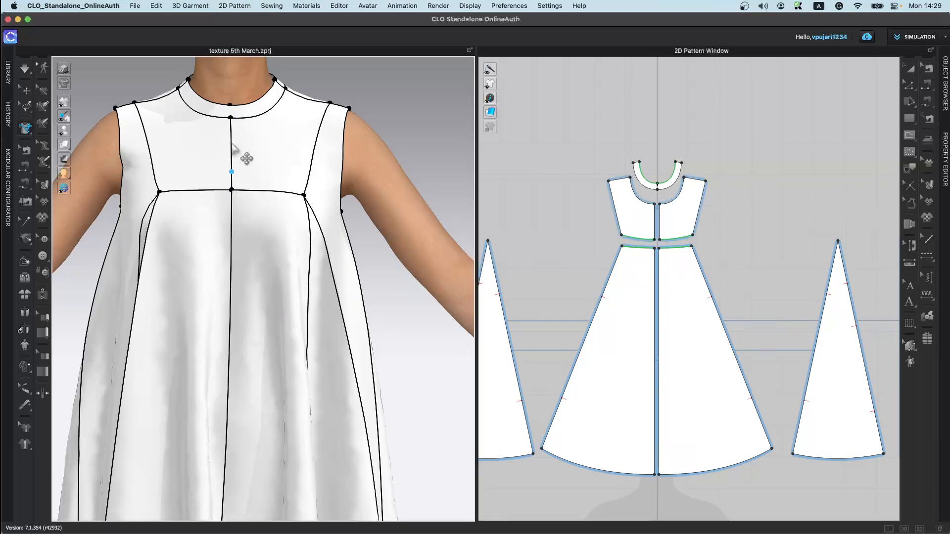
scroll(675, 245, "up", 3)
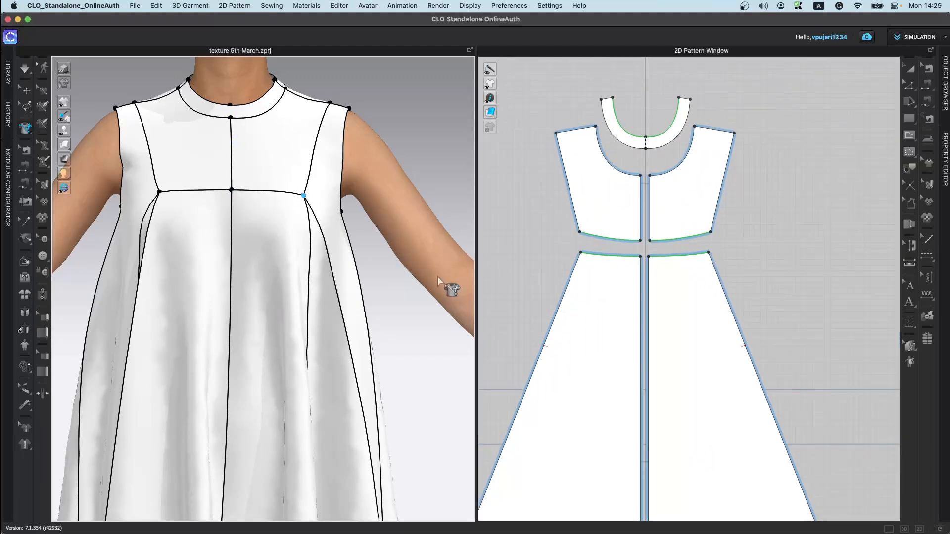
key("super+z")
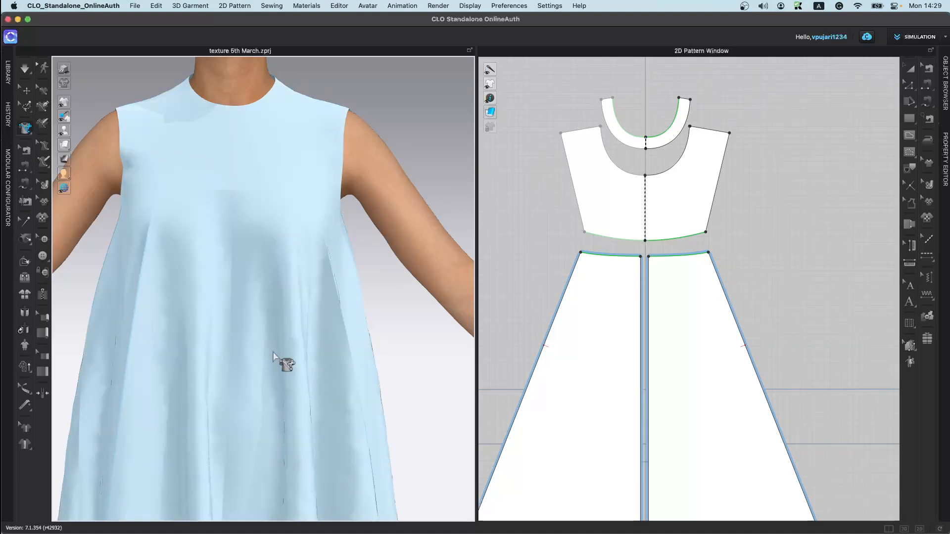
Step: Select the seam joining the yoke's lower edge to the skirt panel's top edge and delete it
left_click(27, 150)
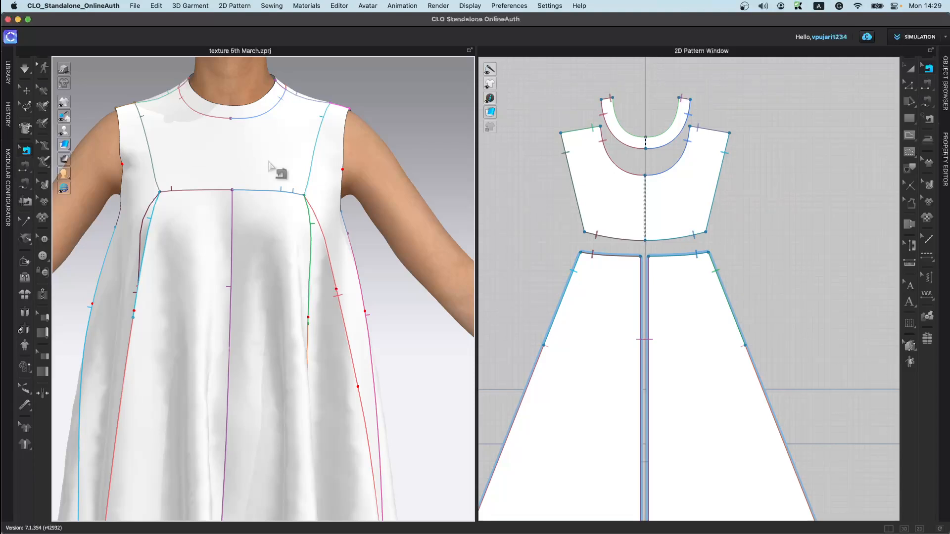
left_click(620, 239)
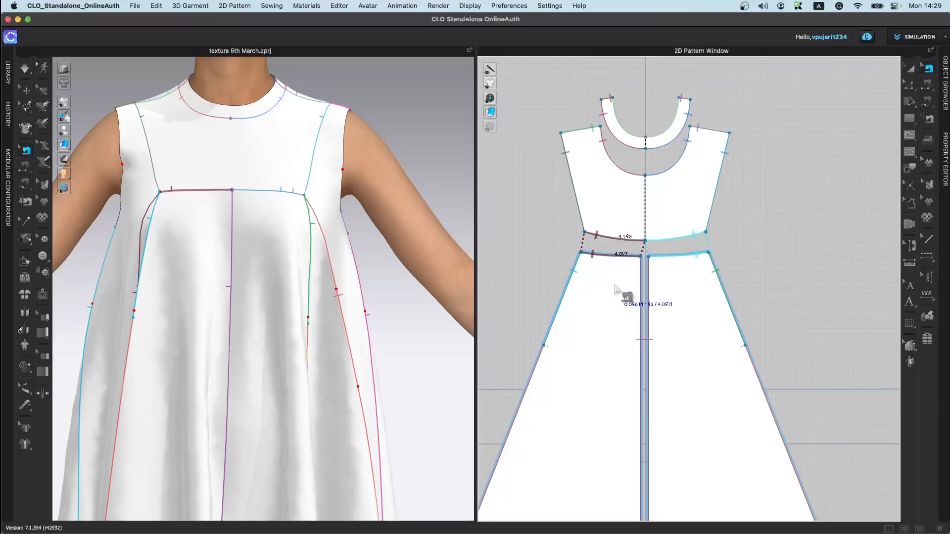
key("Delete")
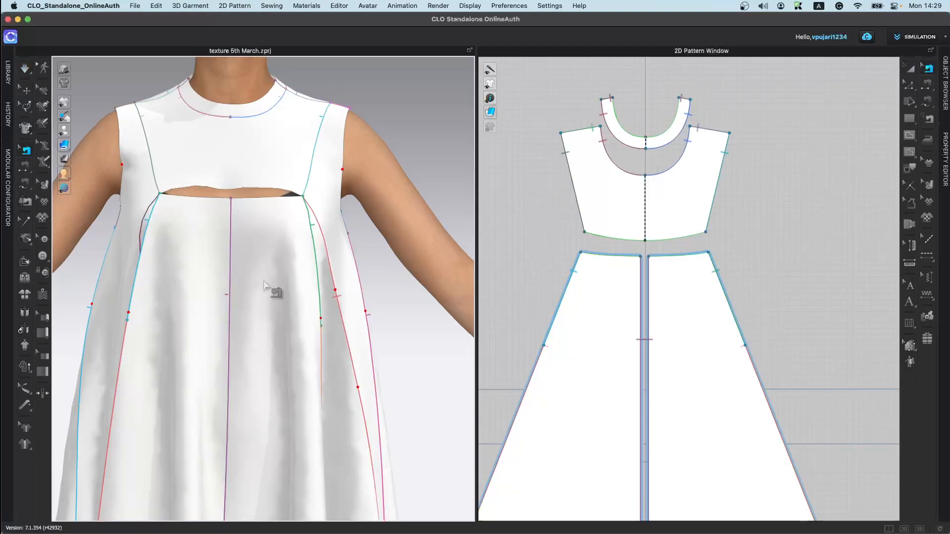
Step: With Segment Sewing, resew both halves of the yoke's lower edge to the skirt's top edges and simulate
left_click(25, 169)
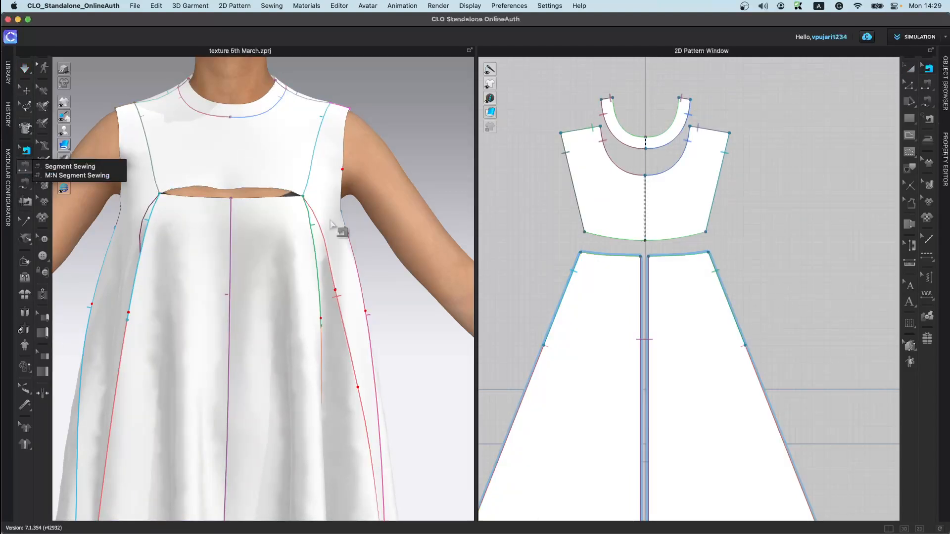
left_click(74, 167)
left_click(624, 238)
left_click(628, 260)
left_click(669, 241)
left_click(670, 255)
key("space")
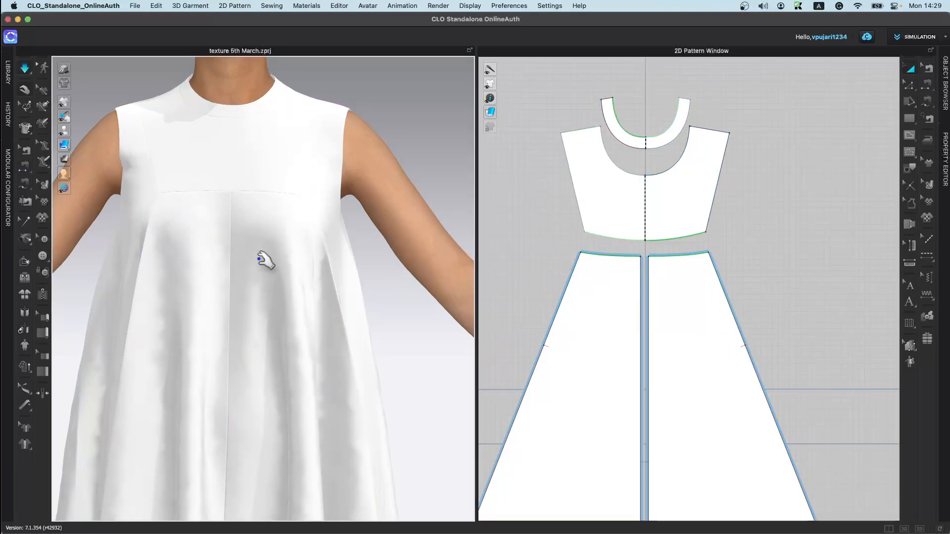
Step: Activate M:N Segment Sewing and inspect the dress pattern pieces across the 2D Pattern Window
left_click(26, 150)
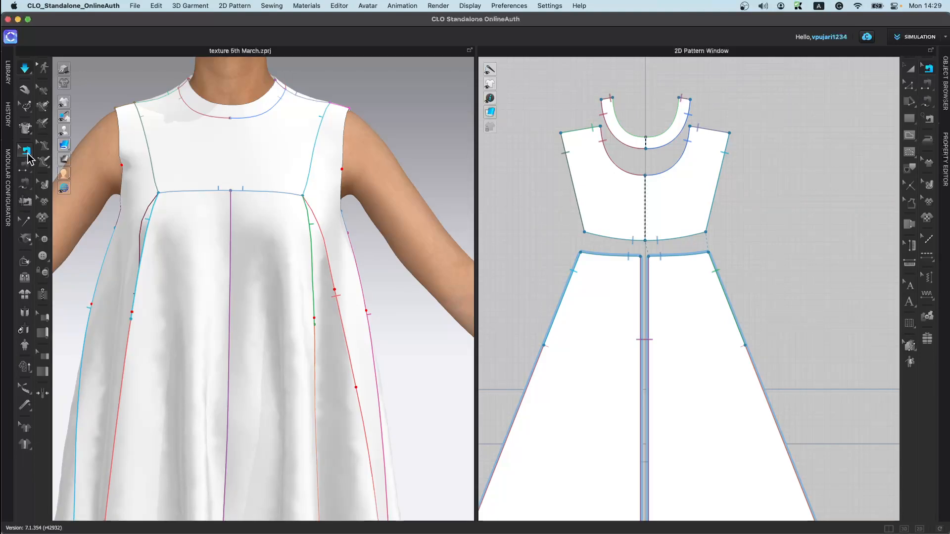
left_click(21, 169)
left_click(53, 176)
scroll(727, 353, "down", 5)
middle_click_drag(792, 376, 596, 381)
scroll(679, 307, "down", 4)
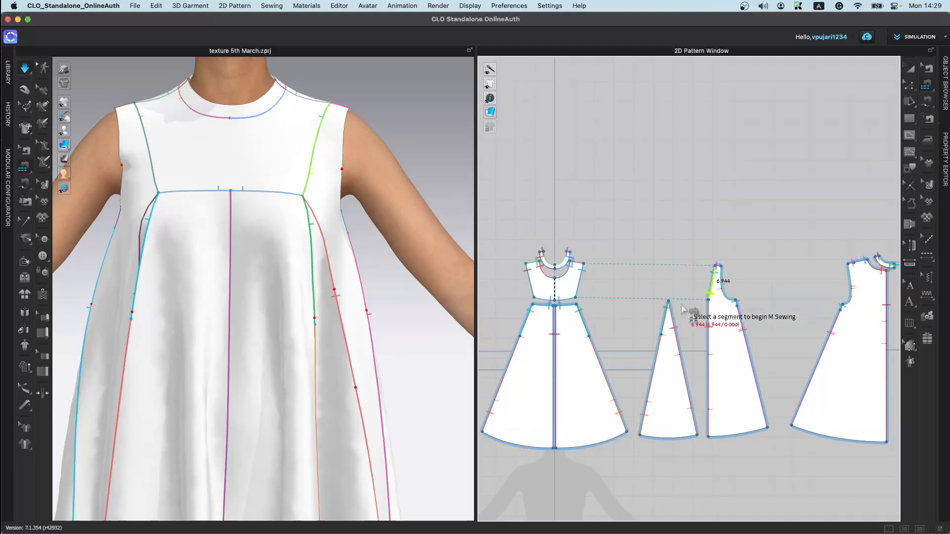
scroll(718, 361, "down", 3)
scroll(703, 363, "up", 6)
scroll(693, 360, "up", 2)
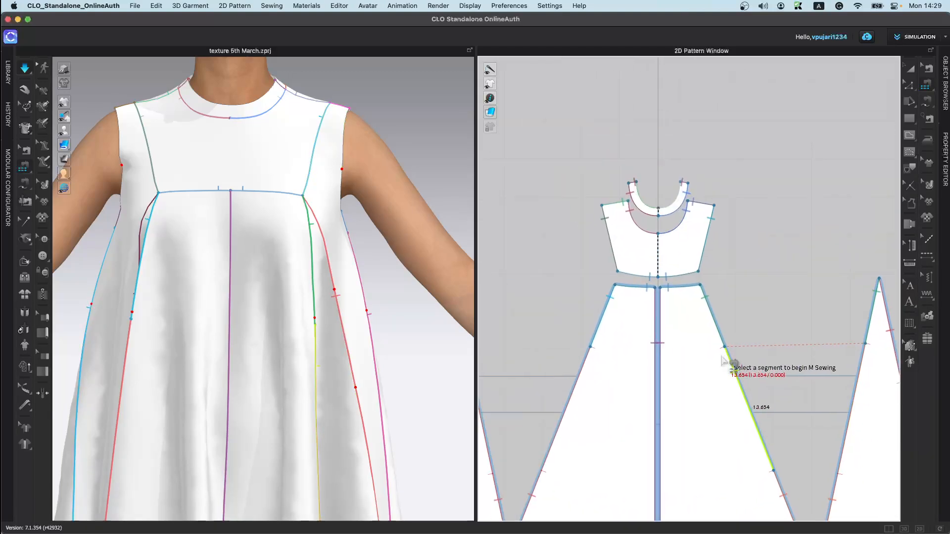
scroll(728, 356, "down", 5)
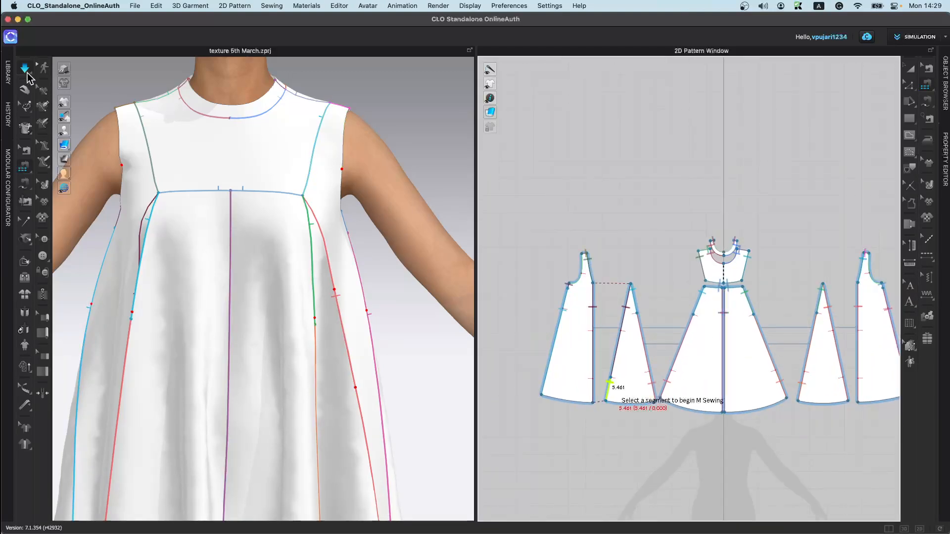
Step: Open exercise2.zpac from the garment library without saving the current project
left_click(8, 72)
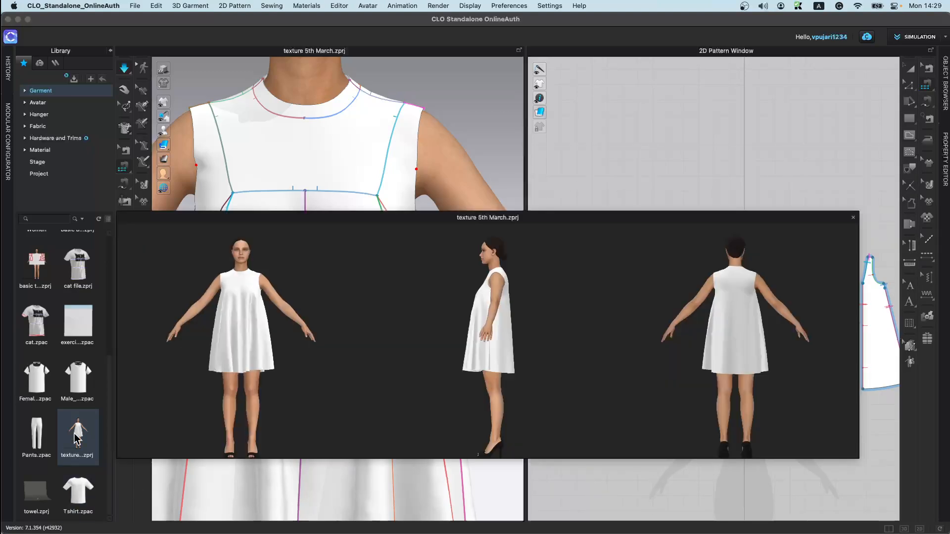
double_click(63, 329)
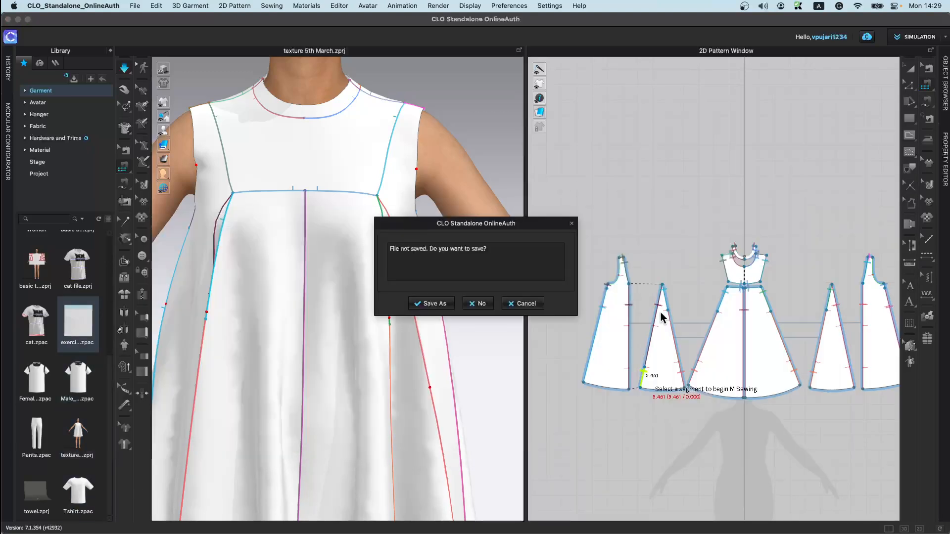
left_click(480, 304)
left_click(467, 297)
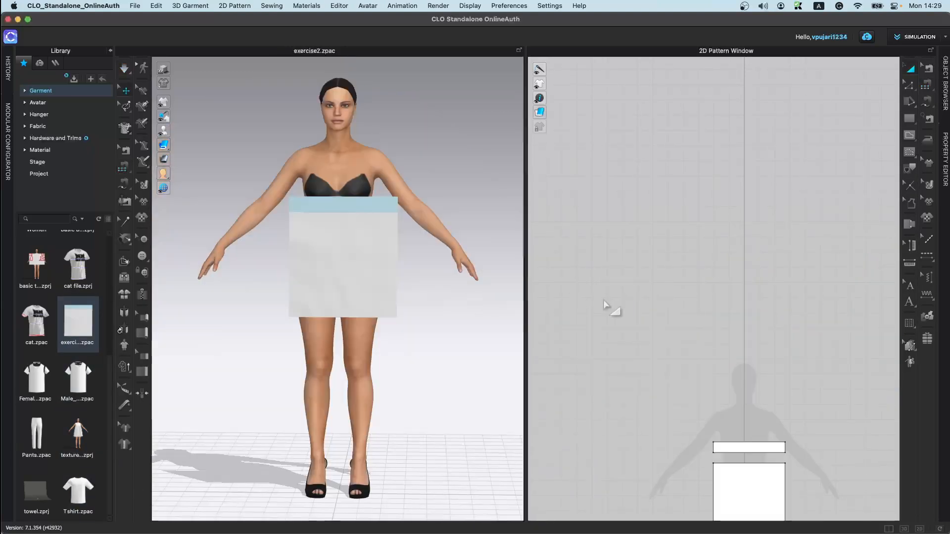
Step: Delete the avatar from the 3D scene
left_click(354, 175)
key("Delete")
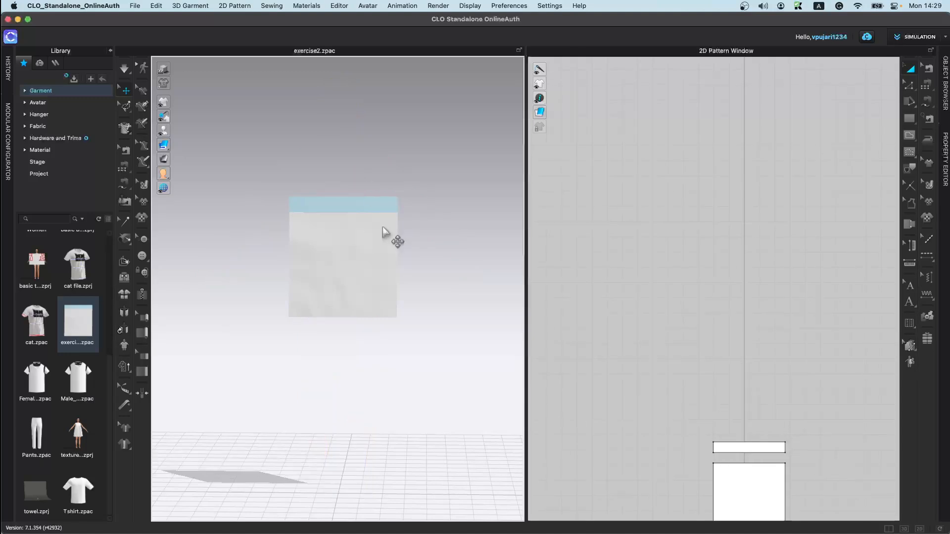
Step: Move the square panel up and paste a copy of it below the original
scroll(385, 247, "up", 3)
scroll(784, 382, "down", 3)
middle_click_drag(784, 384, 735, 223)
scroll(735, 223, "up", 5)
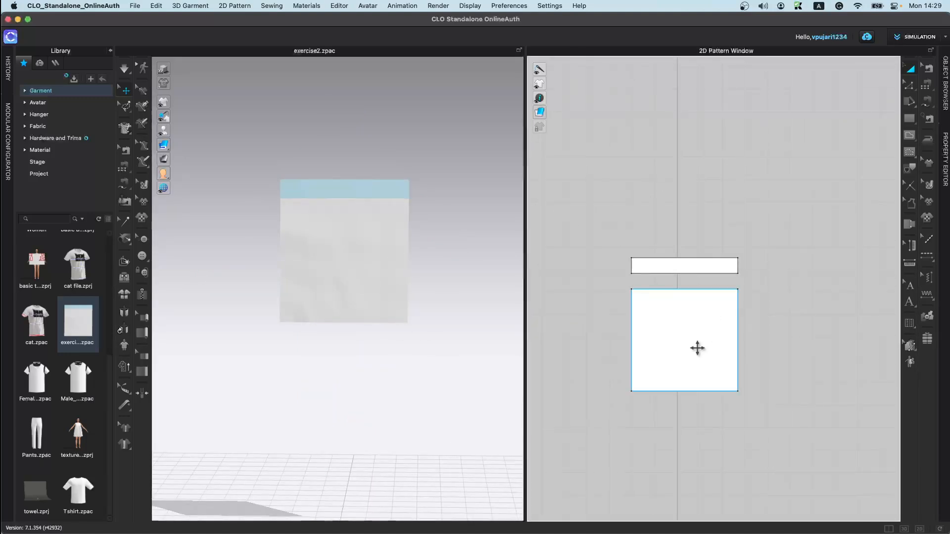
scroll(696, 351, "up", 2)
middle_click_drag(693, 364, 703, 288)
left_click(703, 289)
key("super+c")
key("super+v")
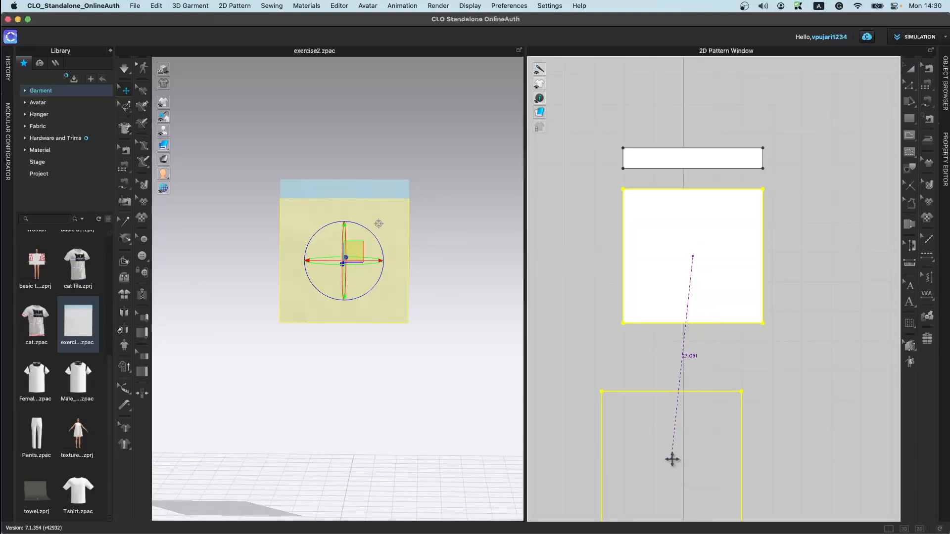
left_click(694, 422)
scroll(693, 322, "up", 3)
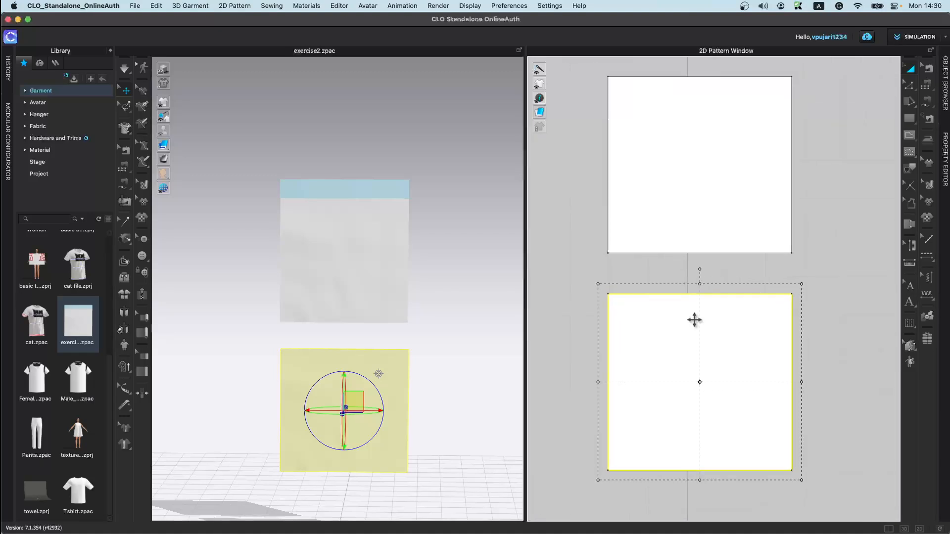
Step: Draw a vertical internal line down the centre of the upper square panel, edge to edge
left_click(881, 172)
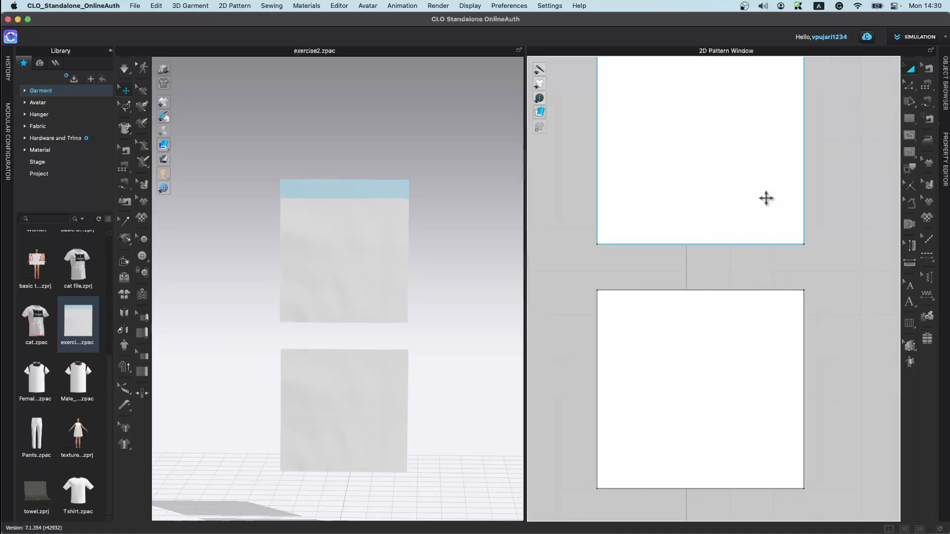
scroll(744, 243, "down", 1)
left_click(909, 168)
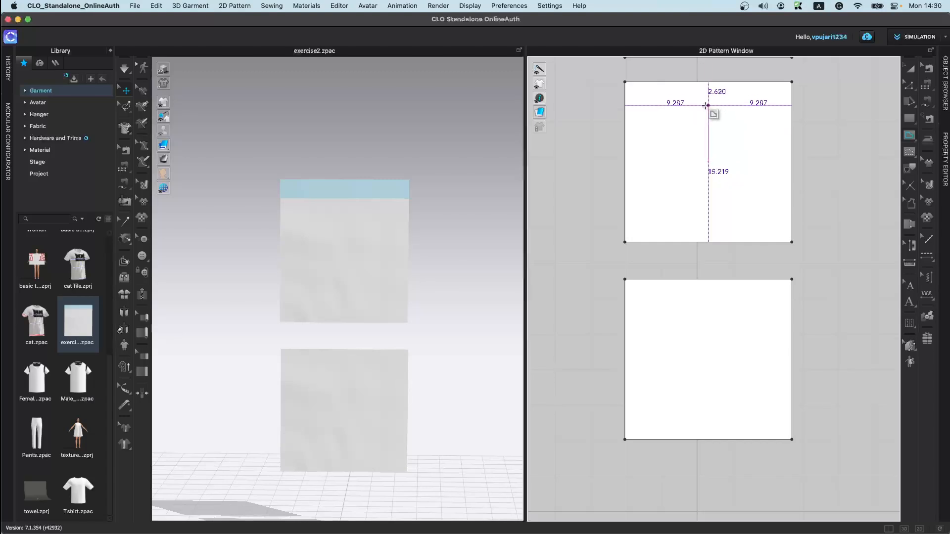
left_click(708, 82)
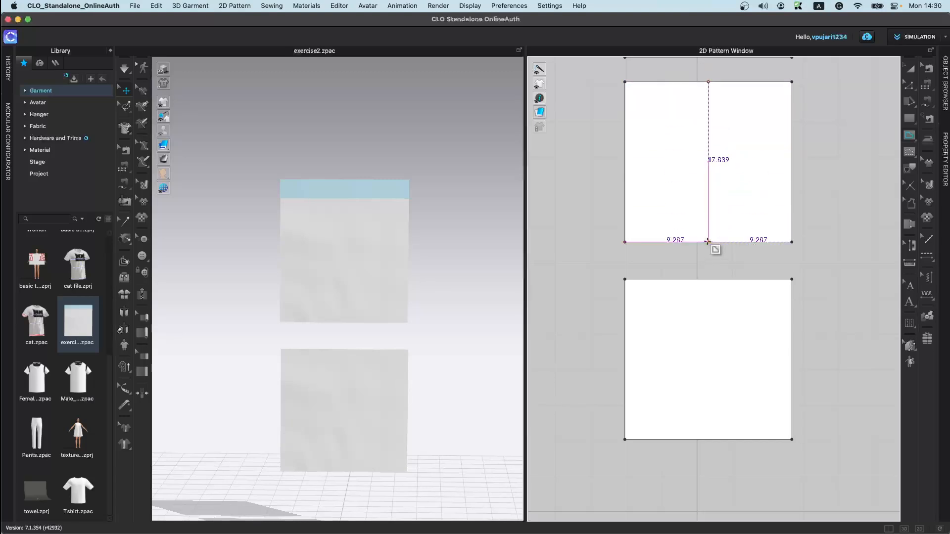
left_click(708, 242)
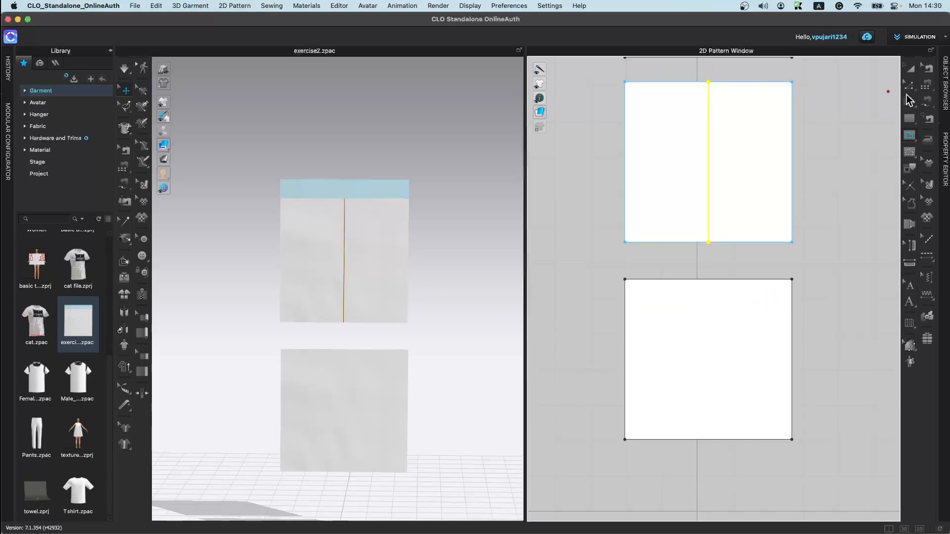
Step: Select the pasted duplicate panel below and delete it
left_click(911, 70)
left_click(677, 458)
left_click(692, 402)
key("Delete")
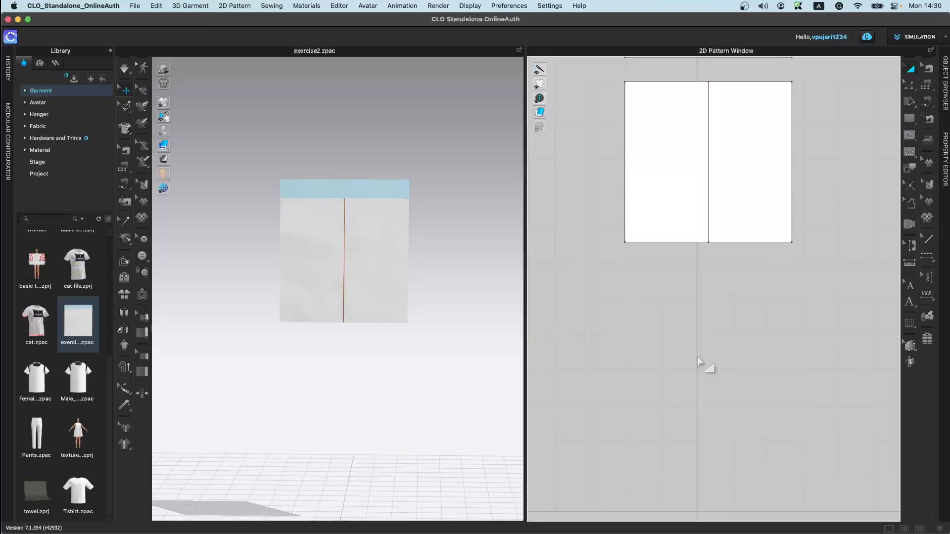
Step: Cut the panel in two along the internal line and paste a copy of both halves below
right_click(708, 203)
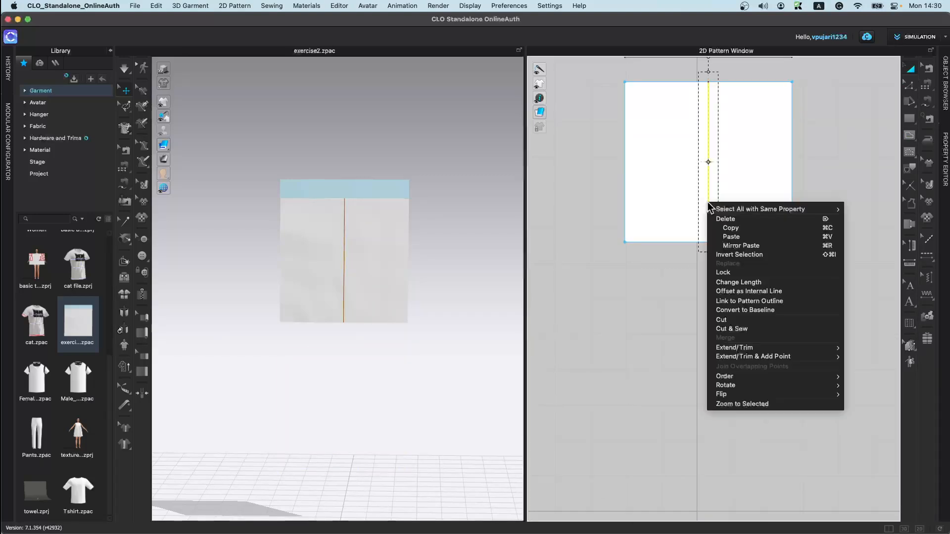
left_click(745, 320)
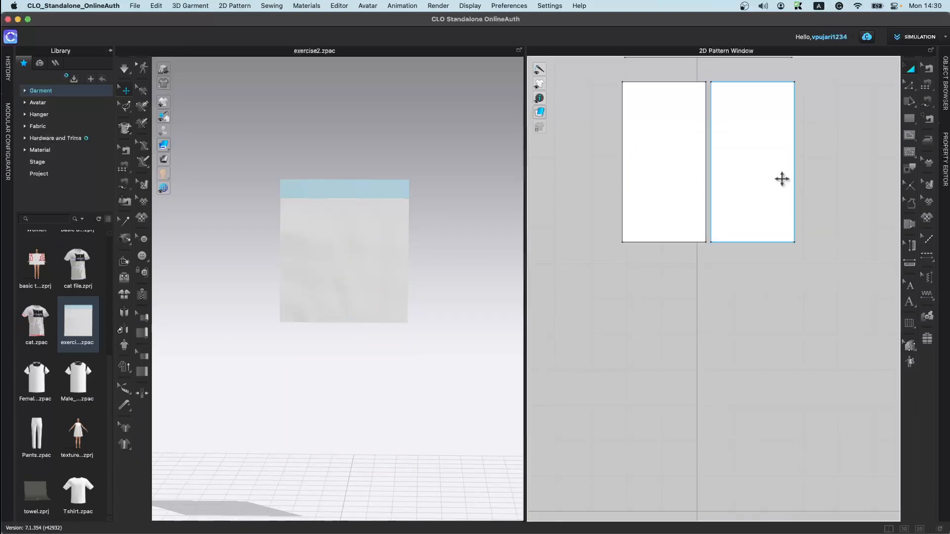
left_click_drag(839, 313, 825, 310)
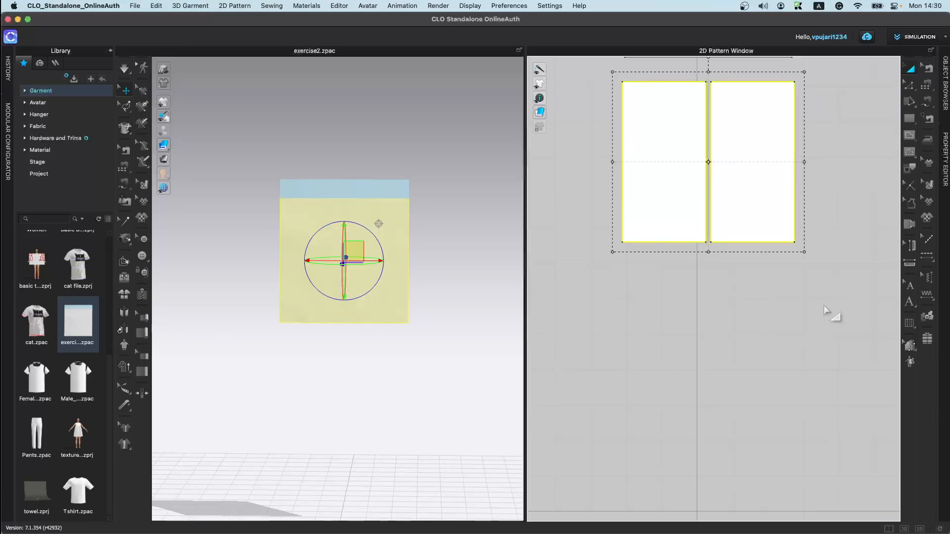
left_click(711, 361)
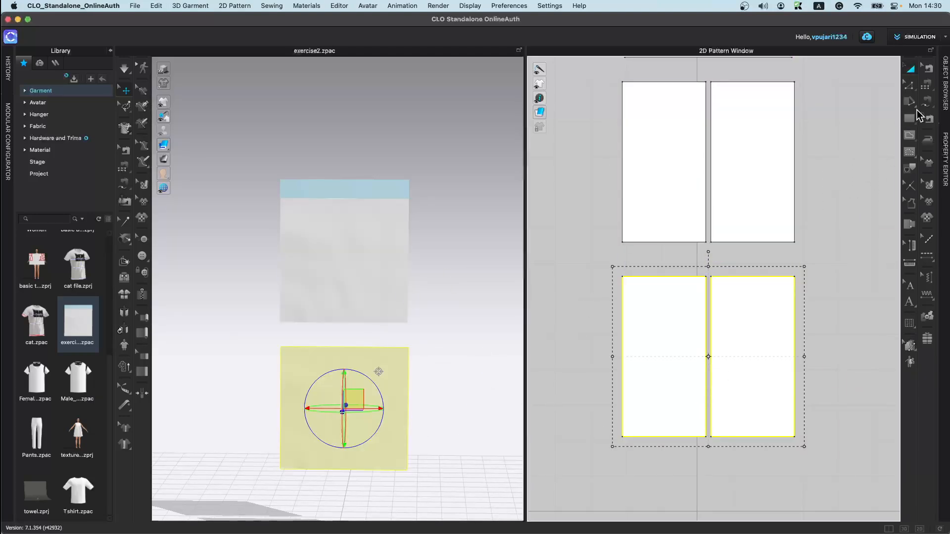
Step: With M:N Segment Sewing, sew both upper halves' bottom edges to both lower halves' top edges
left_click(123, 168)
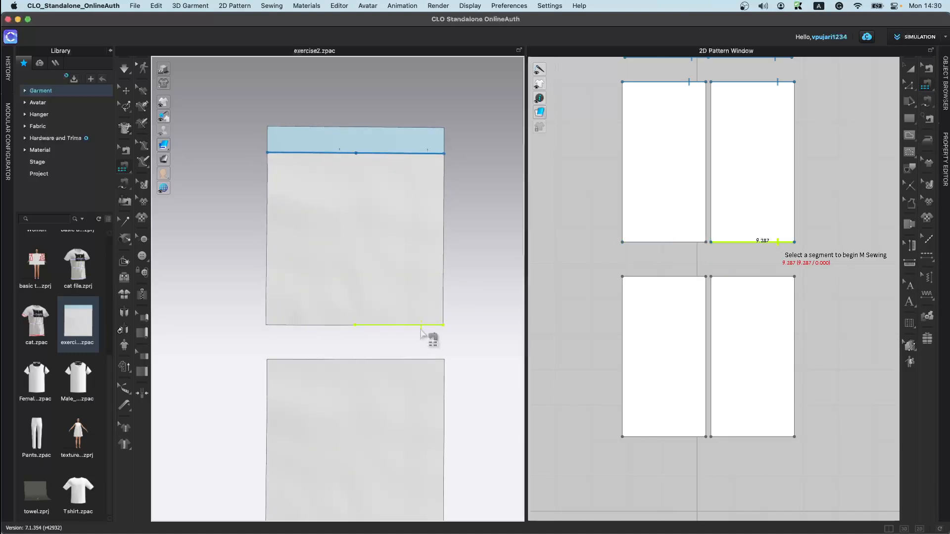
left_click(346, 330)
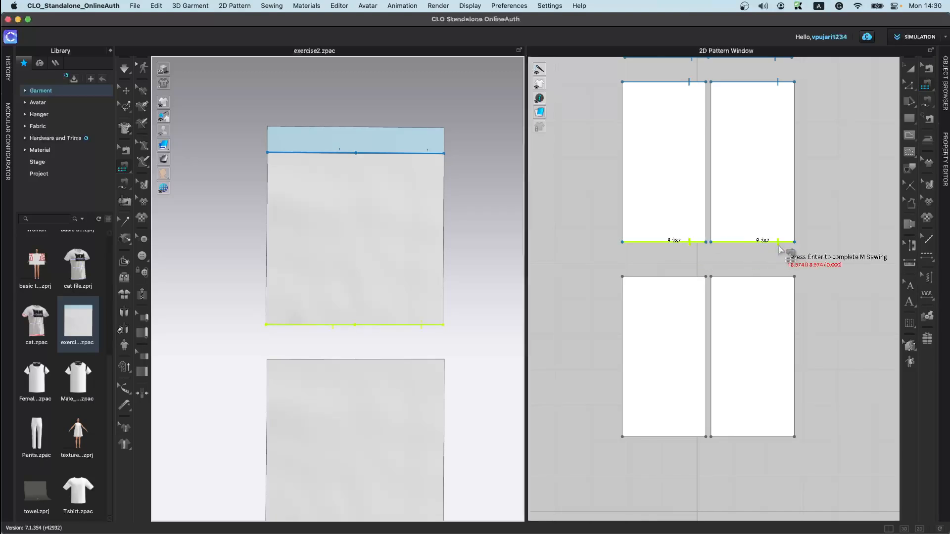
left_click(784, 276)
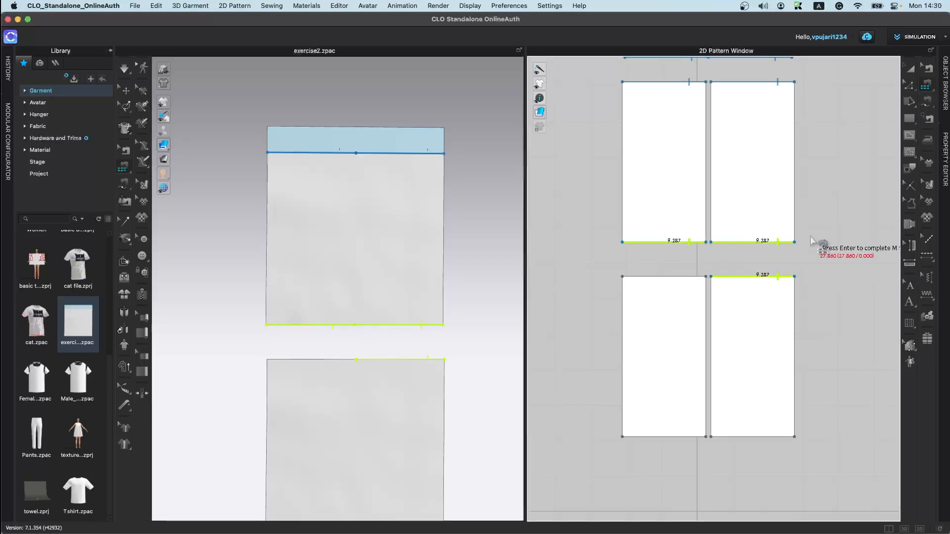
key("super+z")
key("Return")
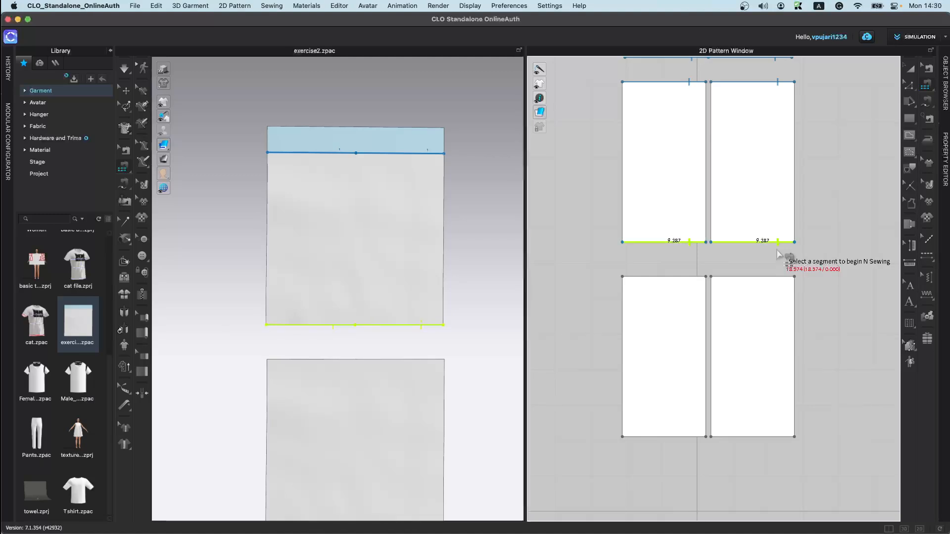
left_click(682, 277)
left_click(759, 276)
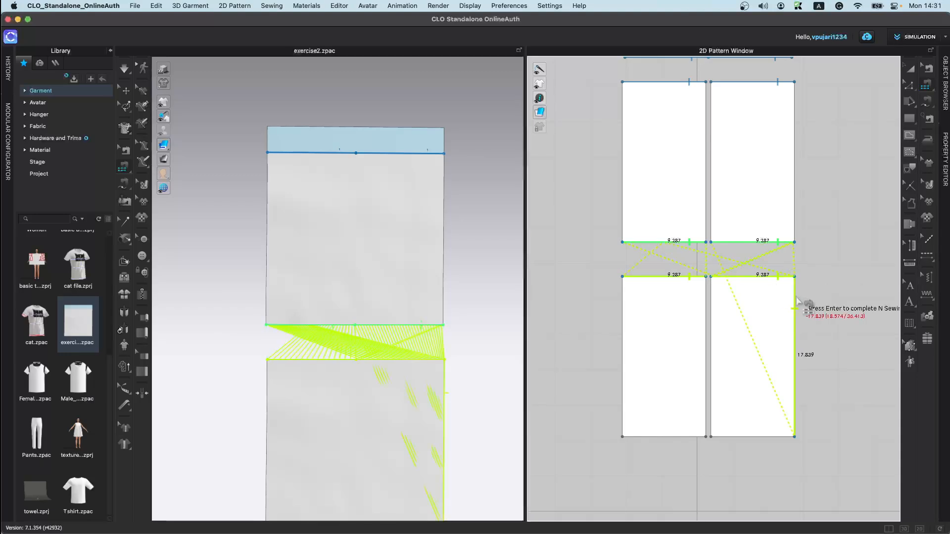
key("Return")
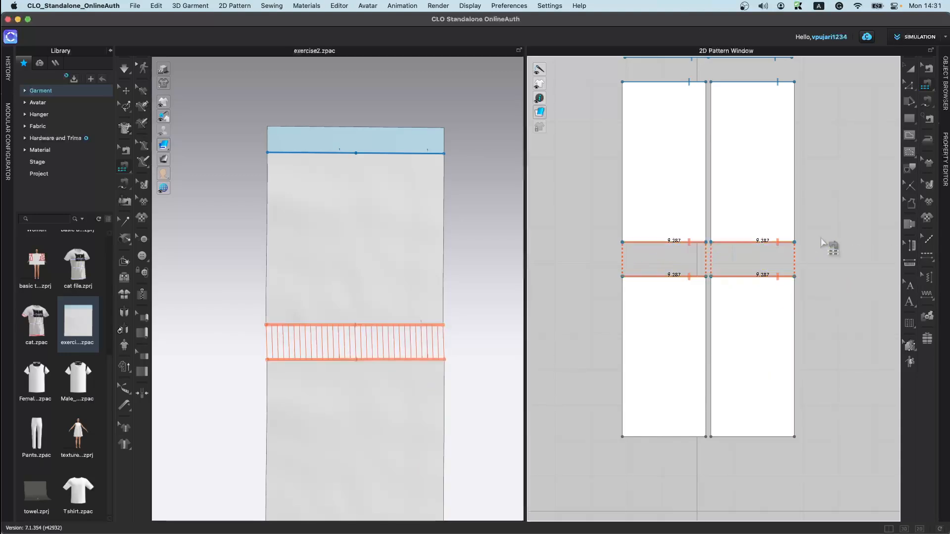
Step: Simulate the sewn panels and pull the fabric in the 3D view
key("a")
left_click(761, 313)
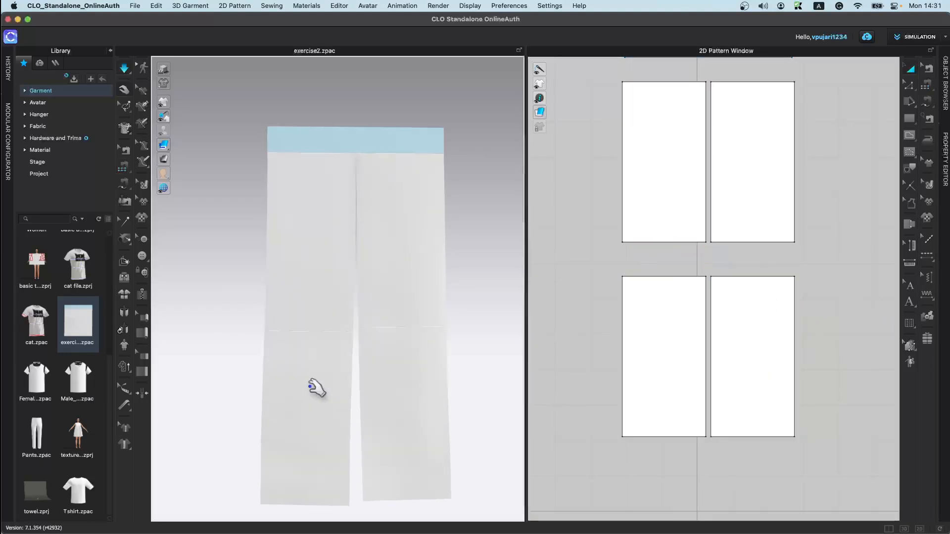
left_click_drag(372, 367, 329, 380)
key("b")
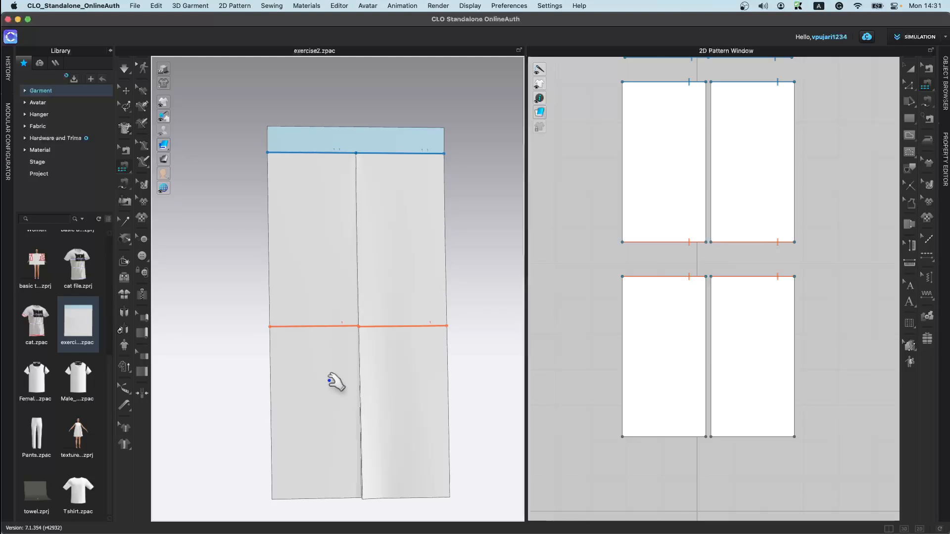
left_click(123, 169)
left_click(191, 176)
left_click(126, 170)
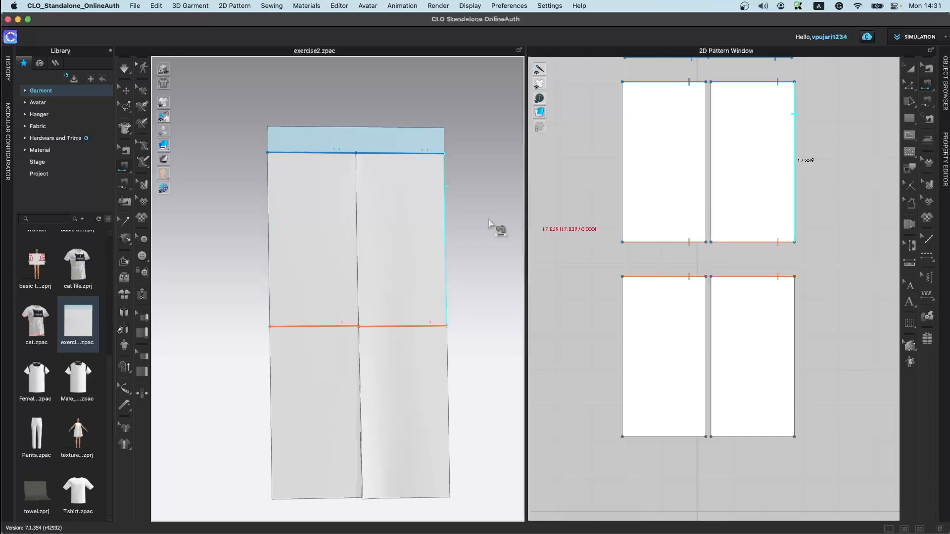
left_click(130, 182)
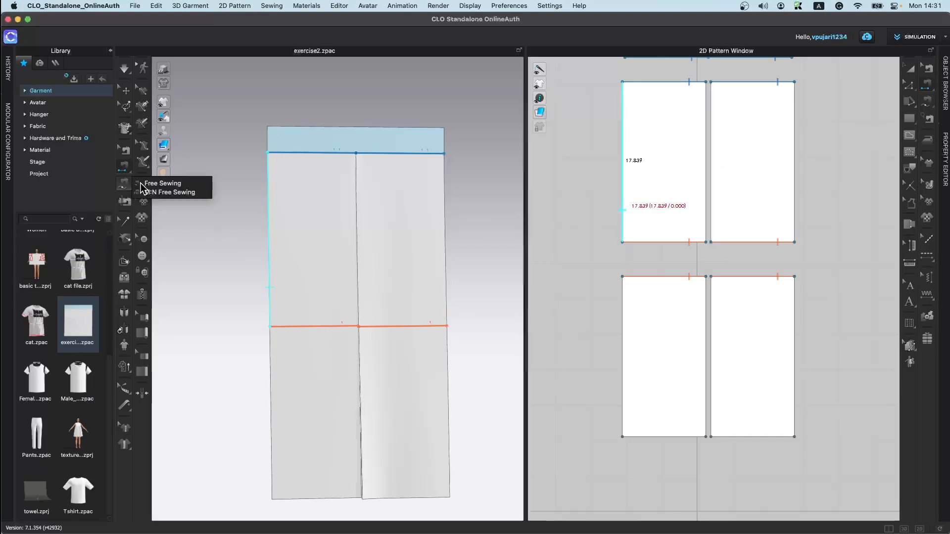
left_click(177, 183)
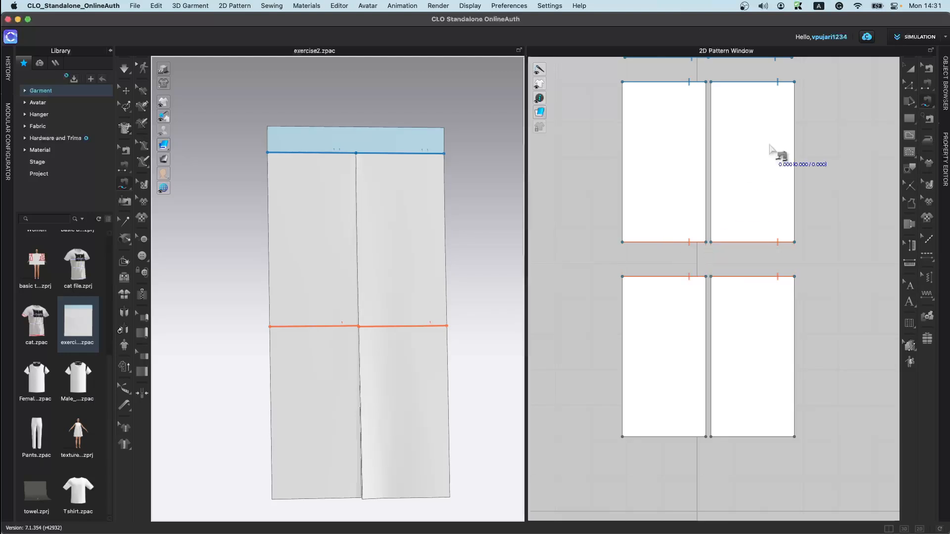
Step: Undo the previous sewing and paste, then paste a fresh copy of both halves below the originals
key("super+z")
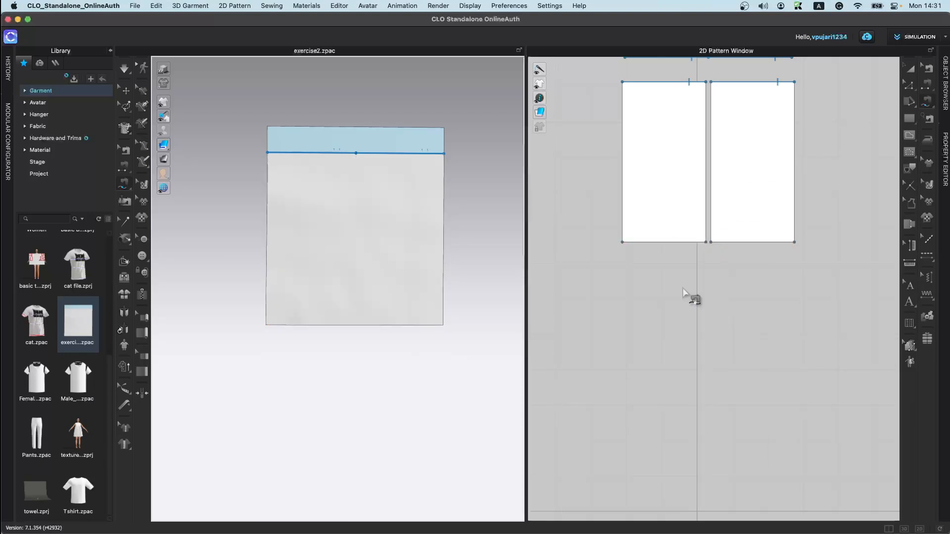
key("super+z")
left_click(911, 69)
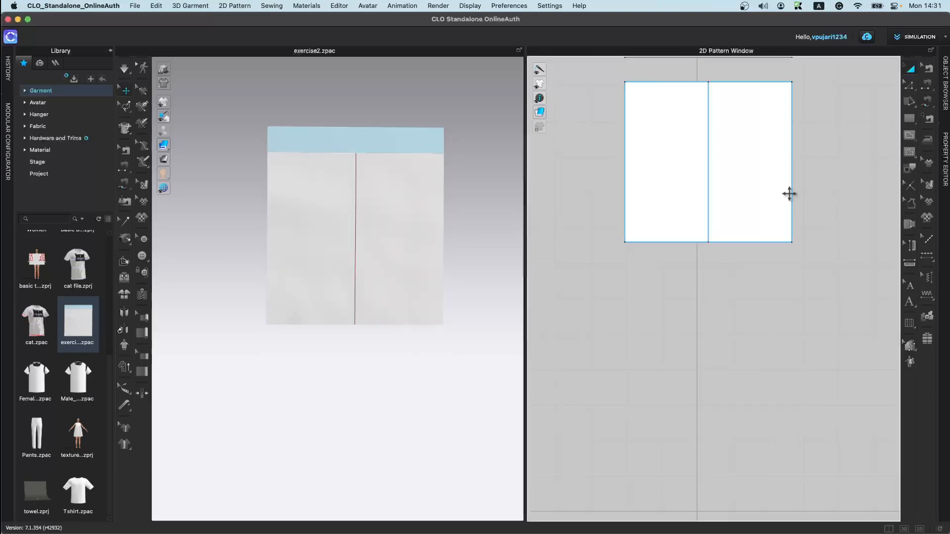
left_click(789, 232)
key("super+v")
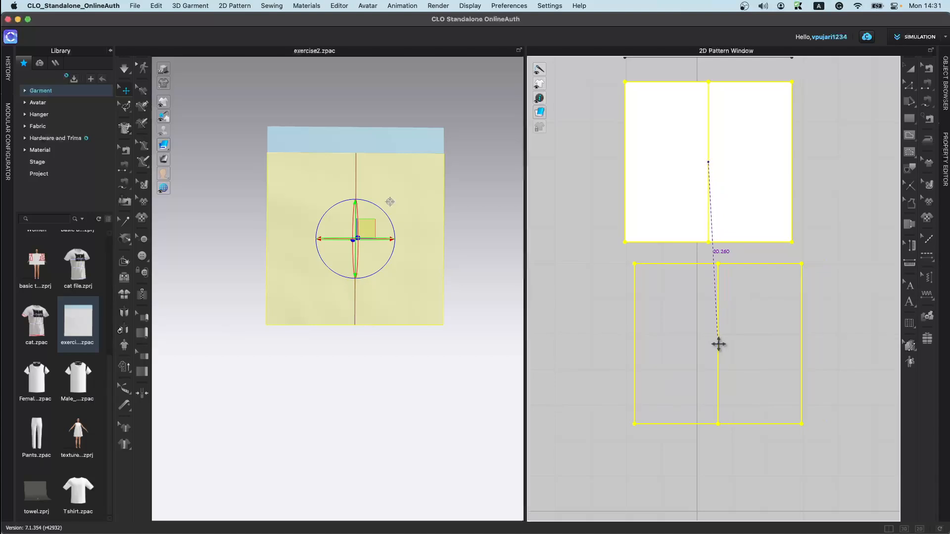
left_click(709, 345)
left_click(569, 324)
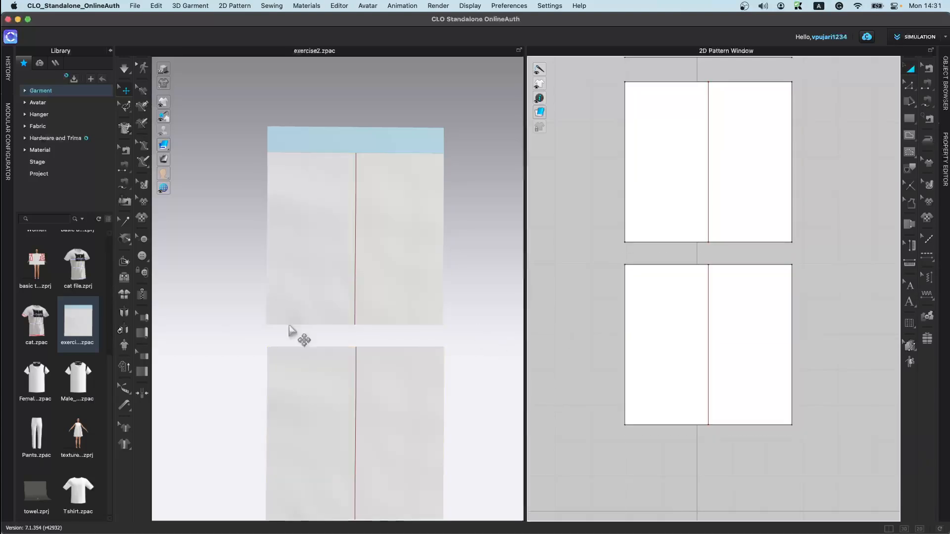
Step: Sew the outer segments of the upper halves' bottom edges to the matching outer segments of the lower halves' top edges
left_click(124, 183)
left_click(267, 326)
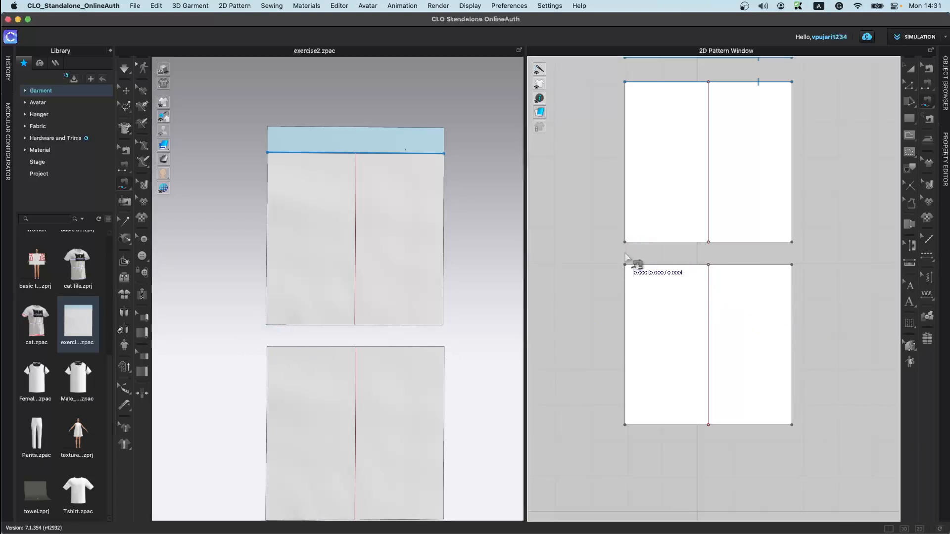
left_click(677, 244)
left_click(626, 267)
left_click(681, 271)
left_click(791, 243)
left_click(752, 242)
left_click(792, 266)
left_click(752, 266)
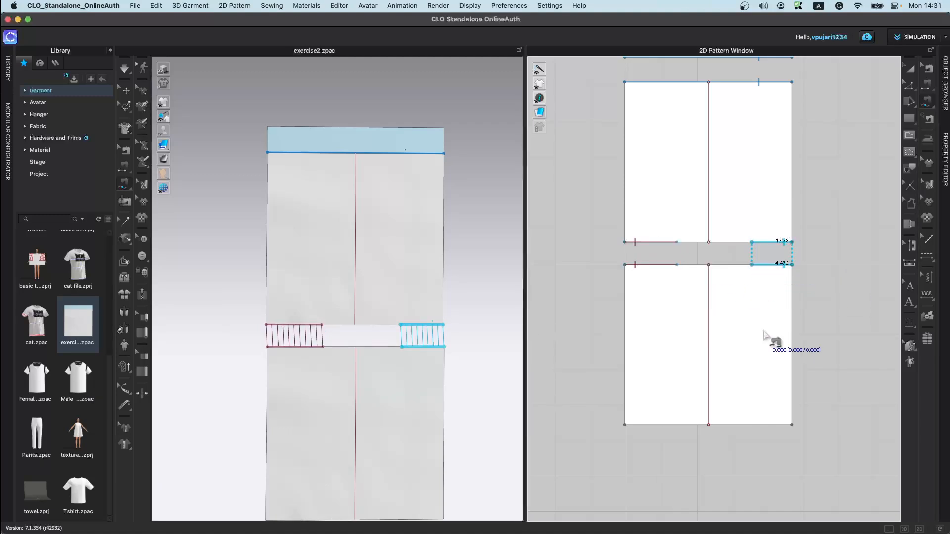
Step: Simulate and pull the lower fabric, then undo the simulation and the segment seams
key("space")
left_click(339, 346)
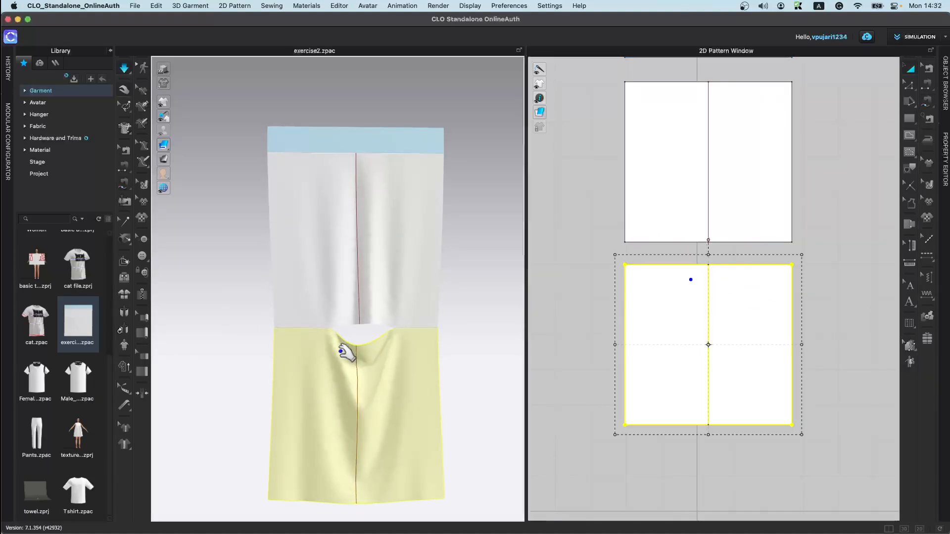
key("space")
key("super+z")
key("super+z")
key("super+z")
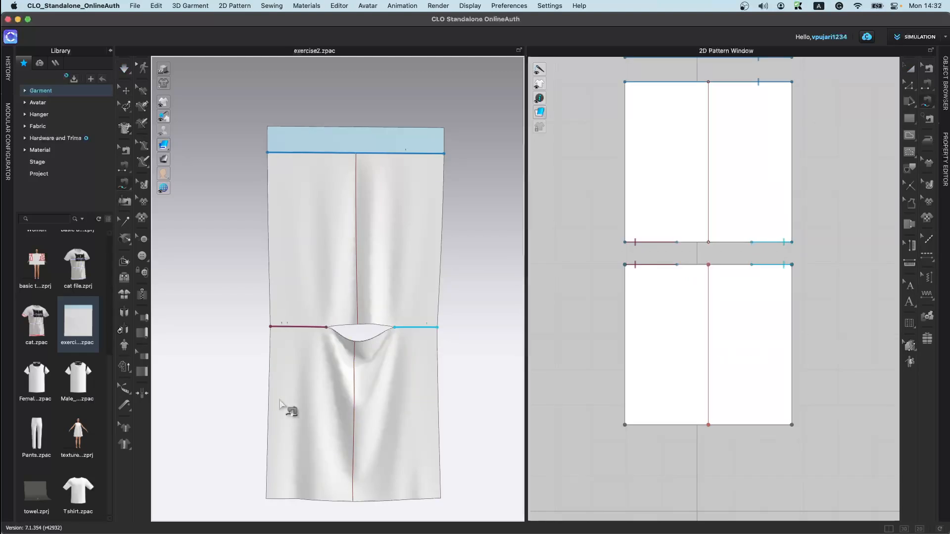
key("super+z")
key("super+z")
key("super+z")
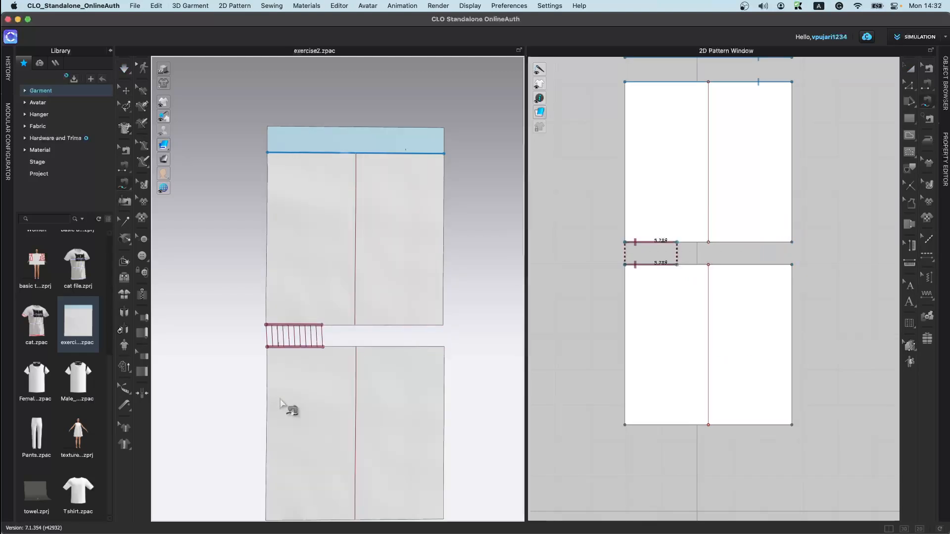
Step: With M:N Free Sewing, sew points along the upper halves' bottom edges to points along the lower halves' top edges
left_click(124, 183)
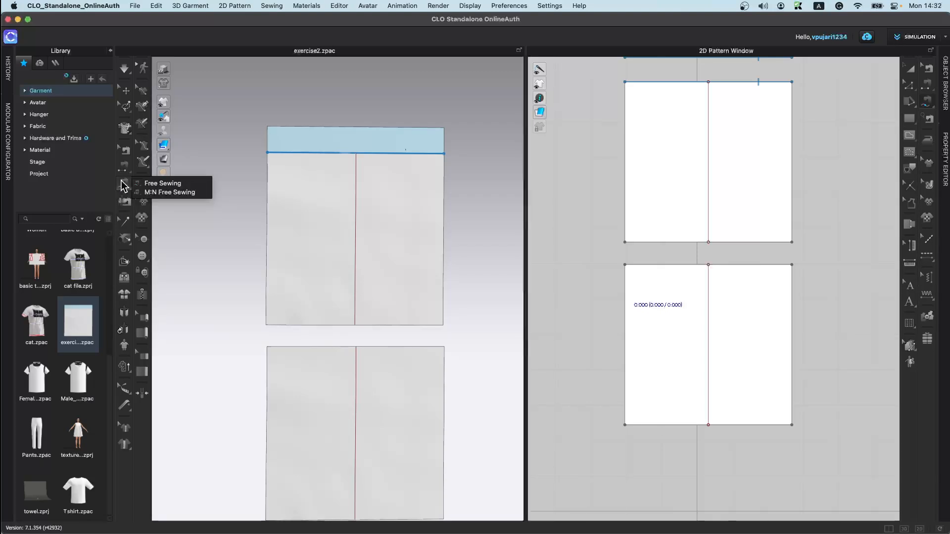
left_click(149, 194)
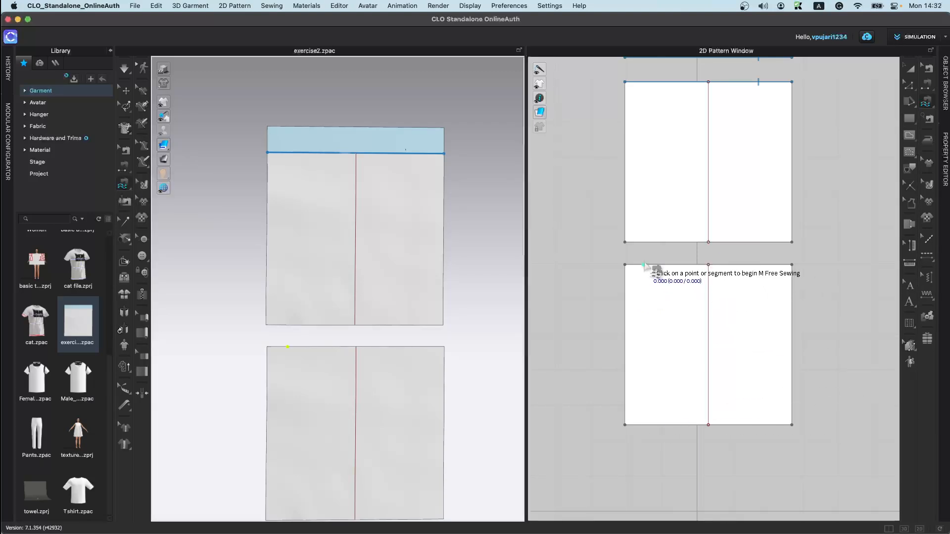
left_click(625, 242)
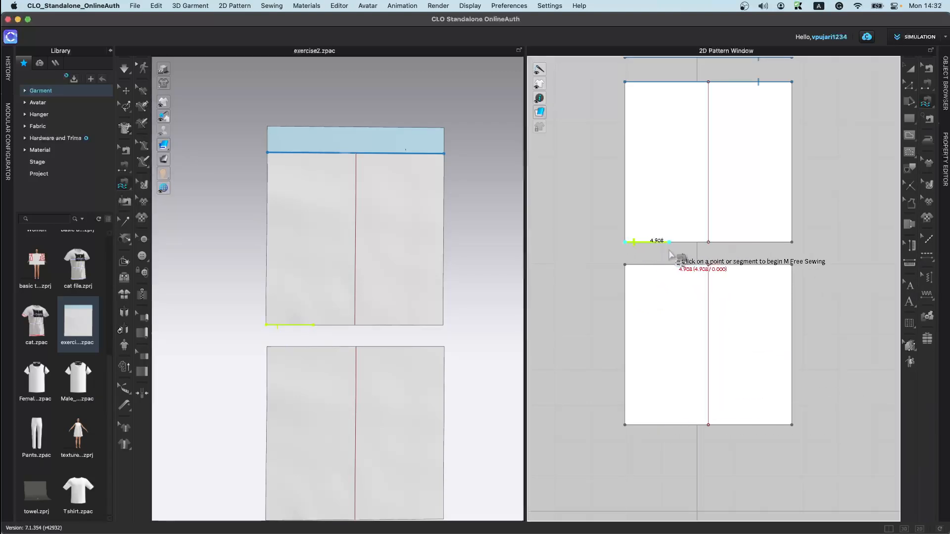
left_click(625, 242)
left_click(662, 242)
left_click(691, 242)
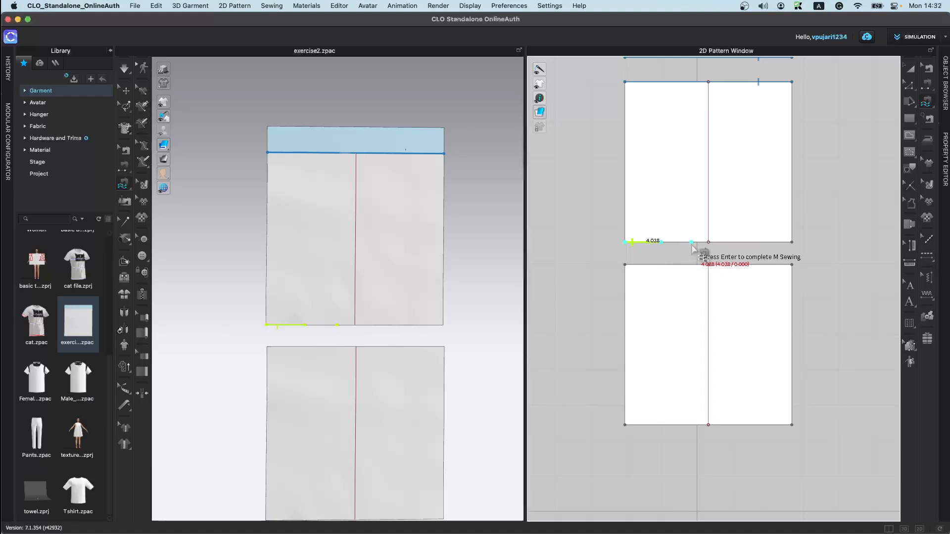
left_click(726, 242)
left_click(758, 242)
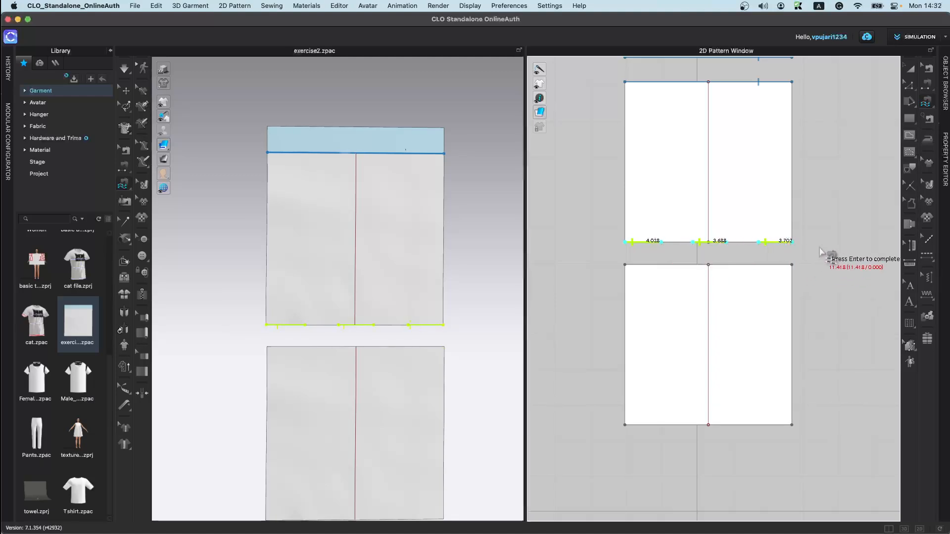
left_click(641, 265)
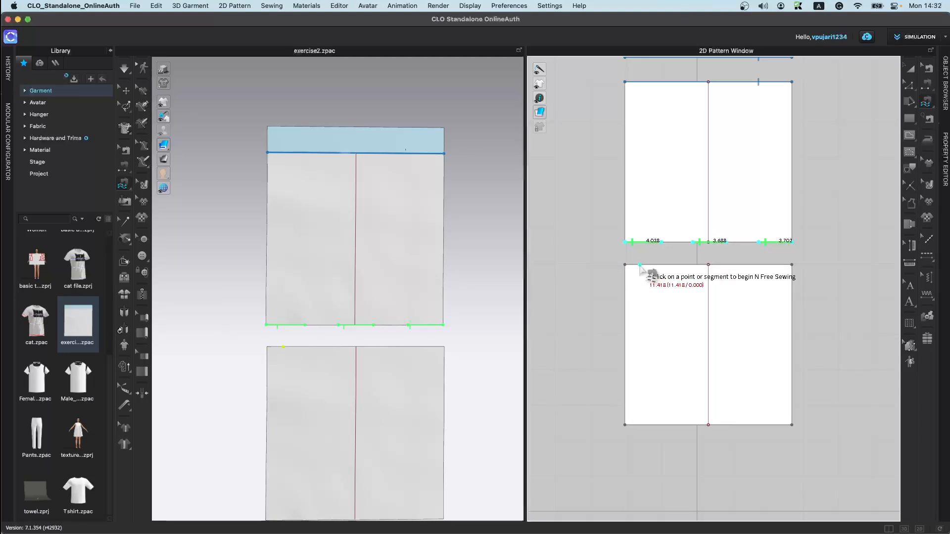
left_click(674, 265)
left_click(701, 264)
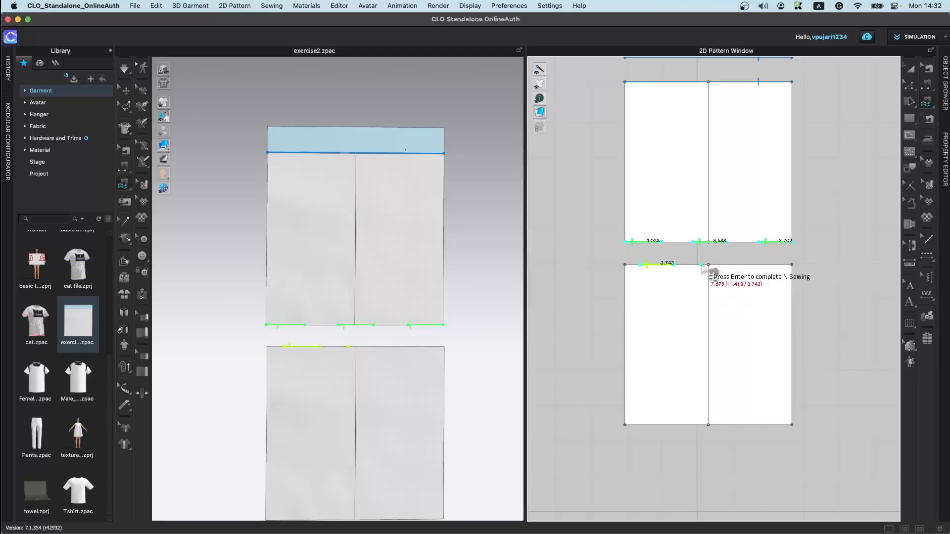
left_click(749, 265)
left_click(791, 265)
key("Return")
Step: Simulate and pull the lower panels to test the free seams
key("space")
left_click(352, 349)
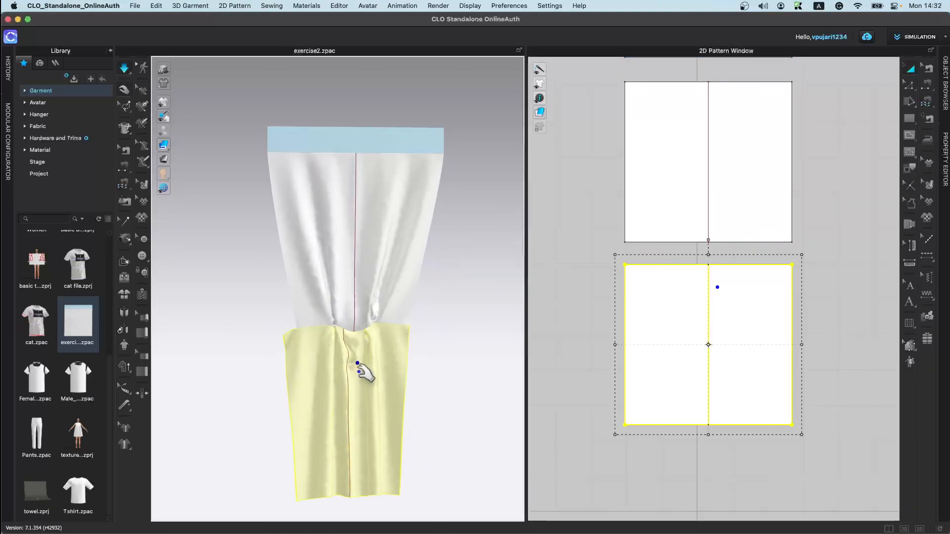
key("space")
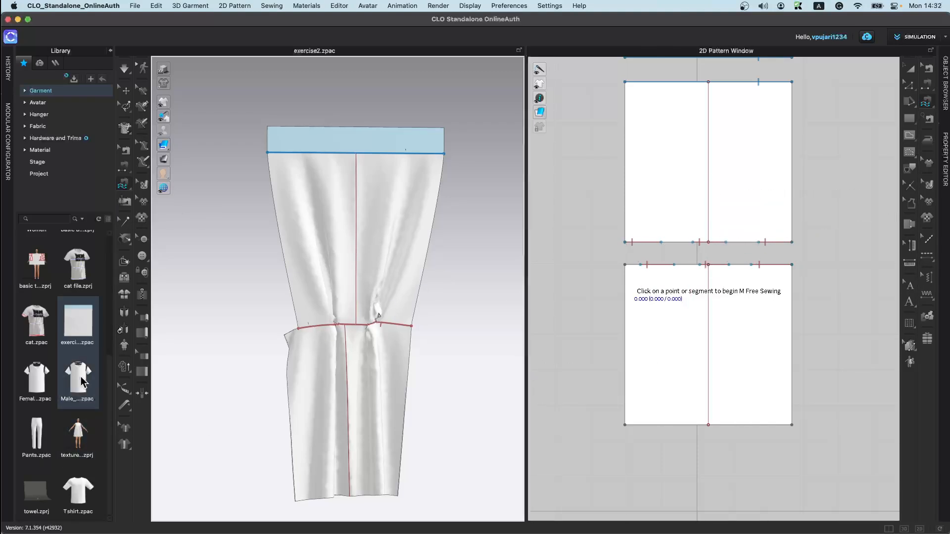
Step: Open the Male T-shirt garment from the library
double_click(68, 389)
left_click(517, 305)
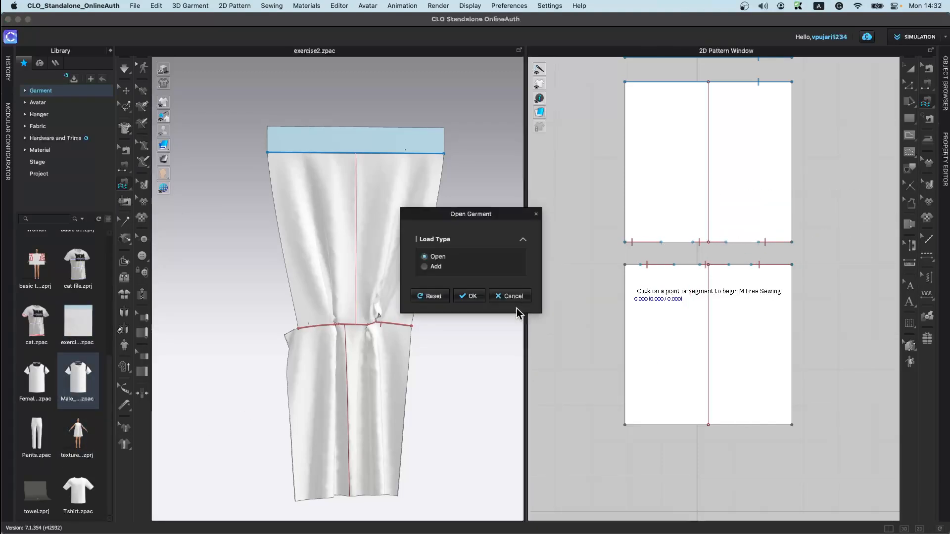
left_click(469, 296)
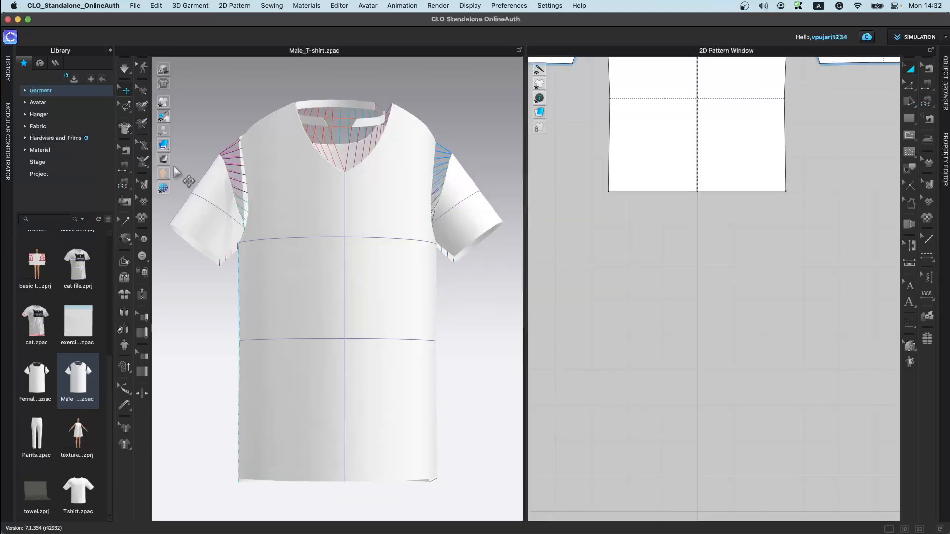
Step: Load the FV2_E female avatar from the avatar library
left_click(44, 105)
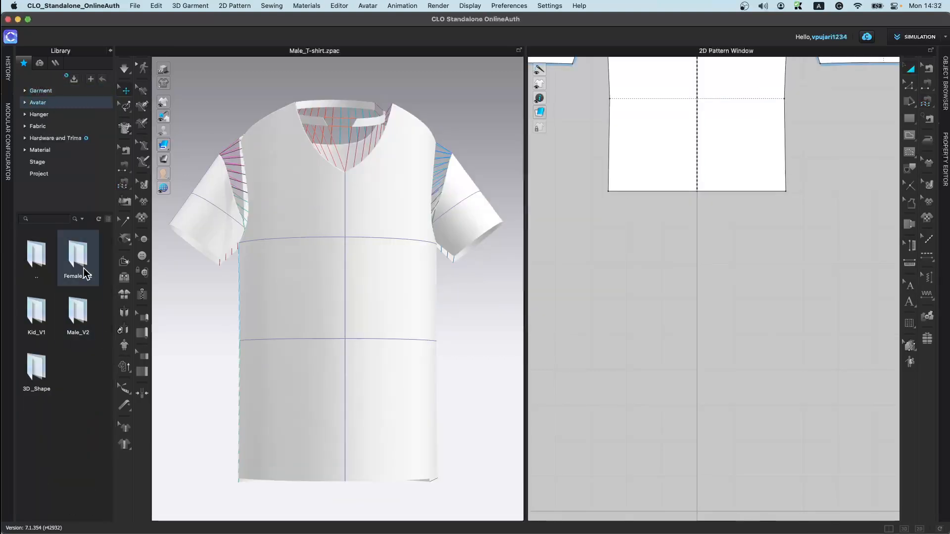
double_click(80, 485)
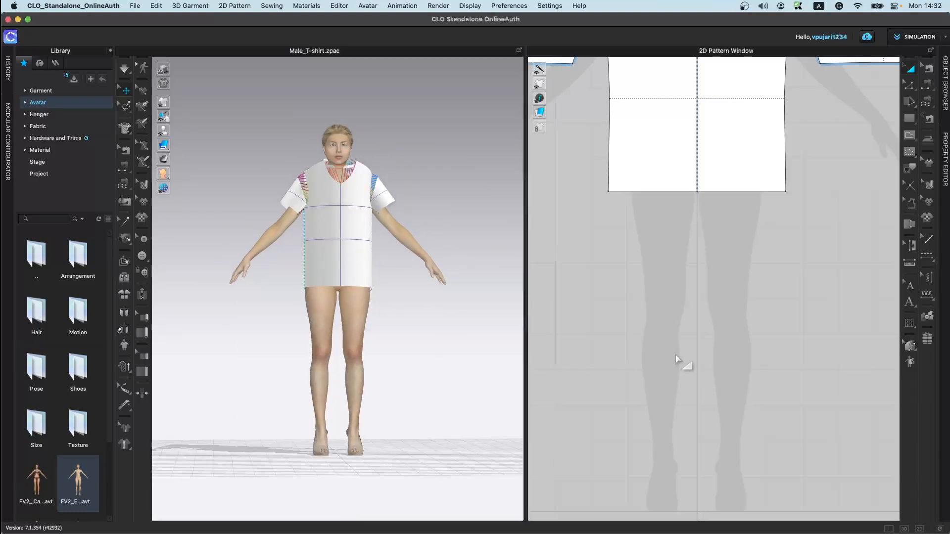
Step: Select all of the T-shirt's seams and delete them, then undo the deletion
right_click(708, 342)
left_click(679, 325)
scroll(679, 325, "down", 4)
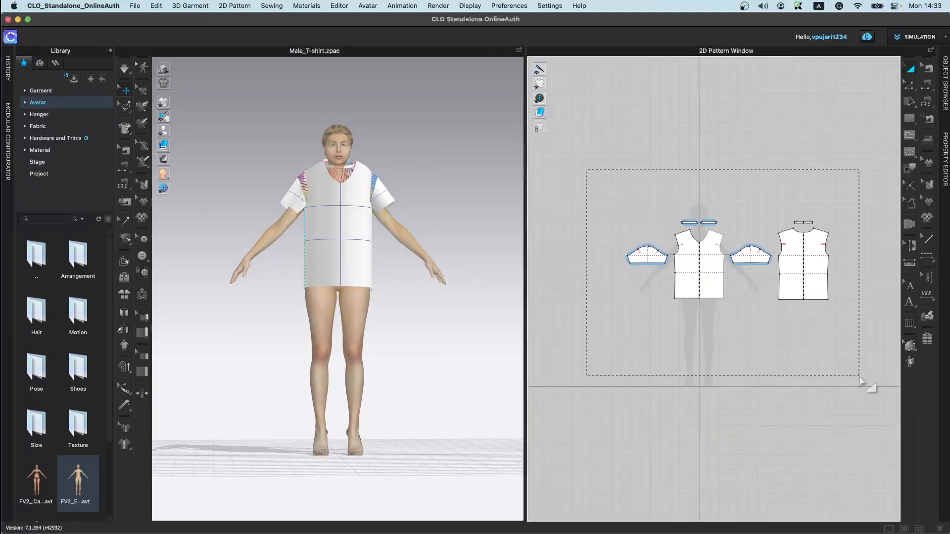
left_click_drag(861, 381, 860, 380)
left_click(929, 70)
left_click_drag(574, 173, 871, 381)
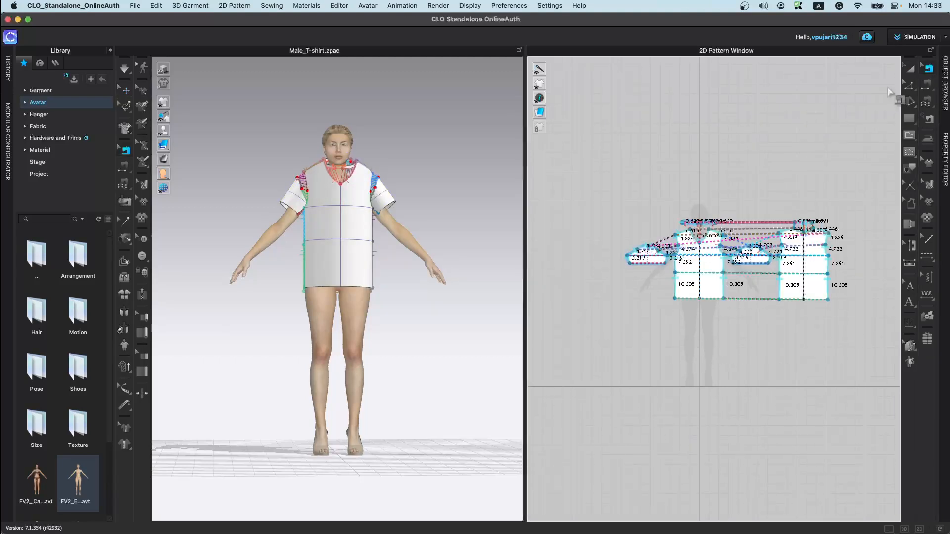
left_click(127, 154)
left_click_drag(561, 171, 829, 375)
key("Delete")
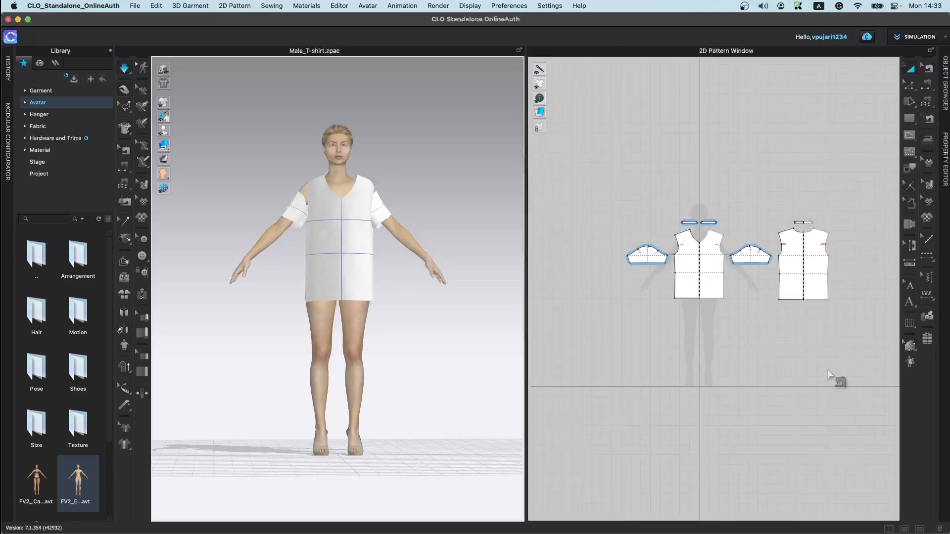
key("super+z")
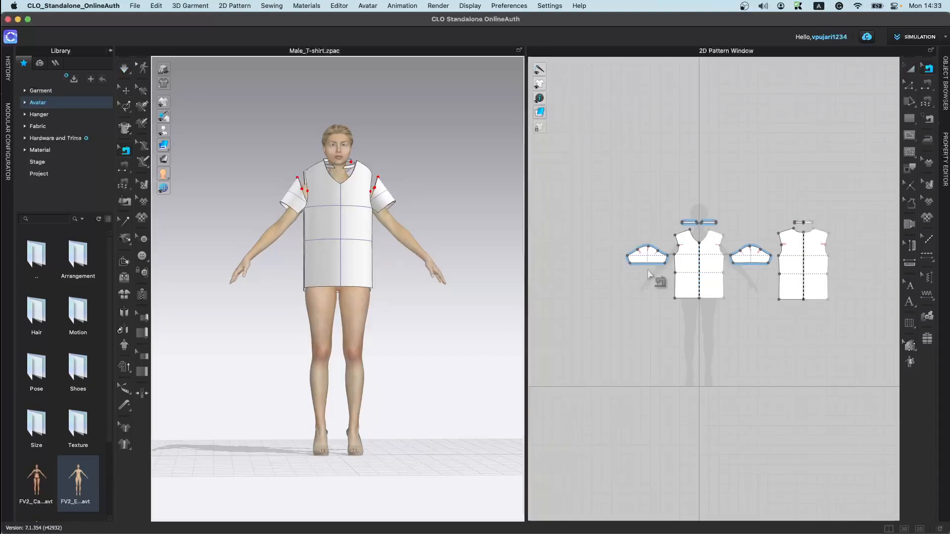
Step: Run Auto Sewing for a Top garment with a Closed front type
left_click(139, 217)
left_click(497, 273)
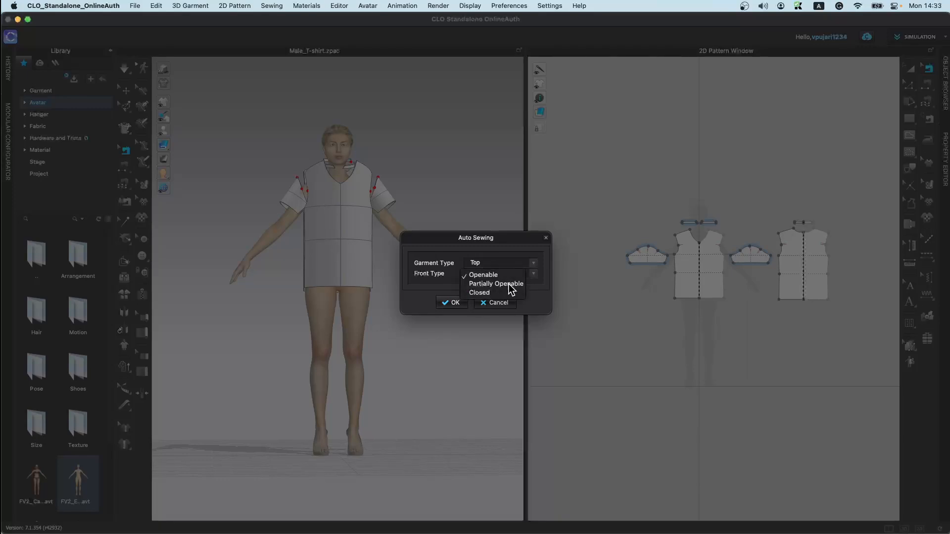
left_click(501, 294)
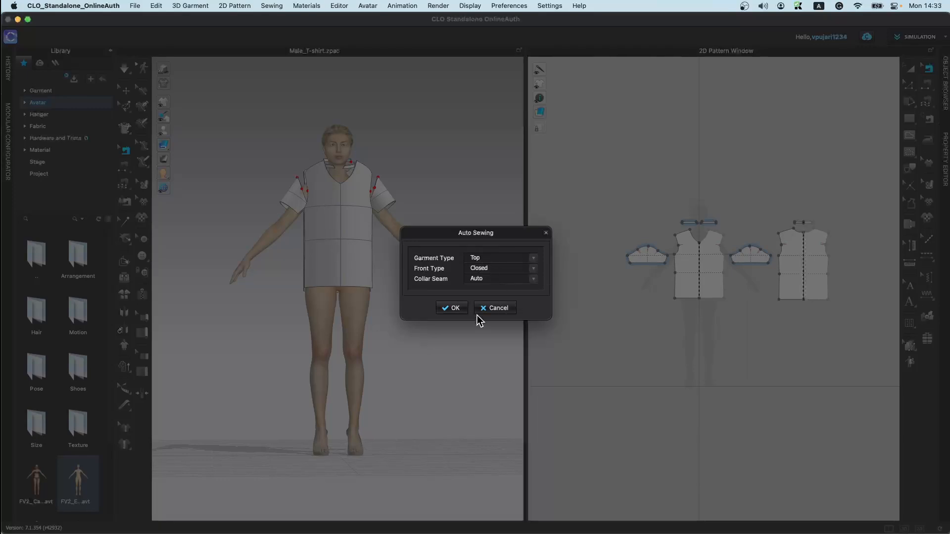
left_click(451, 308)
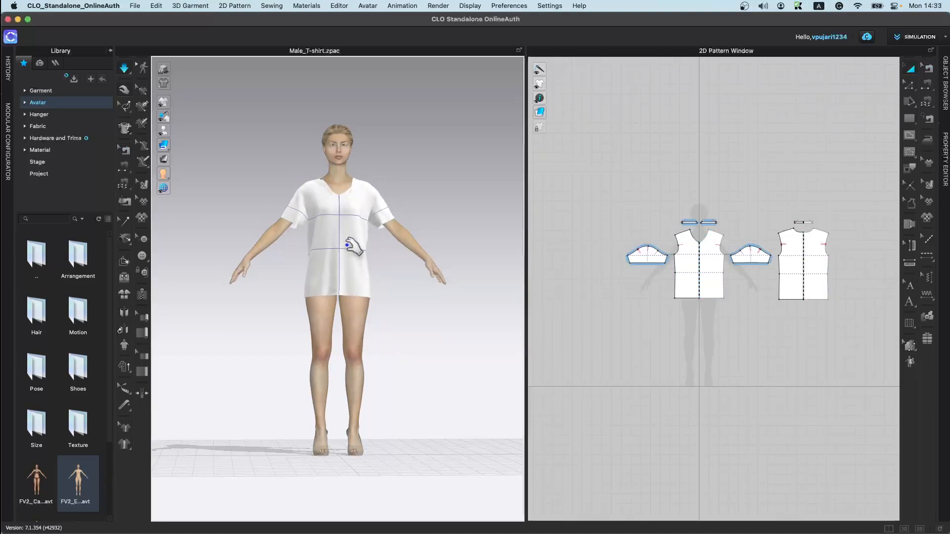
Step: Select all patterns and reset the T-shirt's 3D arrangement around the avatar
scroll(341, 270, "up", 2)
right_click_drag(341, 270, 347, 245)
key("b")
key("ctrl+a")
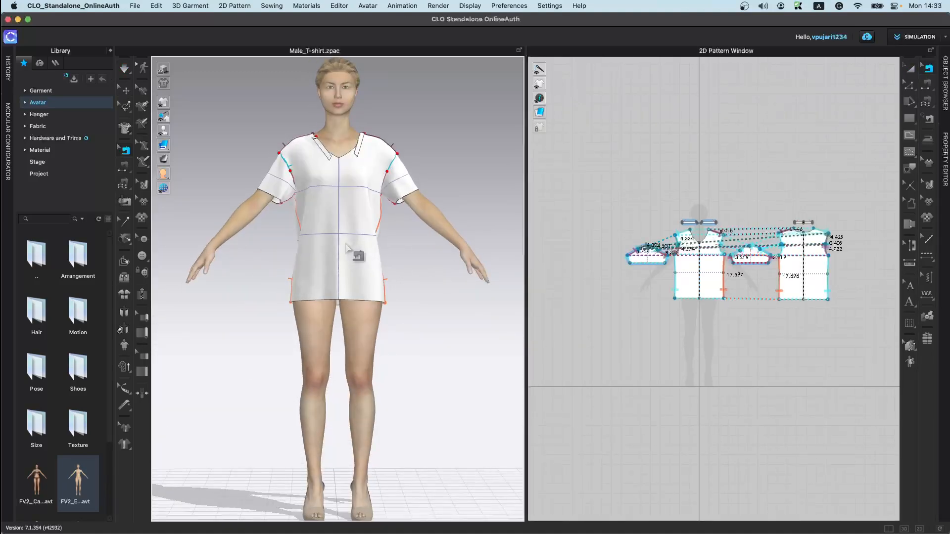
key("ctrl+f")
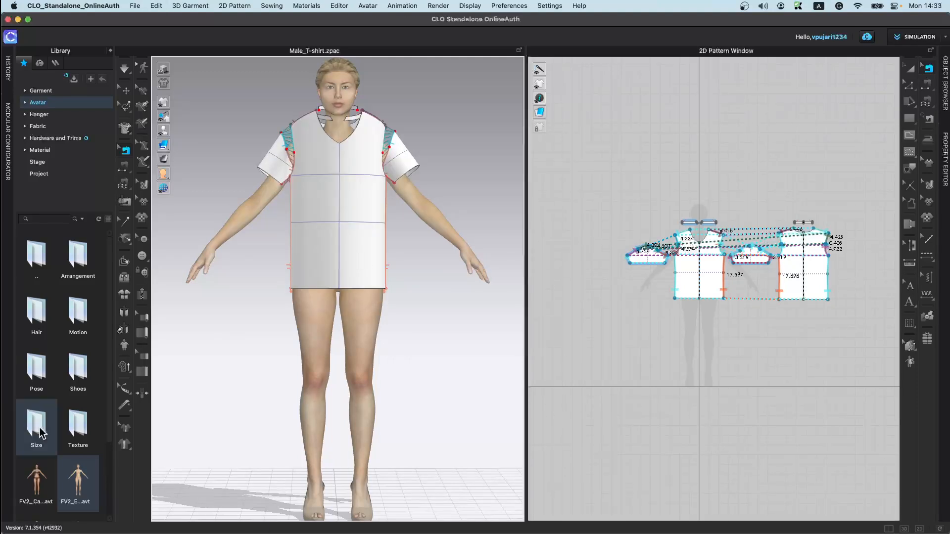
Step: Open the texture 5th March project from the garment library
scroll(38, 430, "down", 3)
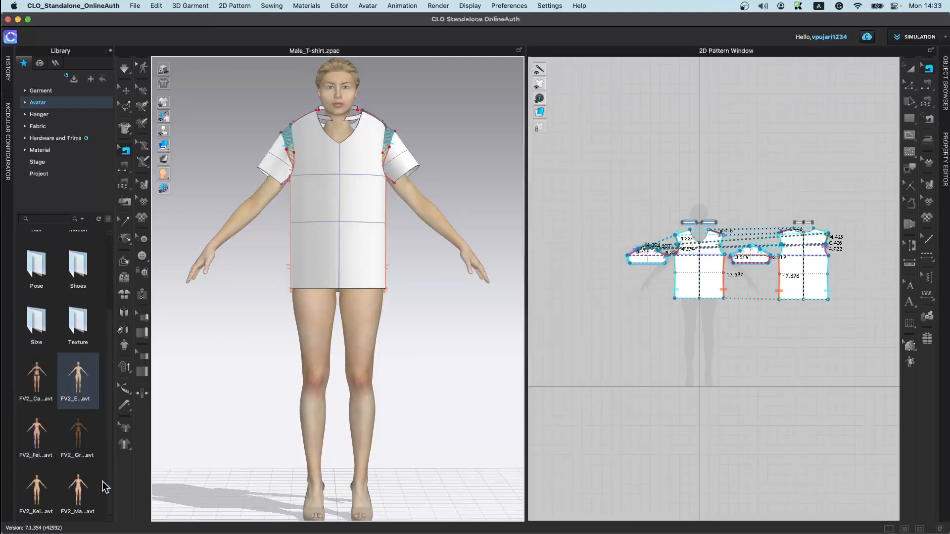
left_click(59, 91)
scroll(94, 475, "down", 4)
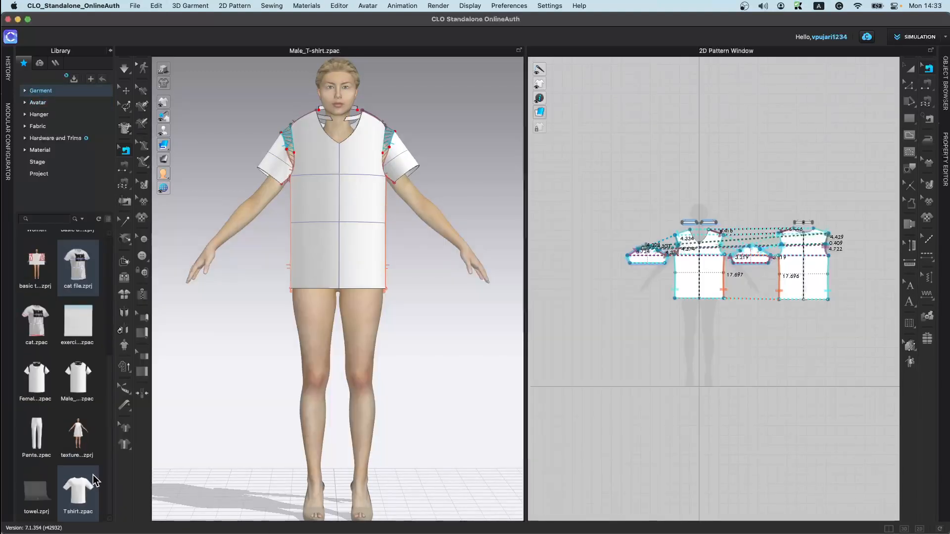
double_click(78, 438)
left_click(508, 304)
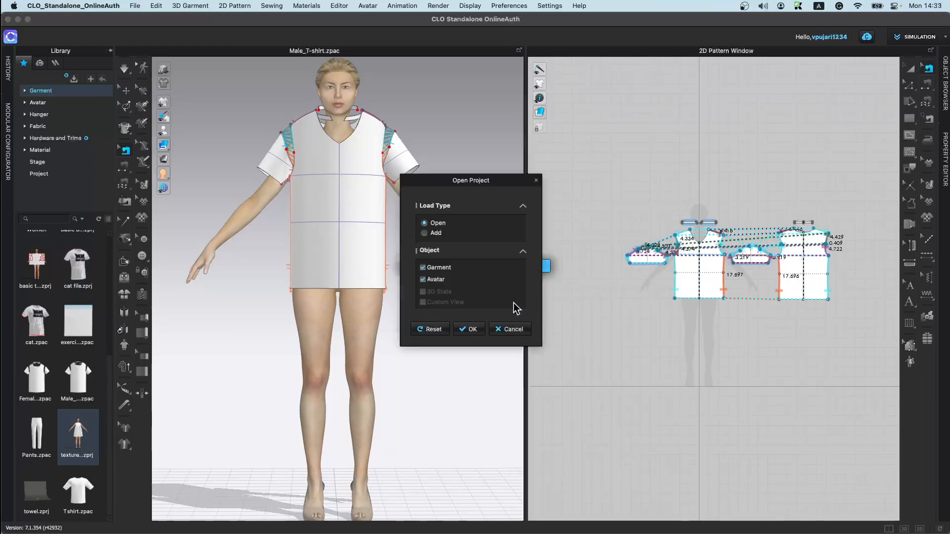
left_click(478, 328)
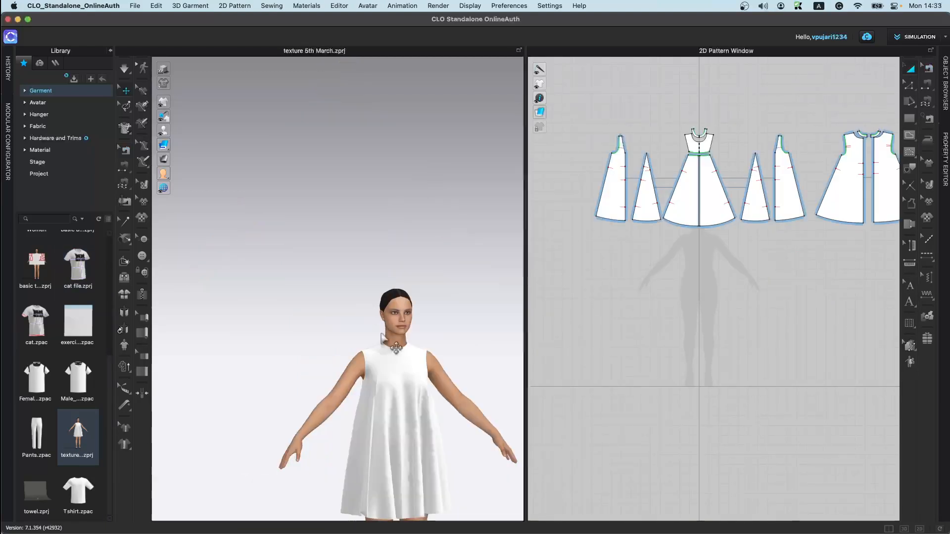
Step: Add a tack on the dress joining the front skirt panel to the adjacent side panel, and simulate
scroll(355, 261, "up", 5)
scroll(774, 276, "up", 3)
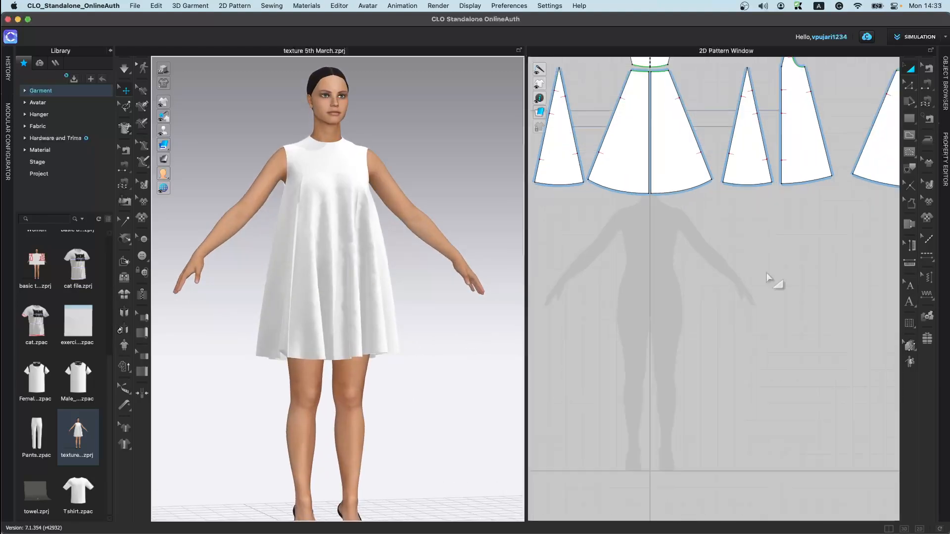
middle_click_drag(768, 354, 736, 393)
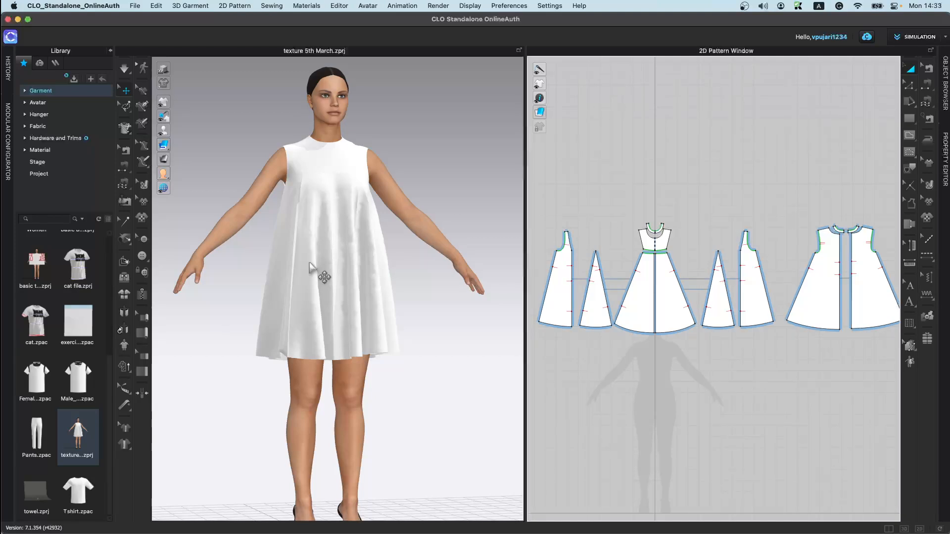
left_click(126, 221)
scroll(319, 218, "up", 1)
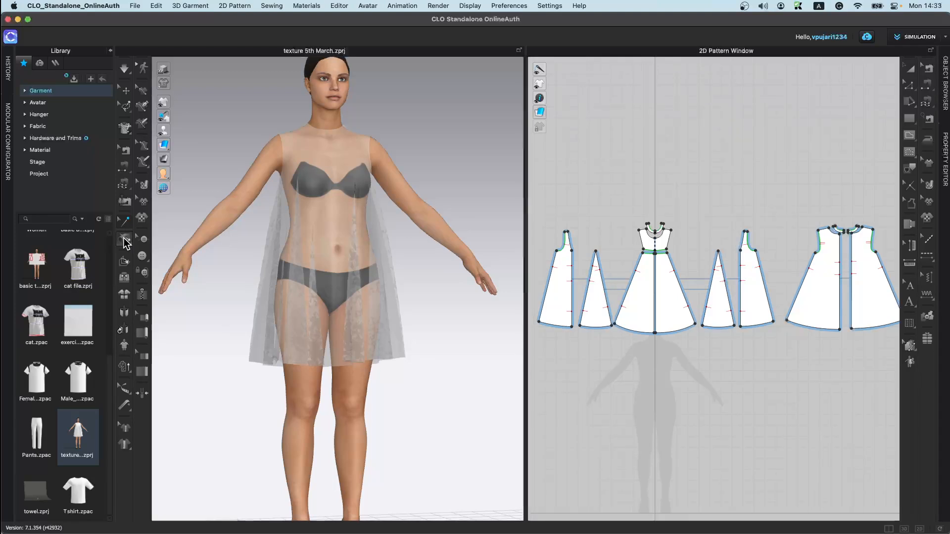
left_click(126, 241)
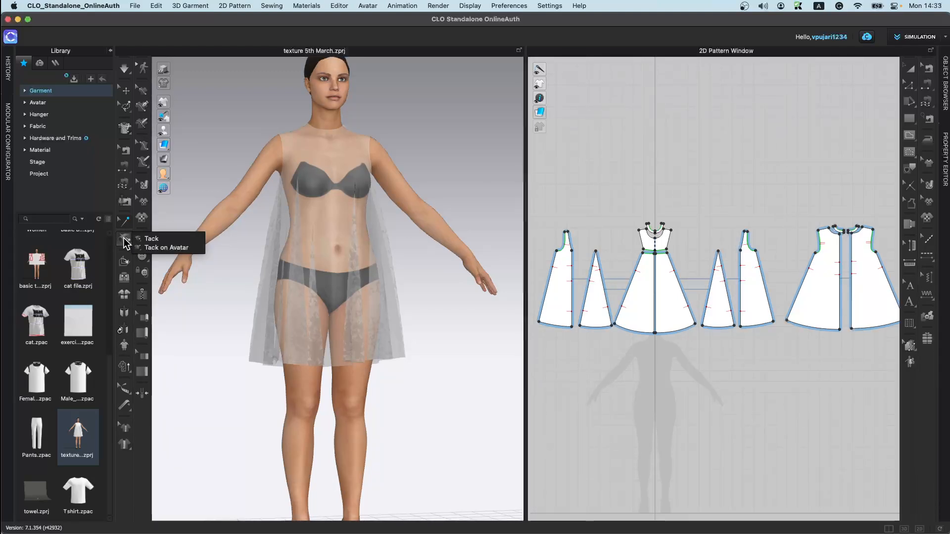
left_click(127, 243)
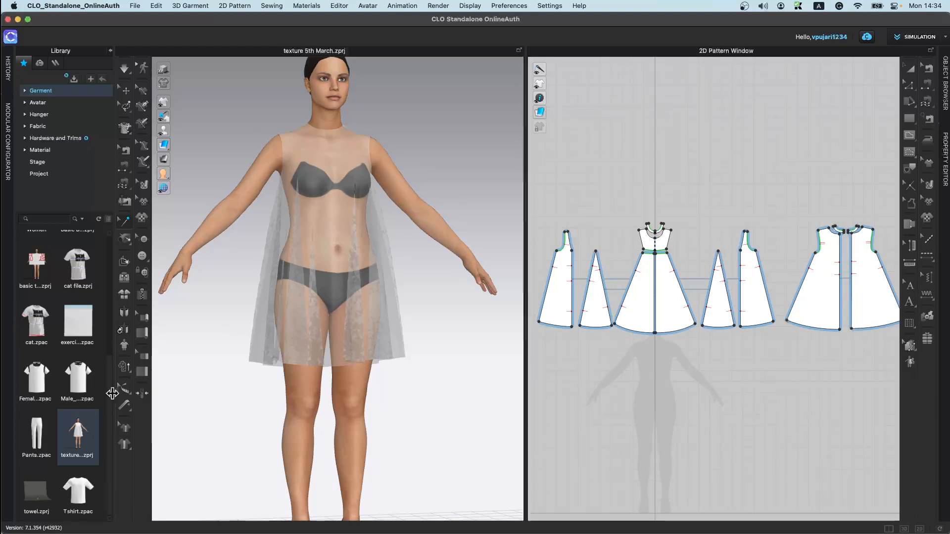
left_click(123, 239)
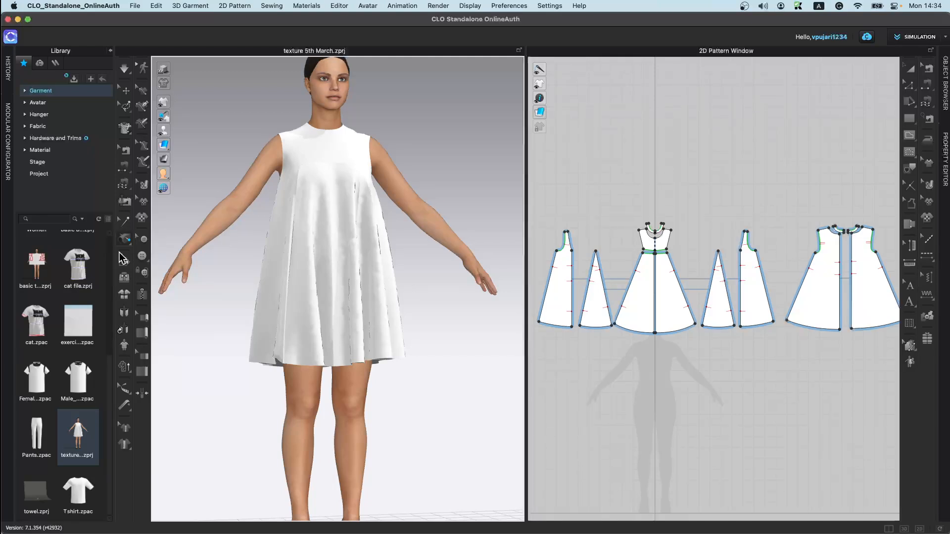
left_click(130, 242)
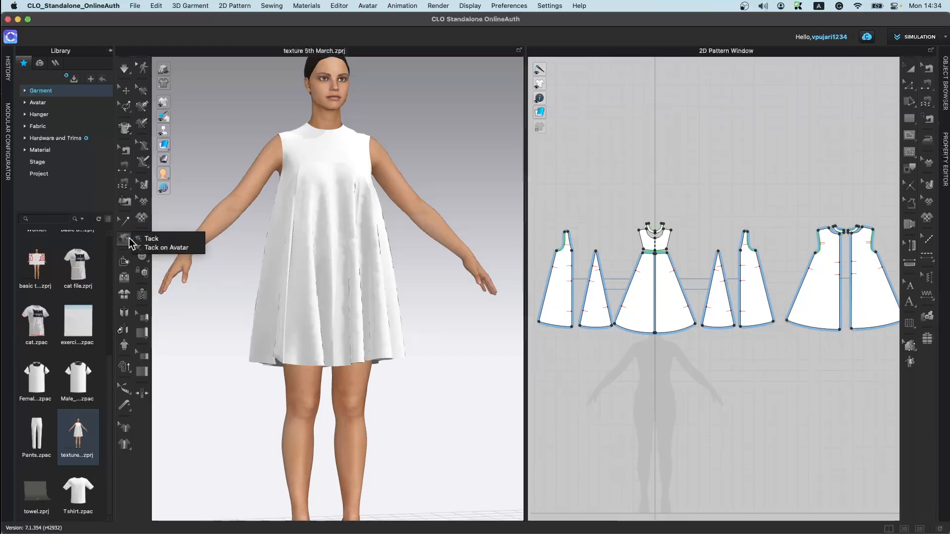
left_click(169, 239)
scroll(297, 183, "up", 2)
scroll(341, 313, "up", 5)
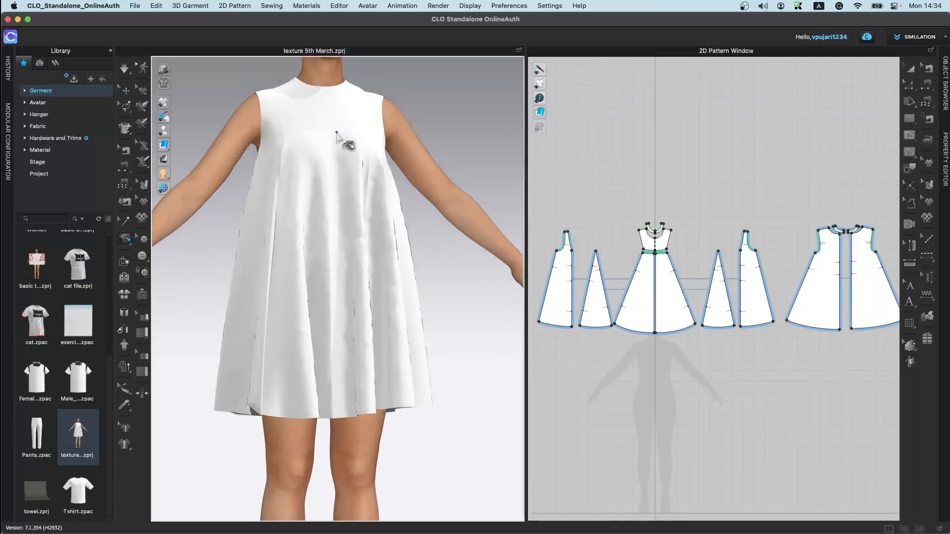
left_click(307, 341)
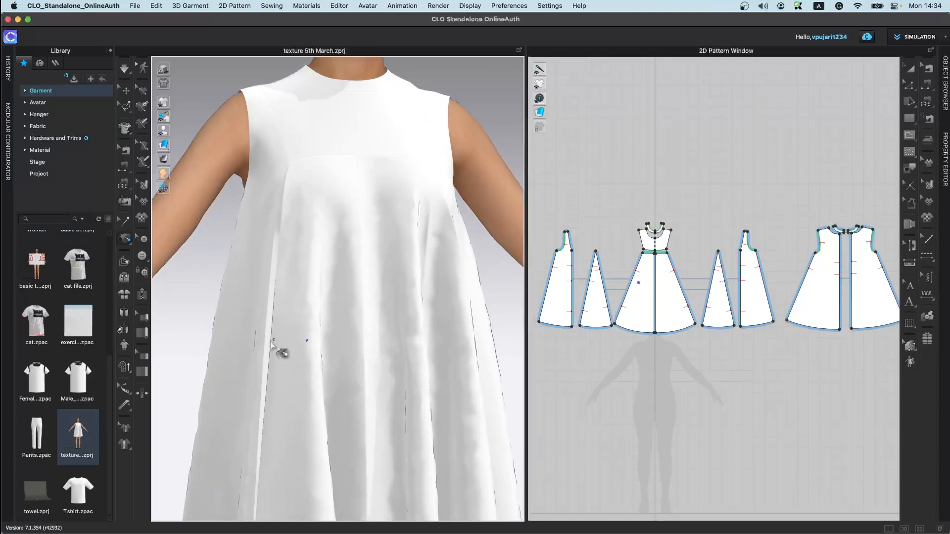
key("space")
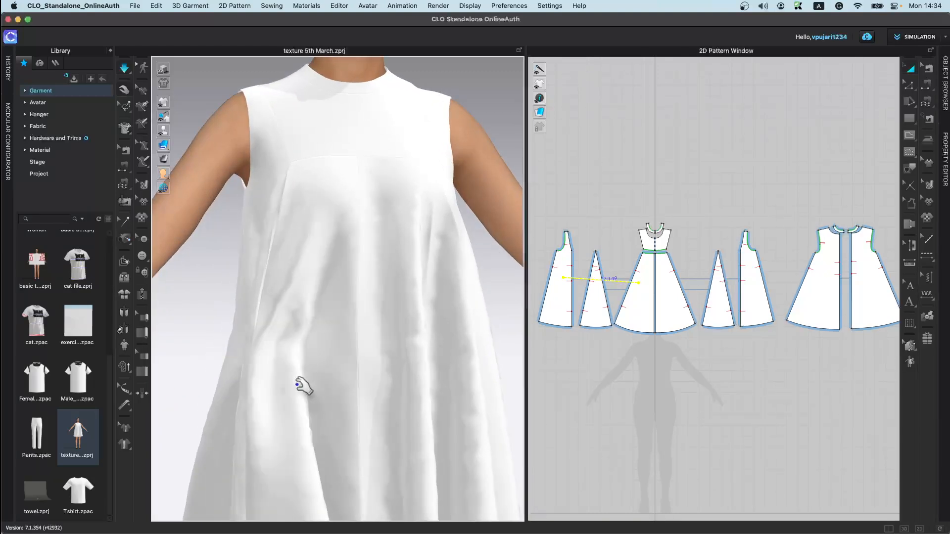
right_click_drag(276, 340, 197, 339)
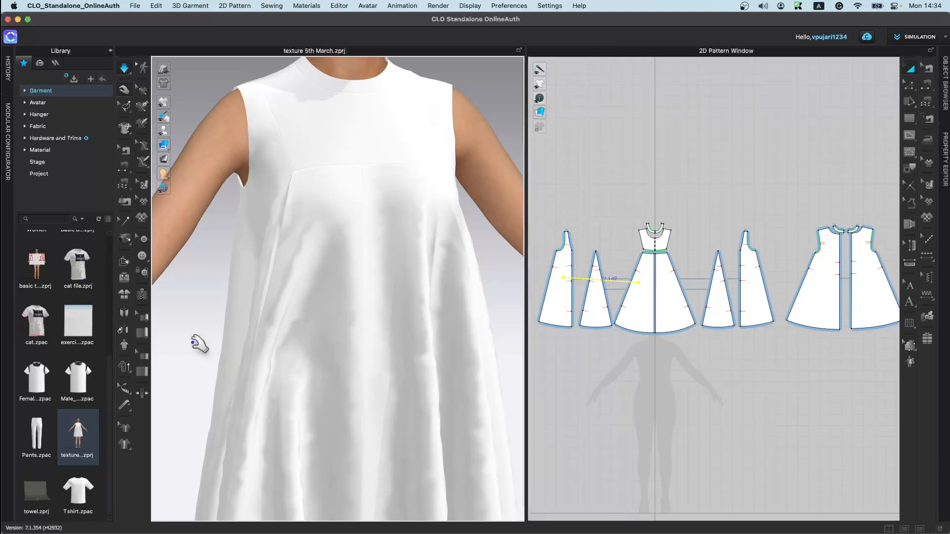
Step: Draw a small rectangle pattern and tack it onto the avatar's upper arm with Tack on Avatar
left_click(129, 243)
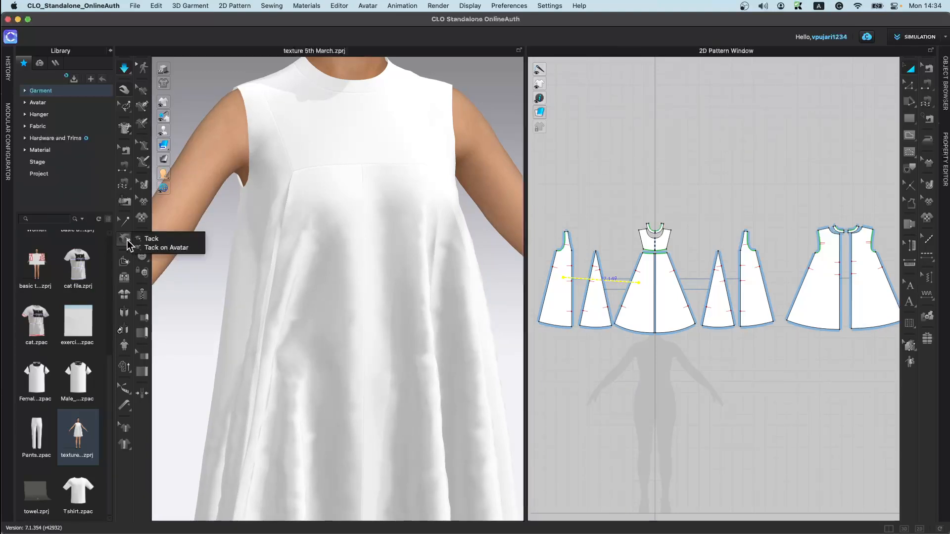
left_click(157, 248)
scroll(303, 257, "up", 2)
middle_click_drag(303, 257, 390, 366)
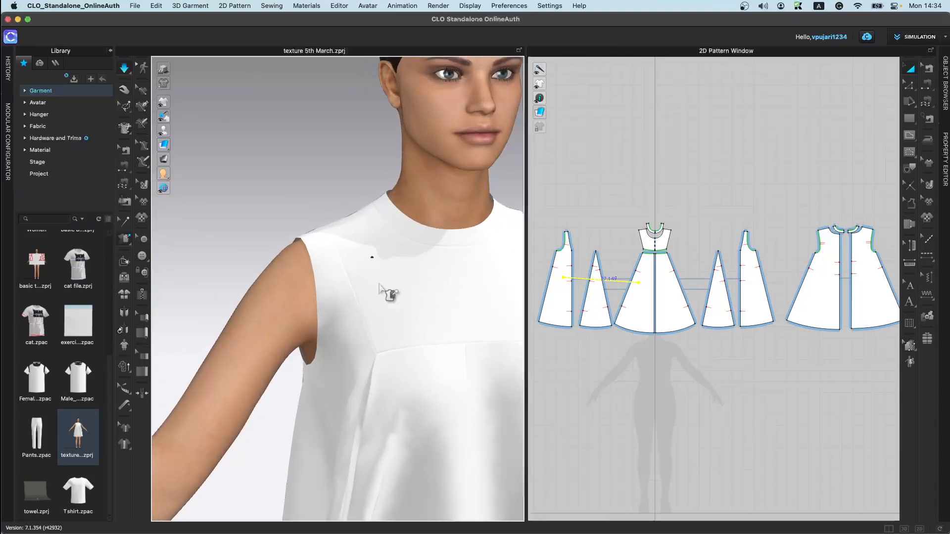
scroll(381, 267, "down", 5)
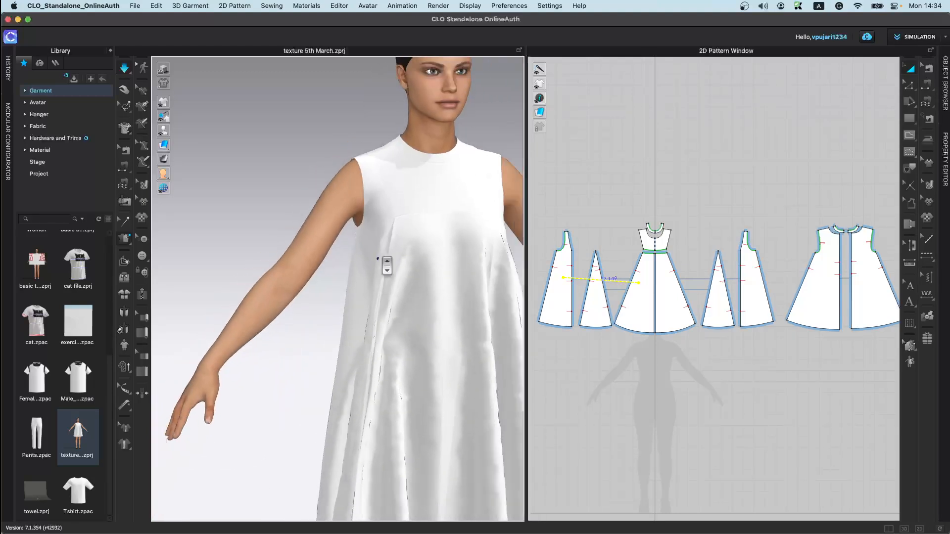
left_click(910, 119)
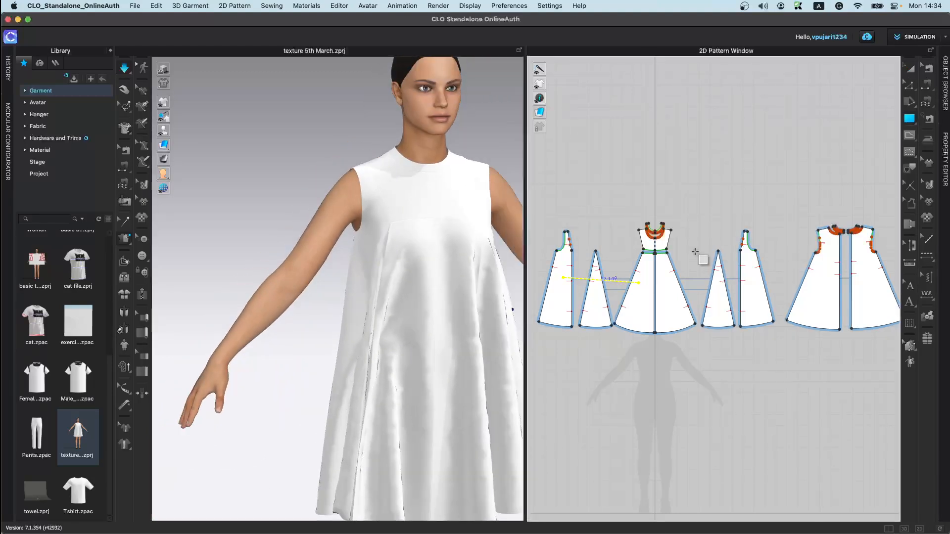
scroll(641, 369, "down", 3)
scroll(629, 370, "up", 2)
left_click_drag(619, 379, 435, 296)
left_click(435, 295)
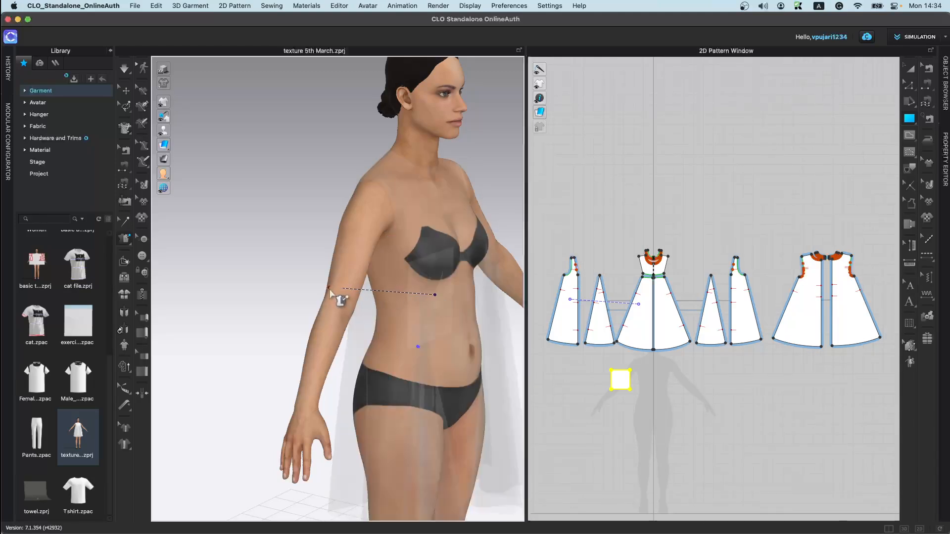
left_click(343, 287)
Step: Simulate the tacked rectangle wrapping around the avatar's arm
key("space")
right_click_drag(371, 410, 288, 364)
left_click_drag(296, 270, 277, 215)
key("space")
right_click_drag(279, 301, 283, 342)
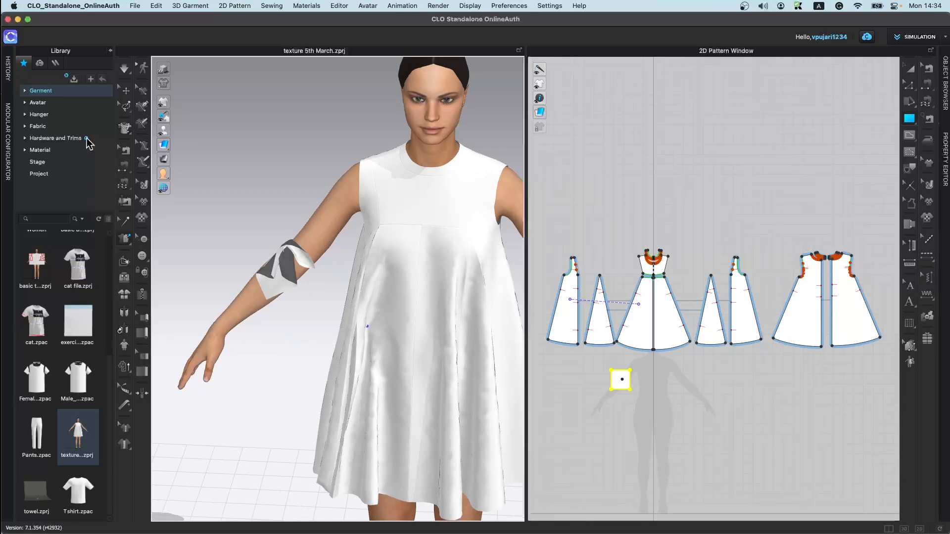
Step: Select the rectangle piece on the arm and delete it
left_click(126, 91)
left_click(297, 275)
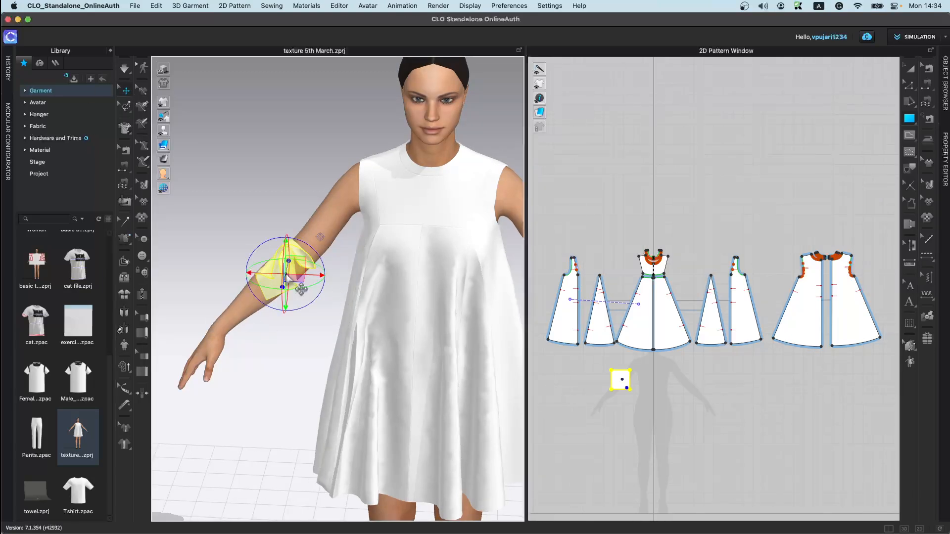
key("Delete")
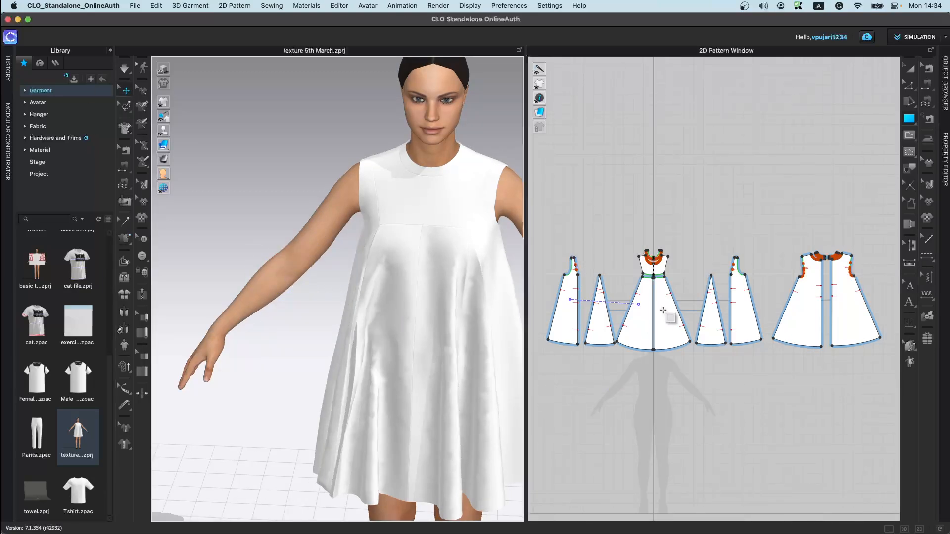
Step: Remove the tack between the front skirt and side panel
left_click(125, 221)
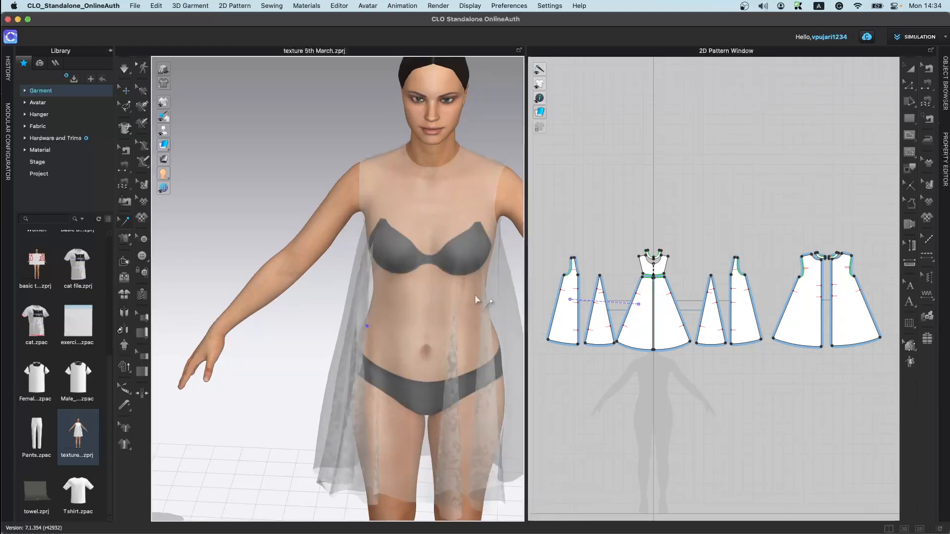
left_click(639, 305)
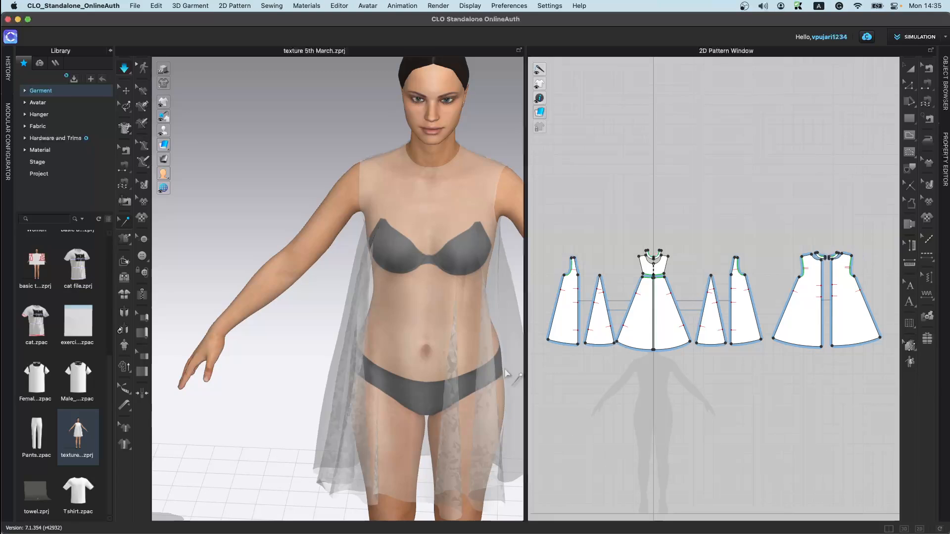
Step: Select the dress's front skirt panel and display the garment's sewing lines in the 3D view
key("q")
left_click(382, 366)
key("space")
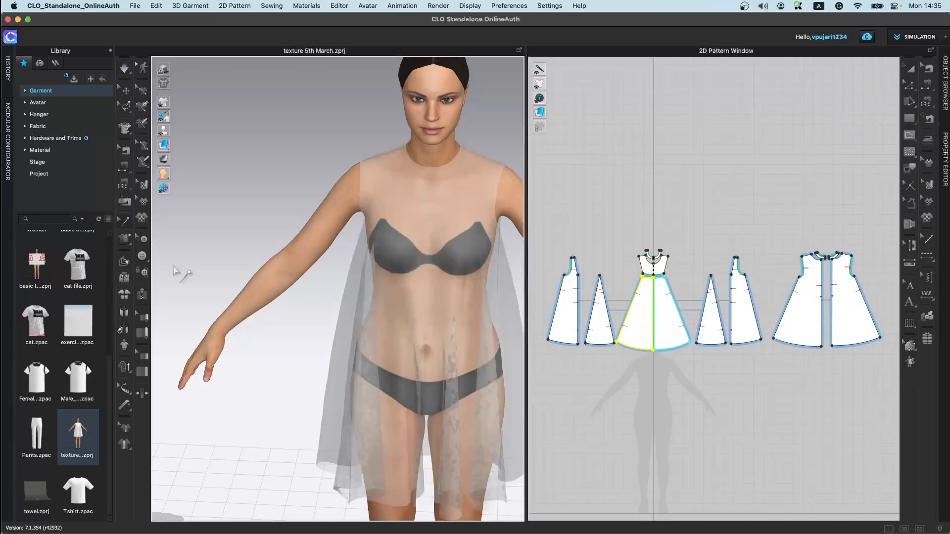
left_click(125, 262)
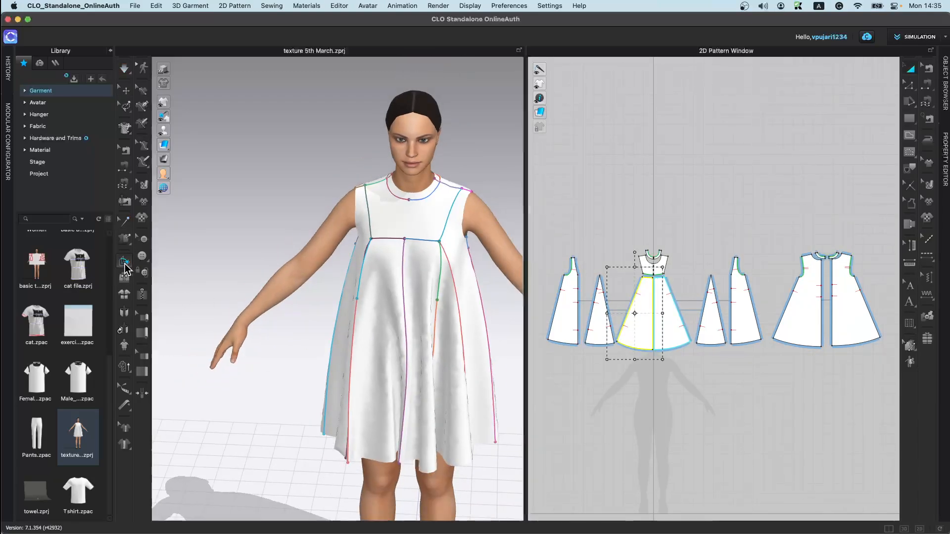
scroll(356, 317, "up", 3)
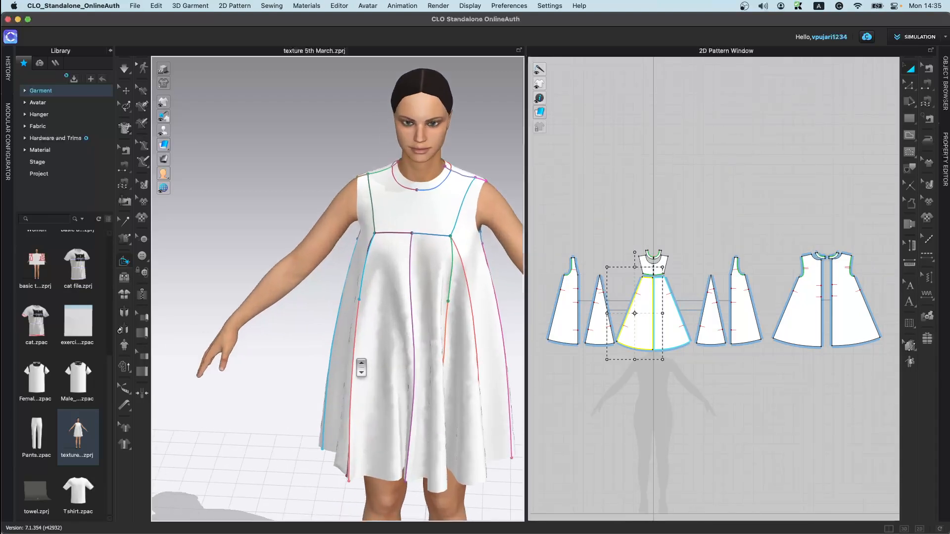
scroll(358, 317, "down", 3)
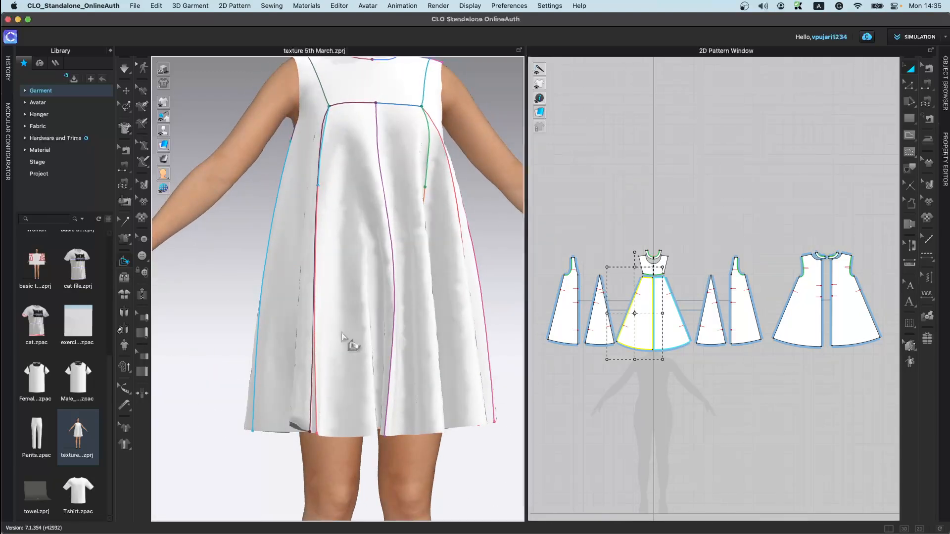
scroll(347, 343, "down", 2)
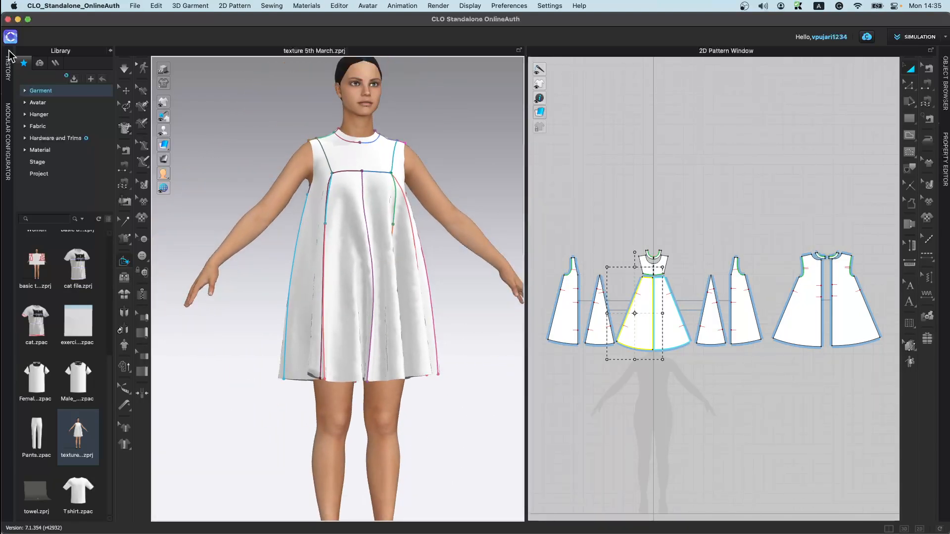
Step: Open the Modular Configurator and start a new empty project
left_click(11, 127)
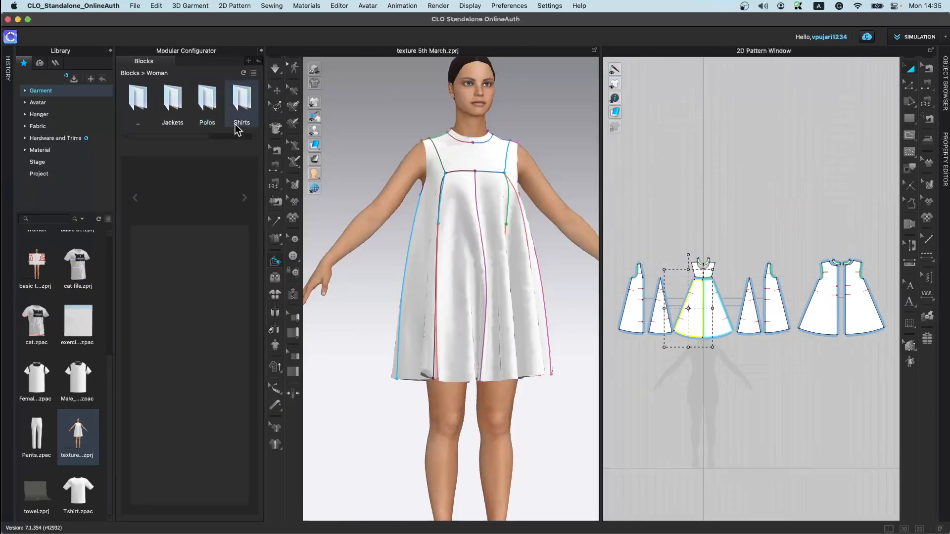
left_click(49, 103)
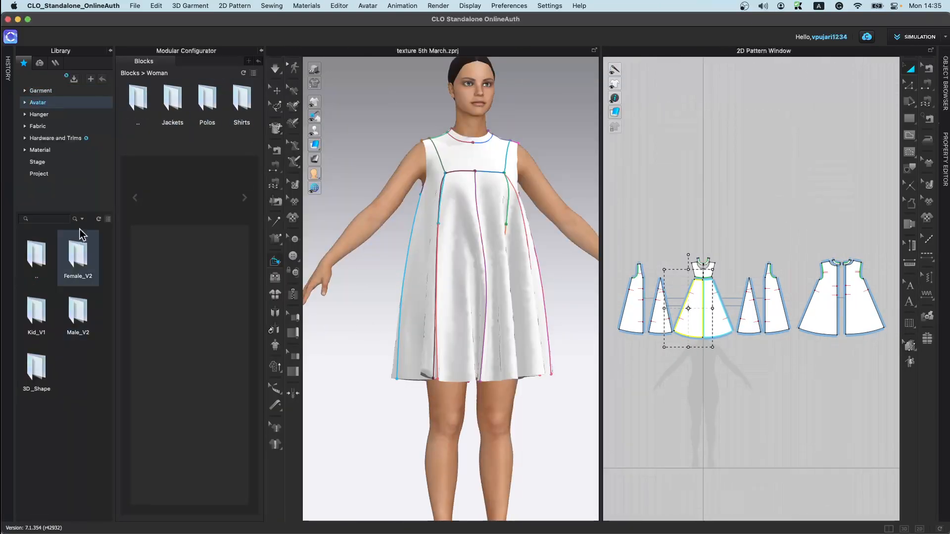
left_click(137, 7)
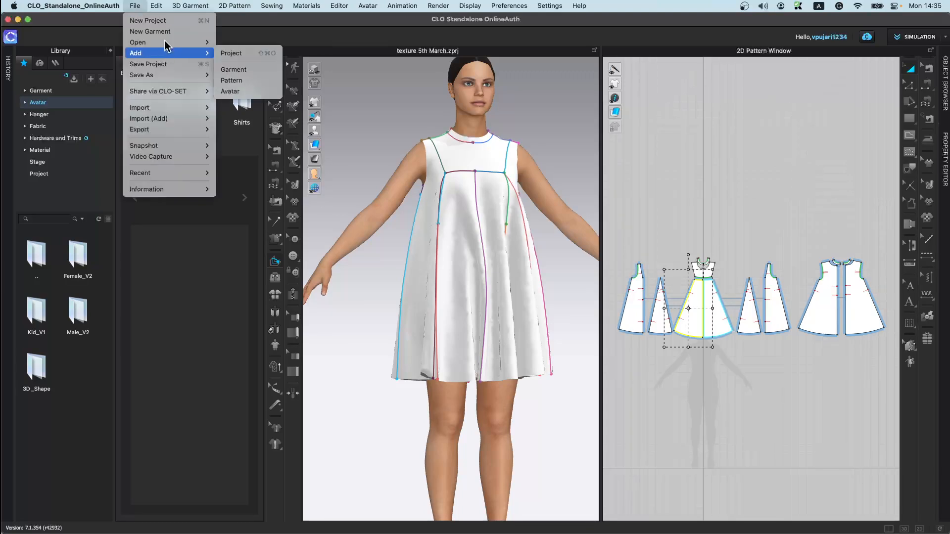
left_click(148, 19)
left_click(480, 303)
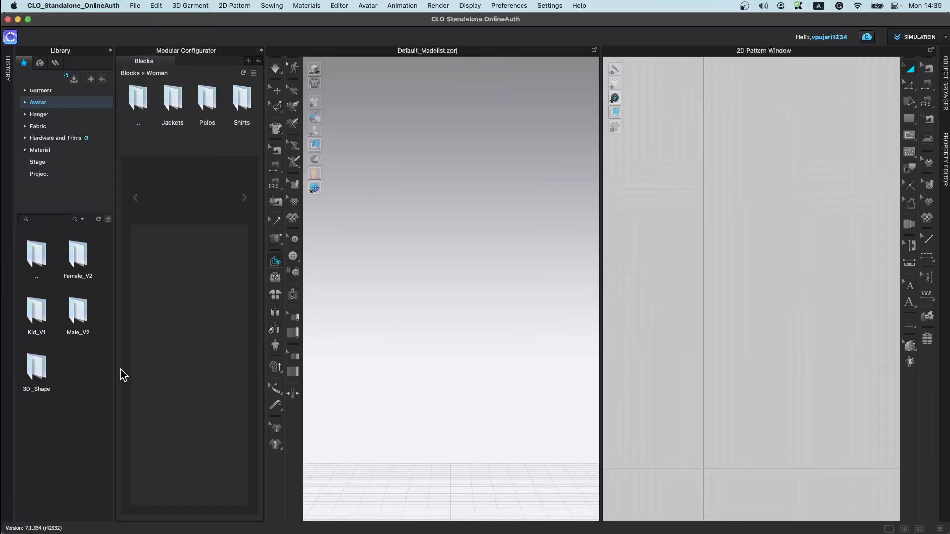
Step: Load a Female_V2 avatar into the new project
double_click(83, 251)
double_click(81, 487)
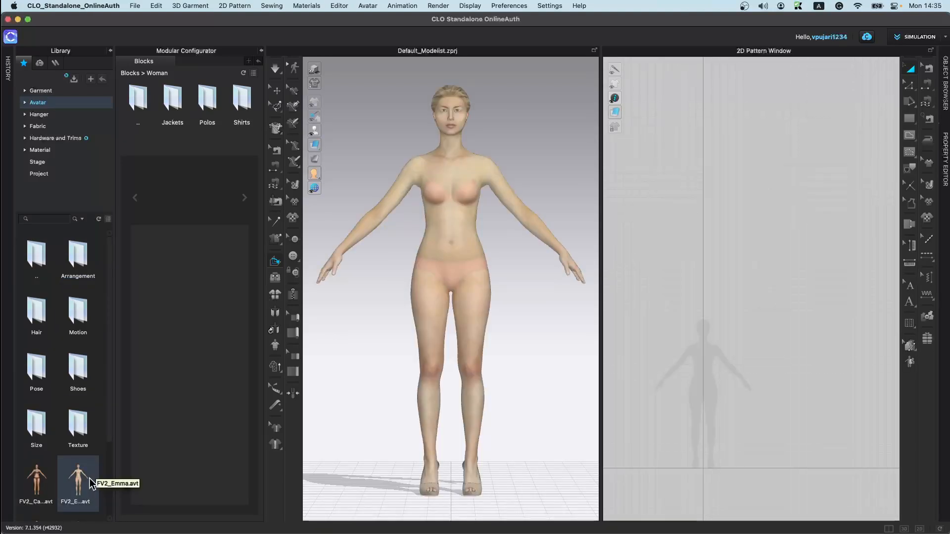
Step: Build a Single jacket from the Woman > Jackets blocks by picking its body, front and sleeve modules
double_click(183, 99)
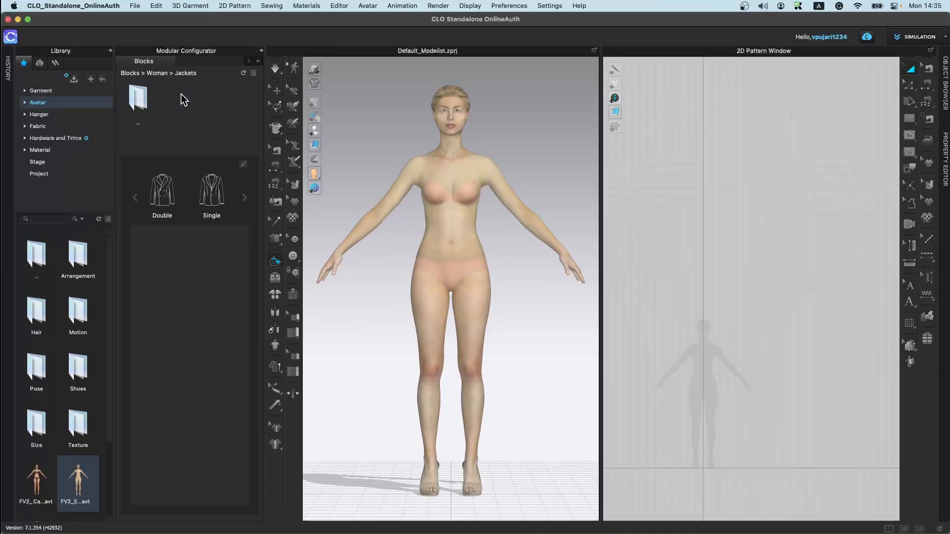
left_click(216, 200)
left_click(205, 266)
left_click(202, 314)
left_click(205, 371)
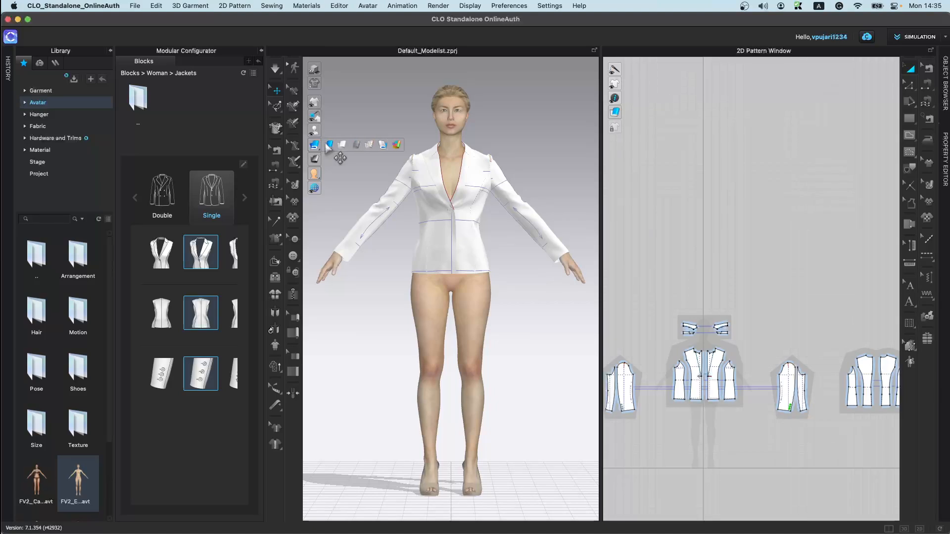
left_click(328, 145)
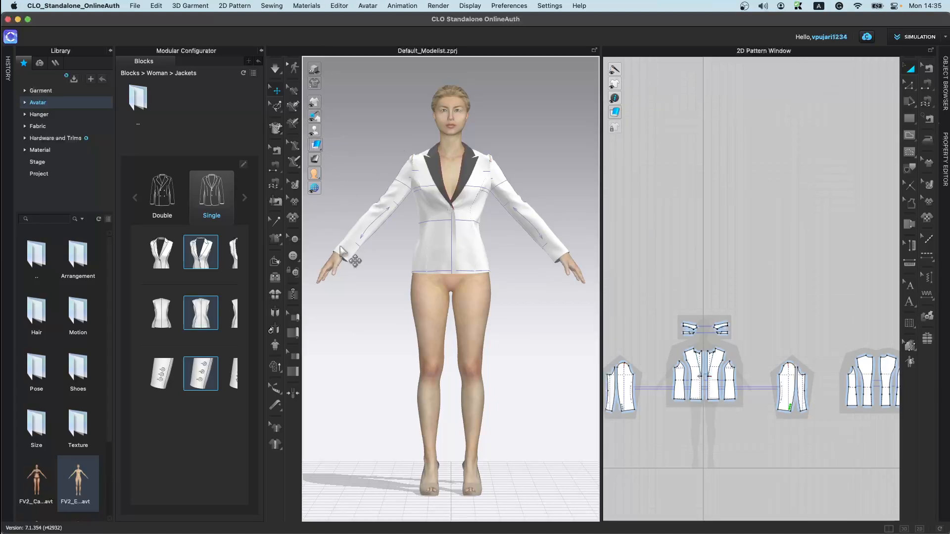
Step: Fold the jacket's front lapel with the Fold Arrangement tool and simulate the drape
left_click(263, 51)
scroll(358, 194, "up", 5)
middle_click_drag(364, 218, 367, 258)
left_click(368, 260)
right_click_drag(387, 339, 328, 364)
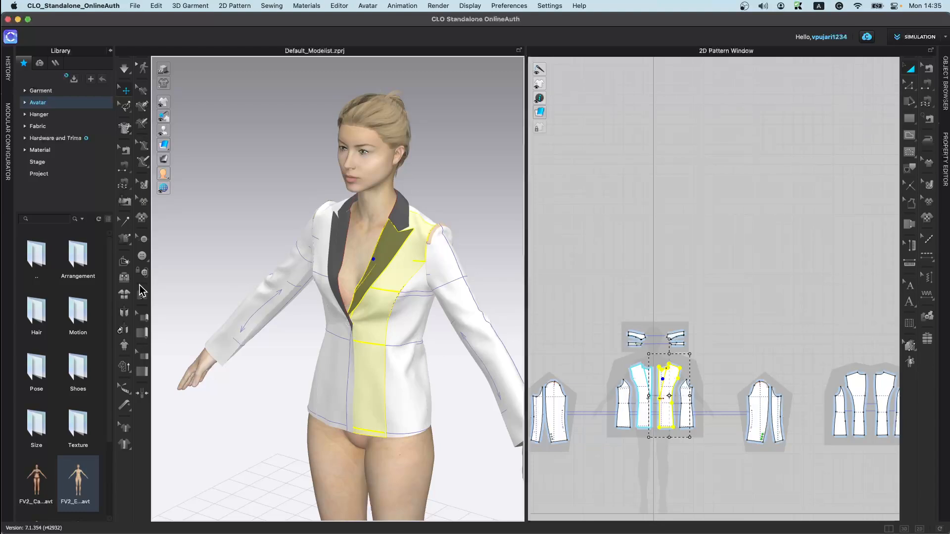
left_click(125, 262)
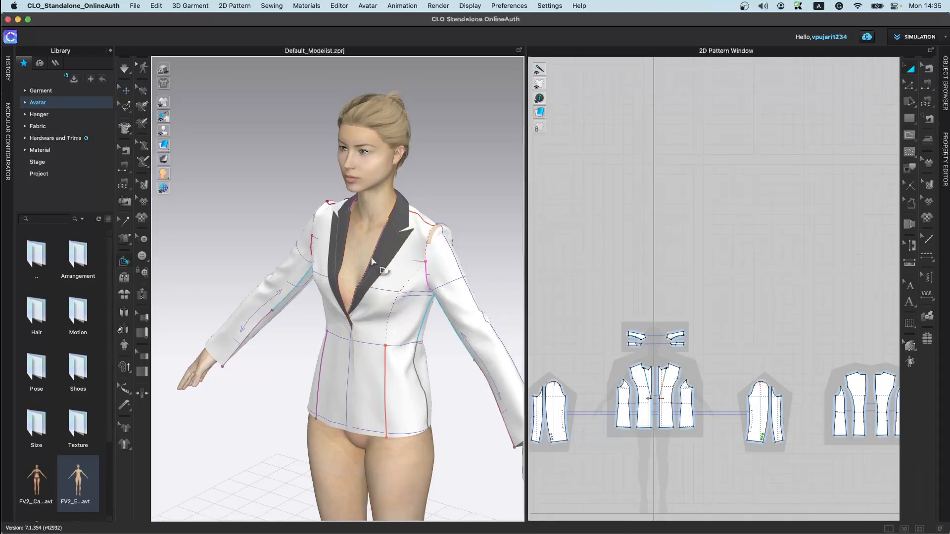
left_click(374, 263)
right_click_drag(398, 337, 356, 381)
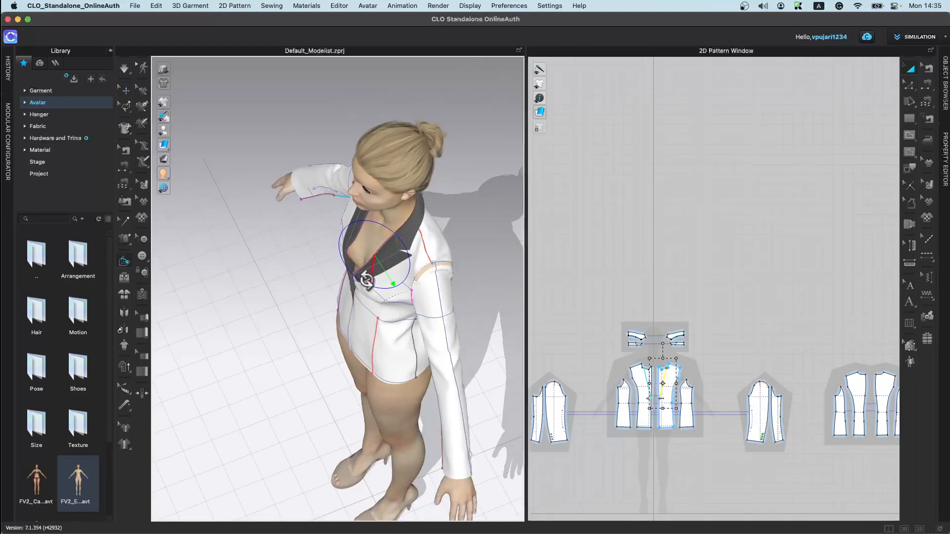
key("space")
right_click_drag(351, 323, 388, 289)
key("space")
right_click_drag(355, 327, 341, 315)
right_click_drag(367, 349, 349, 267)
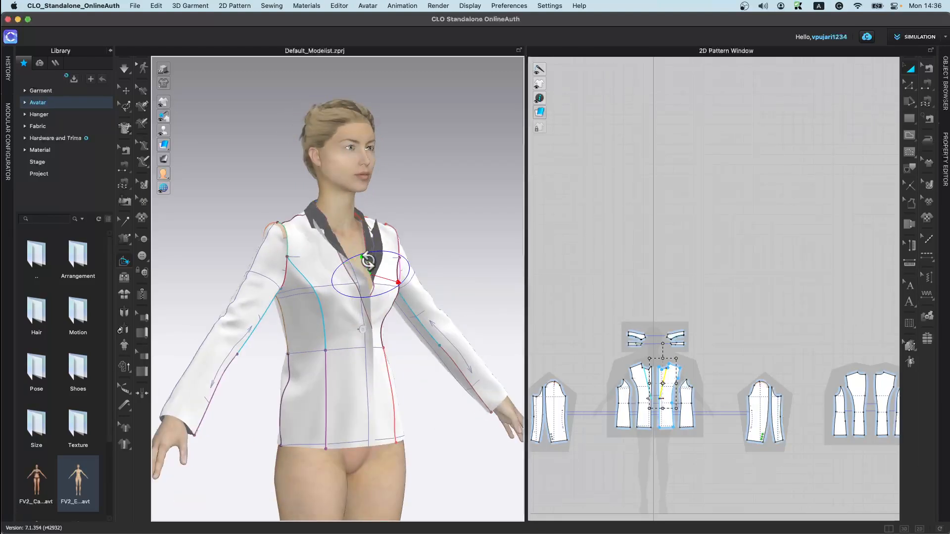
key("space")
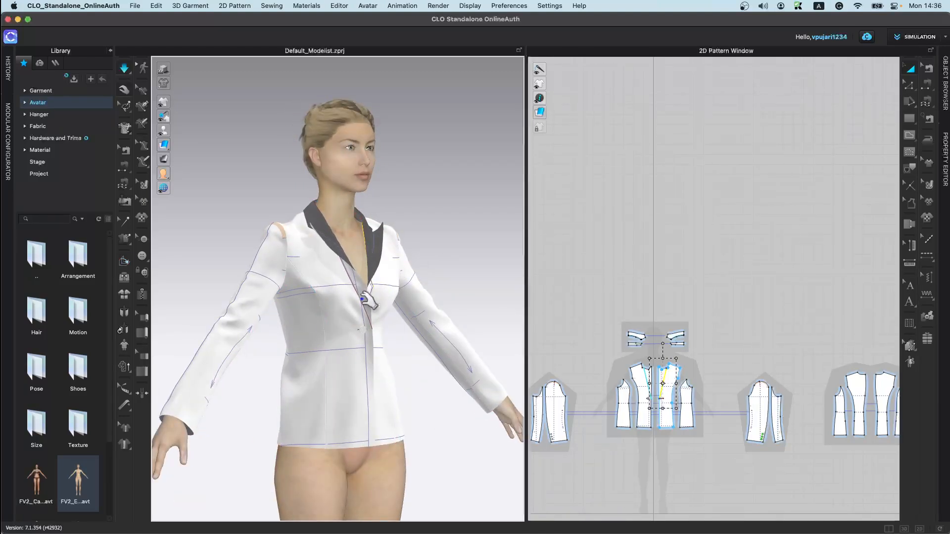
Step: Fold the opposite lapel and the collar with the Fold Arrangement tool and simulate again
left_click(366, 298)
right_click_drag(391, 307, 329, 257)
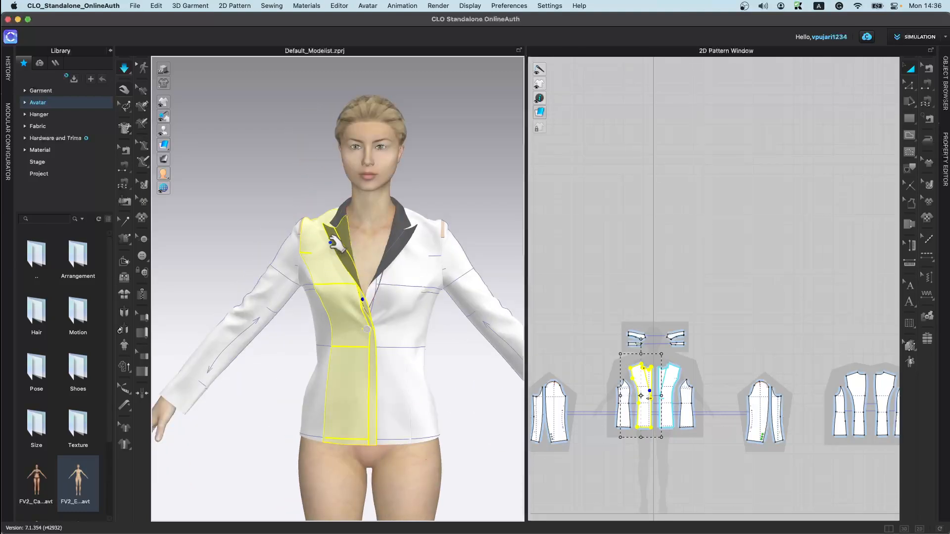
left_click(405, 236)
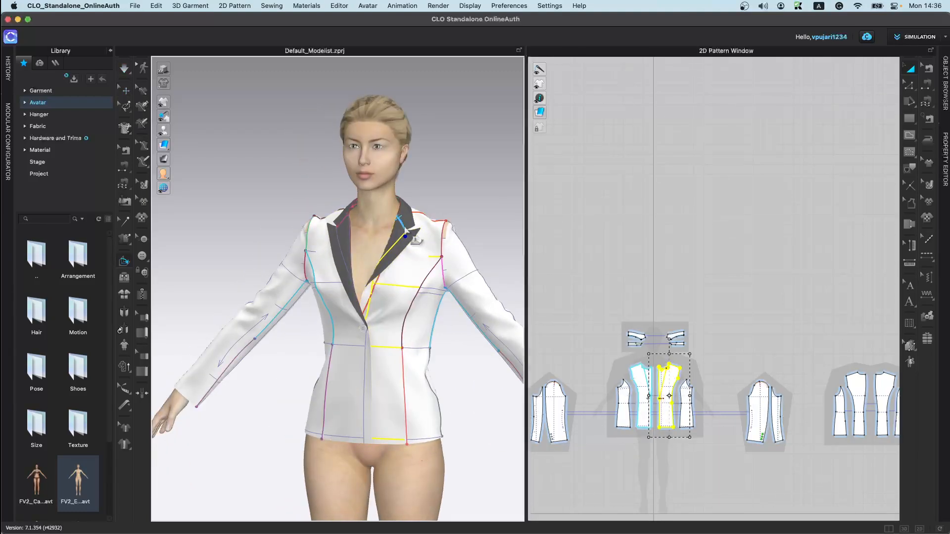
right_click_drag(415, 237, 345, 251)
left_click(418, 203)
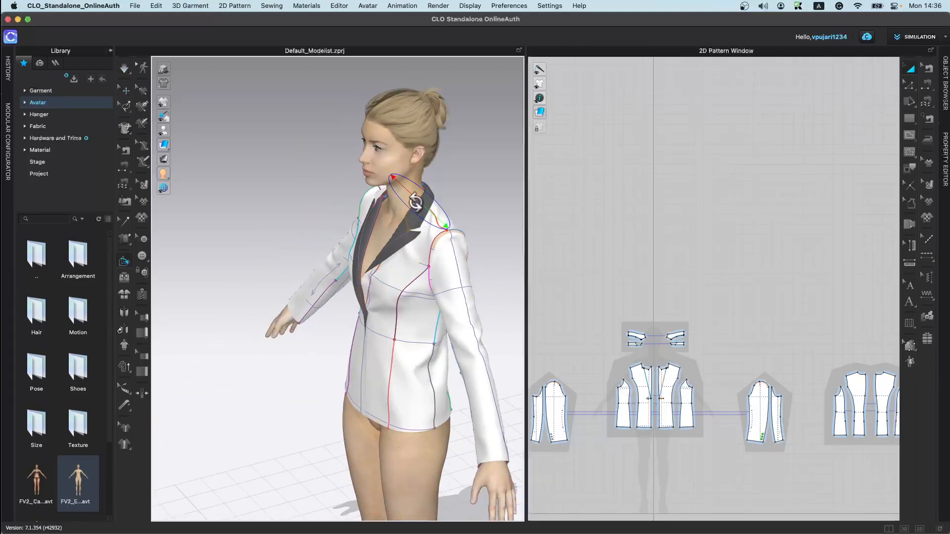
right_click_drag(421, 258, 440, 221)
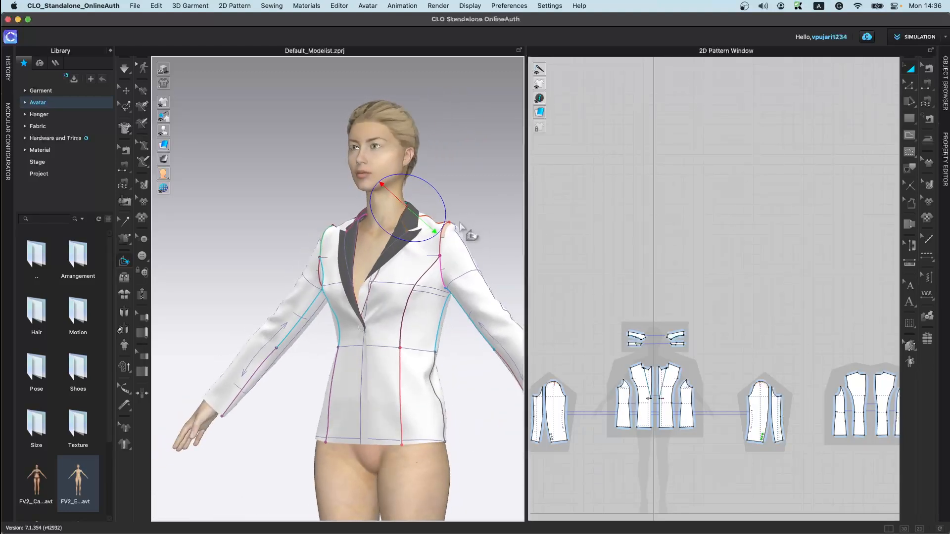
left_click_drag(436, 226, 460, 193)
left_click(460, 195)
right_click_drag(423, 253, 424, 210)
left_click(419, 205)
right_click_drag(461, 243, 487, 230)
key("space")
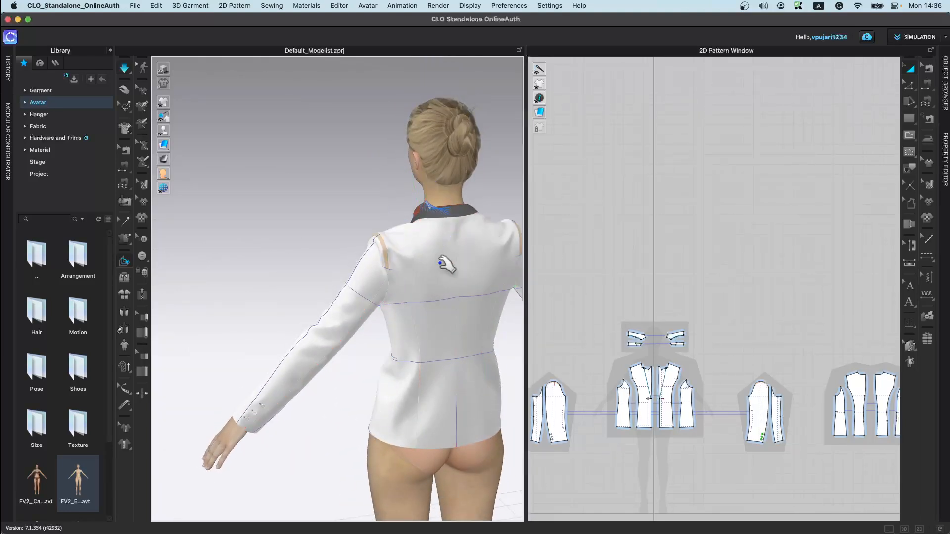
Step: Refine the fold of the collar and lapels up around the neck with Fold Arrangement and simulate
key("z")
scroll(439, 259, "up", 5)
middle_click_drag(448, 248, 340, 375)
key("space")
right_click_drag(341, 375, 327, 308)
left_click(311, 298)
left_click_drag(323, 302, 254, 261)
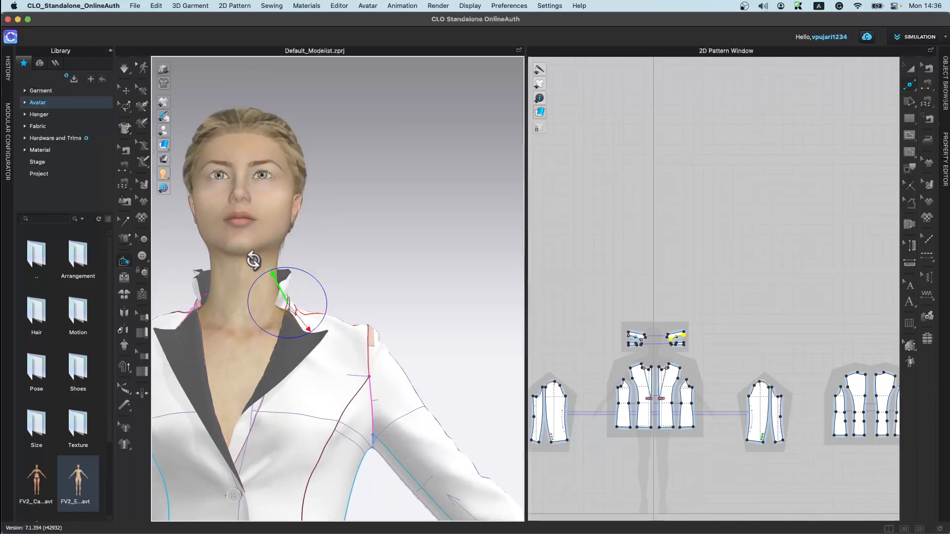
left_click(288, 363)
left_click_drag(307, 367, 276, 324)
key("super+z")
left_click(259, 417)
right_click_drag(275, 429, 311, 370)
left_click_drag(311, 354, 302, 331)
key("super+z")
left_click(277, 344)
left_click_drag(251, 322, 229, 379)
key("space")
right_click_drag(297, 347, 263, 430)
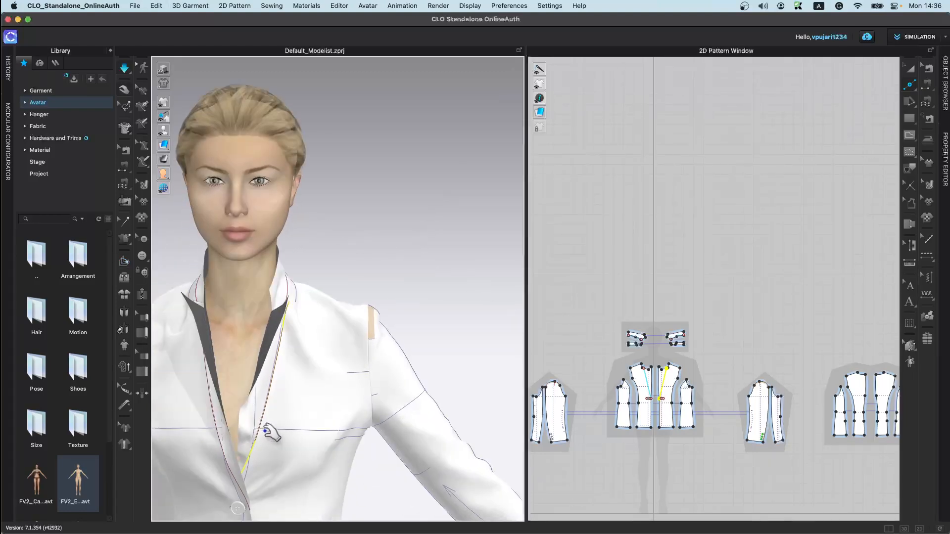
key("space")
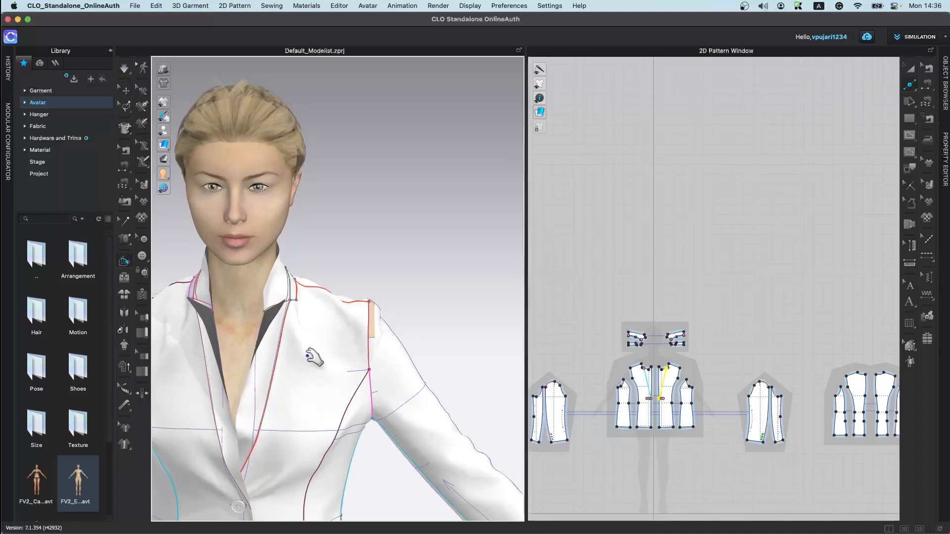
Step: Delete the avatar from the scene
left_click(124, 277)
scroll(385, 367, "down", 5)
scroll(385, 367, "down", 2)
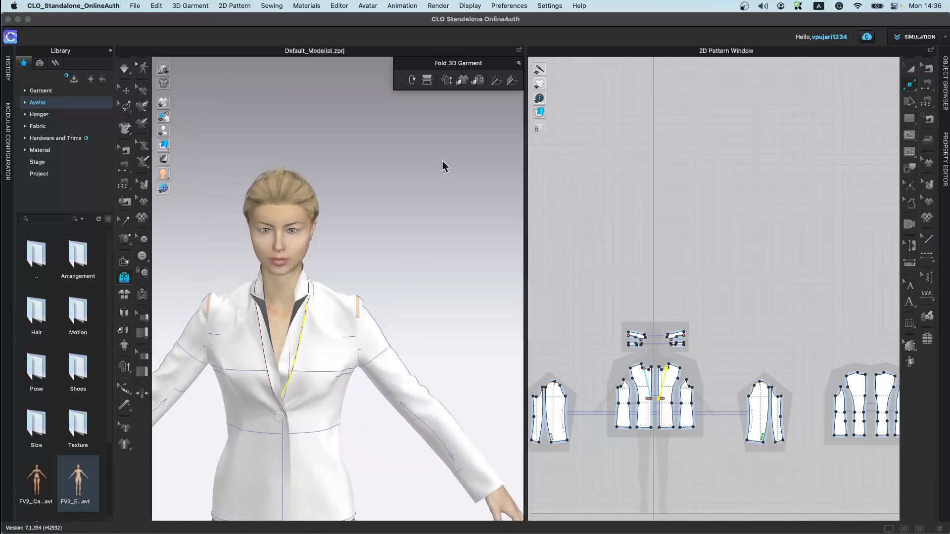
left_click(124, 92)
scroll(388, 447, "down", 6)
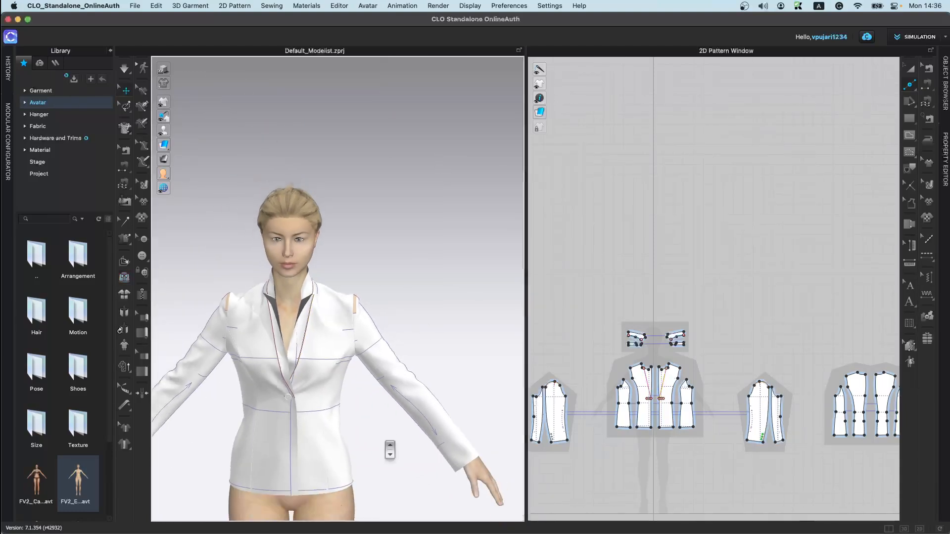
middle_click_drag(443, 279, 440, 281)
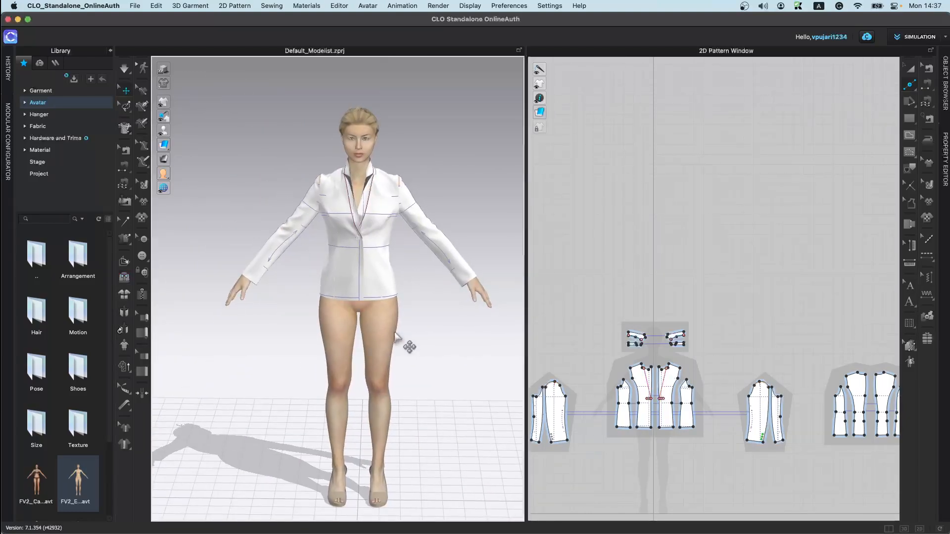
key("Delete")
Step: Delete all of the jacket's patterns, confirming removal of the modular template
left_click(372, 252)
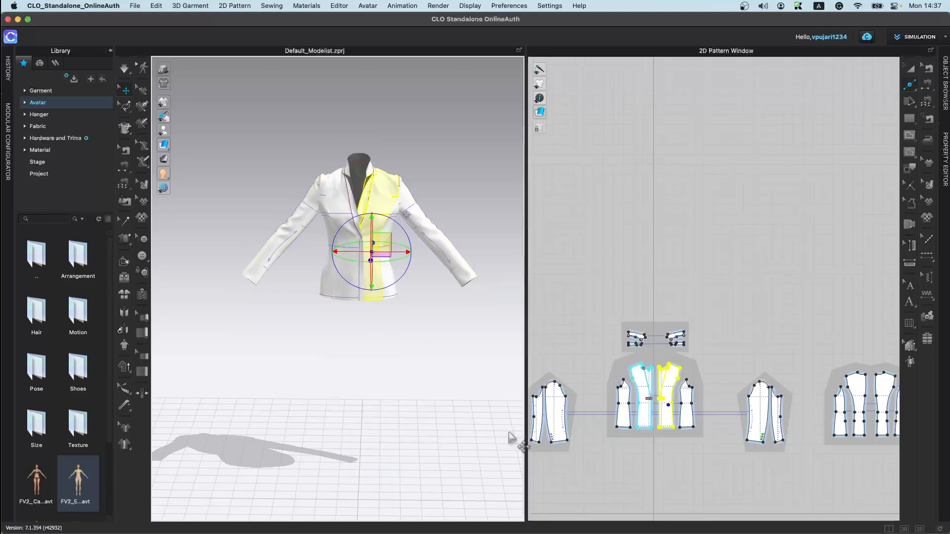
scroll(664, 425, "down", 5)
middle_click_drag(664, 431, 678, 266)
left_click(910, 69)
left_click_drag(601, 201, 880, 340)
key("Delete")
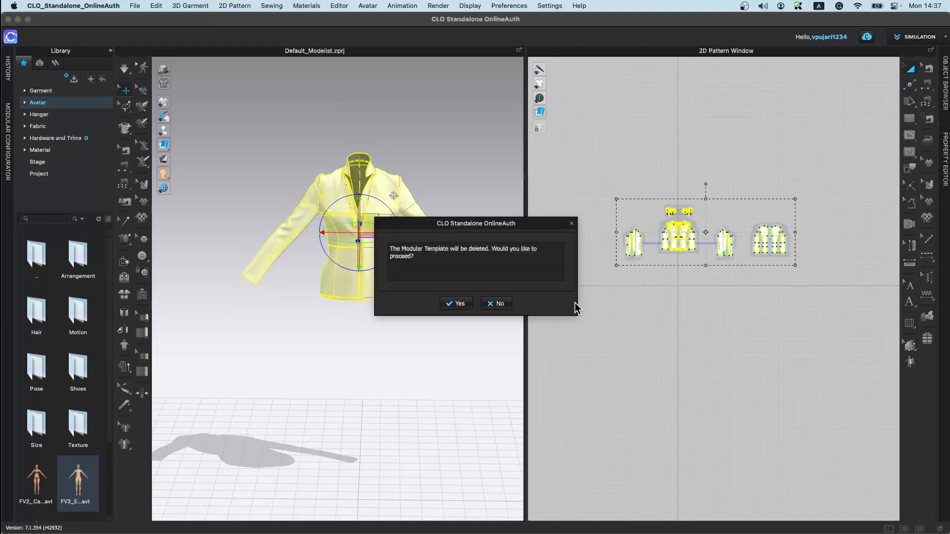
left_click(455, 304)
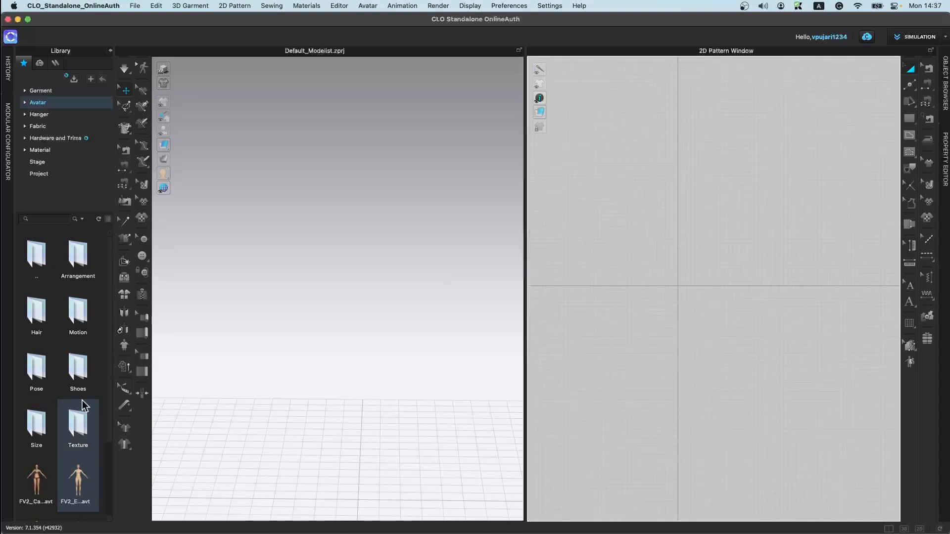
Step: Open Male_T-shirt.zpac from the Garment library without saving the current project
scroll(59, 347, "down", 3)
left_click(90, 92)
scroll(85, 347, "down", 5)
double_click(82, 403)
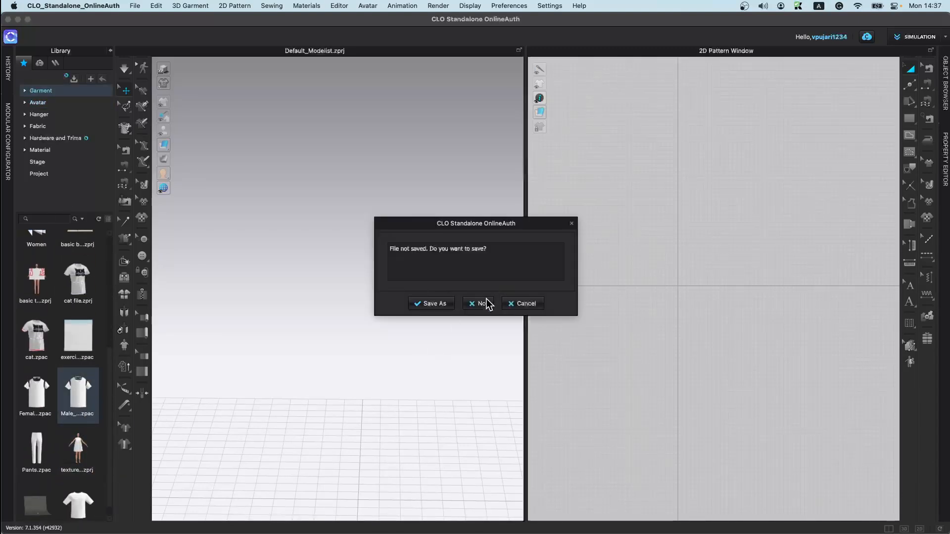
left_click(479, 303)
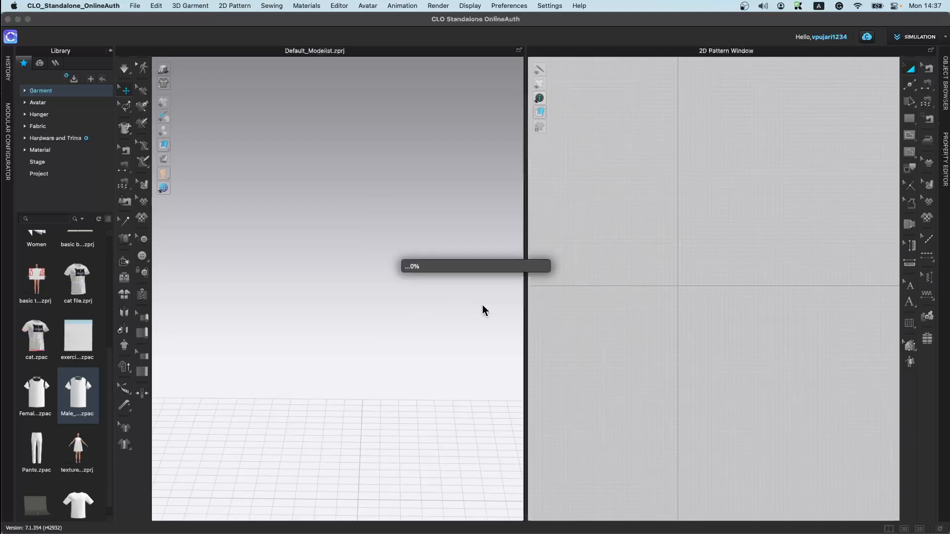
scroll(366, 302, "down", 5)
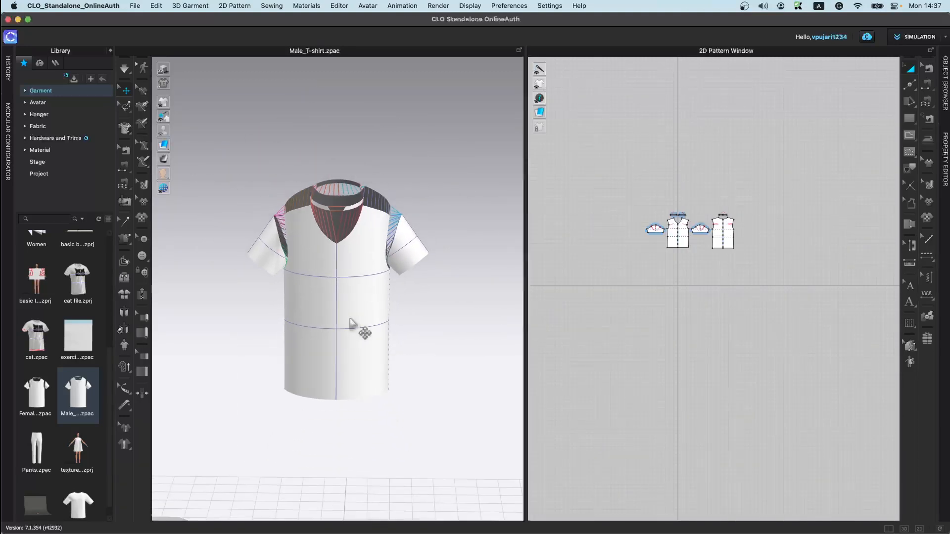
Step: Rotate the whole T-shirt to lie flat and simulate it dropping onto the floor
left_click_drag(611, 192, 742, 255)
right_click_drag(510, 422, 362, 217)
left_click_drag(362, 216, 336, 391)
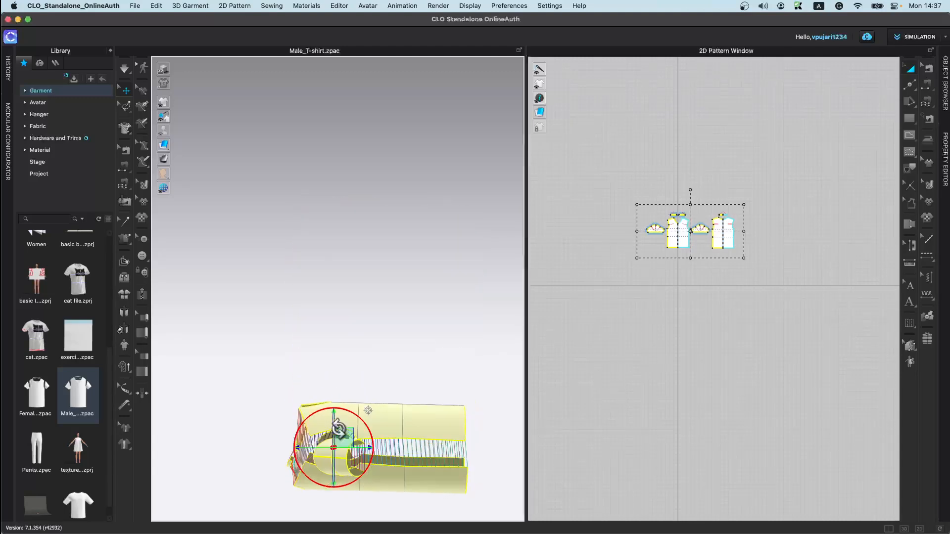
right_click_drag(346, 391, 401, 376)
left_click_drag(411, 379, 349, 420)
key("space")
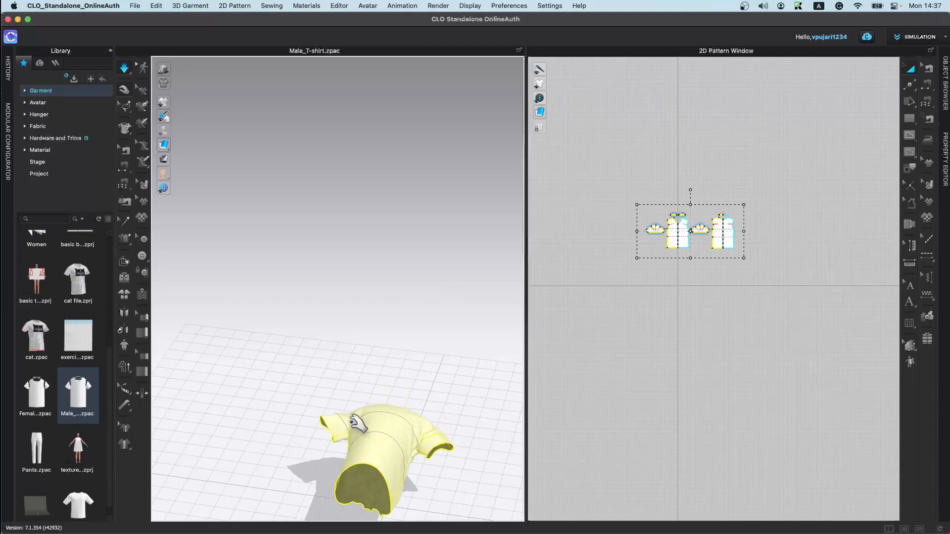
right_click_drag(389, 382, 361, 328)
scroll(360, 329, "up", 2)
left_click_drag(333, 438, 293, 477)
left_click_drag(458, 408, 510, 399)
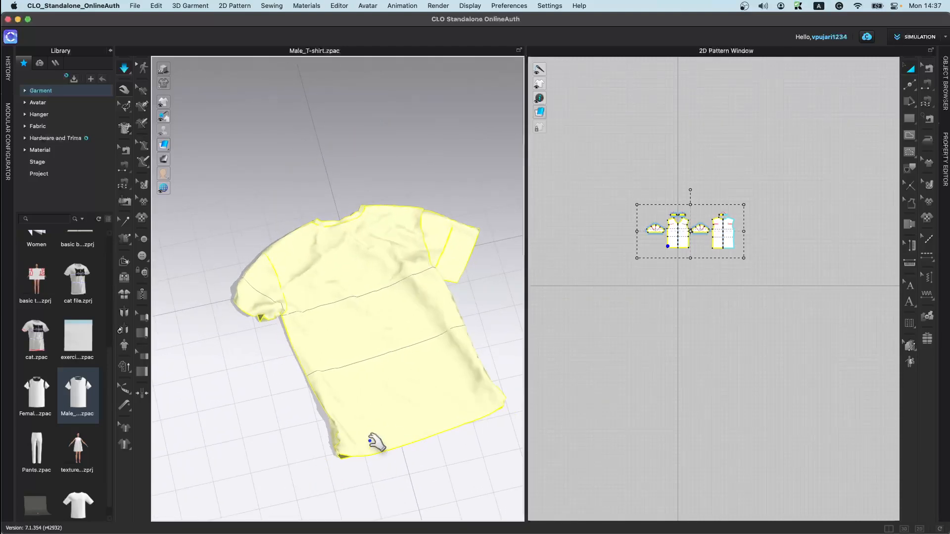
left_click_drag(339, 443, 321, 465)
Step: Strengthen the T-shirt patterns and then unstrengthen them
right_click(380, 372)
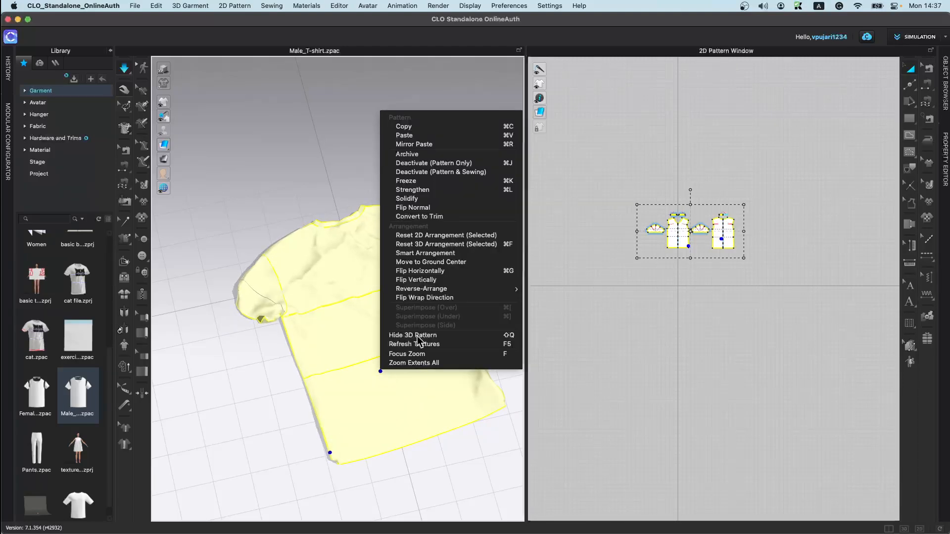
left_click(430, 194)
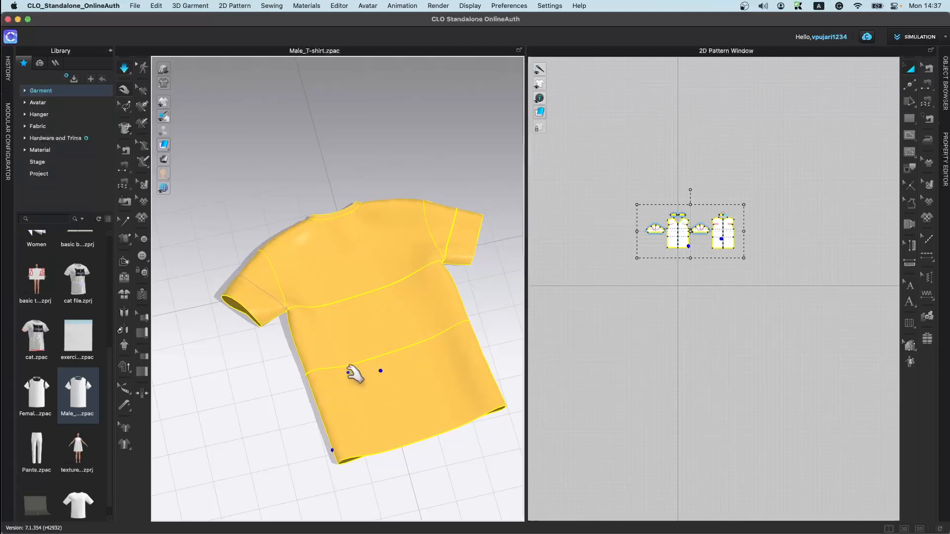
right_click(369, 293)
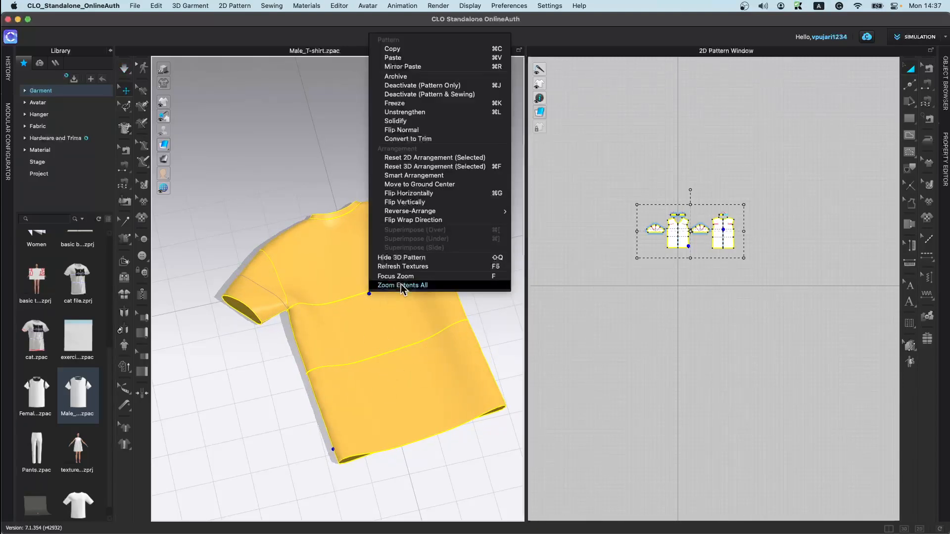
left_click(420, 116)
Step: Try the Fold 3D Garment tools on the T-shirt, undo the last one, and cancel Optimize-Res Garment
left_click(234, 434)
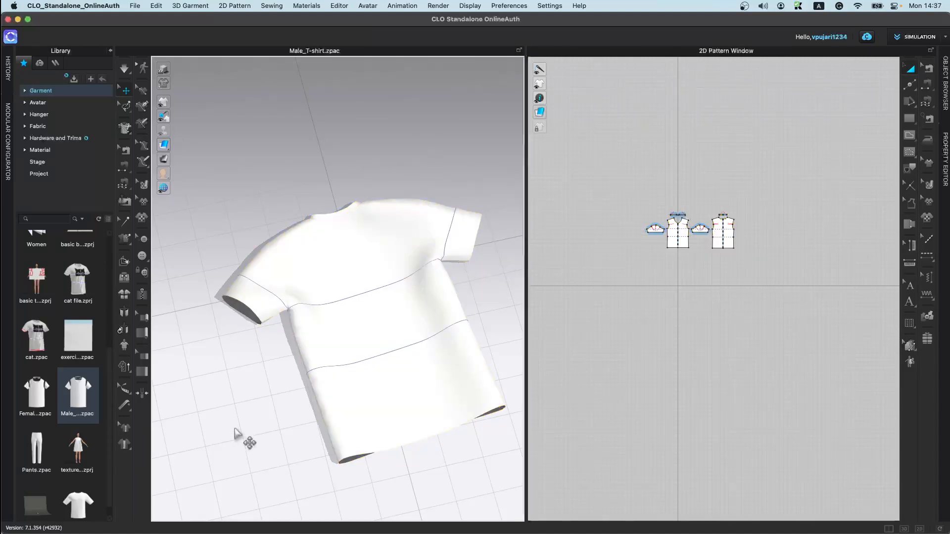
right_click_drag(312, 389, 357, 409)
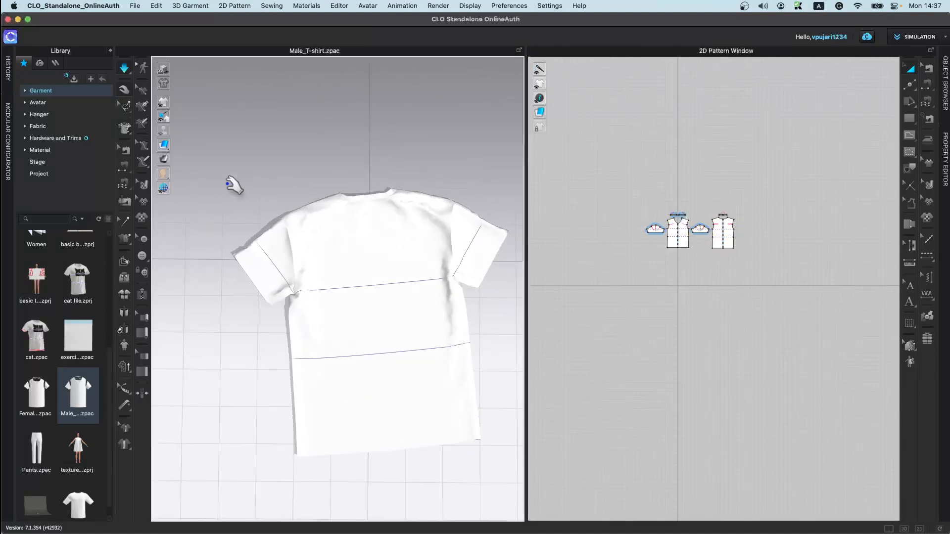
left_click(124, 279)
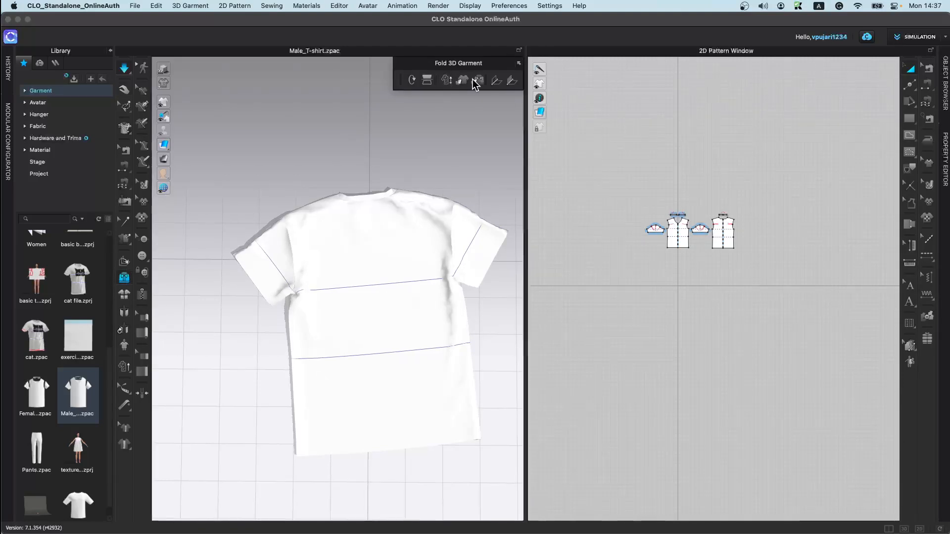
left_click(412, 79)
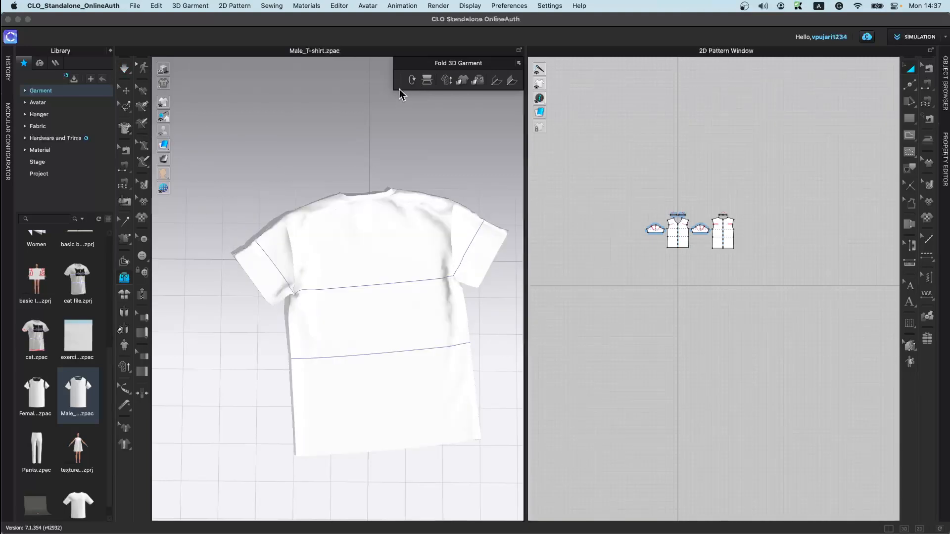
left_click(429, 80)
key("super+z")
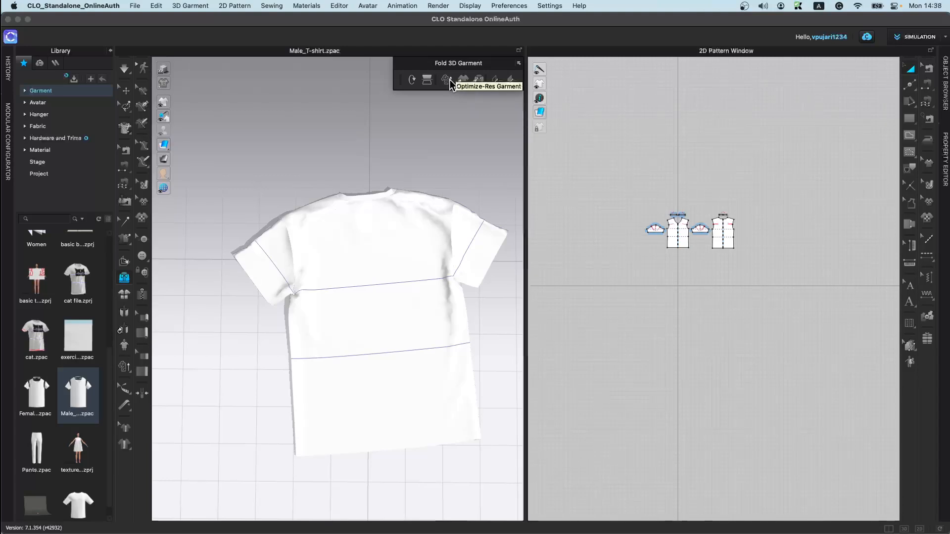
left_click(450, 79)
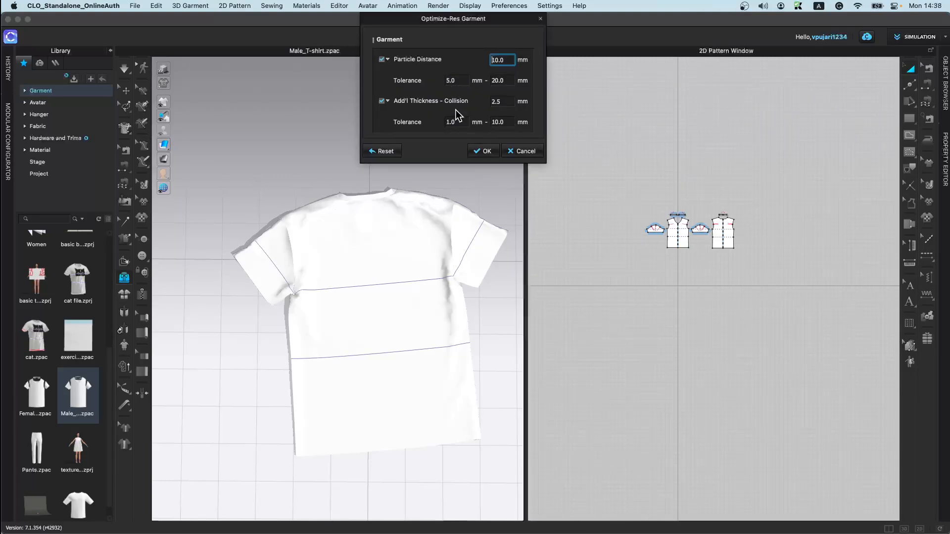
left_click(520, 149)
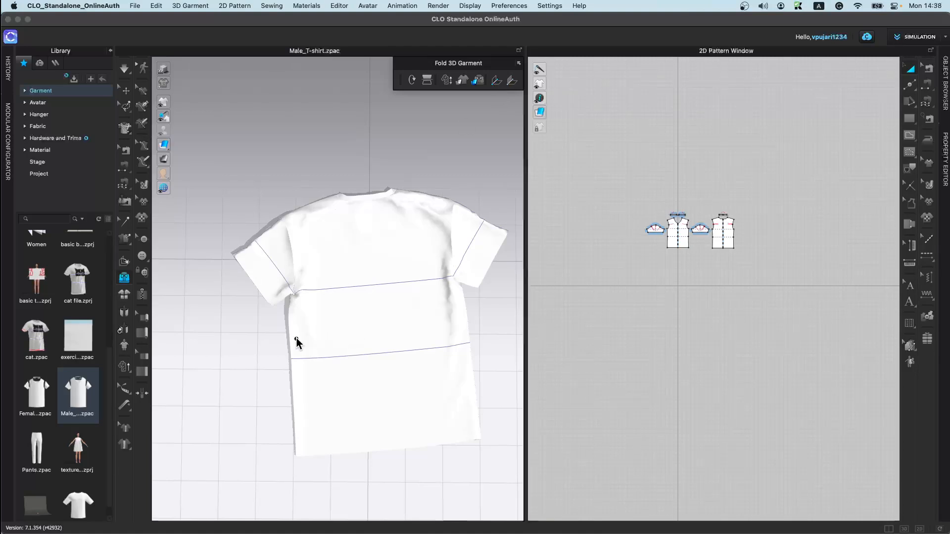
Step: Try folding the T-shirt's left side along a vertical fold line, then undo the fold
left_click(325, 200)
left_click(337, 456)
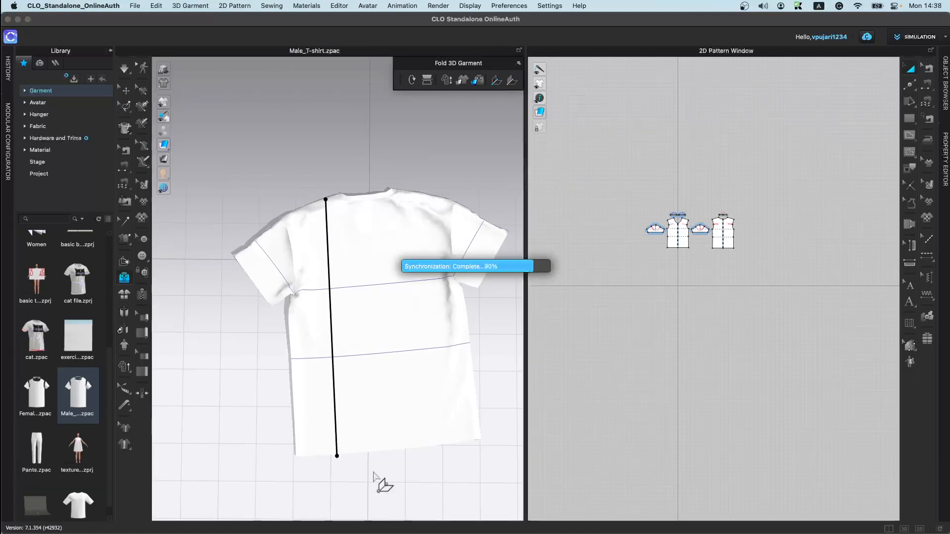
right_click_drag(400, 476, 399, 425)
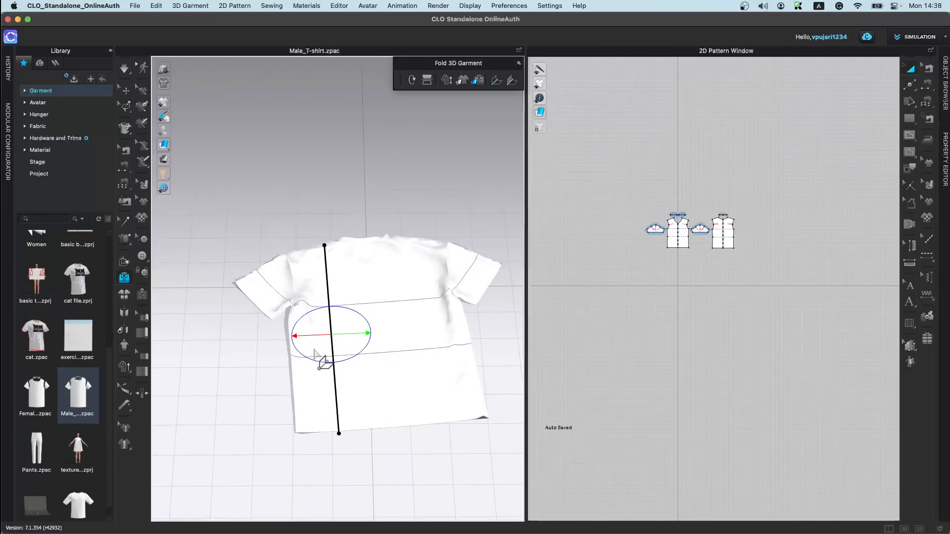
left_click_drag(301, 343, 352, 313)
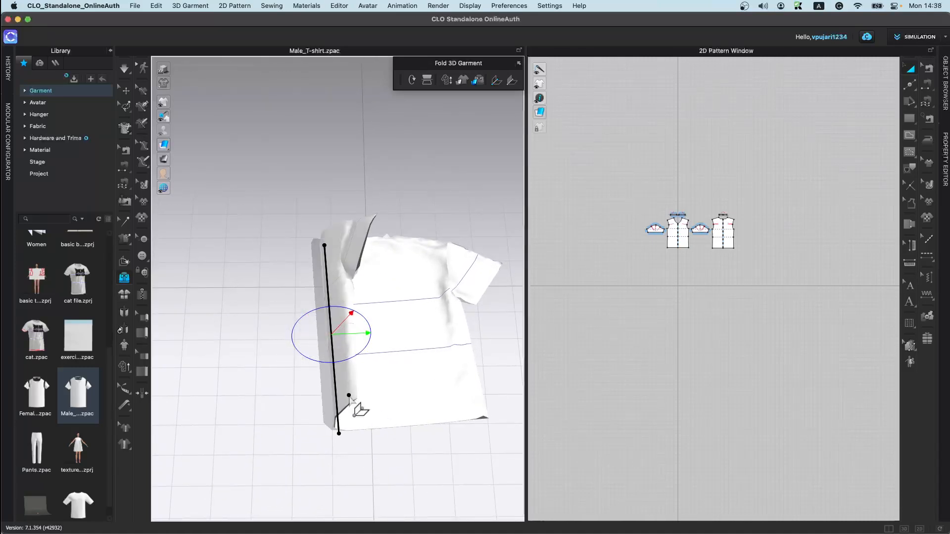
key("super+z")
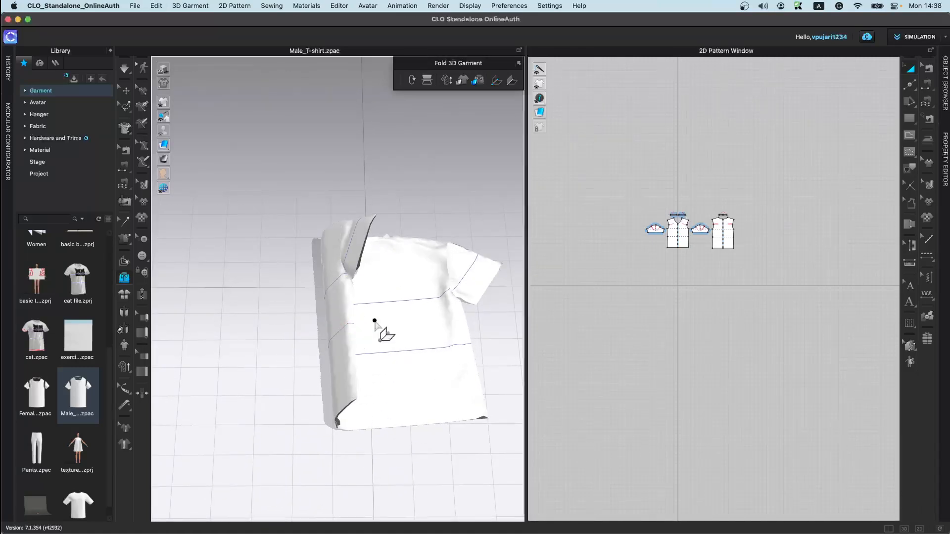
key("super+z")
Step: Try folding the selected T-shirt body pattern along a vertical line with the pattern-fold tool
left_click(512, 80)
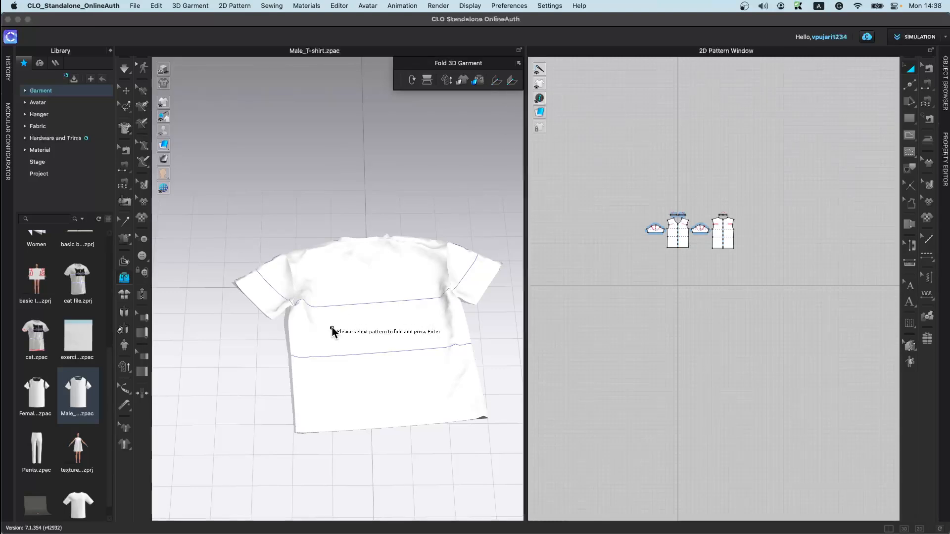
left_click(336, 369)
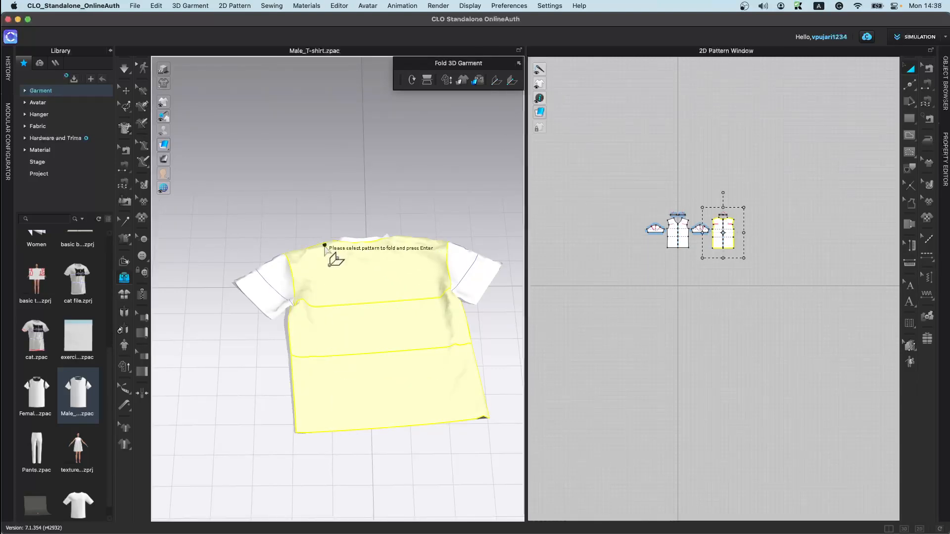
left_click(329, 396)
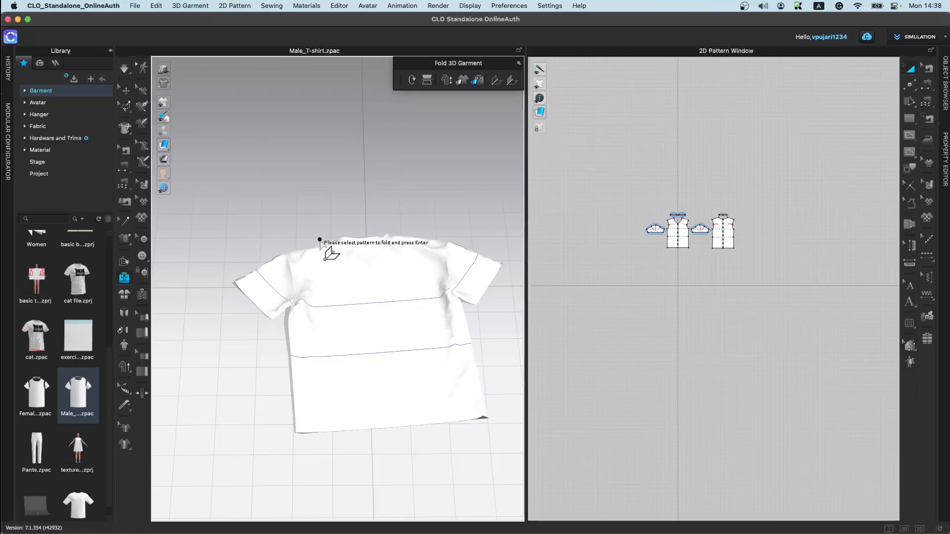
left_click(329, 283)
right_click_drag(329, 287, 424, 335)
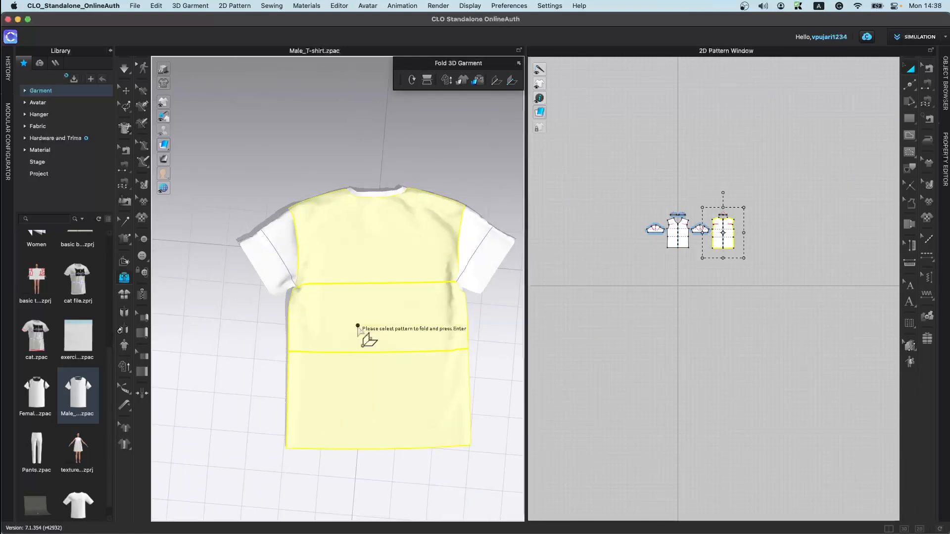
right_click_drag(330, 303, 357, 307)
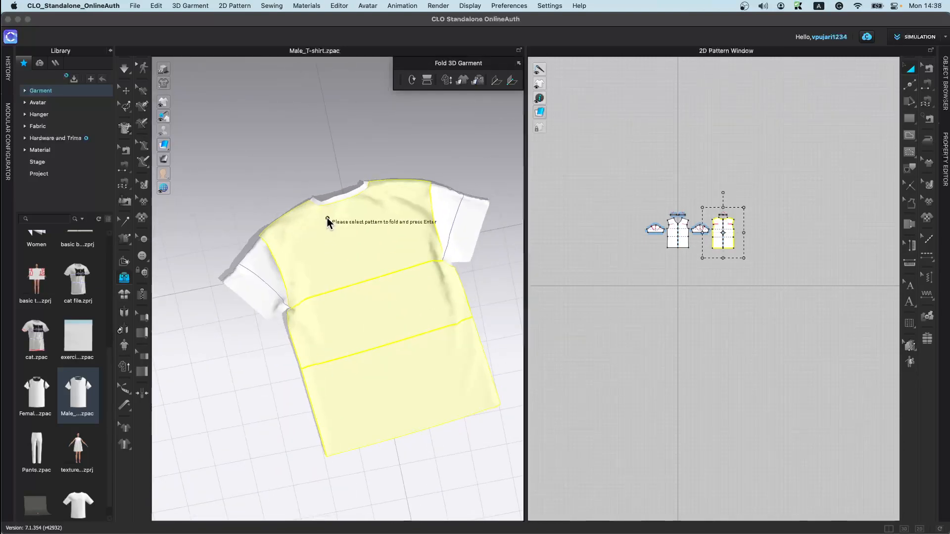
left_click(301, 212)
left_click(365, 410)
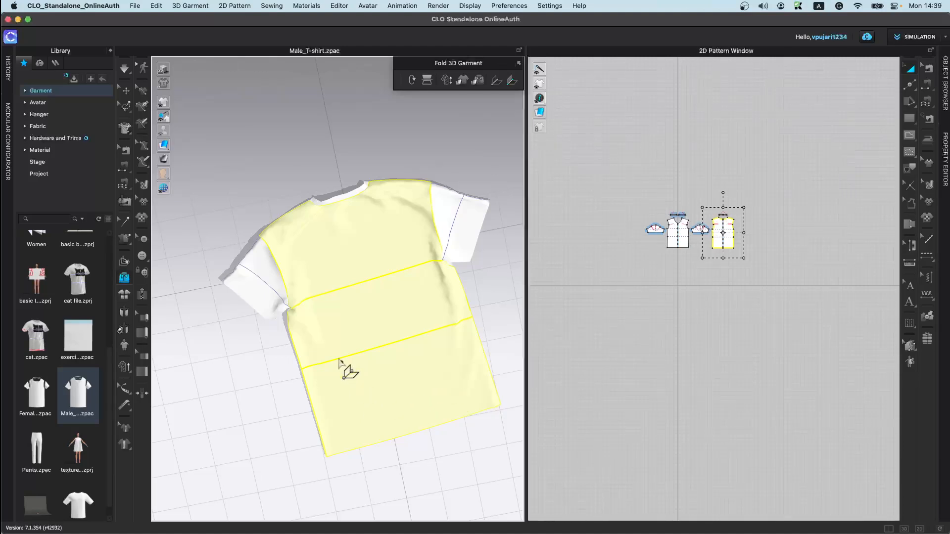
left_click(295, 210)
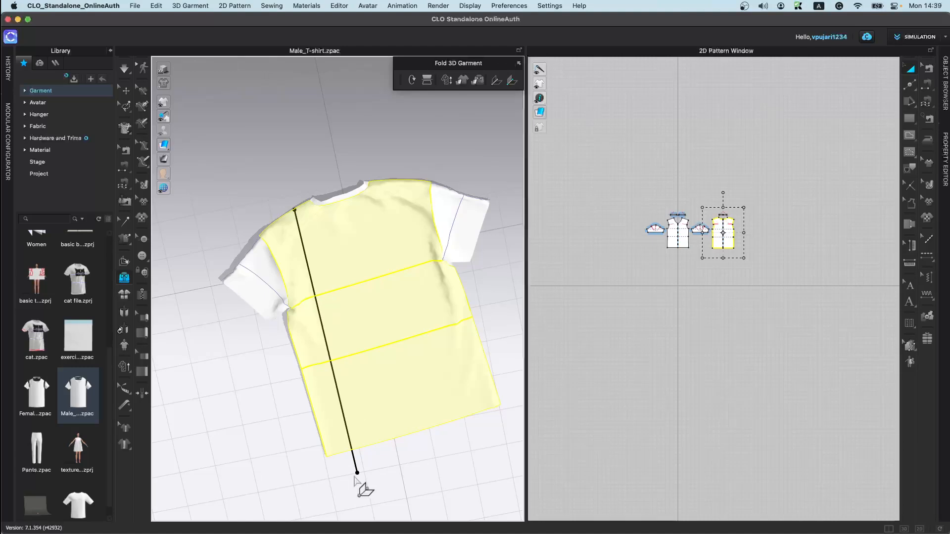
left_click(368, 448)
right_click_drag(320, 386, 325, 350)
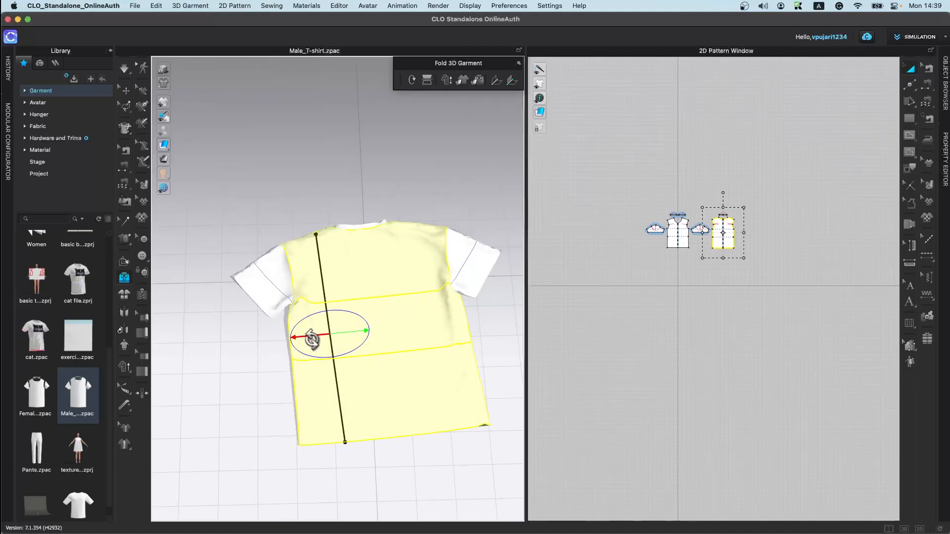
left_click_drag(301, 335, 357, 301)
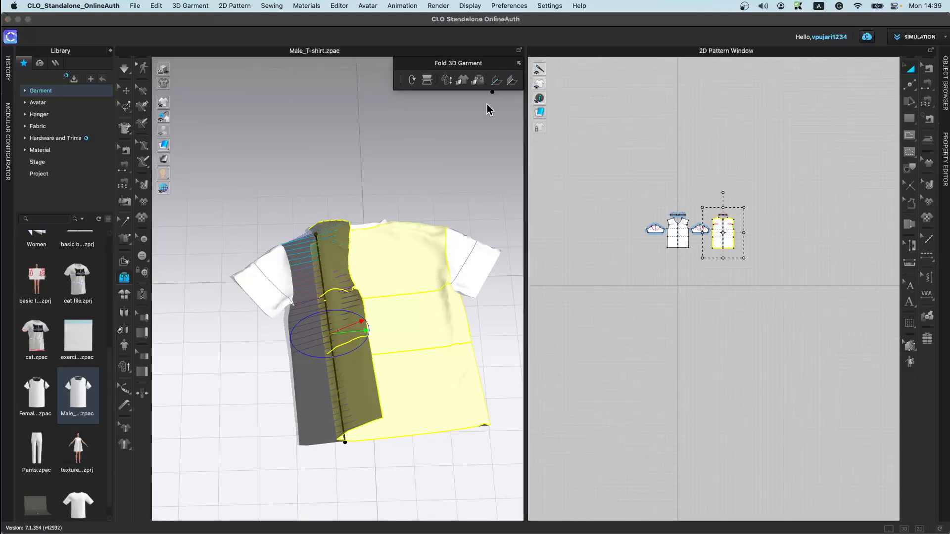
left_click(363, 280)
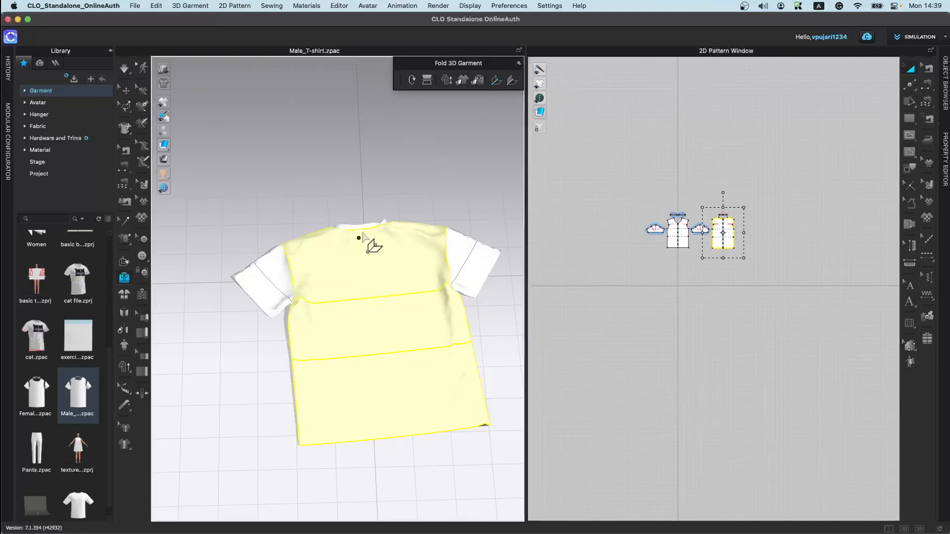
Step: Fold the T-shirt's left side and sleeve inward along a vertical fold line
left_click(478, 81)
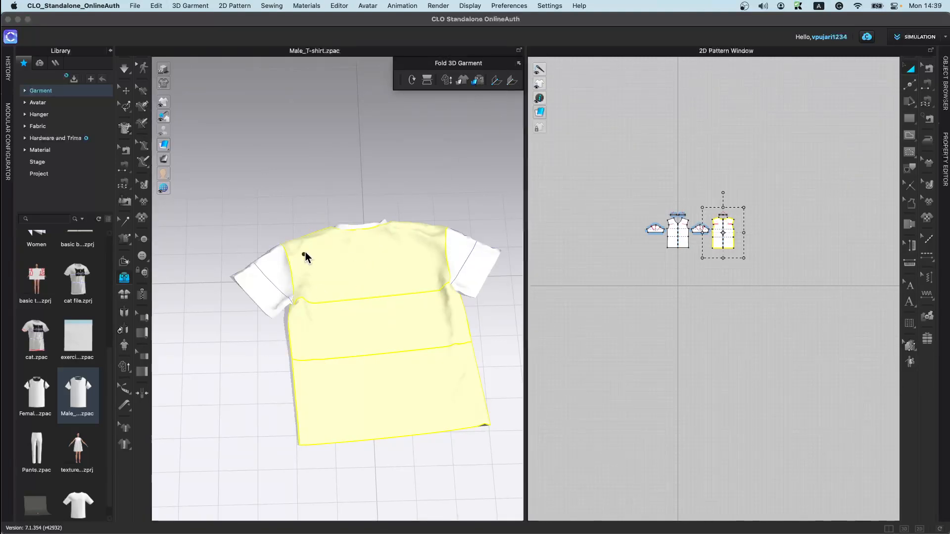
left_click(318, 233)
left_click(345, 444)
right_click_drag(308, 462, 332, 410)
left_click_drag(306, 341, 386, 333)
right_click_drag(400, 349, 346, 455)
right_click_drag(465, 240, 477, 273)
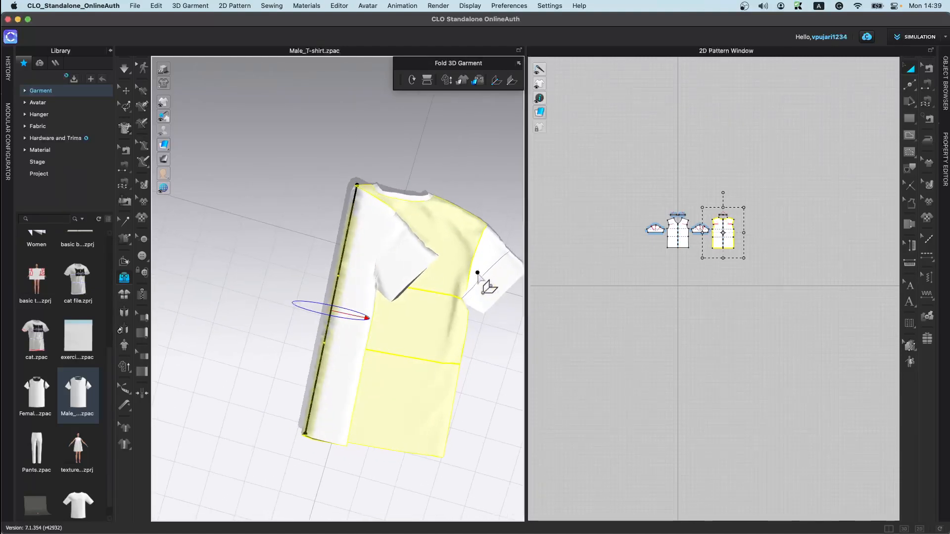
Step: Fold the T-shirt's right side and sleeve inward along a vertical fold line
left_click(451, 204)
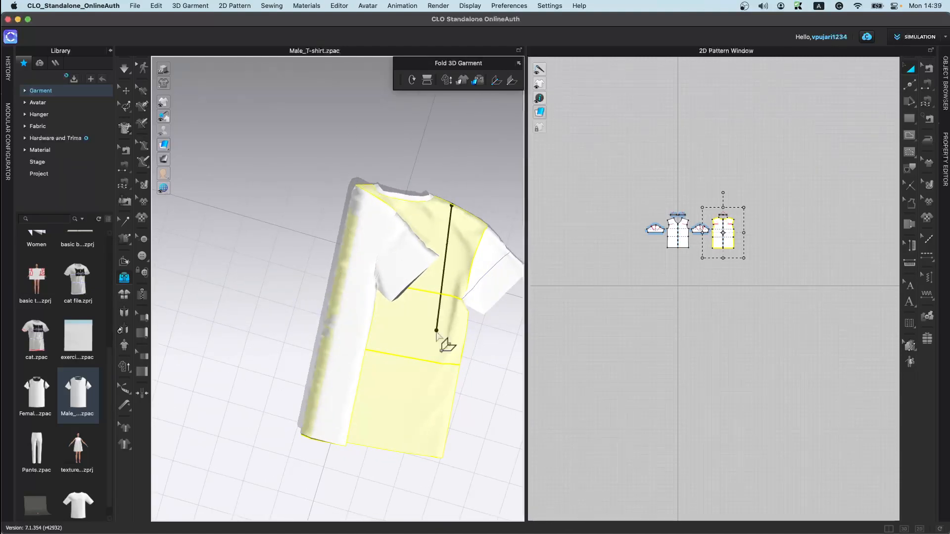
left_click(411, 465)
left_click(442, 326)
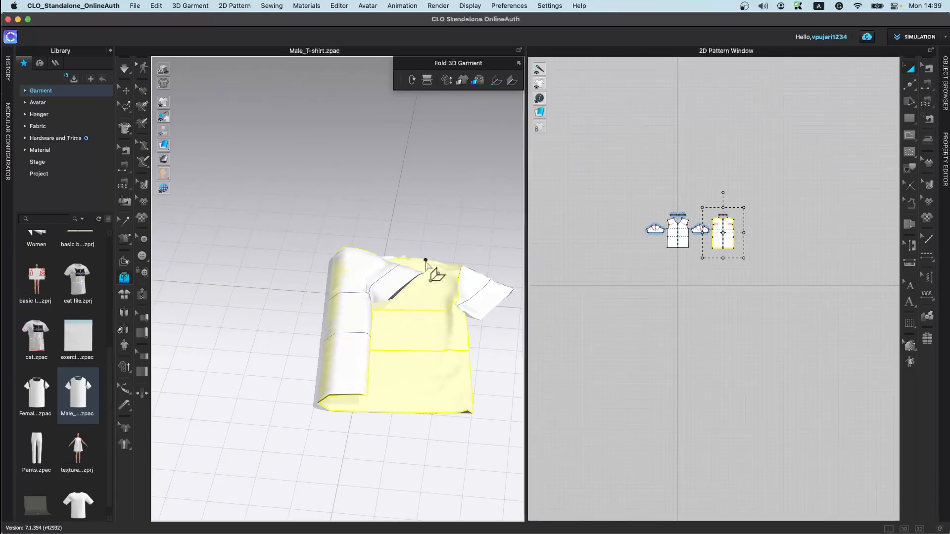
Step: Fold the T-shirt in half lengthwise along a central vertical fold line
left_click(413, 185)
left_click(444, 450)
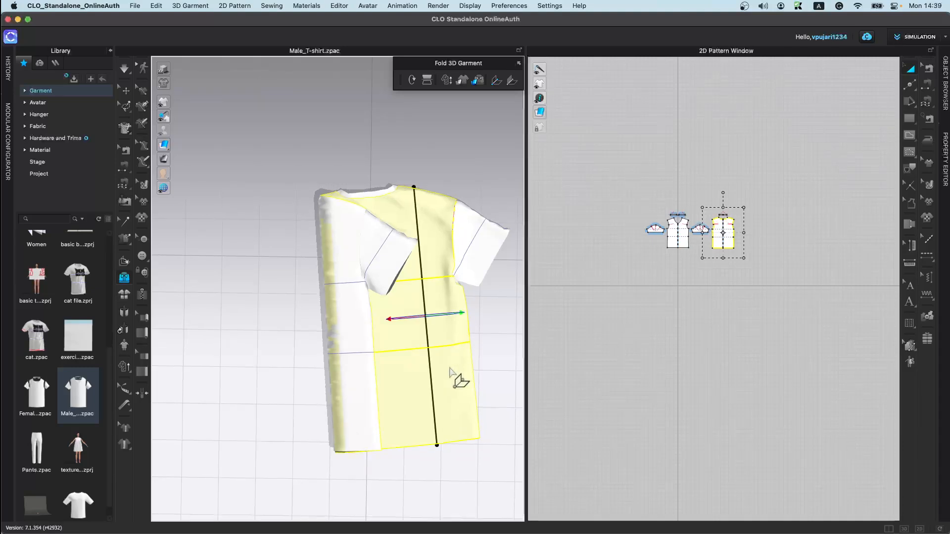
left_click_drag(457, 331, 396, 327)
right_click_drag(396, 327, 447, 384)
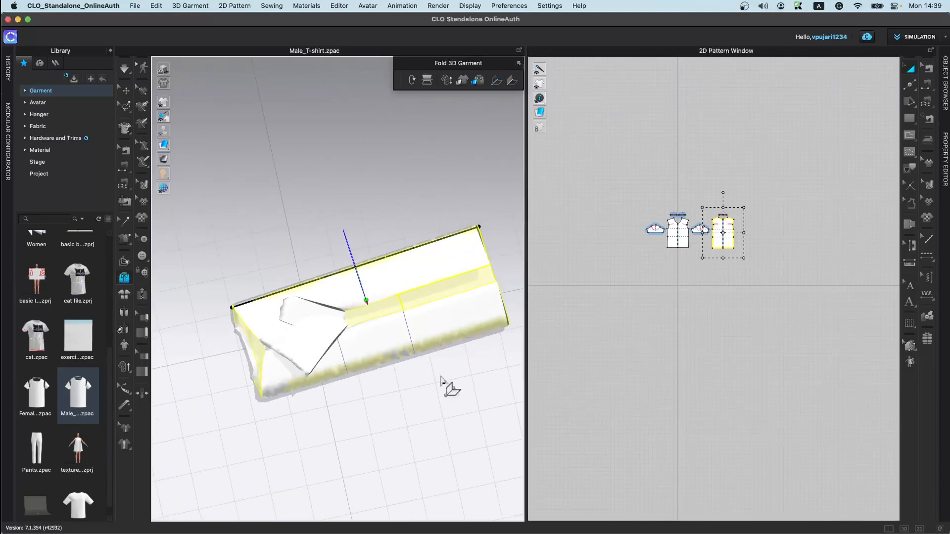
Step: Fold the folded T-shirt once more along a crosswise fold line
left_click(371, 262)
left_click(400, 357)
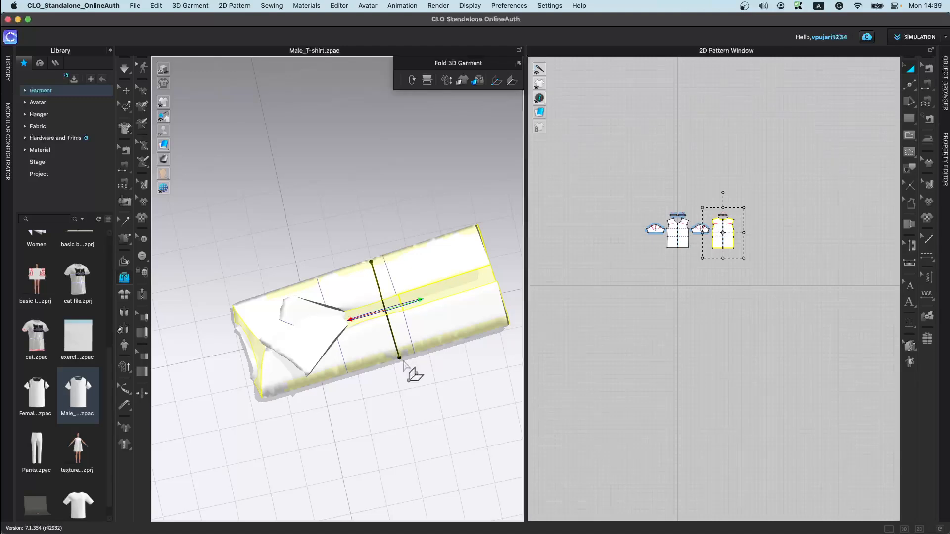
left_click_drag(436, 304, 314, 319)
right_click_drag(329, 383, 336, 321)
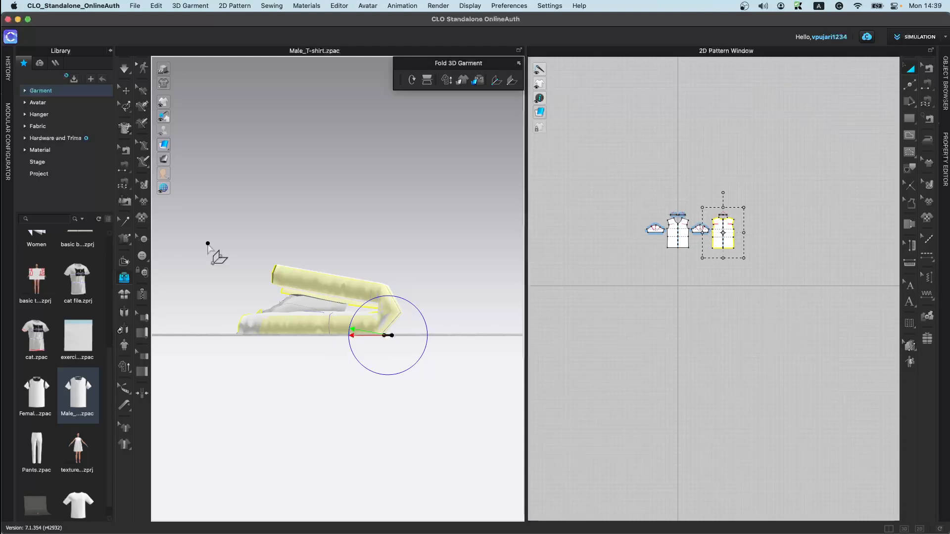
Step: Try lifting one folded T-shirt pattern with the move gizmo, then undo it
left_click(125, 90)
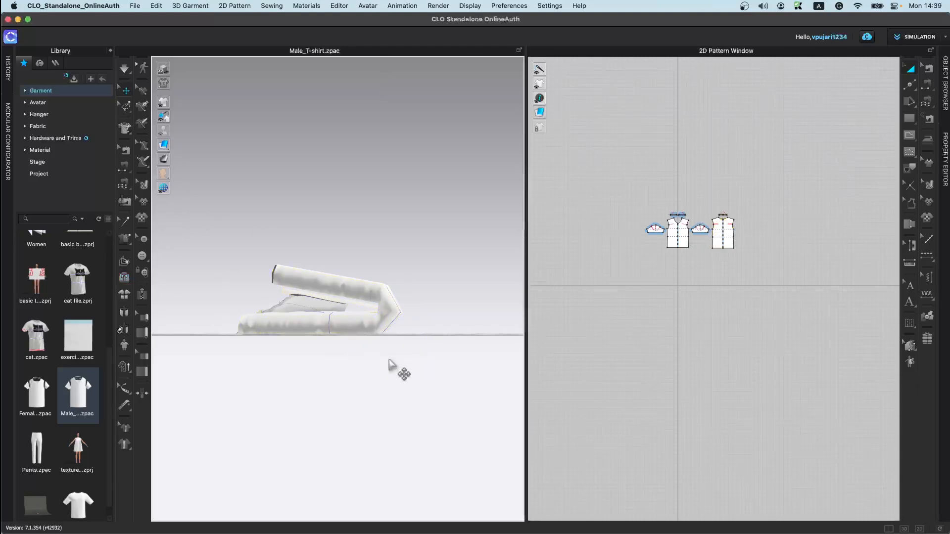
left_click(352, 321)
right_click_drag(352, 322, 293, 418)
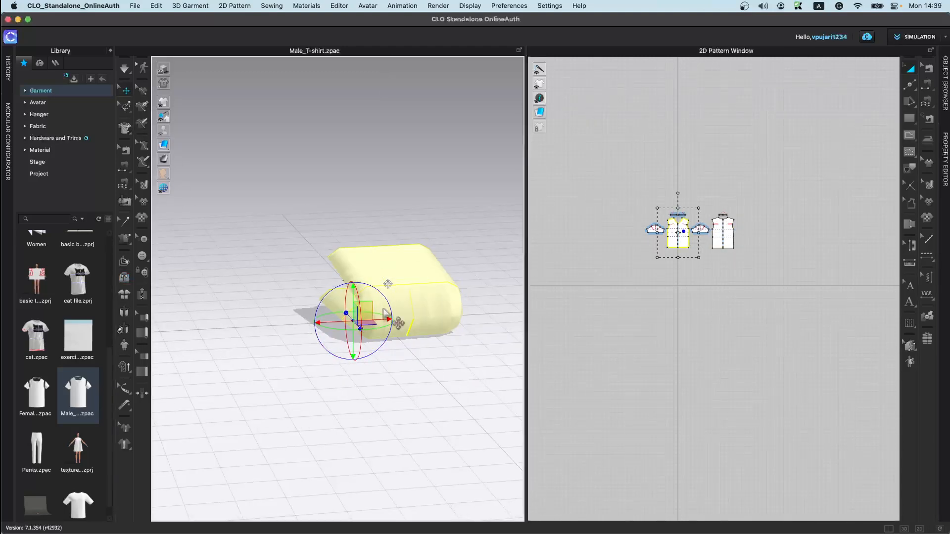
left_click_drag(353, 302, 352, 250)
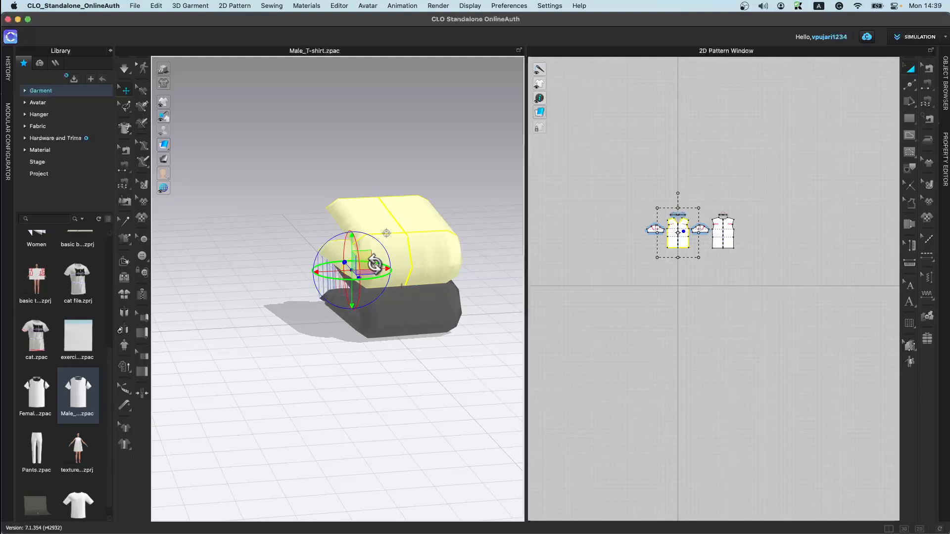
key("super+z")
Step: Select all T-shirt patterns and lift the folded garment above the floor with the gizmo
left_click(641, 200)
left_click_drag(616, 156, 837, 365)
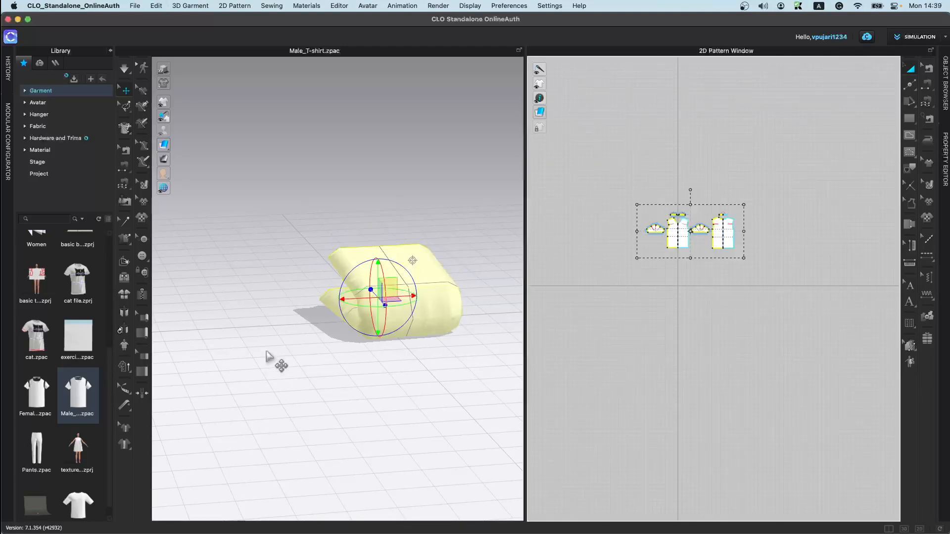
left_click_drag(377, 277, 357, 265)
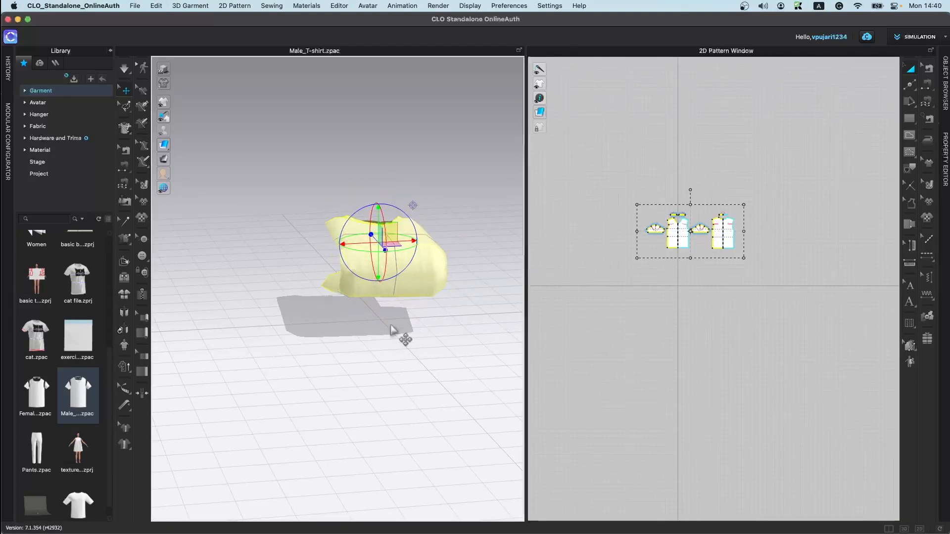
right_click_drag(436, 133, 405, 359)
Step: Simulate the folded T-shirt dropping, pulling it into a neat shape while the simulation runs
key("space")
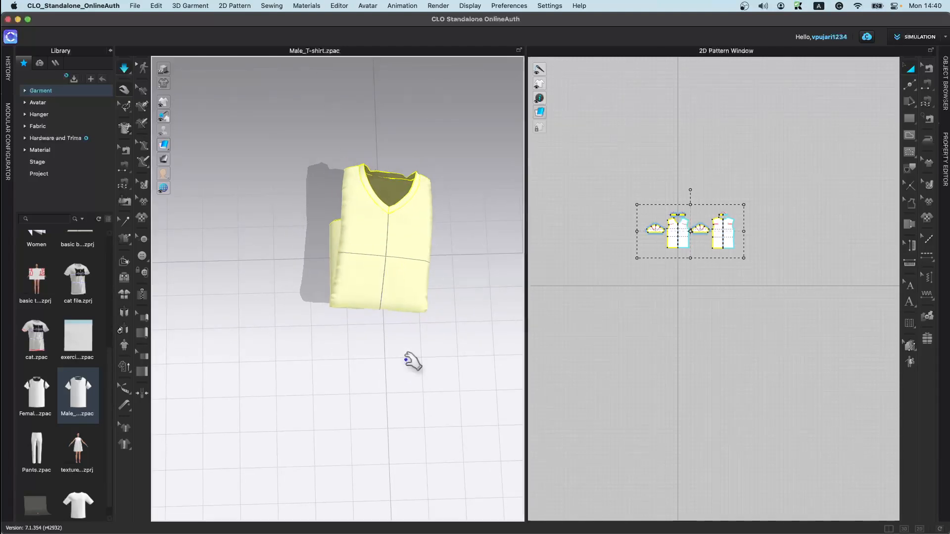
key("space")
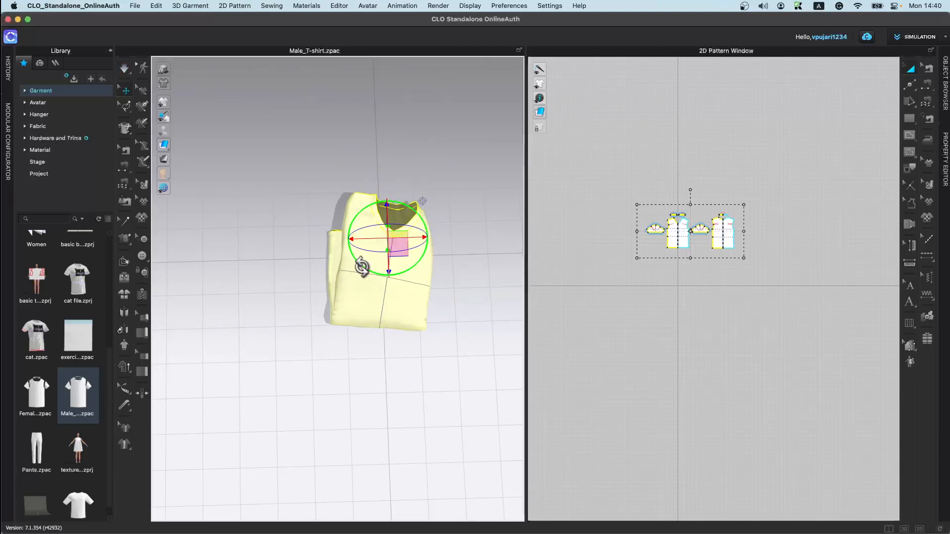
key("space")
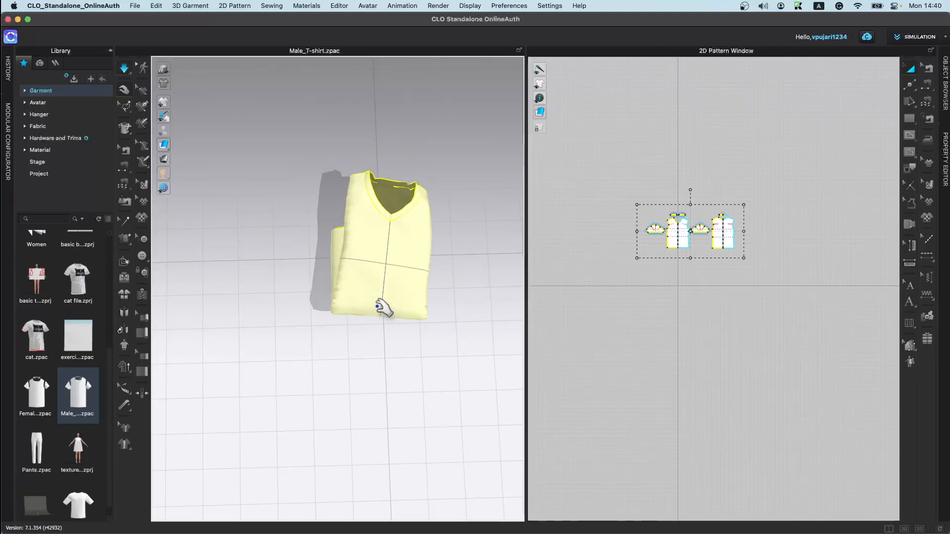
left_click_drag(378, 258, 411, 212)
right_click_drag(404, 211, 345, 232)
left_click_drag(376, 251, 405, 242)
right_click_drag(381, 250, 420, 306)
key("space")
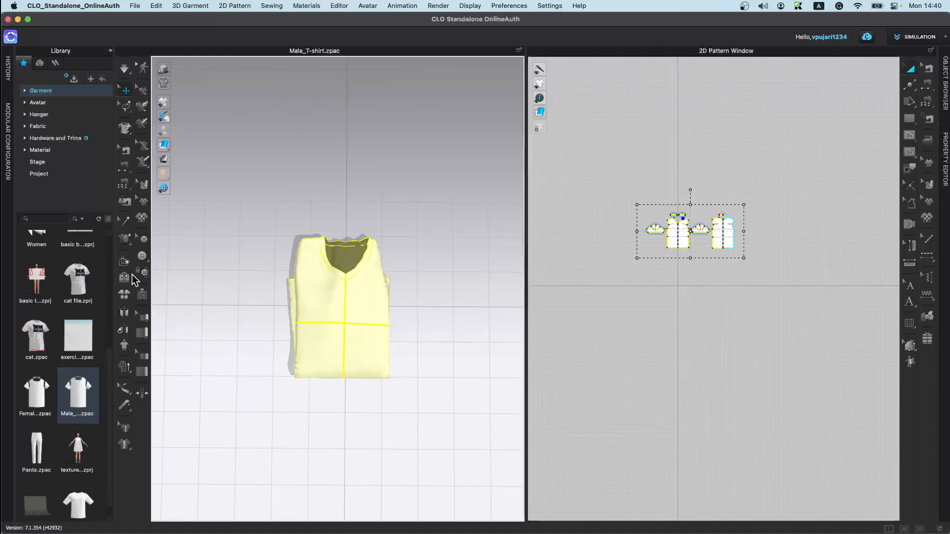
Step: Open texture 5th March.zprj from the Garment library without saving the current project
left_click(125, 294)
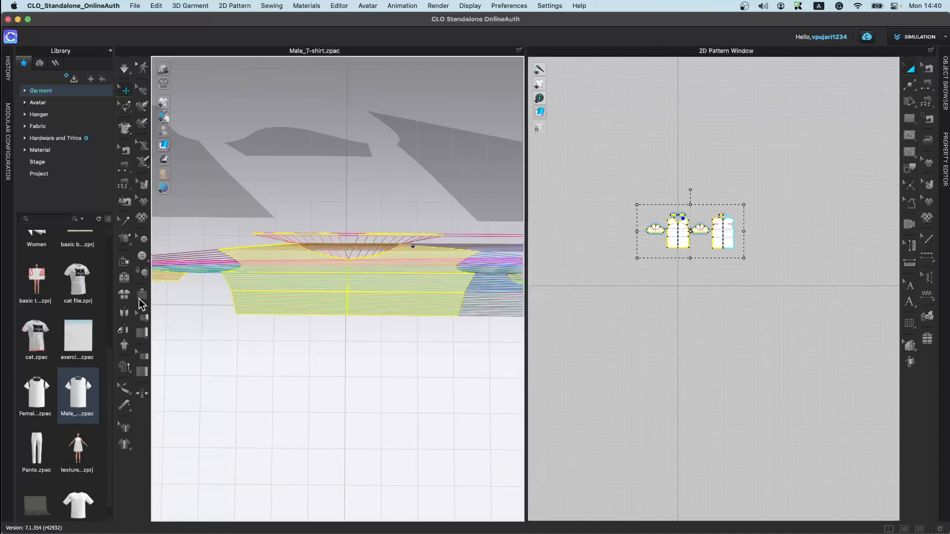
double_click(78, 447)
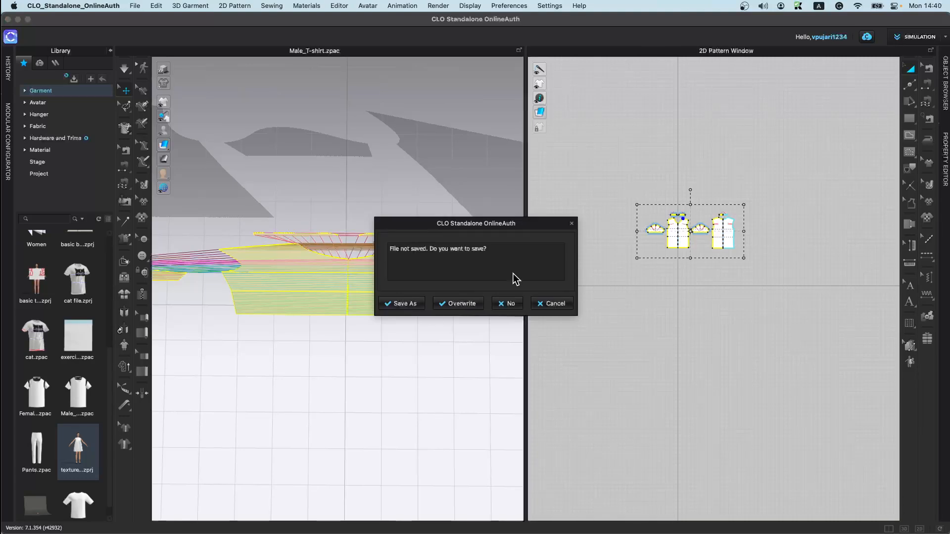
left_click(508, 301)
left_click(482, 335)
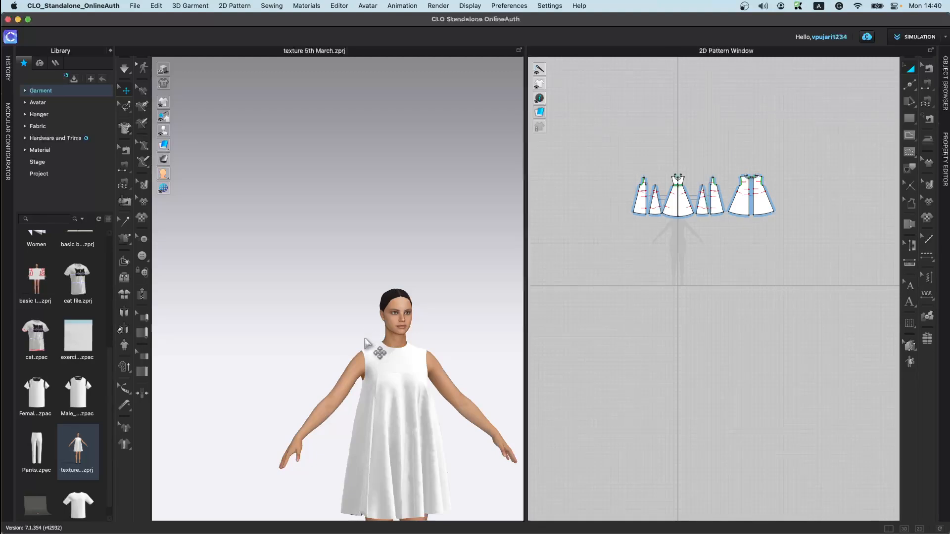
right_click_drag(396, 337, 416, 443)
middle_click_drag(414, 363, 375, 199)
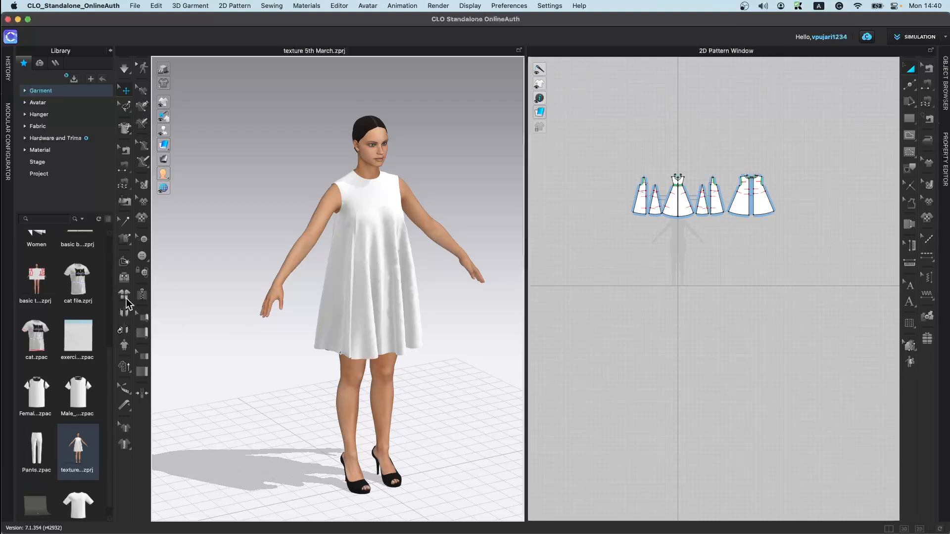
Step: Try resetting the dress patterns to their arrangement positions in front view, then undo it
key("2")
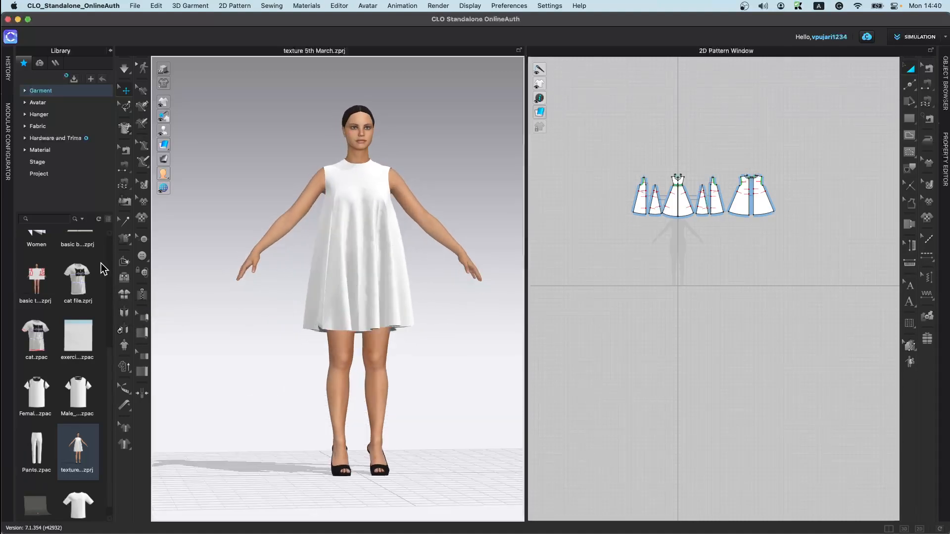
left_click(127, 297)
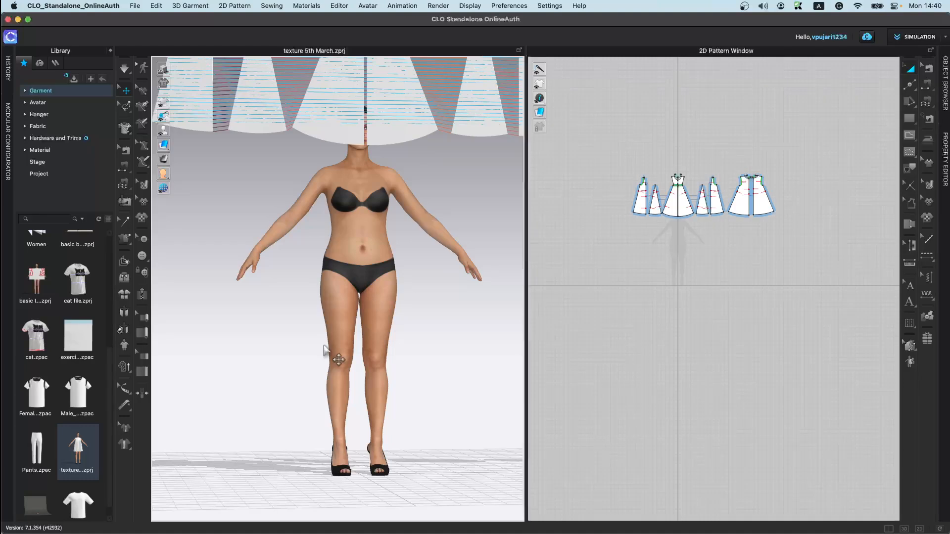
scroll(329, 382, "down", 3)
scroll(343, 381, "down", 4)
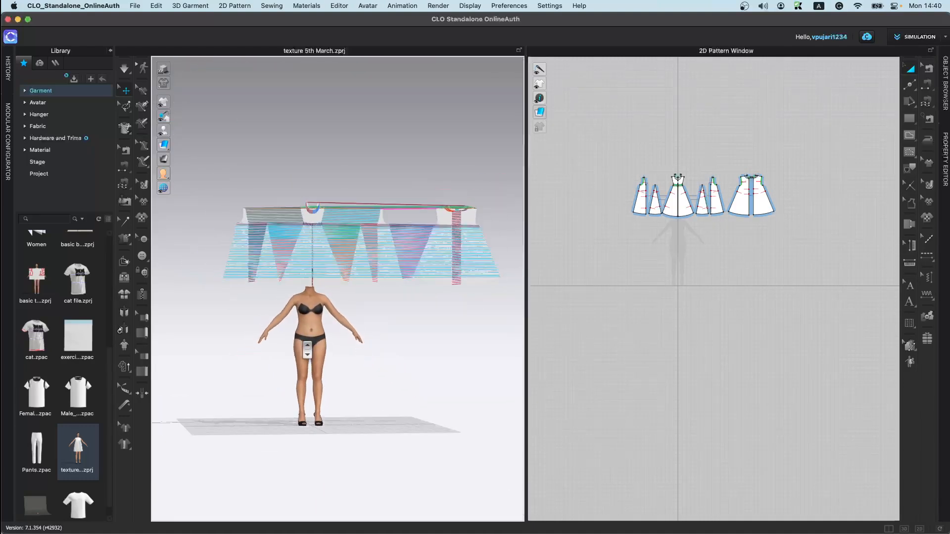
key("super+z")
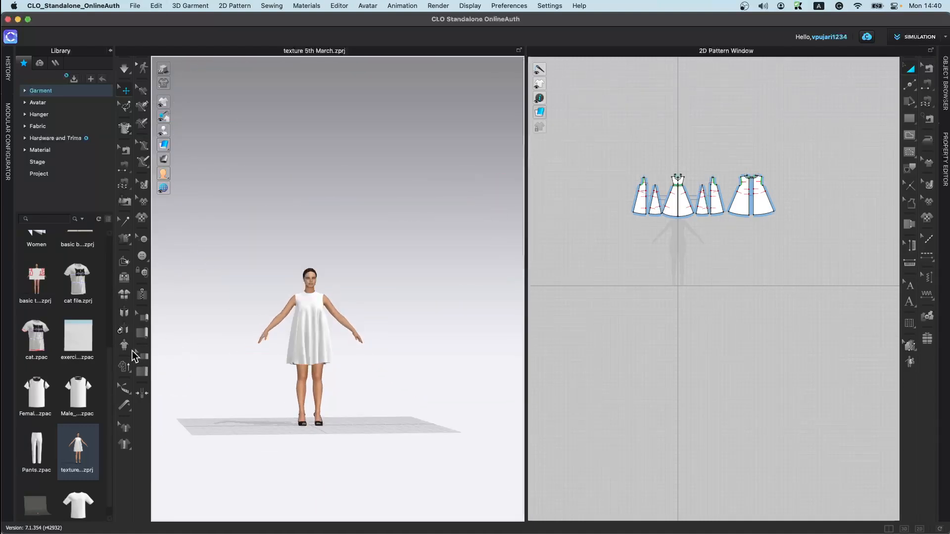
Step: Unfold the draped dress so its patterns lie flat around the avatar
left_click(124, 312)
right_click_drag(317, 356, 345, 360)
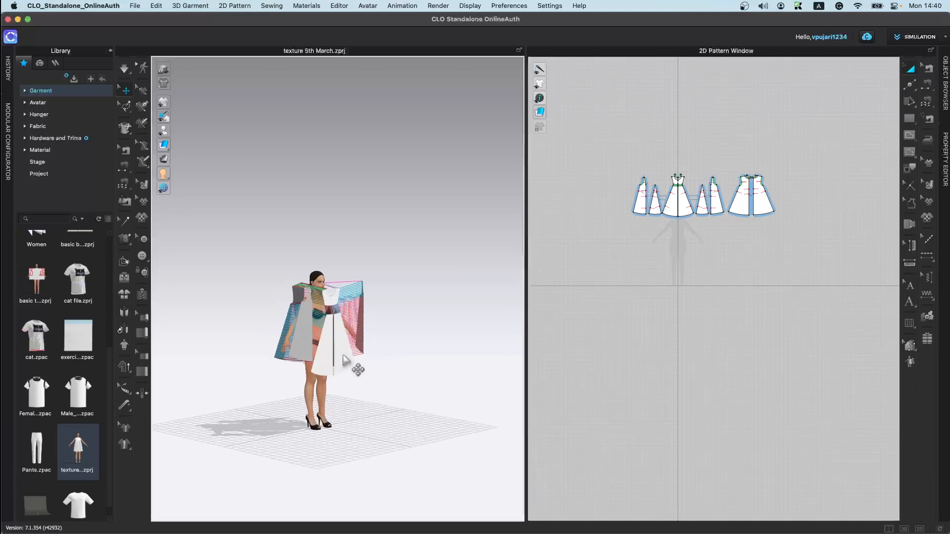
scroll(347, 363, "up", 5)
middle_click_drag(314, 403, 317, 339)
scroll(316, 339, "up", 4)
right_click_drag(317, 340, 289, 352)
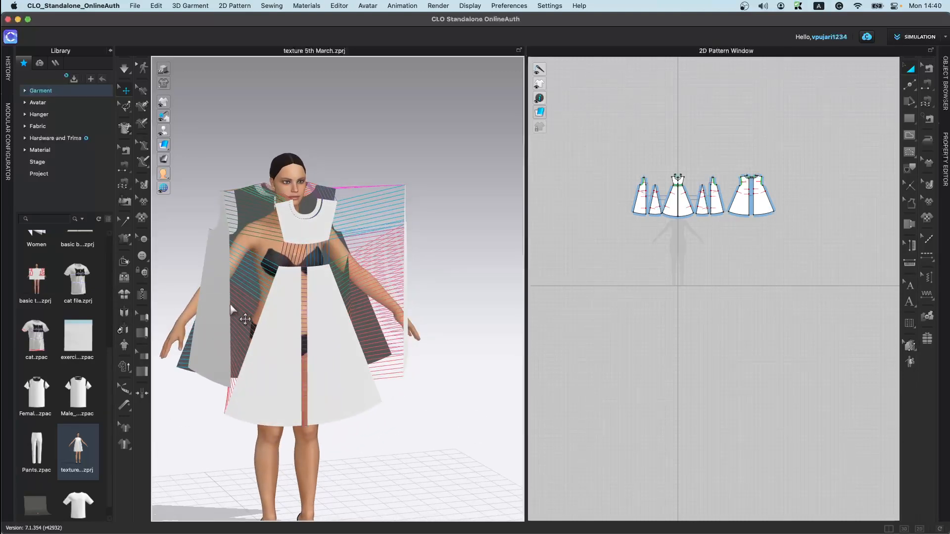
Step: Reposition the flattened dress panels around the body, then run the simulation briefly to drape the dress again
left_click(219, 337)
left_click_drag(218, 339, 210, 380)
middle_click_drag(268, 321, 358, 257)
left_click_drag(328, 303, 325, 385)
key("space")
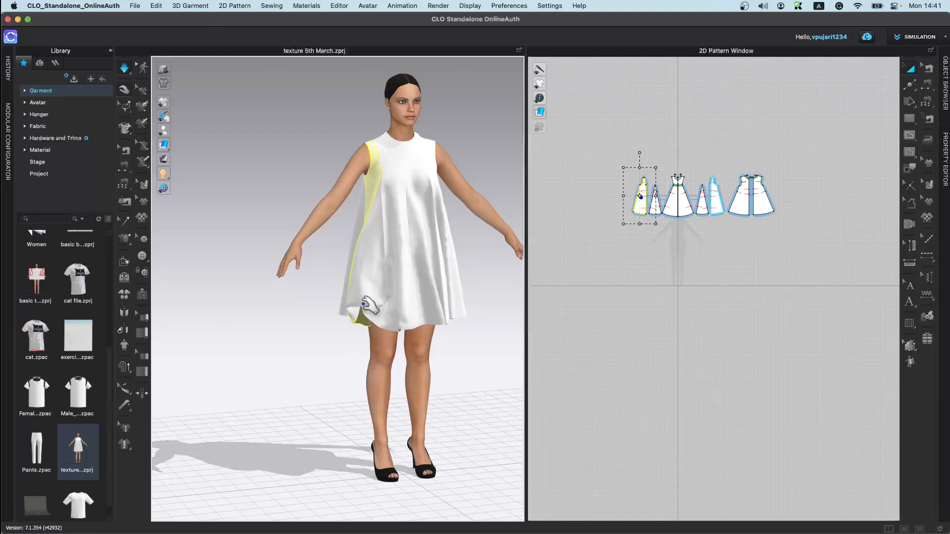
key("space")
Step: Unfold the dress again and move the left side panel upward against the body
left_click(127, 313)
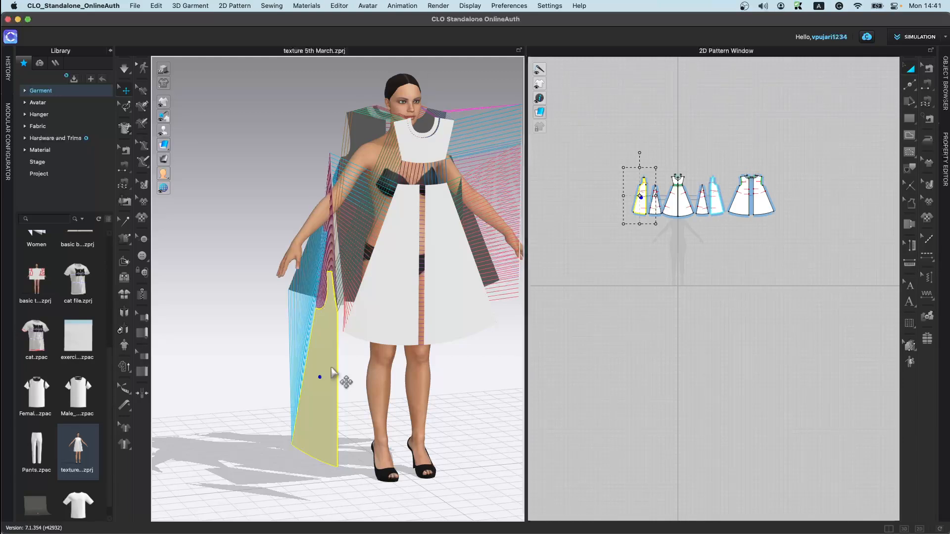
left_click_drag(333, 372, 363, 280)
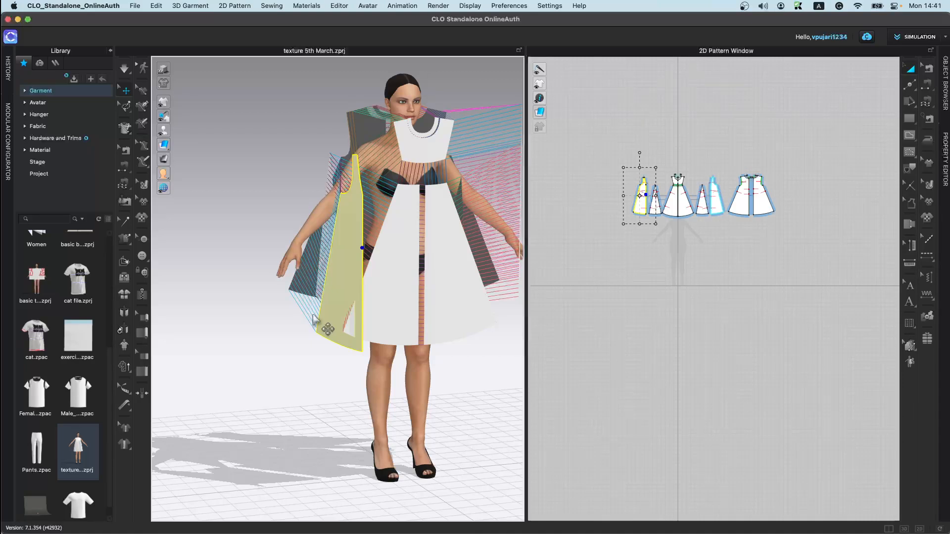
Step: Try the Auto 3D Arrangement on the dress patterns, then undo back to the draped dress
left_click(124, 335)
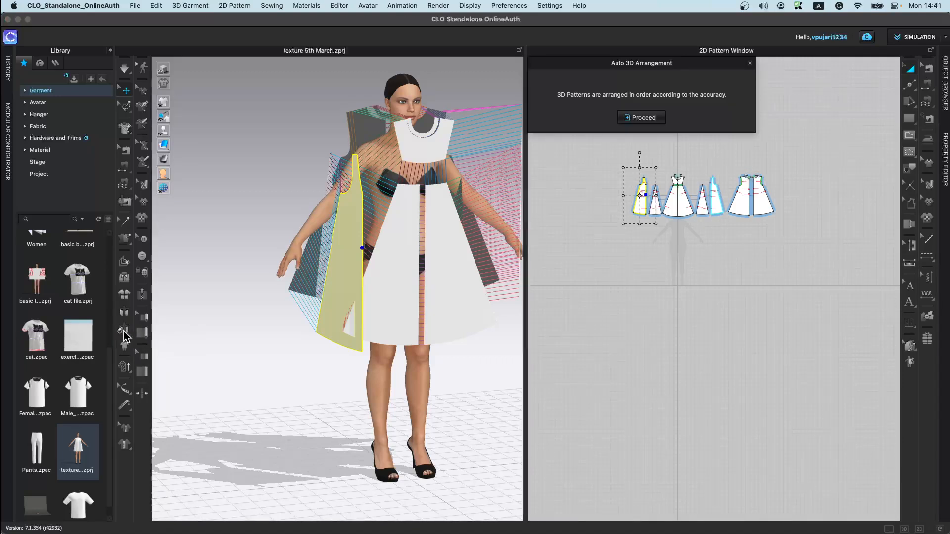
left_click(645, 120)
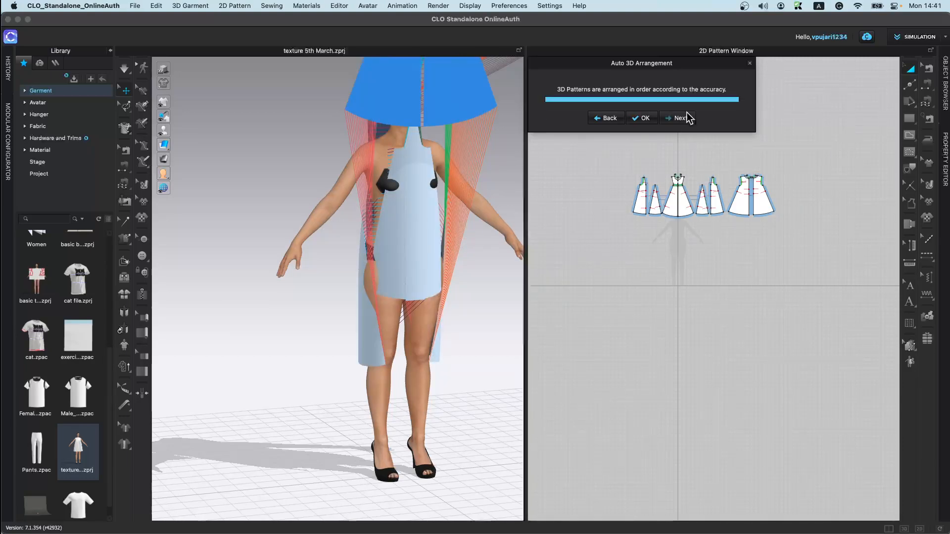
left_click(749, 65)
key("super+z")
key("super+z")
key("super+z")
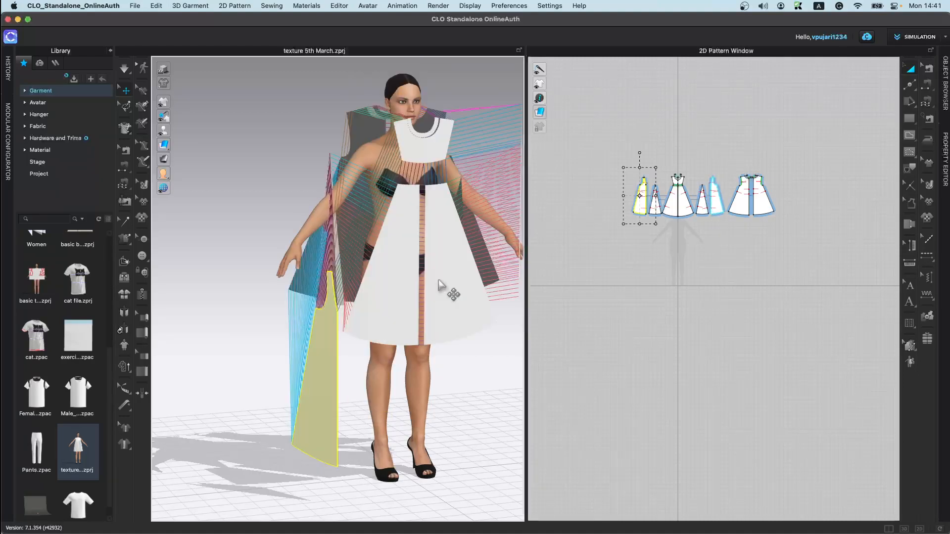
key("super+z")
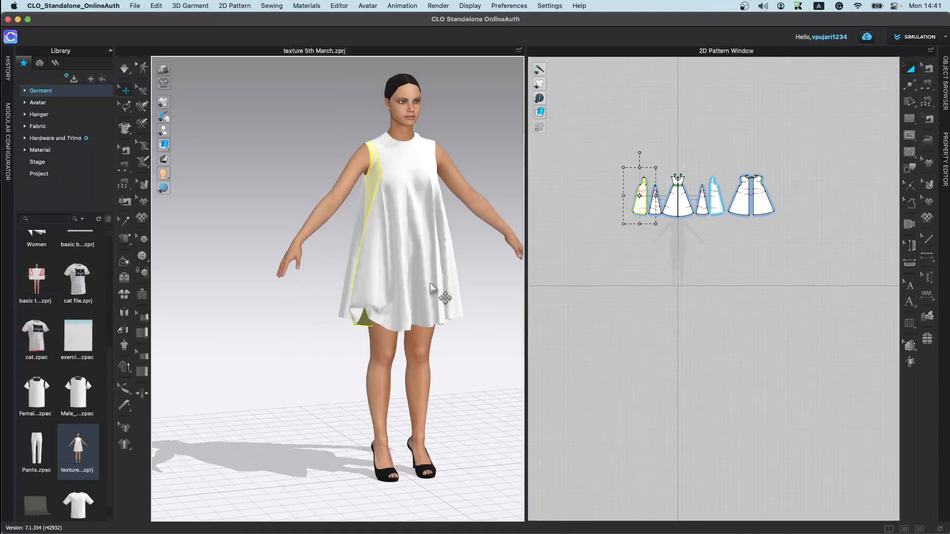
Step: Open the Pants.zpac garment from the library, replacing the current project
key("space")
left_click_drag(364, 319, 355, 332)
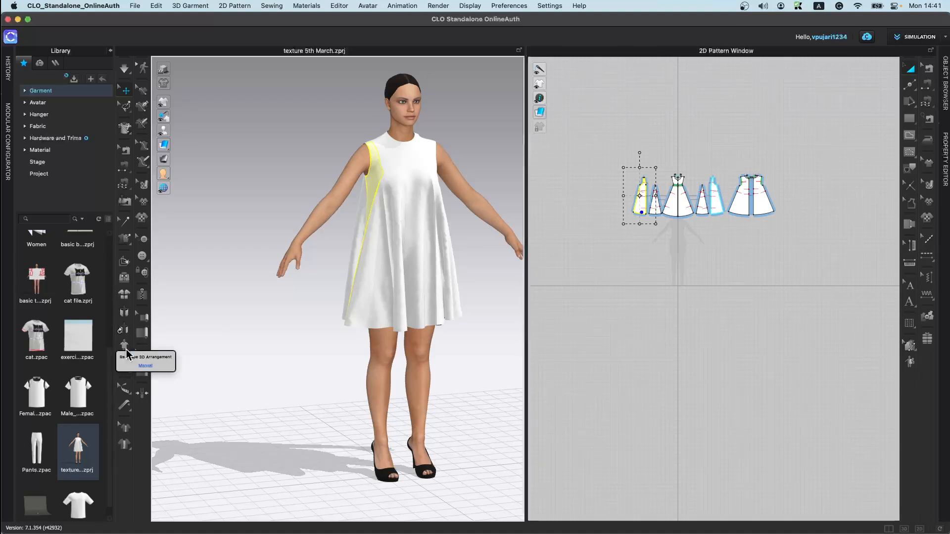
scroll(79, 441, "down", 1)
double_click(52, 435)
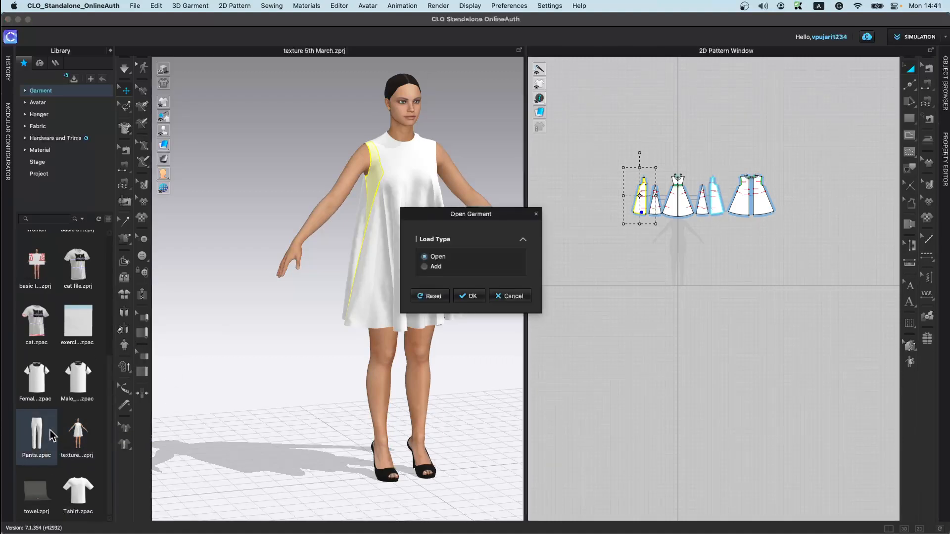
left_click(465, 295)
right_click_drag(369, 345, 450, 344)
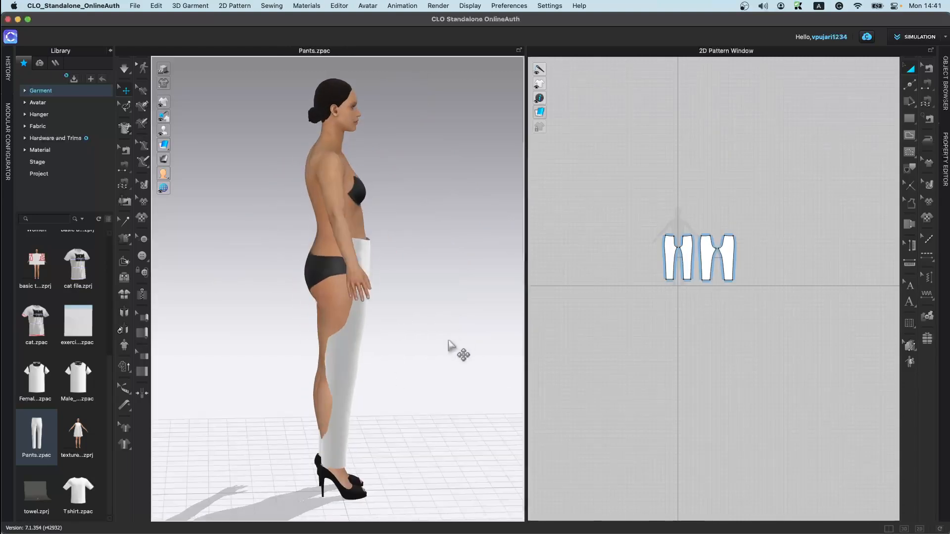
Step: Reposition a pants leg panel with the gizmo and simulate to drape the pants
right_click_drag(401, 310, 366, 444)
left_click(337, 363)
left_click(285, 380)
right_click_drag(292, 391, 347, 440)
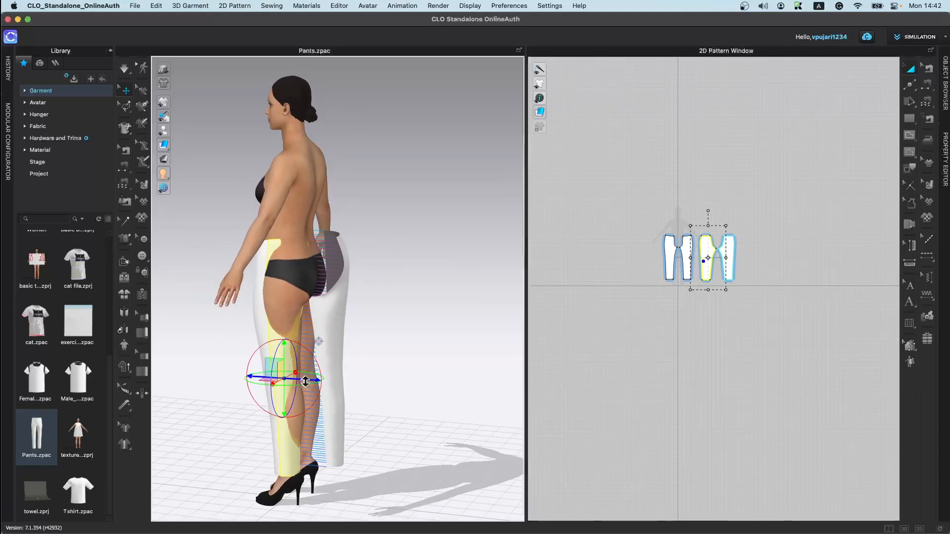
left_click_drag(312, 381, 360, 384)
right_click_drag(346, 408, 292, 433)
key("space")
key("space")
right_click_drag(284, 397, 467, 393)
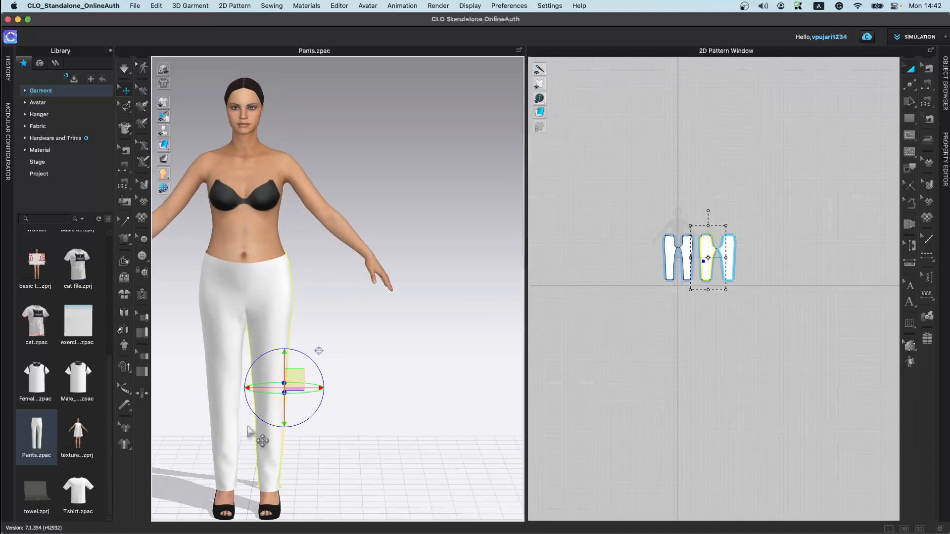
Step: Reopen Pants.zpac from the library to reset the garment
double_click(48, 434)
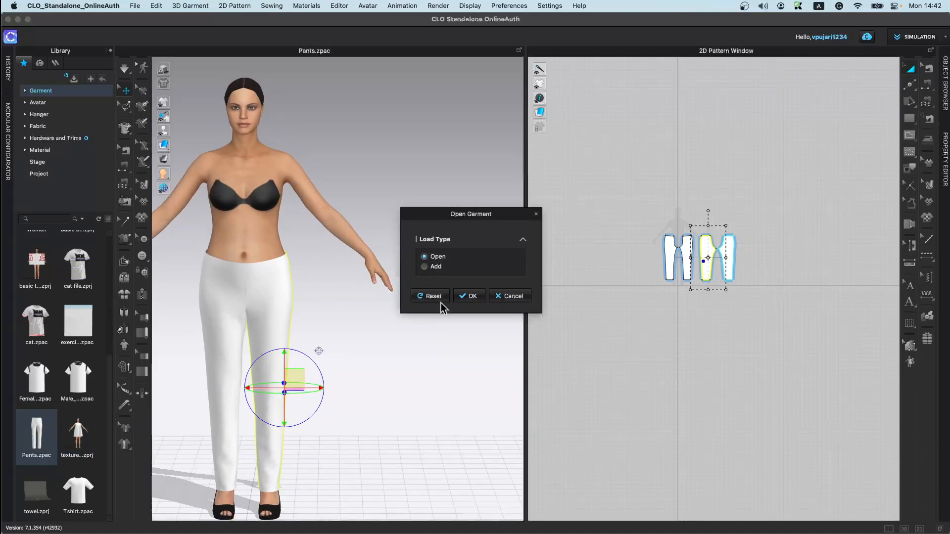
left_click(468, 296)
right_click_drag(352, 352, 445, 367)
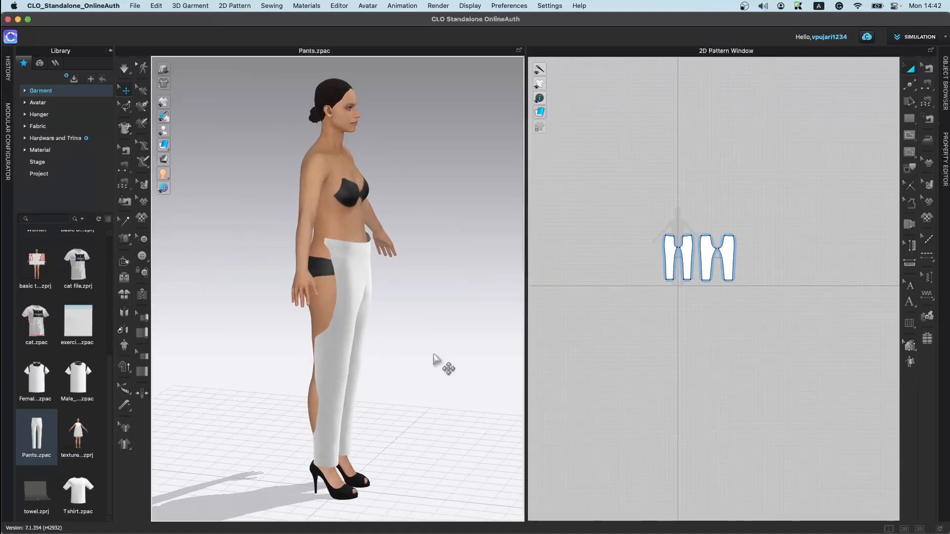
Step: Drape the pants onto the avatar
left_click(124, 345)
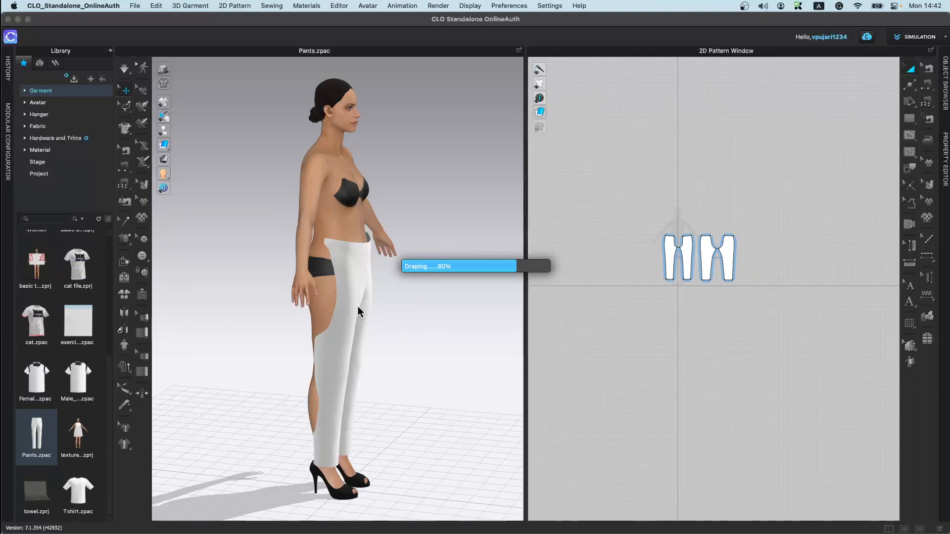
right_click_drag(473, 414, 401, 391)
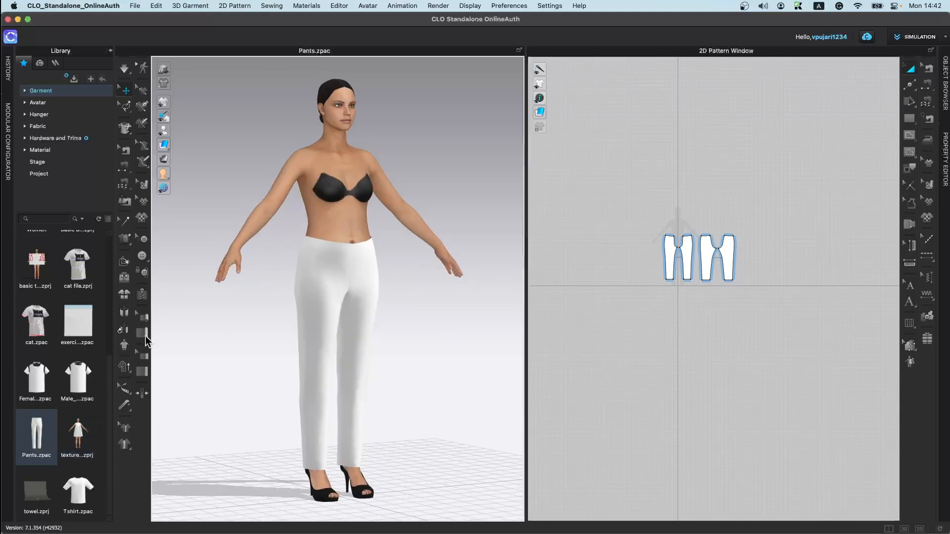
Step: Open the Hi-Res and Low-Res garment property settings and simulation mode options to review them without changes
left_click(129, 369)
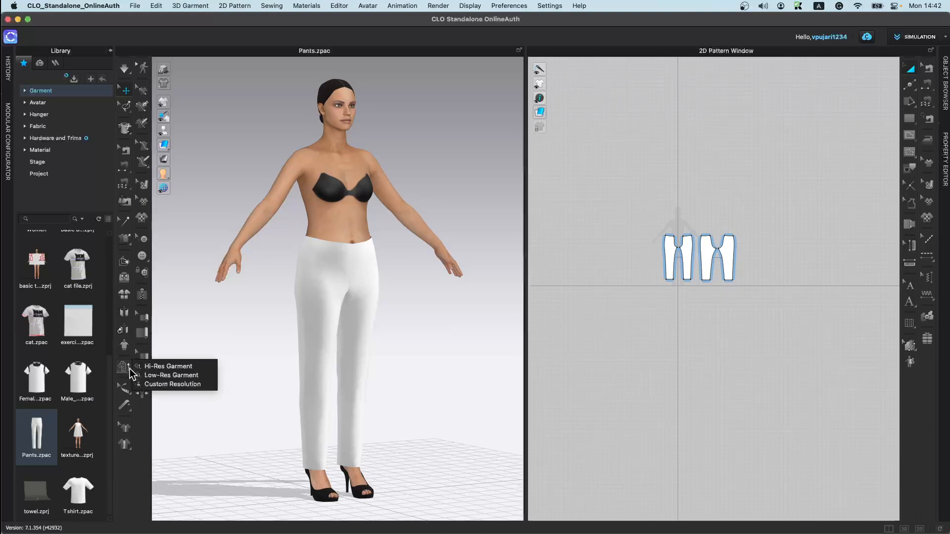
left_click(188, 367)
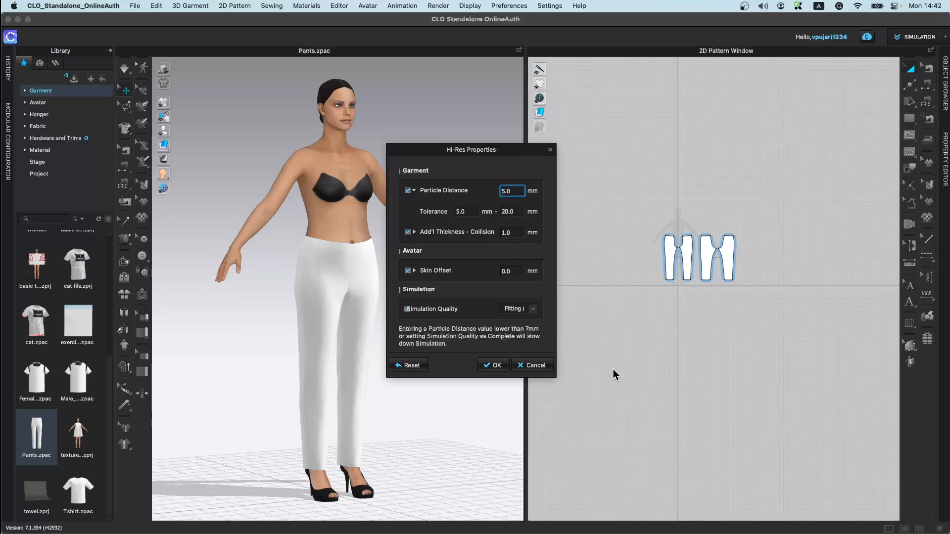
left_click(524, 369)
left_click(124, 70)
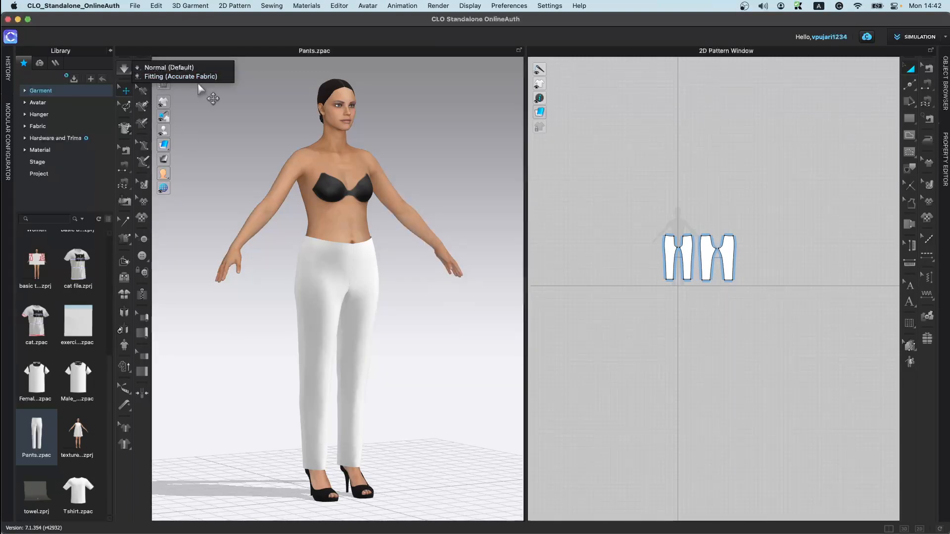
left_click(127, 361)
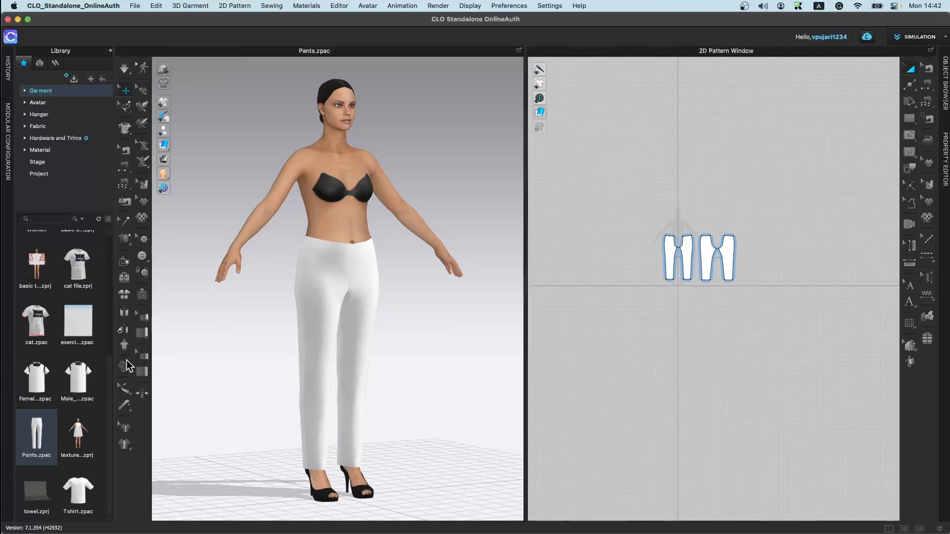
left_click(127, 361)
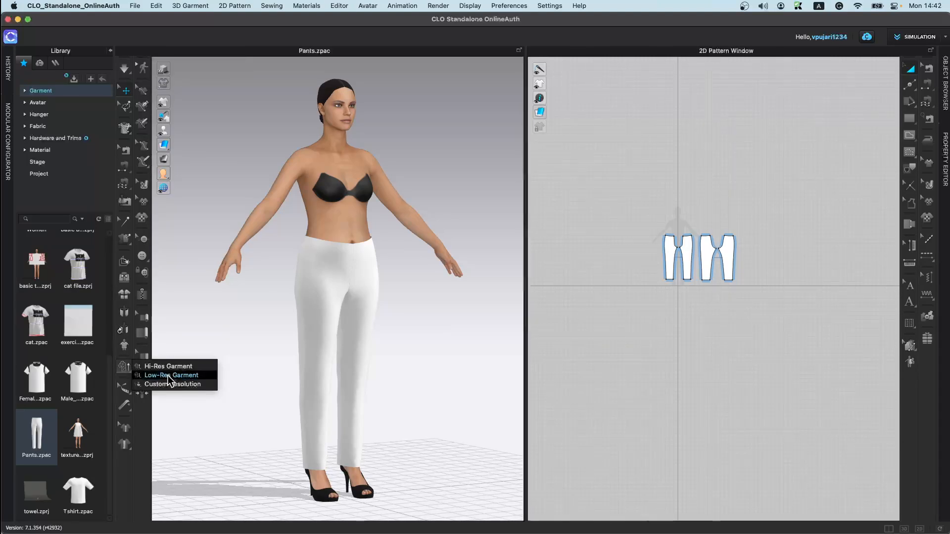
left_click(209, 389)
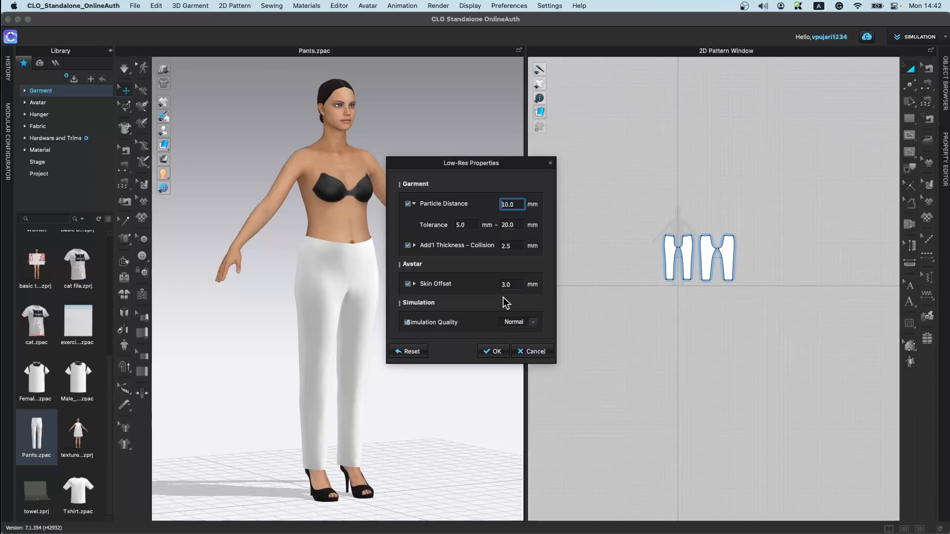
left_click(529, 352)
left_click(124, 368)
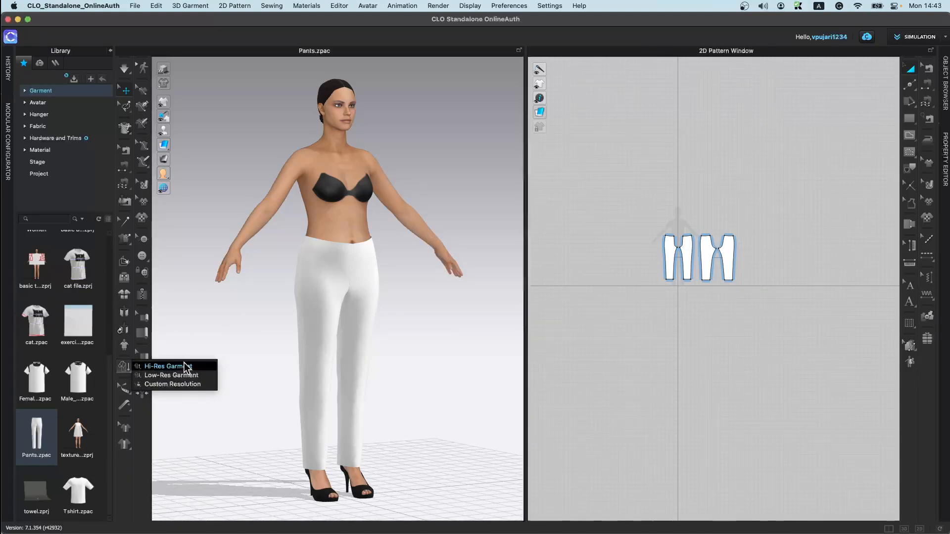
left_click(227, 369)
right_click_drag(302, 363, 269, 362)
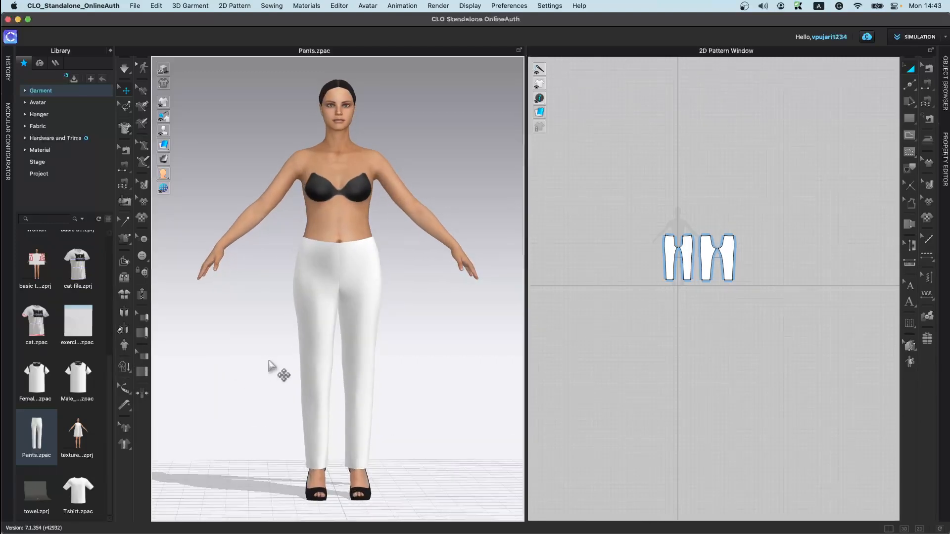
Step: Show the avatar measure lines and add a basic circumference measure around the upper arm
left_click(127, 389)
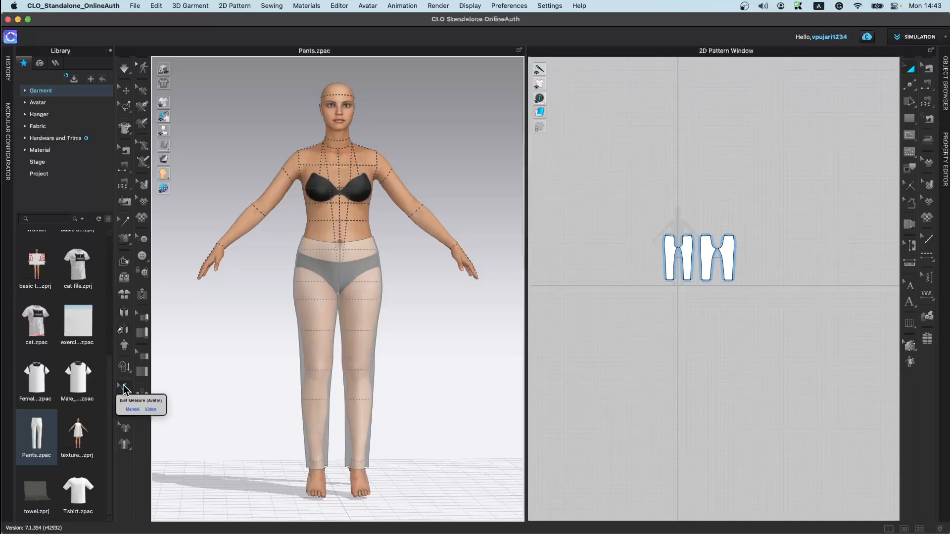
left_click(124, 409)
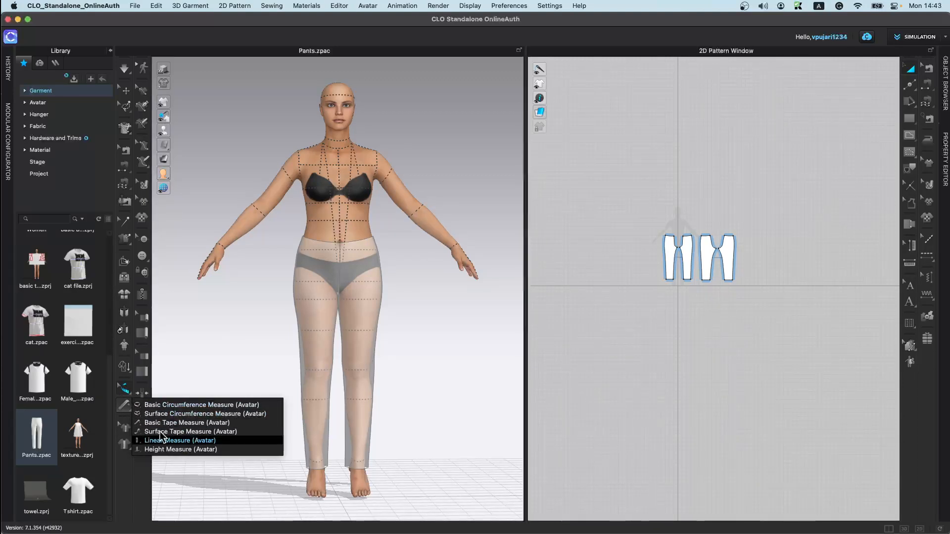
left_click(126, 410)
left_click(124, 408)
left_click(203, 406)
scroll(275, 250, "up", 3)
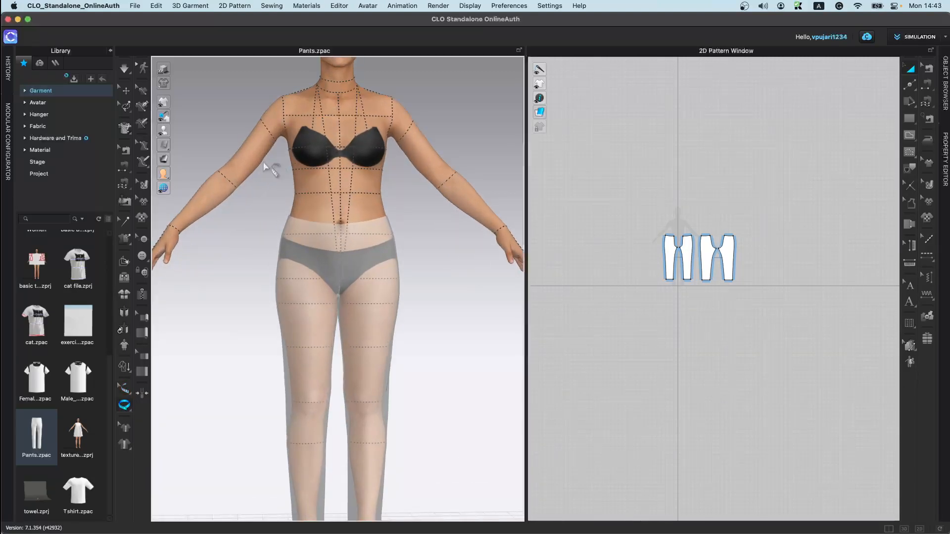
left_click(254, 150)
left_click(262, 160)
left_click(248, 149)
right_click_drag(265, 233, 304, 227)
scroll(305, 193, "up", 1)
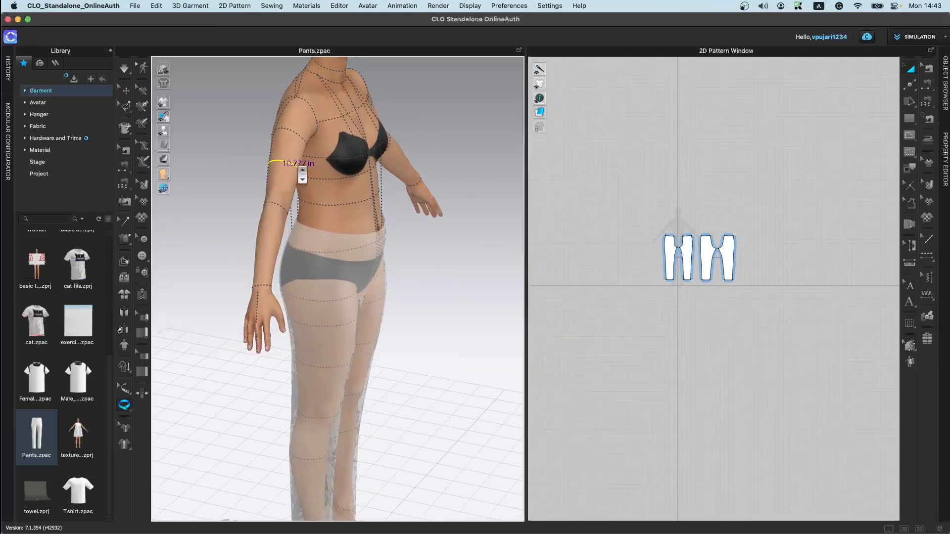
Step: In front view, add a basic circumference measure around the avatar's waist
key("2")
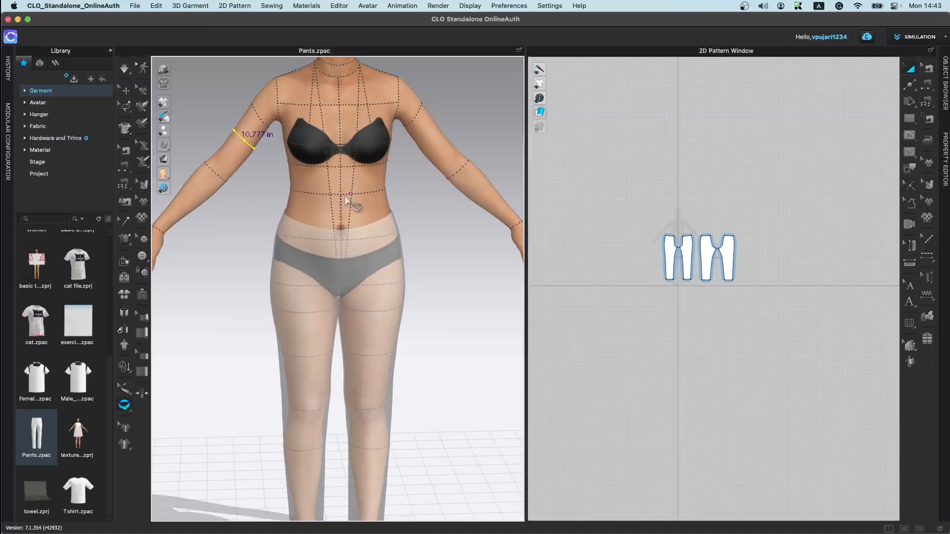
left_click(330, 199)
left_click(377, 199)
left_click(291, 197)
right_click_drag(264, 255, 258, 236)
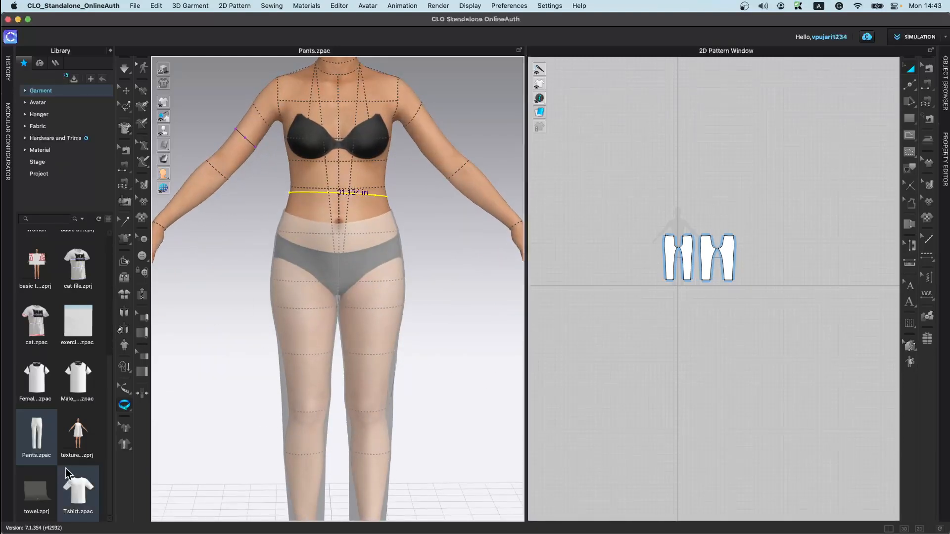
Step: Draw a basic tape measure from the shoulder straight down over the bust
left_click(124, 407)
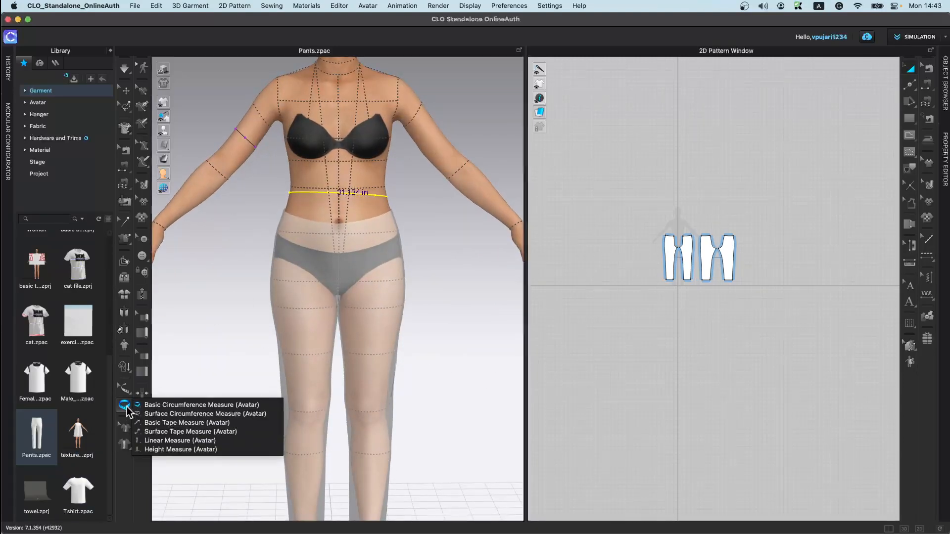
left_click(196, 432)
right_click_drag(350, 187, 436, 220)
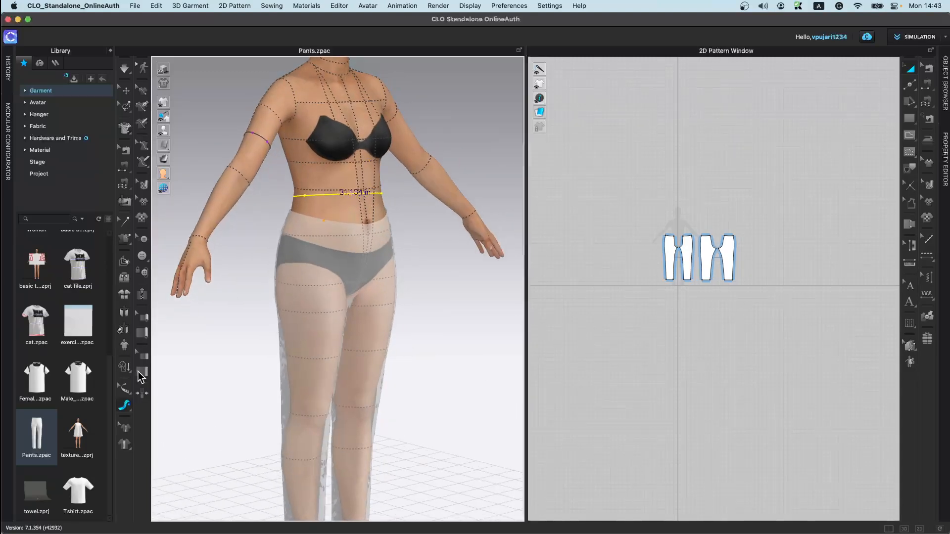
left_click(125, 406)
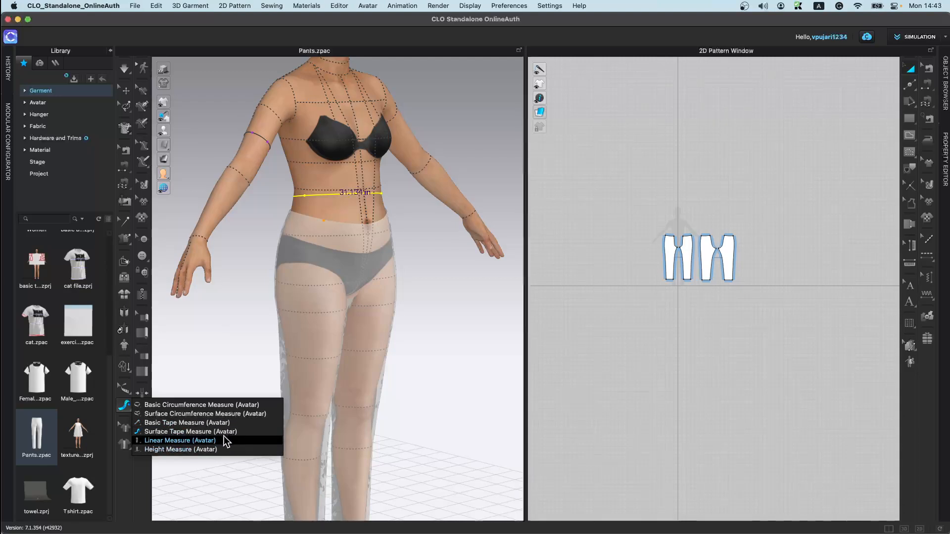
left_click(195, 423)
left_click(319, 81)
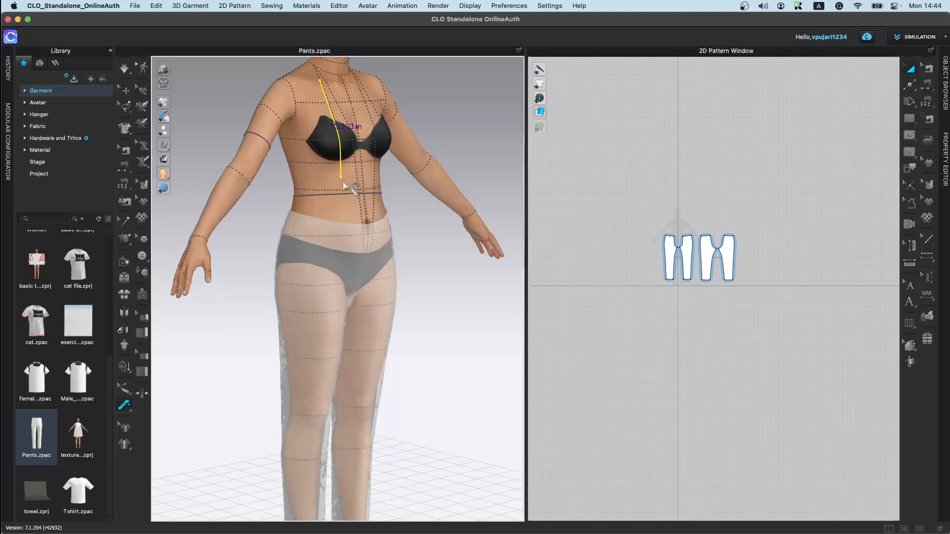
Step: Draw a surface tape measure from the shoulder down around the side of the bust
left_click(125, 408)
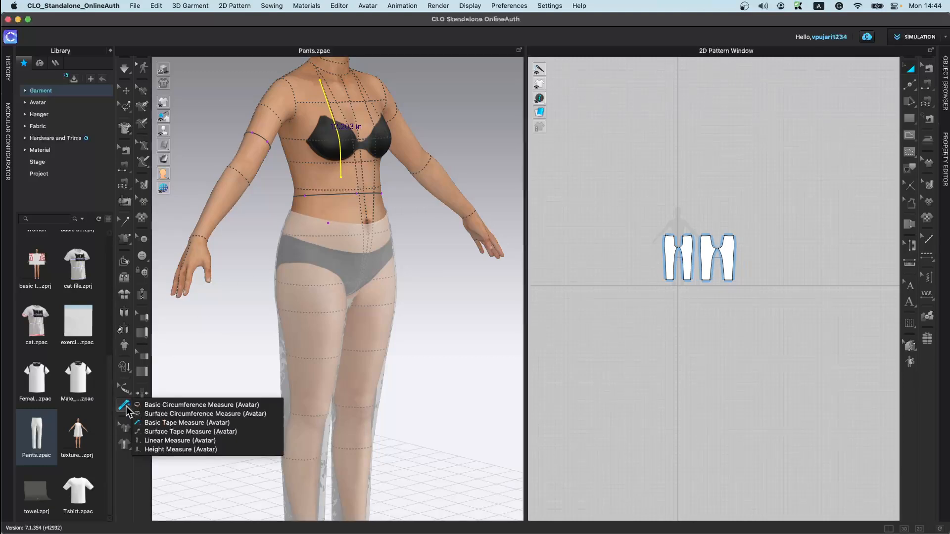
left_click(163, 436)
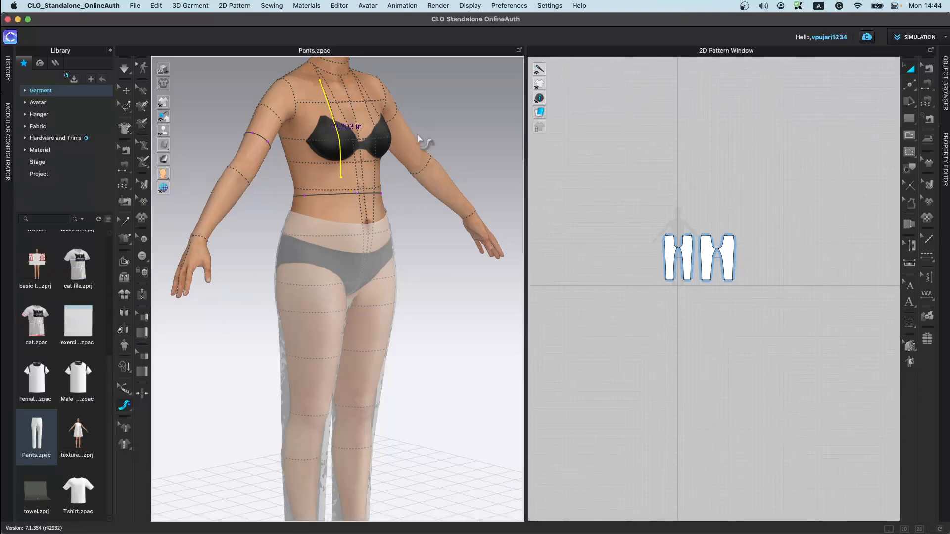
left_click(366, 92)
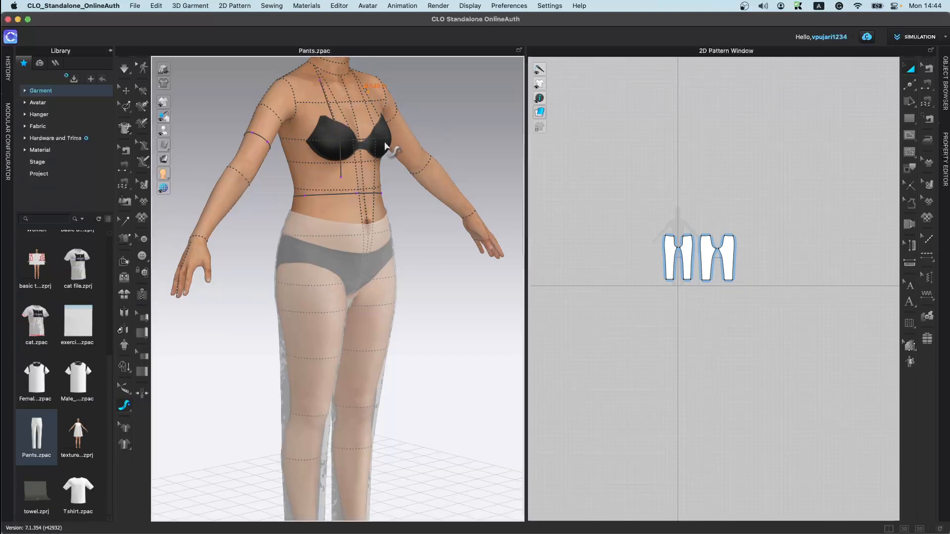
double_click(379, 181)
right_click_drag(363, 192, 391, 228)
scroll(381, 178, "up", 3)
scroll(381, 178, "up", 2)
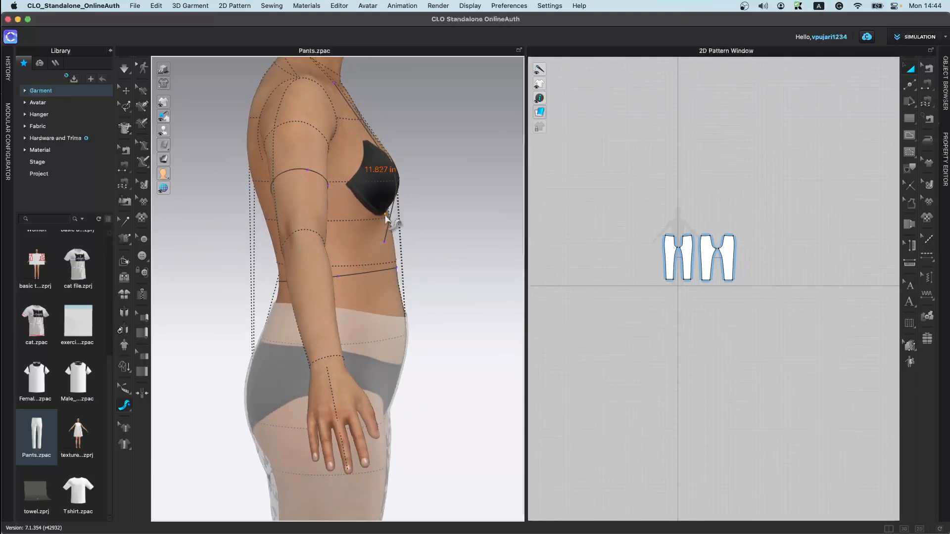
right_click_drag(432, 233, 389, 231)
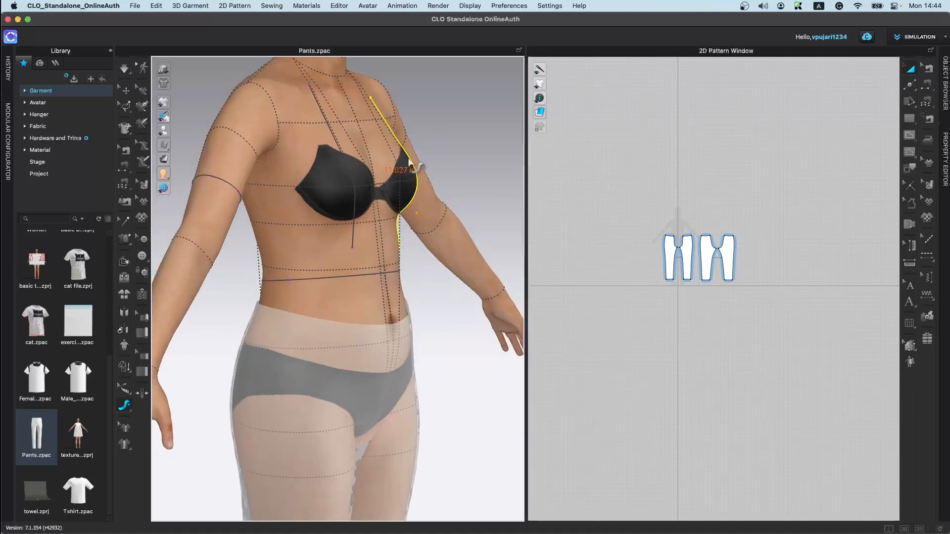
Step: Draw an avatar linear measure from the shoulder straight down to the ankle
left_click(128, 408)
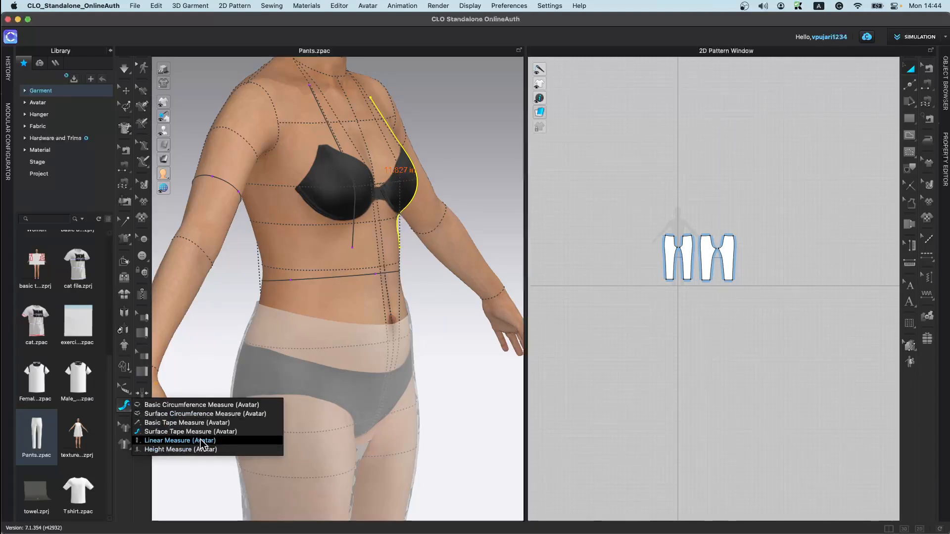
left_click(227, 440)
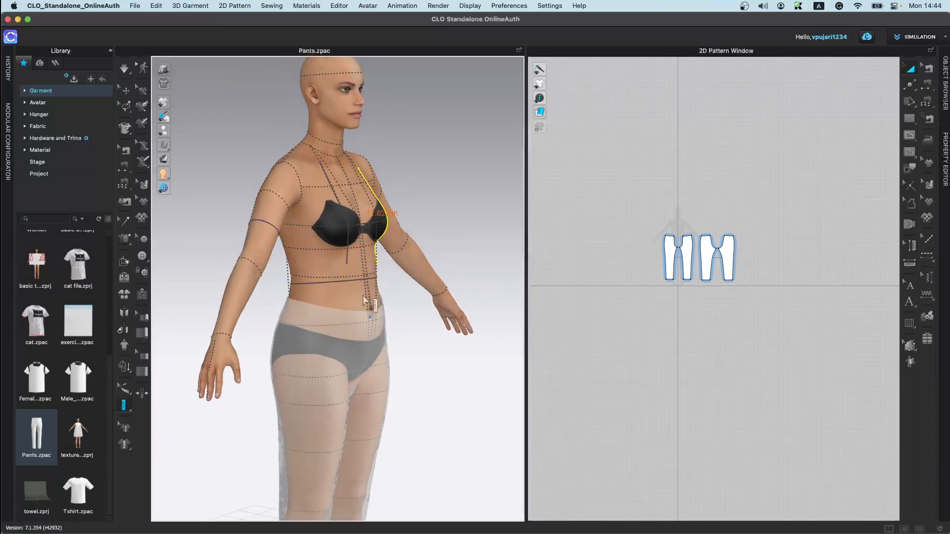
scroll(356, 327, "down", 5)
left_click(322, 204)
left_click(333, 460)
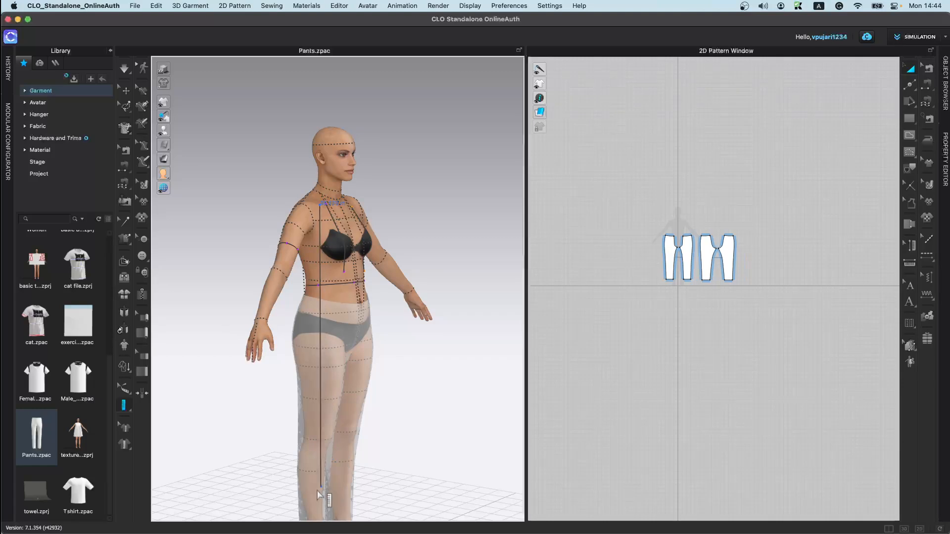
left_click(316, 494)
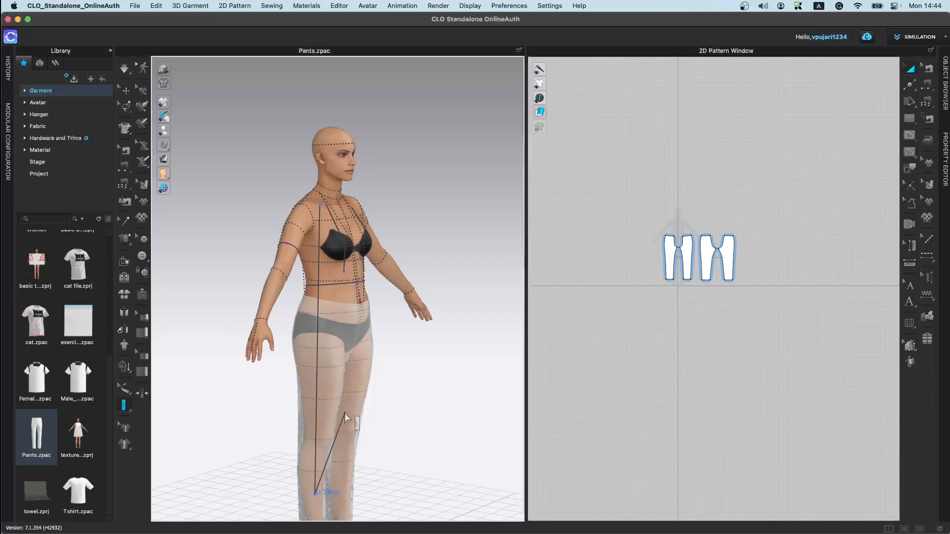
double_click(315, 494)
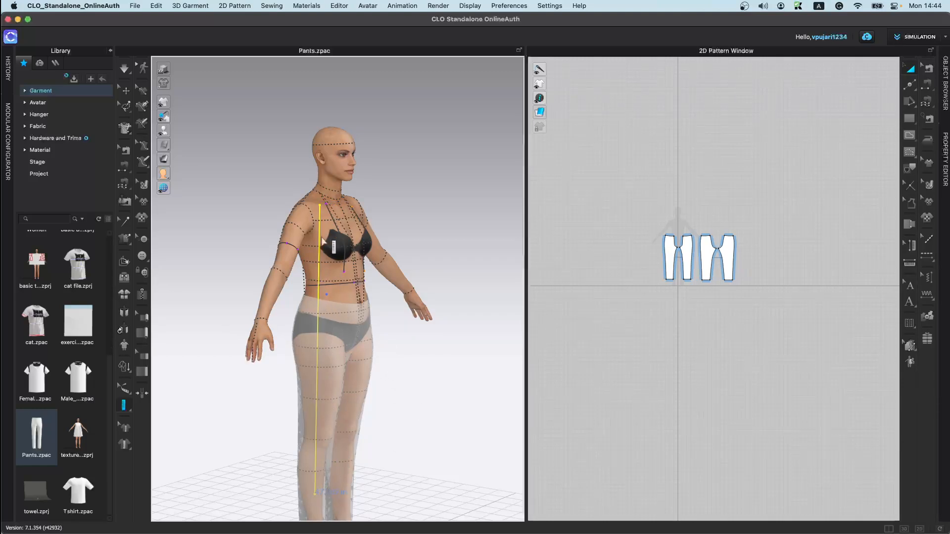
Step: Add an avatar height measure from the top of the head down to the floor
left_click(126, 415)
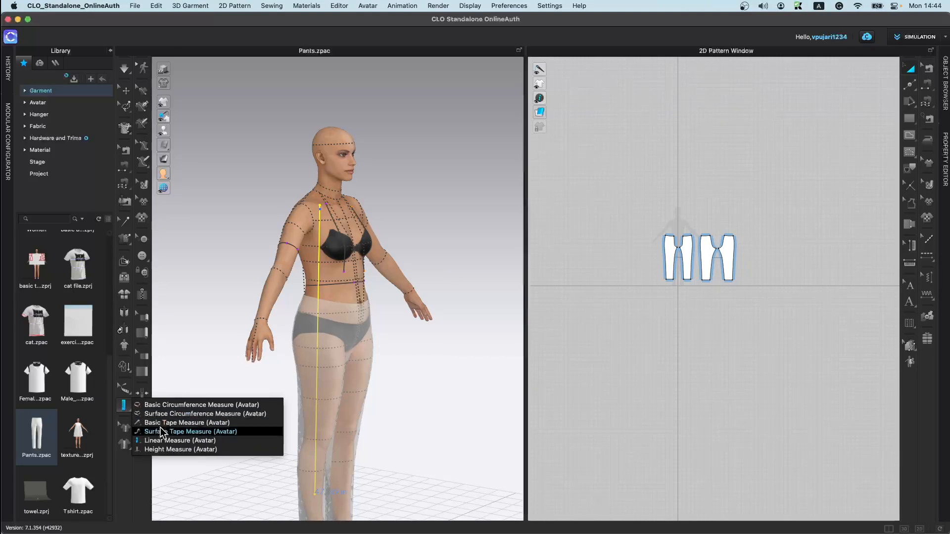
left_click(163, 451)
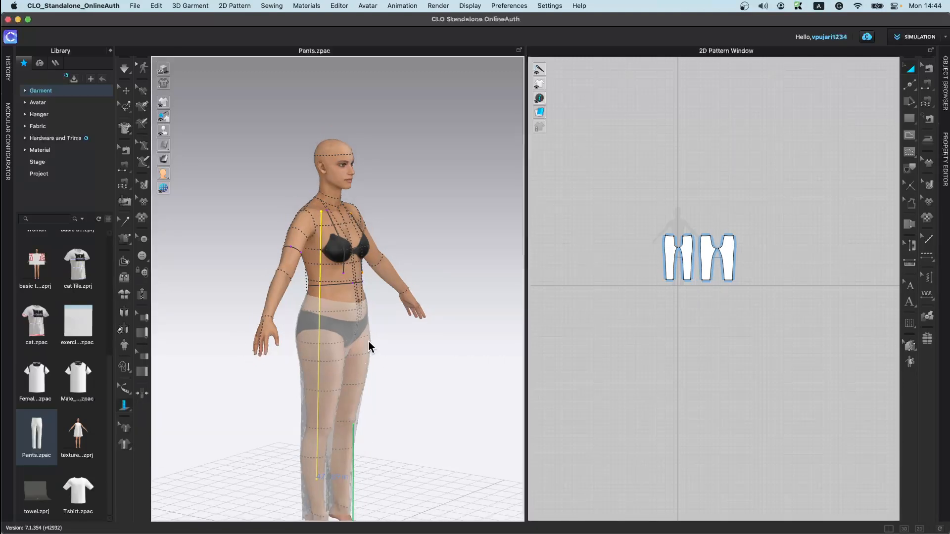
scroll(362, 249, "down", 3)
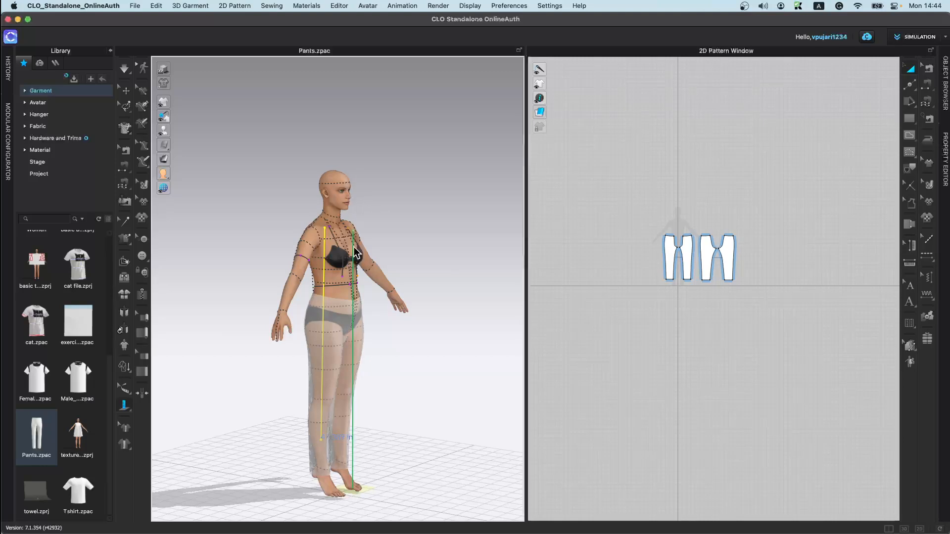
left_click(340, 183)
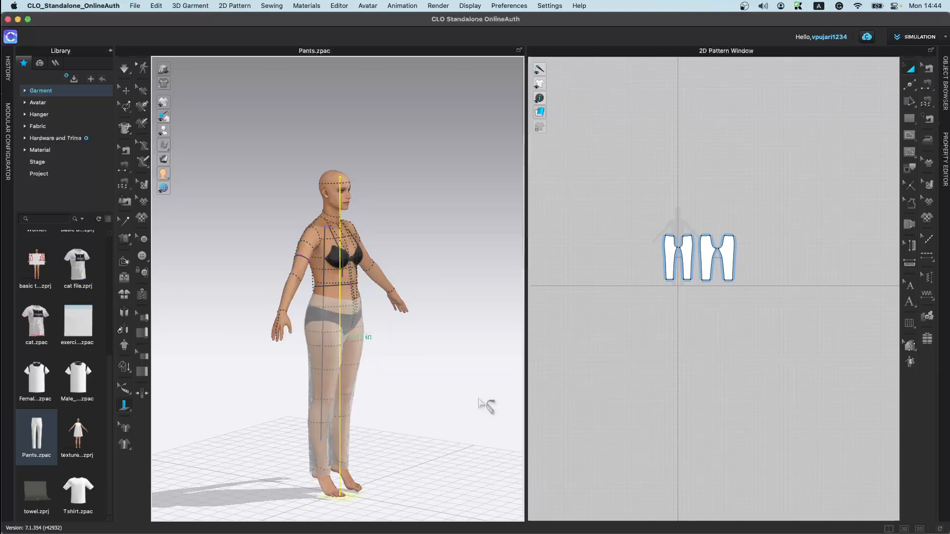
Step: Open the texture 5th March project from the garment library
left_click(125, 428)
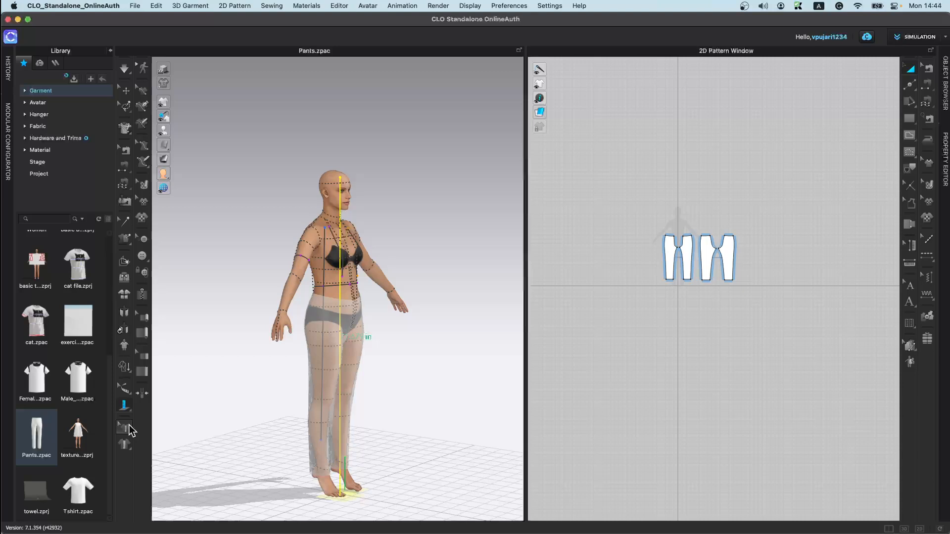
left_click(125, 445)
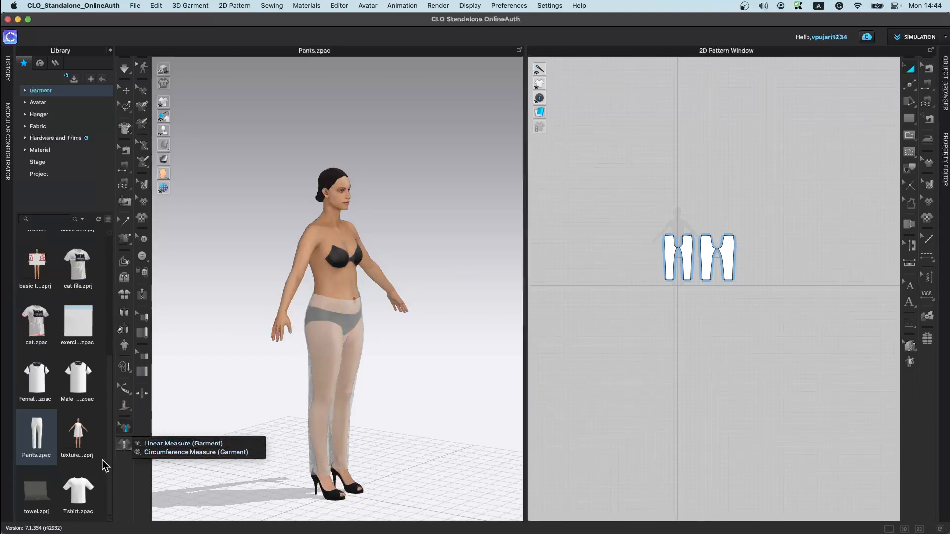
left_click(78, 436)
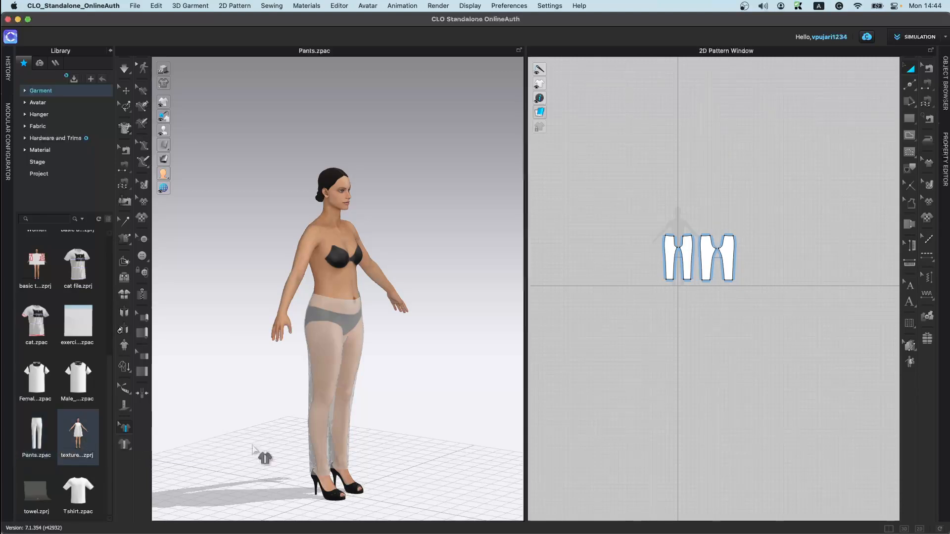
double_click(78, 436)
left_click(472, 330)
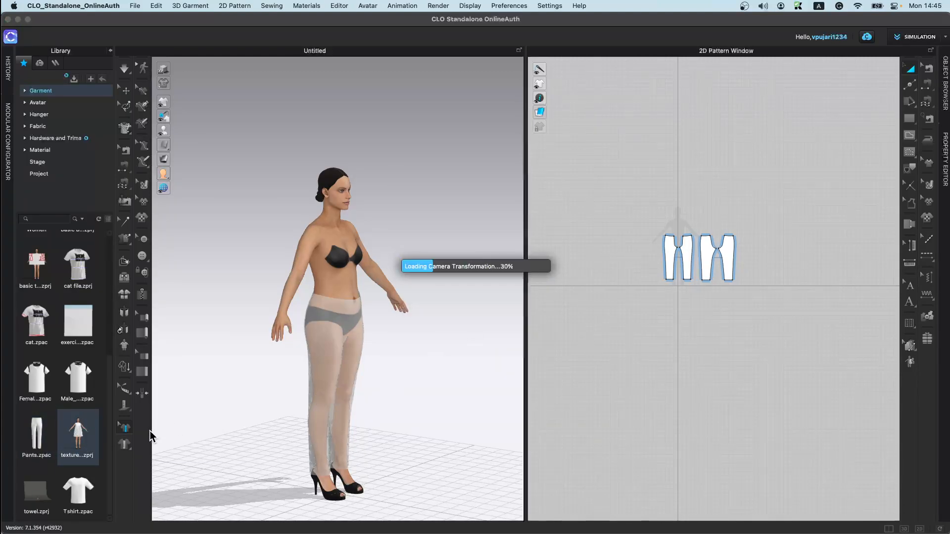
scroll(400, 223, "up", 2)
right_click_drag(349, 309, 375, 339)
scroll(375, 339, "up", 2)
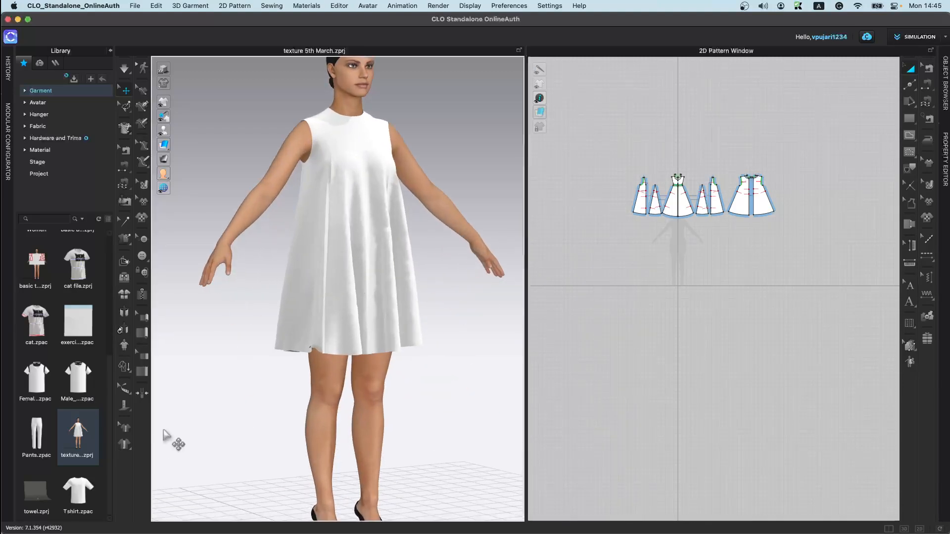
left_click(127, 453)
left_click(149, 445)
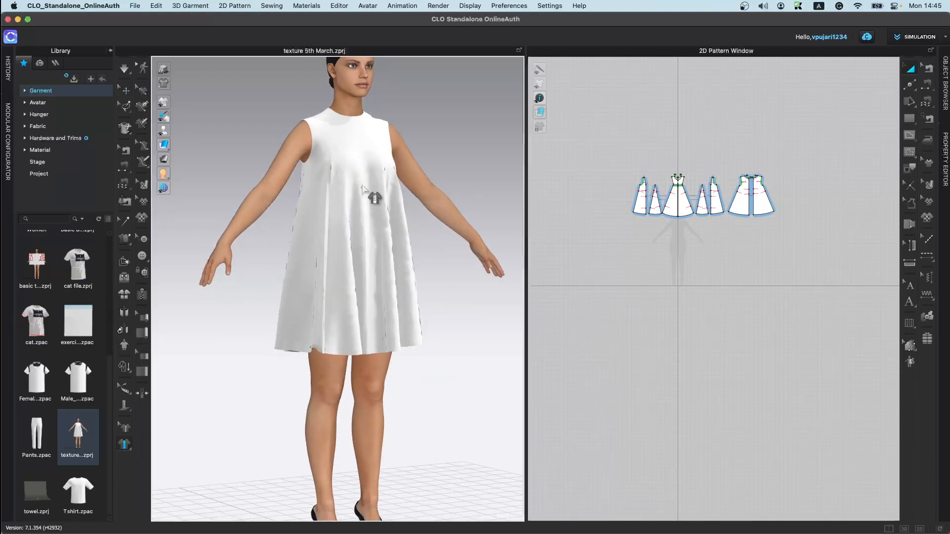
left_click(364, 143)
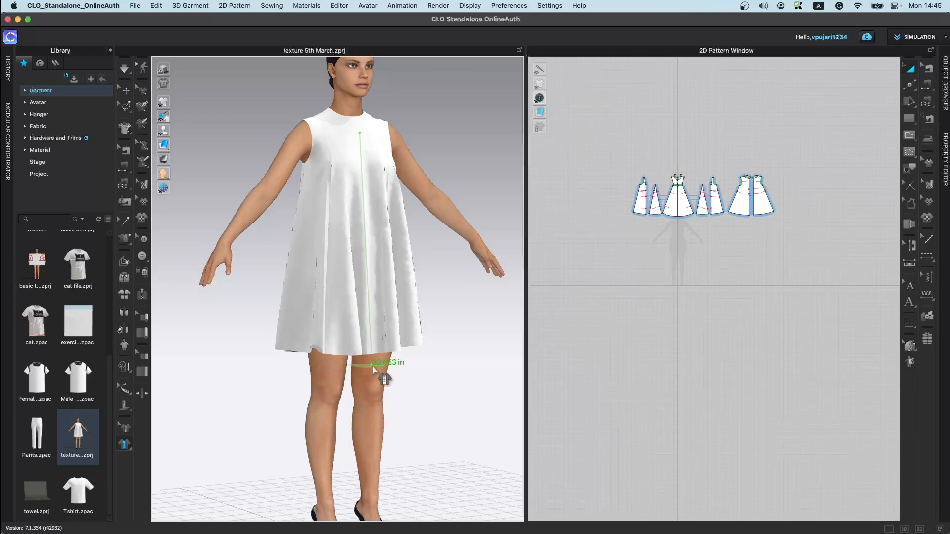
key("Escape")
right_click_drag(413, 304, 366, 306)
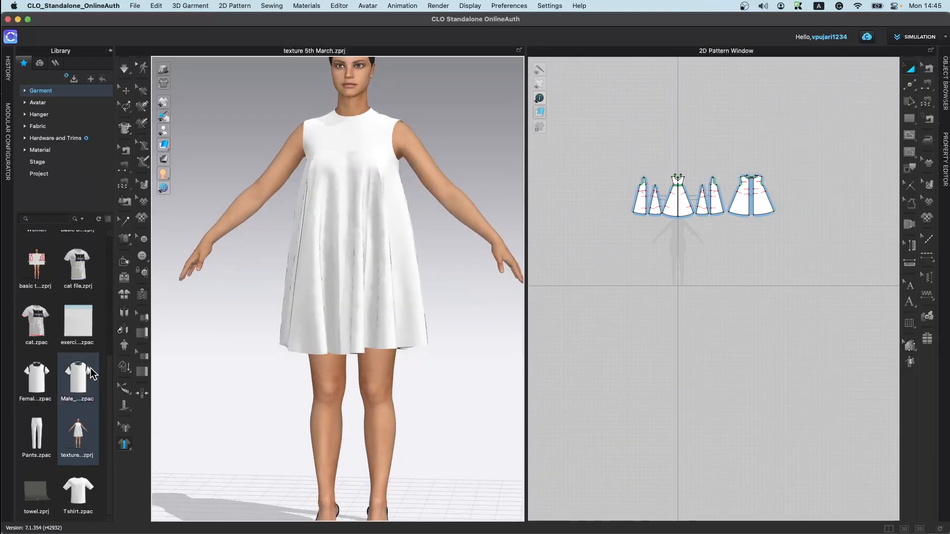
Step: Open the Pants.zpac garment on the avatar, replacing the dress, and simulate to drape it
left_click_drag(36, 435, 464, 335)
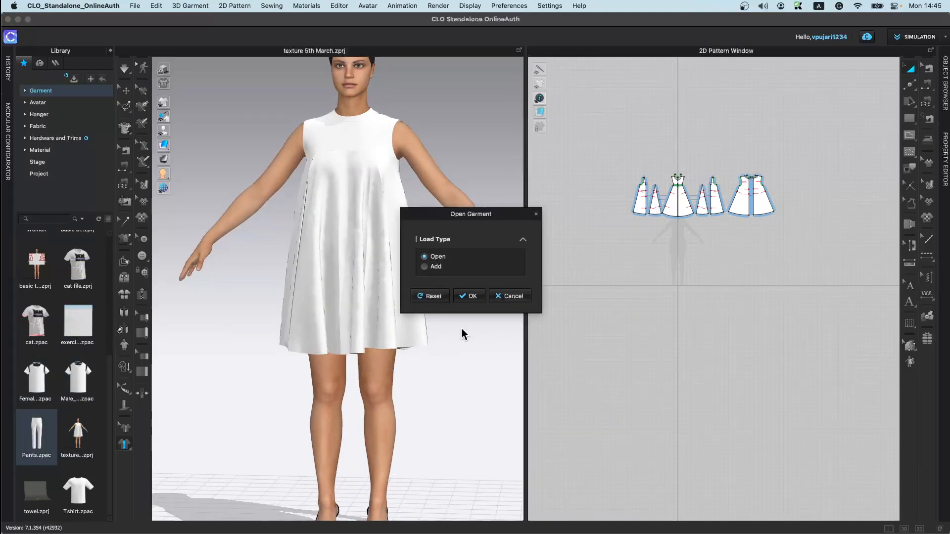
left_click(468, 295)
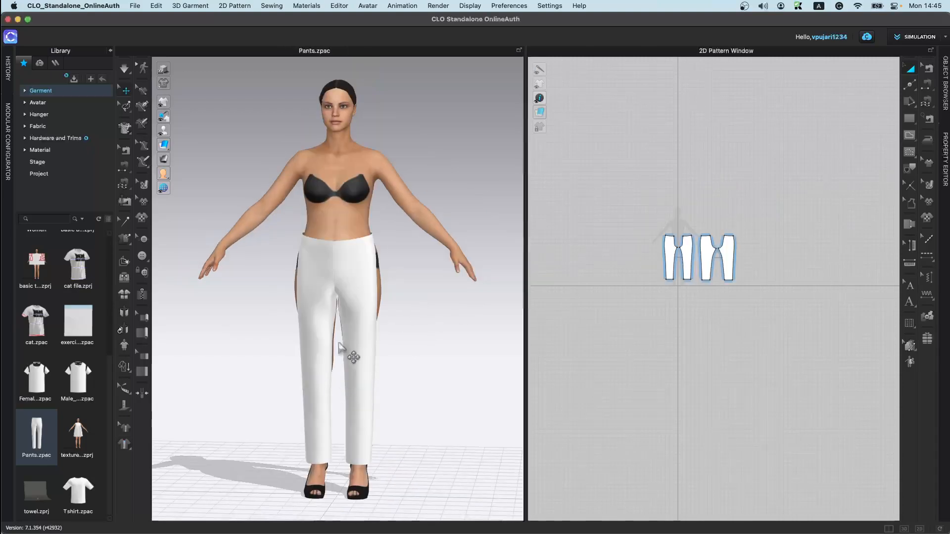
left_click(124, 346)
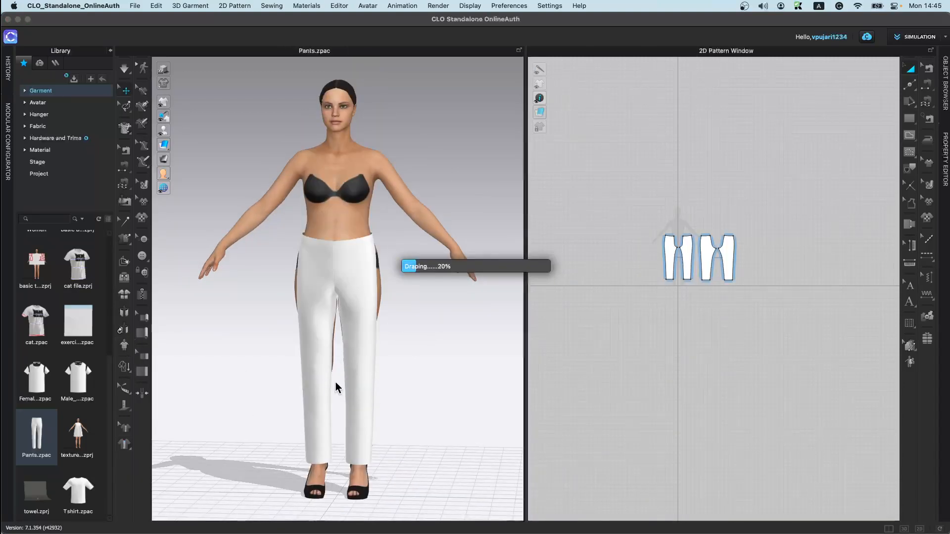
key("space")
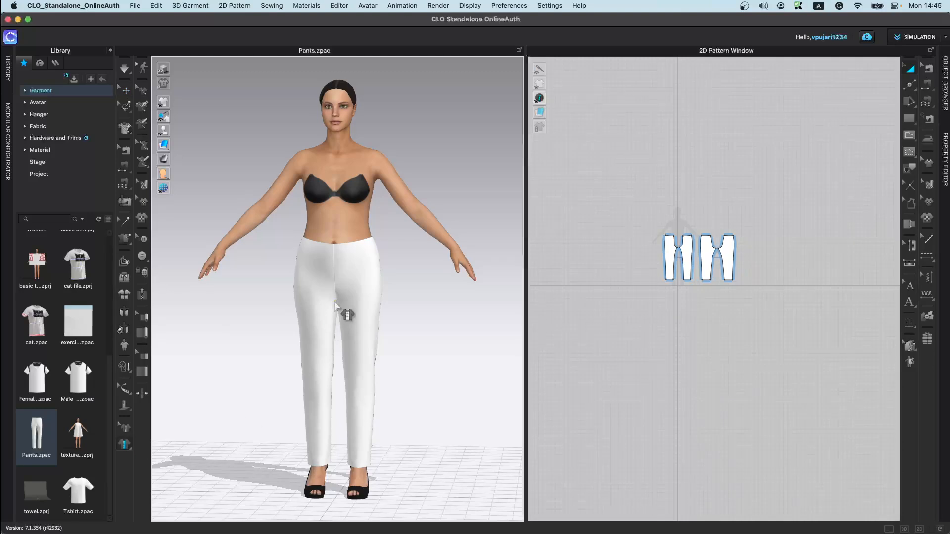
Step: Draw a garment linear measure along the pants' side from the hem up to the waistband
left_click(367, 467)
left_click(366, 244)
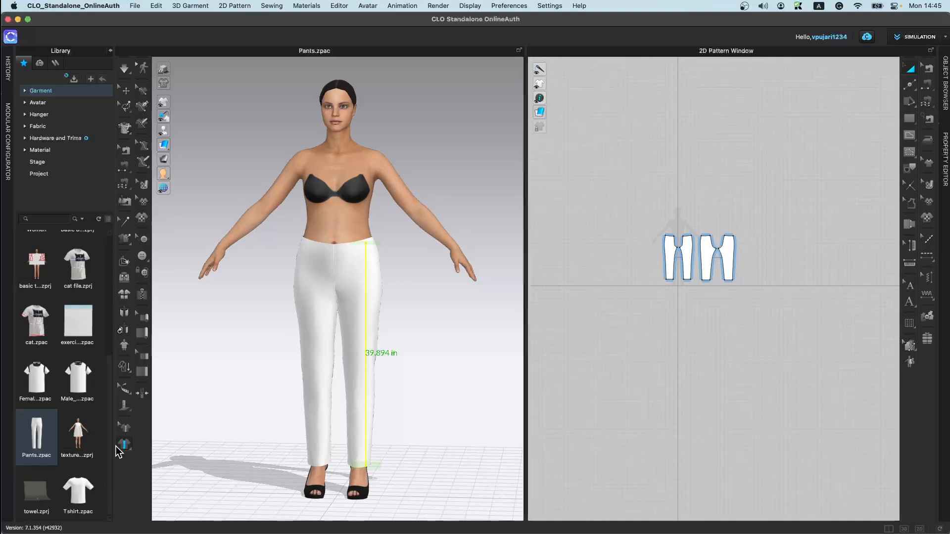
Step: Add garment circumference measures around the pants at the upper thigh and at the waist
left_click_drag(128, 448, 157, 452)
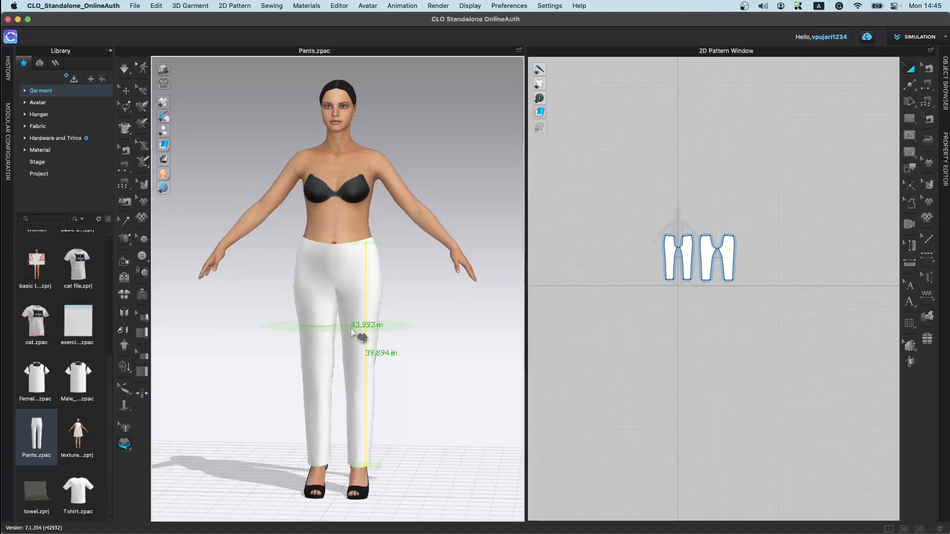
left_click(329, 328)
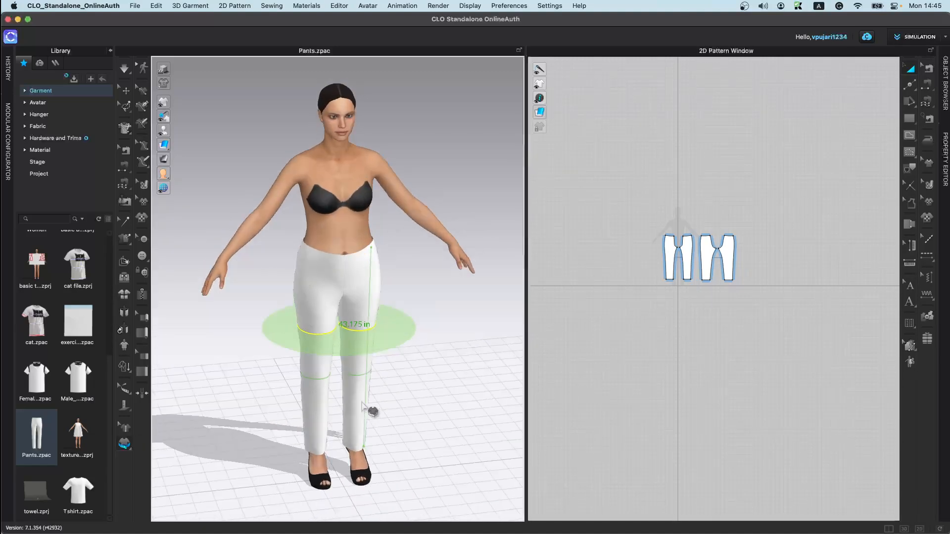
left_click(349, 256)
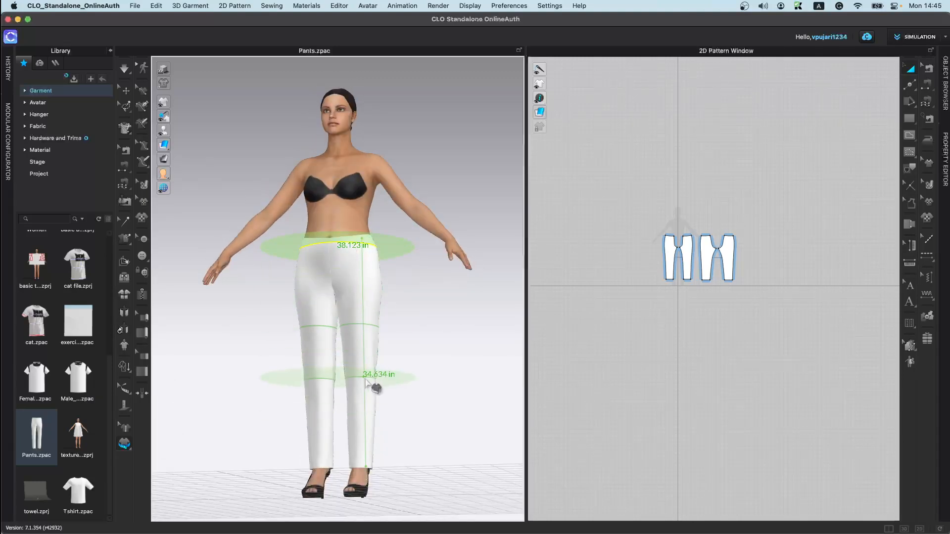
scroll(382, 361, "up", 5)
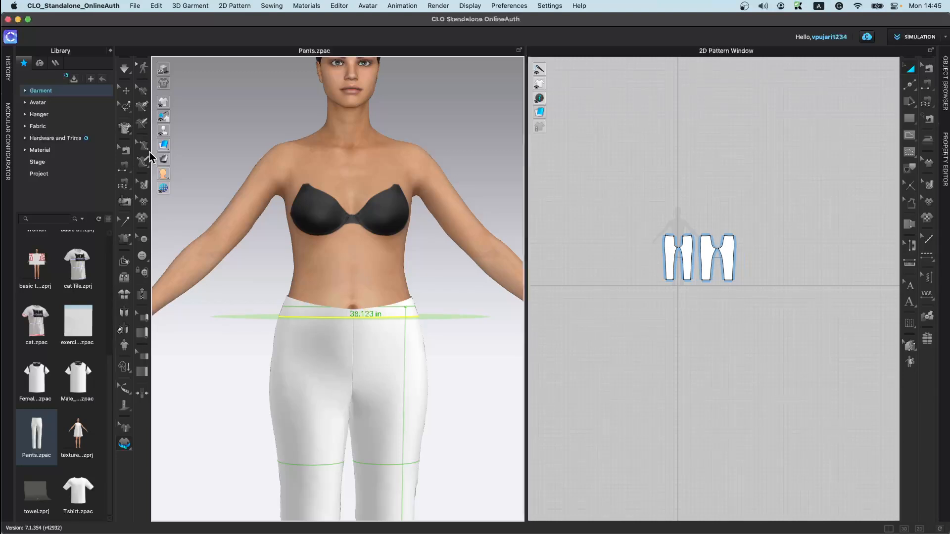
scroll(282, 263, "down", 5)
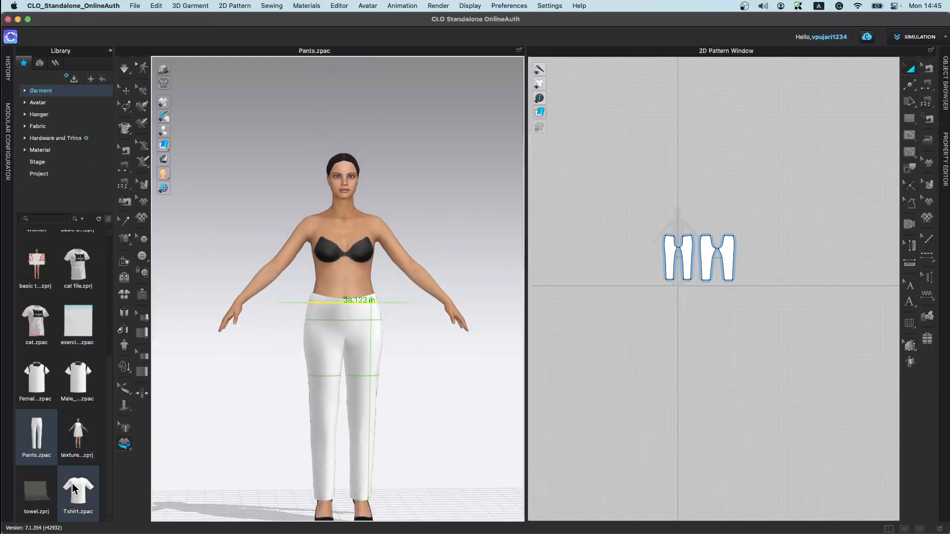
Step: Reopen the texture 5th March project with its garment and avatar
double_click(89, 431)
left_click(506, 303)
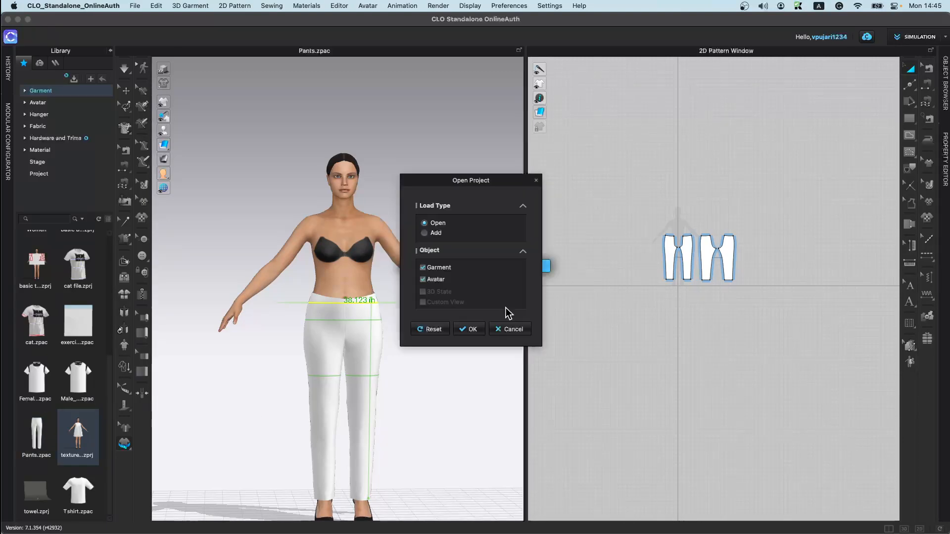
left_click(481, 334)
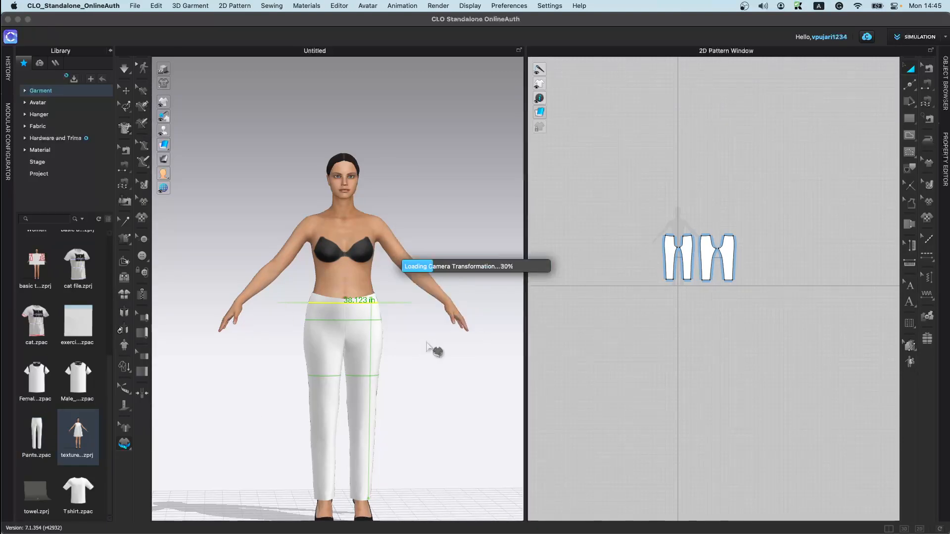
middle_click_drag(415, 383, 325, 157)
scroll(324, 158, "up", 3)
scroll(324, 158, "down", 3)
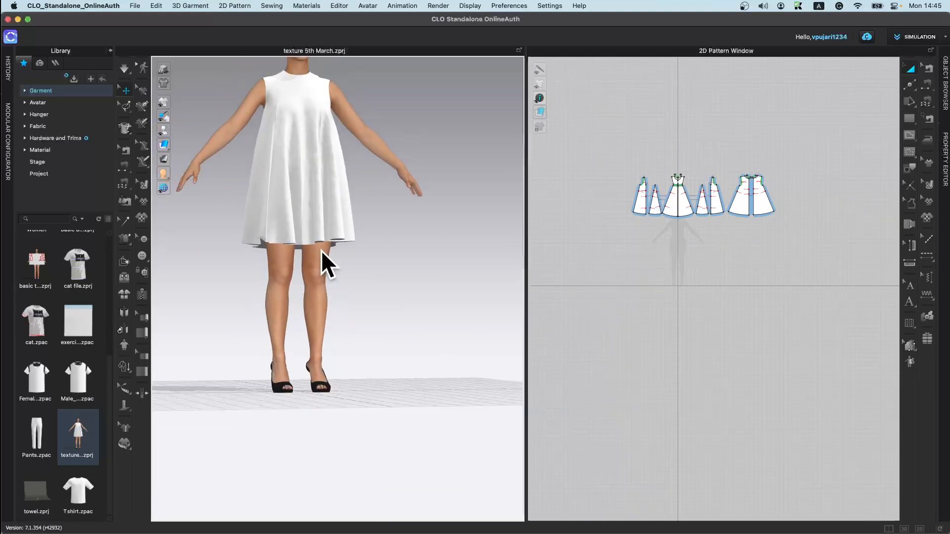
middle_click_drag(322, 253, 349, 319)
right_click_drag(349, 319, 317, 326)
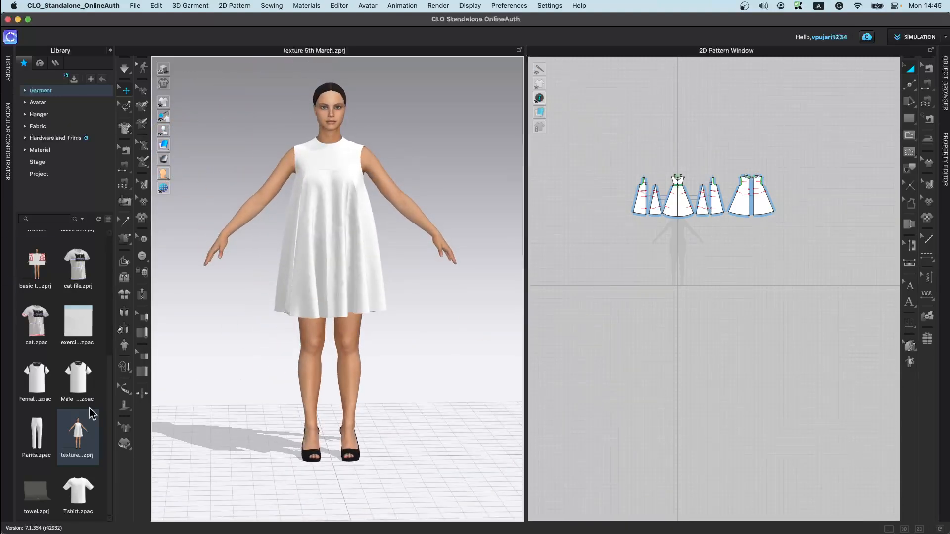
Step: Try applying a motion file from the avatar Motion library with simulation turned on, and undo it
left_click(50, 102)
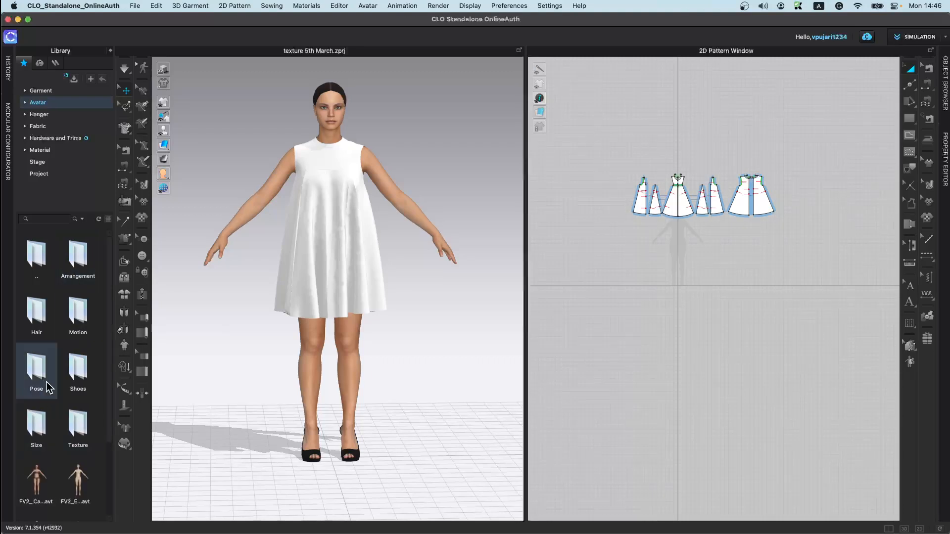
double_click(78, 312)
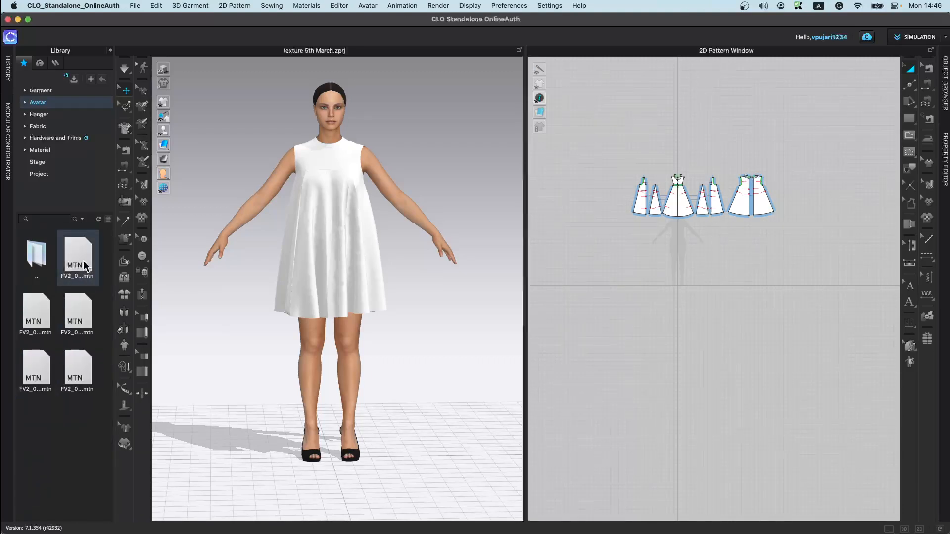
double_click(78, 316)
left_click(502, 301)
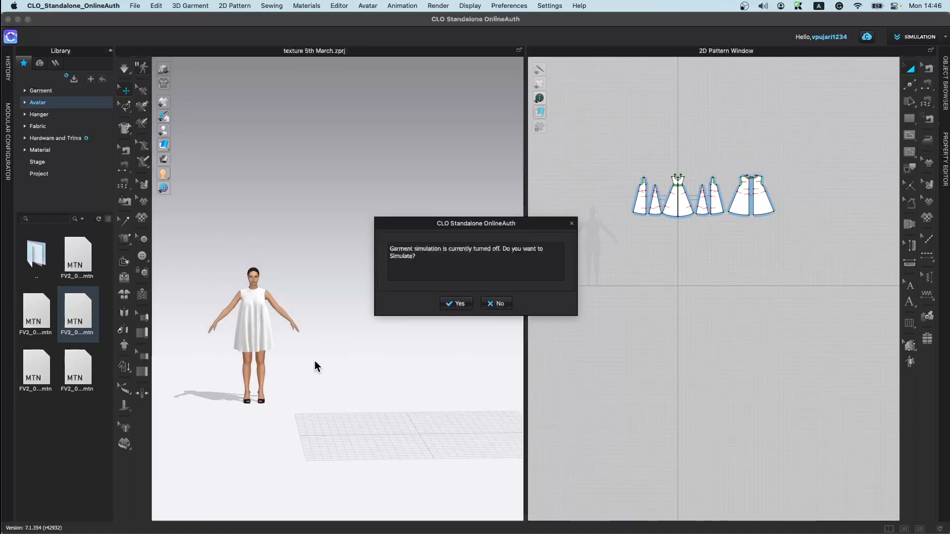
left_click(459, 303)
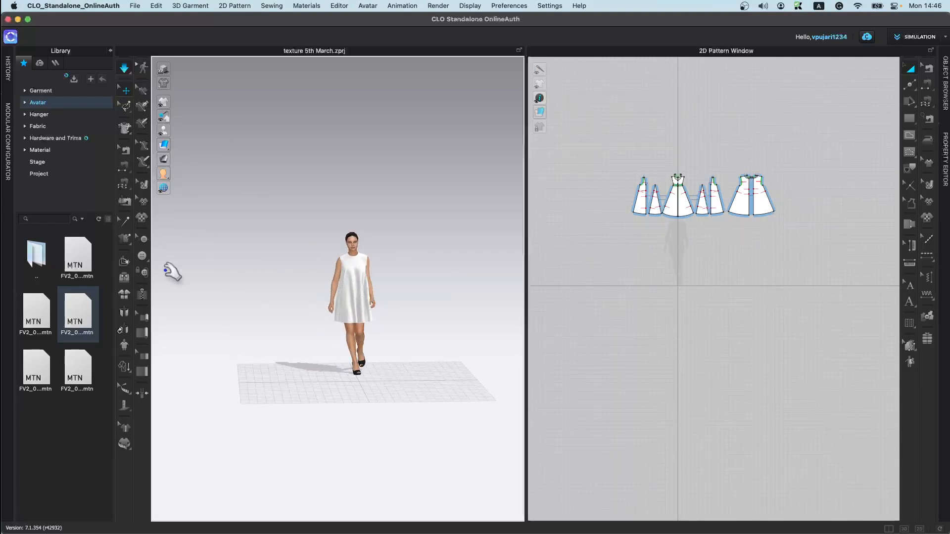
key("super+z")
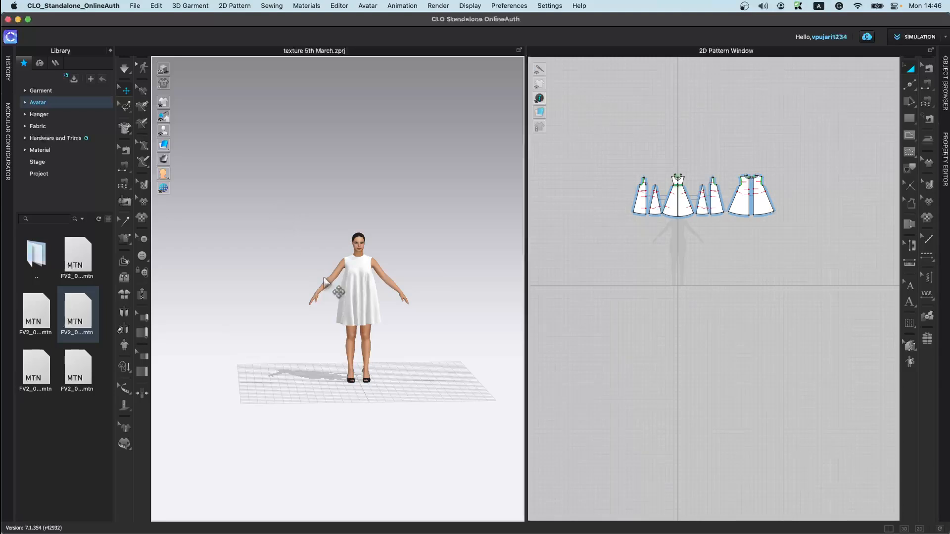
Step: Draw a closed diamond-shaped polygon on the dress front just below the neckline
scroll(346, 316, "up", 5)
scroll(346, 315, "up", 3)
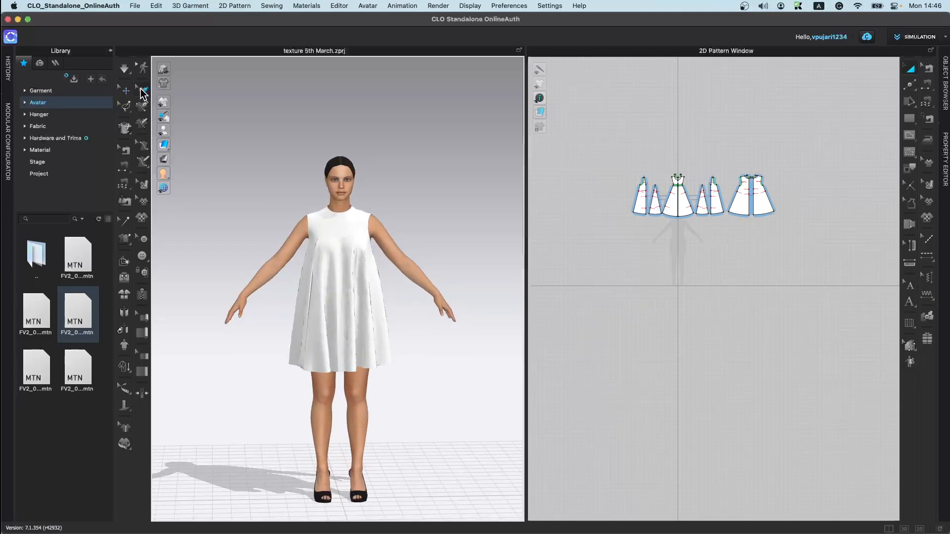
left_click(142, 106)
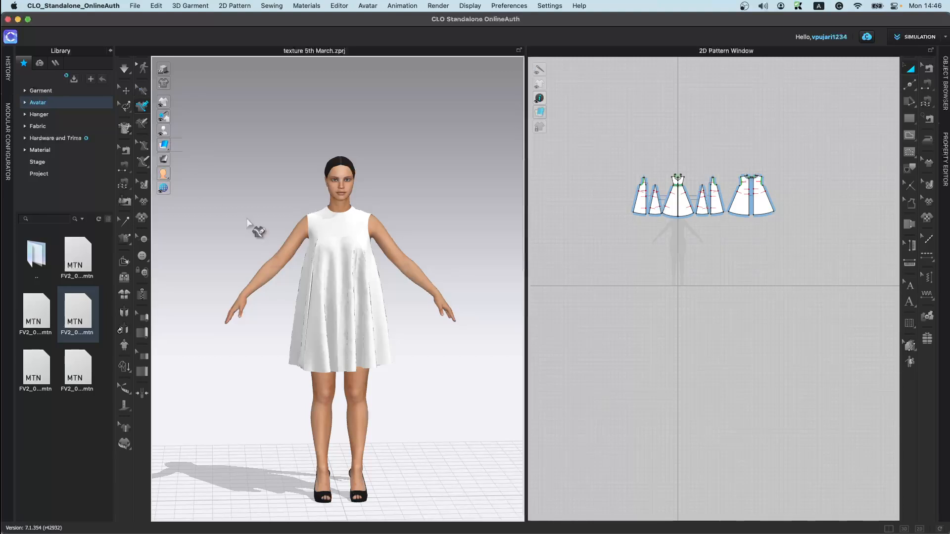
scroll(341, 297, "up", 3)
scroll(356, 240, "up", 5)
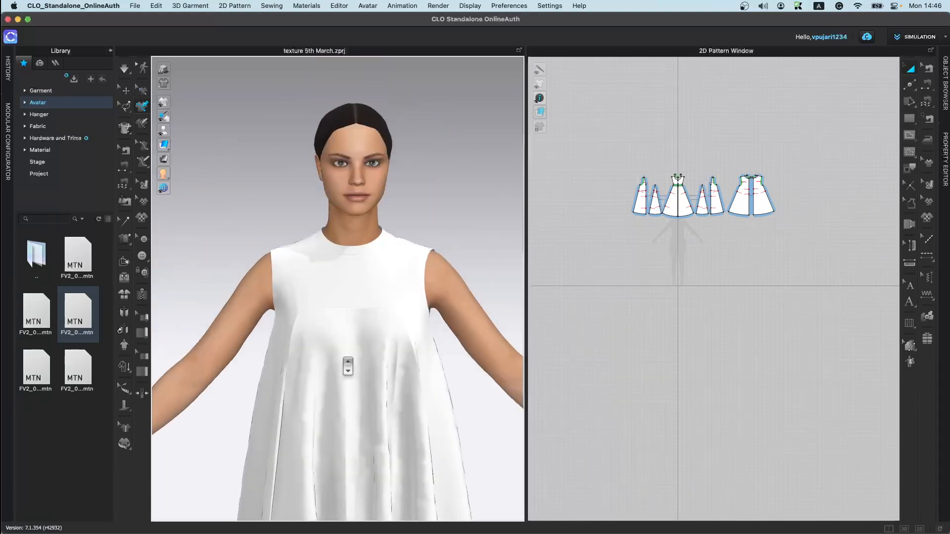
left_click(323, 256)
left_click(384, 294)
left_click(329, 336)
left_click(289, 284)
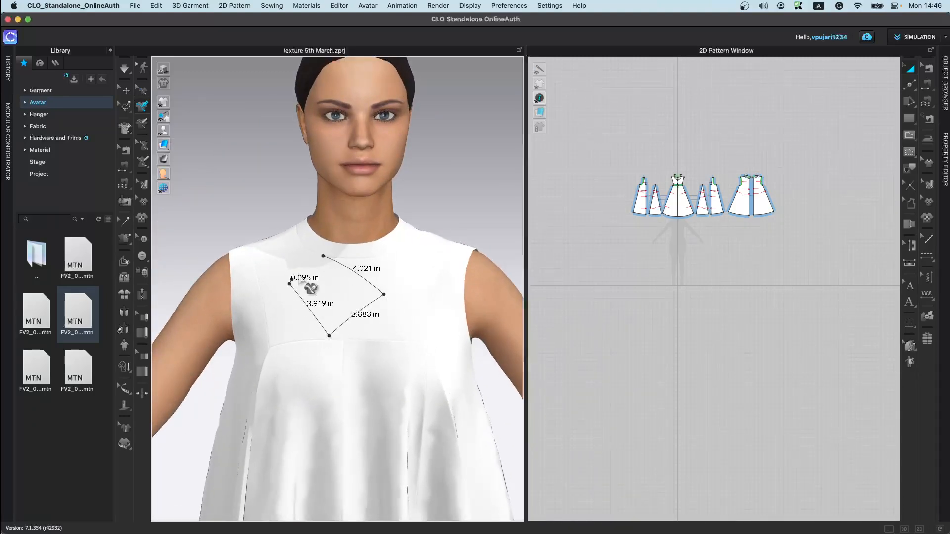
left_click(323, 256)
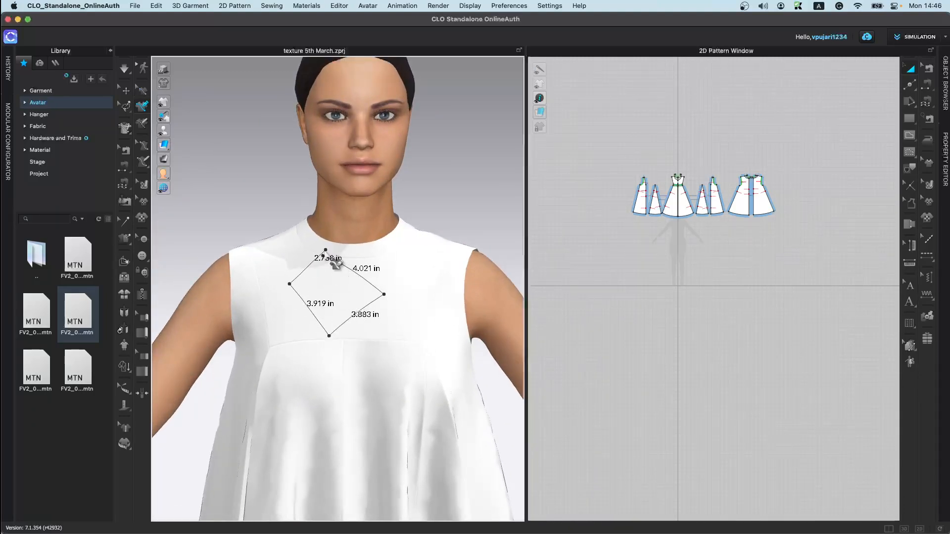
left_click(323, 256)
Step: Trace the diamond as an internal shape on the bodice pattern, then undo both the trace and the diamond
scroll(370, 339, "up", 2)
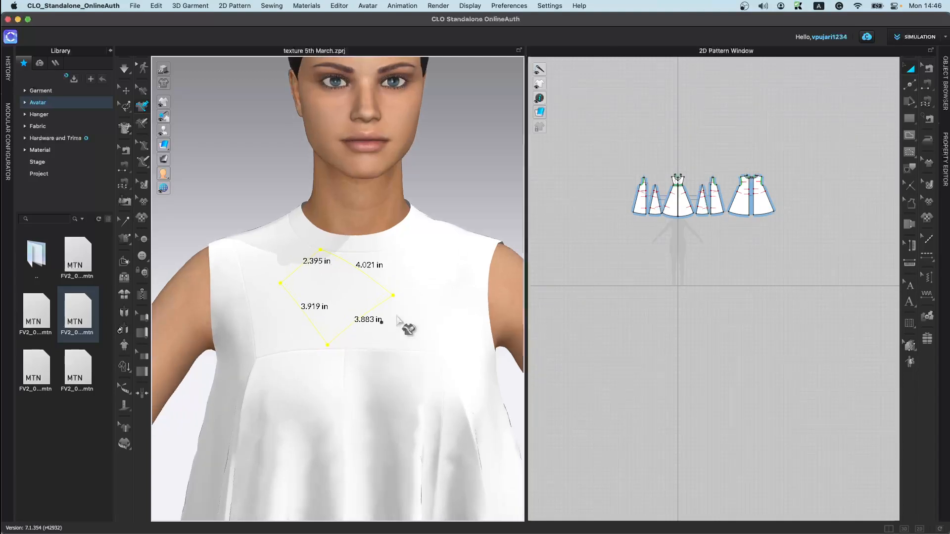
scroll(683, 197, "up", 10)
middle_click_drag(669, 179, 687, 306)
scroll(678, 288, "up", 8)
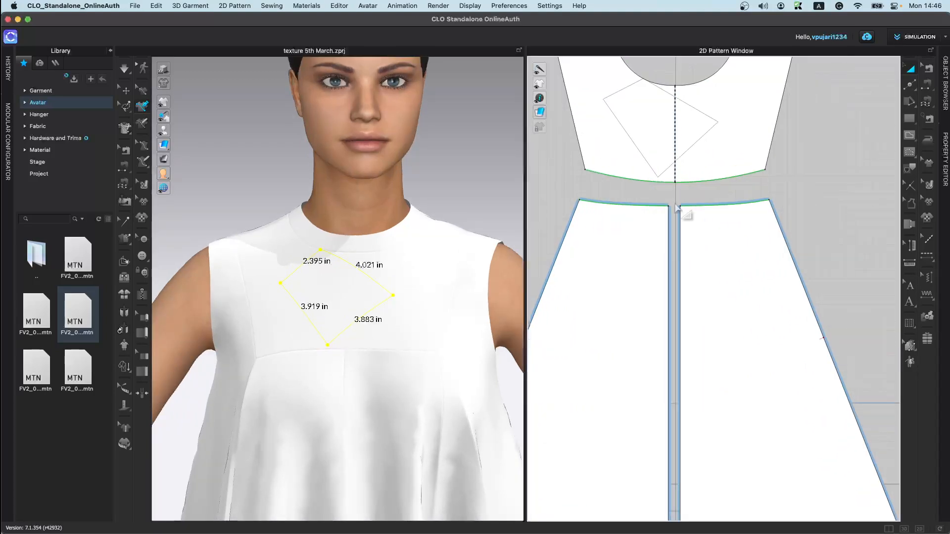
scroll(667, 192, "up", 5)
middle_click_drag(667, 193, 694, 367)
scroll(614, 247, "down", 3)
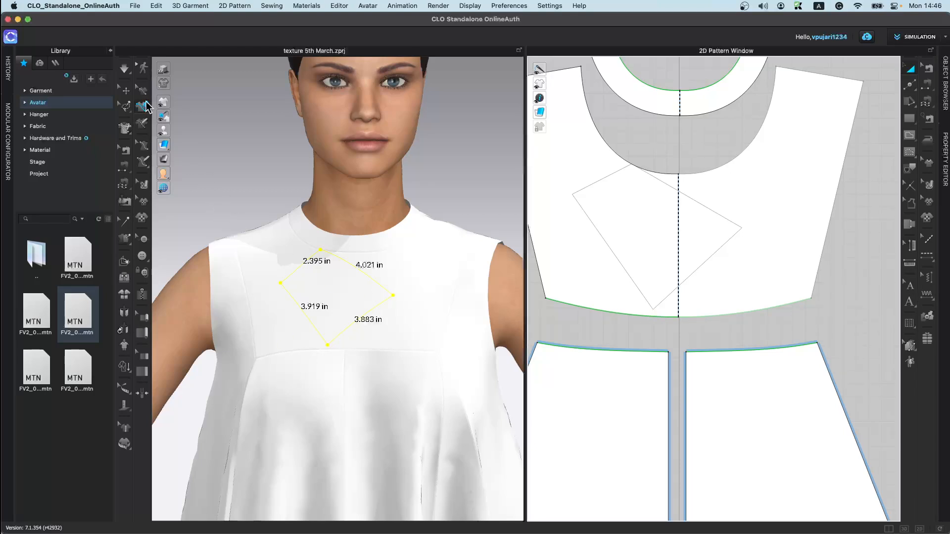
right_click(388, 288)
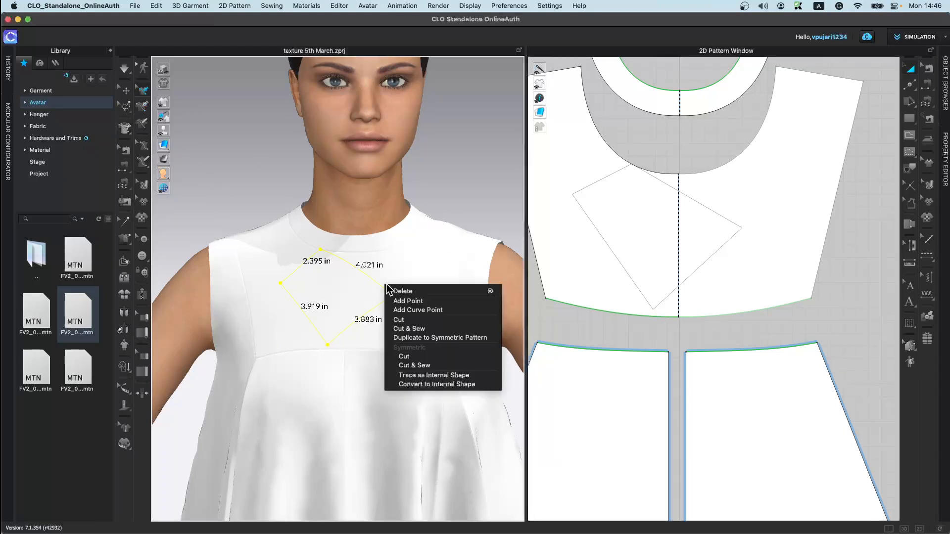
left_click(436, 378)
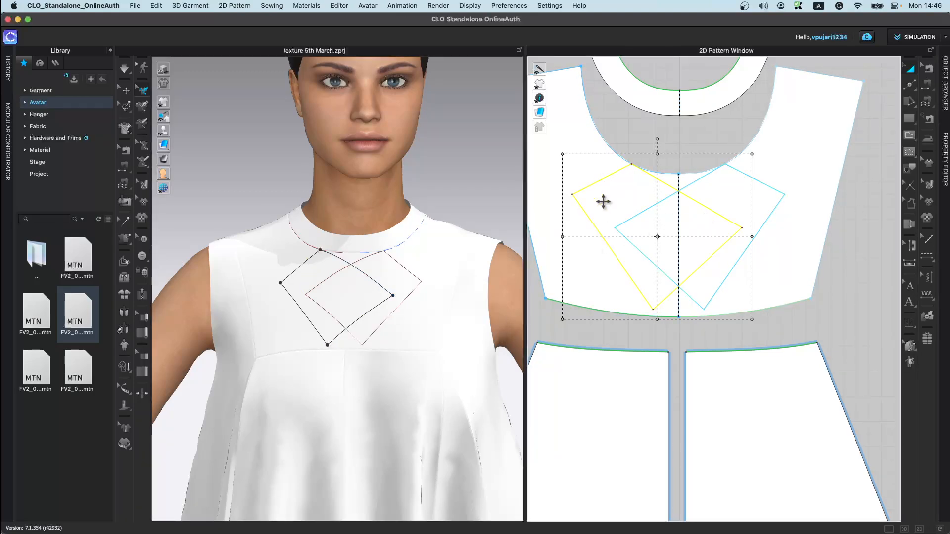
key("super+z")
key("super+z")
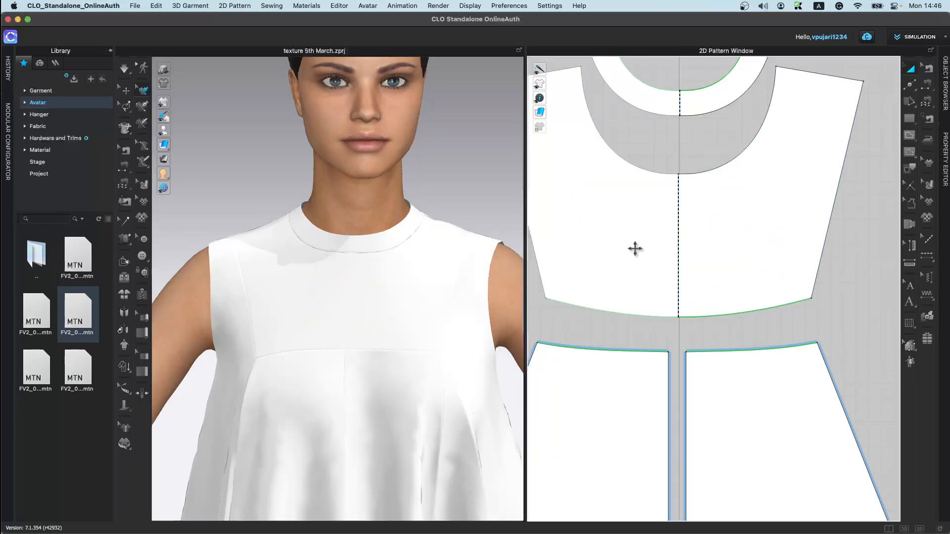
Step: Draw a short segmented line across the dress's upper chest and delete it
left_click(147, 109)
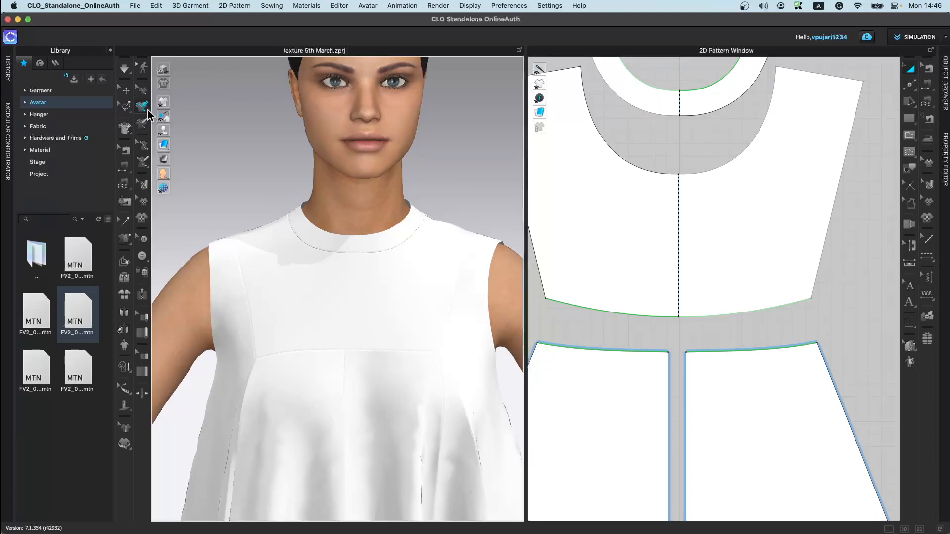
left_click(296, 292)
left_click(326, 345)
left_click(301, 272)
left_click(263, 259)
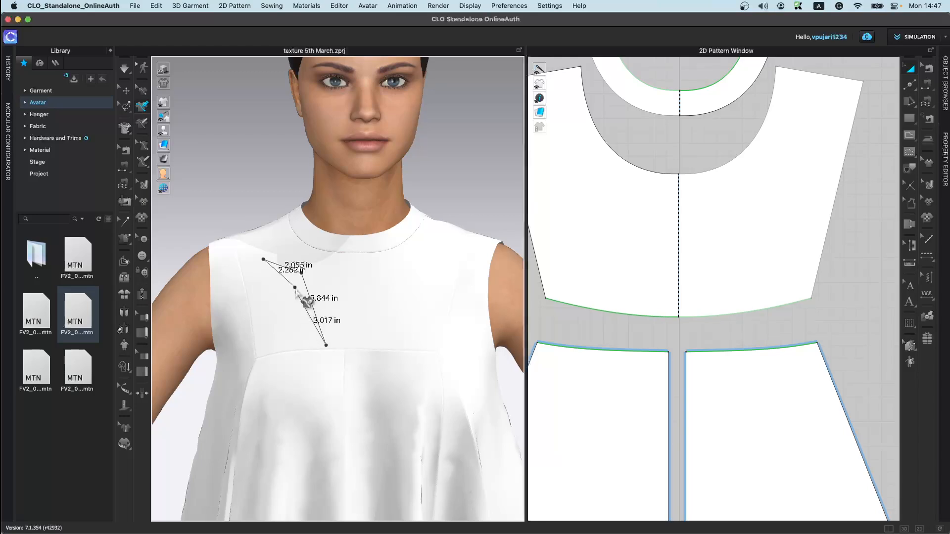
left_click(296, 292)
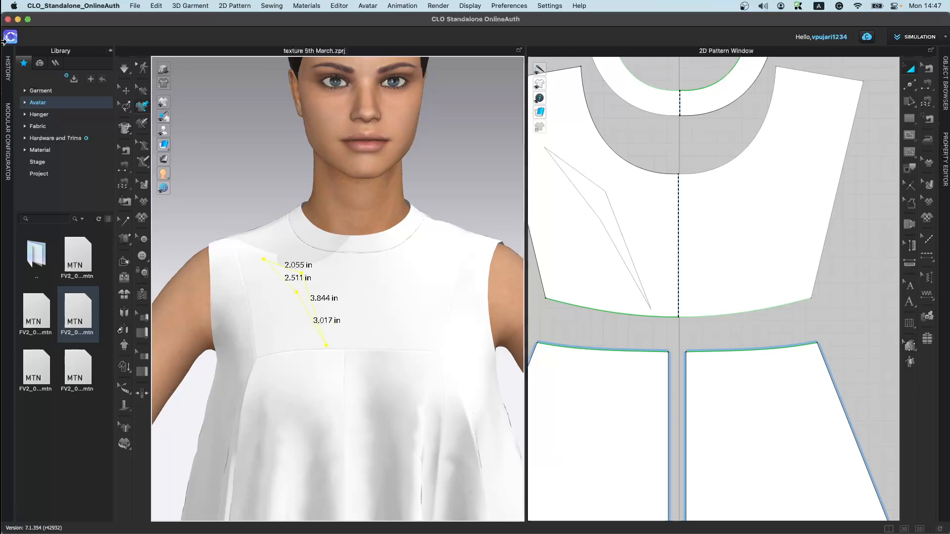
left_click(143, 90)
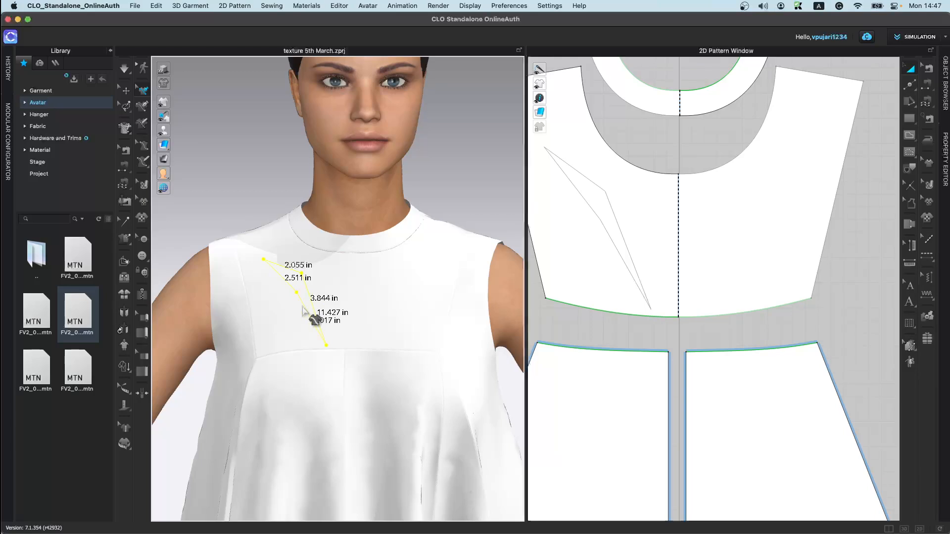
key("Delete")
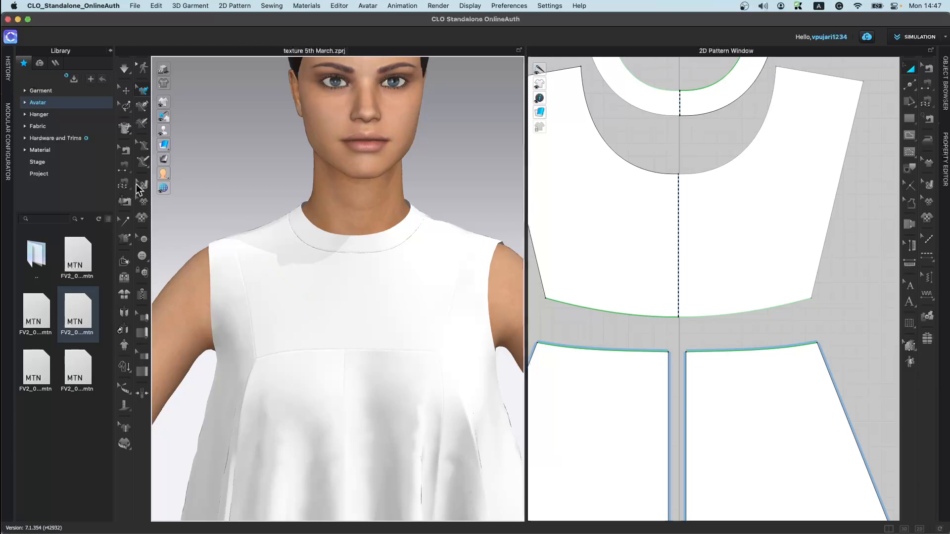
Step: Sketch freehand curves on the dress front and undo them
left_click(144, 125)
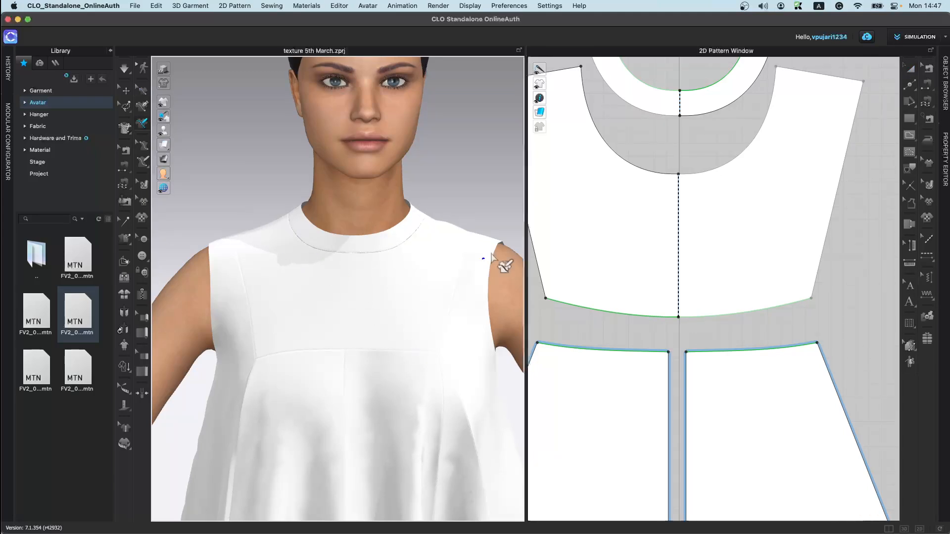
left_click(266, 318)
left_click_drag(391, 379, 361, 306)
key("super+z")
key("super+z")
key("super+z")
key("super+z")
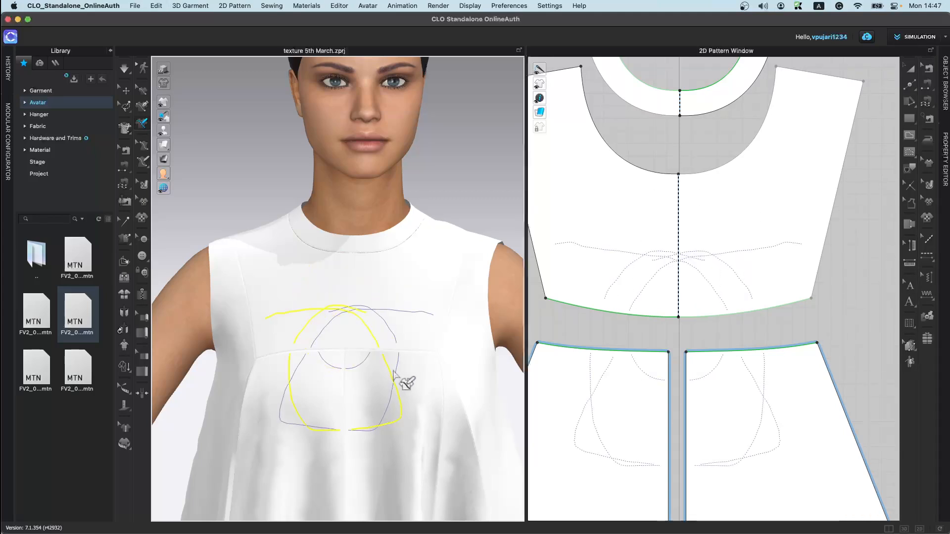
key("super+z")
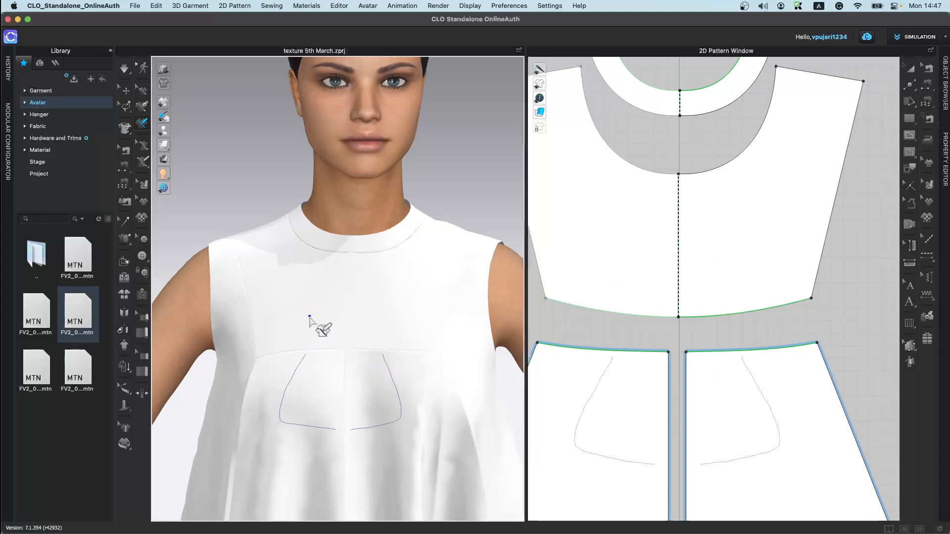
Step: Sketch a looping freehand curve across the dress's chest, mirrored symmetrically on both sides
mouse_move(252, 252)
left_mouse_down()
mouse_move(300, 261)
mouse_move(395, 313)
mouse_move(362, 424)
left_mouse_up()
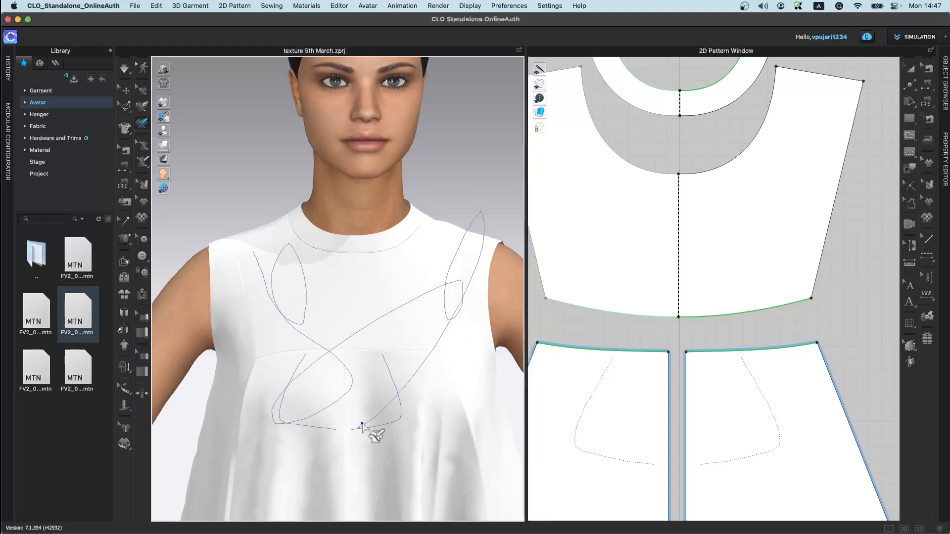
scroll(724, 388, "down", 5)
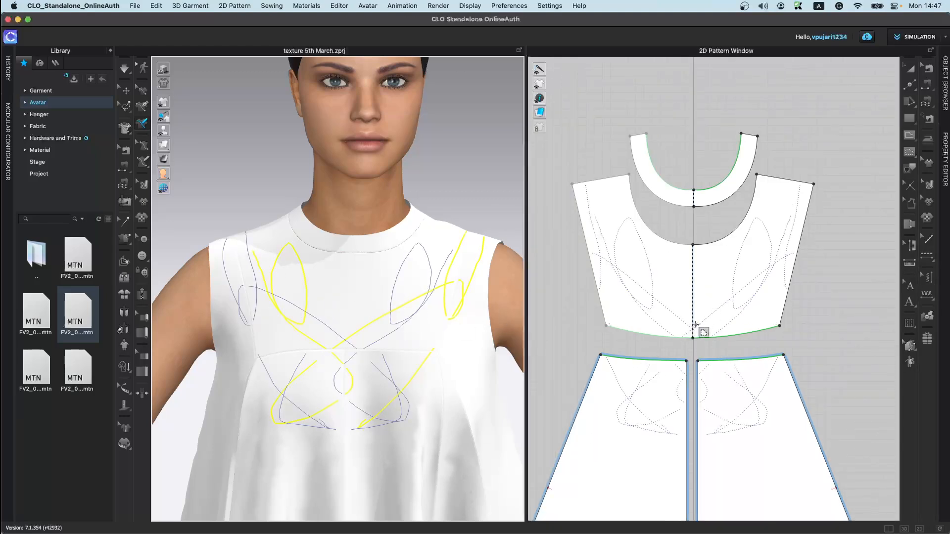
middle_click_drag(695, 325, 722, 282)
Step: Draw a curved line along the avatar's upper arm with the 3D Pen (Avatar) tool
left_click(142, 161)
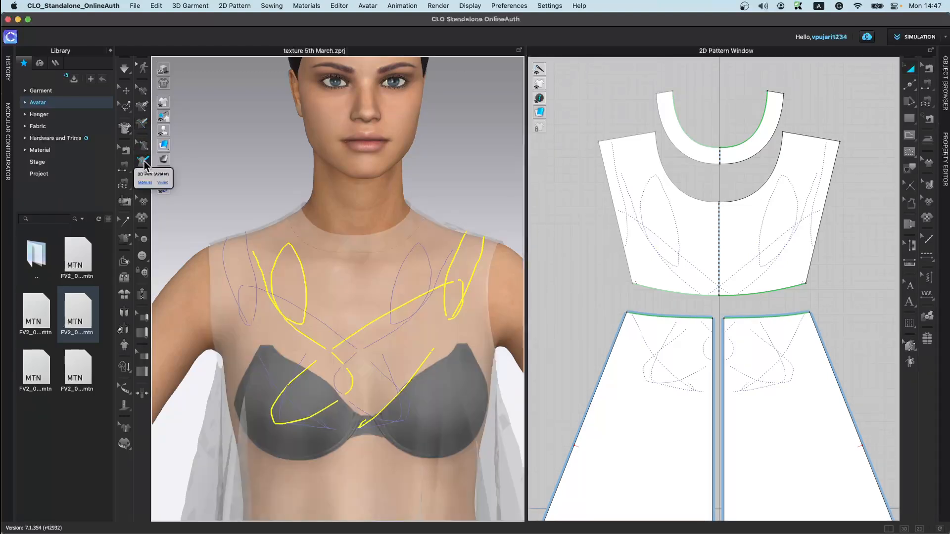
scroll(357, 313, "down", 2)
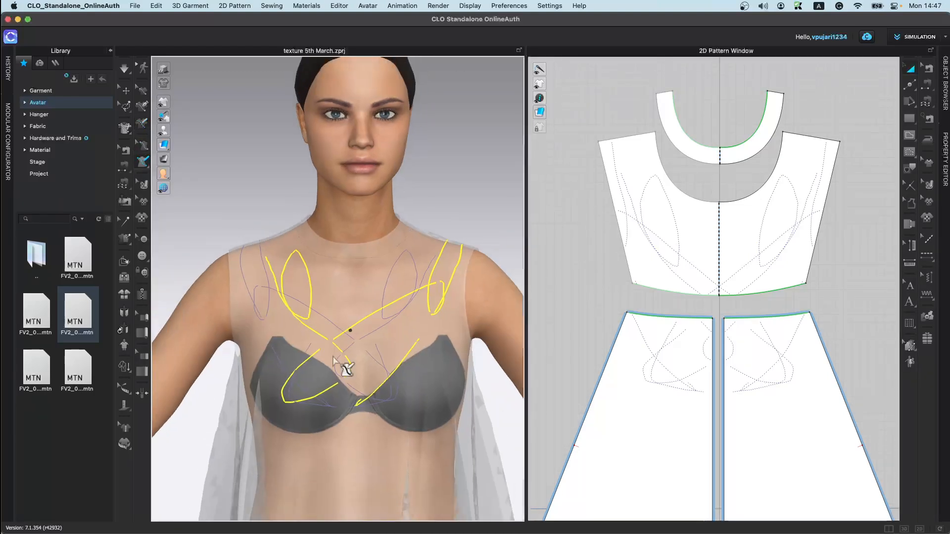
middle_click_drag(349, 338, 424, 245)
scroll(424, 244, "down", 1)
left_click(257, 260)
double_click(172, 372)
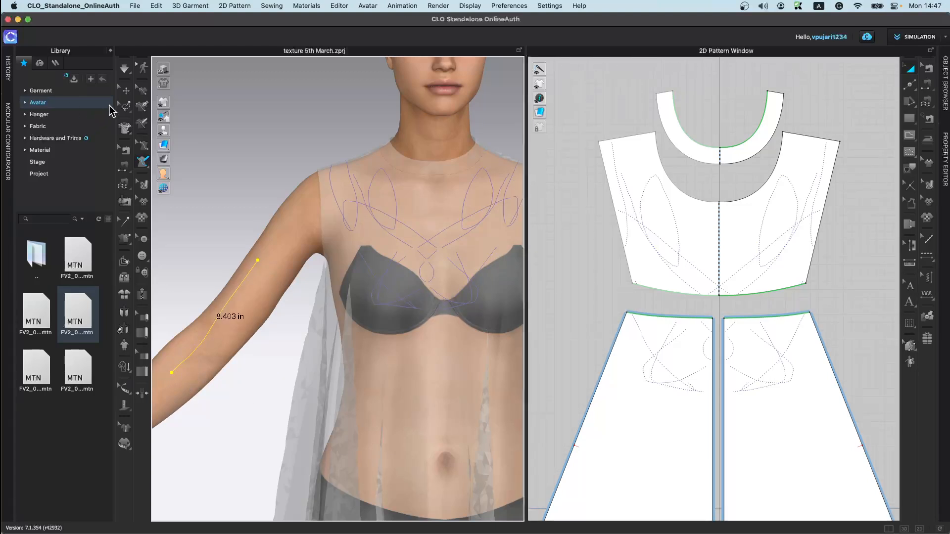
Step: Try to draw an avatar line around the upper arm that crosses the existing arm line
left_click(280, 233)
right_click_drag(283, 291, 332, 360)
left_click(287, 380)
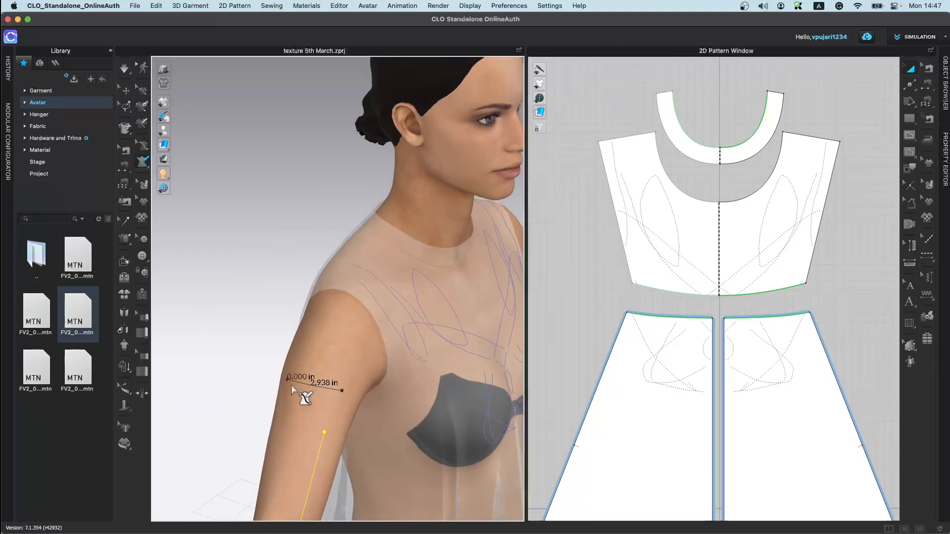
right_click_drag(299, 394, 244, 353)
scroll(244, 353, "down", 2)
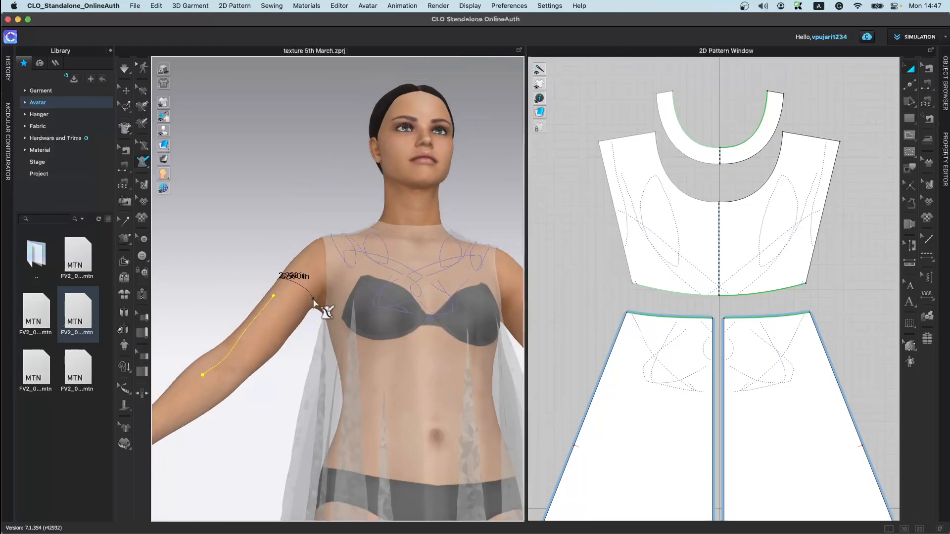
left_click(251, 342)
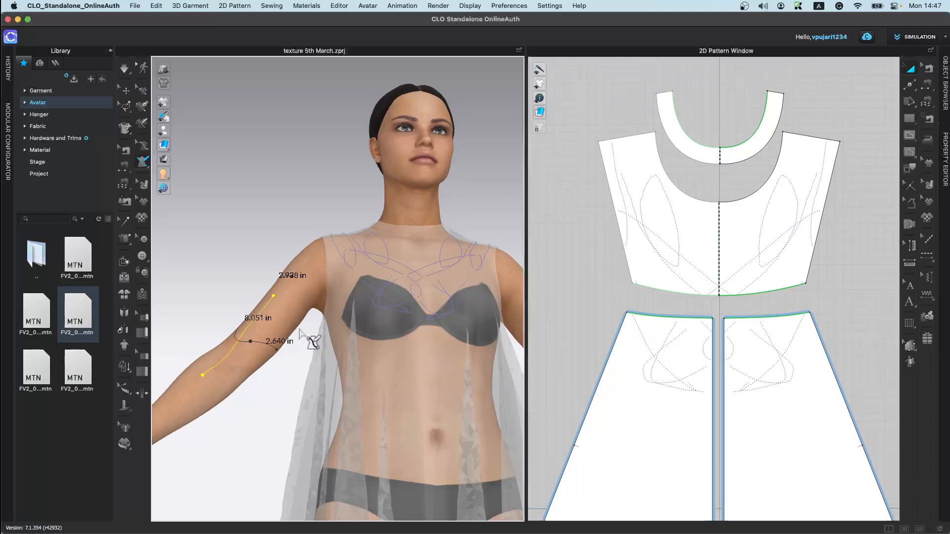
left_click(300, 312)
left_click(293, 280)
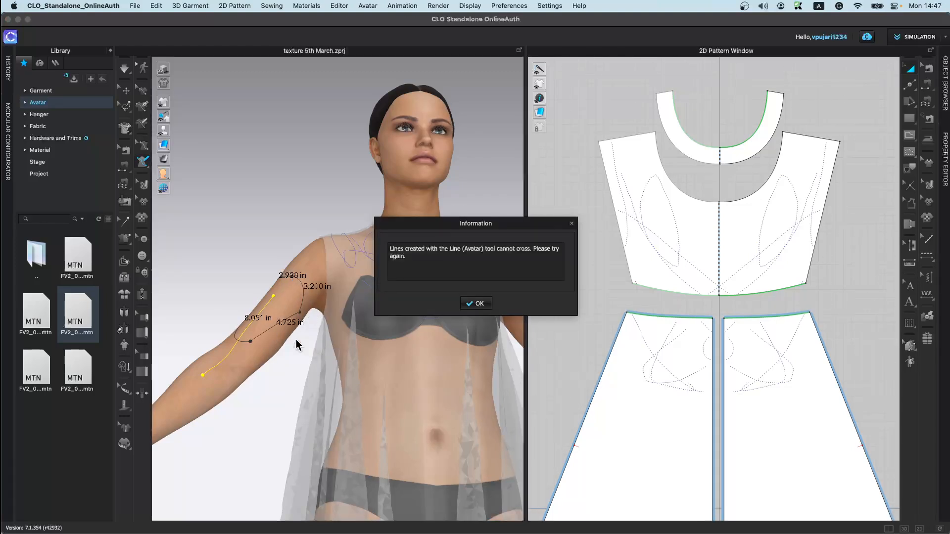
left_click(477, 307)
Step: Draw another avatar line running down the upper arm
right_click_drag(310, 364, 448, 349)
left_click(400, 270)
left_click(396, 365)
right_click_drag(401, 278, 178, 336)
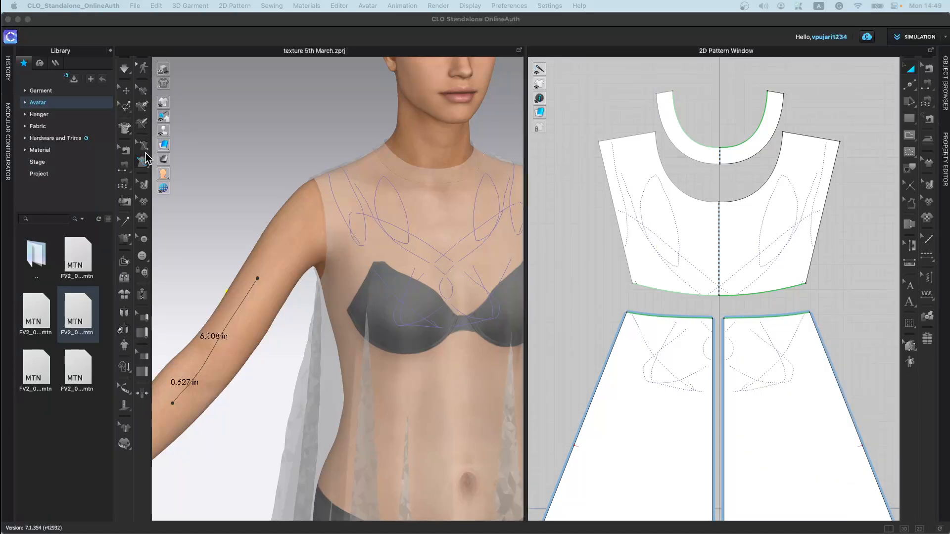
Step: Return to the garment, select all patterns and open the fabric's properties in the Object Browser
left_click(145, 185)
scroll(438, 326, "down", 3)
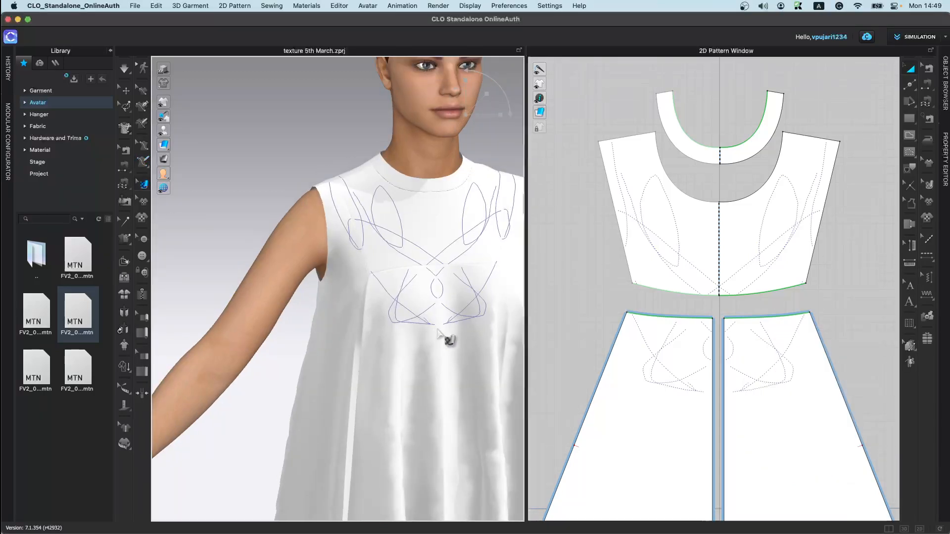
middle_click_drag(440, 329, 324, 240)
left_click(946, 178)
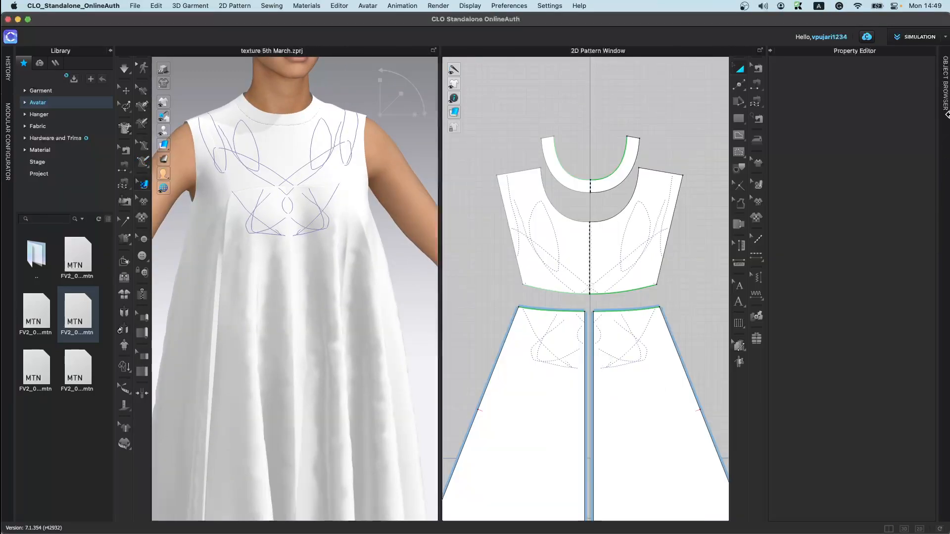
left_click(946, 119)
left_click(887, 121)
key("super+a")
scroll(909, 381, "down", 5)
Step: Load chair.png from the 3D Fashion folder as the texture of the main fabric
left_click(901, 370)
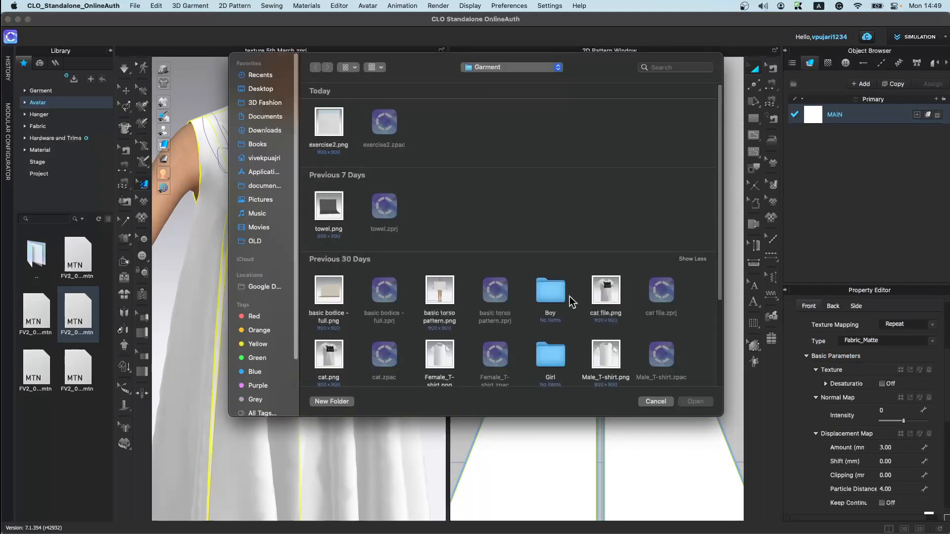
scroll(586, 301, "down", 5)
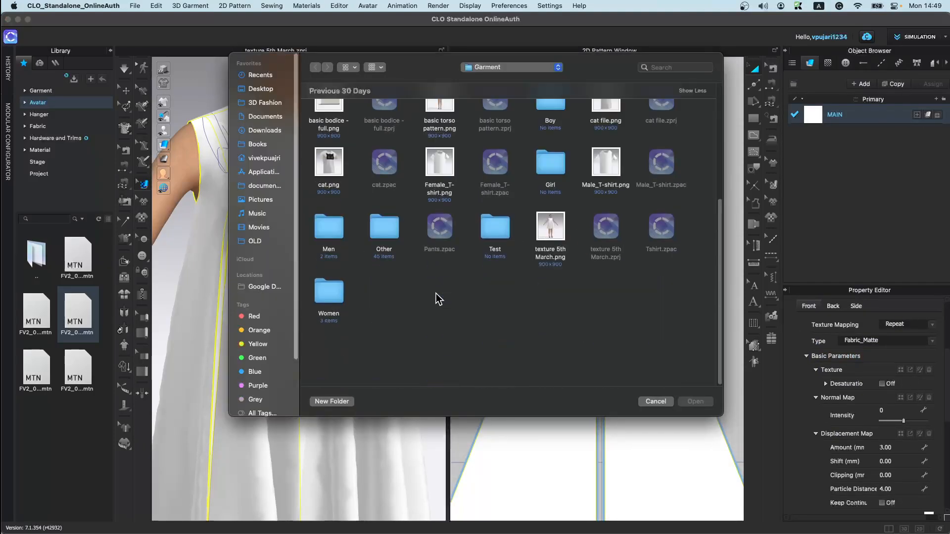
left_click(263, 103)
scroll(515, 232, "down", 5)
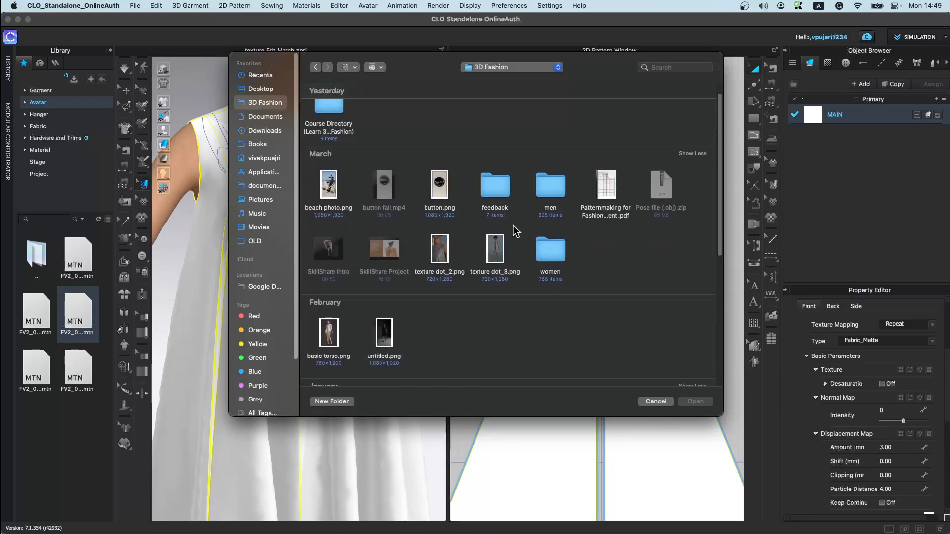
scroll(536, 221, "down", 5)
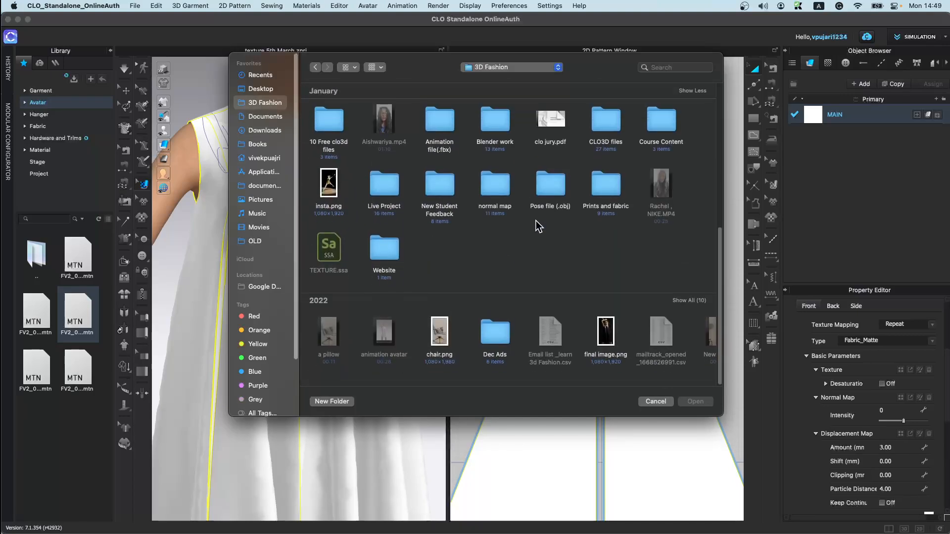
left_click(440, 341)
left_click(690, 402)
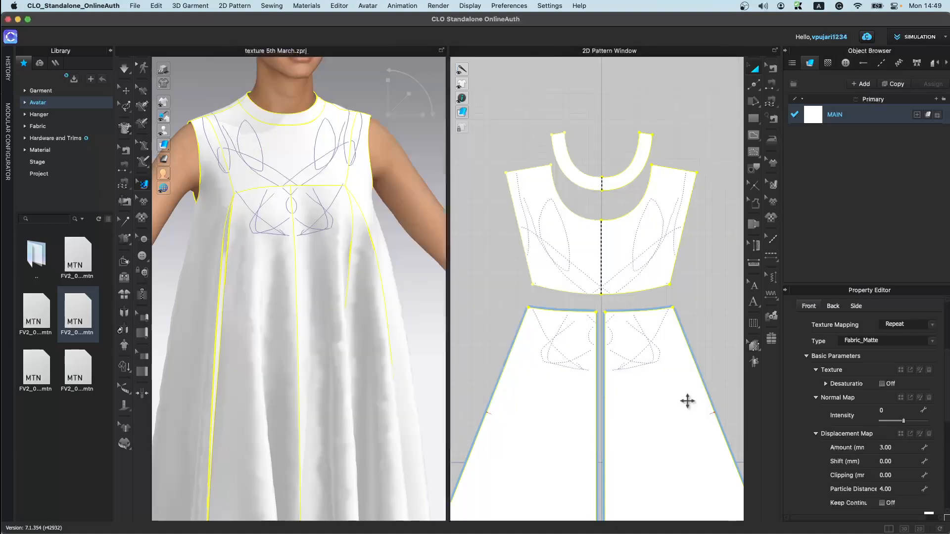
Step: Scale and rotate the chair texture on the dress with the texture transformation gizmo
scroll(286, 322, "down", 4)
right_click_drag(294, 379, 257, 371)
scroll(339, 305, "up", 4)
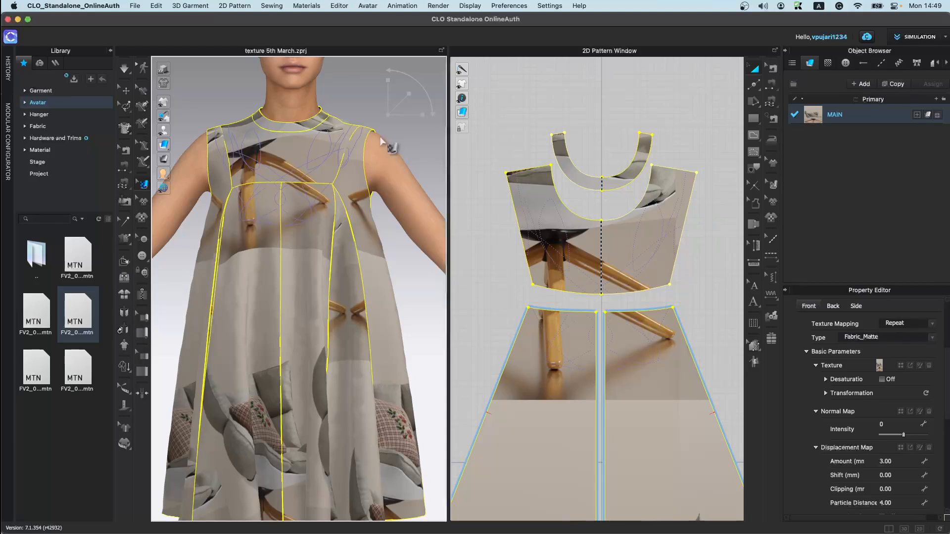
left_click(283, 185)
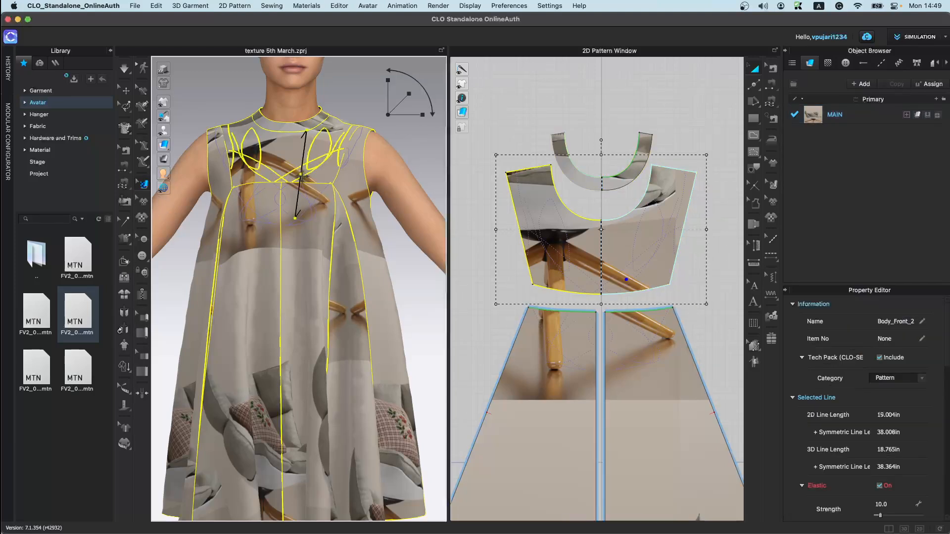
mouse_move(409, 99)
left_mouse_down()
mouse_move(390, 122)
mouse_move(406, 97)
left_mouse_up()
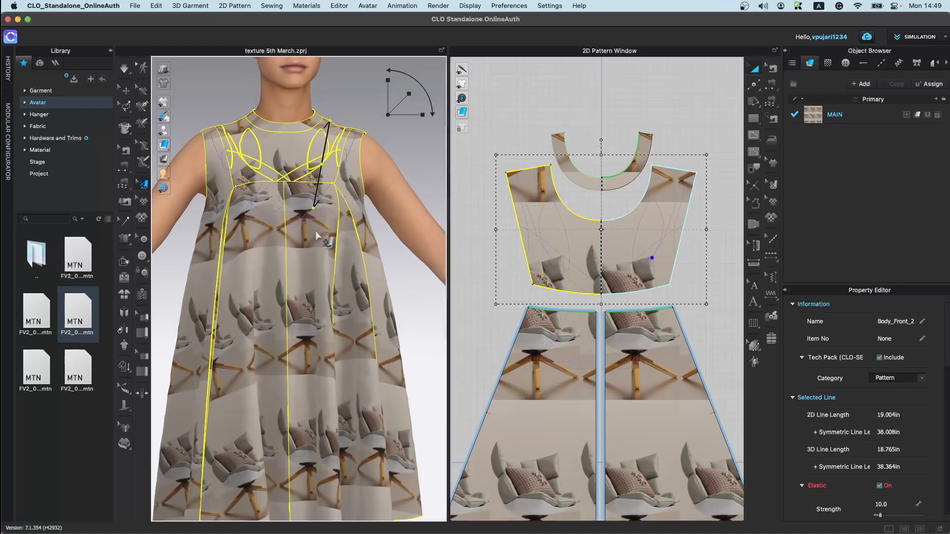
scroll(324, 268, "up", 5)
mouse_move(399, 118)
left_mouse_down()
mouse_move(392, 124)
mouse_move(403, 115)
left_mouse_up()
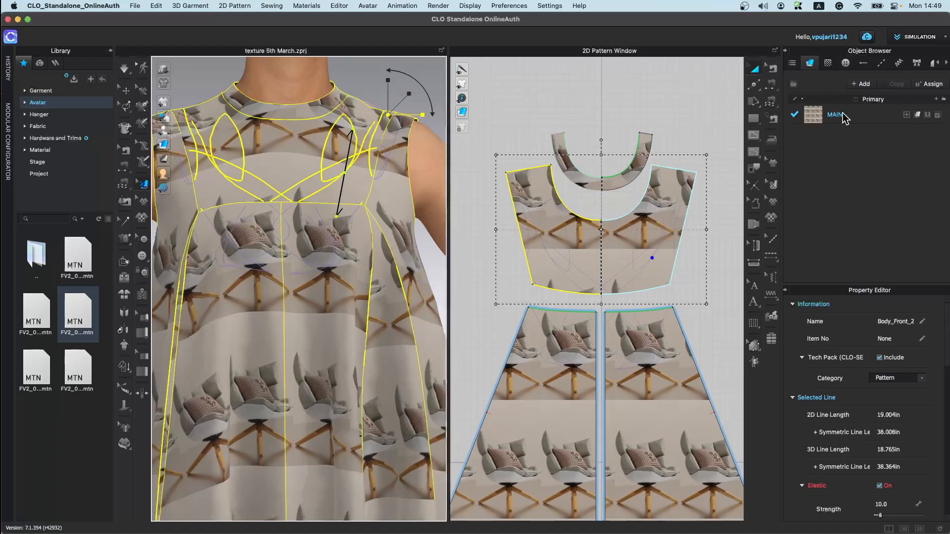
Step: Add a new fabric and load texture dot_2.png from the 3D Fashion folder as its texture
left_click(871, 84)
left_click(900, 370)
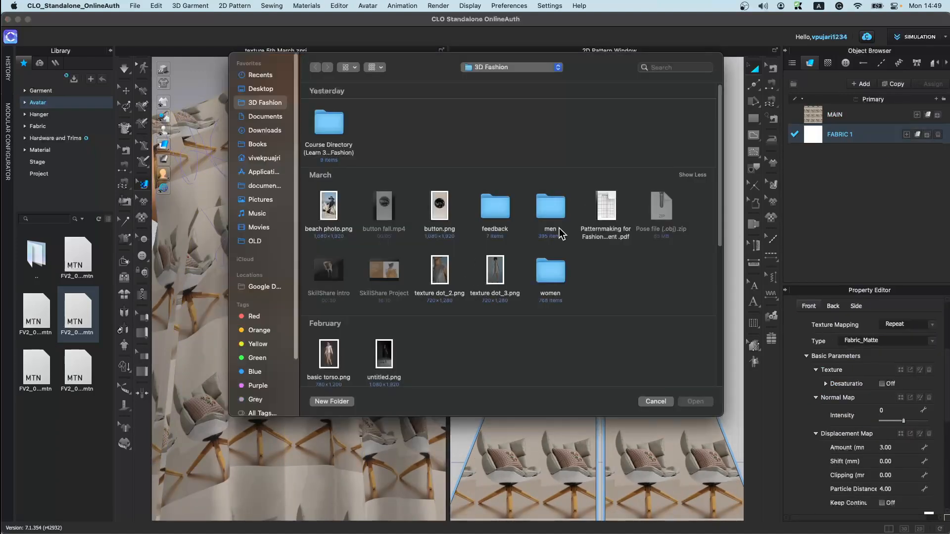
left_click(439, 277)
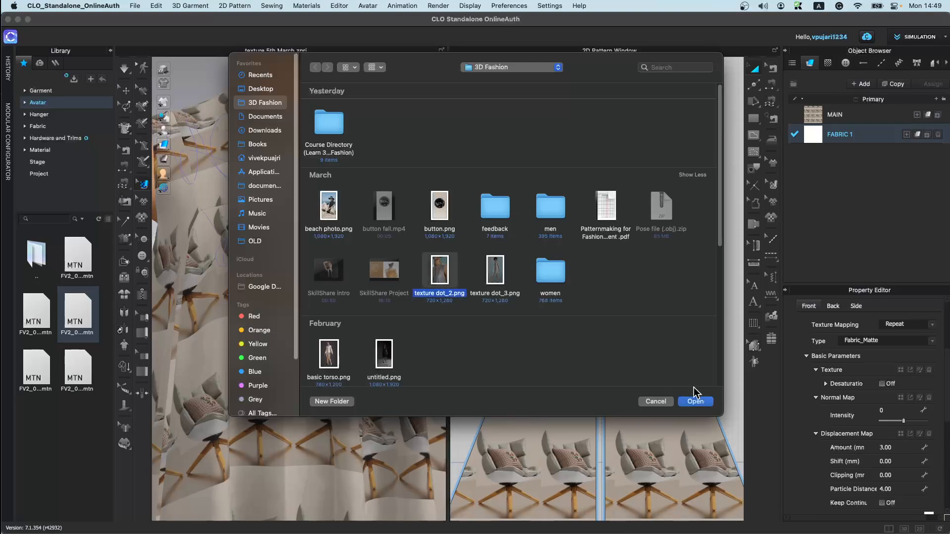
left_click(695, 401)
Step: Apply the new fabric to the left front skirt panel and adjust the textures' scale and rotation with the gizmo
left_click_drag(840, 136, 573, 378)
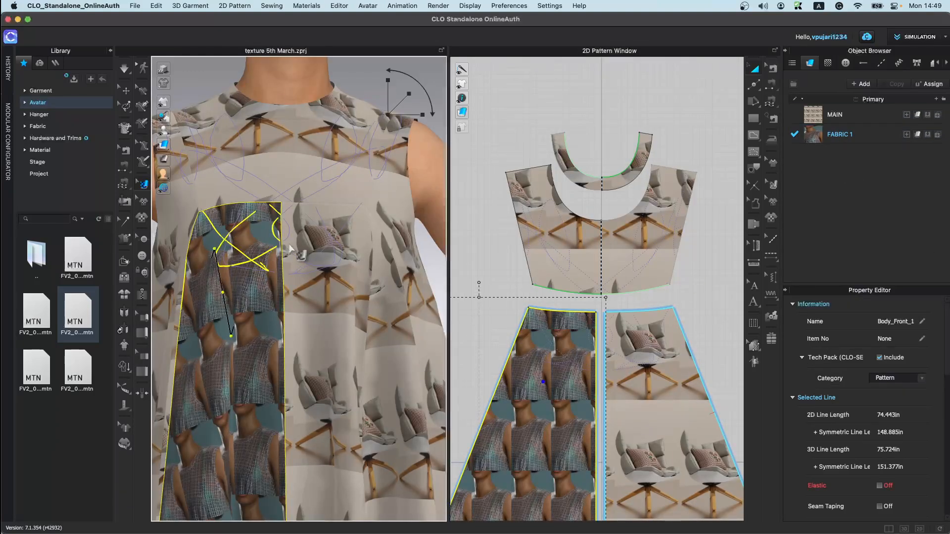
left_click_drag(409, 93, 416, 87)
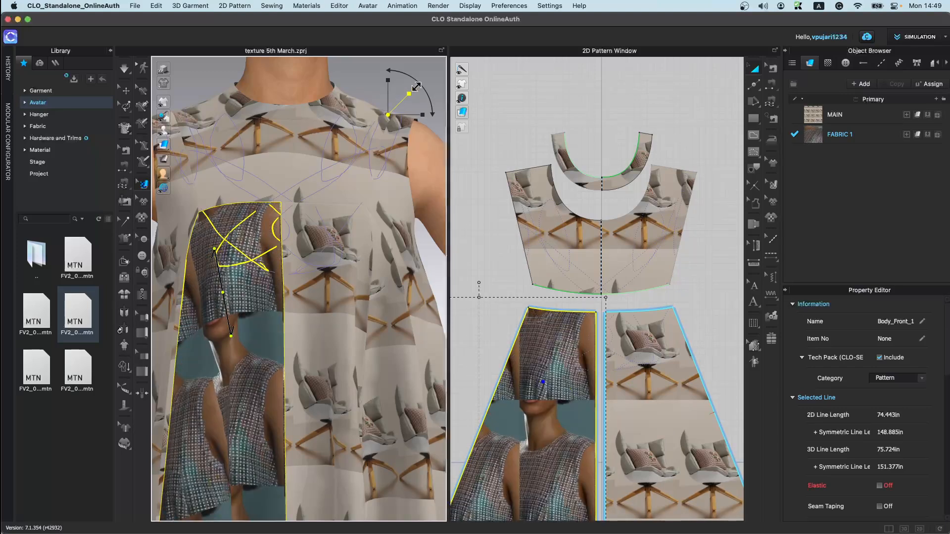
mouse_move(401, 92)
left_mouse_down()
mouse_move(412, 84)
mouse_move(403, 102)
mouse_move(409, 96)
left_mouse_up()
left_click(357, 276)
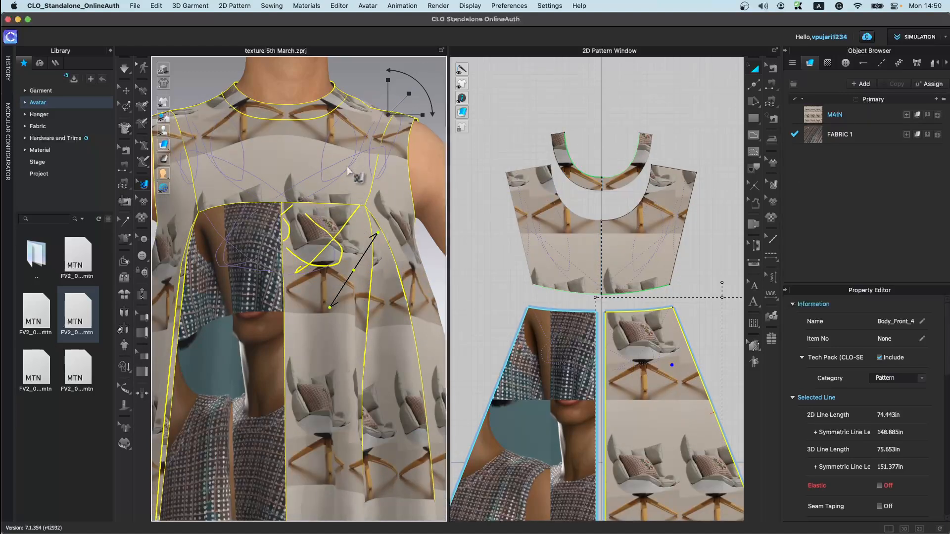
left_click_drag(430, 84, 404, 95)
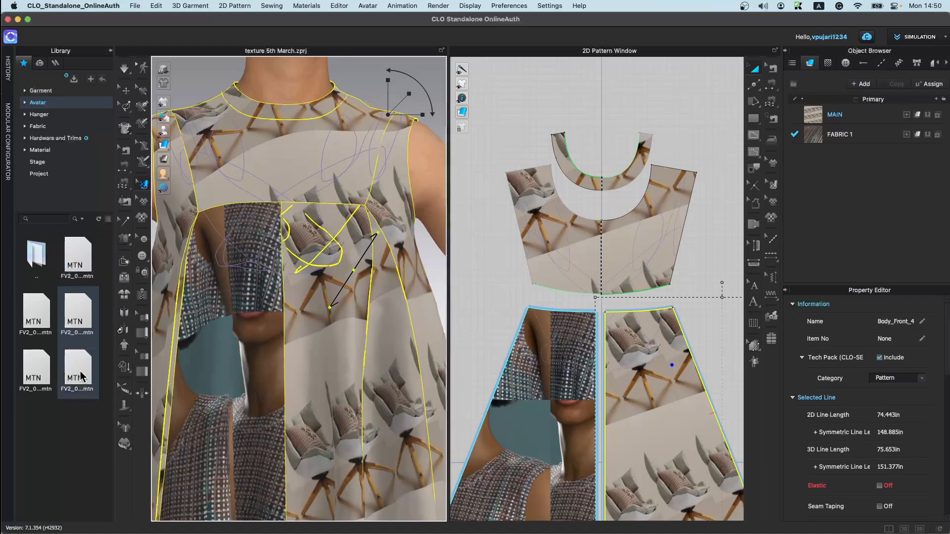
Step: Reopen the texture 5th March project from the Garment library, loading garment and avatar
left_click(41, 91)
scroll(78, 459, "down", 5)
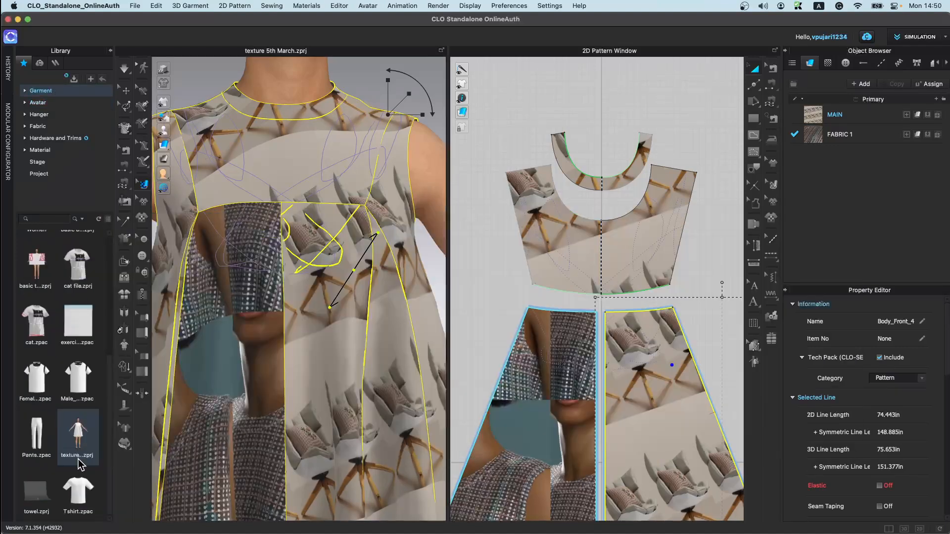
double_click(79, 460)
left_click(477, 303)
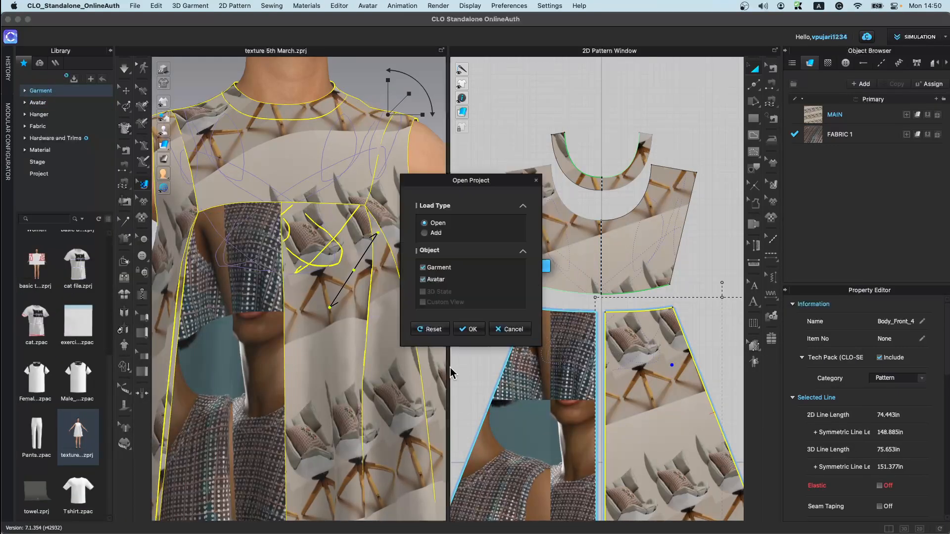
left_click(469, 330)
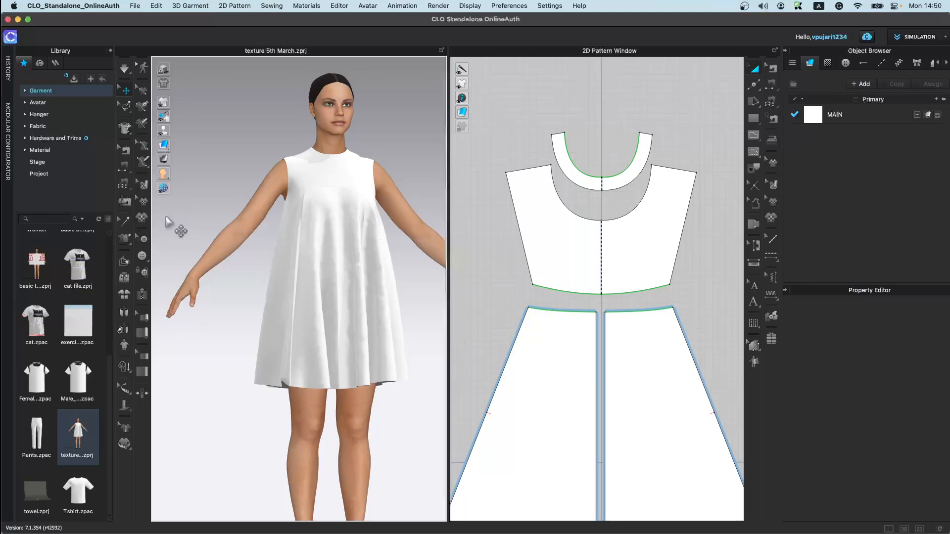
Step: Add graphic 1.jpg from the Cat folder to the front bodice at 10.668 in width and height
left_click(147, 232)
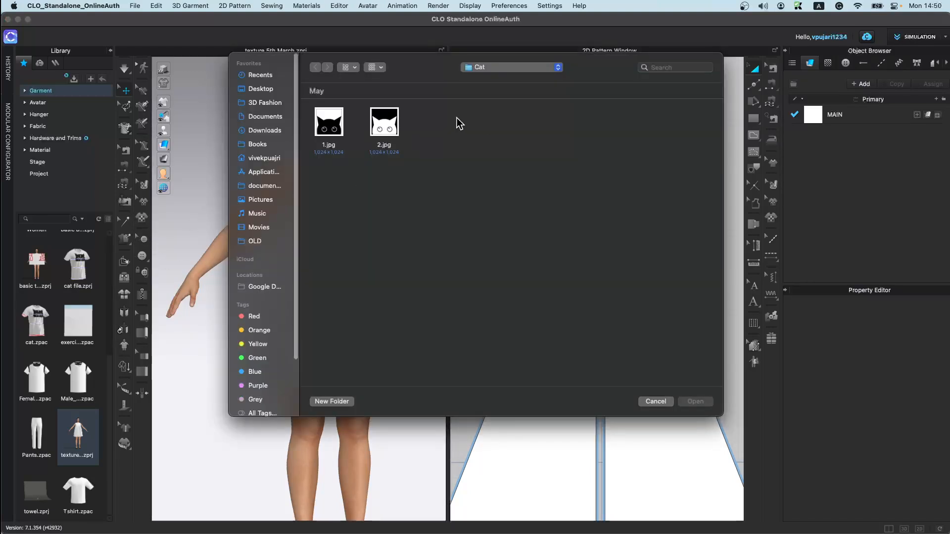
left_click(335, 129)
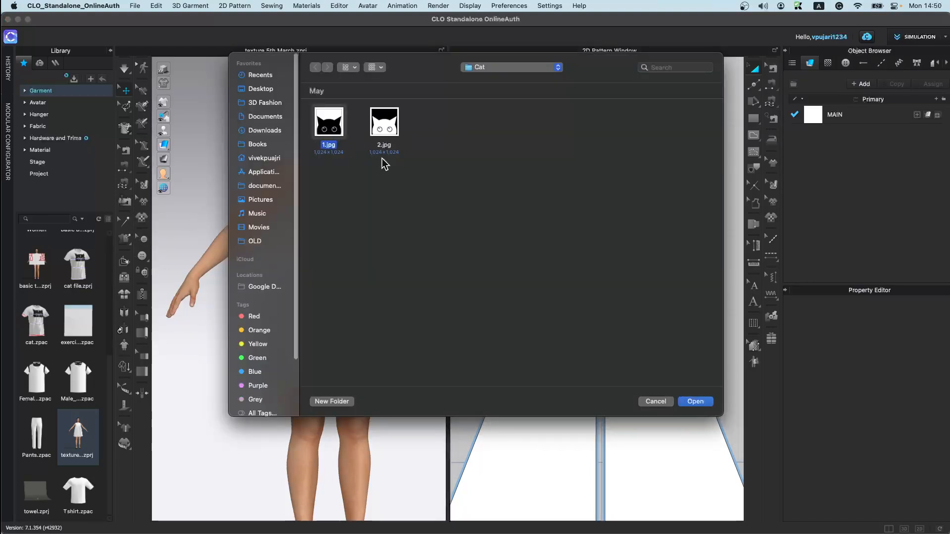
left_click(695, 402)
left_click(344, 198)
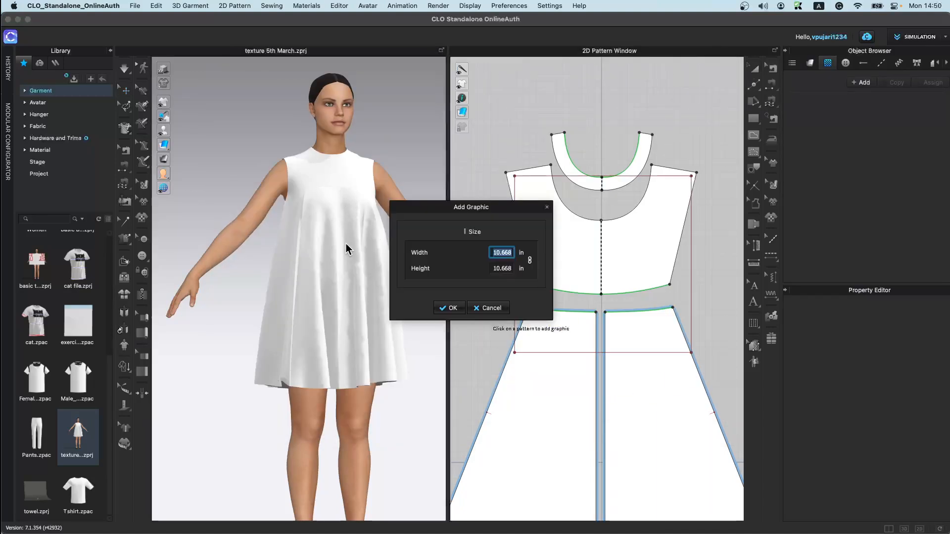
left_click(459, 307)
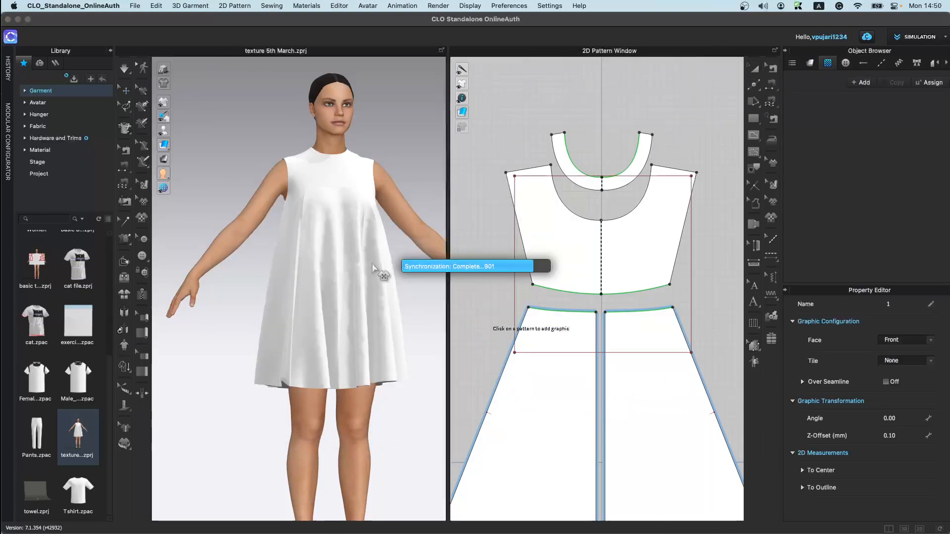
Step: Shrink the cat graphic on the front bodice with the Transform Graphic tool
right_click_drag(375, 270, 345, 325)
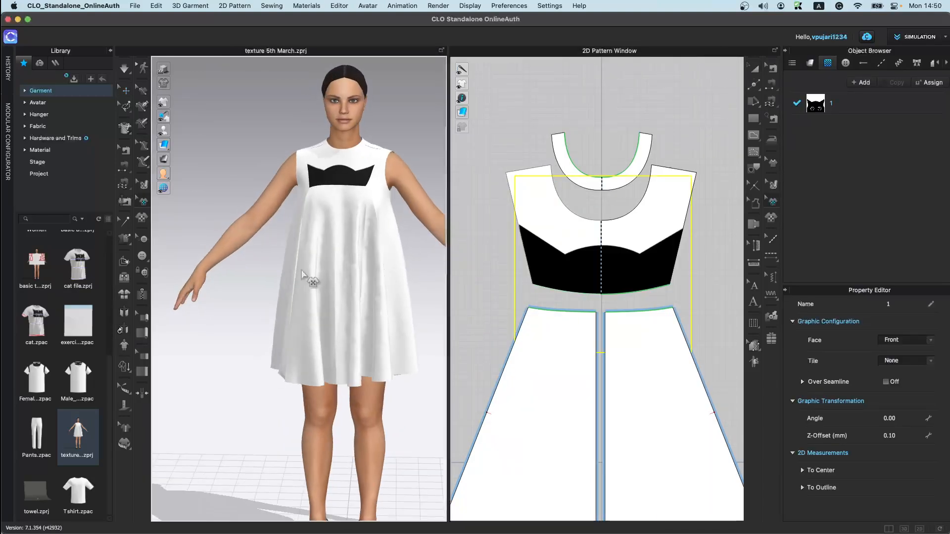
left_click(144, 202)
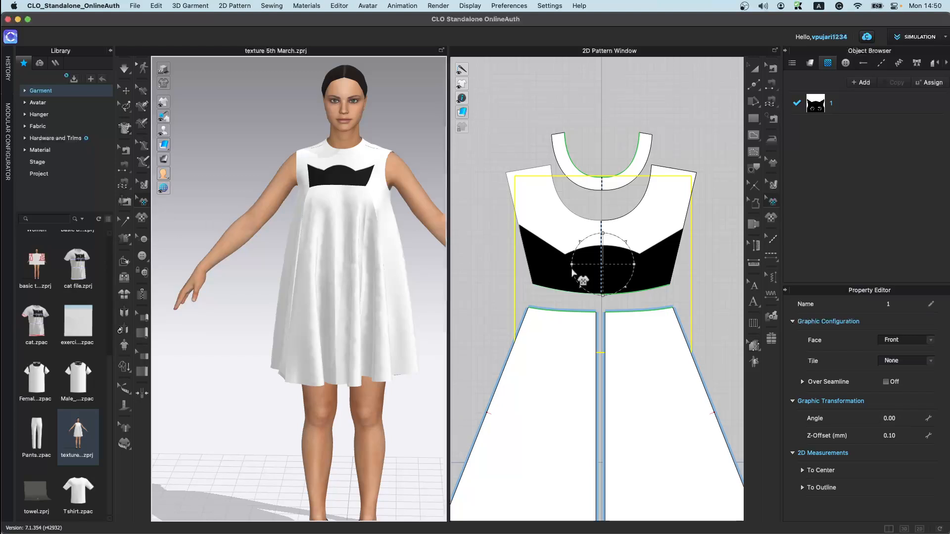
left_click(353, 182)
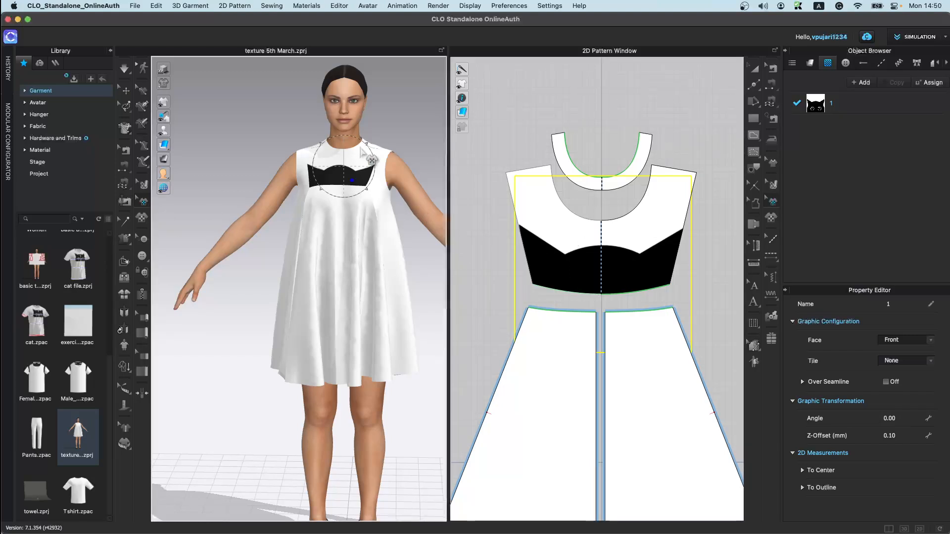
scroll(368, 183, "up", 3)
middle_click_drag(368, 183, 305, 364)
scroll(305, 365, "up", 4)
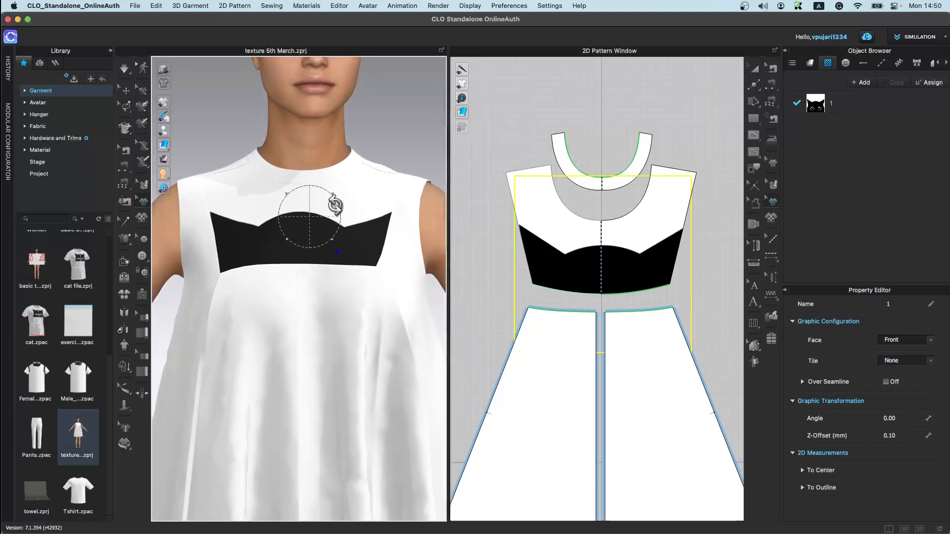
left_click_drag(334, 194, 318, 205)
left_click_drag(322, 252, 329, 232)
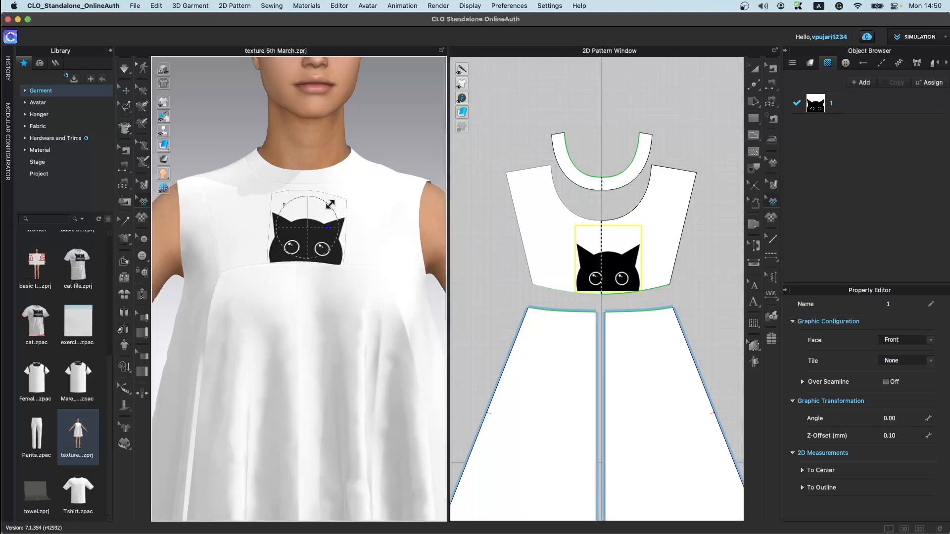
Step: Rotate the cat graphic to an angle of about 4.58
scroll(302, 272, "up", 5)
mouse_move(335, 170)
left_mouse_down()
mouse_move(340, 161)
mouse_move(334, 170)
left_mouse_up()
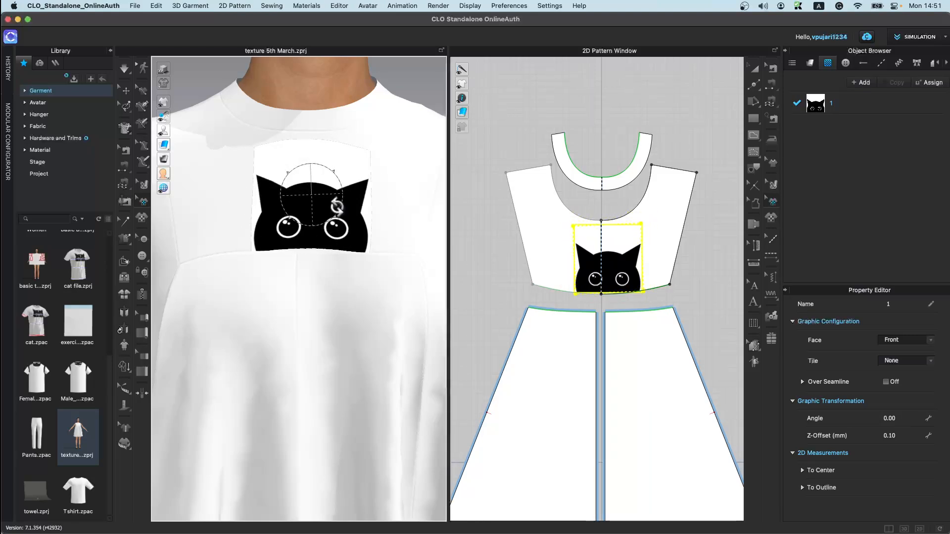
mouse_move(337, 207)
left_mouse_down()
mouse_move(340, 199)
mouse_move(342, 225)
left_mouse_up()
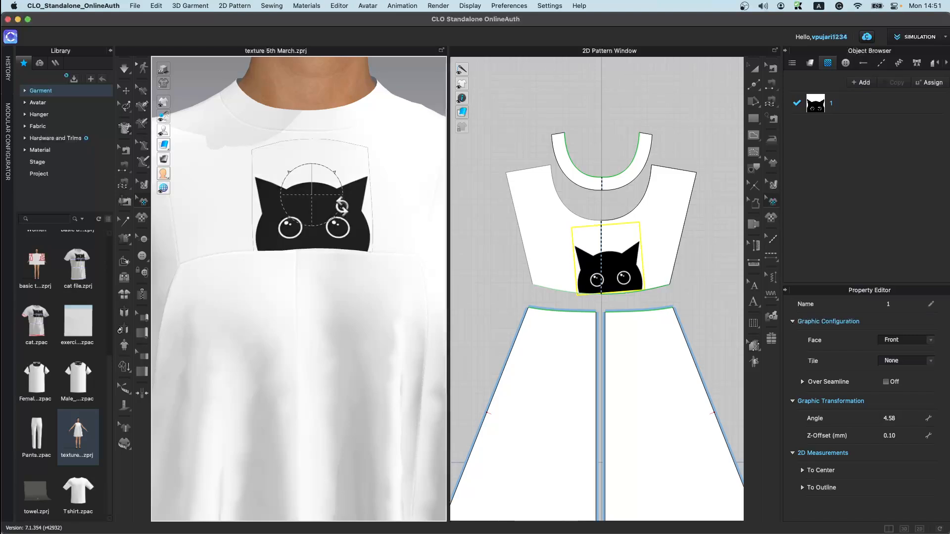
Step: Enlarge the cat graphic across the front bodice
scroll(334, 275, "up", 4)
scroll(322, 286, "down", 3)
mouse_move(333, 161)
left_mouse_down()
mouse_move(373, 140)
mouse_move(345, 184)
mouse_move(349, 169)
left_mouse_up()
left_click(352, 273)
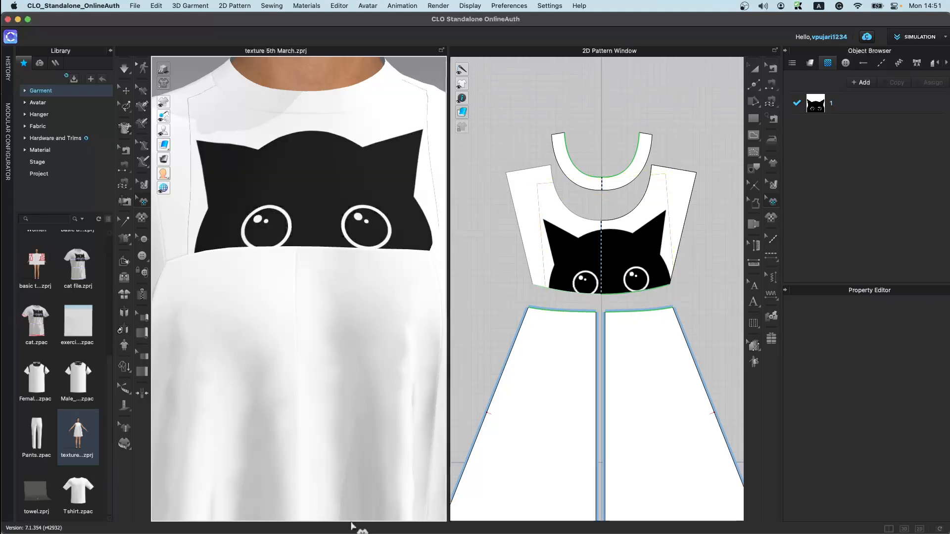
scroll(328, 424, "down", 8)
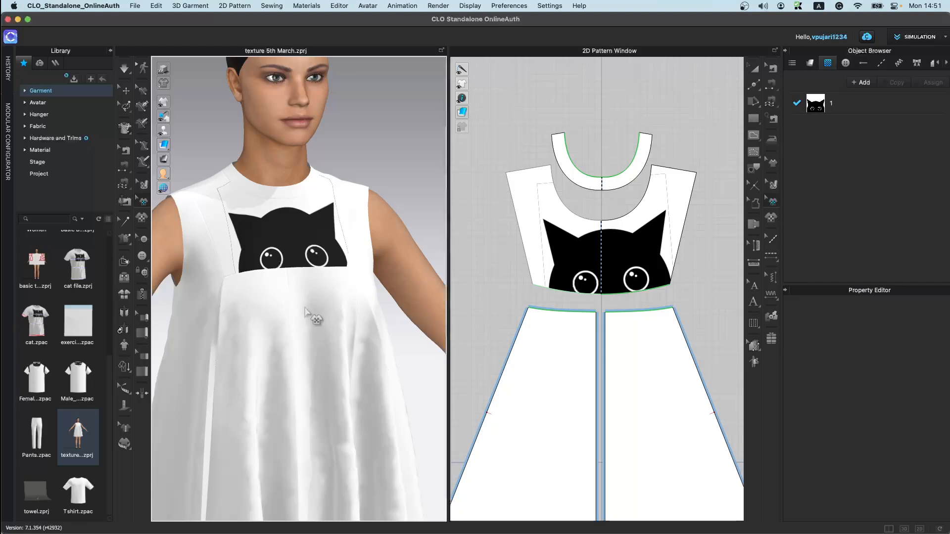
scroll(310, 305, "down", 3)
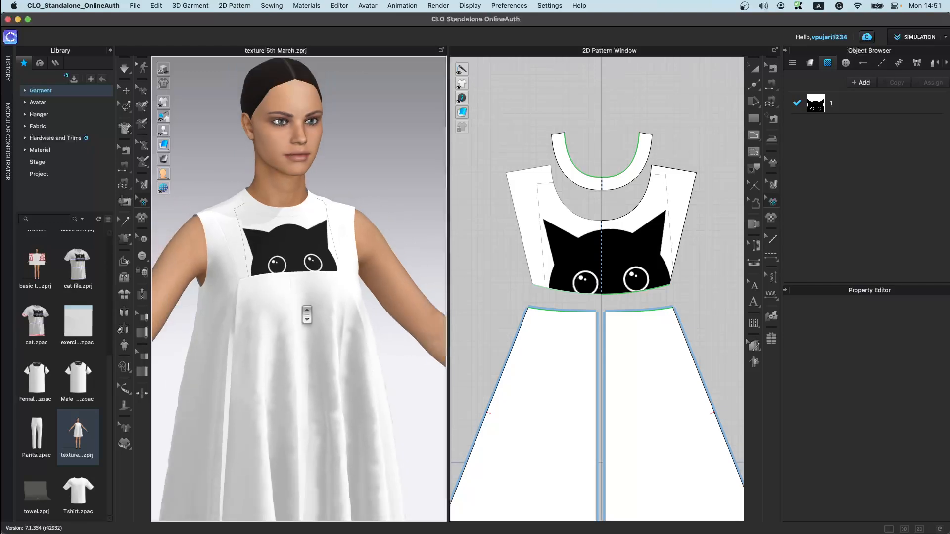
Step: Delete the cat graphic from the front bodice
left_click(304, 253)
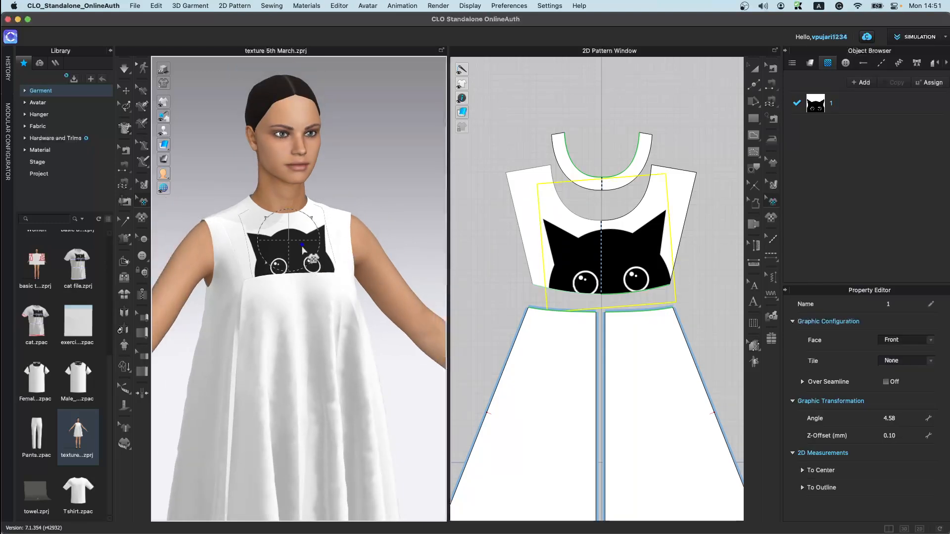
key("Delete")
right_click_drag(294, 323, 246, 317)
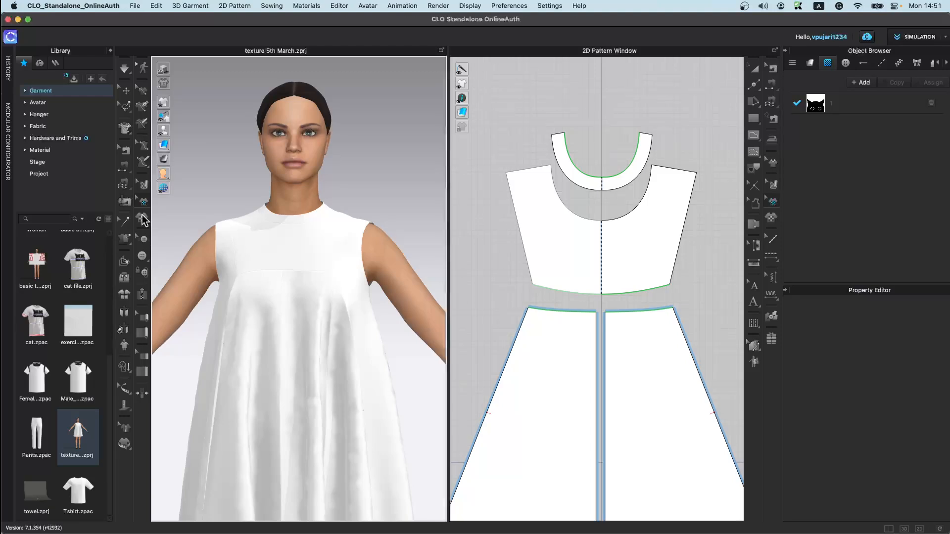
Step: Place three buttons down the centre front of the skirt with the Button tool
left_click(144, 257)
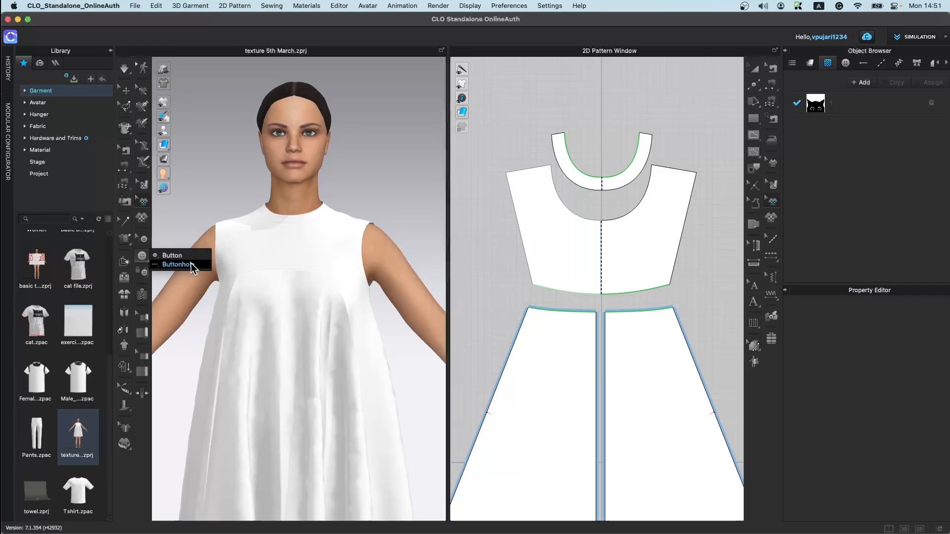
middle_click_drag(608, 375, 606, 261)
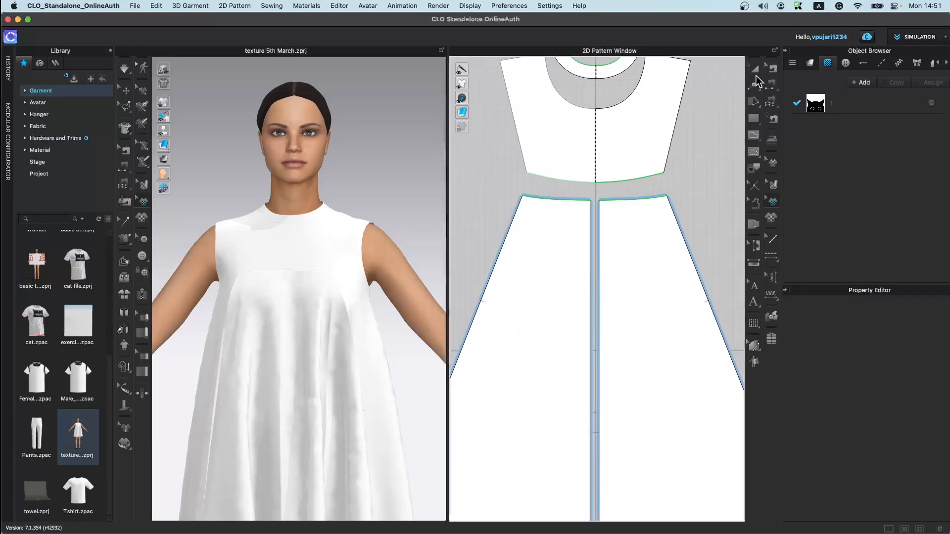
left_click(773, 68)
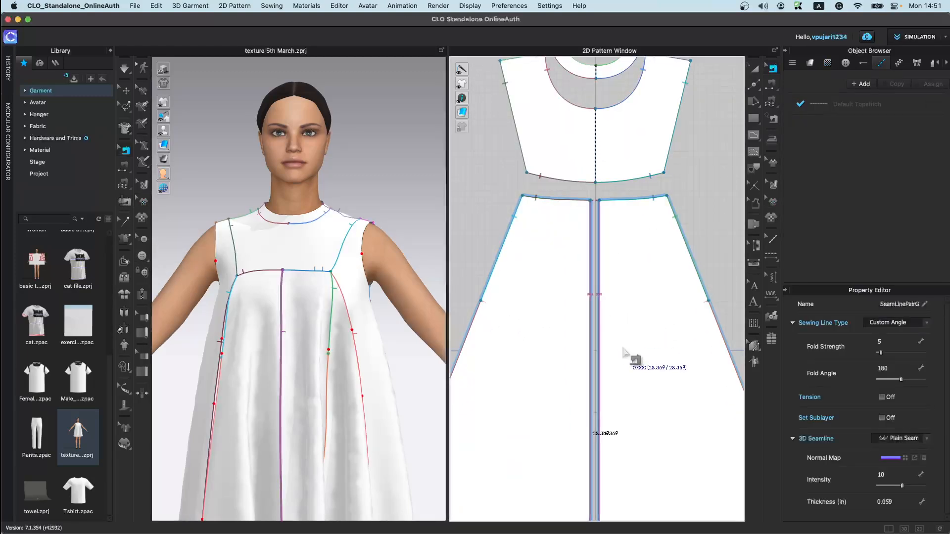
scroll(191, 383, "up", 3)
key("space")
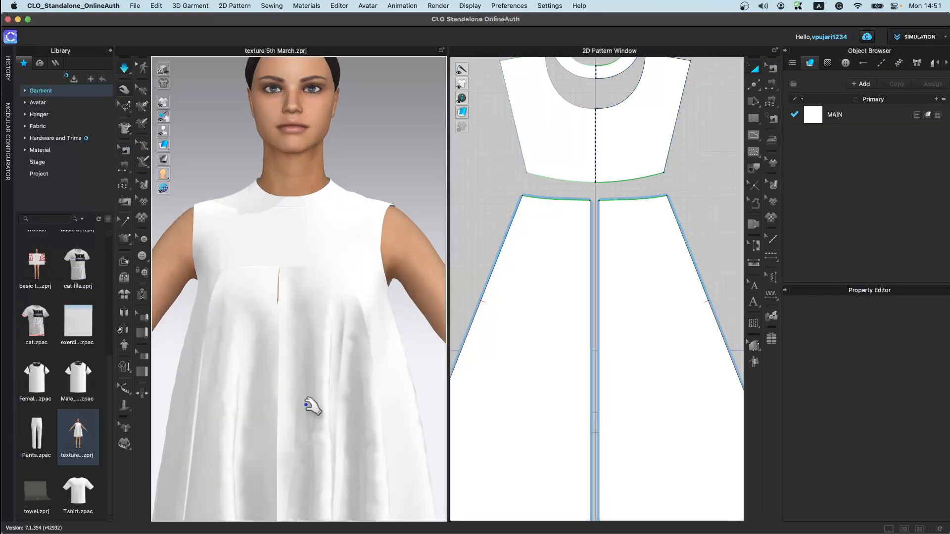
left_click(303, 403)
scroll(291, 415, "up", 3)
scroll(292, 415, "up", 2)
middle_click_drag(292, 415, 323, 297)
scroll(321, 316, "up", 3)
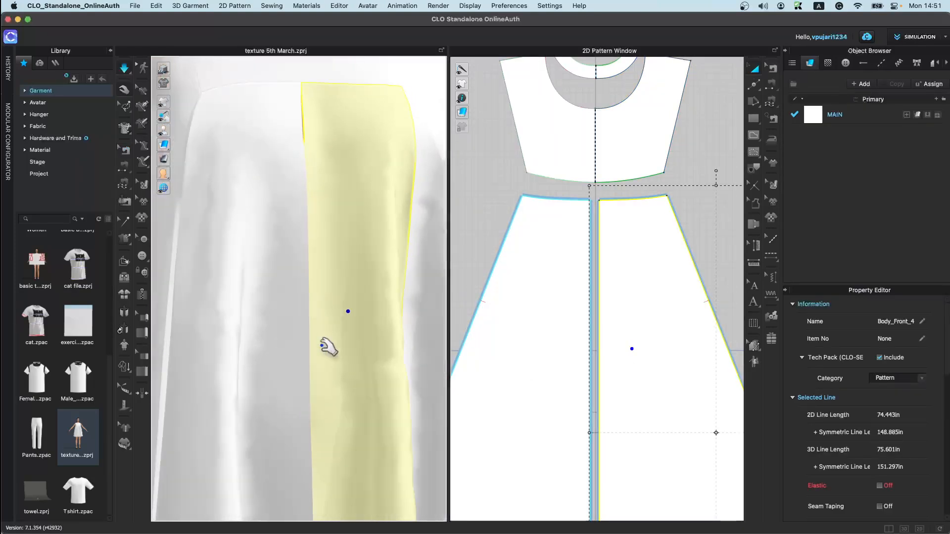
scroll(312, 317, "up", 3)
left_click(142, 258)
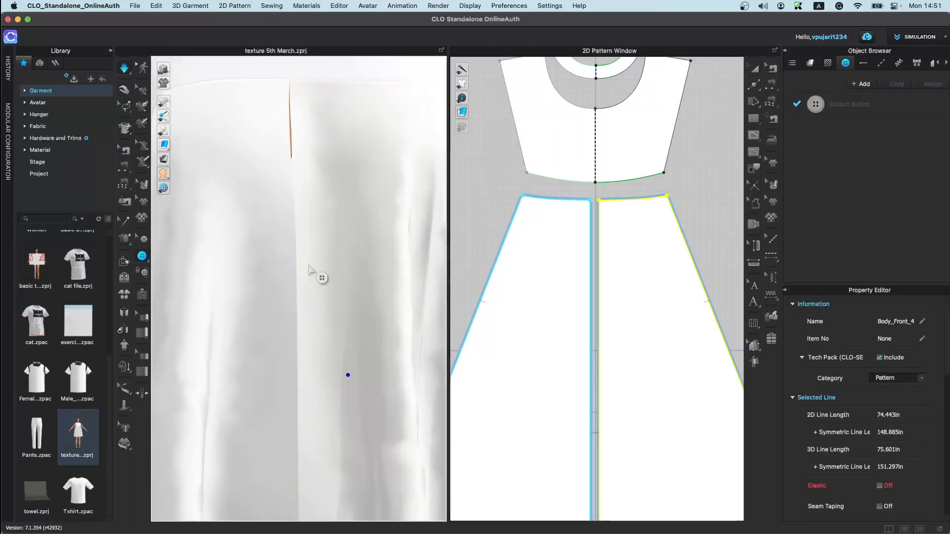
left_click(265, 316)
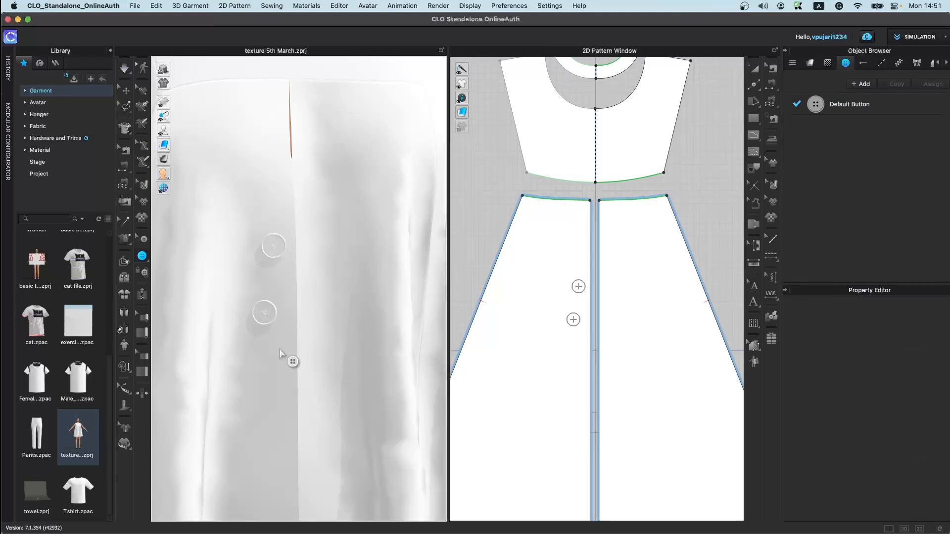
key("super+z")
left_click(277, 317)
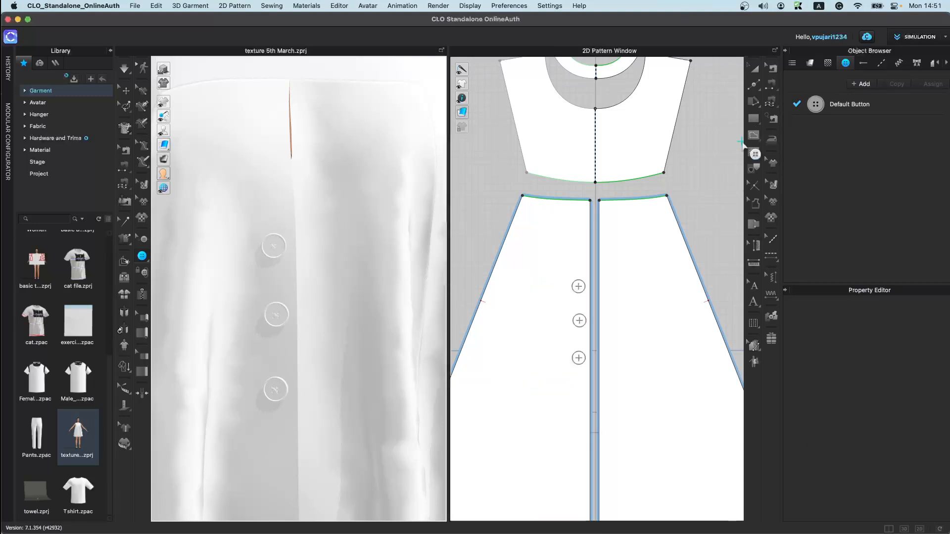
left_click(751, 132)
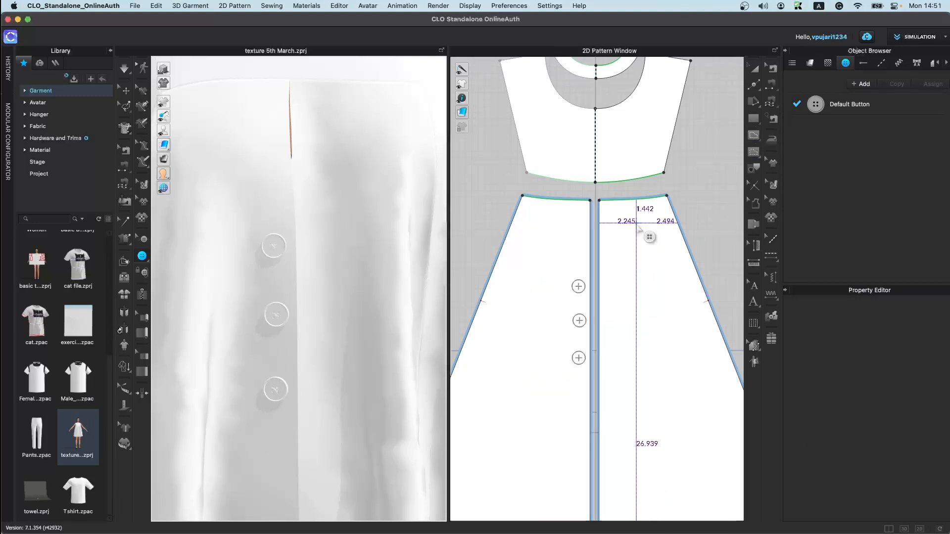
left_click(753, 139)
left_click(638, 339)
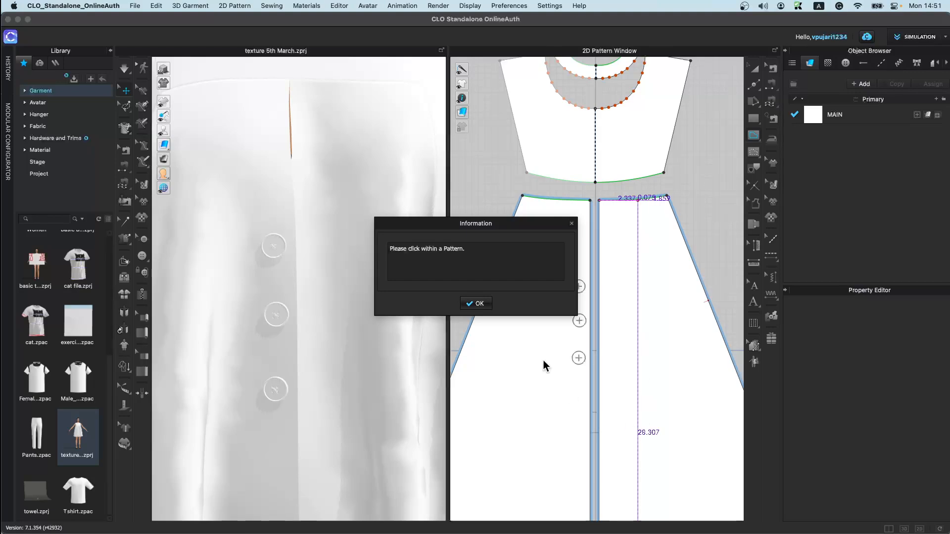
left_click(478, 305)
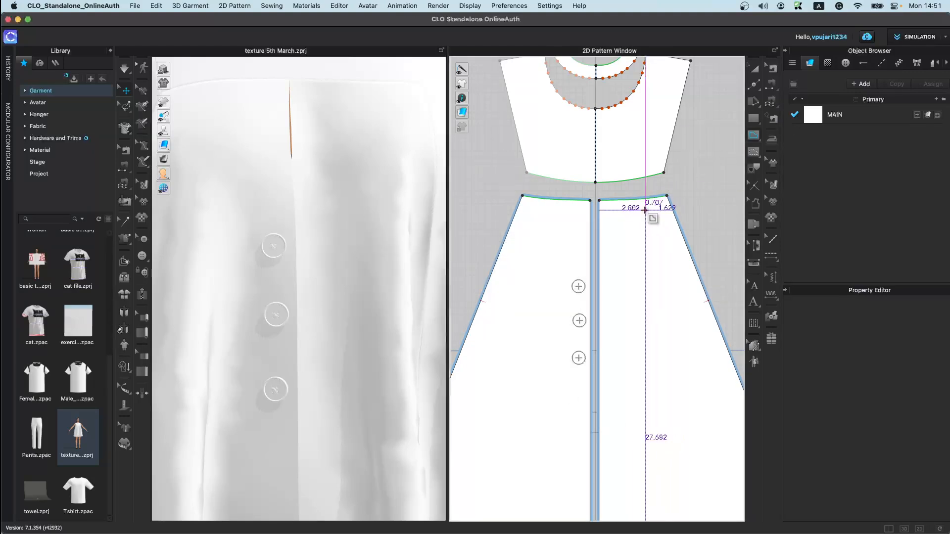
left_click(634, 200)
double_click(639, 422)
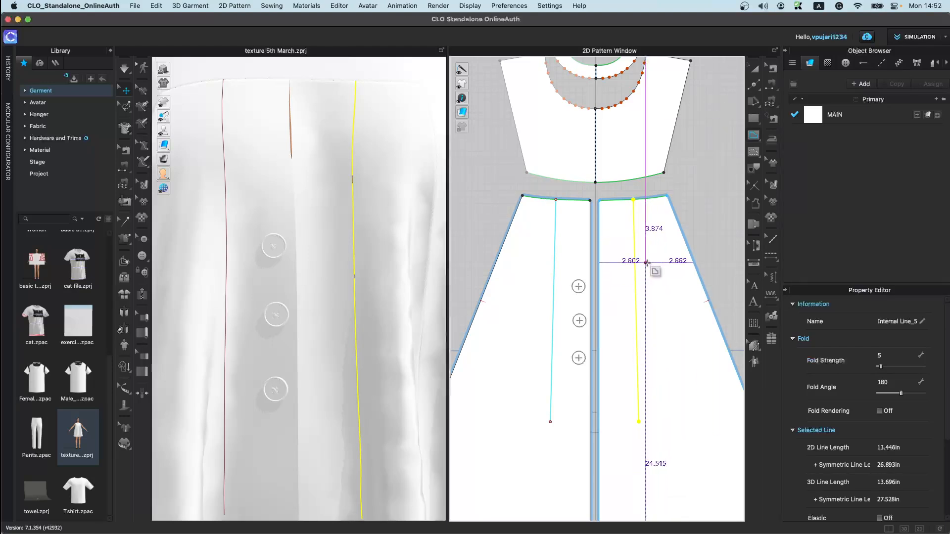
left_click(755, 69)
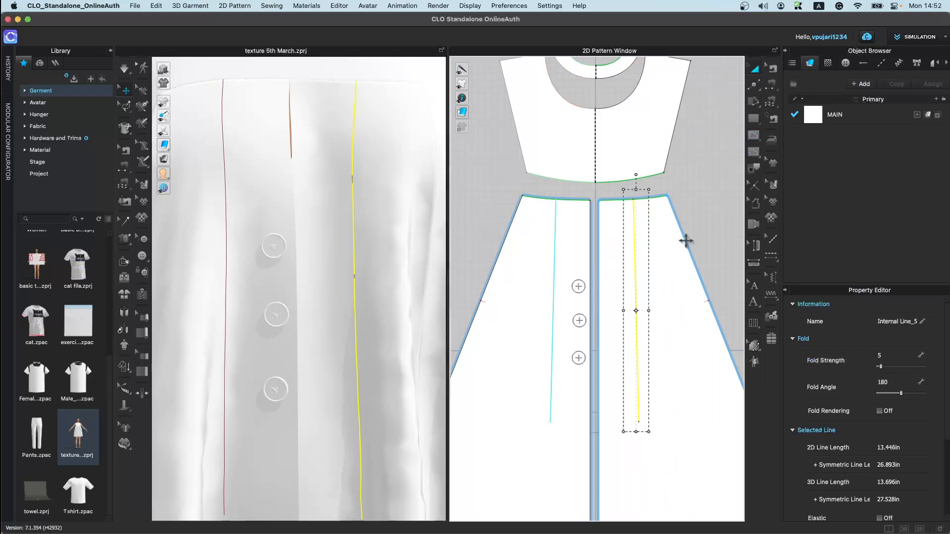
key("Delete")
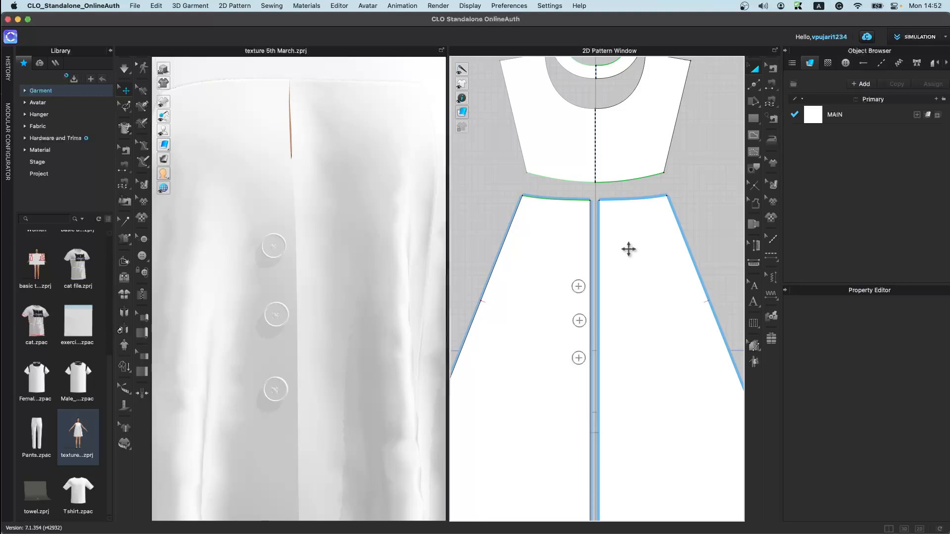
Step: Place three buttonholes on the opposite front skirt panel, level with the three buttons
left_click(517, 401)
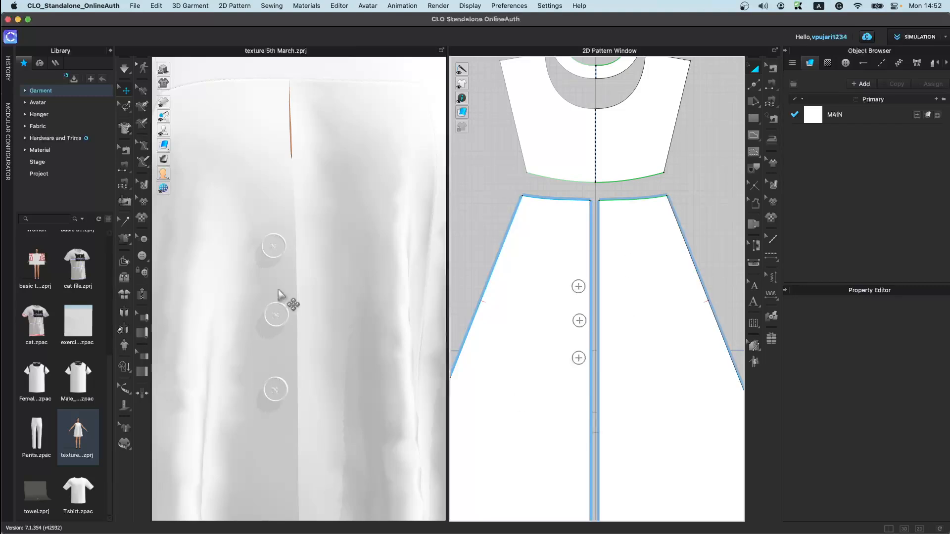
left_click(148, 260)
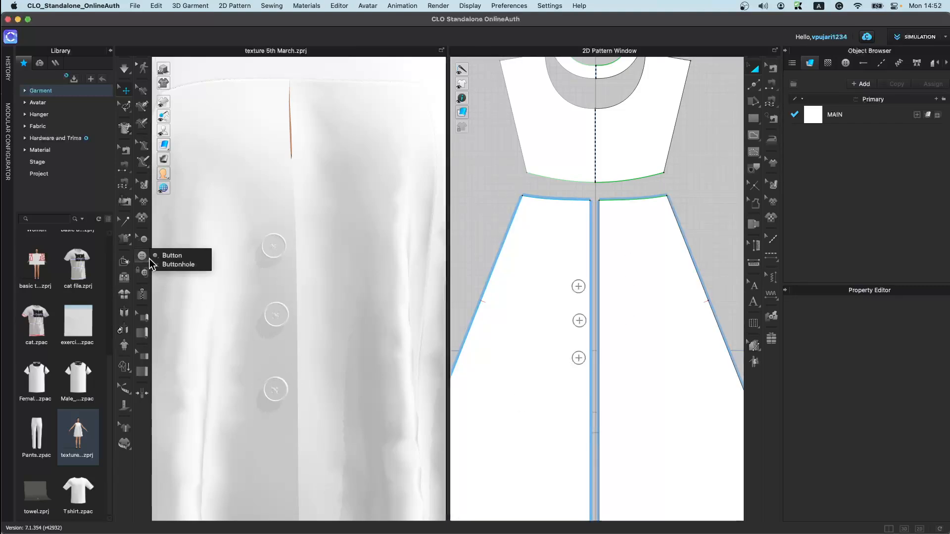
left_click(195, 267)
scroll(579, 304, "up", 3)
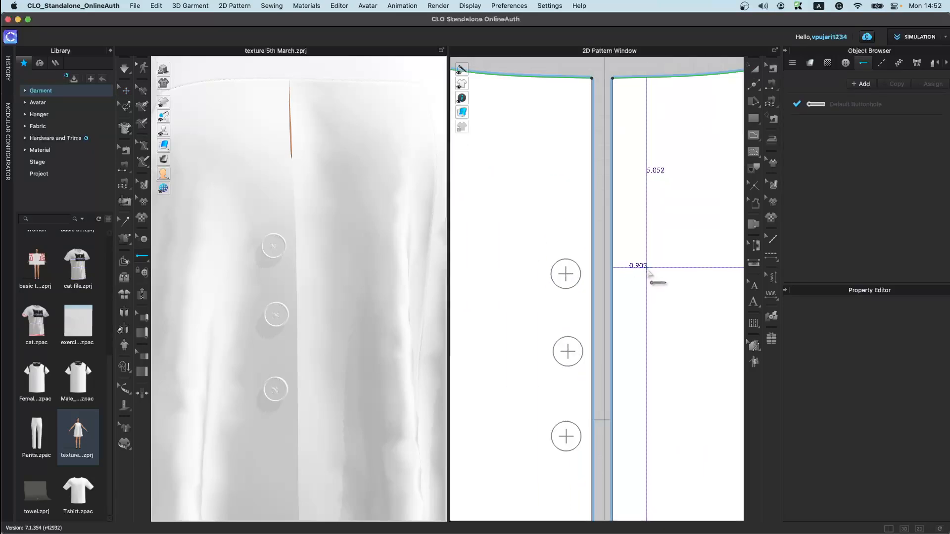
left_click(639, 274)
left_click(646, 350)
left_click(652, 436)
scroll(312, 378, "down", 2)
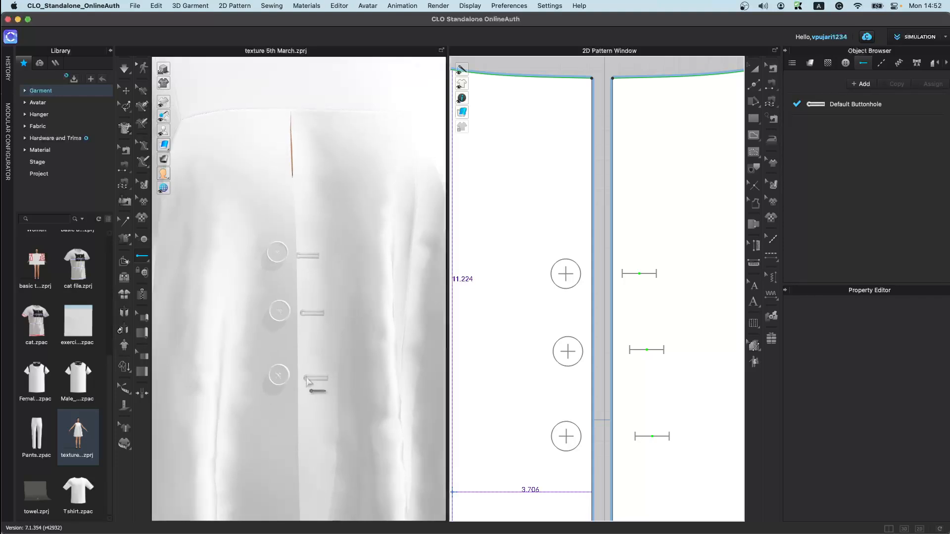
Step: Fasten the three buttons to their buttonholes with the Button fastening tool
middle_click_drag(306, 379, 329, 288)
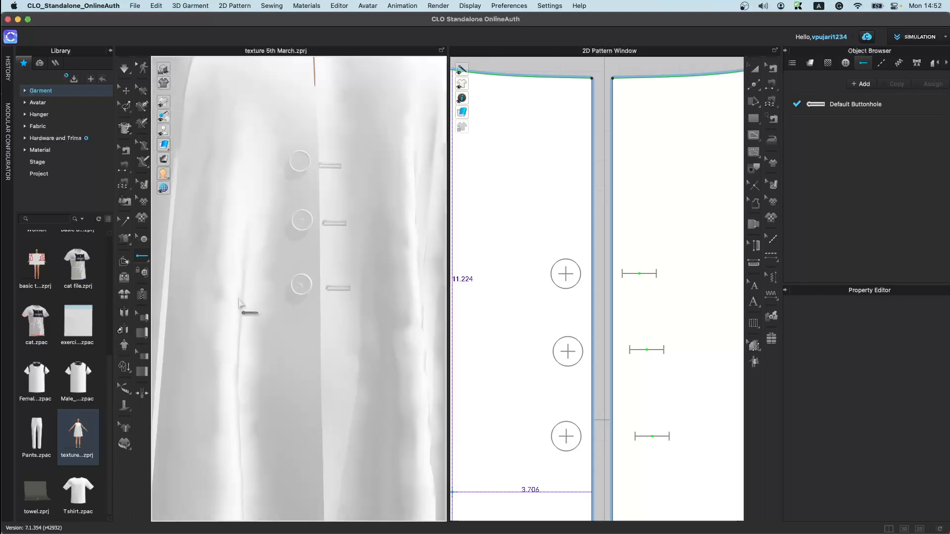
left_click(143, 273)
left_click(144, 240)
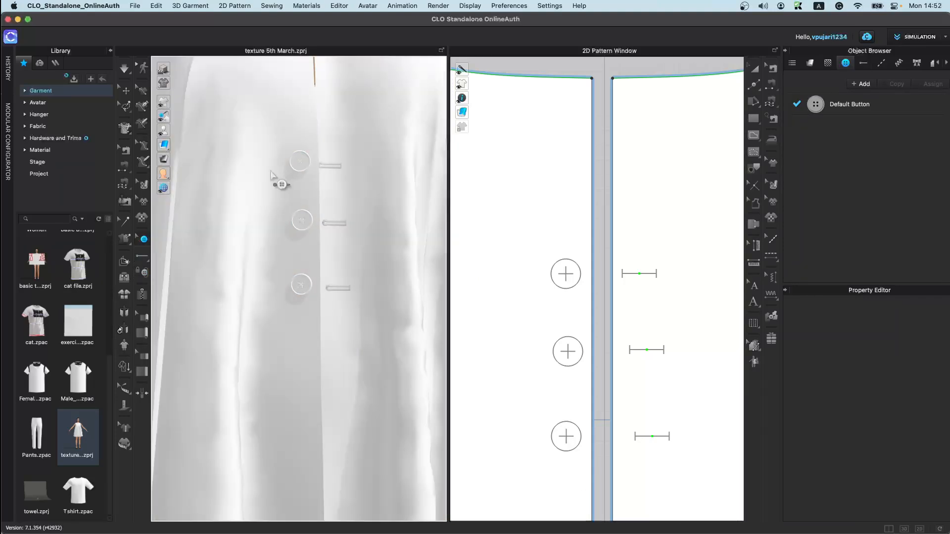
left_click(144, 273)
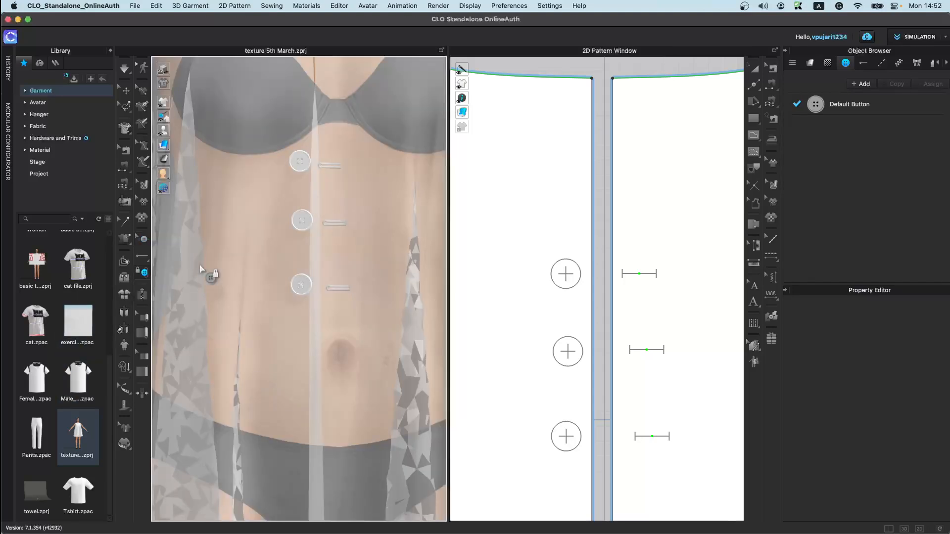
left_click_drag(546, 250, 589, 494)
left_click(639, 274)
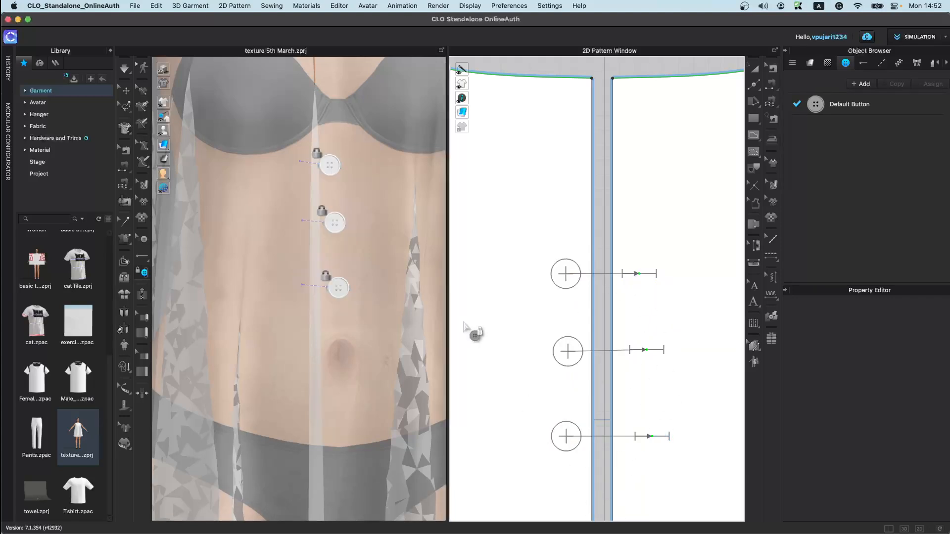
Step: Run the simulation briefly so the fastened front settles
key("space")
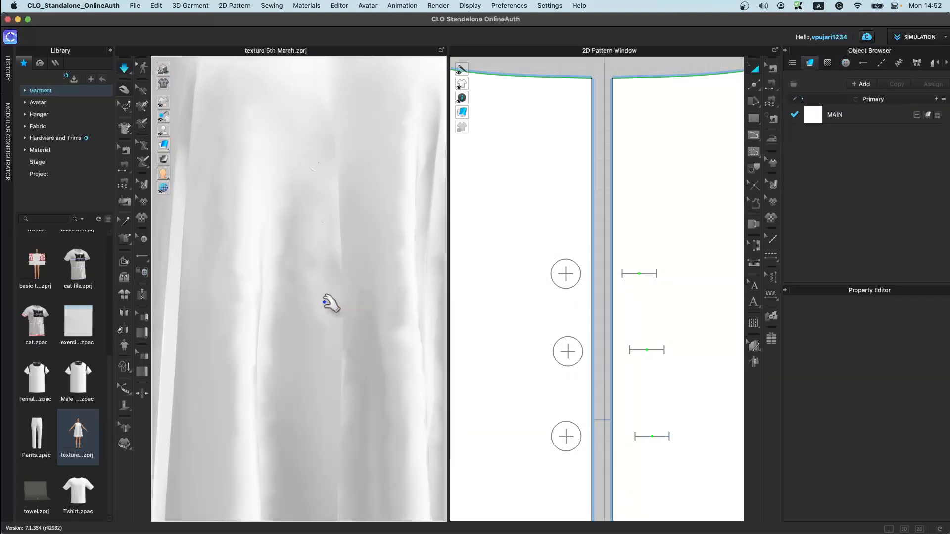
key("space")
right_click_drag(317, 314, 253, 321)
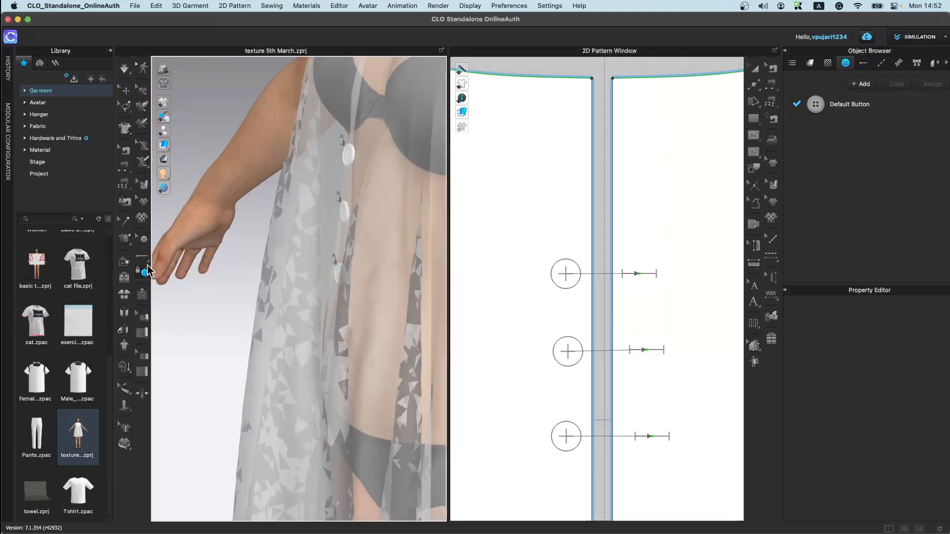
Step: Reposition each of the three buttons on the garment using the move gizmo
left_click(144, 241)
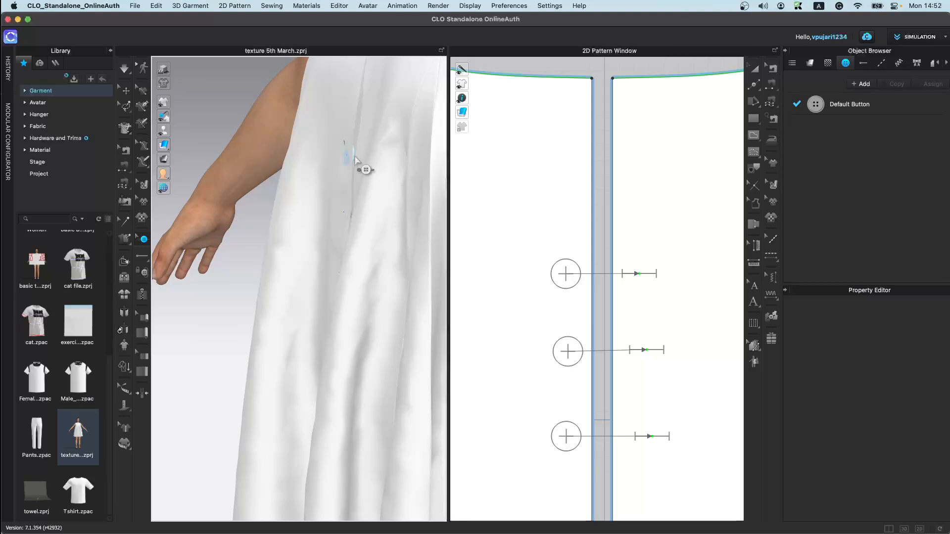
left_click(354, 157)
left_click_drag(330, 161, 298, 164)
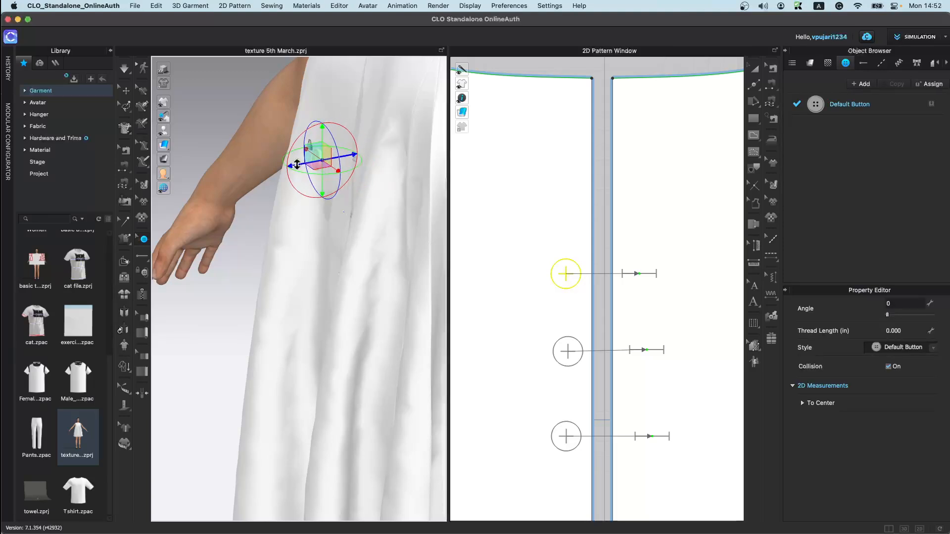
left_click(351, 218)
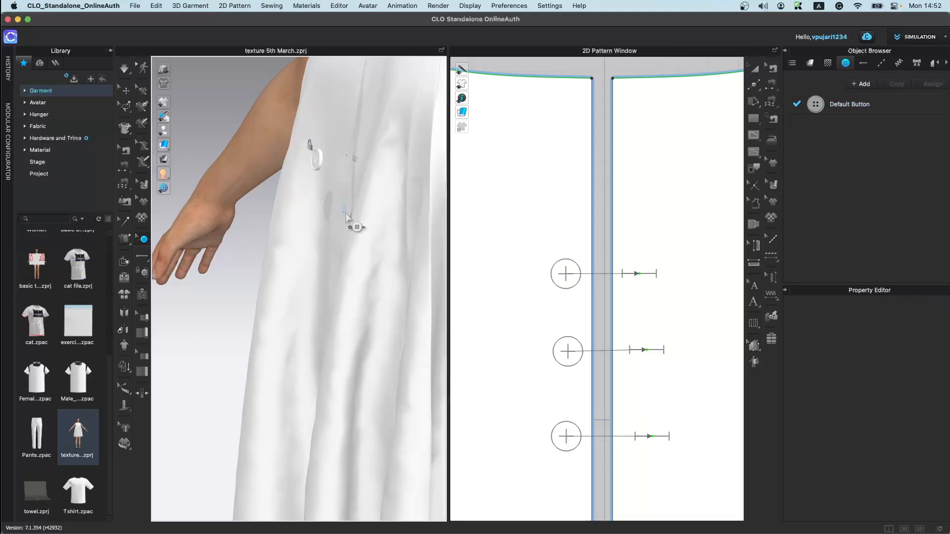
left_click(346, 216)
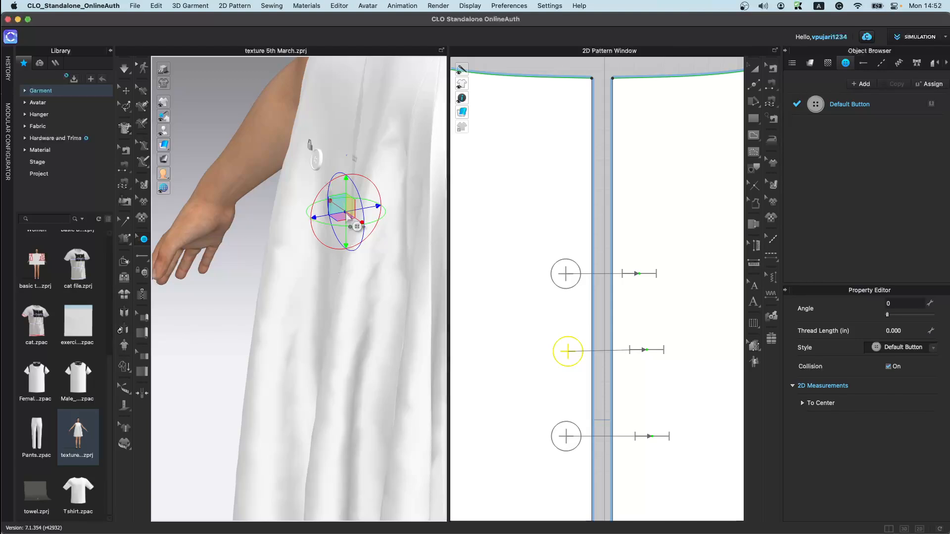
left_click_drag(308, 219, 269, 227)
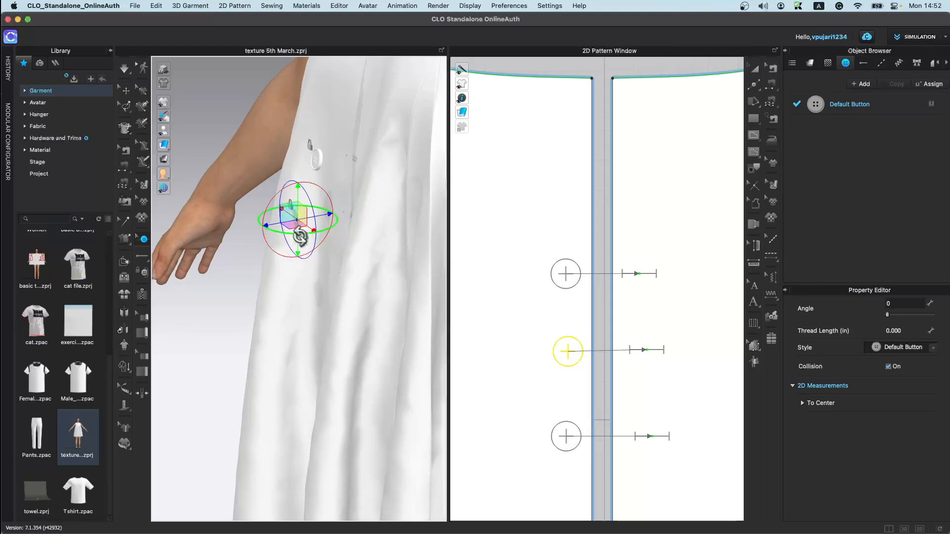
mouse_move(323, 283)
right_mouse_down()
mouse_move(359, 287)
mouse_move(335, 280)
right_mouse_up()
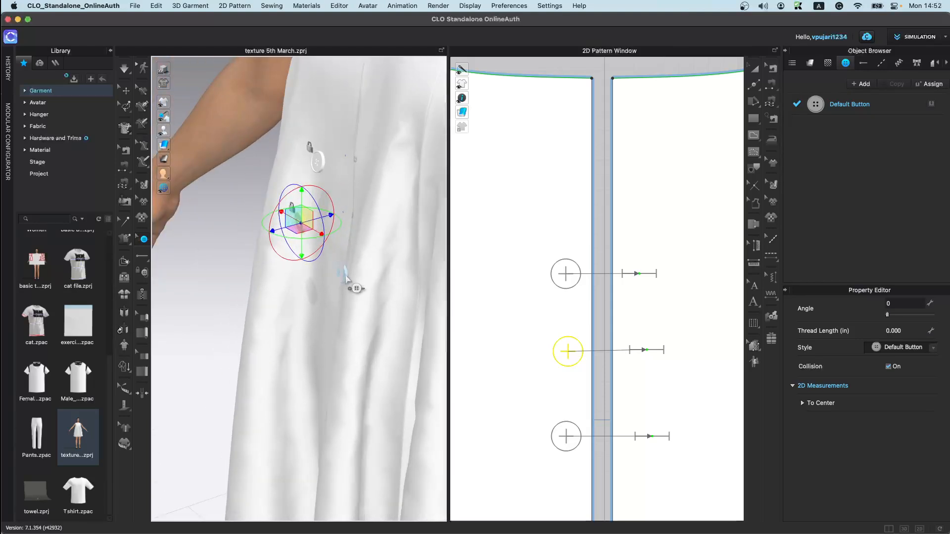
left_click(345, 276)
left_click_drag(321, 279, 297, 286)
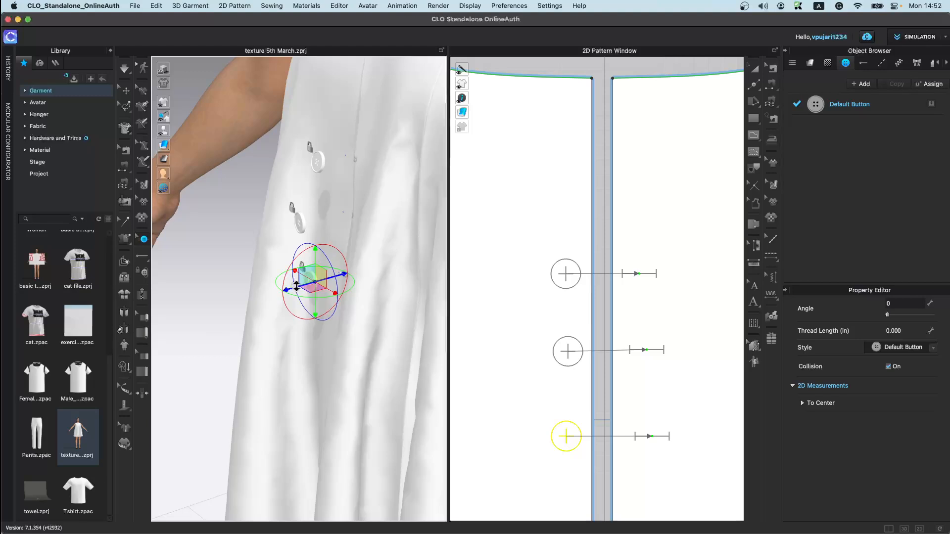
Step: Simulate the buttoned dress and view its front
key("space")
right_click_drag(310, 315, 329, 312)
left_click_drag(315, 312, 266, 300)
scroll(335, 333, "down", 5)
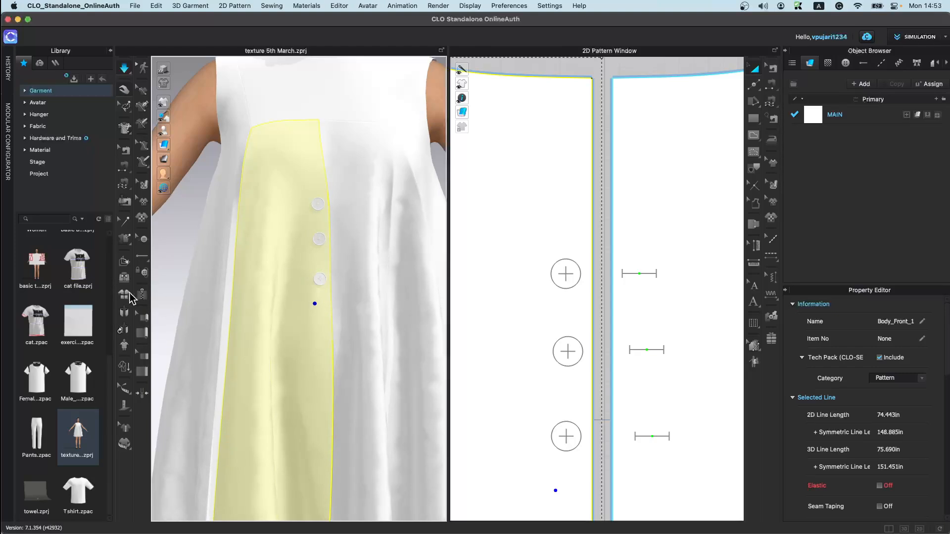
left_click(143, 239)
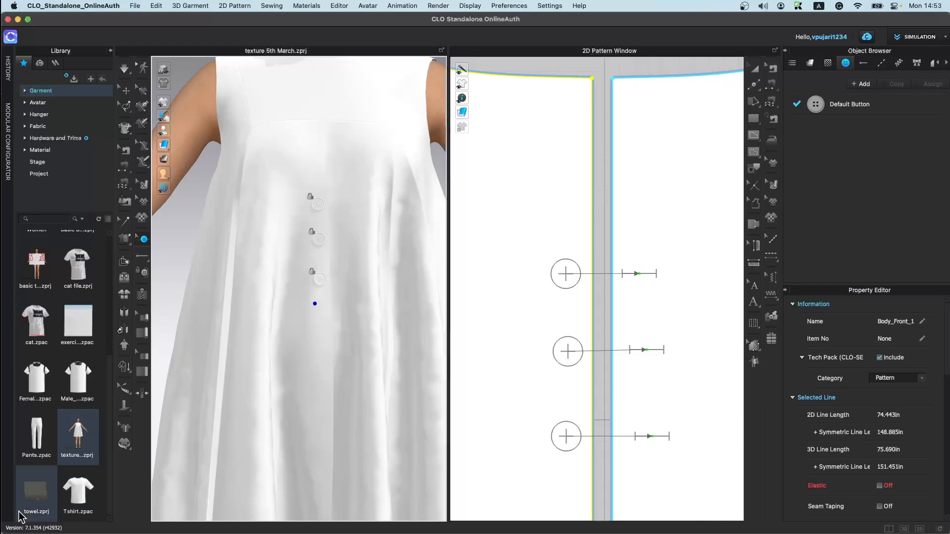
Step: Reopen the texture 5th March project from the library without saving the current changes
scroll(79, 490, "up", 1)
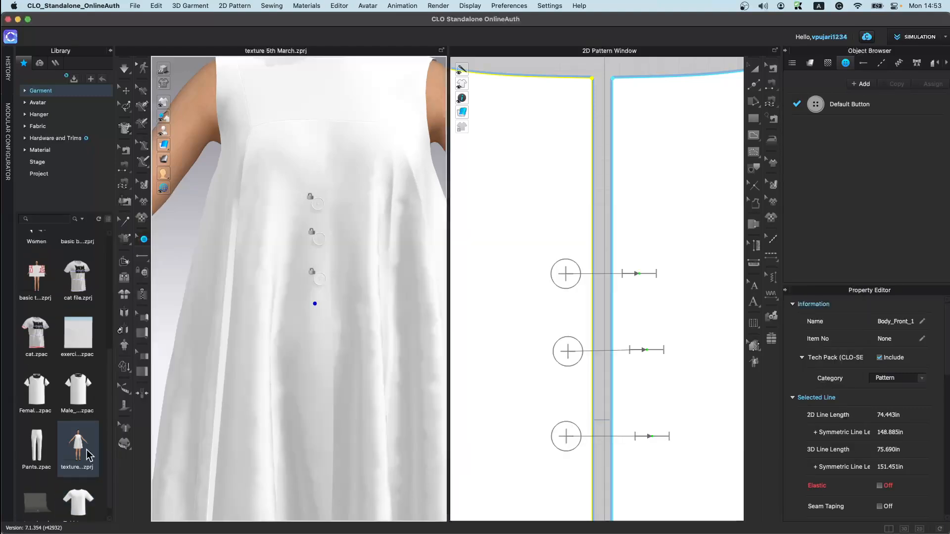
double_click(88, 455)
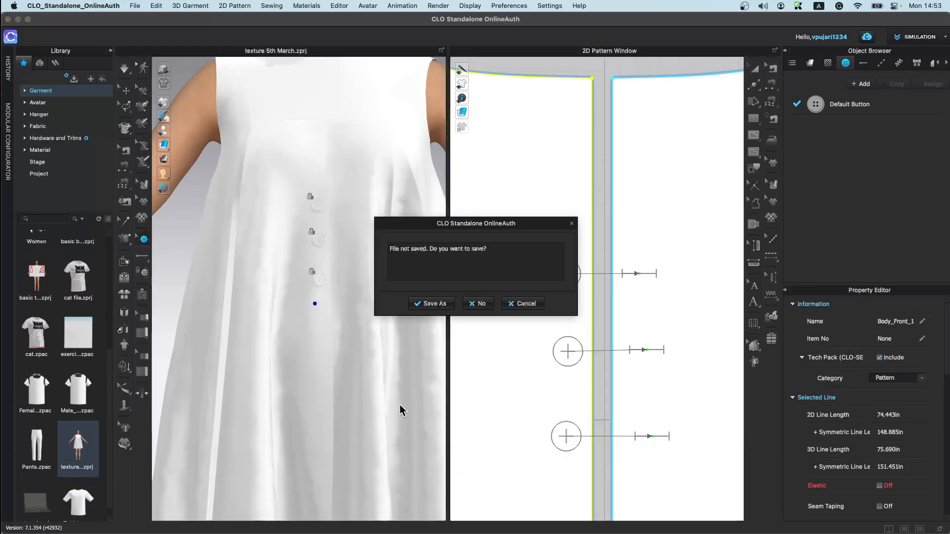
left_click(480, 304)
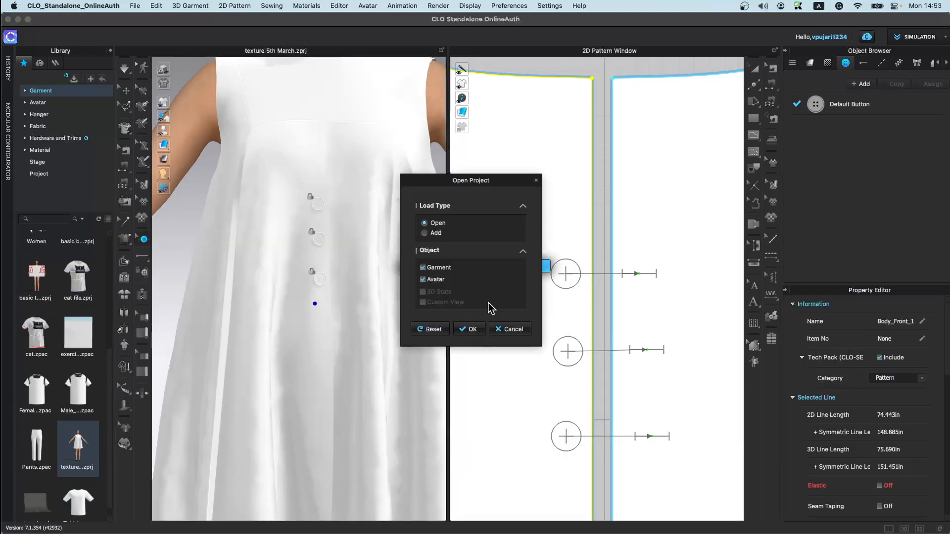
left_click(472, 329)
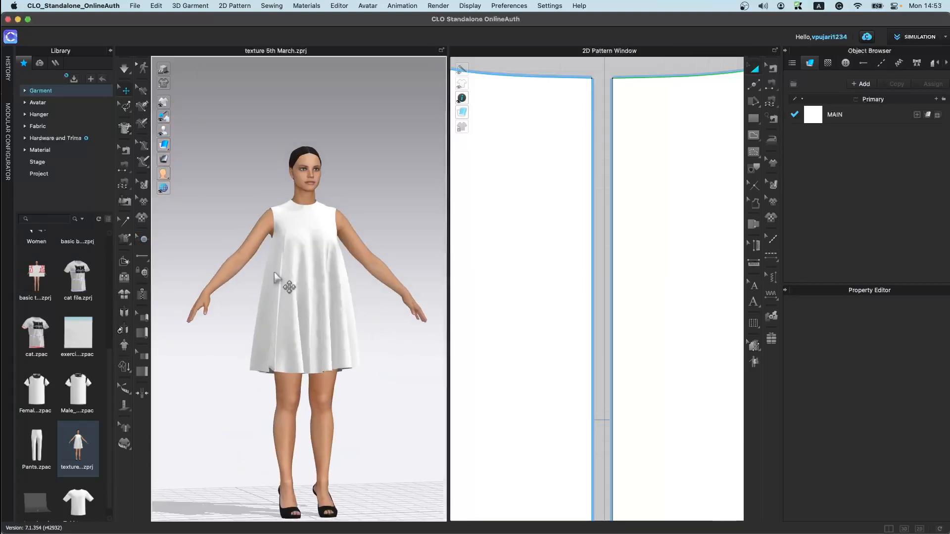
Step: Inspect the dress's center front seam sewing in the 3D and 2D views with the Edit Sewing tool
scroll(269, 268, "up", 10)
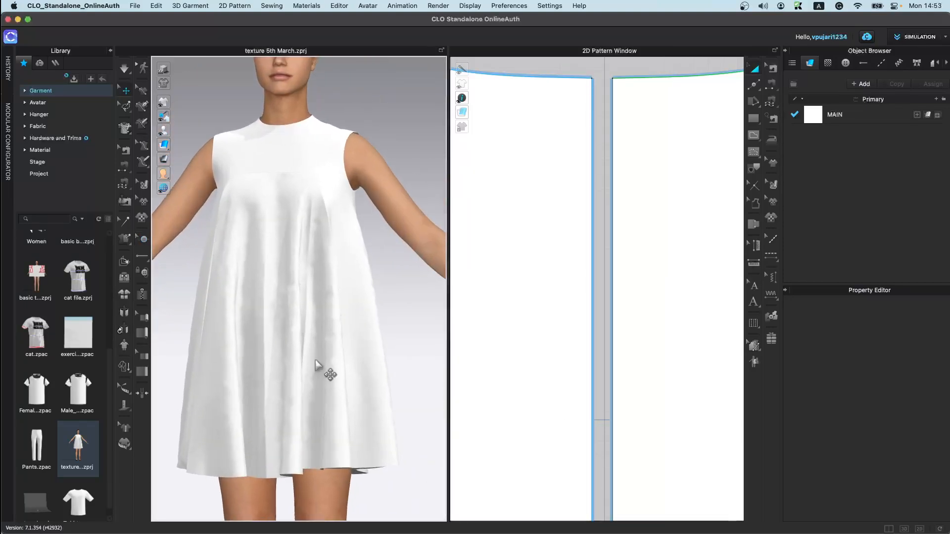
scroll(564, 333, "down", 6)
scroll(696, 111, "up", 10)
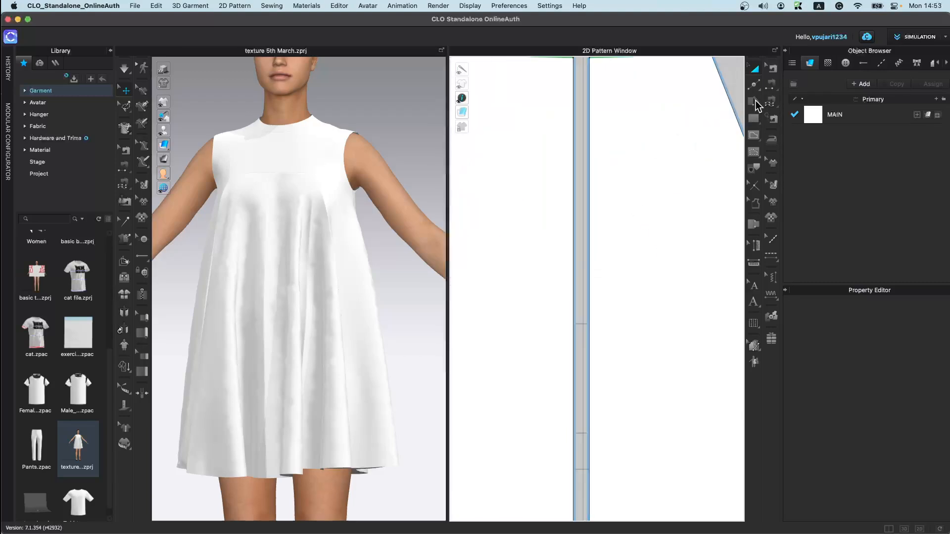
left_click(773, 69)
left_click(589, 237)
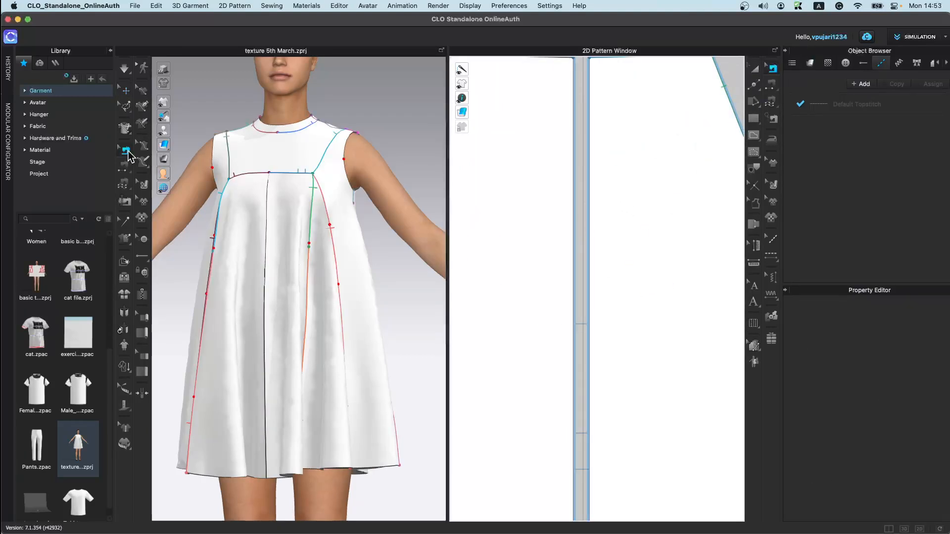
key("space")
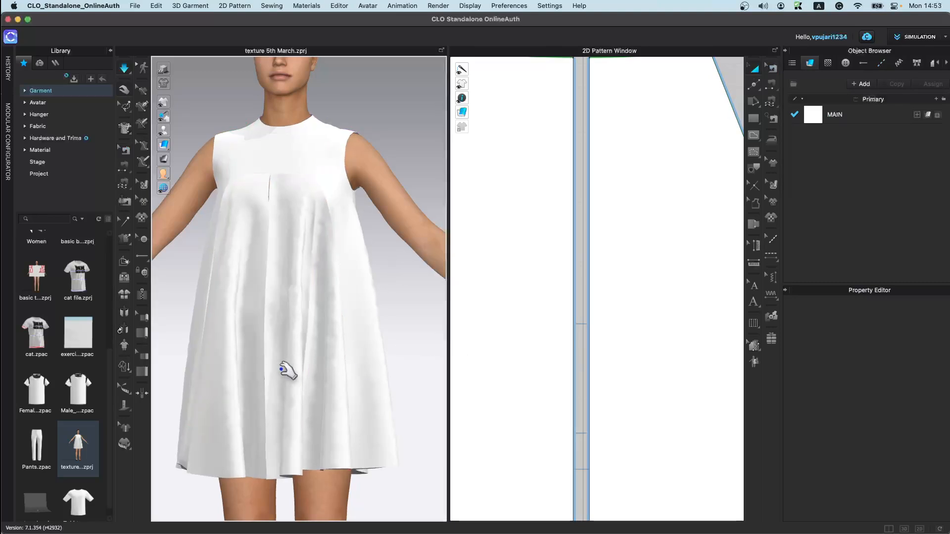
key("space")
scroll(619, 326, "down", 3)
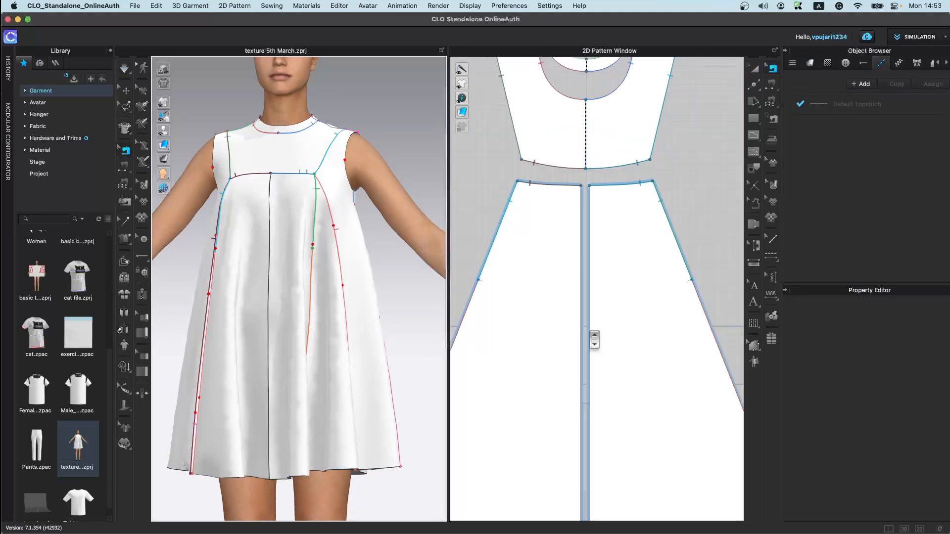
Step: Try to add a zipper along the full center front seam from yoke to hem with the Zipper tool
left_click(143, 295)
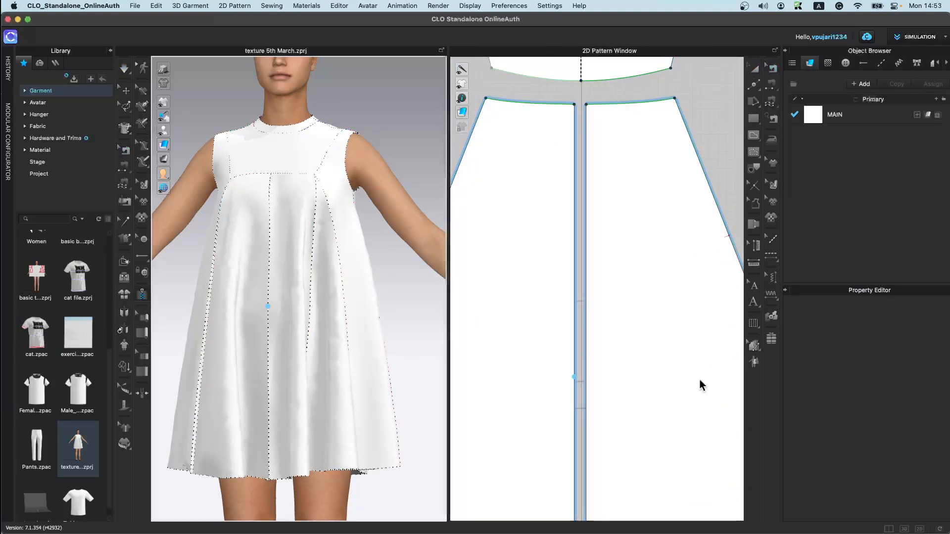
scroll(634, 310, "down", 4)
middle_click_drag(612, 339, 615, 281)
left_click(604, 182)
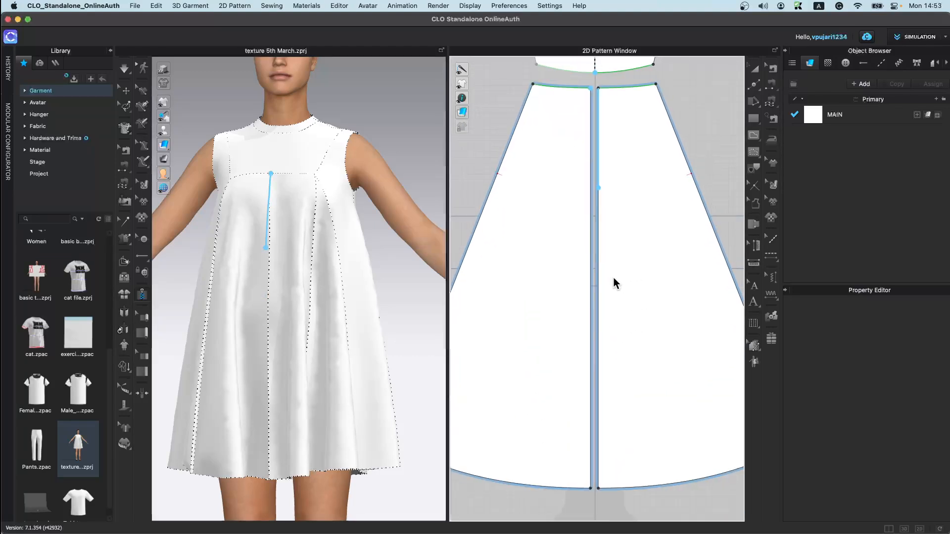
left_click(590, 489)
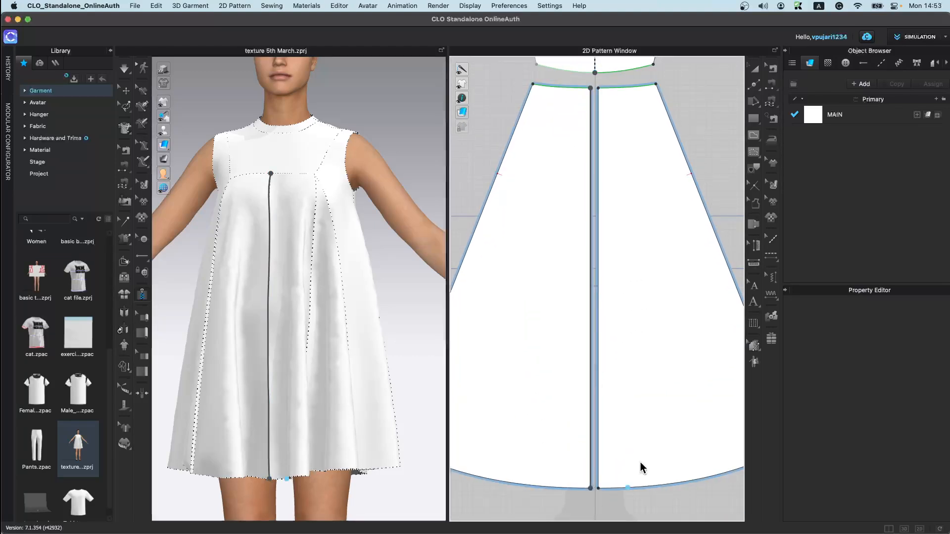
left_click(599, 87)
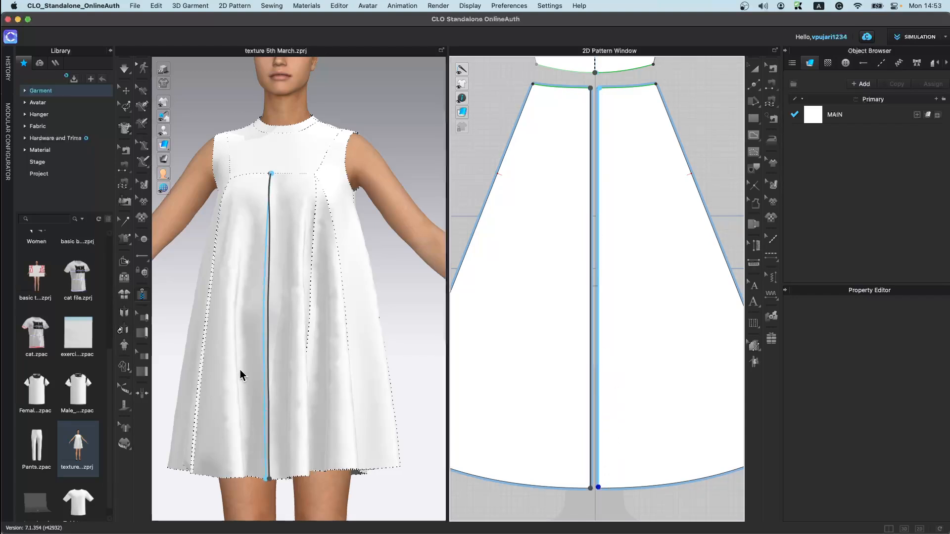
double_click(257, 366)
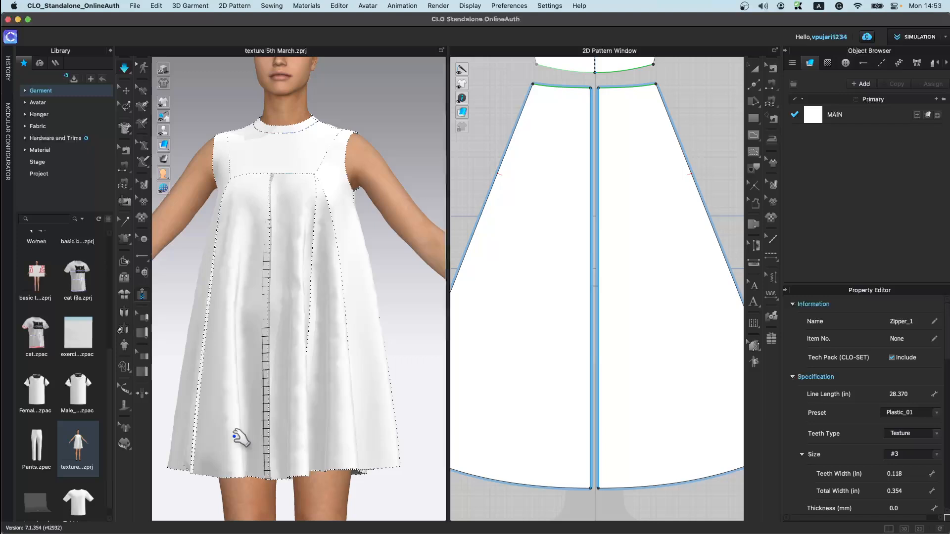
Step: Undo the full-length zipper after inspecting its top end near the yoke
scroll(270, 347, "up", 5)
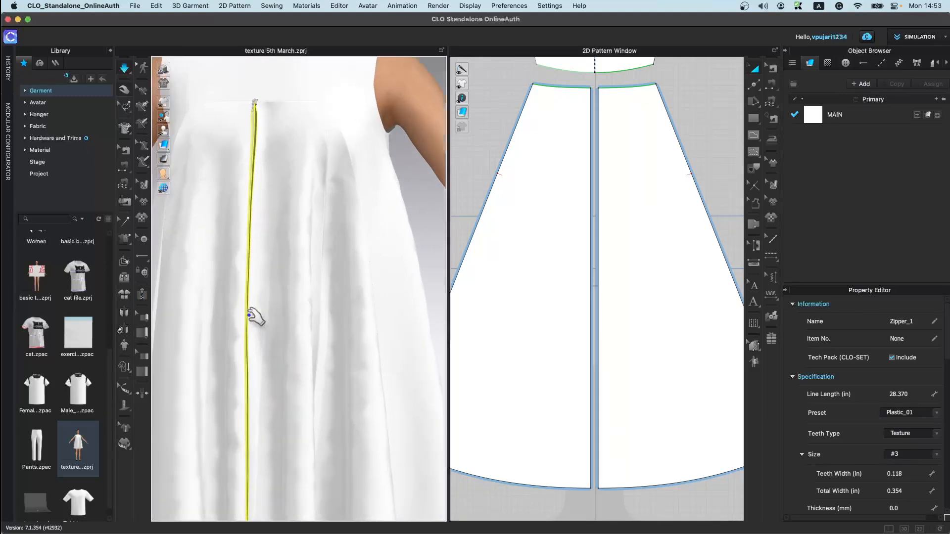
left_click(297, 127)
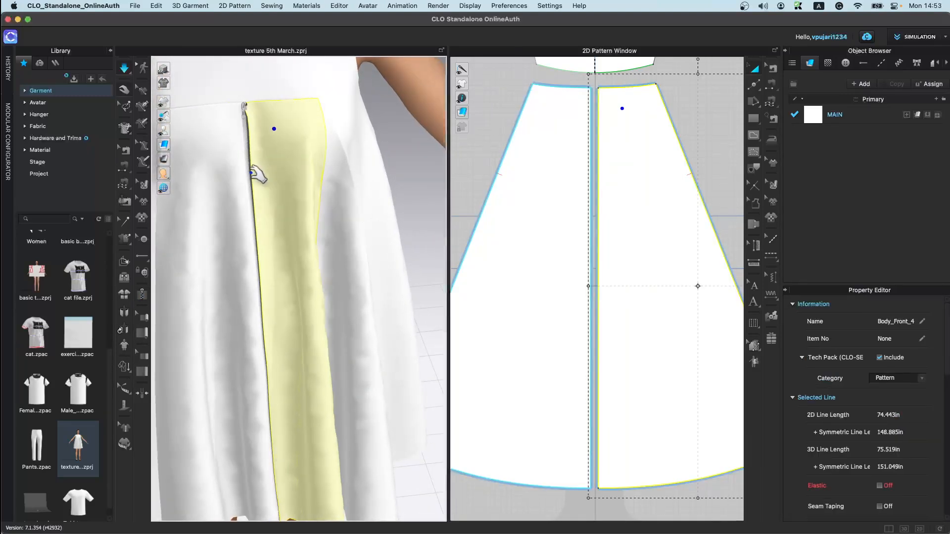
scroll(257, 174, "up", 5)
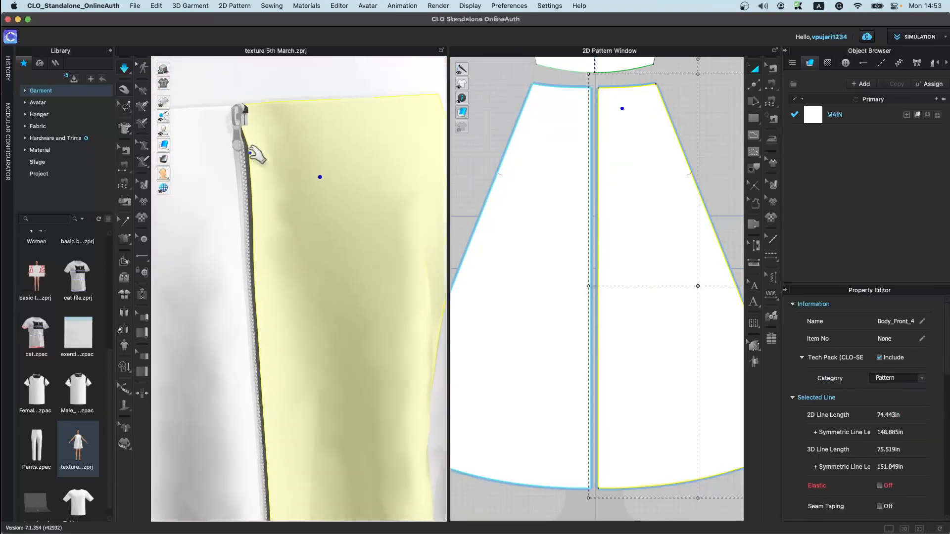
scroll(296, 272, "down", 5)
middle_click_drag(600, 129, 606, 237)
scroll(602, 179, "up", 3)
left_click(142, 295)
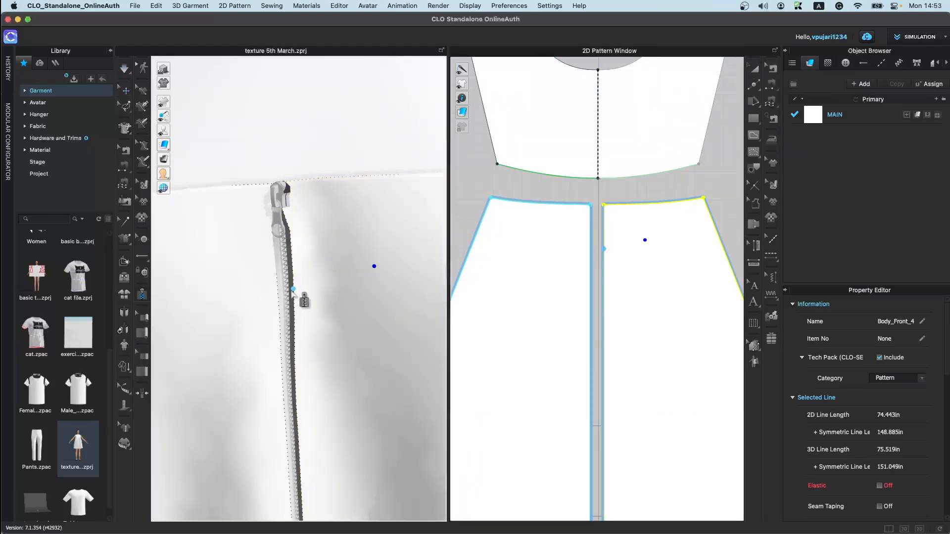
scroll(312, 329, "down", 2)
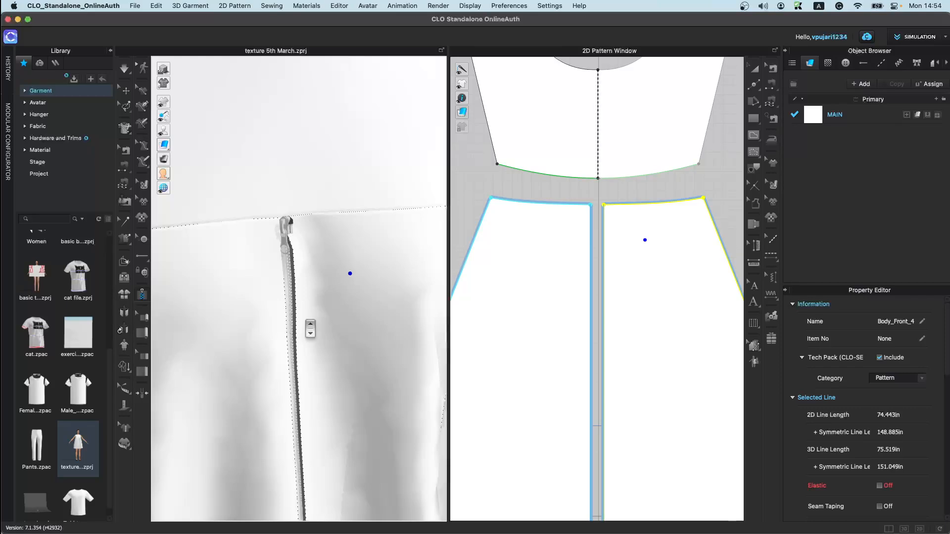
key("super+z")
key("super+z")
Step: Move the yoke seam's endpoint at center front so a slit opens below the yoke, then simulate
key("q")
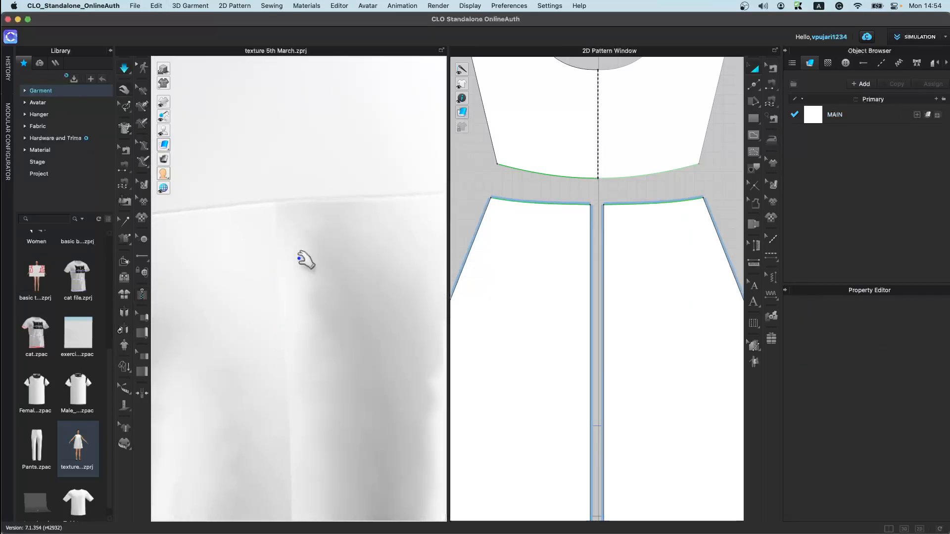
left_click(319, 243)
right_click_drag(300, 234, 275, 195)
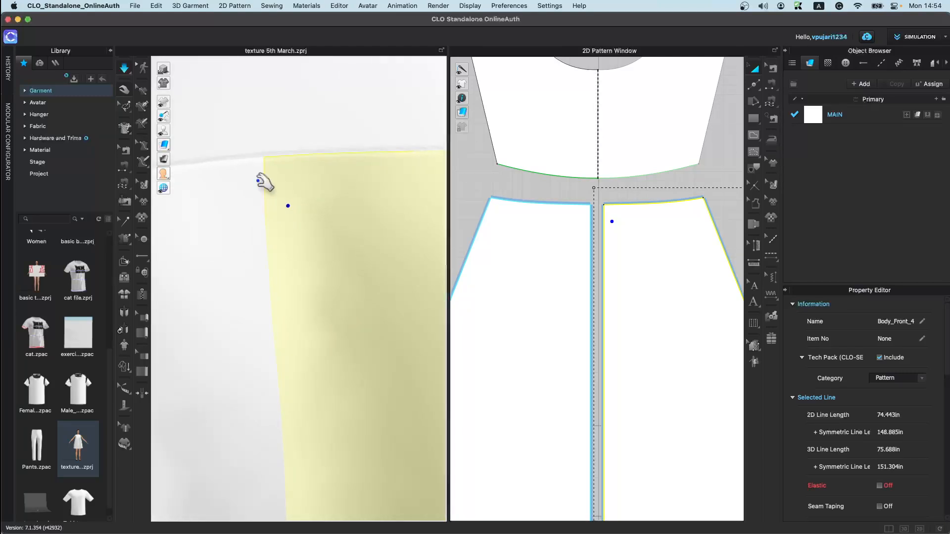
scroll(659, 251, "up", 2)
scroll(660, 251, "up", 2)
left_click(773, 68)
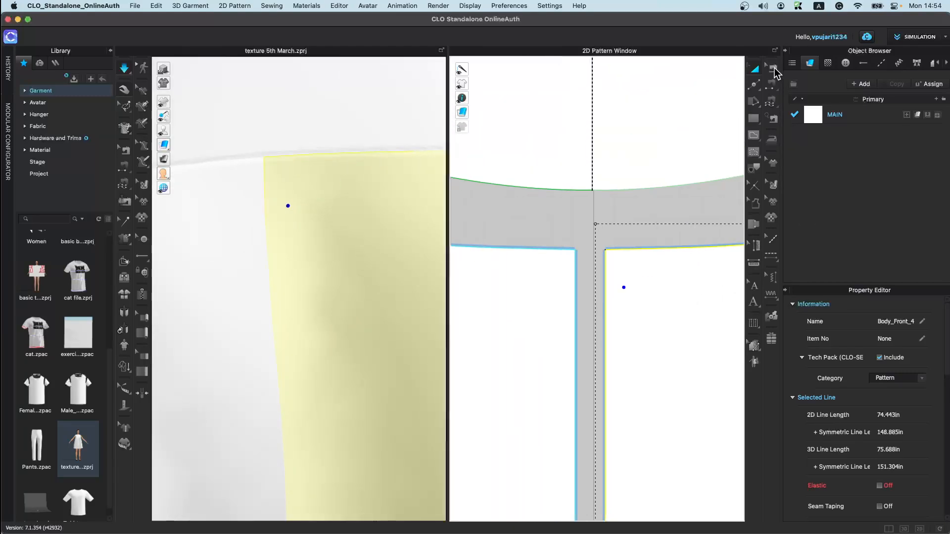
left_click(578, 192)
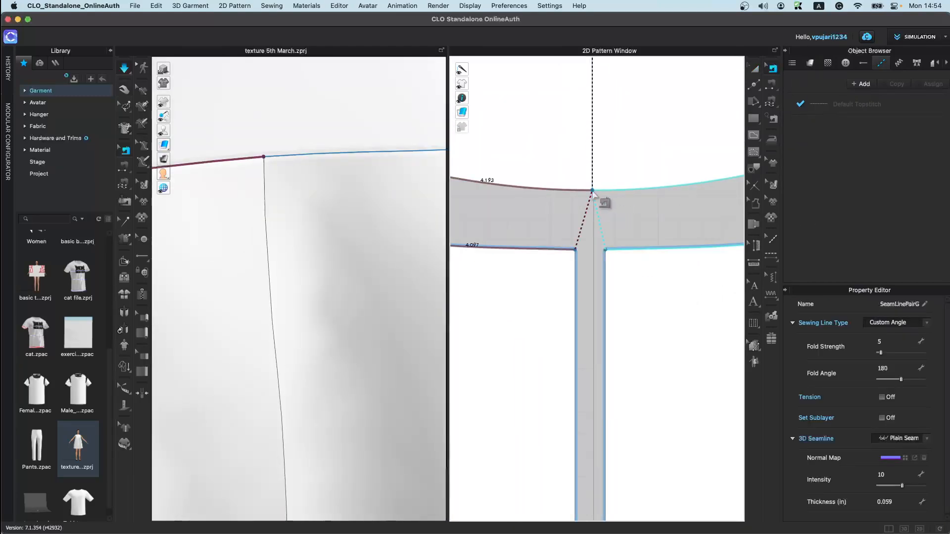
scroll(589, 211, "up", 2)
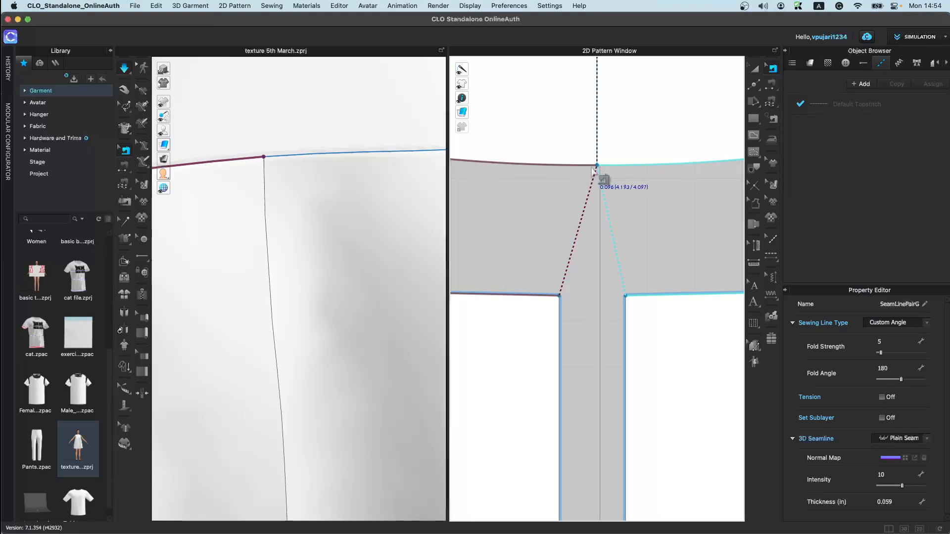
left_click_drag(597, 166, 569, 167)
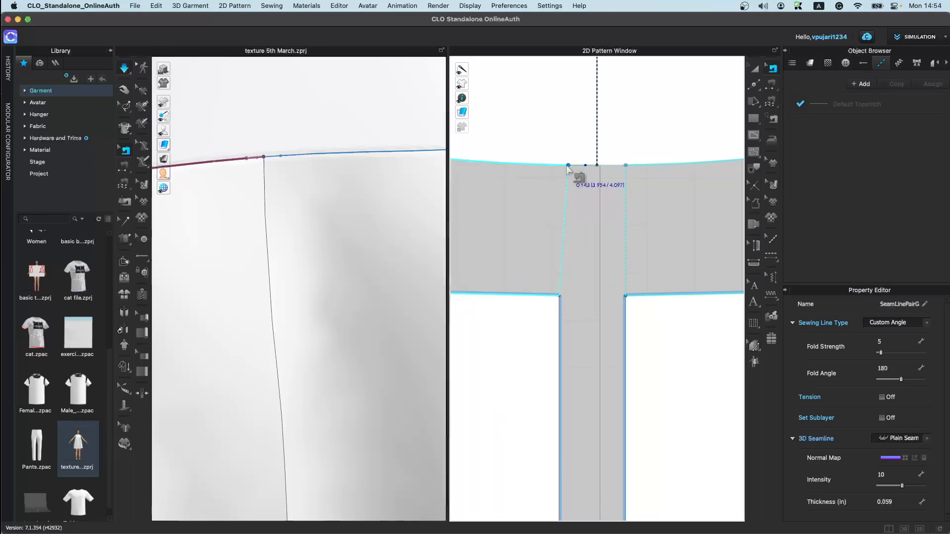
key("space")
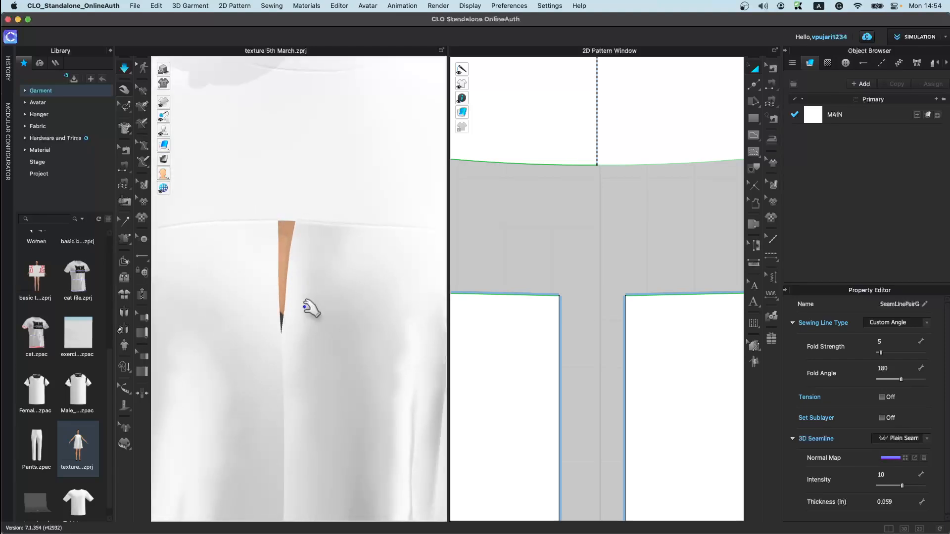
Step: Create a zipper along the center front opening, running from the yoke seam down to the hem
scroll(311, 329, "down", 3)
left_click(276, 296)
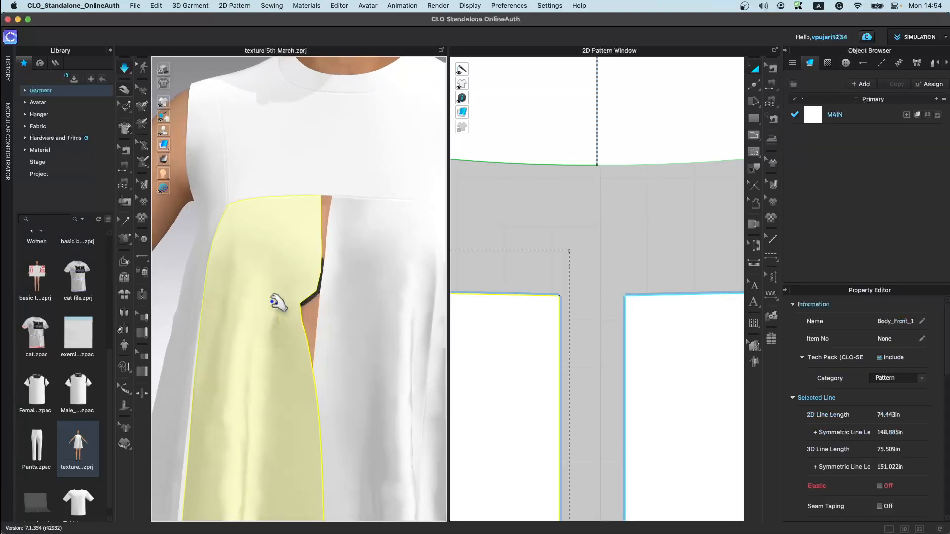
left_click(360, 285)
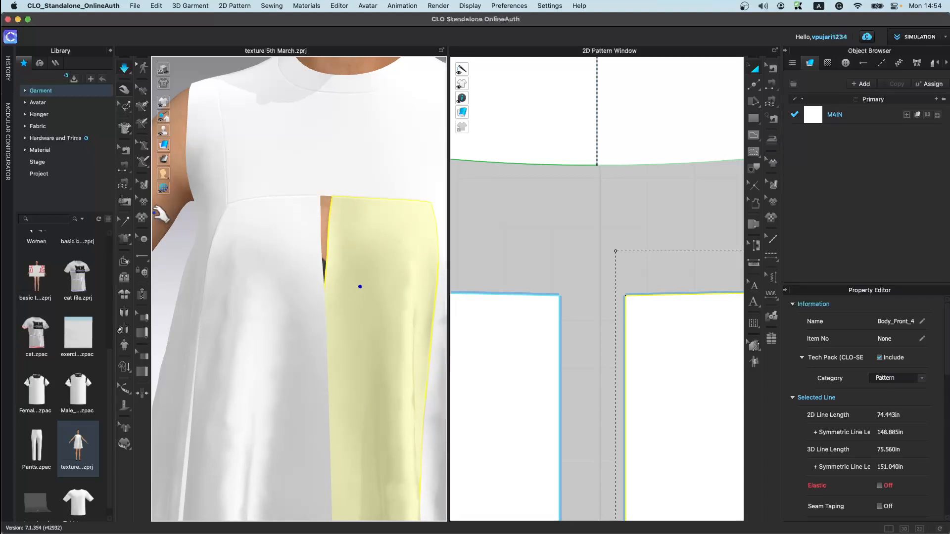
left_click(143, 296)
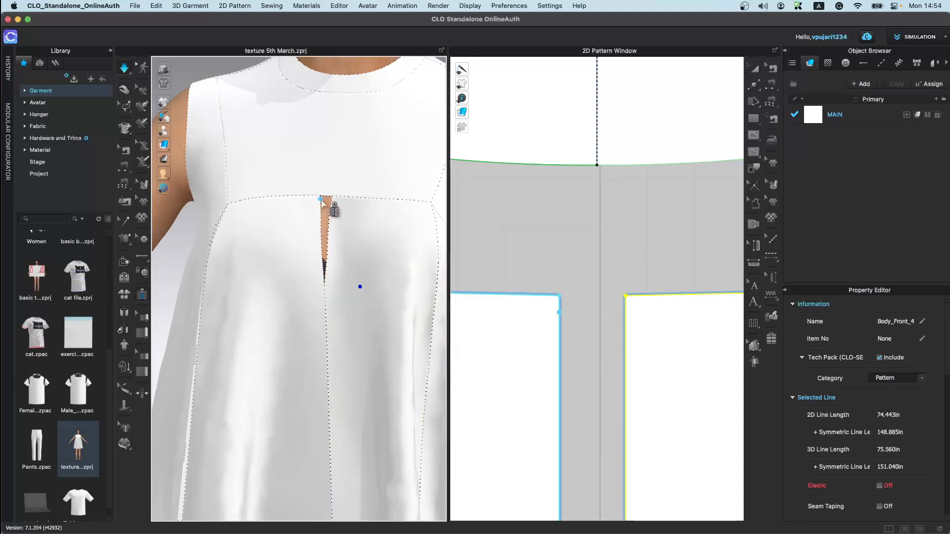
middle_click_drag(317, 376, 346, 41)
middle_click_drag(349, 385, 357, 119)
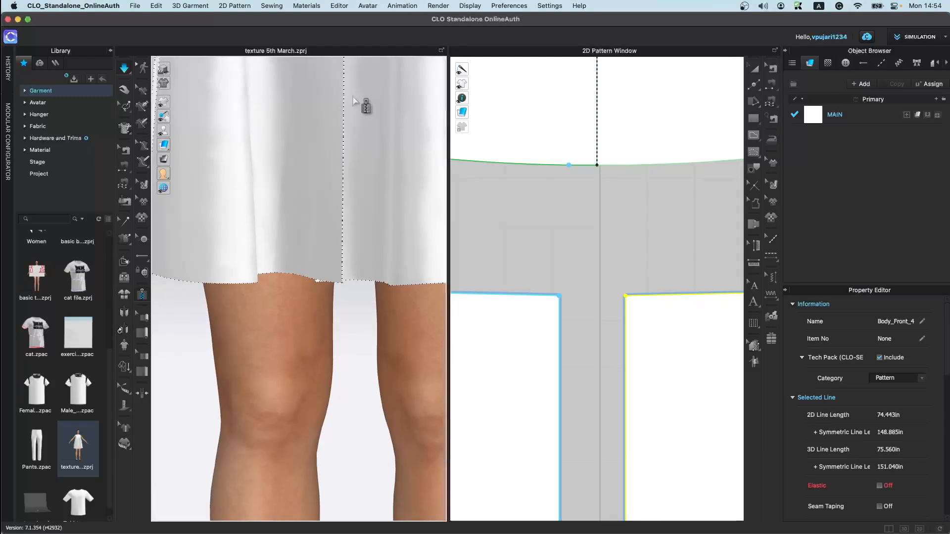
left_click(342, 285)
scroll(376, 320, "up", 5)
scroll(604, 335, "down", 3)
middle_click_drag(610, 399, 548, 206)
middle_click_drag(357, 151, 364, 366)
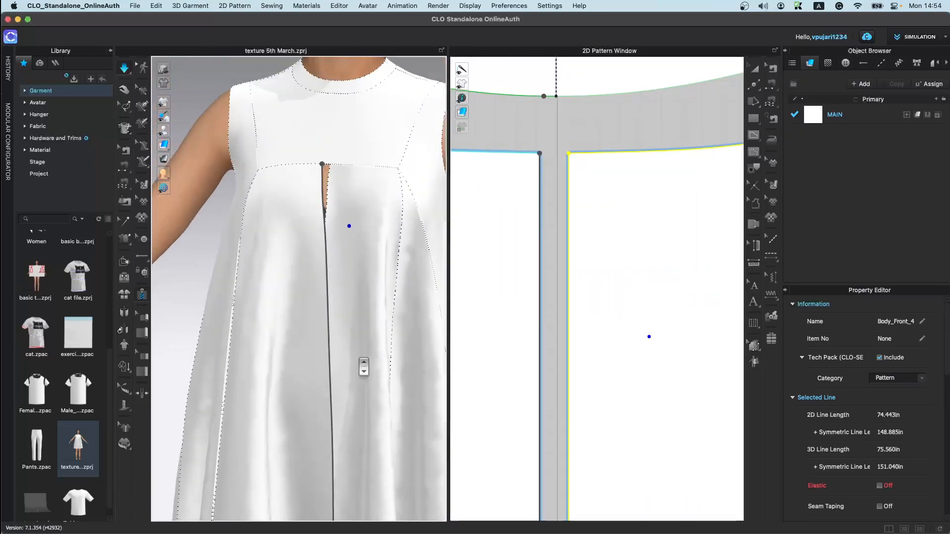
scroll(339, 201, "up", 3)
middle_click_drag(364, 205, 353, 263)
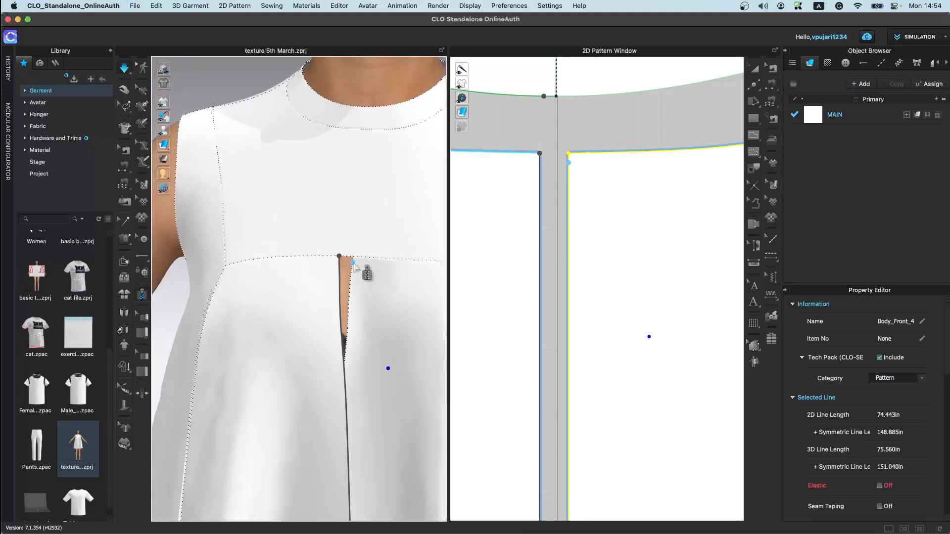
middle_click_drag(375, 435, 371, 221)
middle_click_drag(372, 403, 370, 187)
middle_click_drag(363, 461, 358, 344)
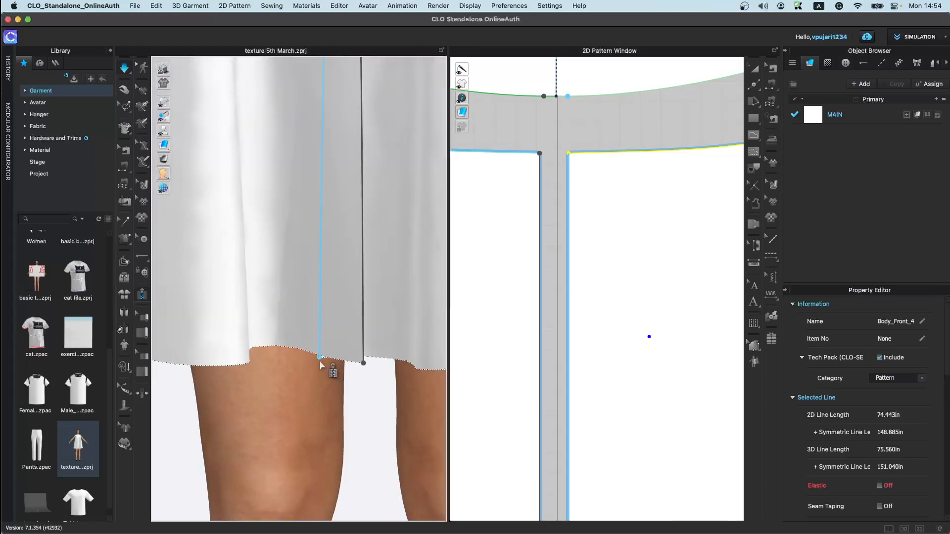
double_click(362, 363)
Step: Simulate the dress so the new center front zipper settles
scroll(399, 303, "down", 3)
middle_click_drag(397, 305, 342, 531)
key("space")
scroll(345, 231, "down", 3)
middle_click_drag(345, 232, 370, 442)
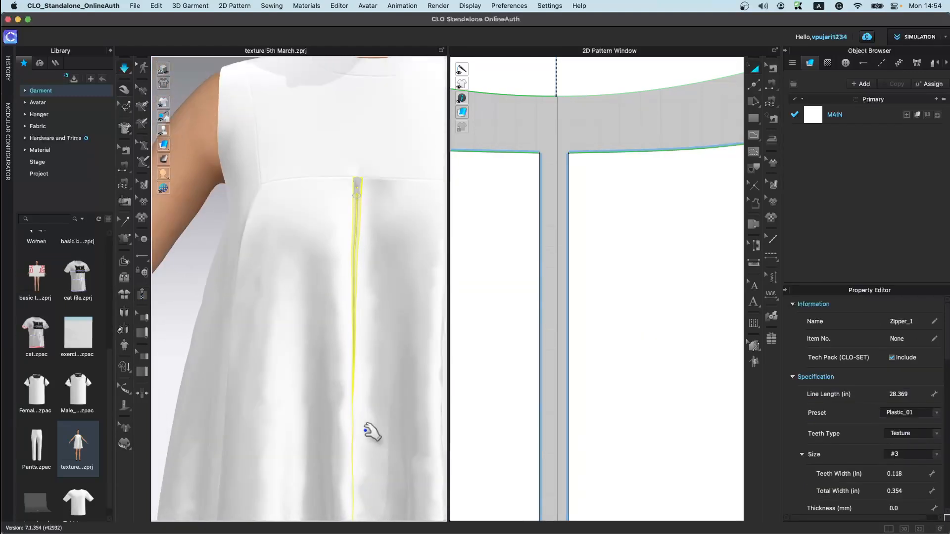
Step: Examine the zipper puller at the top of the center front opening
scroll(356, 210, "up", 1)
scroll(374, 214, "up", 3)
middle_click_drag(381, 205, 315, 296)
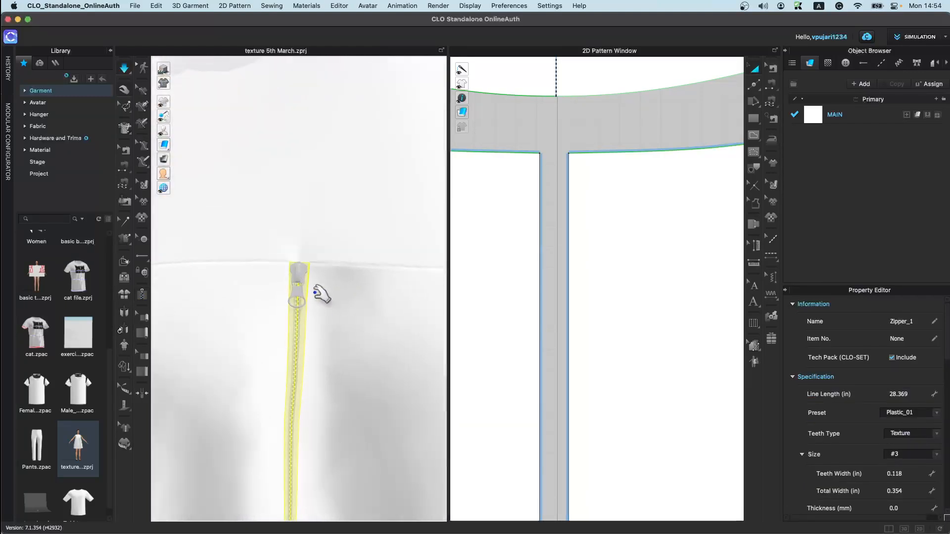
scroll(317, 349, "down", 2)
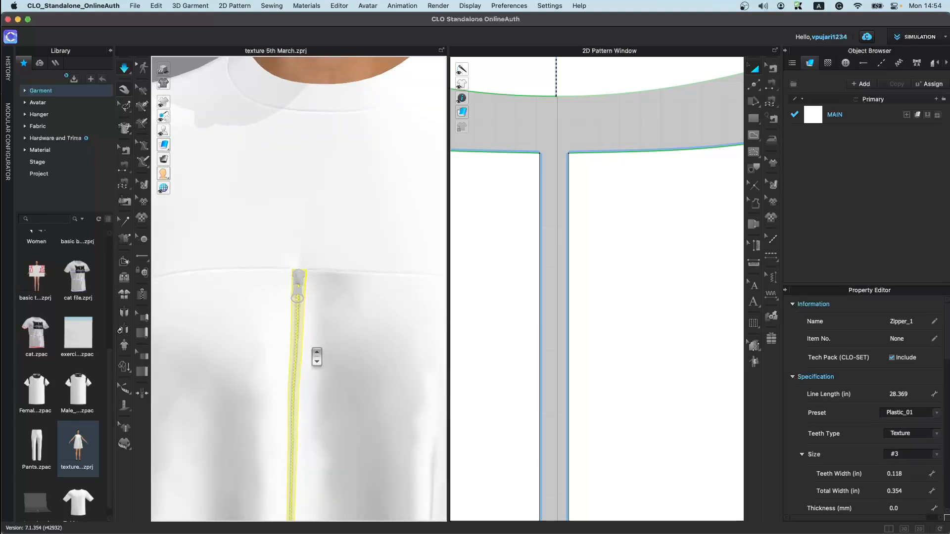
scroll(301, 276, "up", 3)
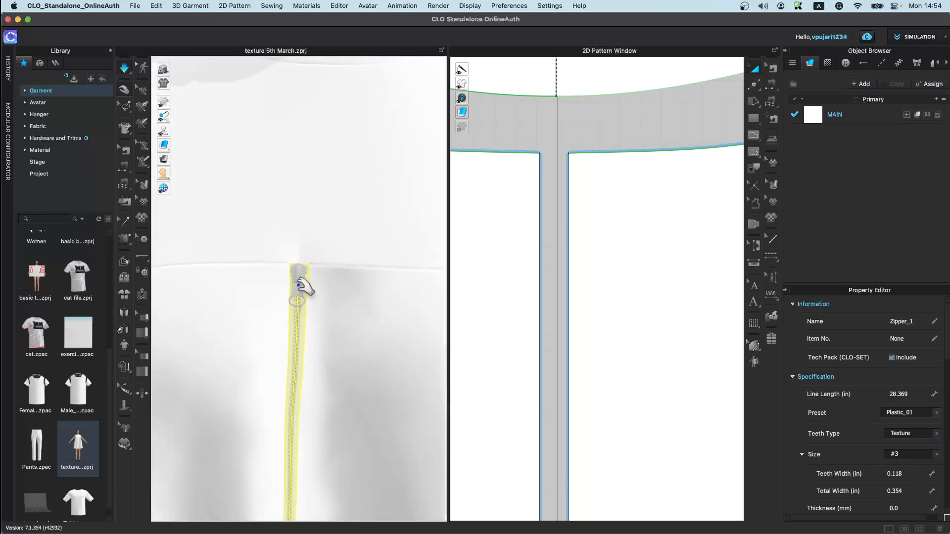
middle_click_drag(305, 368, 311, 197)
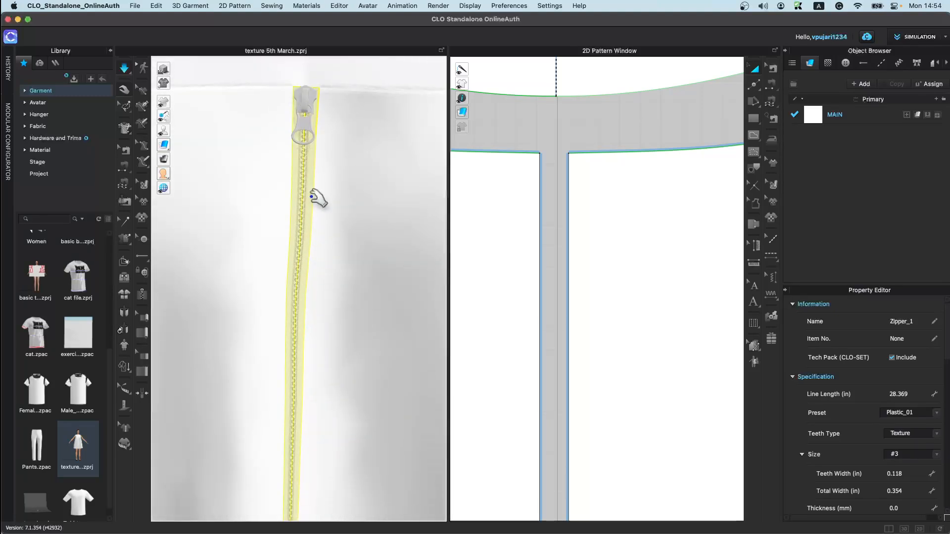
scroll(318, 282, "down", 1)
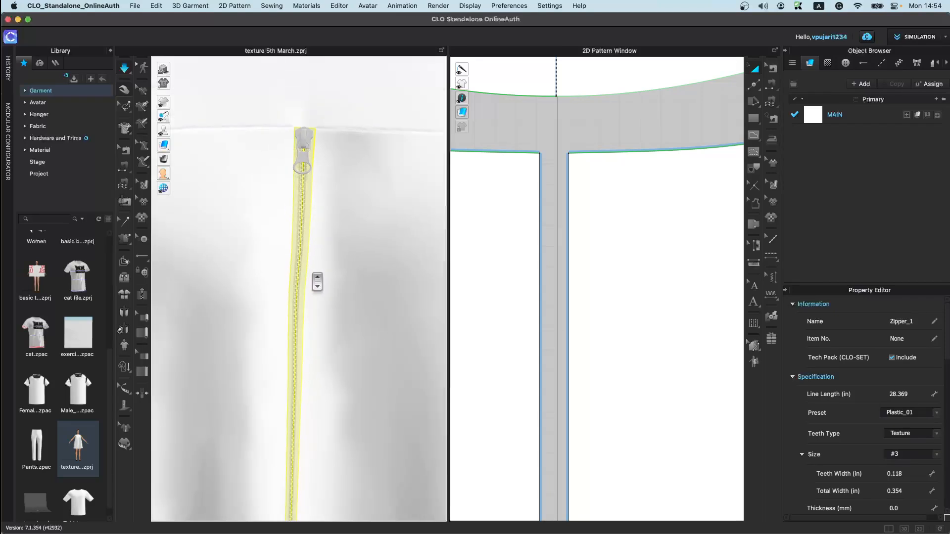
Step: Inspect the zipper along the center front opening from several angles
scroll(318, 282, "down", 4)
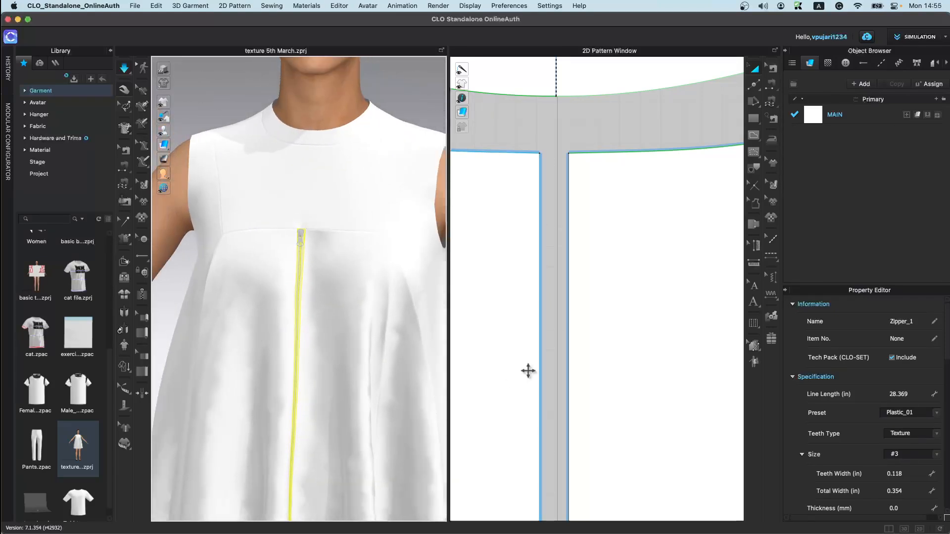
scroll(528, 370, "down", 6)
scroll(294, 396, "down", 1)
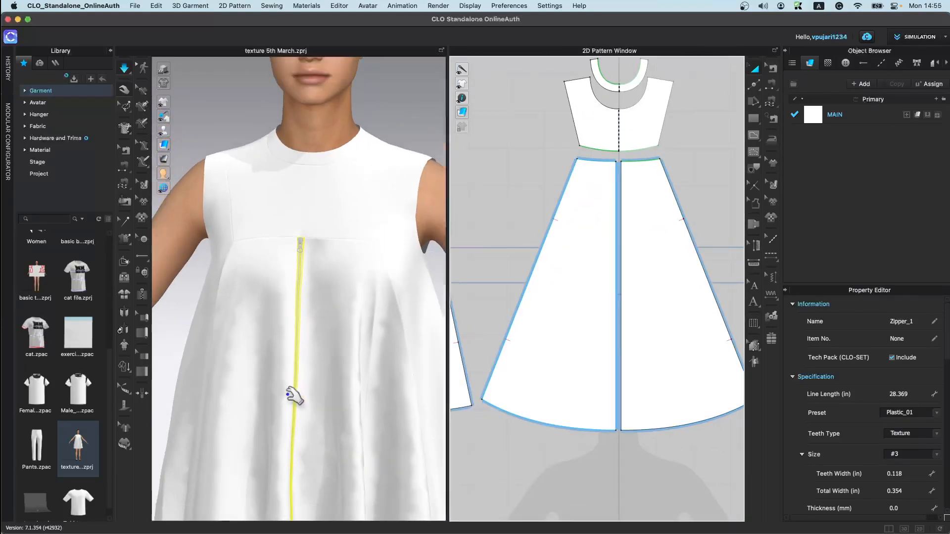
scroll(295, 396, "down", 2)
middle_click_drag(322, 445, 333, 248)
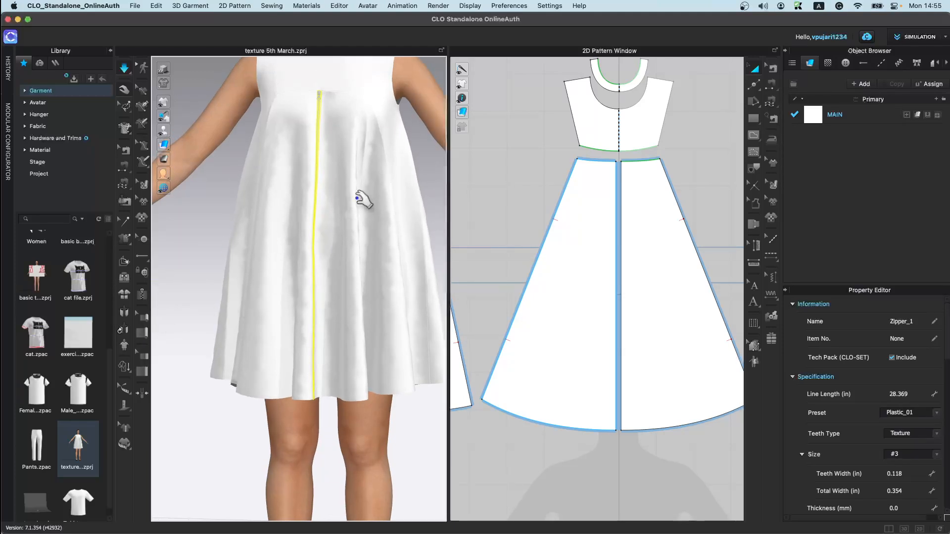
middle_click_drag(349, 200, 341, 269)
scroll(342, 273, "up", 2)
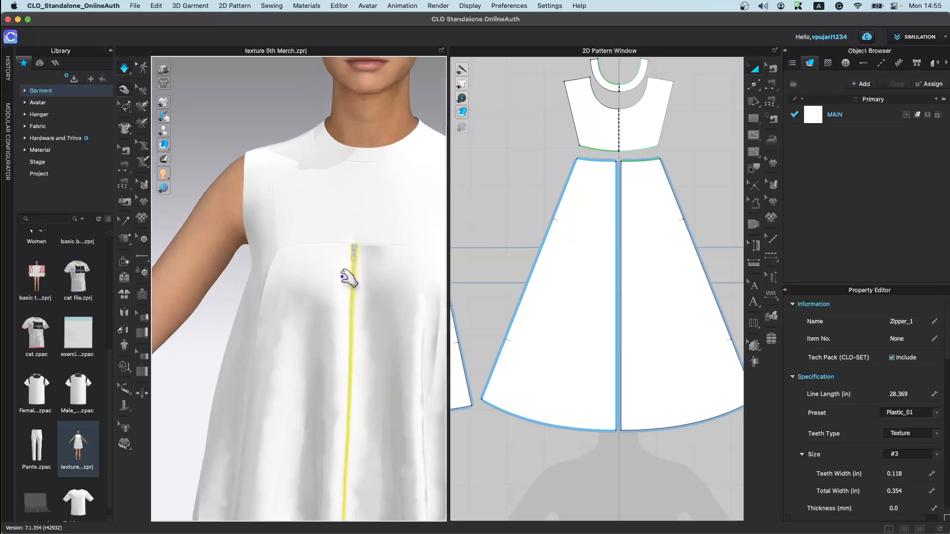
scroll(349, 278, "up", 5)
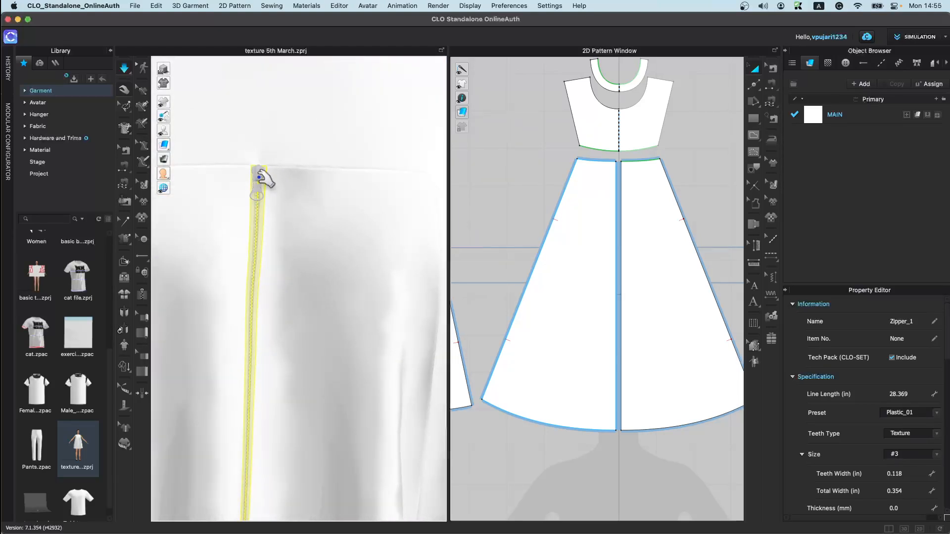
Step: Slide the zipper puller partway down the center front opening, then simulate
left_click(259, 180)
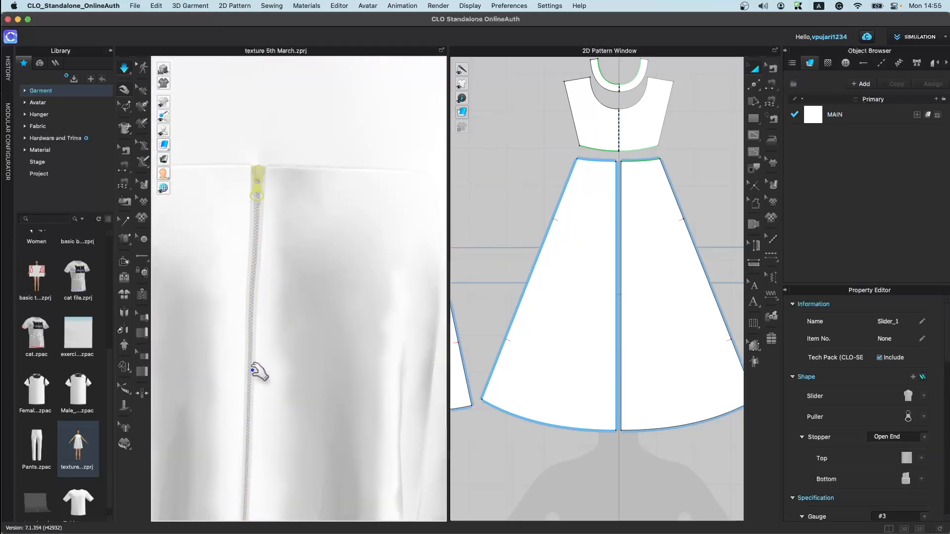
right_click_drag(263, 297, 341, 282)
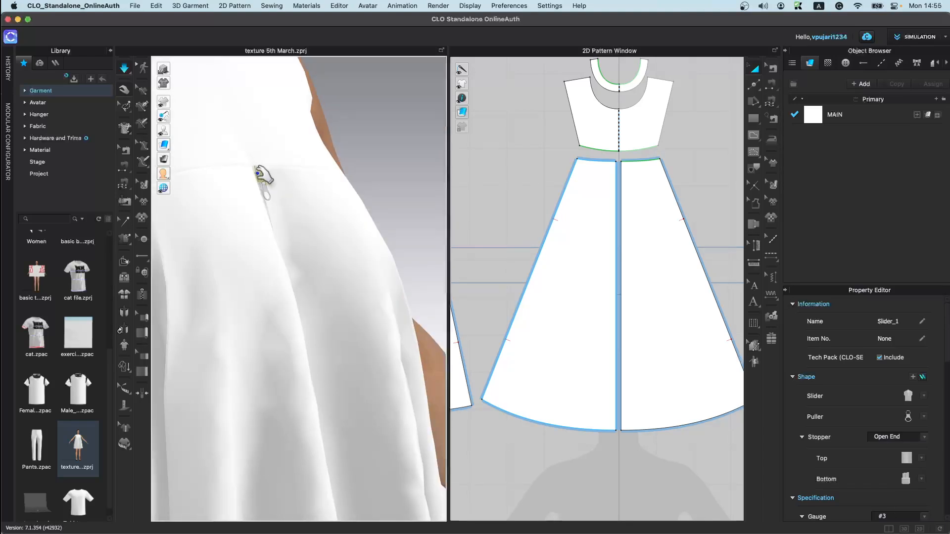
left_click(122, 70)
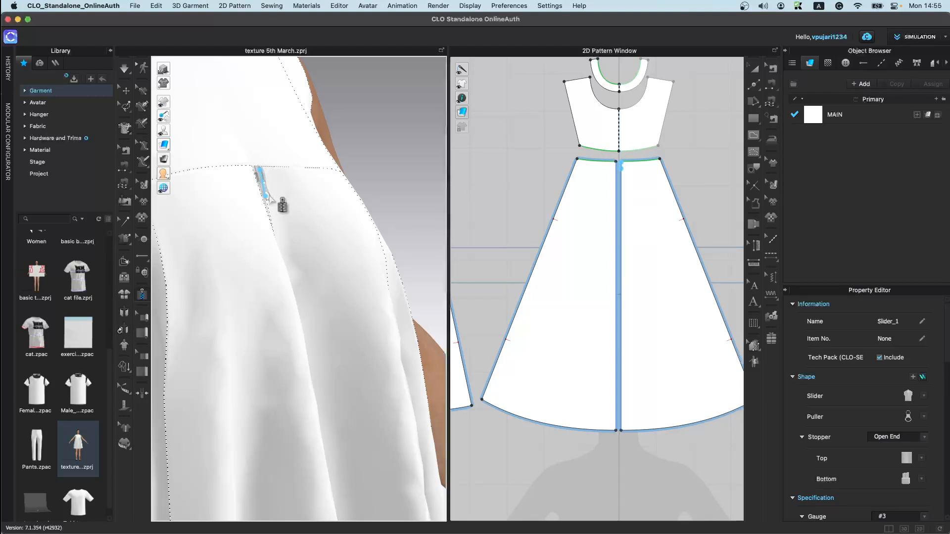
left_click(124, 92)
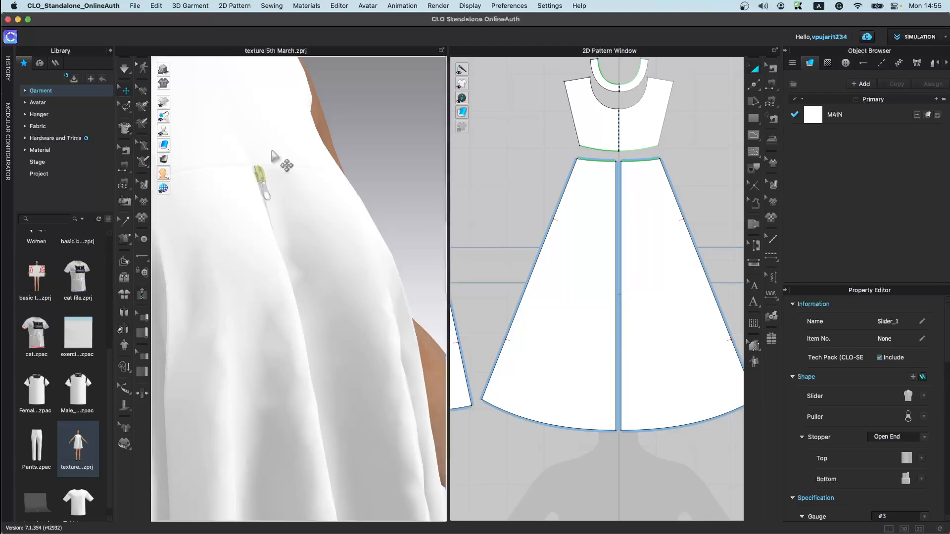
left_click_drag(266, 189, 281, 256)
right_click_drag(330, 326, 260, 351)
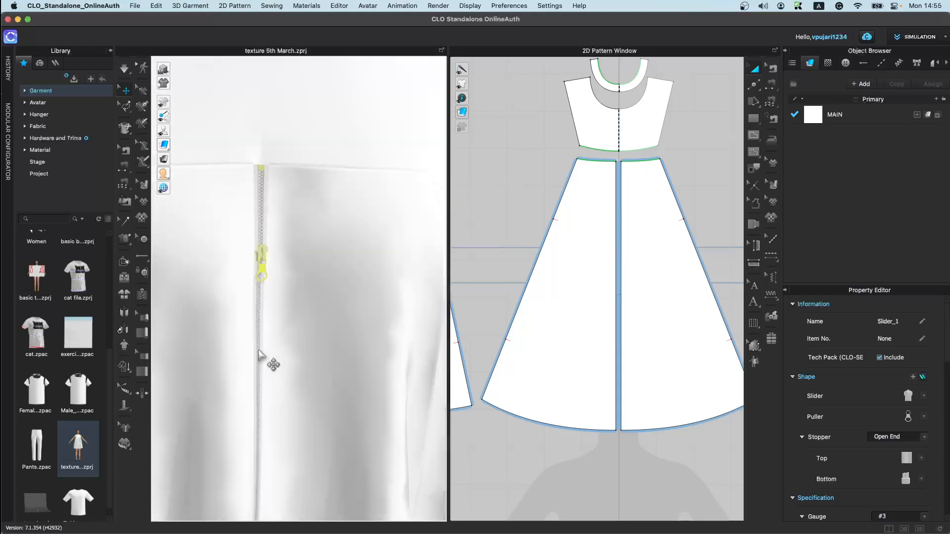
key("space")
Step: Delete the center front zipper
left_click_drag(270, 223, 285, 225)
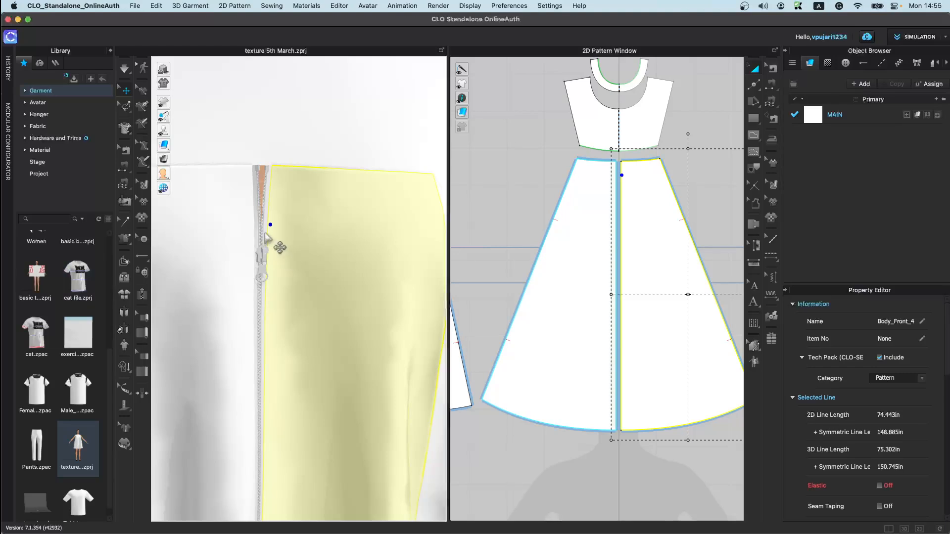
left_click(273, 286)
key("Delete")
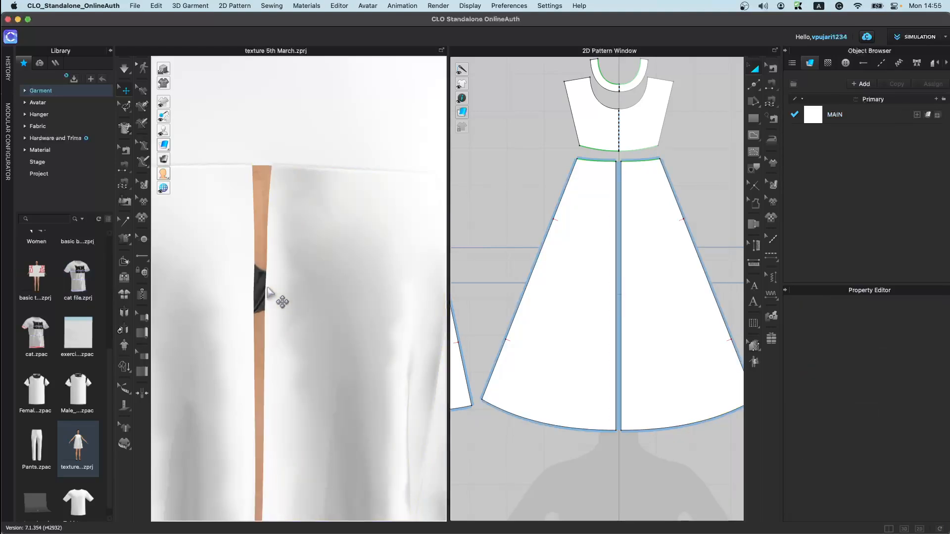
Step: Add a piping along the center front opening edge, from the yoke seam down to the hem
left_click(145, 319)
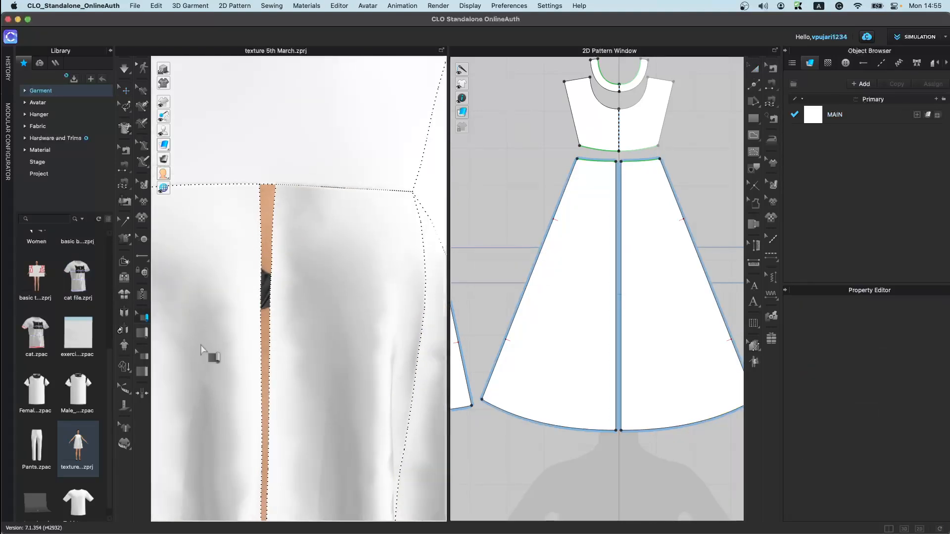
left_click(259, 184)
middle_click_drag(275, 455, 312, 295)
middle_click_drag(336, 460, 334, 252)
right_click_drag(272, 335, 254, 321)
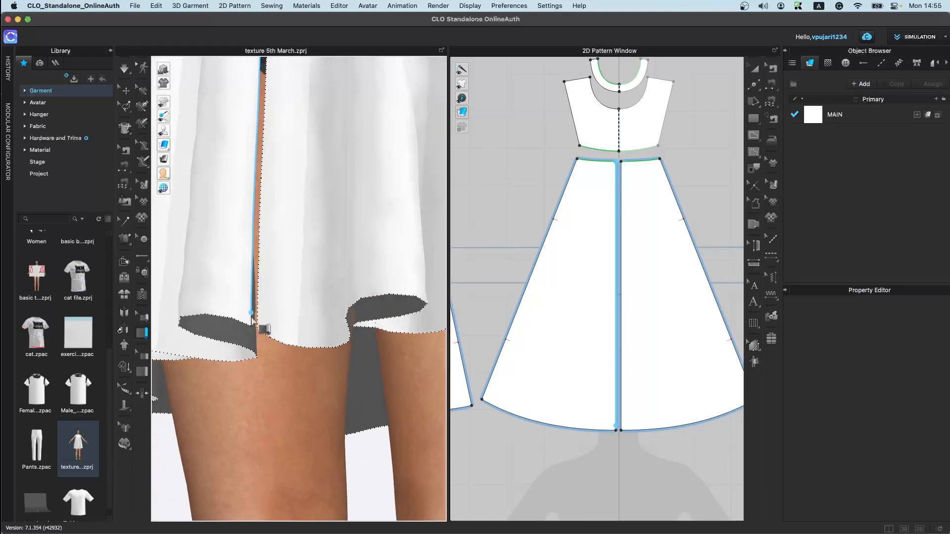
double_click(251, 331)
right_click_drag(314, 164, 313, 107)
middle_click_drag(312, 106, 307, 499)
scroll(286, 105, "up", 2)
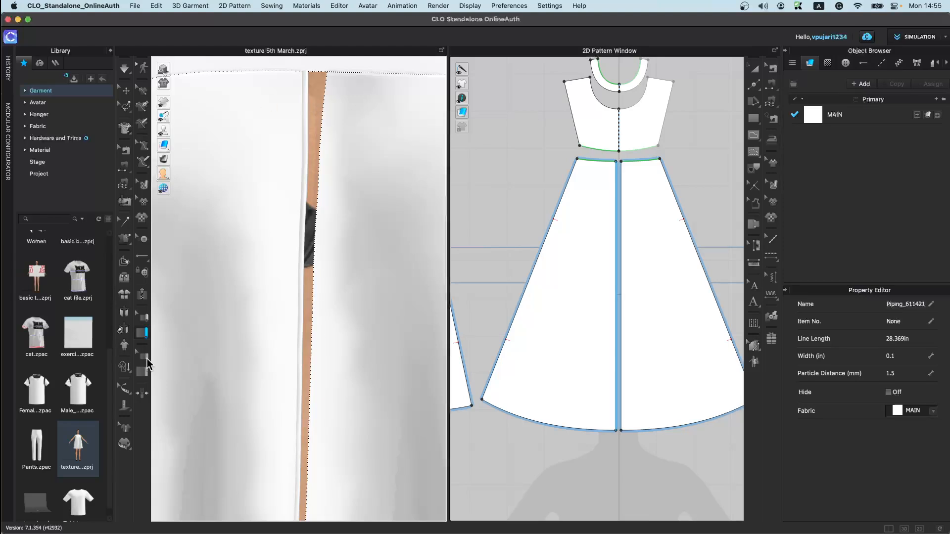
scroll(317, 356, "down", 6)
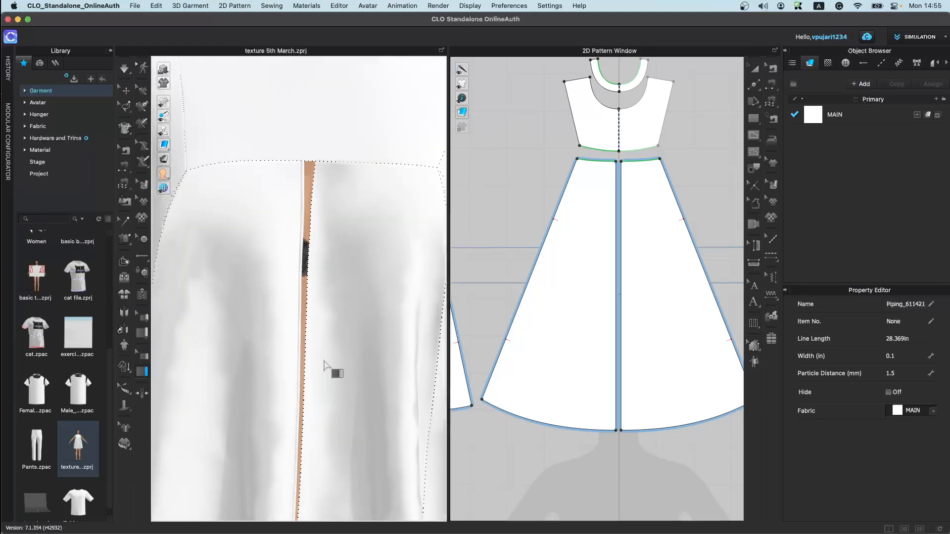
right_click_drag(323, 370, 301, 192)
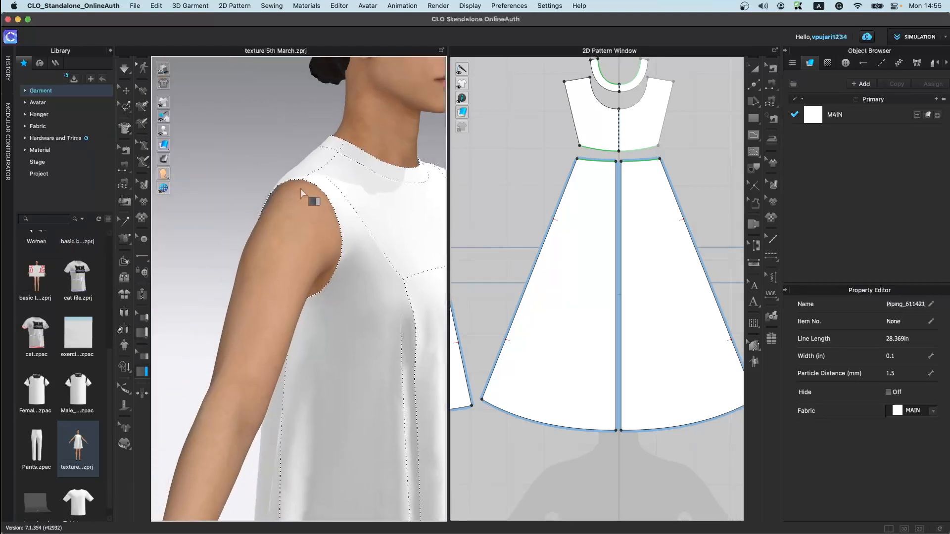
left_click(340, 260)
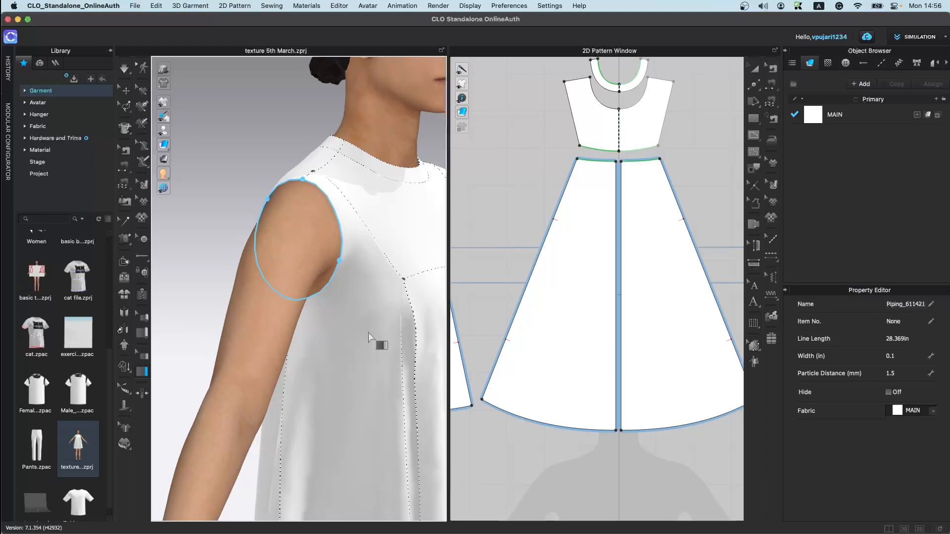
key("super+z")
Step: Simulate the dress so the new piping settles, then clear the selection
right_click_drag(369, 333, 289, 339)
key("space")
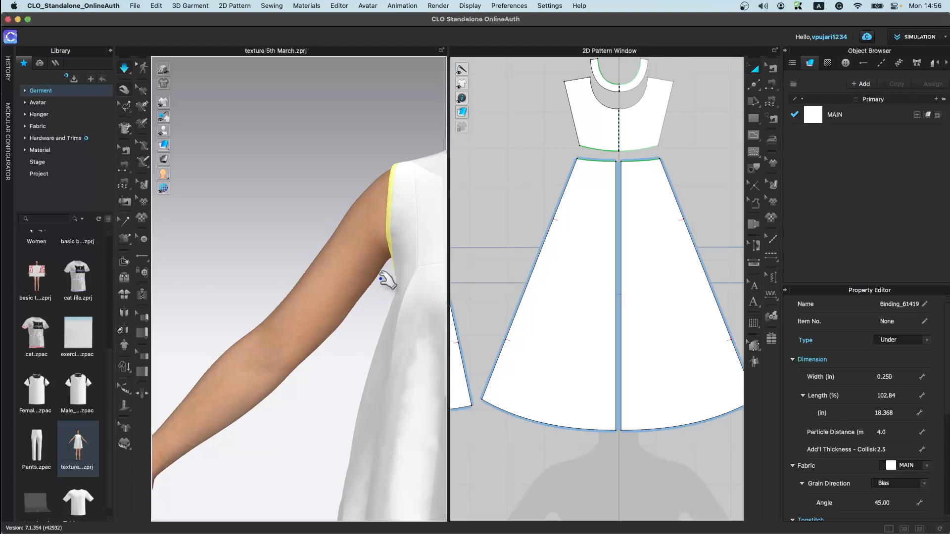
middle_click_drag(386, 250, 225, 336)
right_click_drag(225, 336, 255, 354)
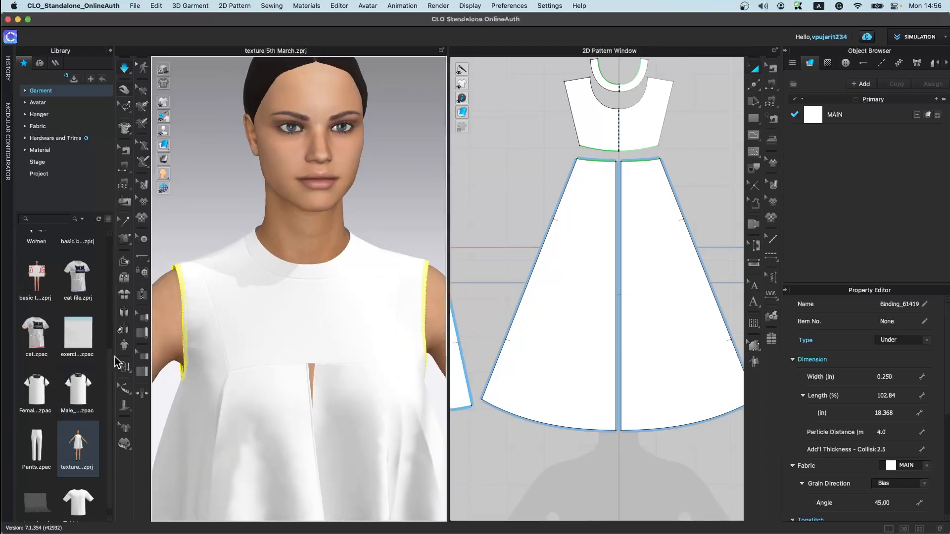
left_click(144, 356)
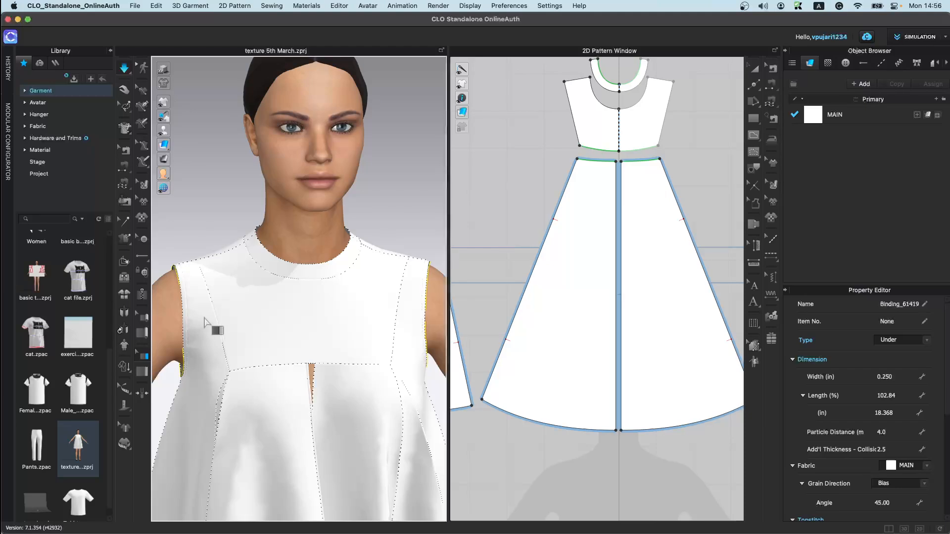
left_click(190, 319)
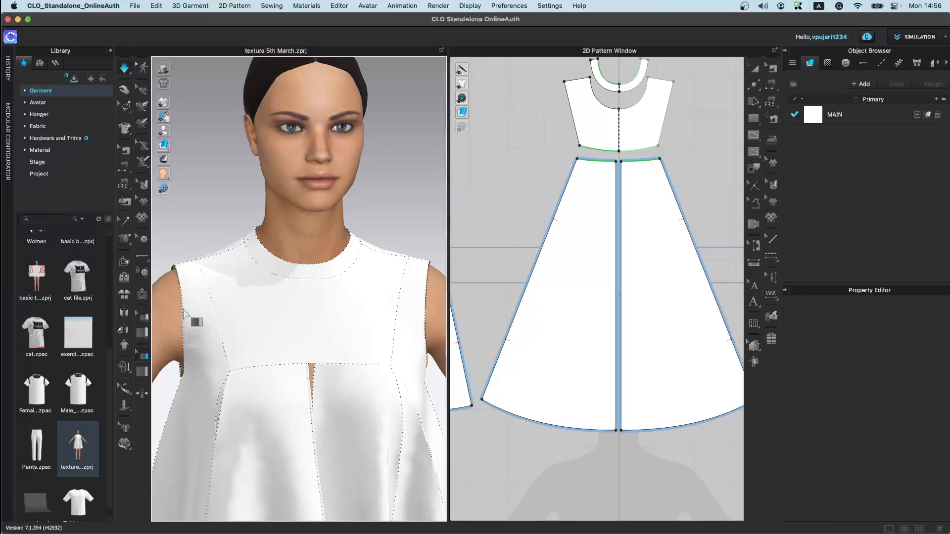
Step: Preview the front, side and back views of the texture 5th March garment file from the library
right_click(73, 444)
left_click(171, 442)
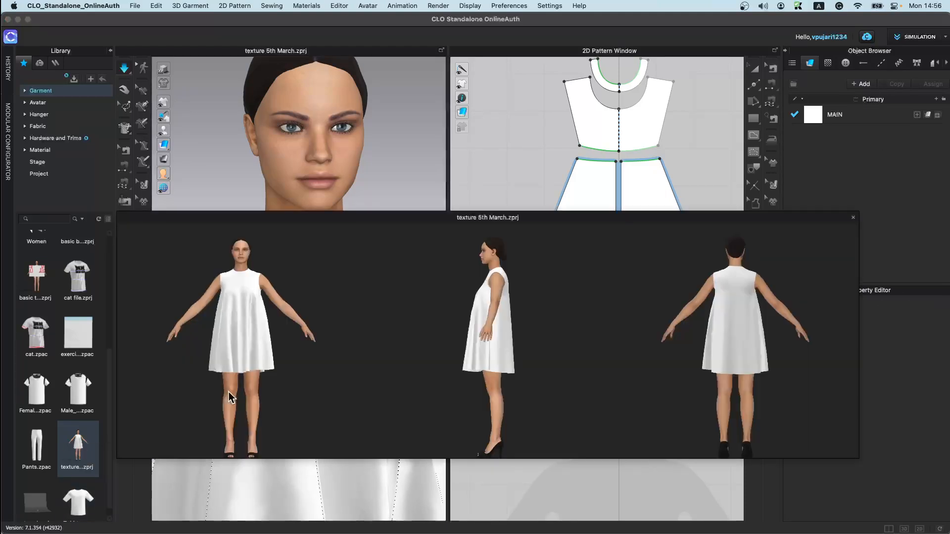
left_click(237, 165)
Step: Set the sewing line type of the skirt's side seam to Turned
right_click_drag(188, 354, 279, 354)
scroll(279, 353, "up", 2)
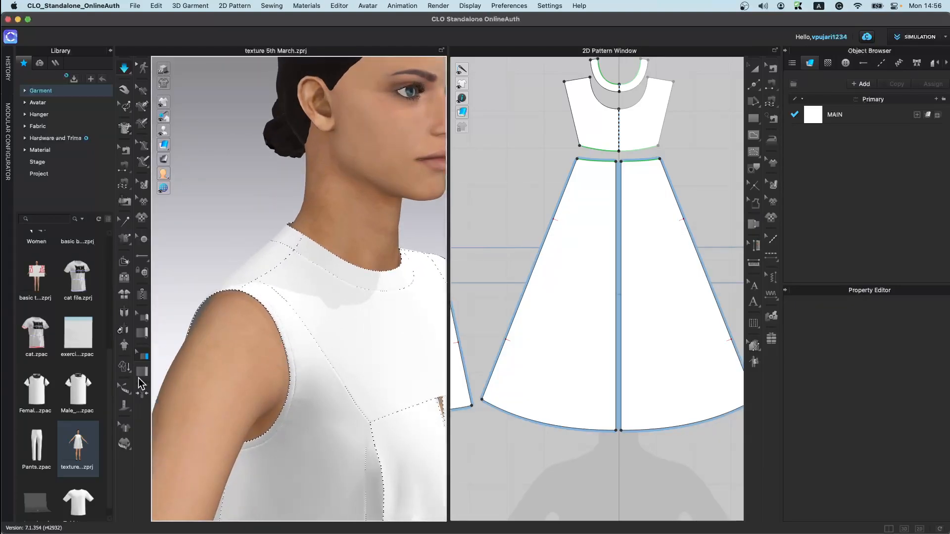
left_click(142, 371)
left_click(143, 394)
scroll(237, 434, "down", 10)
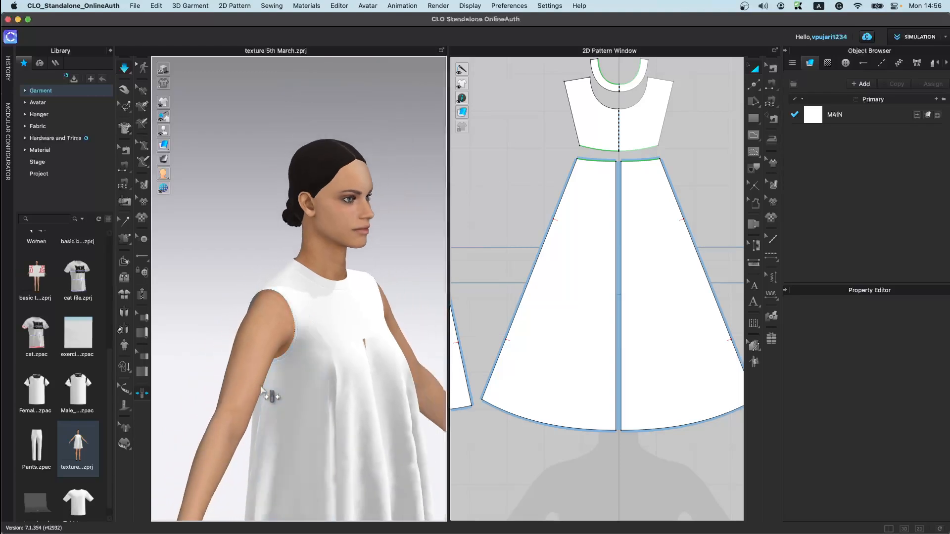
scroll(299, 289, "down", 3)
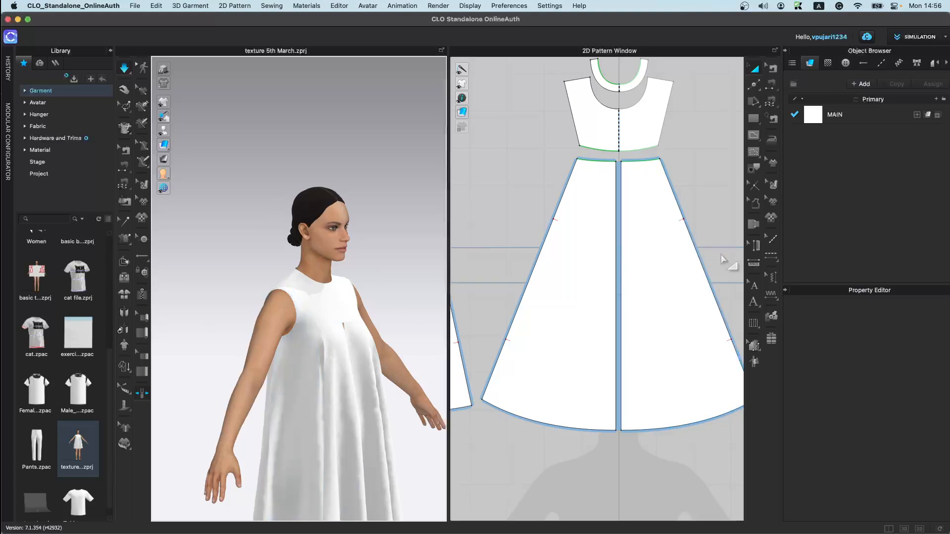
left_click(775, 67)
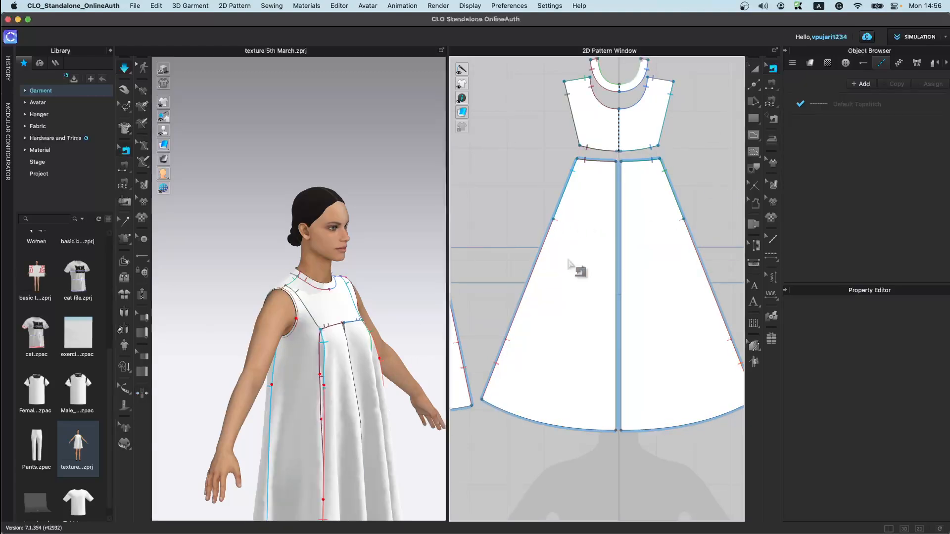
left_click(547, 265)
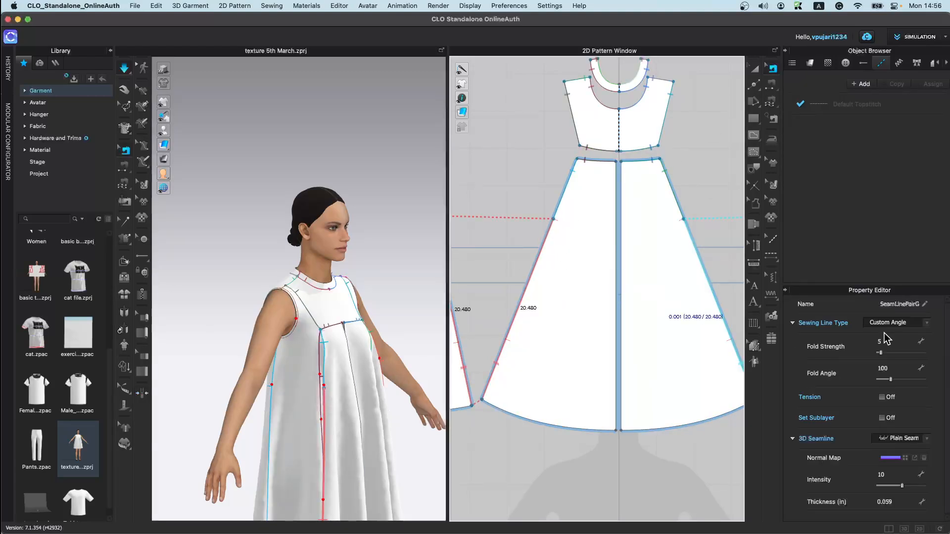
left_click(903, 322)
left_click(872, 315)
scroll(539, 366, "down", 5)
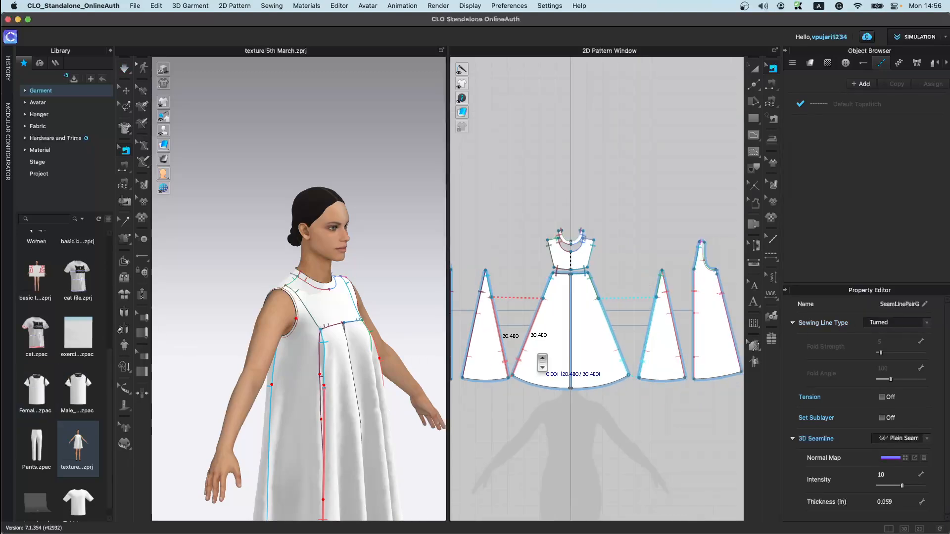
scroll(542, 363, "down", 5)
middle_click_drag(346, 395, 277, 274)
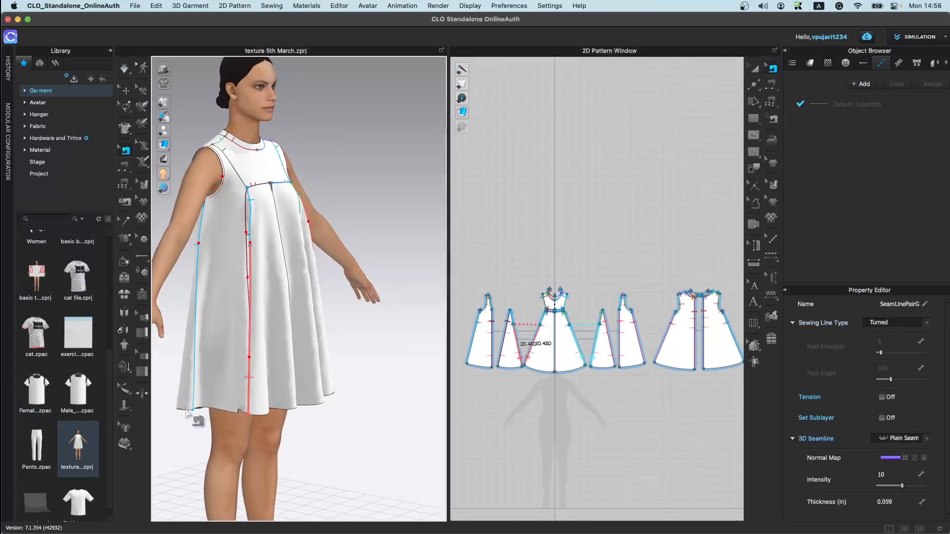
left_click(142, 393)
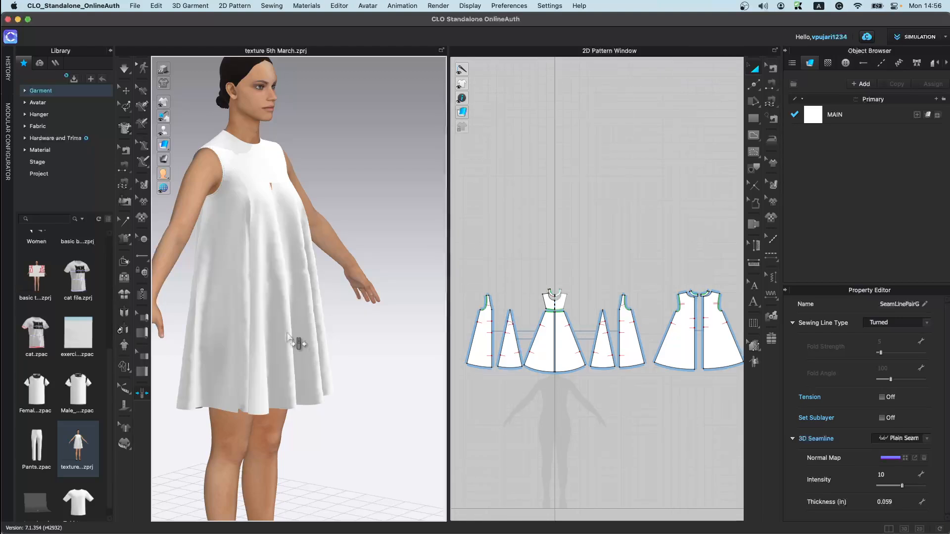
left_click(227, 354)
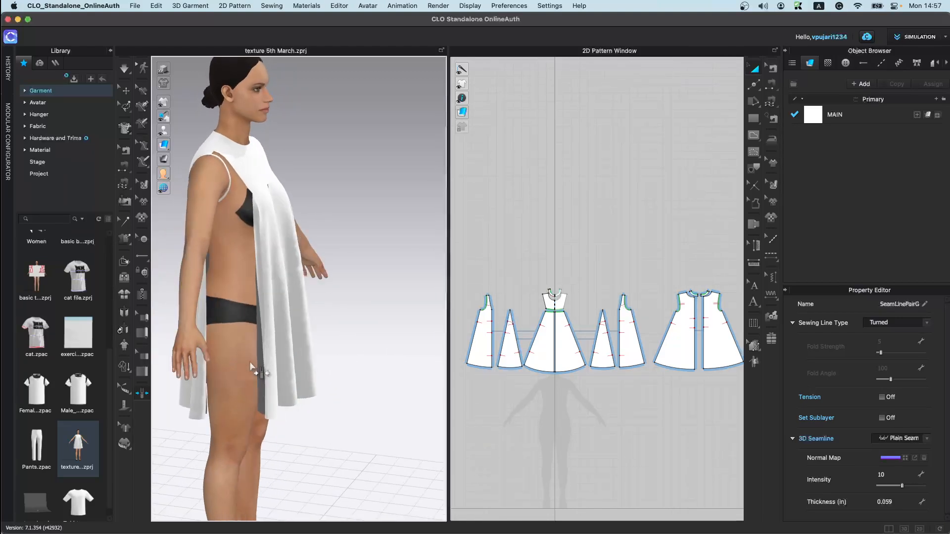
key("super+z")
Step: Open the exercise2.zpac garment from the library, replacing the current scene
scroll(77, 462, "down", 1)
double_click(90, 344)
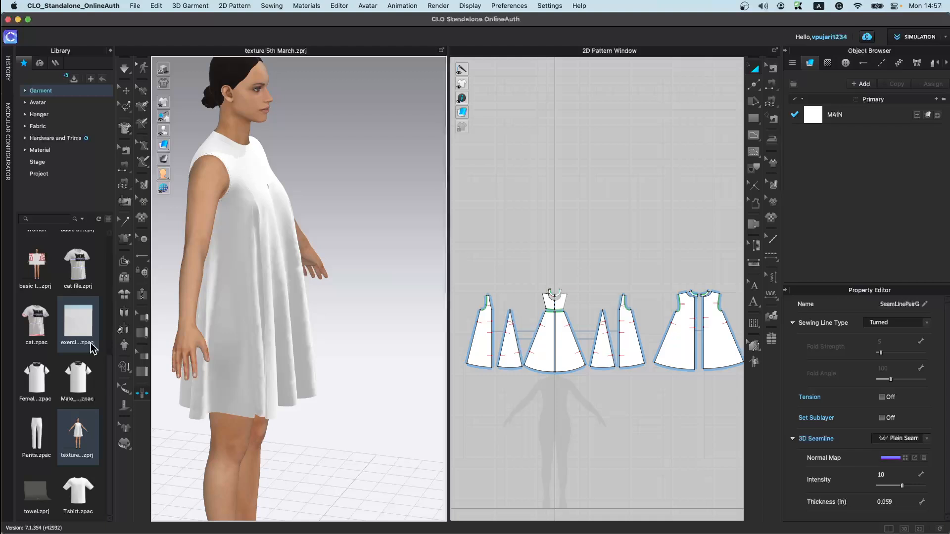
left_click(480, 304)
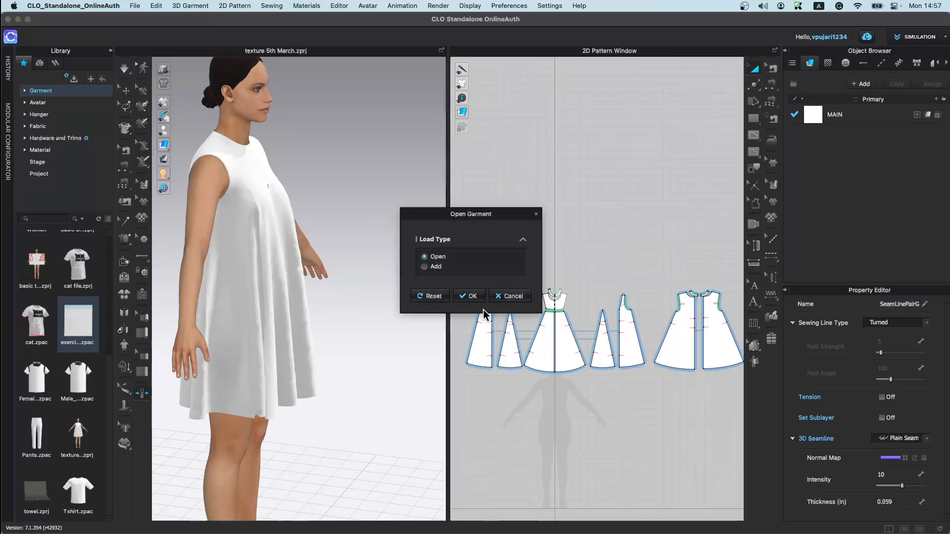
left_click(461, 297)
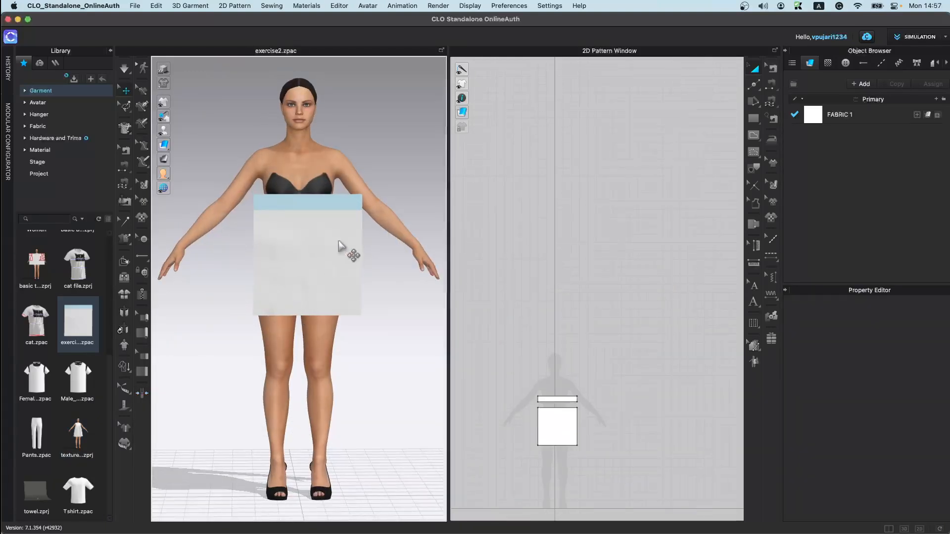
left_click(340, 245)
right_click(311, 277)
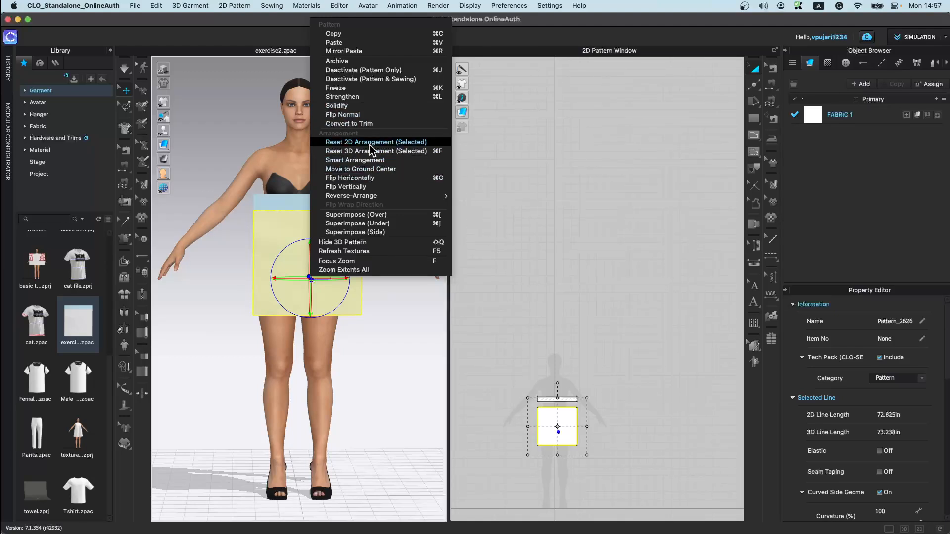
mouse_move(378, 197)
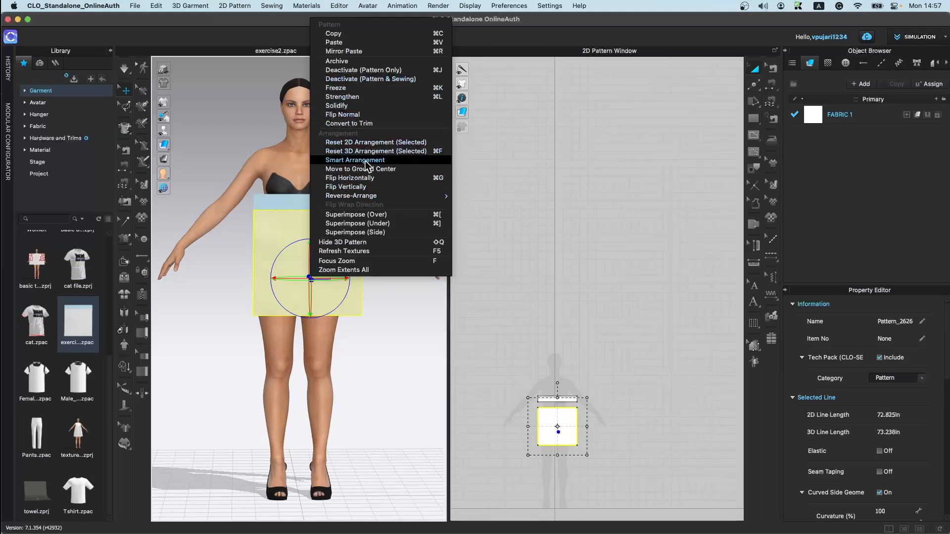
left_click(205, 245)
right_click_drag(307, 227, 366, 230)
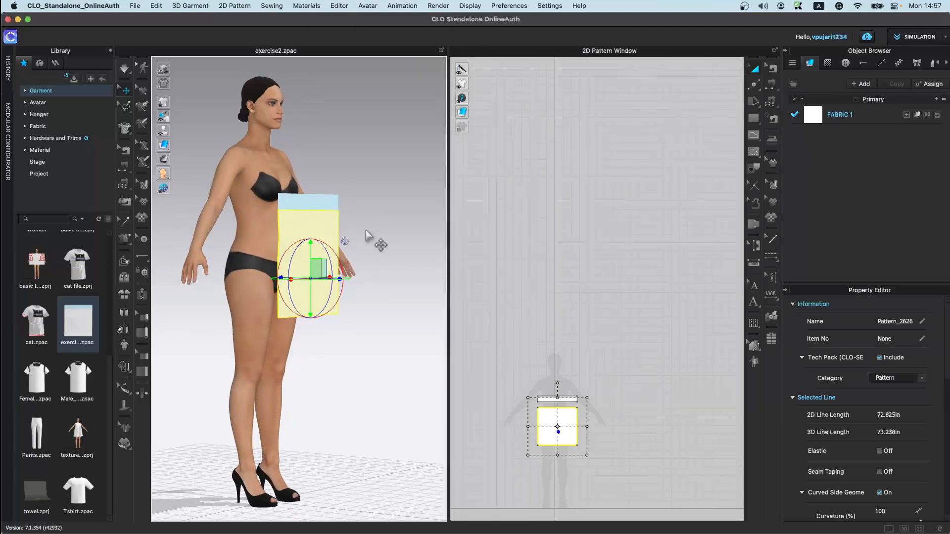
left_click(388, 229)
scroll(291, 269, "up", 3)
right_click(329, 244)
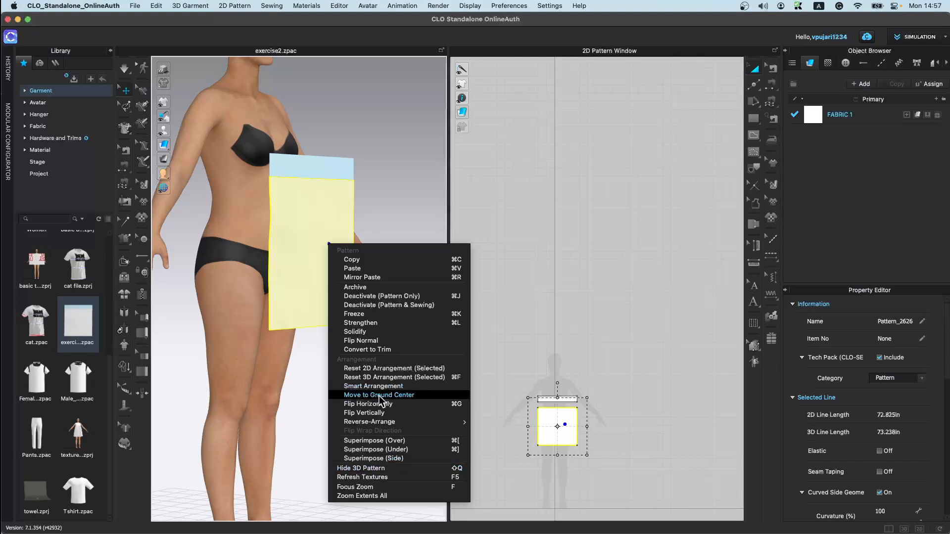
left_click(613, 395)
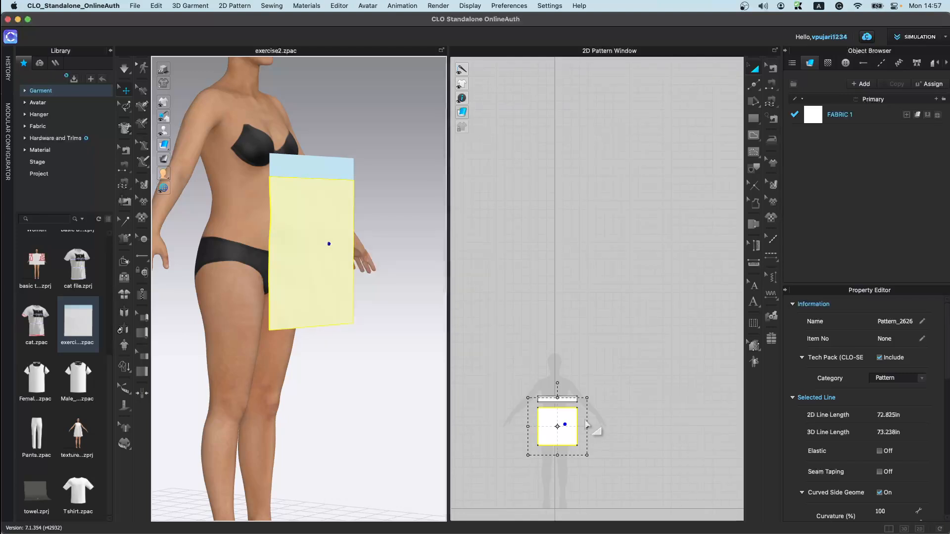
Step: Layer-clone the fabric pattern underneath and place the copy below the original pattern
right_click(562, 423)
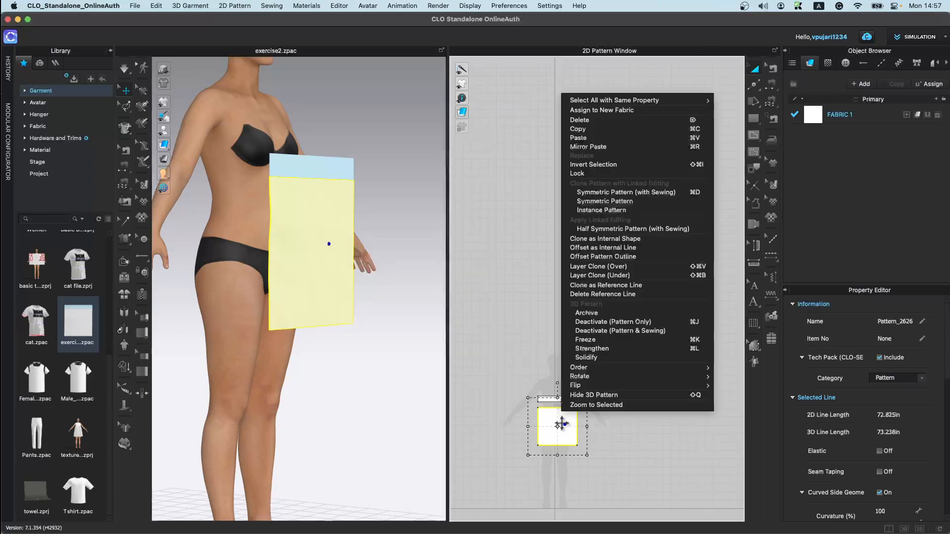
left_click(620, 276)
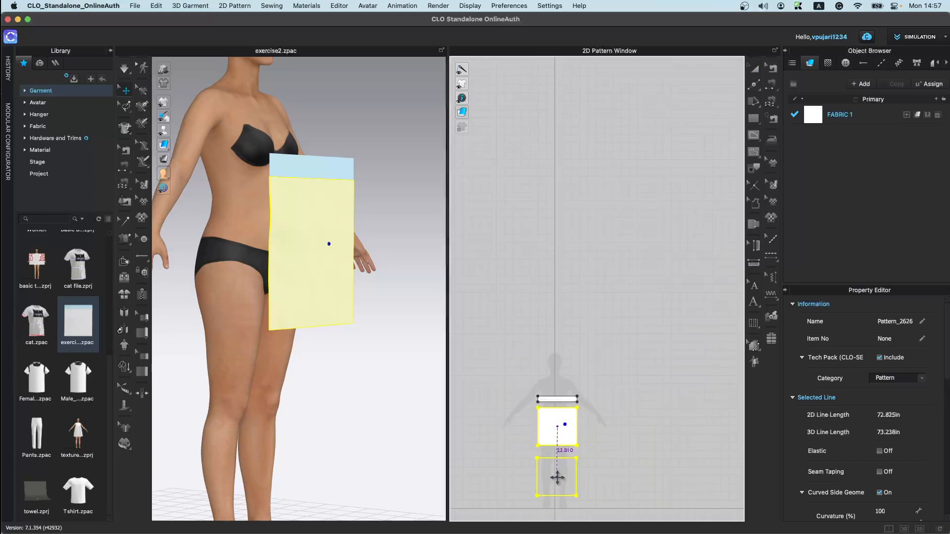
left_click(557, 477)
Step: Run the simulation and pull the cloned fabric layer so it drapes
mouse_move(365, 333)
right_mouse_down()
mouse_move(336, 321)
mouse_move(323, 297)
mouse_move(317, 345)
mouse_move(361, 333)
mouse_move(329, 314)
mouse_move(374, 327)
mouse_move(343, 308)
right_mouse_up()
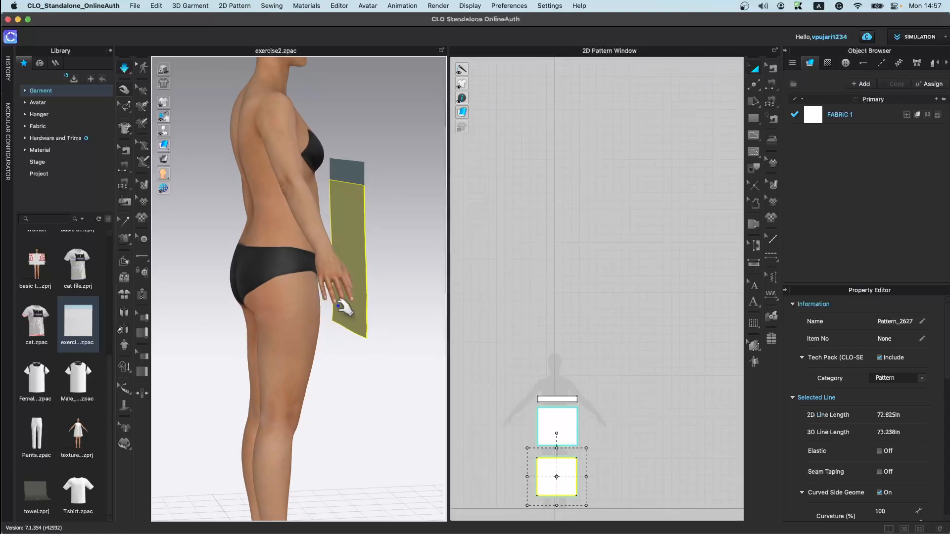
mouse_move(350, 307)
left_mouse_down()
mouse_move(348, 317)
mouse_move(338, 315)
left_mouse_up()
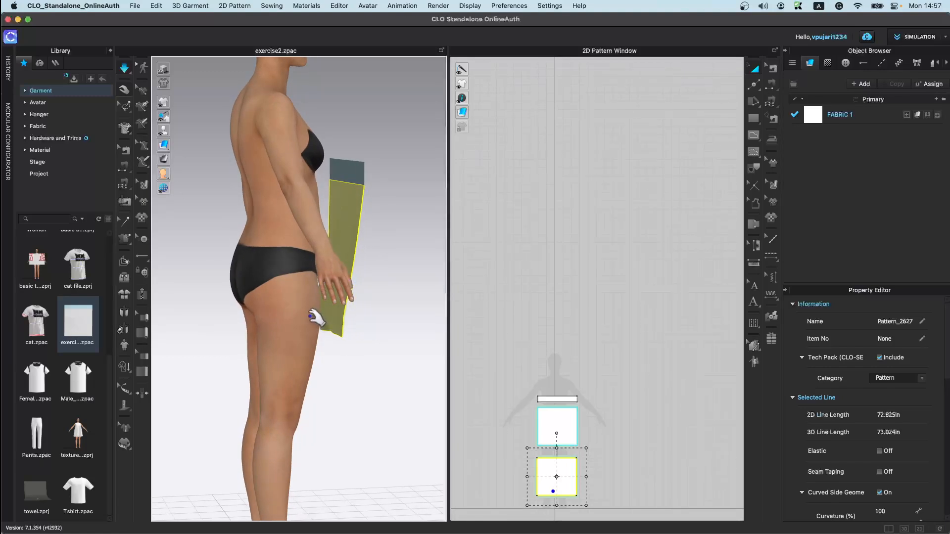
key("space")
right_click_drag(313, 318, 279, 348)
Step: Delete the avatar from the scene
left_click(291, 245)
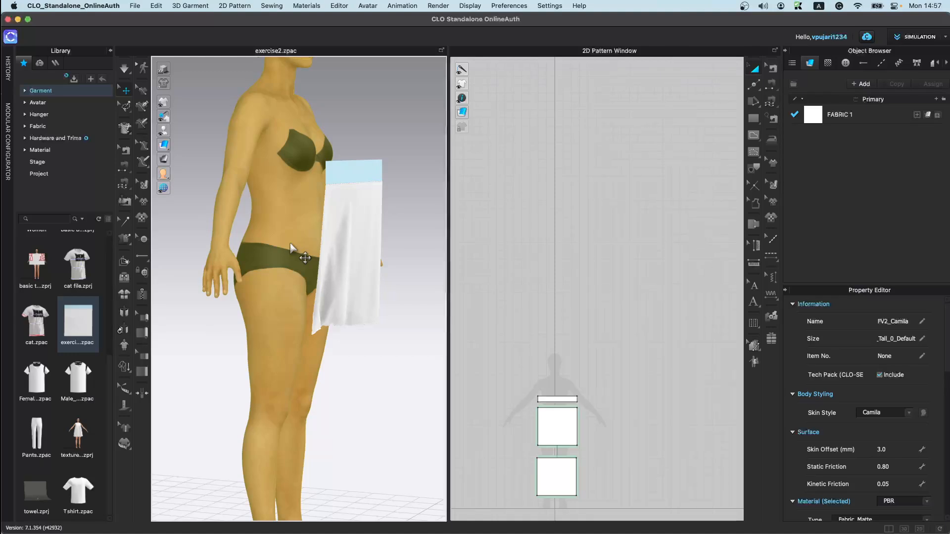
key("Delete")
left_click_drag(358, 302, 435, 224)
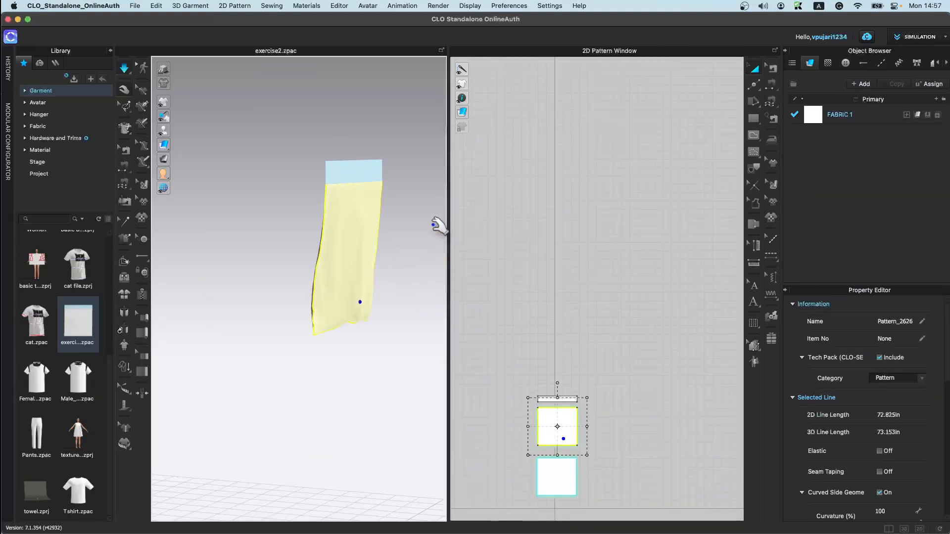
Step: Pull the hanging fabric layers during simulation, then stop the simulation
left_click(242, 329)
right_click_drag(295, 334, 325, 327)
left_click_drag(351, 294, 275, 268)
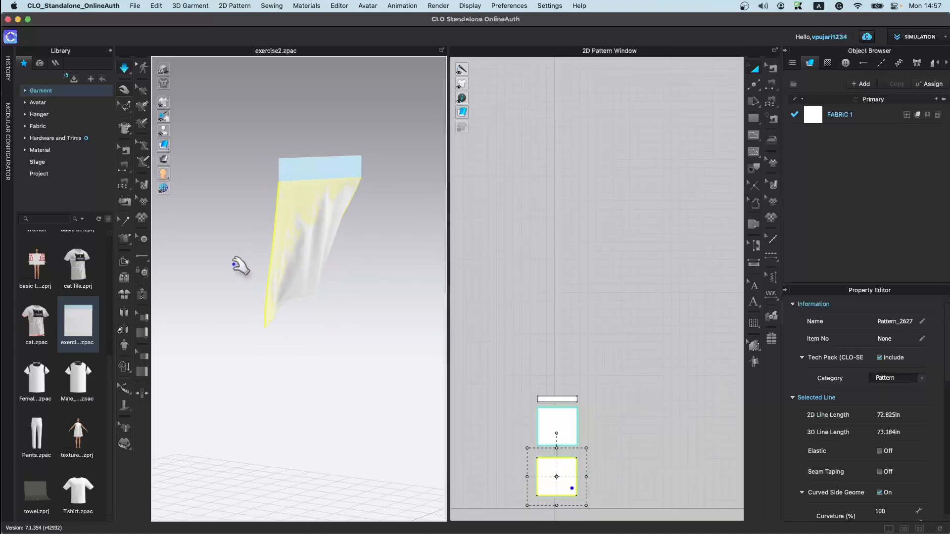
key("space")
Step: Examine the draped fabric layers closely in the 3D view
right_click_drag(275, 276, 258, 336)
right_click_drag(355, 295, 344, 326)
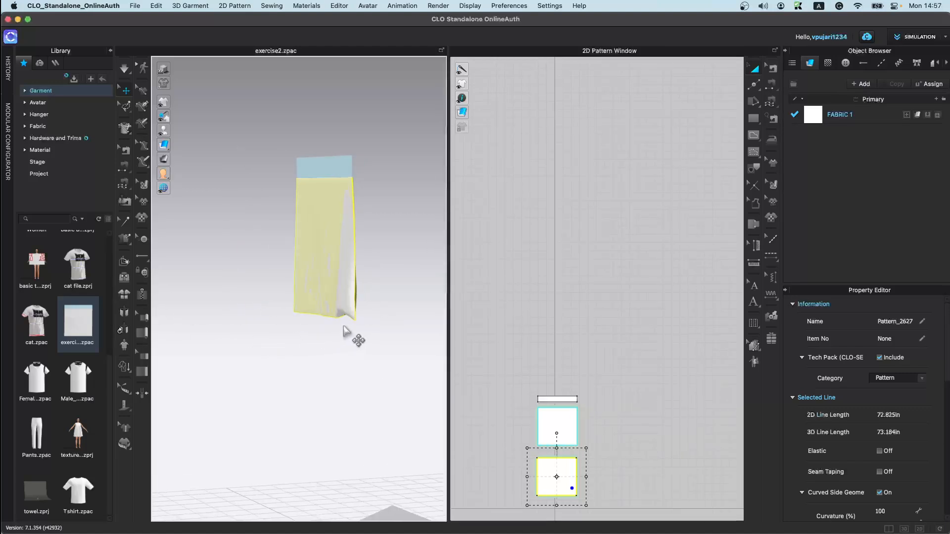
left_click(143, 392)
mouse_move(331, 313)
right_mouse_down()
mouse_move(256, 378)
mouse_move(334, 321)
right_mouse_up()
right_click_drag(357, 276, 428, 360)
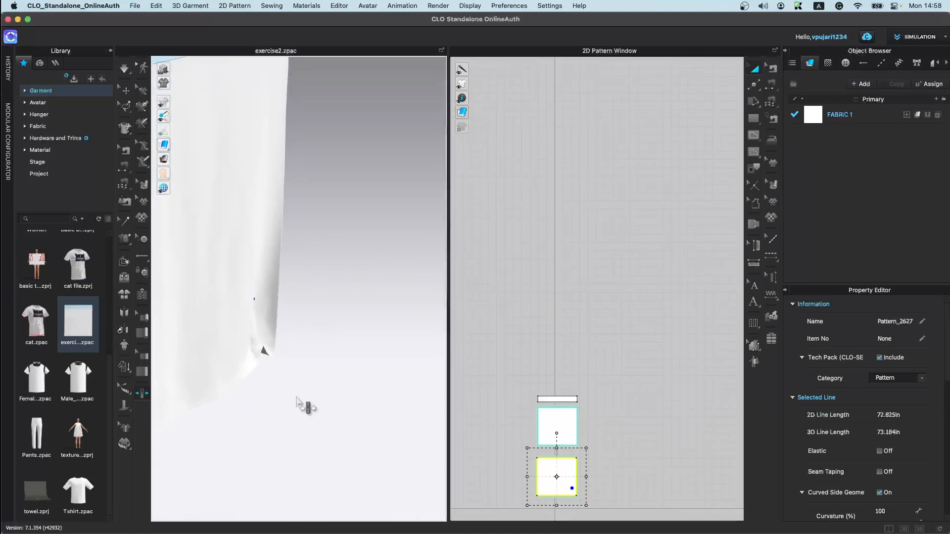
Step: Select all patterns and their sewing lines to review the sewing line type settings
middle_click_drag(524, 483, 567, 337)
left_click_drag(517, 247, 732, 487)
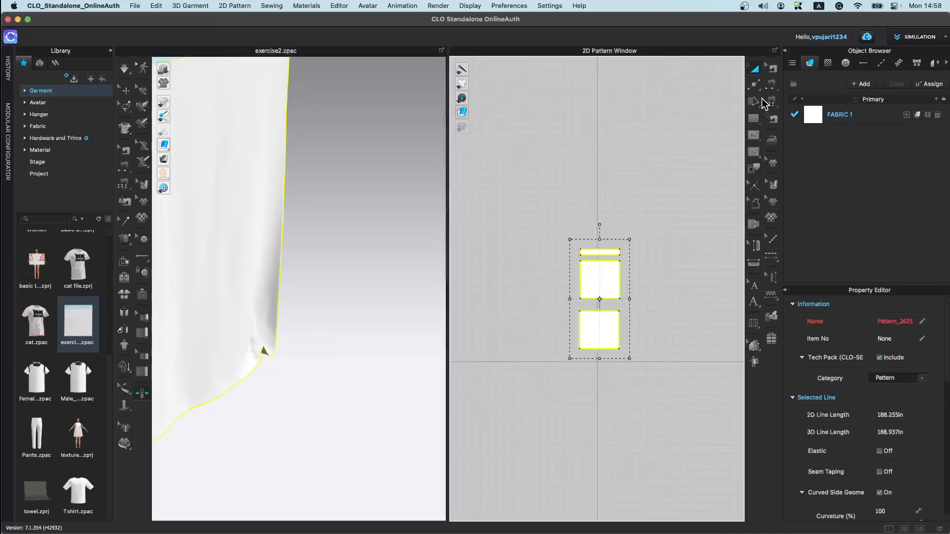
left_click(770, 71)
left_click_drag(502, 212, 680, 458)
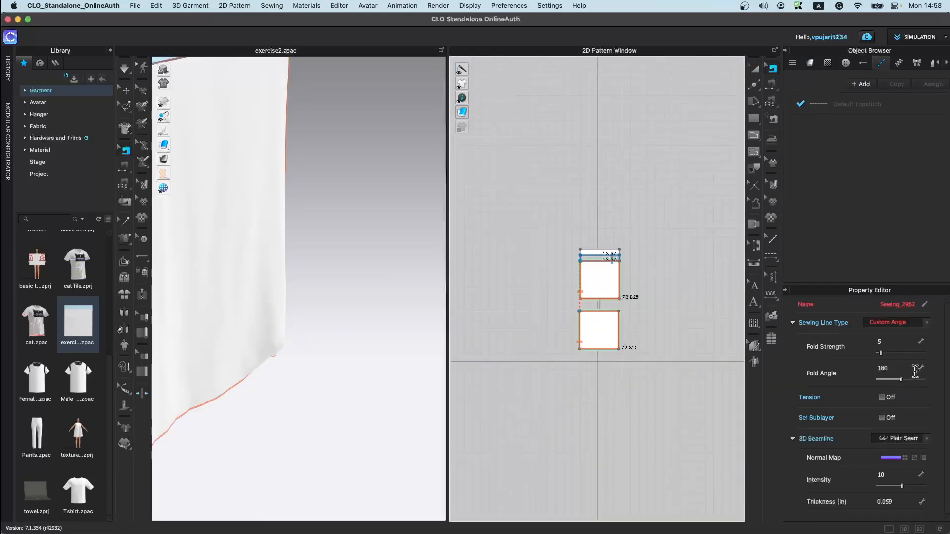
left_click(208, 410)
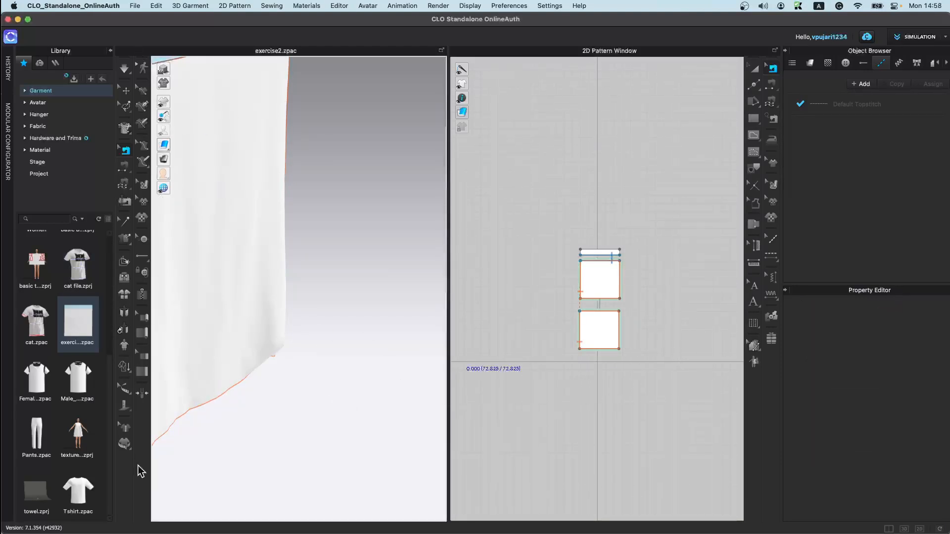
Step: Open the texture garment file from the library without saving the current file
right_click_drag(307, 381, 225, 344)
middle_click_drag(225, 343, 356, 414)
scroll(356, 414, "down", 3)
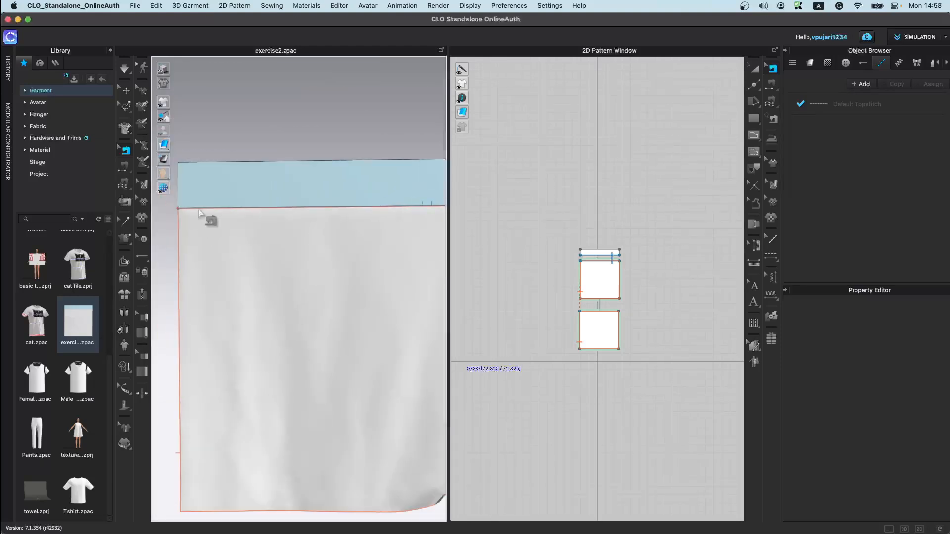
double_click(74, 445)
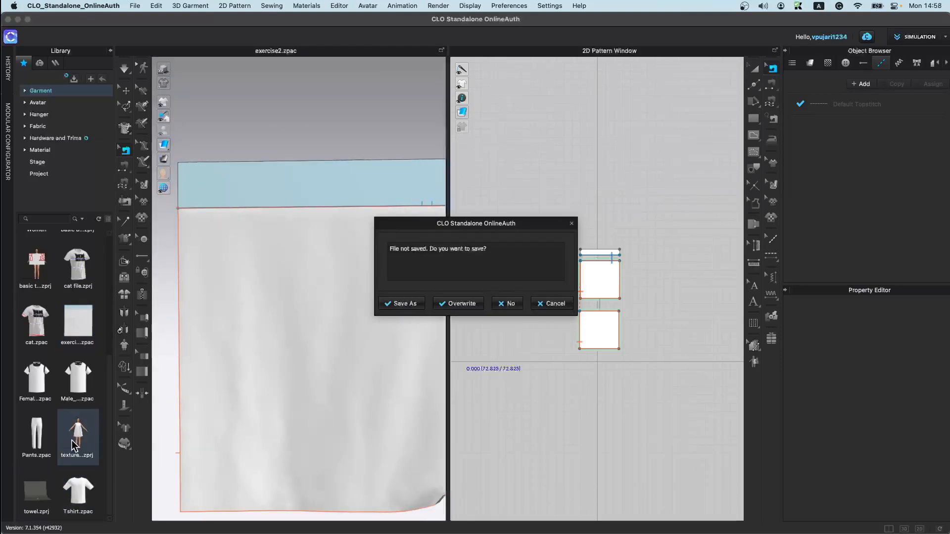
left_click(507, 304)
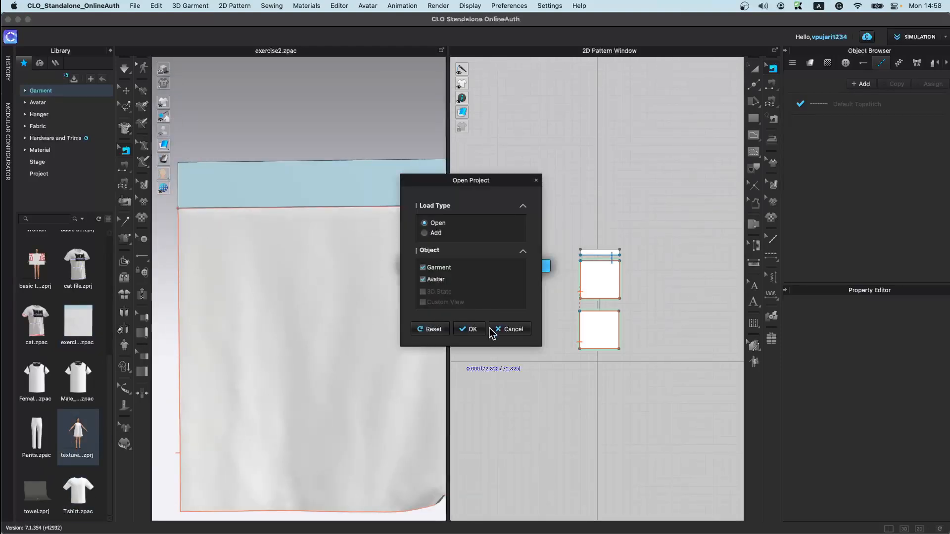
left_click(470, 330)
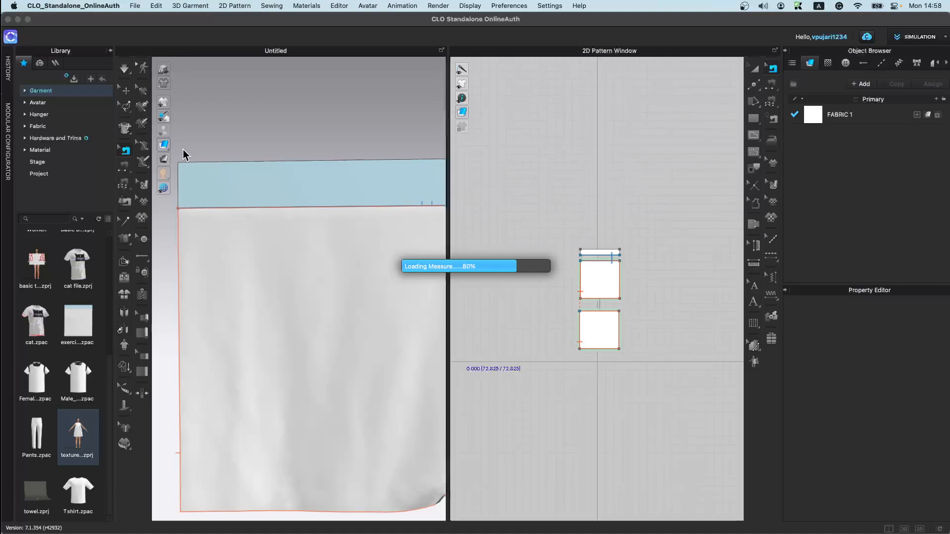
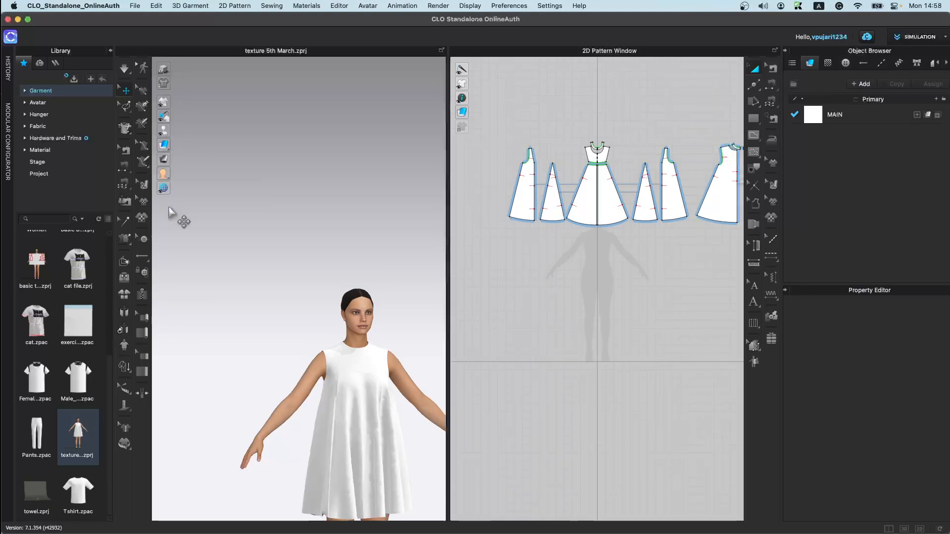
Step: Preview the dress in schematic render display, then close its render settings
scroll(297, 337, "down", 5)
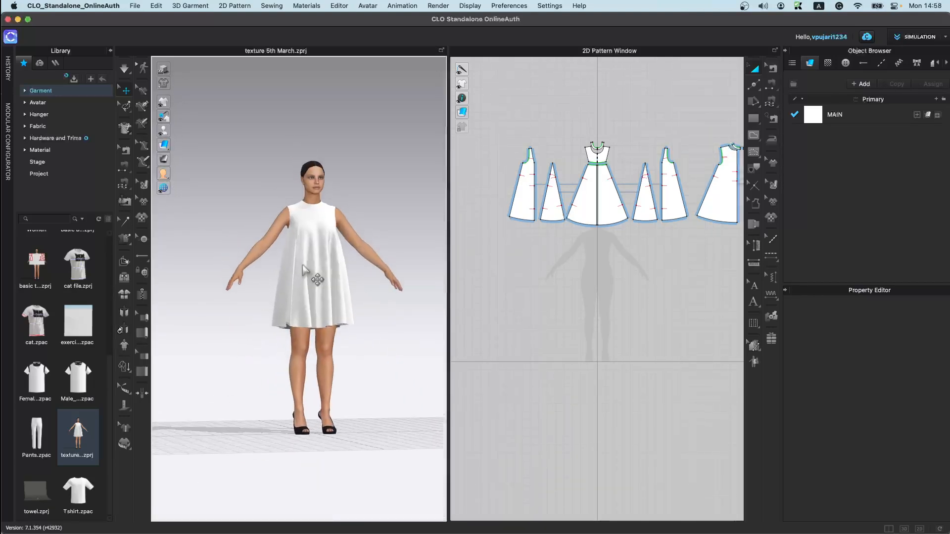
right_click_drag(324, 480, 301, 480)
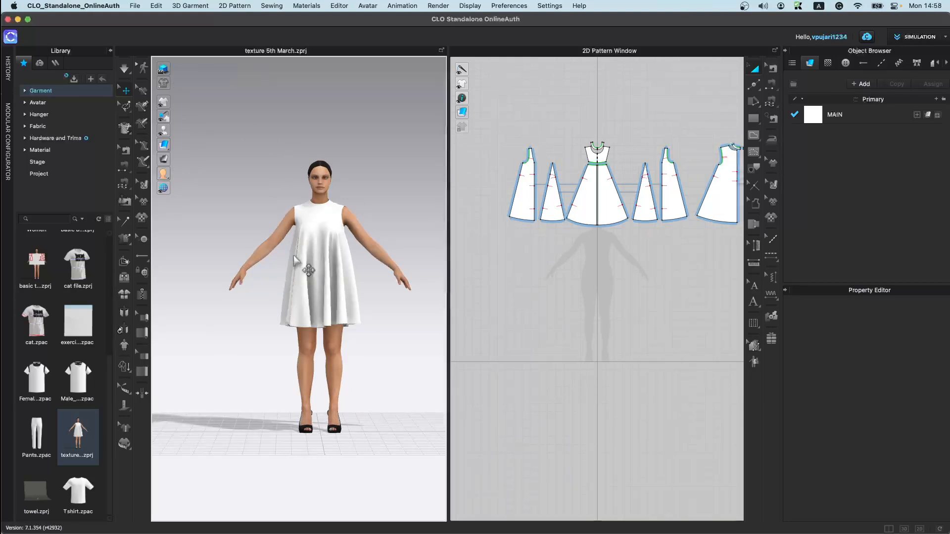
scroll(336, 295, "up", 2)
scroll(335, 295, "up", 3)
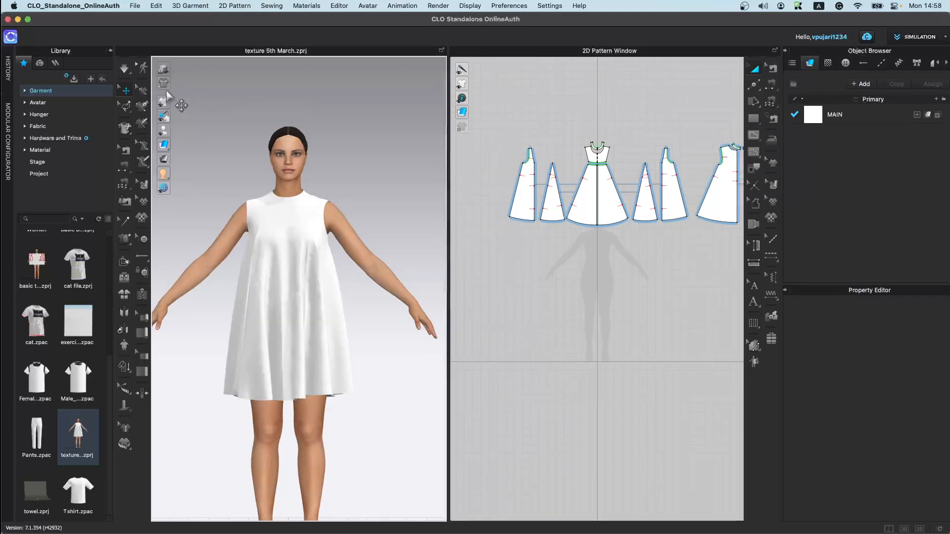
left_click(164, 84)
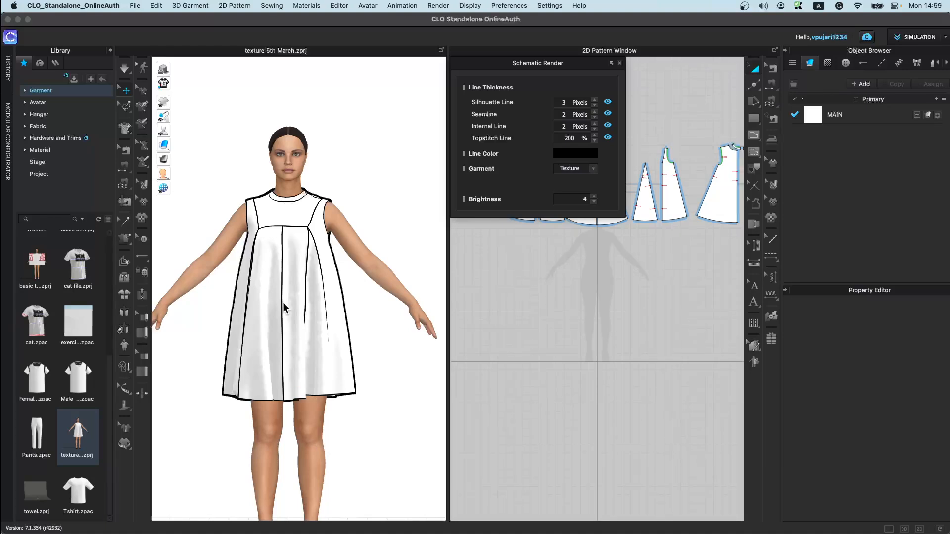
left_click(619, 63)
Step: Select an internal line on the center front panel to inspect its fold properties
mouse_move(164, 106)
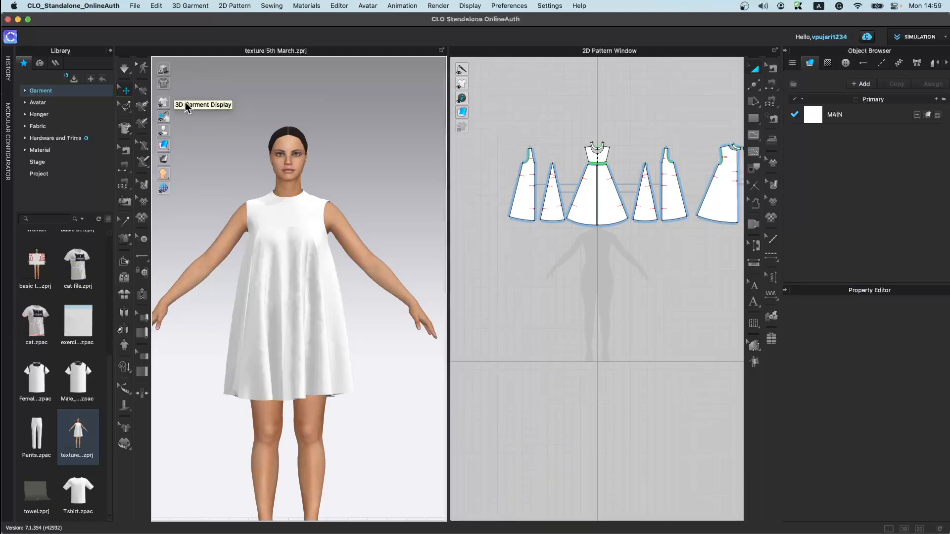
left_click(178, 102)
left_click(178, 102)
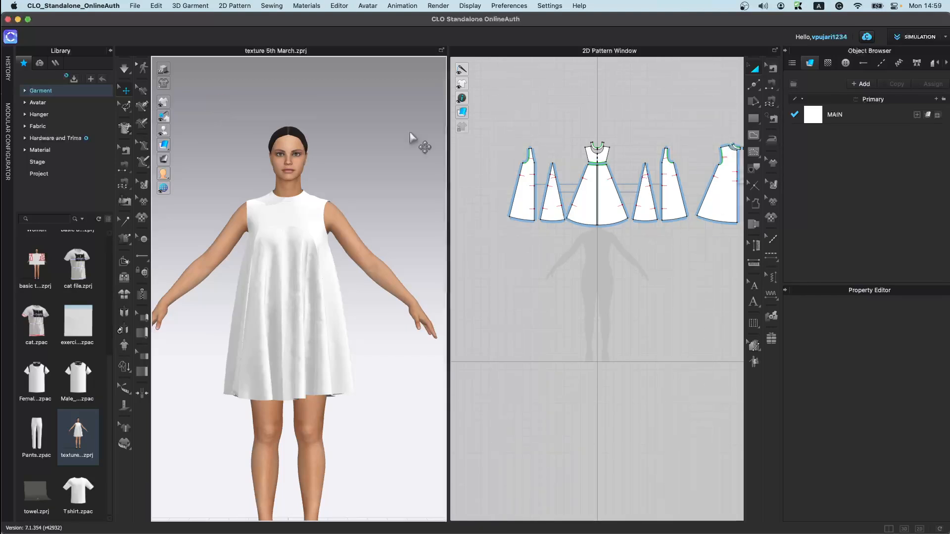
left_click(753, 135)
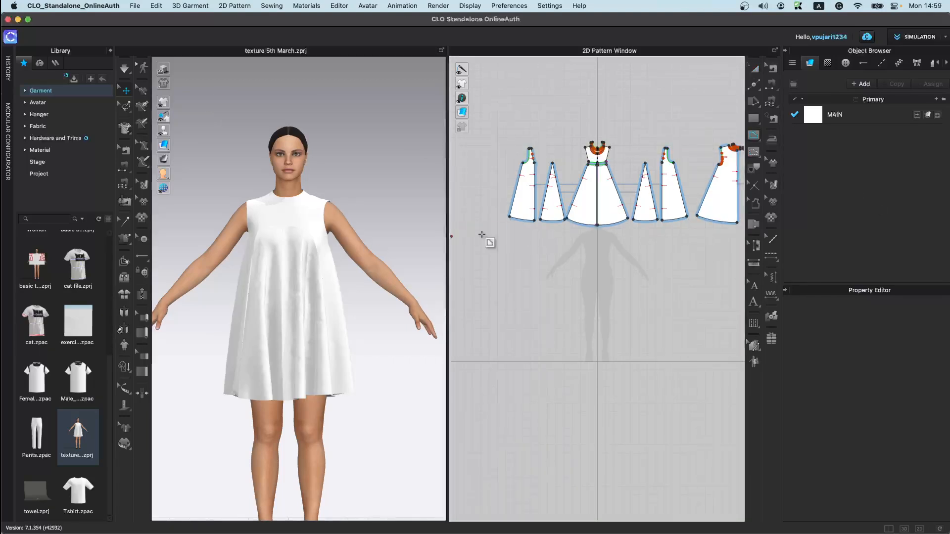
scroll(581, 201, "up", 3)
left_click(599, 148)
double_click(589, 218)
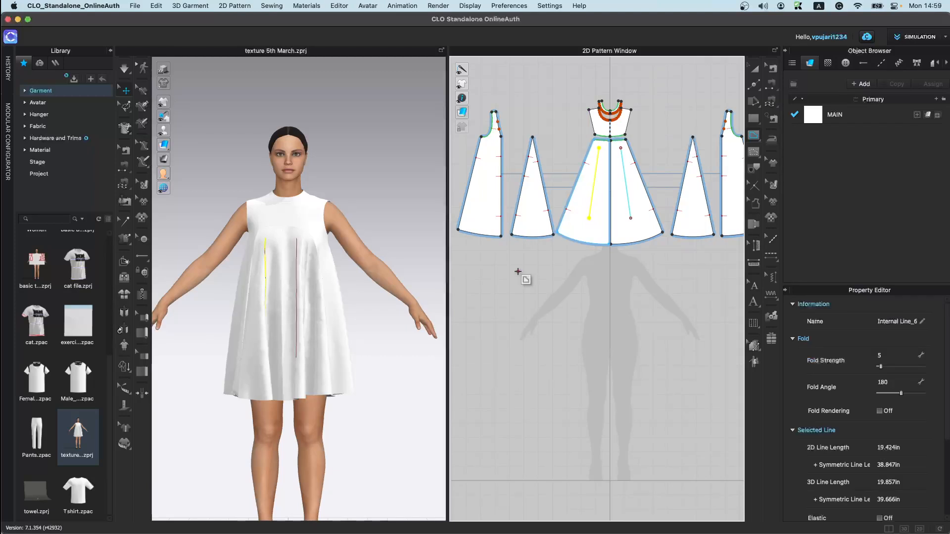
Step: Draw a baseline about 19.5 in long down the center front panel
left_click(754, 153)
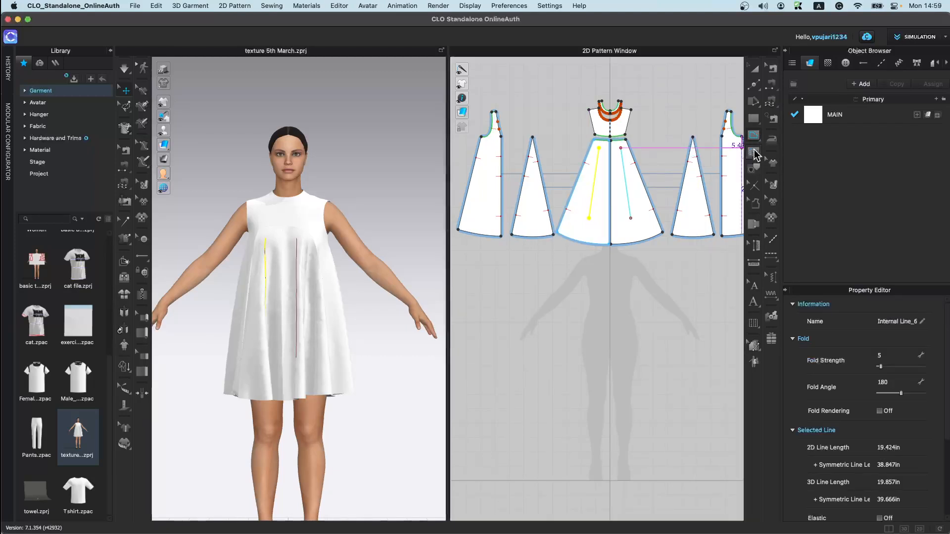
left_click(619, 159)
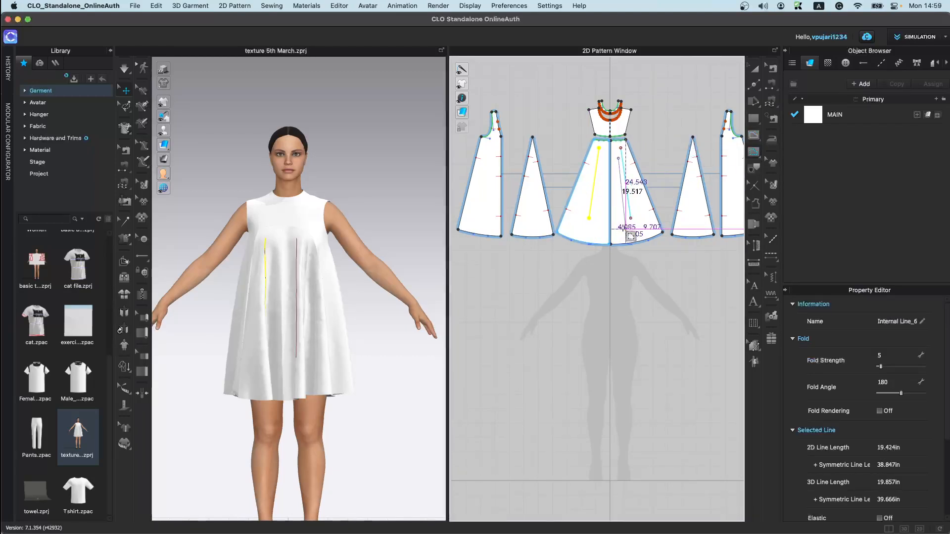
double_click(631, 217)
Step: Change the 3D garment display of internal lines and inspect the side panel in the 3D view
scroll(297, 306, "up", 4)
mouse_move(163, 102)
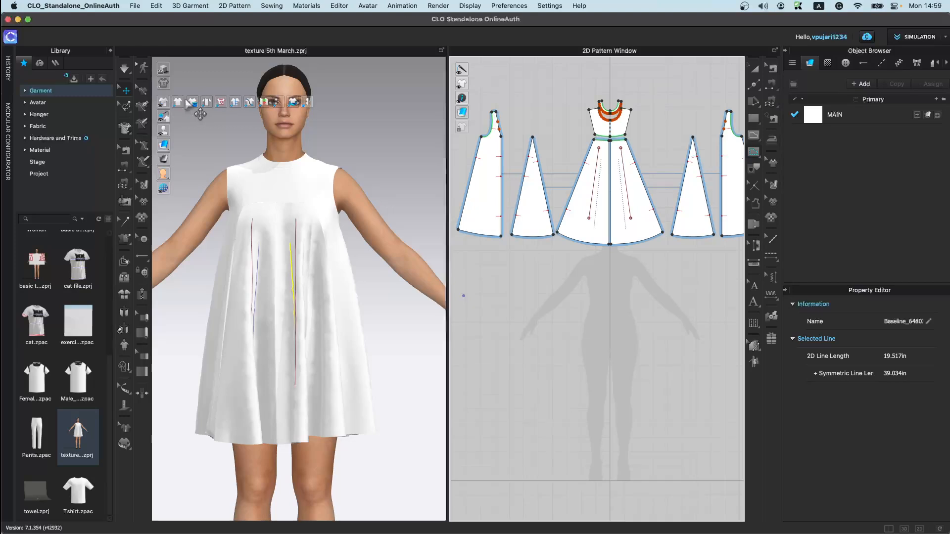
left_click(221, 103)
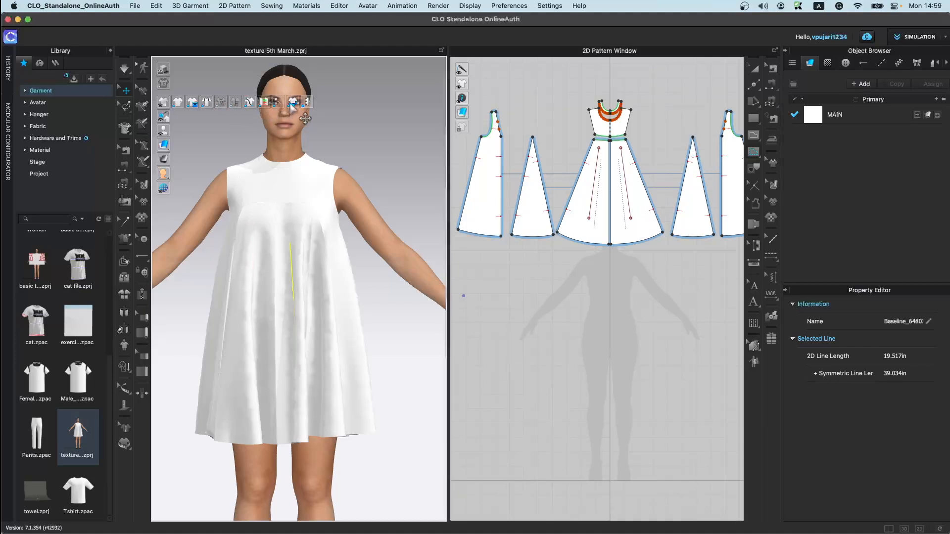
left_click(340, 355)
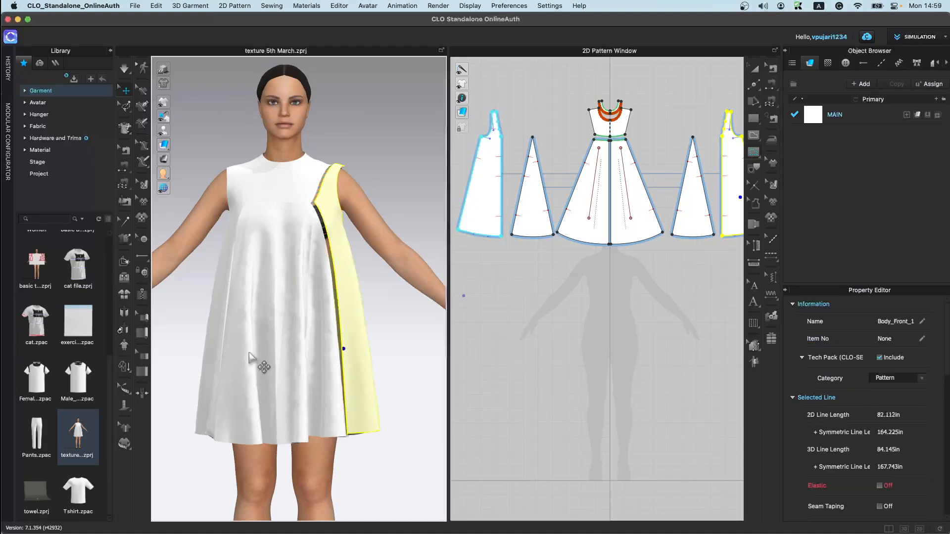
key("Escape")
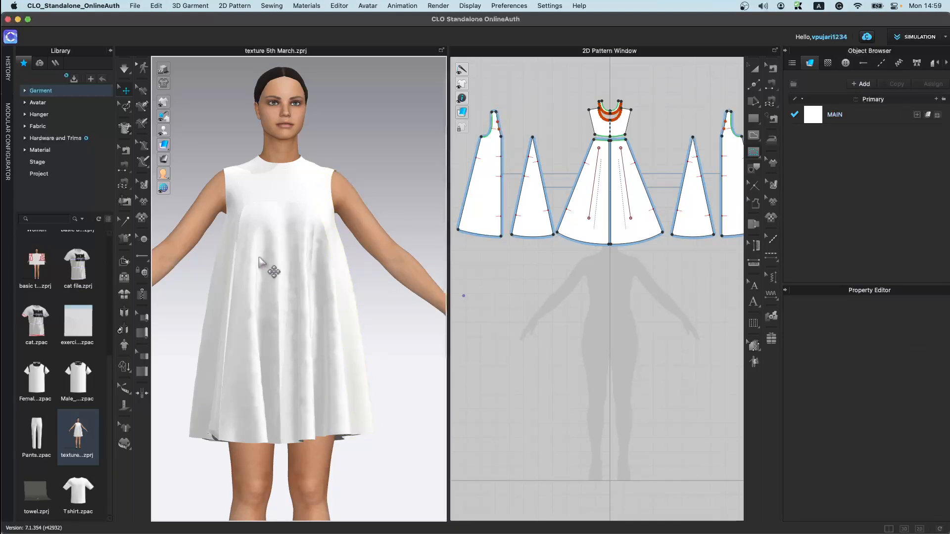
Step: Show the avatar's arrangement points and orbit around the avatar to view them
mouse_move(168, 122)
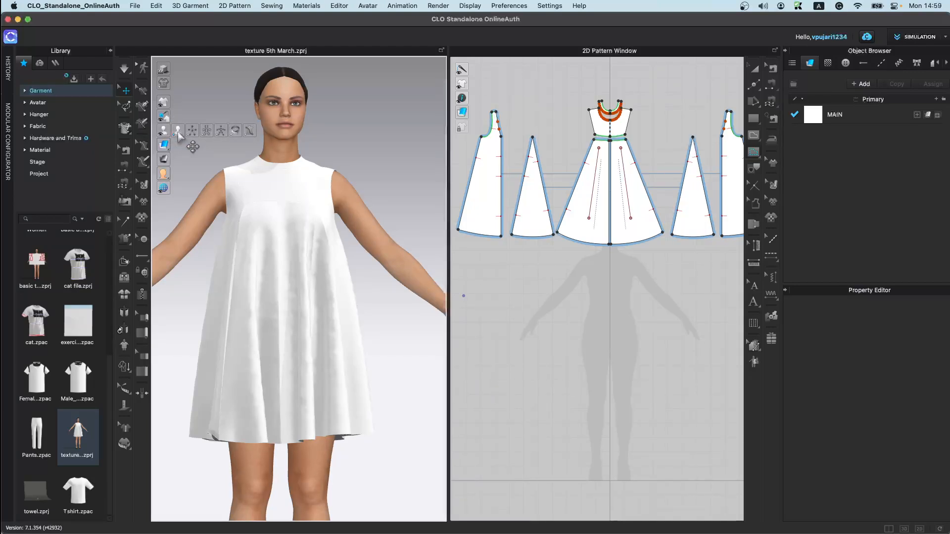
left_click(191, 131)
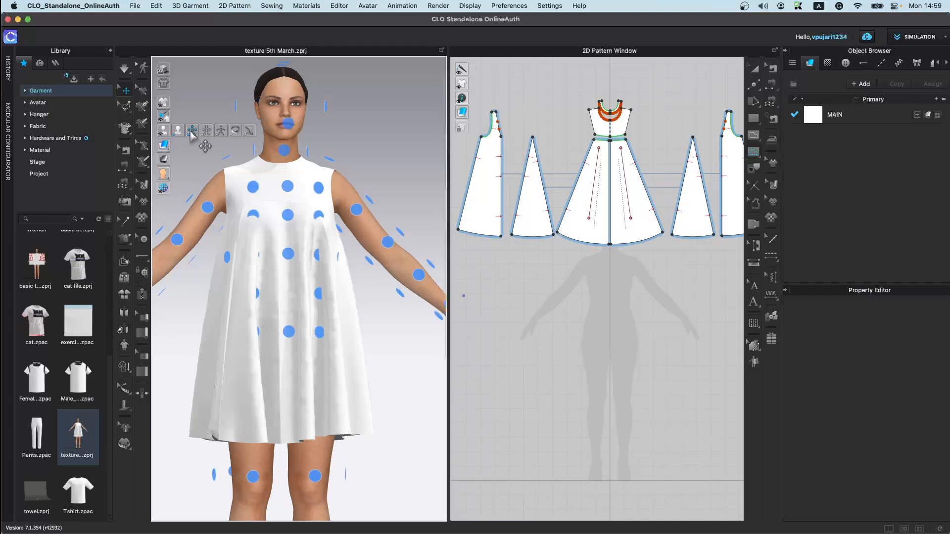
right_click_drag(224, 166, 402, 217)
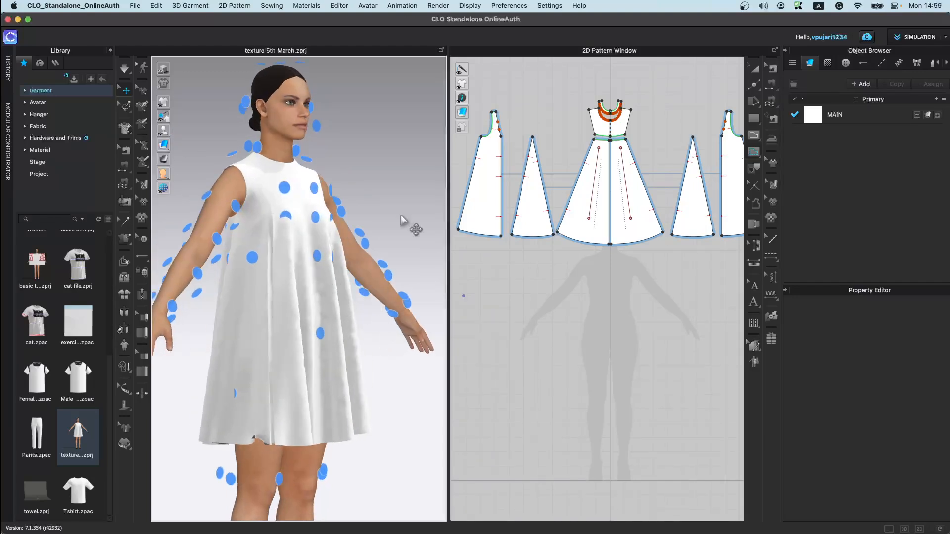
right_click_drag(415, 326, 349, 396)
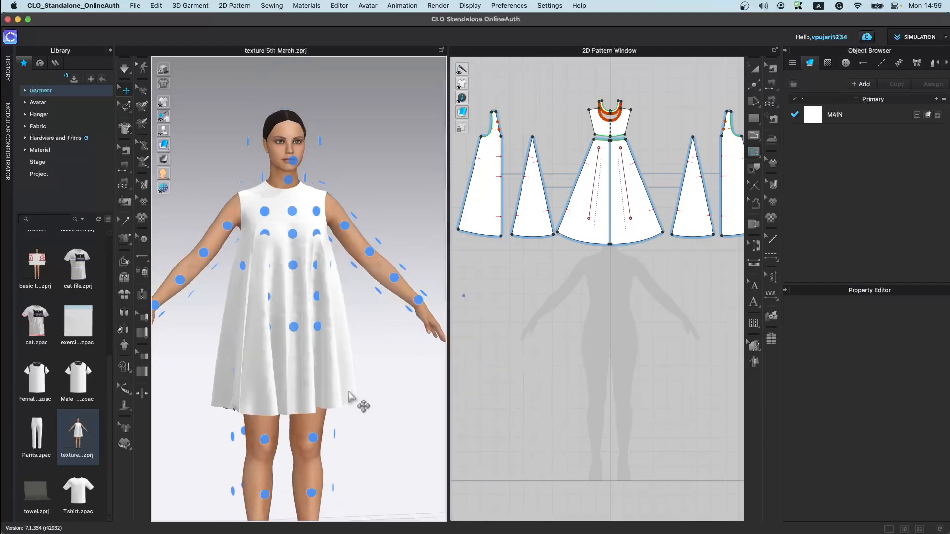
Step: Draw a tall narrow rectangle pattern below the dress in the 2D window
scroll(630, 310, "down", 4)
middle_click_drag(628, 317, 669, 205)
left_click(755, 121)
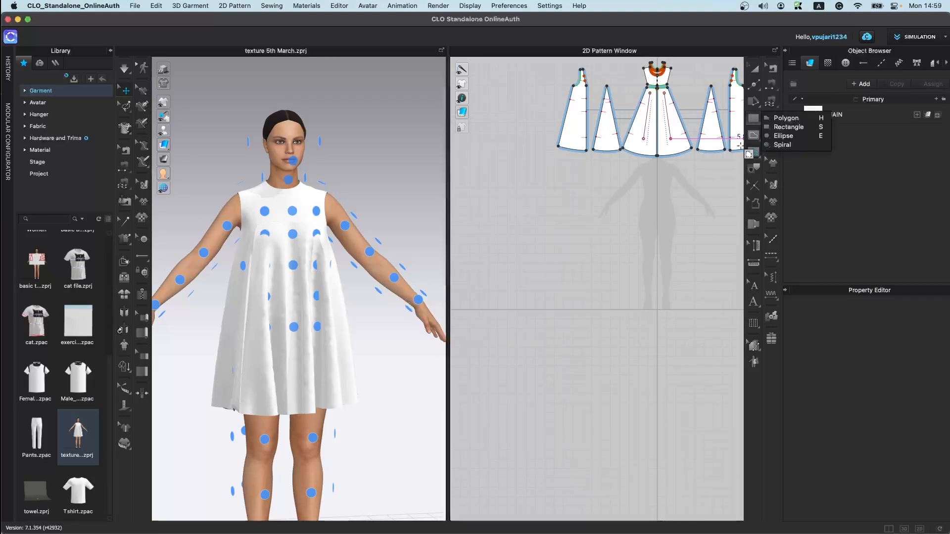
left_click(789, 127)
left_click_drag(617, 177, 633, 244)
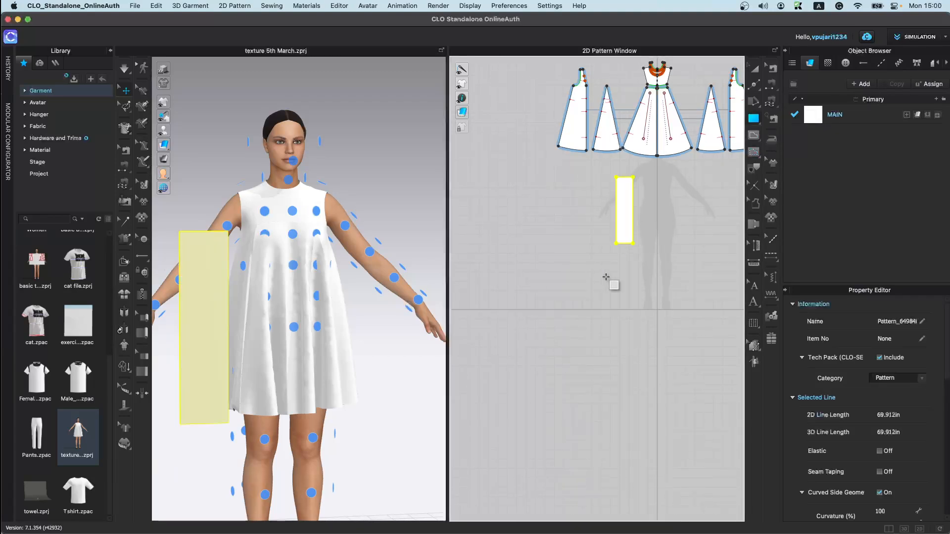
Step: Place the rectangle pattern on the arrangement point of the avatar's arm
right_click_drag(205, 322, 311, 376)
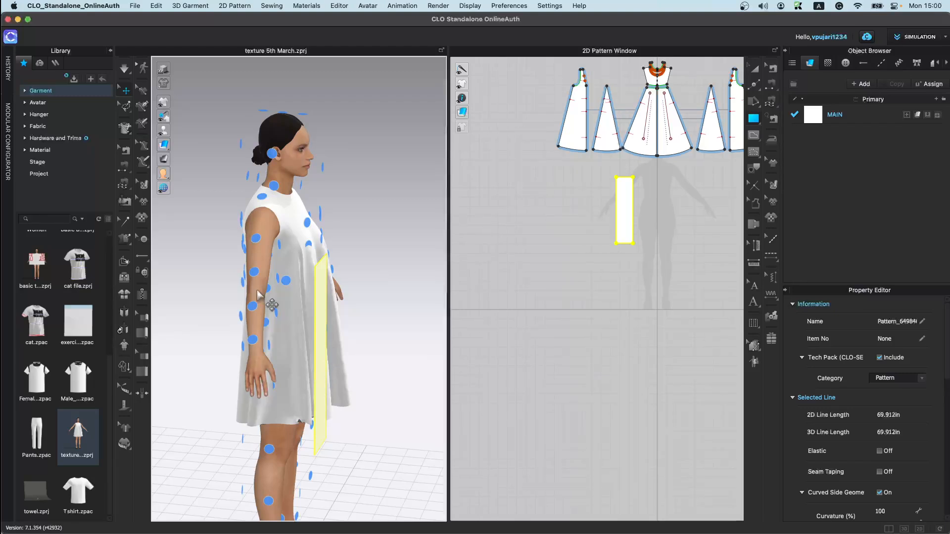
right_click_drag(187, 449, 171, 439)
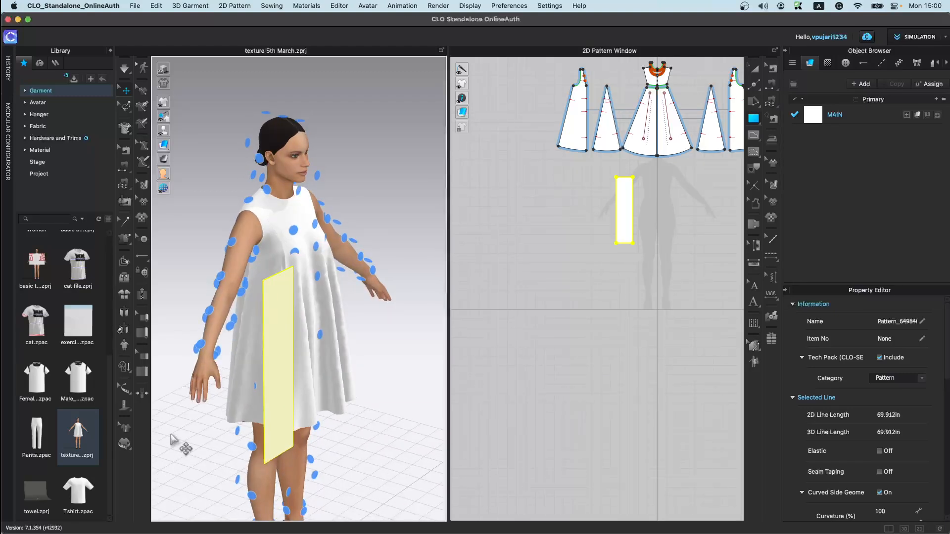
left_click(282, 370)
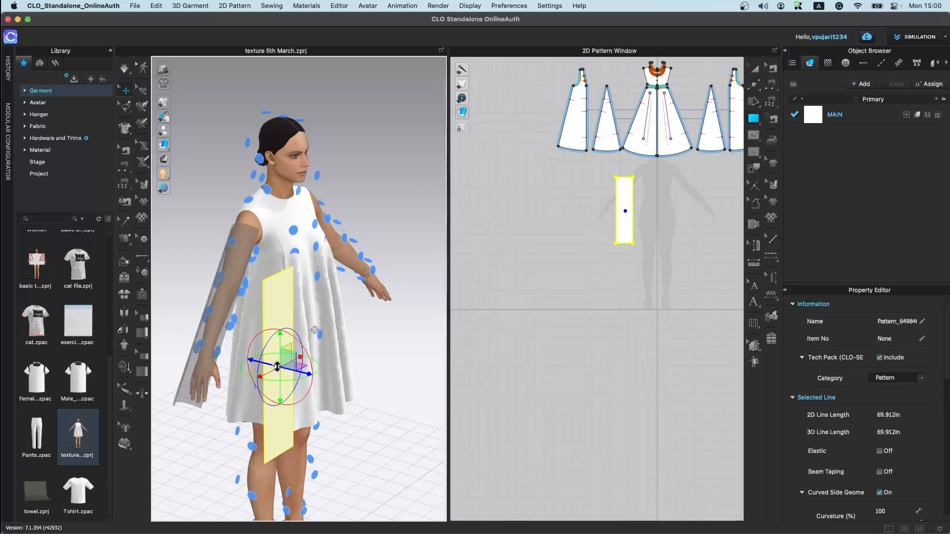
left_click(225, 324)
right_click_drag(316, 411, 233, 402)
scroll(299, 365, "down", 3)
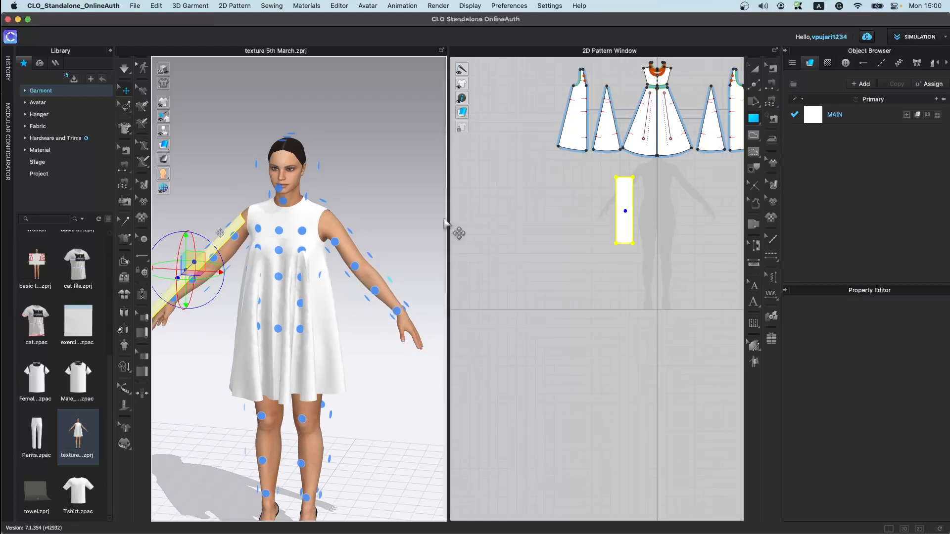
Step: Show the avatar's bounding volumes and drag the head volume away from the avatar
mouse_move(165, 133)
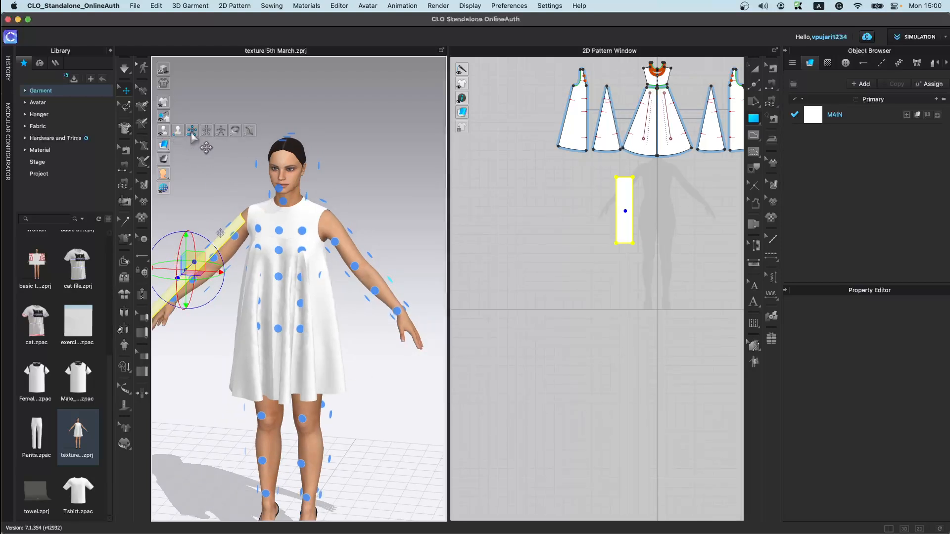
left_click(207, 130)
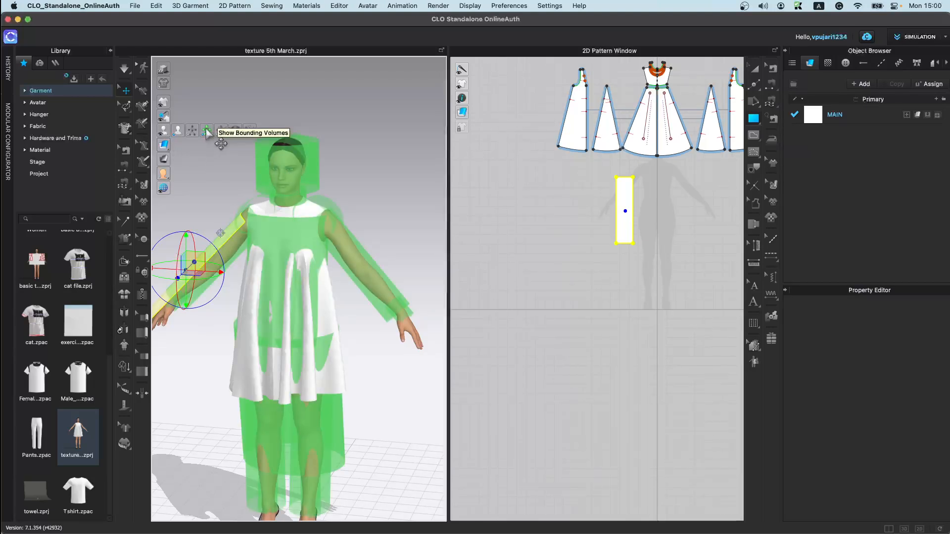
left_click(286, 161)
left_click_drag(306, 161, 349, 81)
left_click_drag(290, 185, 366, 106)
left_click_drag(301, 170, 266, 110)
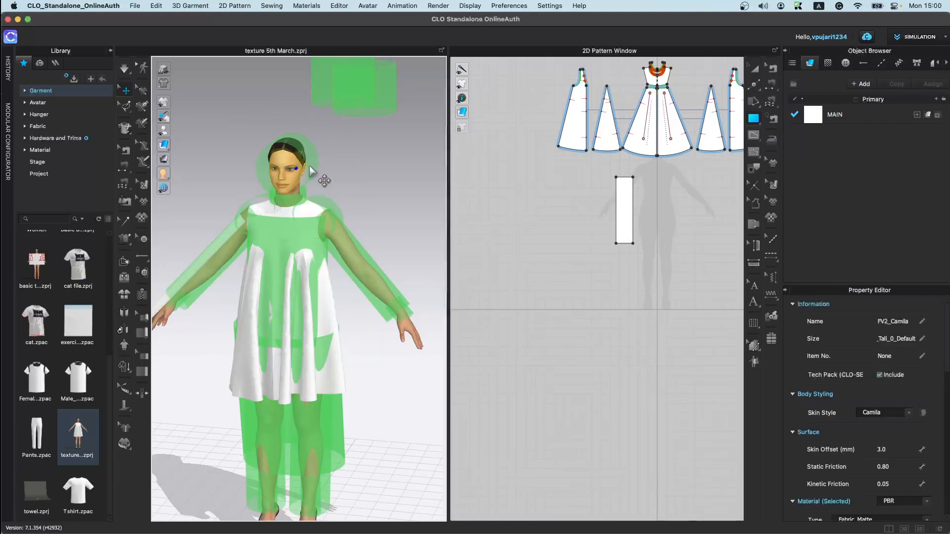
Step: Drag the neck and arm bounding volumes away from the avatar
left_click_drag(309, 167, 280, 105)
left_click_drag(297, 208, 378, 221)
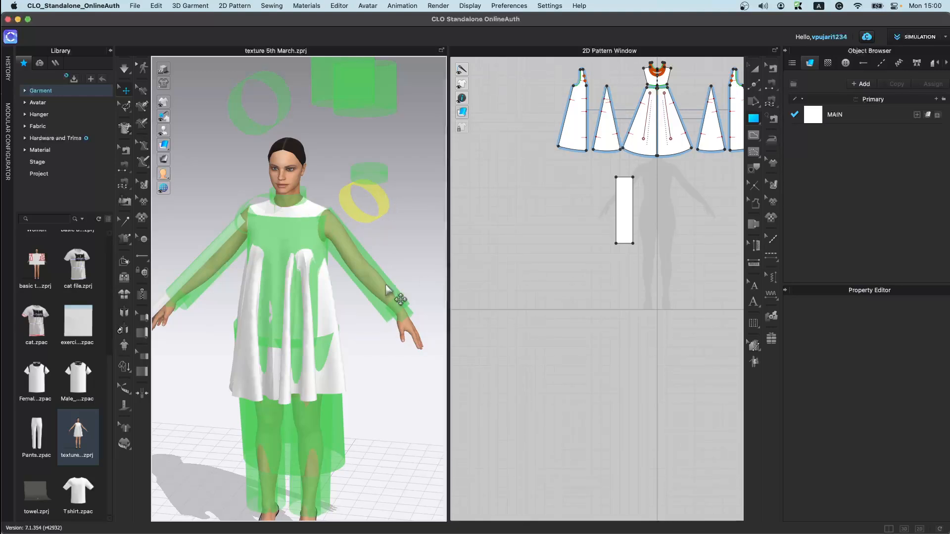
left_click_drag(396, 300, 450, 149)
left_click(394, 314)
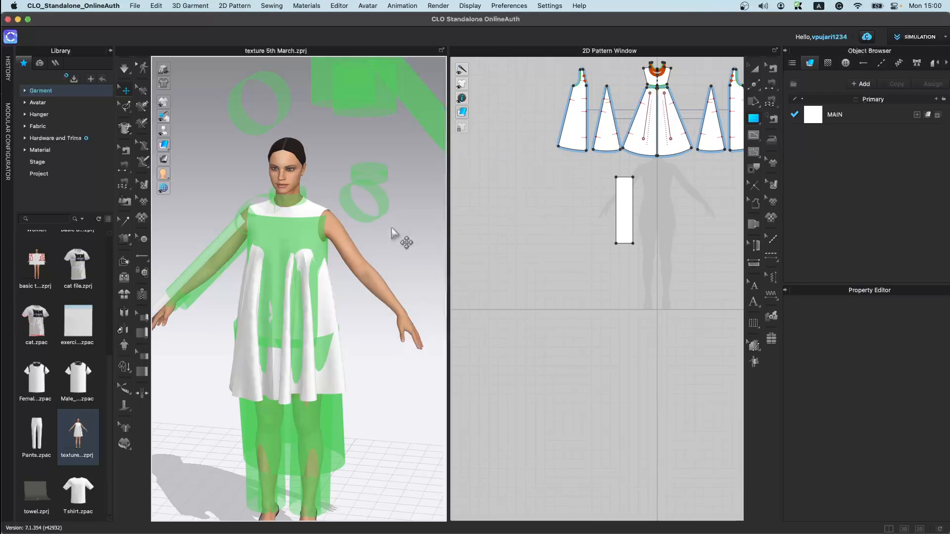
Step: Drag the leg bounding volumes away from the avatar's legs
left_click_drag(321, 469, 244, 461)
left_click(329, 443)
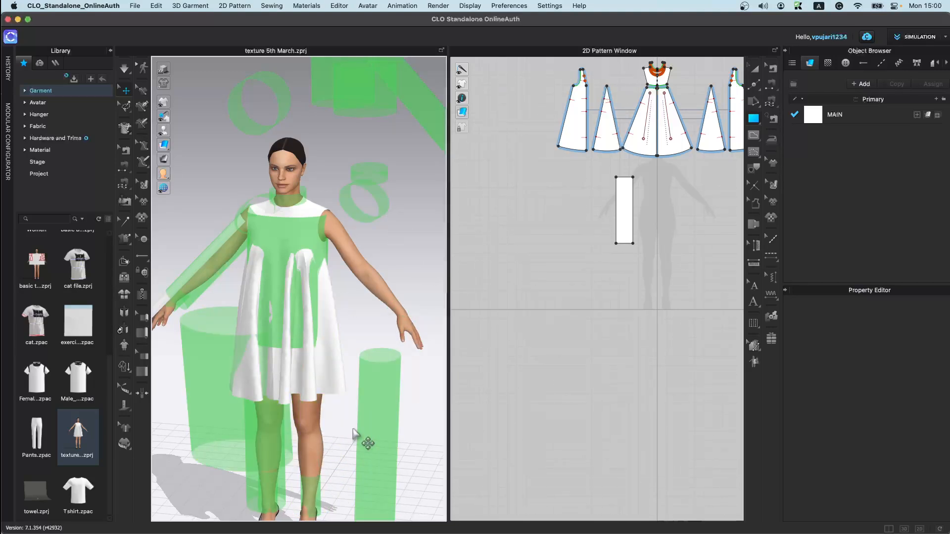
left_click_drag(386, 438, 330, 436)
left_click_drag(197, 405, 267, 369)
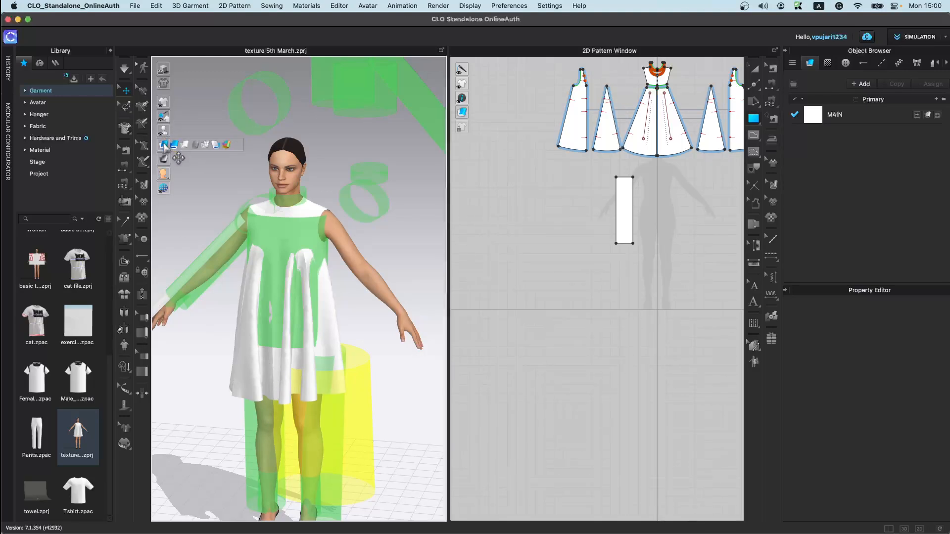
Step: Show the avatar's skeleton and select the neck joint
mouse_move(163, 131)
left_click(221, 130)
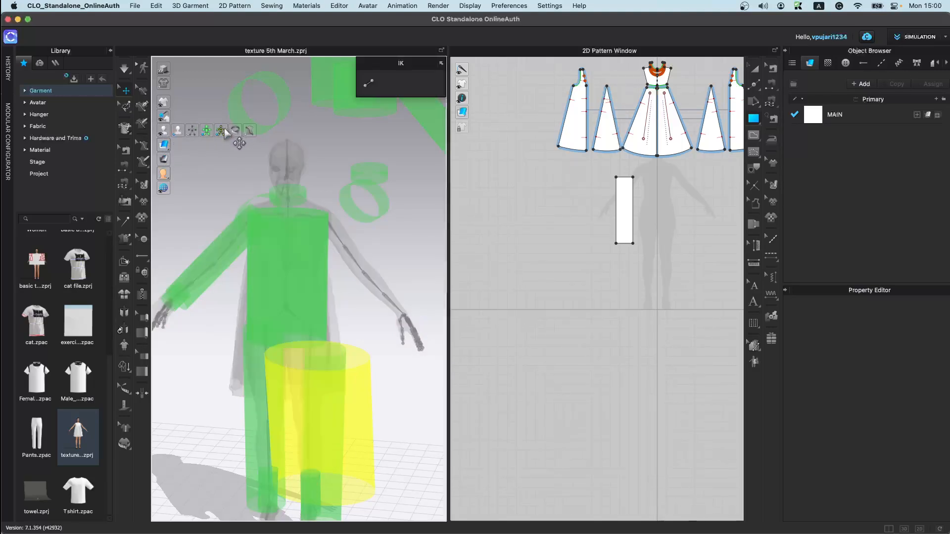
scroll(341, 263, "up", 4)
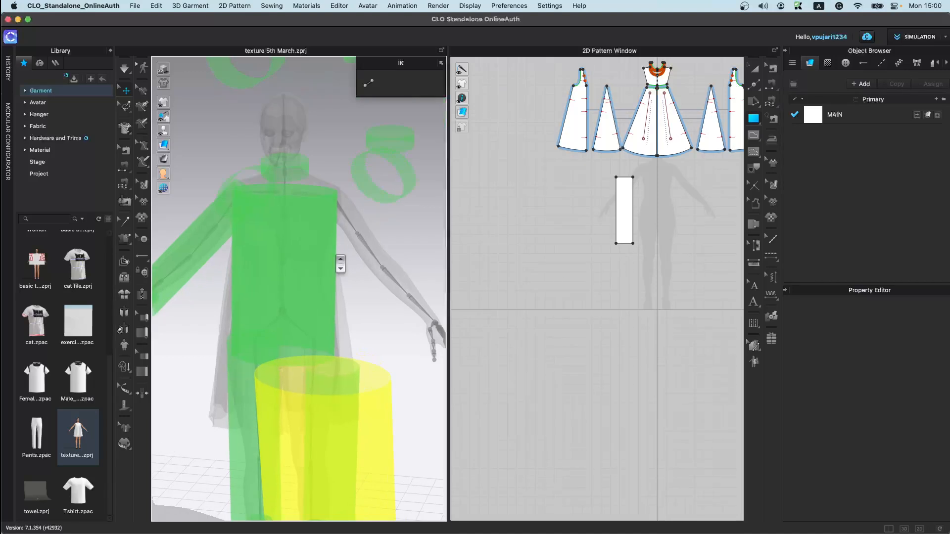
scroll(360, 269, "up", 2)
left_click(315, 209)
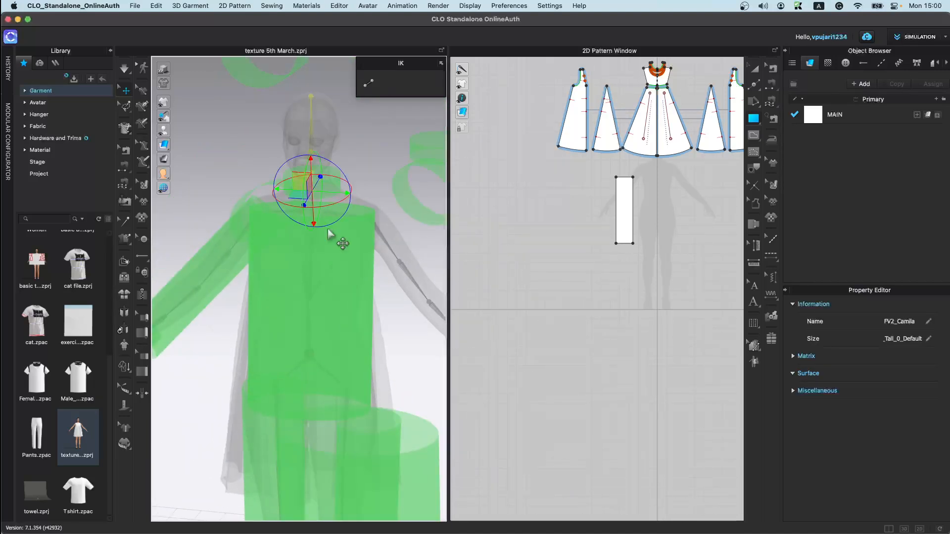
scroll(396, 379, "down", 5)
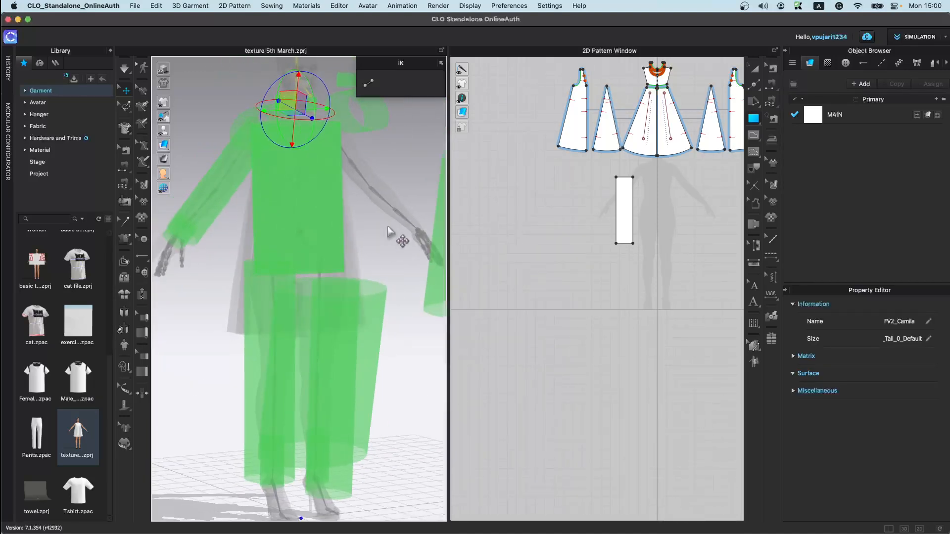
Step: Hide the bounding volumes, select the avatar's shoulder joint and rotate it with the gizmo
right_click_drag(394, 215, 306, 249)
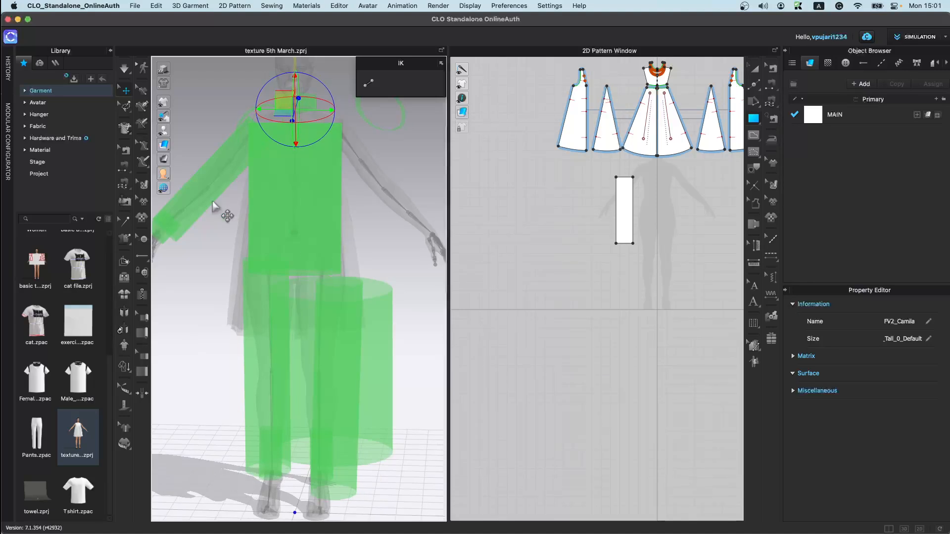
left_click(206, 130)
left_click(384, 191)
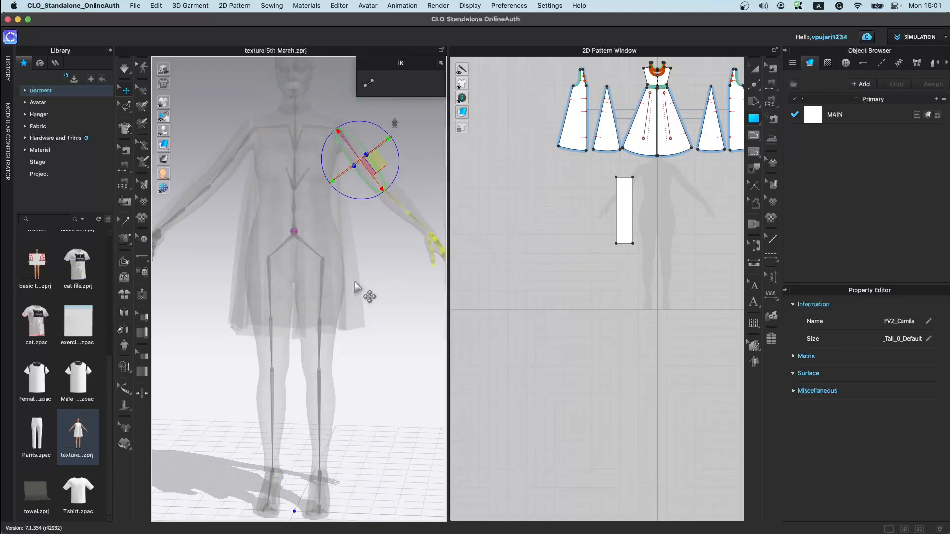
right_click_drag(371, 293, 365, 193)
mouse_move(389, 183)
left_mouse_down()
mouse_move(367, 199)
mouse_move(391, 177)
left_mouse_up()
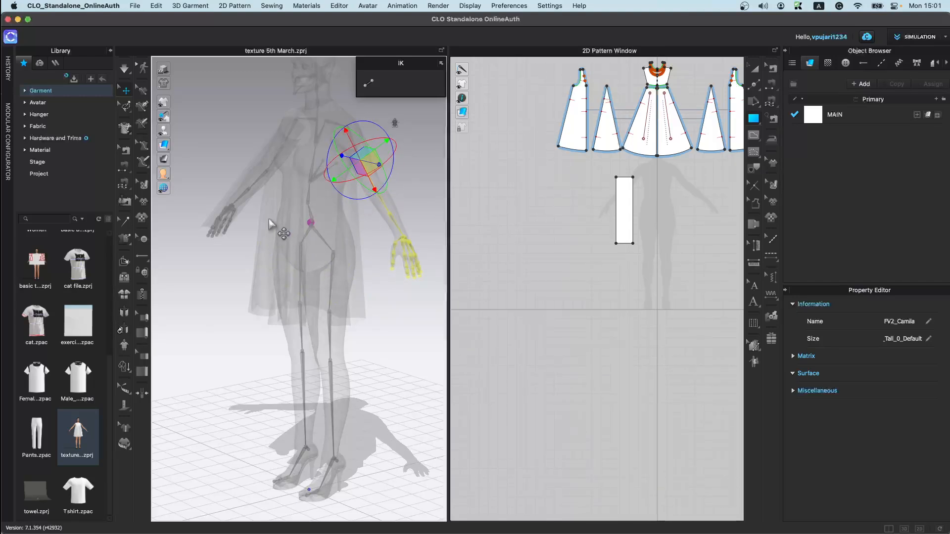
Step: Select the avatar's knee joint and rotate the leg with the gizmo
left_click(330, 368)
right_click_drag(341, 375, 237, 427)
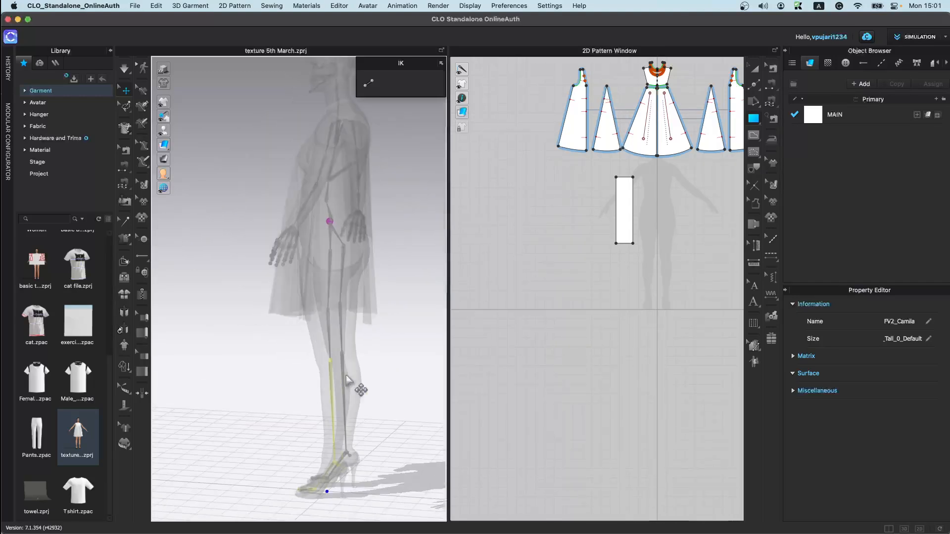
left_click(328, 365)
right_click_drag(348, 395, 359, 393)
left_click_drag(365, 335, 361, 328)
right_click_drag(327, 431, 374, 448)
Step: Select the other shoulder joint and rotate that arm outward and forward
left_click(376, 196)
right_click_drag(376, 197, 396, 266)
left_click_drag(394, 231, 342, 221)
Step: Hide the avatar skeleton and deselect the joint
mouse_move(164, 131)
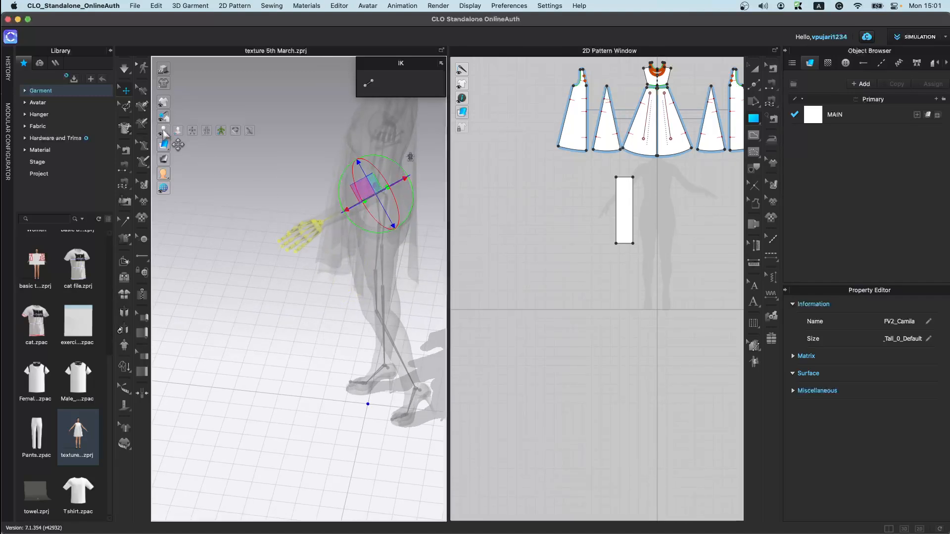
left_click(221, 131)
right_click_drag(247, 281, 364, 261)
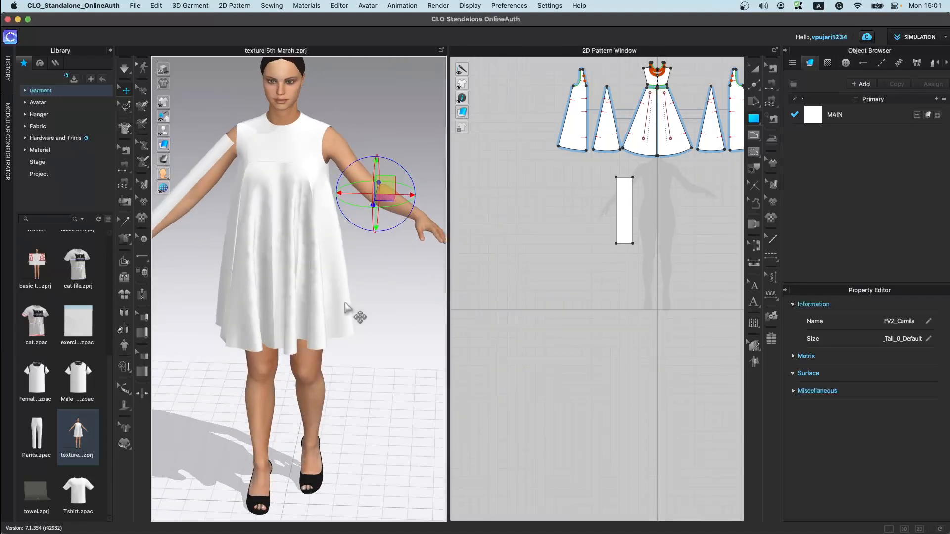
scroll(346, 307, "down", 4)
left_click(361, 347)
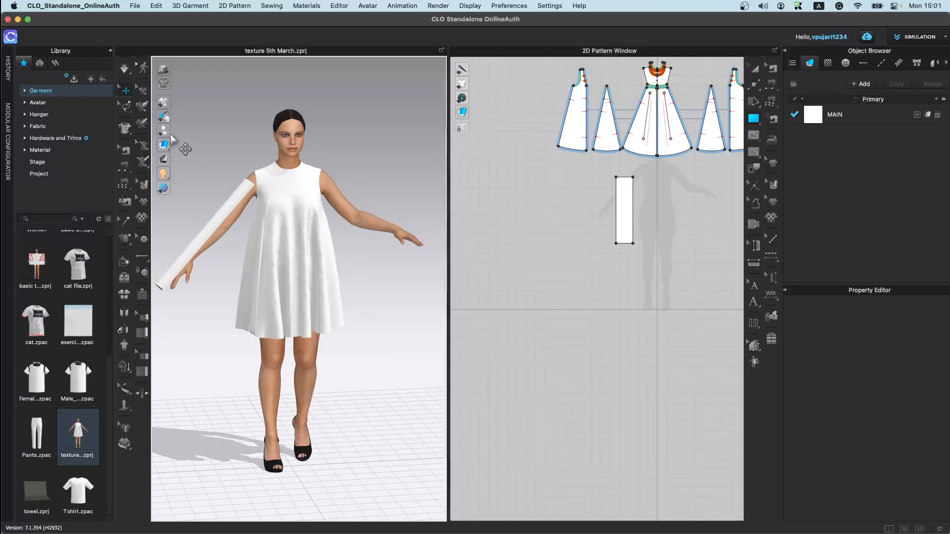
Step: Show the avatar's arrangement points
mouse_move(165, 131)
left_click(222, 133)
left_click(222, 134)
left_click(235, 133)
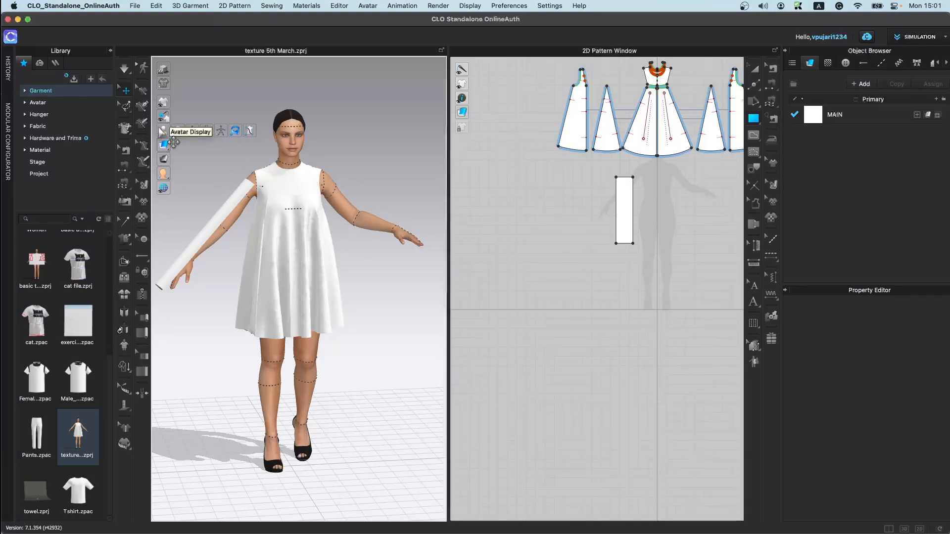
Step: Zoom and orbit around the upper body to examine the rectangular strip piece beside the arm
scroll(331, 258, "up", 3)
scroll(330, 258, "down", 3)
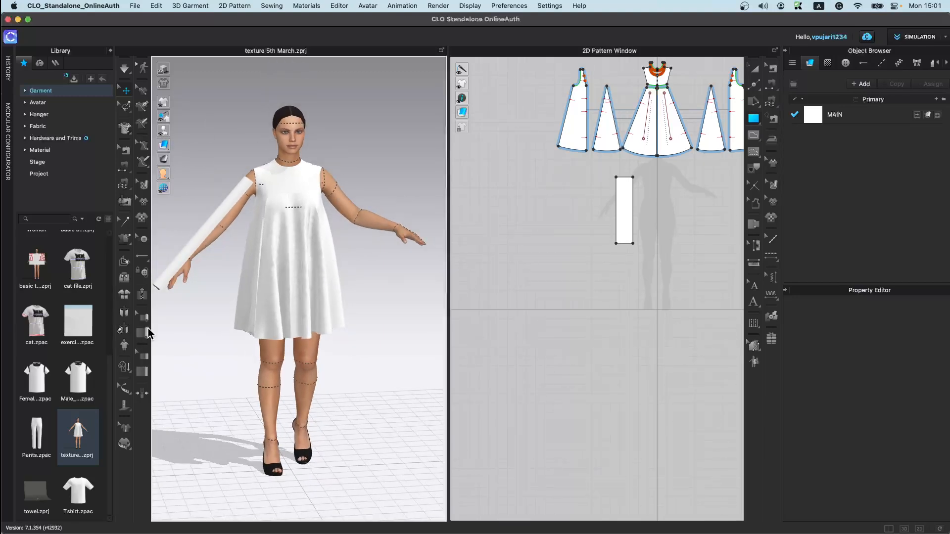
mouse_move(166, 147)
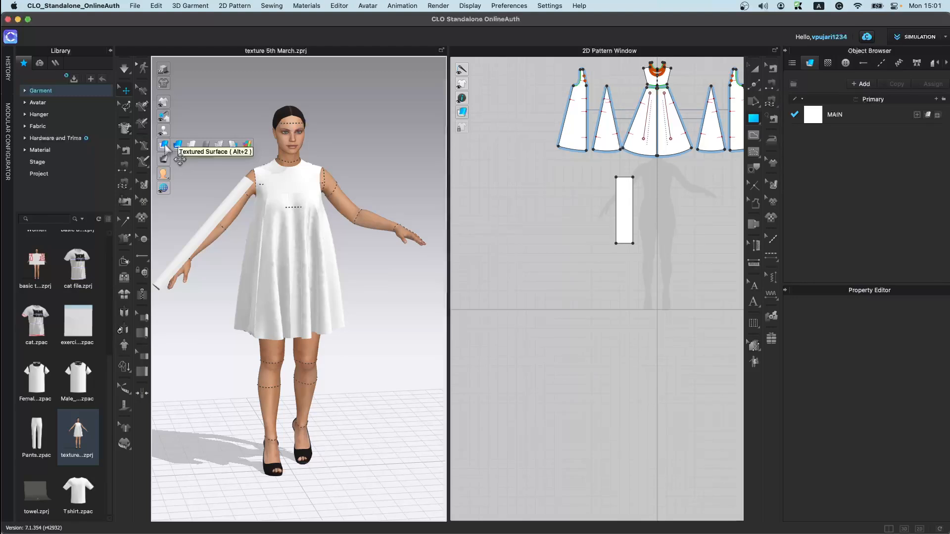
scroll(272, 243, "up", 5)
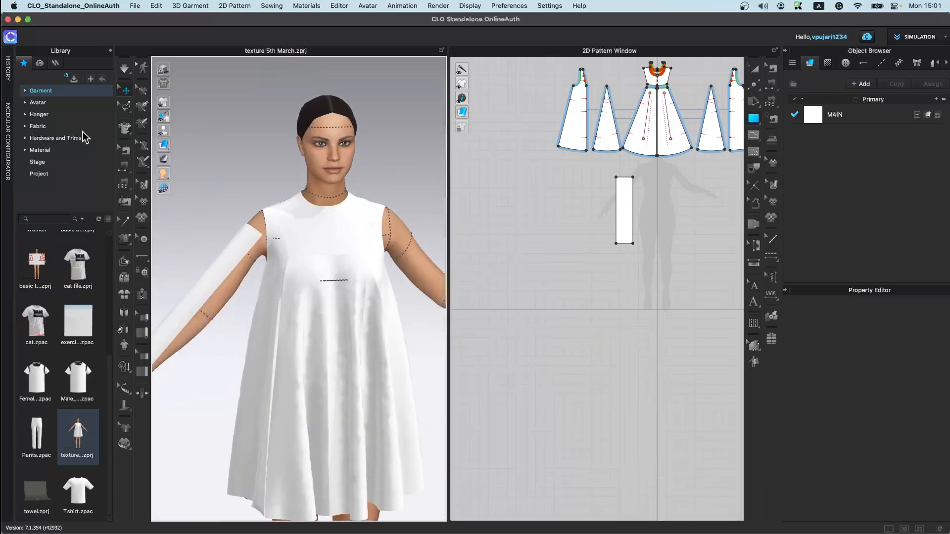
left_click_drag(211, 270, 215, 170)
right_click_drag(322, 226, 189, 305)
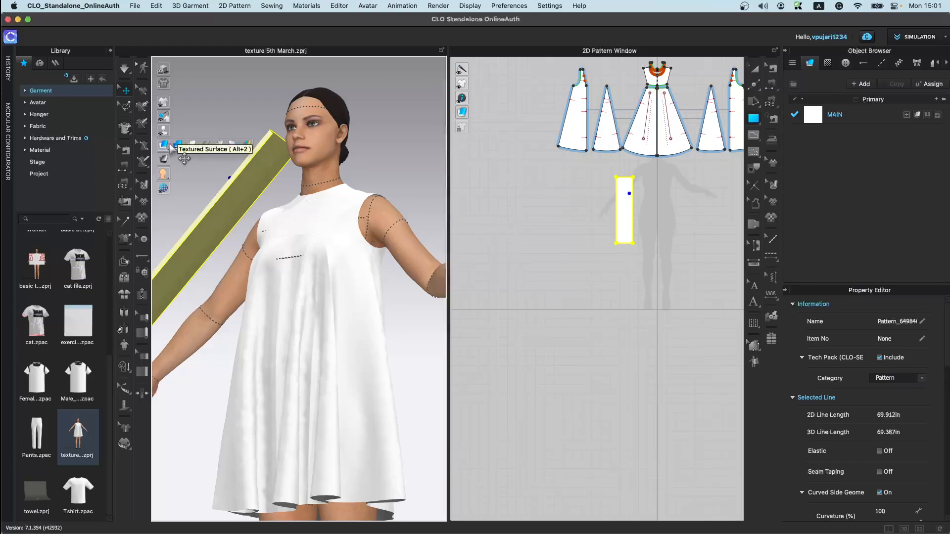
left_click(234, 207)
left_click(213, 128)
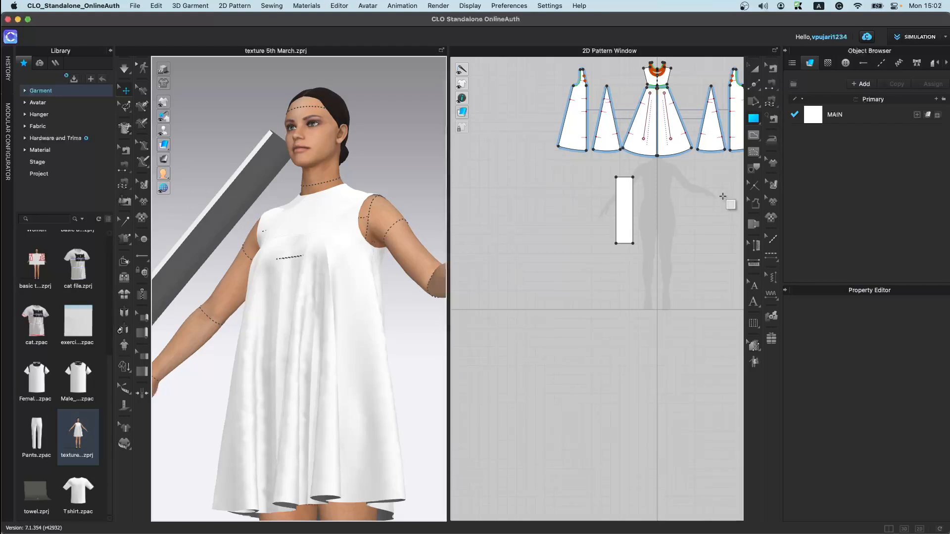
Step: Set the MAIN fabric's colour to the Pantone red IRO_008-45-27
scroll(254, 223, "up", 5)
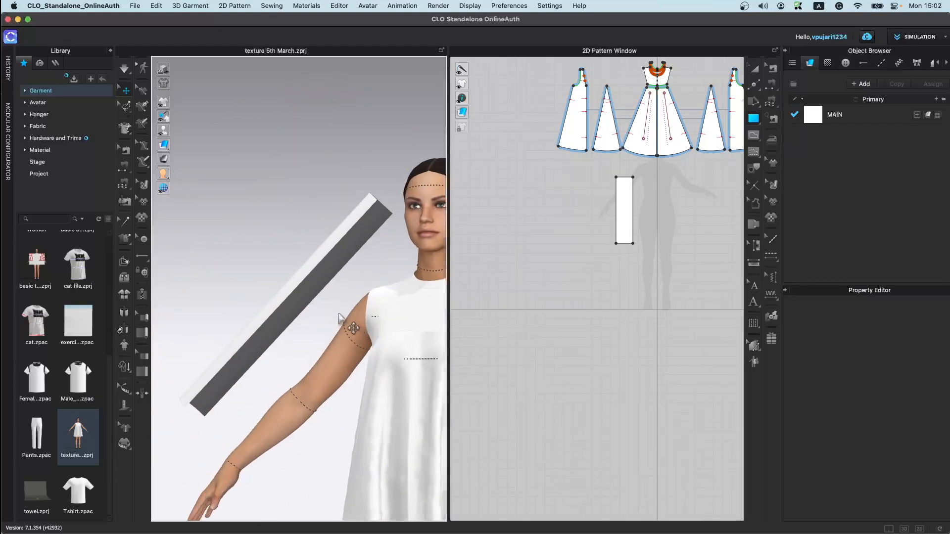
left_click(329, 250)
left_click(854, 118)
scroll(930, 416, "down", 5)
left_click(928, 428)
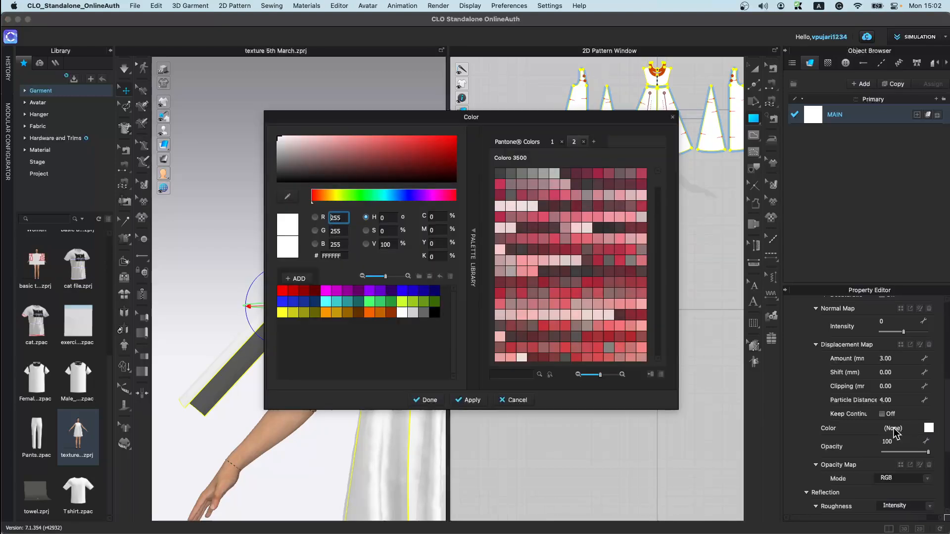
left_click(576, 271)
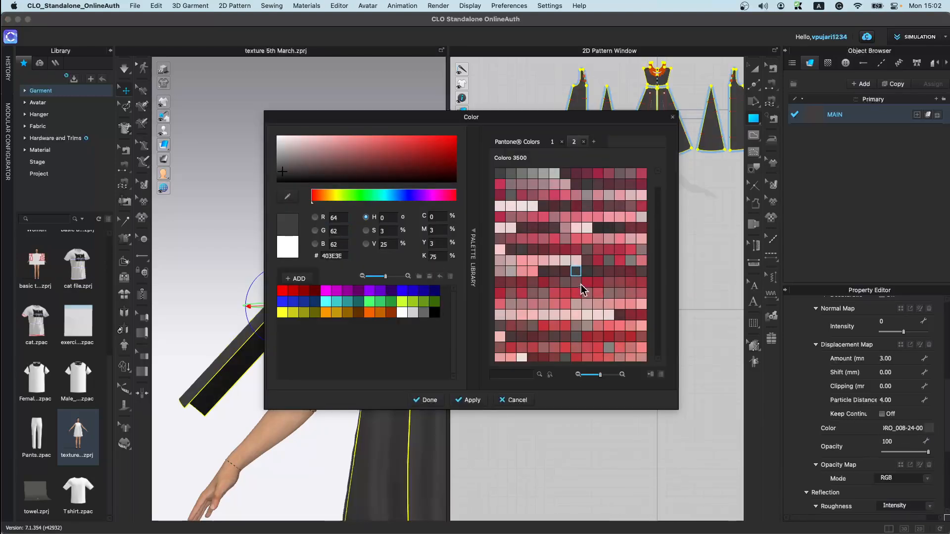
left_click(426, 400)
left_click(927, 430)
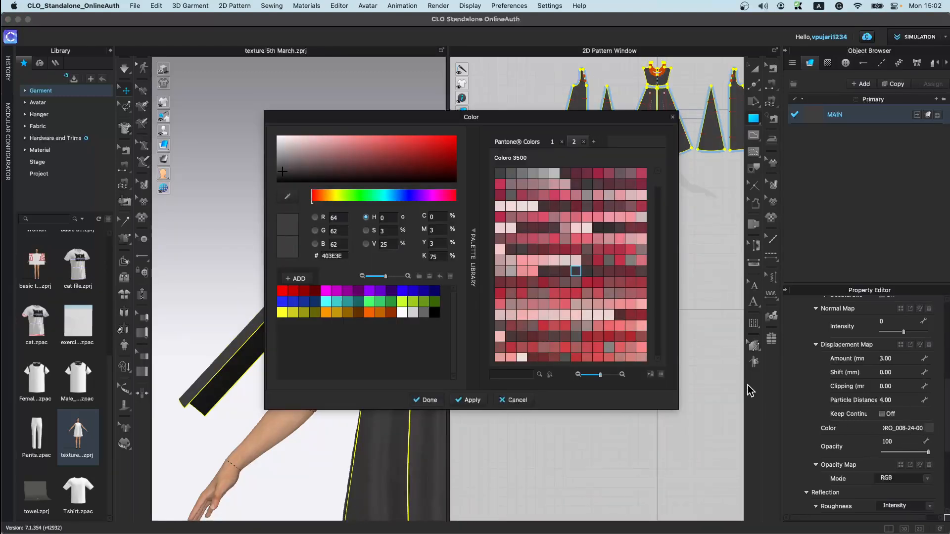
left_click(598, 293)
left_click(428, 401)
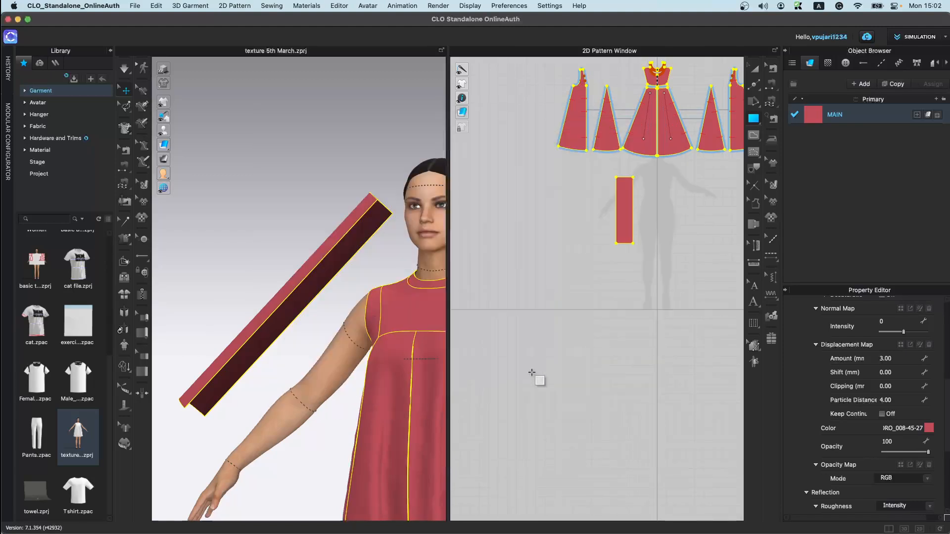
Step: Stop the fabric's back side using the front material and set the back colour to 68F0B9 green
scroll(835, 371, "up", 5)
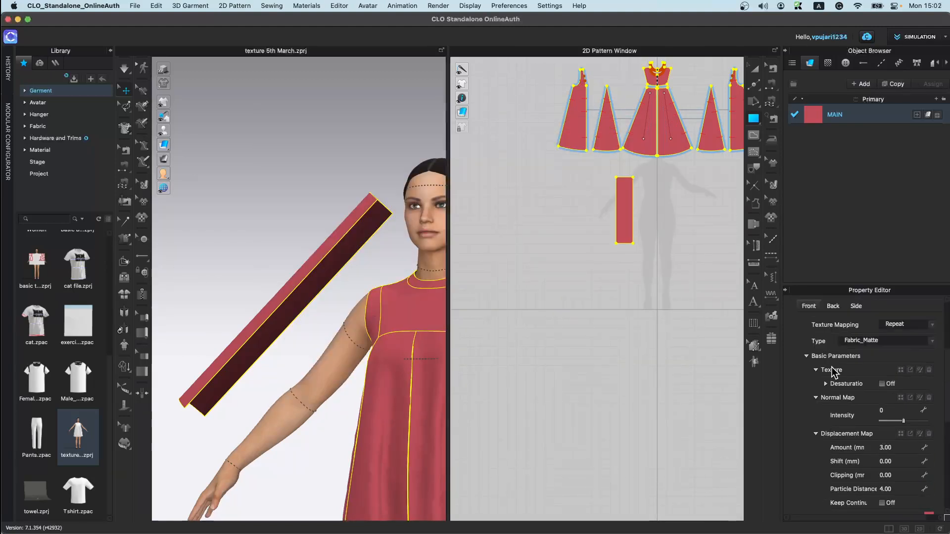
left_click(834, 338)
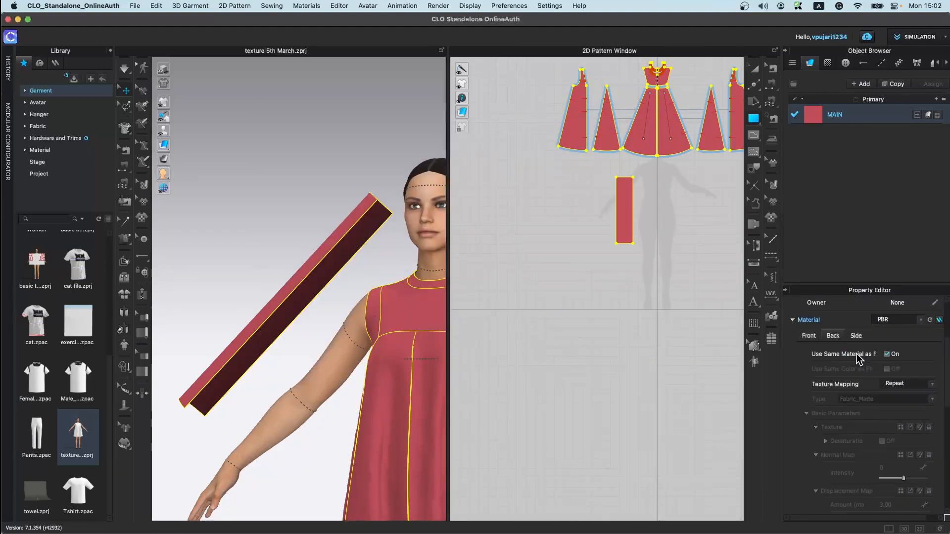
left_click(887, 355)
scroll(808, 394, "down", 4)
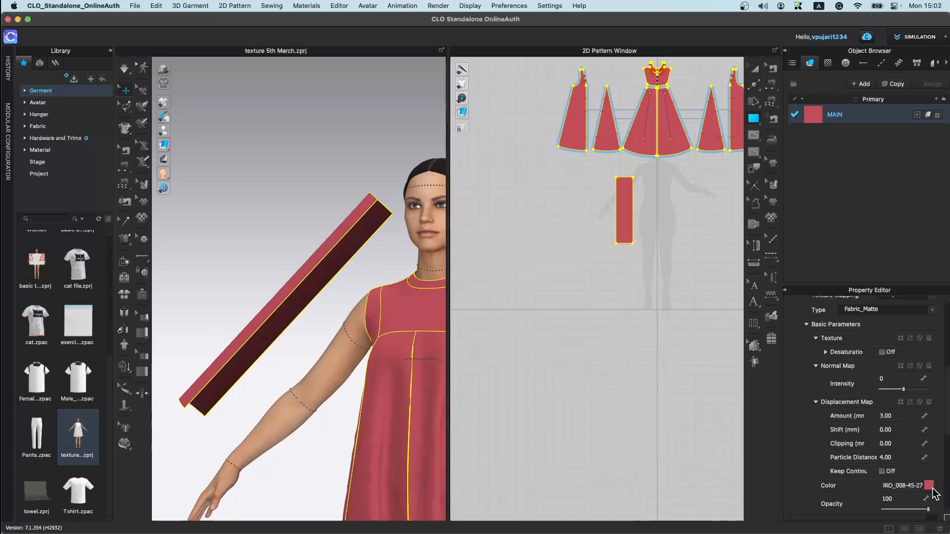
left_click(930, 486)
left_click(609, 326)
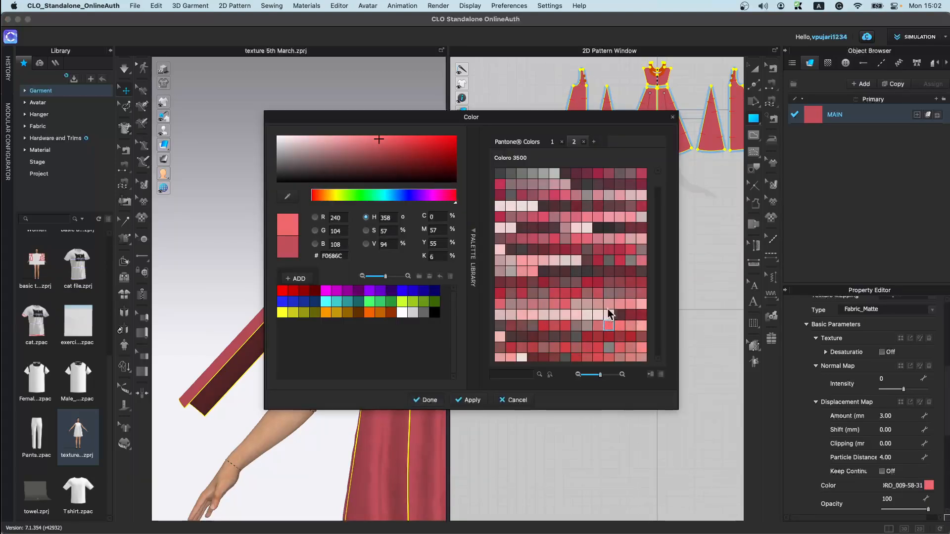
left_click(375, 196)
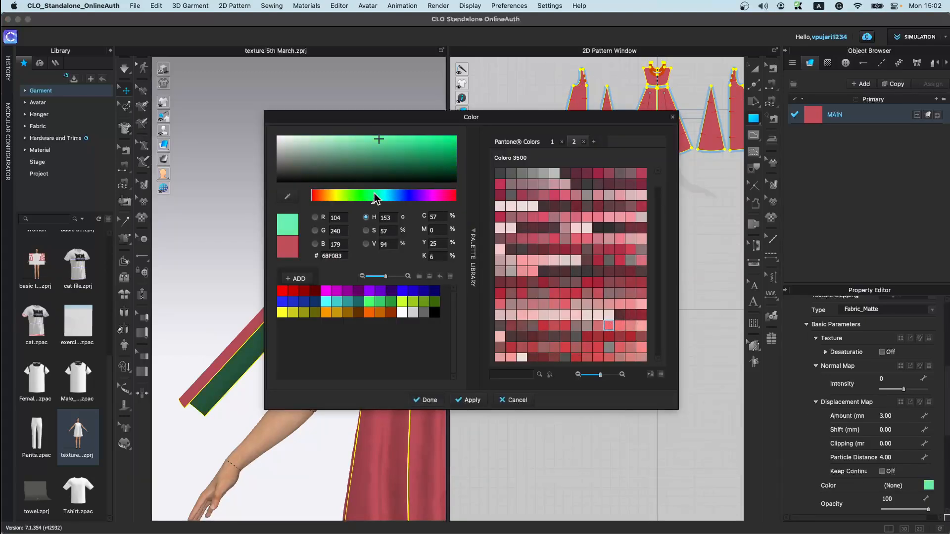
left_click(432, 398)
Step: Select the rectangular strip and set its additional rendering thickness to 2
right_click_drag(333, 284, 335, 329)
left_click(270, 258)
left_click(328, 239)
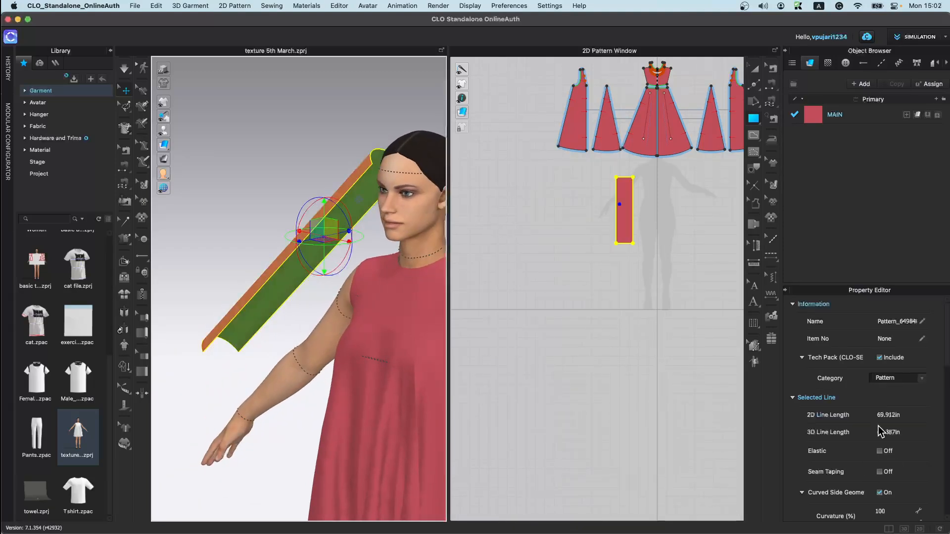
scroll(879, 427, "down", 10)
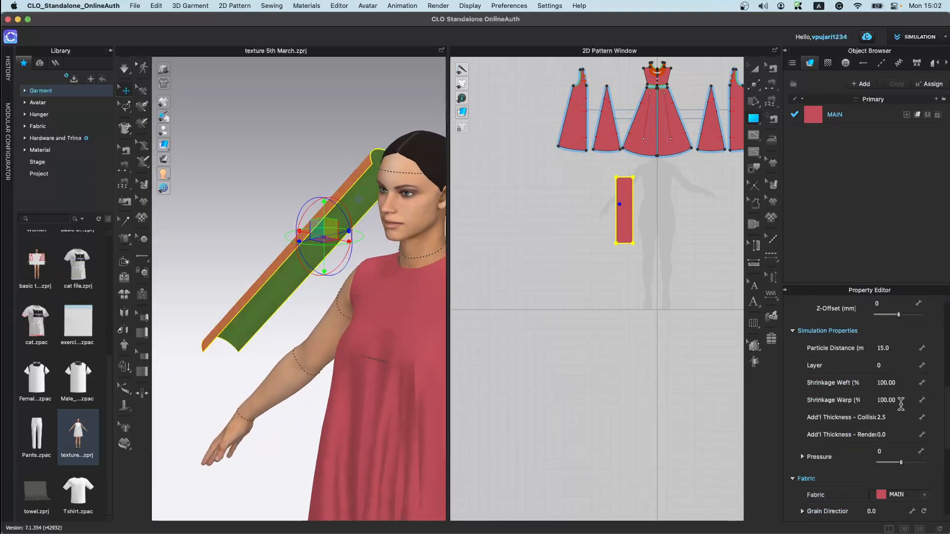
left_click(901, 433)
type("2")
key("Return")
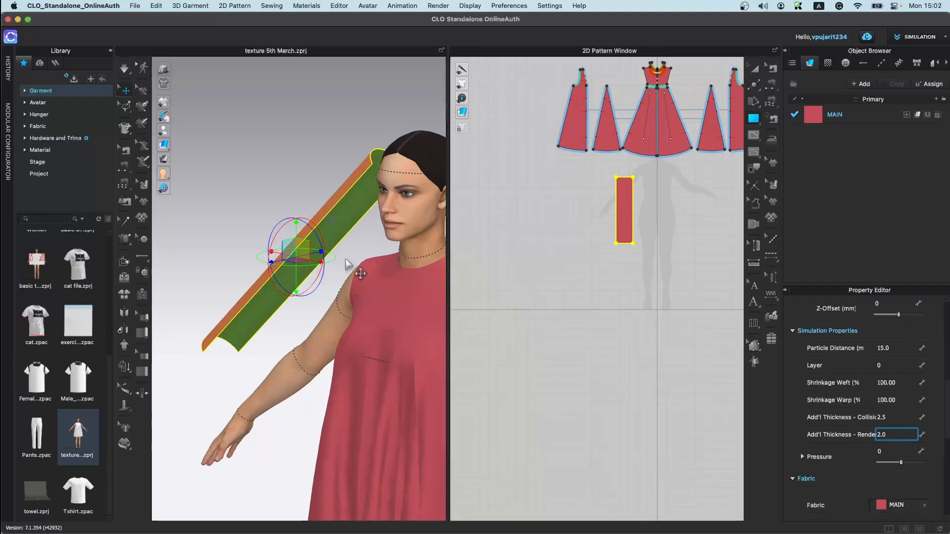
Step: Switch the garment to Textured Surface display and zoom in on the strip's red front and green back
mouse_move(350, 210)
right_mouse_down()
mouse_move(353, 240)
mouse_move(409, 186)
mouse_move(343, 205)
right_mouse_up()
mouse_move(164, 145)
left_click(177, 146)
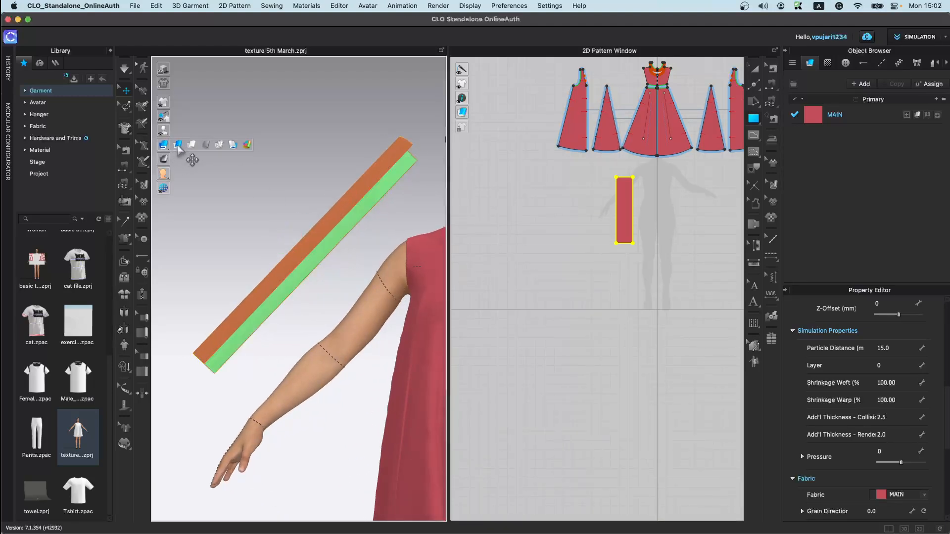
left_click(296, 187)
right_click_drag(303, 316, 365, 292)
scroll(366, 261, "up", 5)
middle_click_drag(380, 220, 302, 351)
scroll(343, 362, "up", 5)
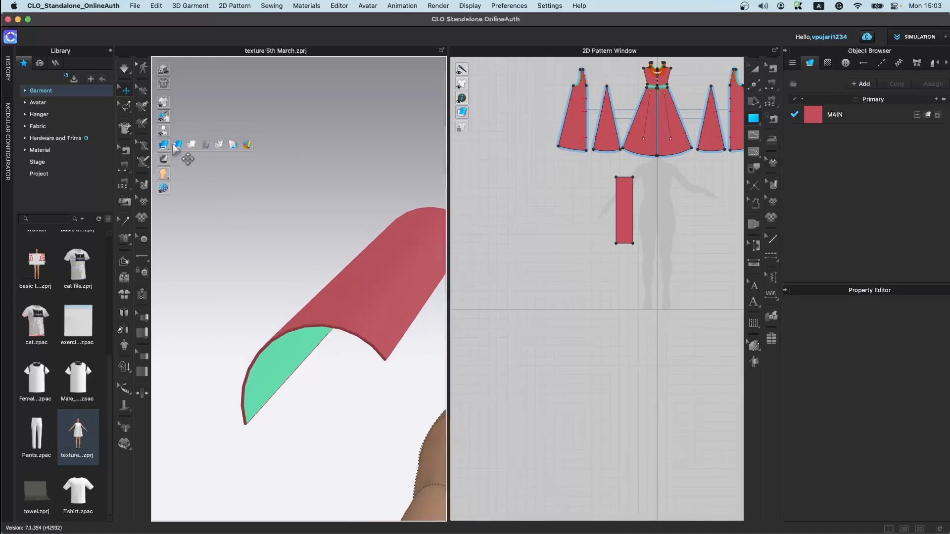
Step: Delete the rectangular strip pattern piece
left_click(175, 145)
left_click(178, 145)
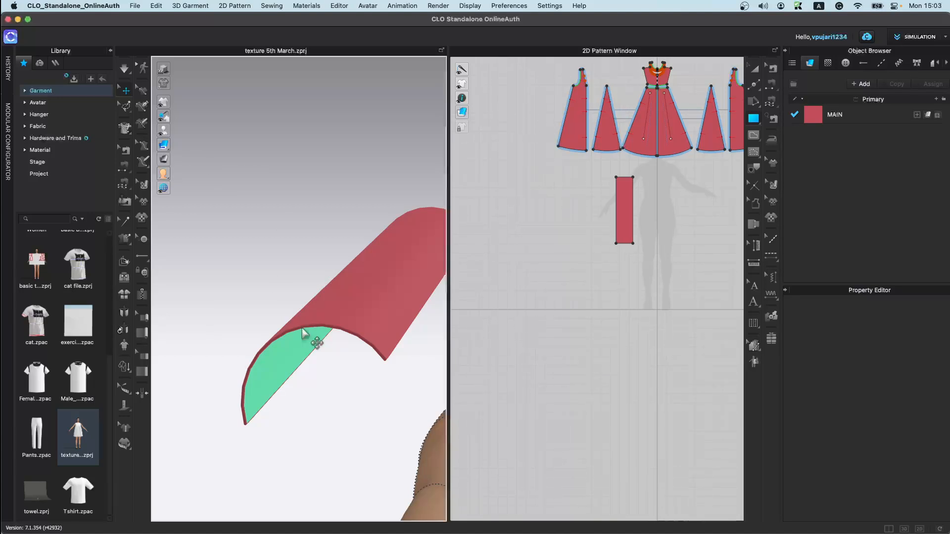
scroll(354, 325, "down", 6)
right_click_drag(371, 341, 329, 290)
left_click(322, 282)
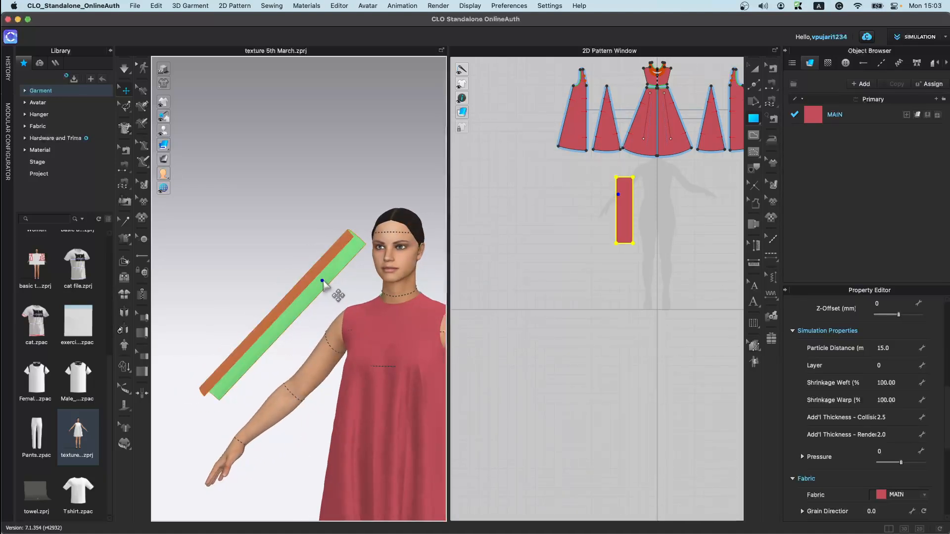
key("Delete")
Step: Change the garment display mode to an untextured surface view and then to Mesh
mouse_move(177, 147)
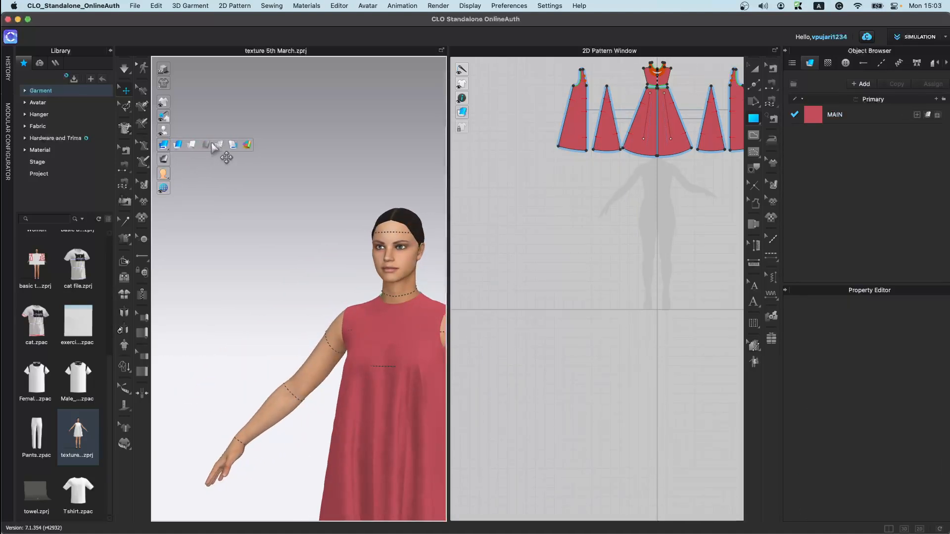
left_click(193, 145)
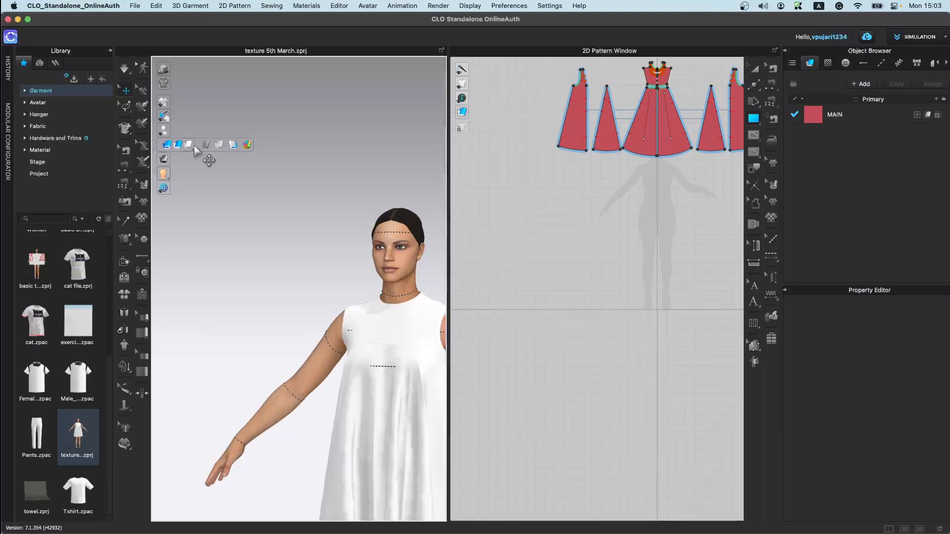
middle_click_drag(312, 346, 265, 275)
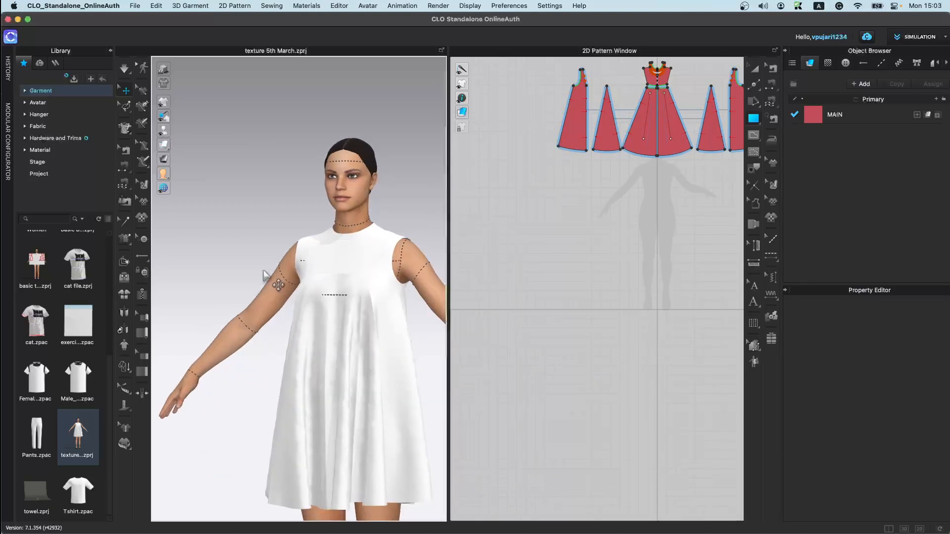
mouse_move(164, 142)
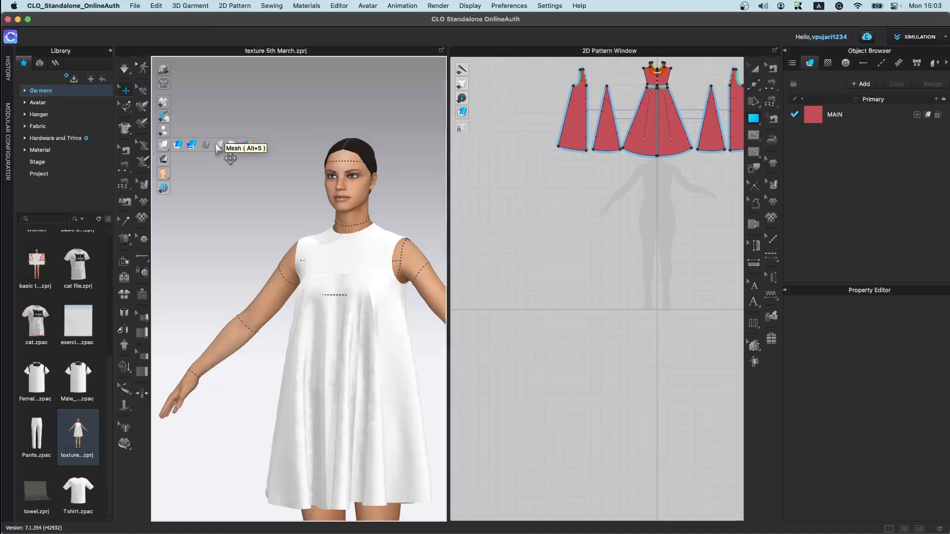
left_click(220, 145)
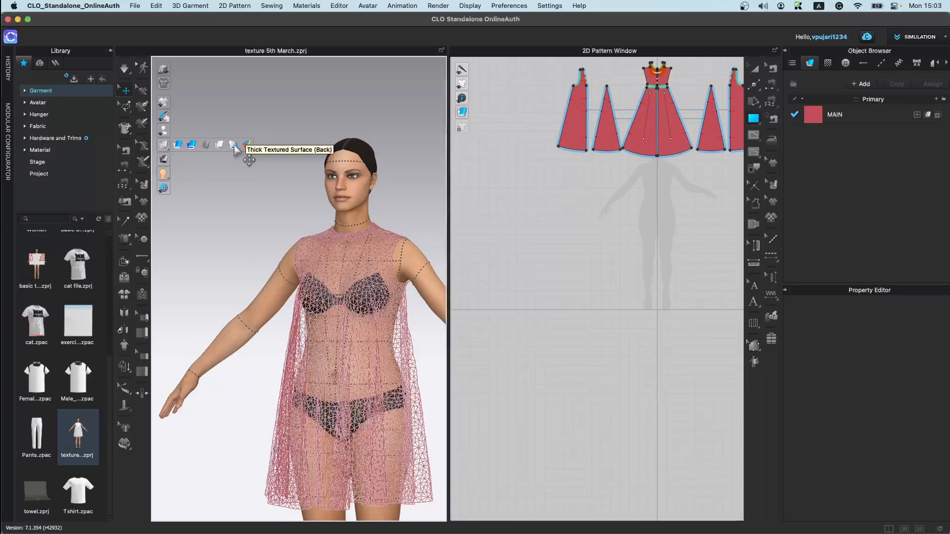
Step: Switch the garment display to Thick Textured Surface (Back), then to the per-pattern colour view
left_click(234, 146)
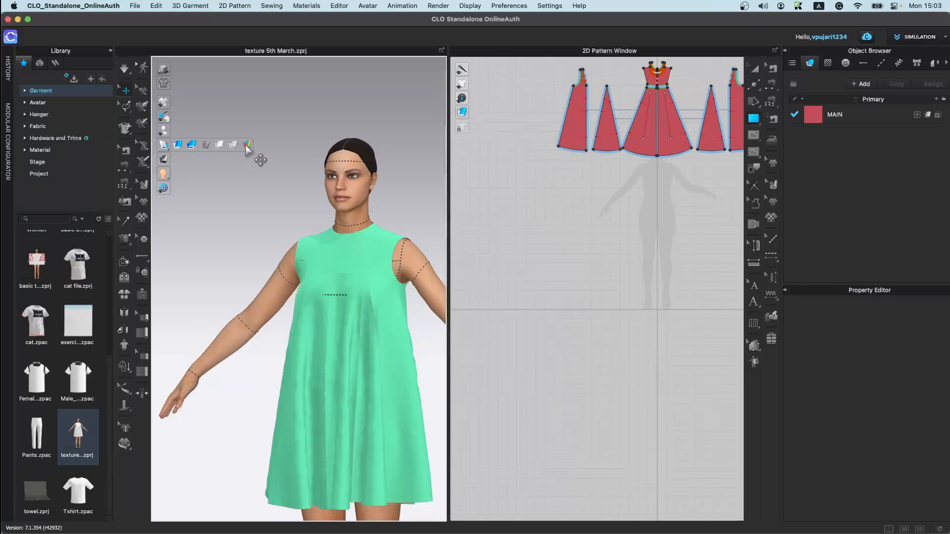
left_click(252, 151)
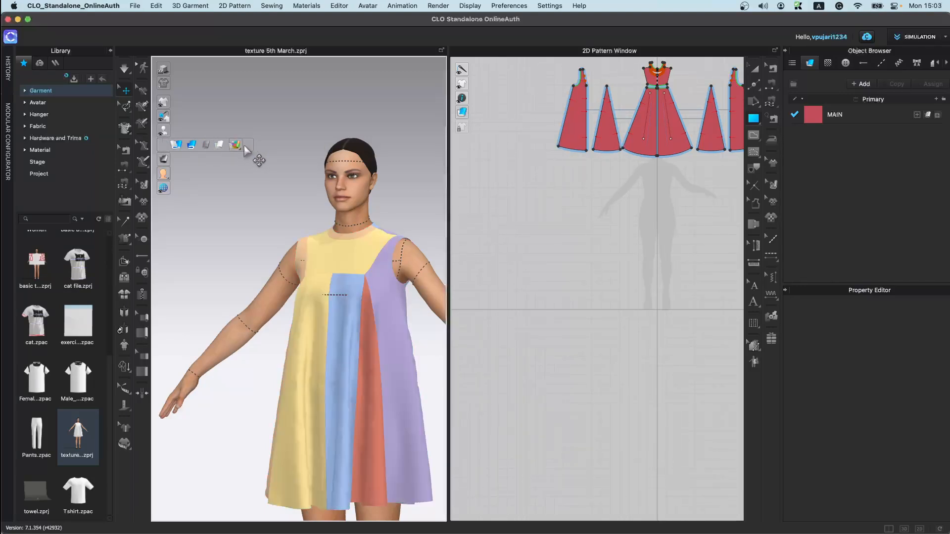
Step: Return the garment display to Textured Surface
right_click_drag(392, 365, 372, 397)
scroll(372, 398, "down", 3)
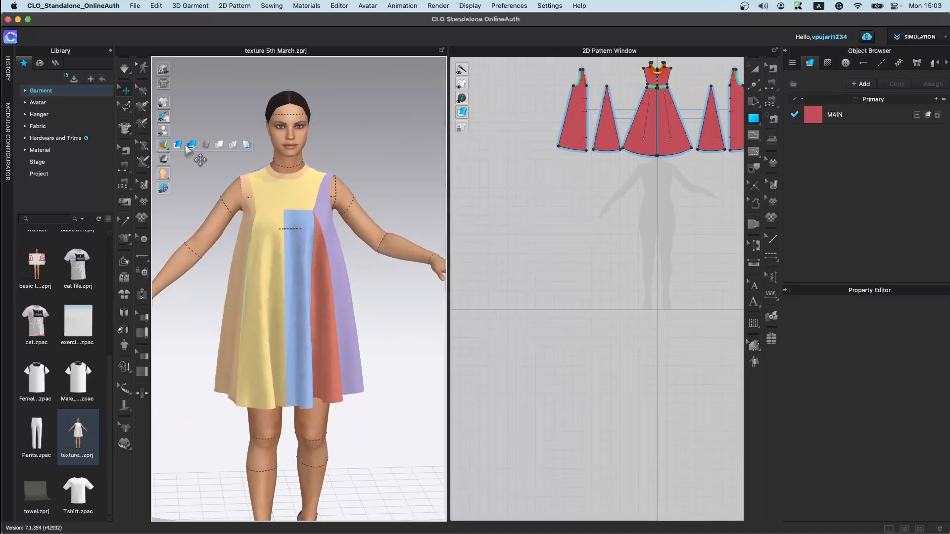
left_click(183, 145)
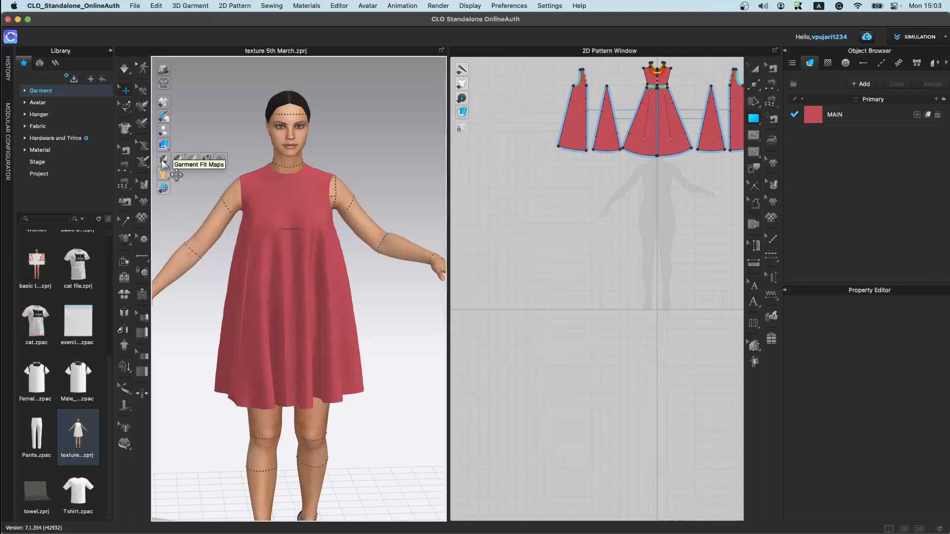
Step: Turn on Garment Fit Maps for the dress and show its pressure points
left_click(179, 159)
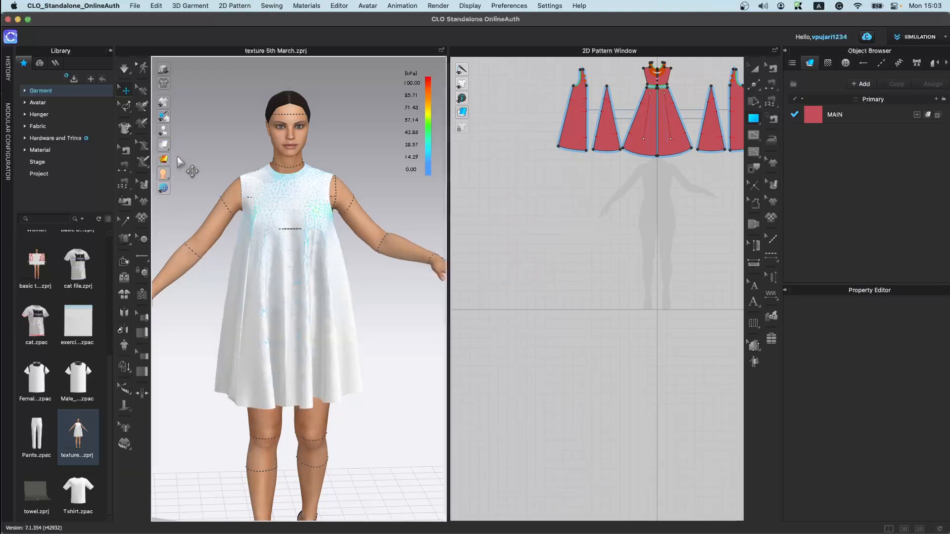
mouse_move(181, 160)
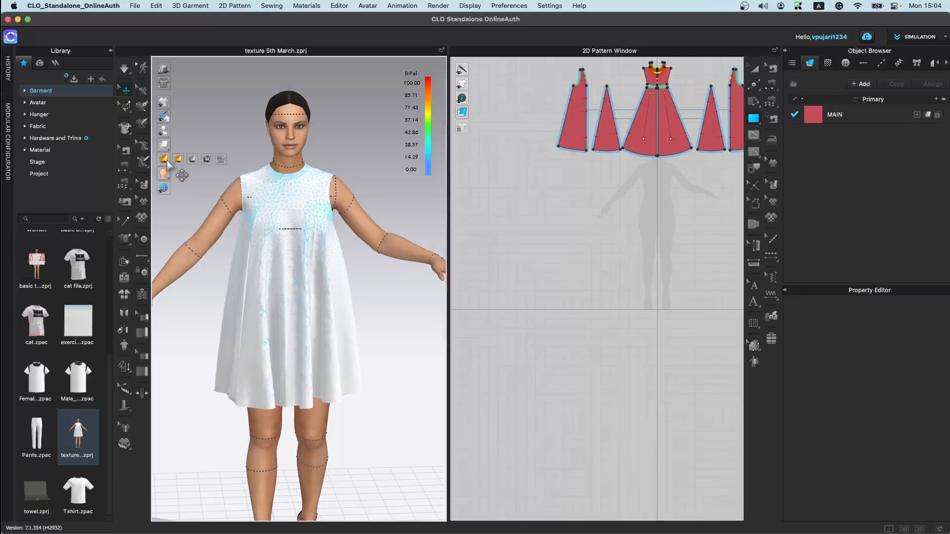
left_click(221, 160)
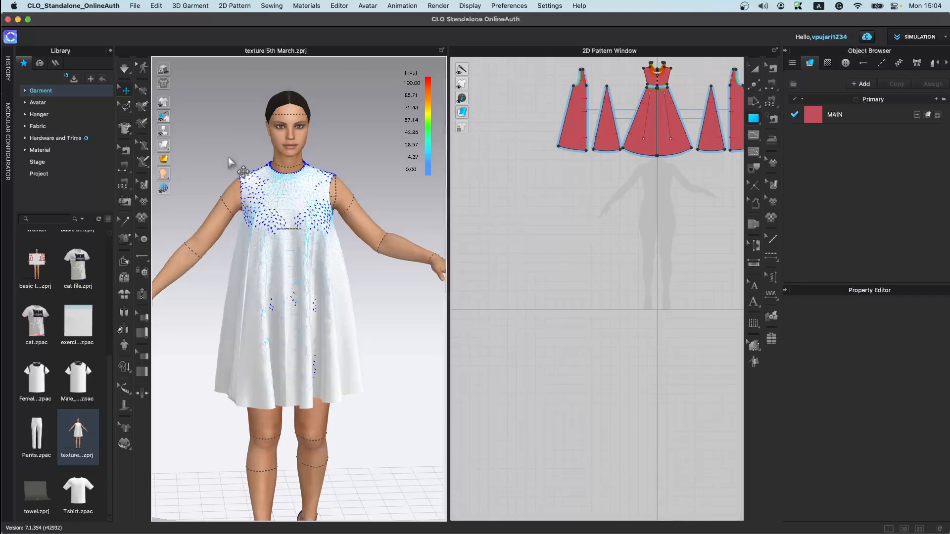
scroll(282, 243, "up", 2)
right_click_drag(282, 243, 370, 250)
scroll(370, 250, "up", 5)
mouse_move(342, 318)
right_mouse_down()
mouse_move(439, 316)
mouse_move(332, 310)
right_mouse_up()
Step: Examine the pressure points across the dress bodice and shoulders up close
mouse_move(168, 157)
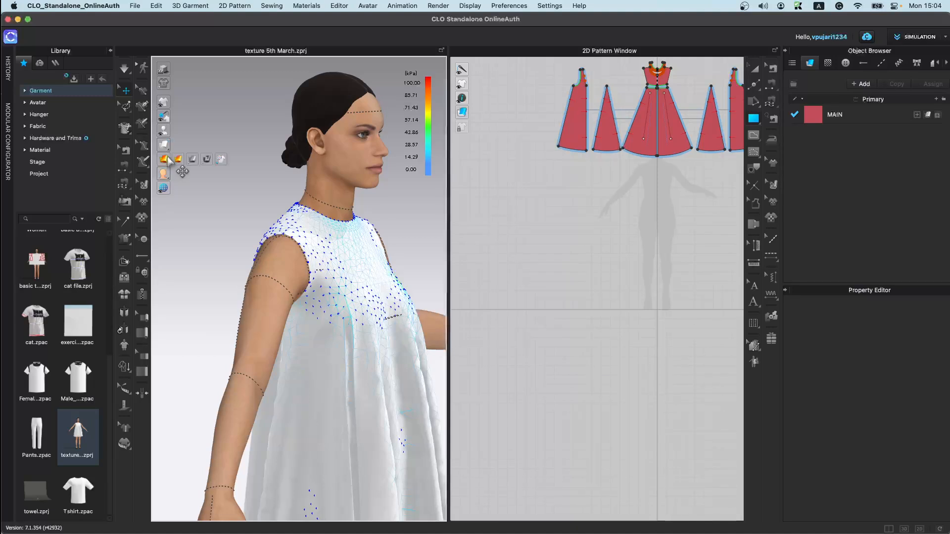
left_click(221, 160)
right_click_drag(327, 256, 246, 286)
scroll(318, 227, "up", 3)
right_click_drag(318, 228, 394, 260)
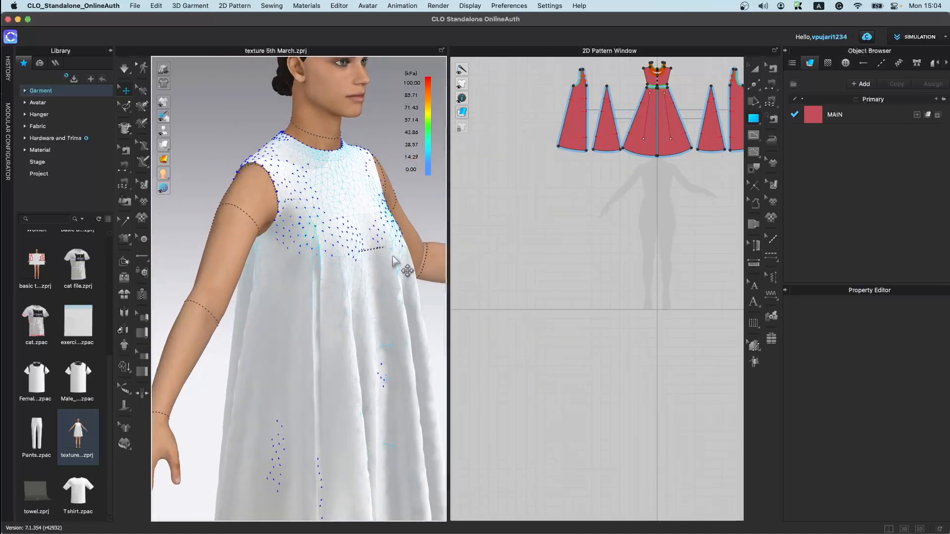
right_click_drag(321, 199, 314, 258)
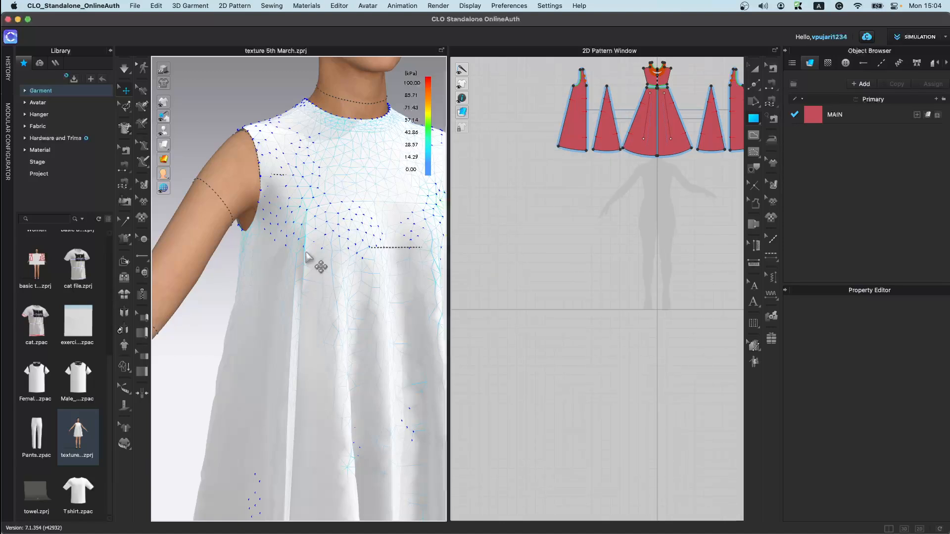
scroll(306, 257, "down", 5)
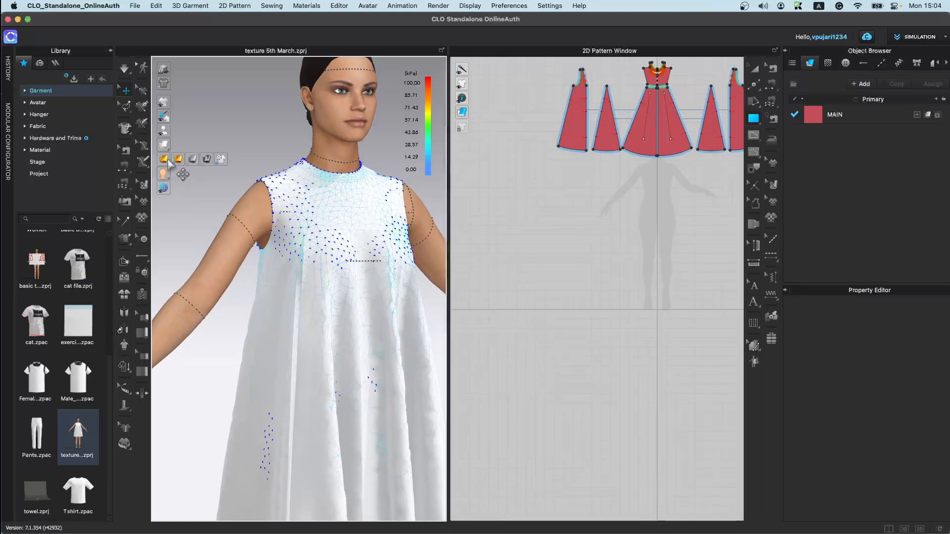
Step: Turn off the fit map, preview the avatar in mesh display, and restore its normal display
left_click(176, 161)
left_click(221, 162)
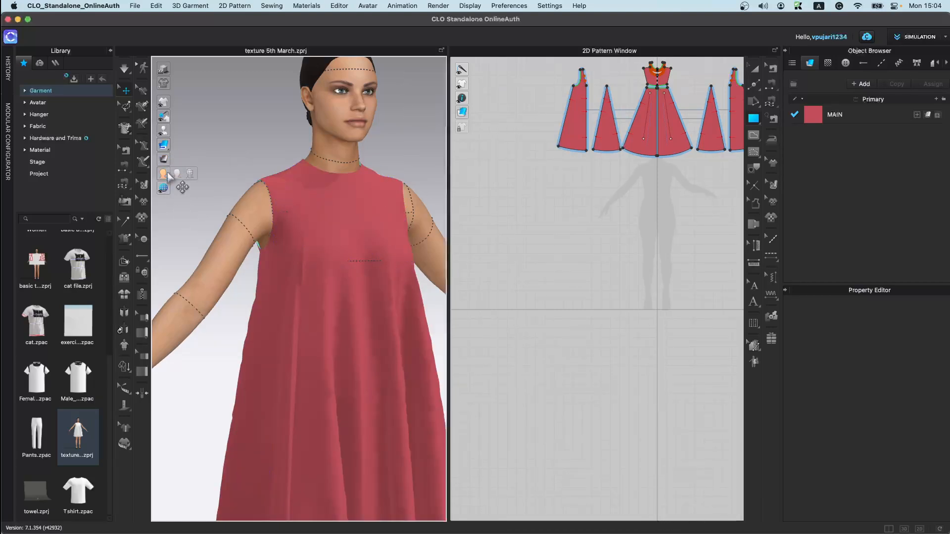
left_click(178, 174)
left_click(192, 175)
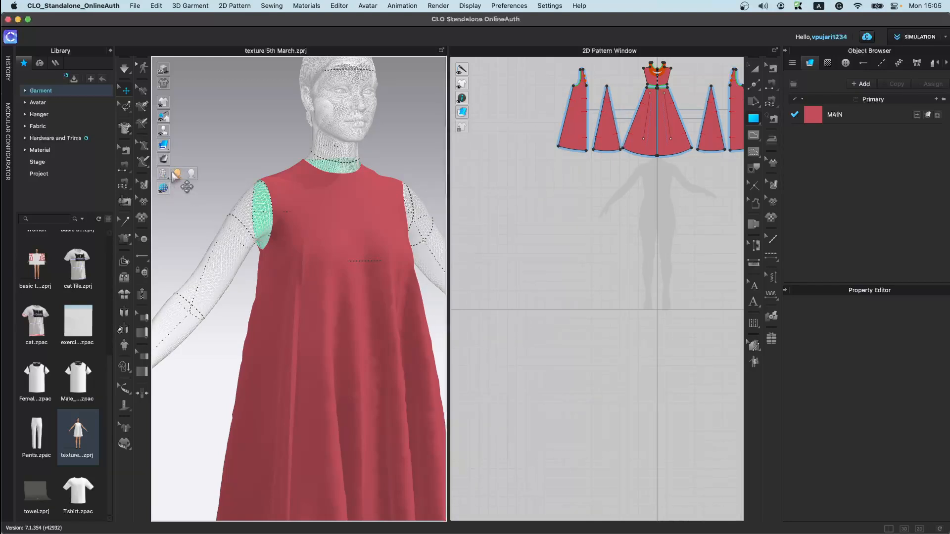
left_click(172, 174)
Step: Toggle several avatar display options on and off
mouse_move(176, 187)
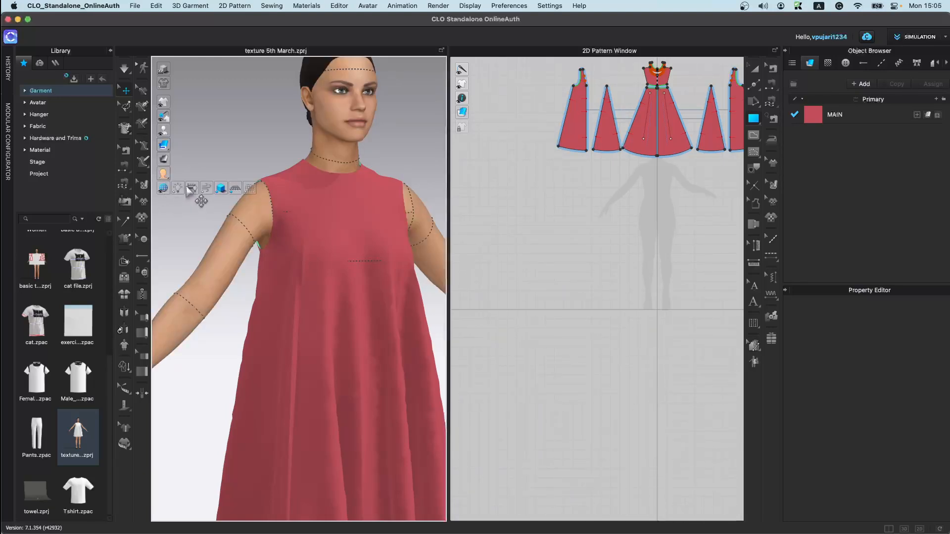
scroll(286, 312, "down", 8)
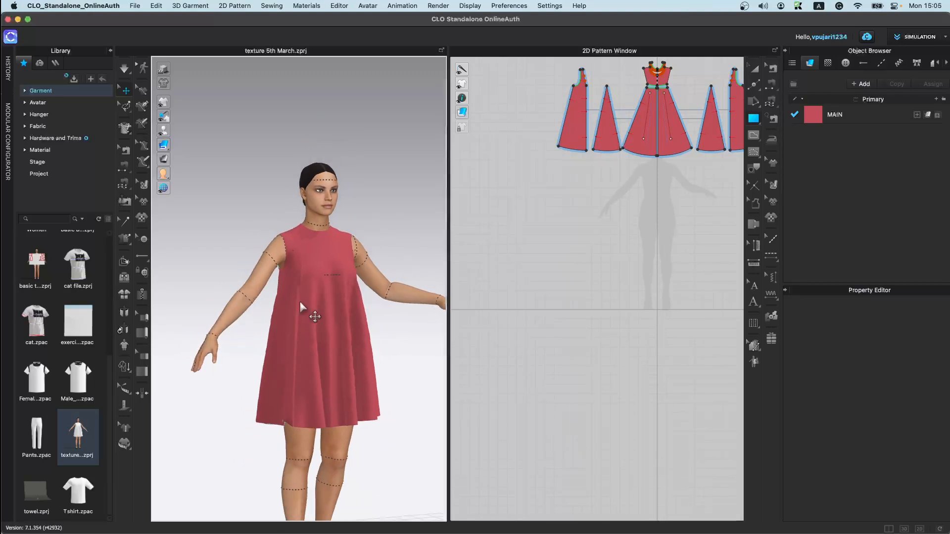
scroll(329, 330, "down", 3)
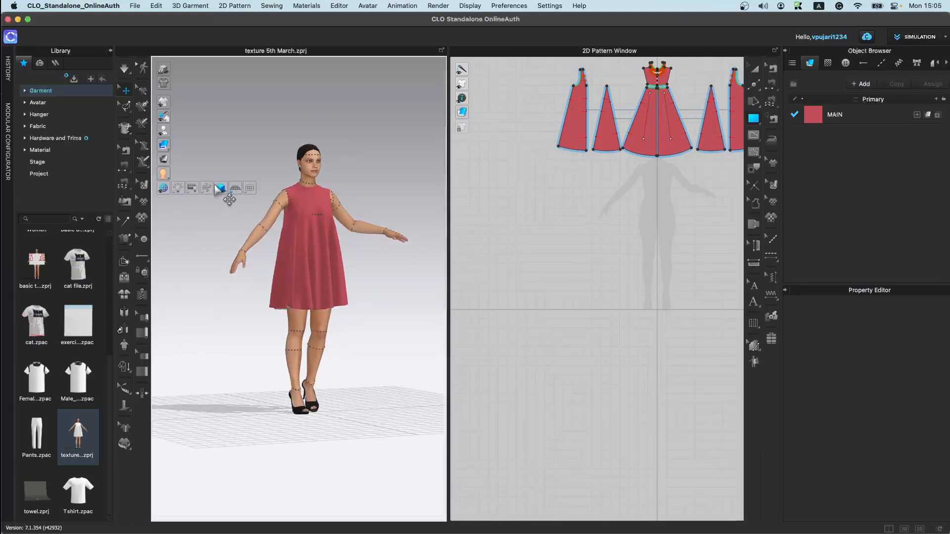
left_click(250, 189)
left_click(251, 189)
left_click(221, 190)
left_click(221, 190)
left_click(221, 190)
left_click(221, 190)
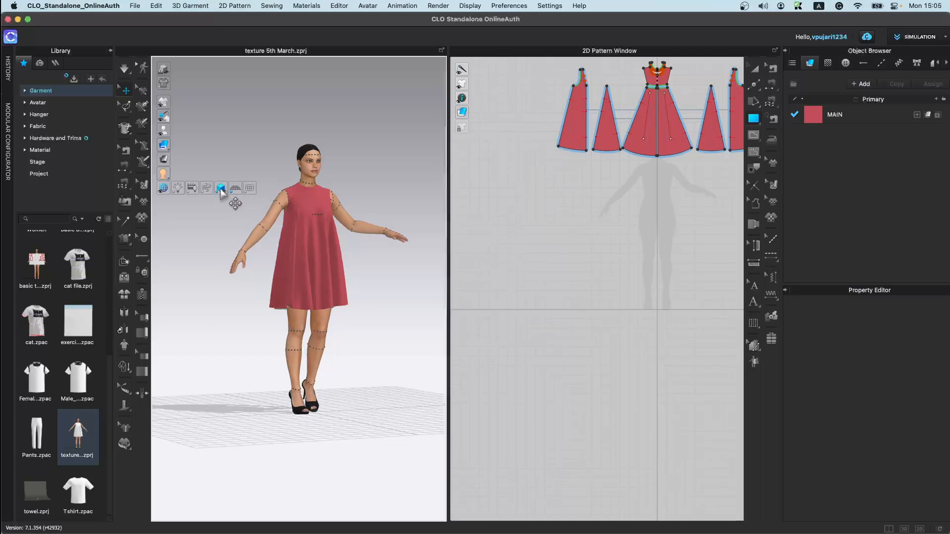
left_click(190, 189)
left_click(188, 189)
left_click(180, 190)
left_click(180, 191)
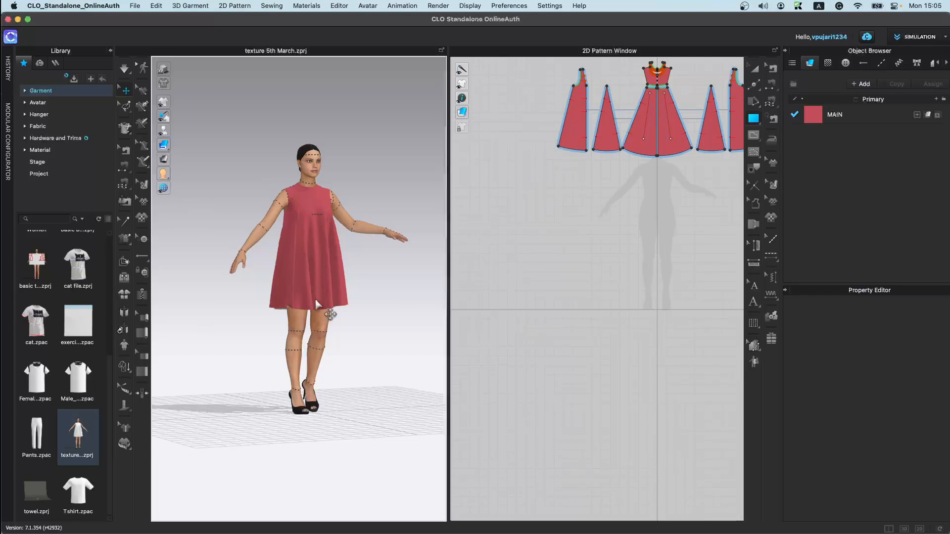
scroll(316, 302, "down", 8)
mouse_move(321, 382)
right_mouse_down()
mouse_move(350, 388)
mouse_move(335, 376)
right_mouse_up()
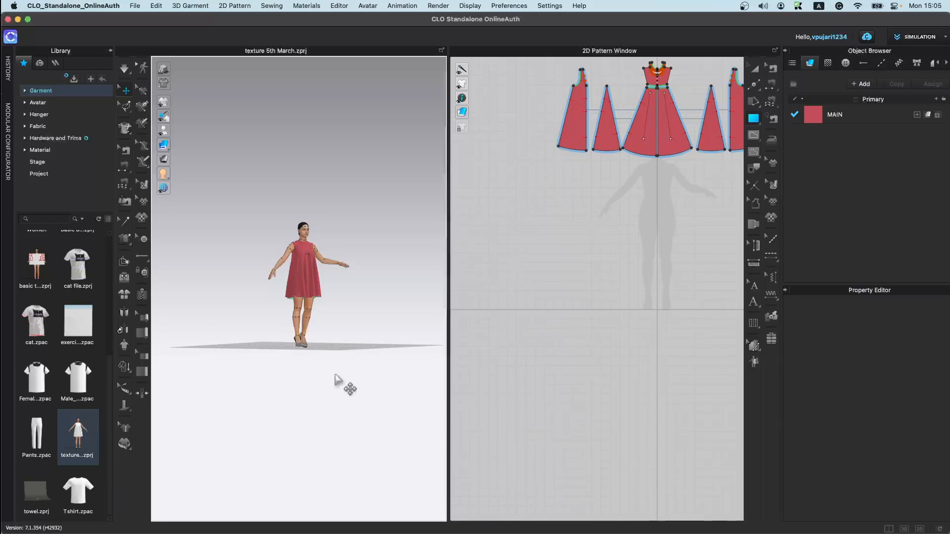
scroll(663, 296, "down", 4)
scroll(596, 308, "up", 5)
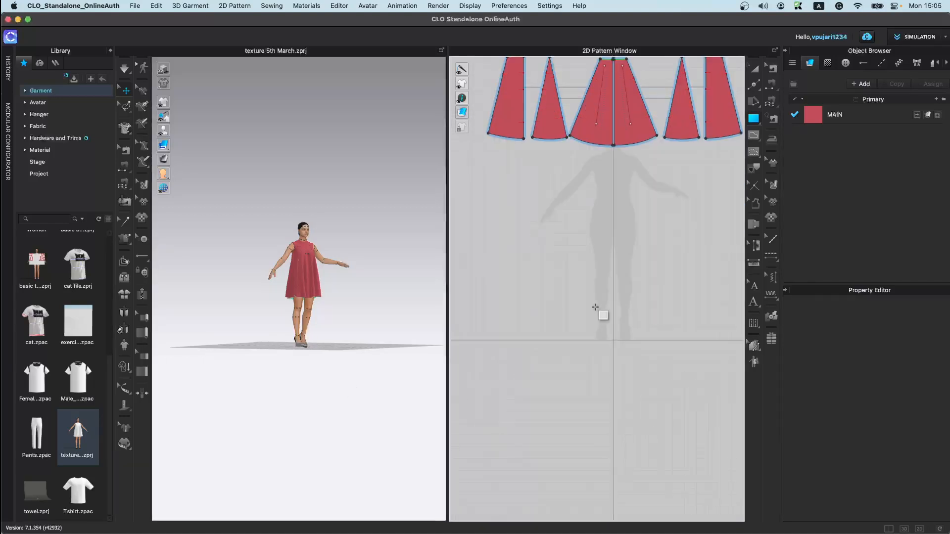
scroll(595, 308, "down", 2)
Step: Reopen the texture 5th March project from the Garment library, loading garment and avatar
left_click(110, 52)
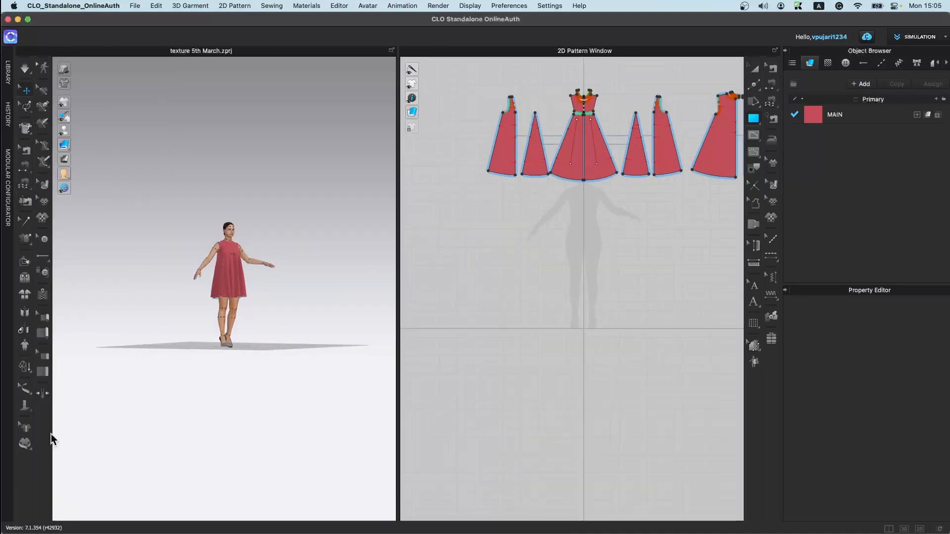
left_click(8, 73)
left_click(64, 92)
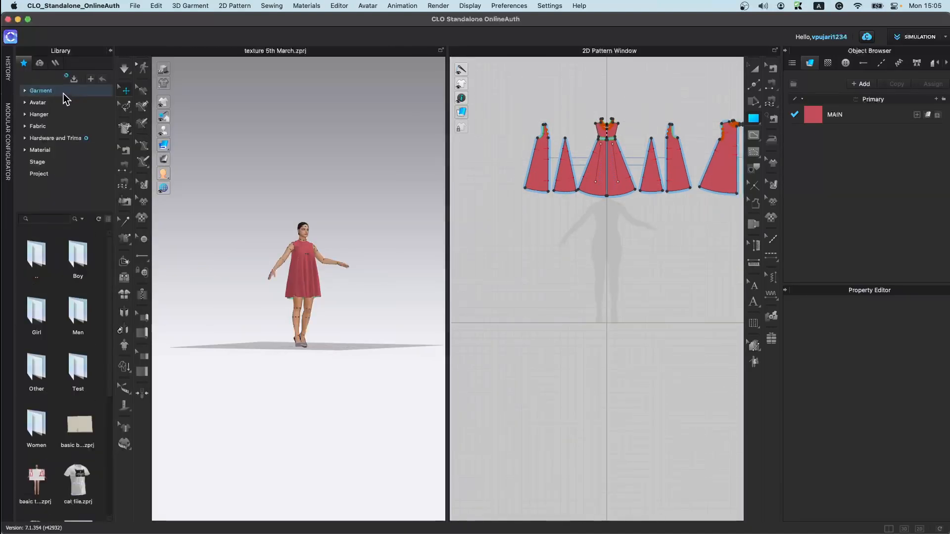
scroll(78, 484, "down", 4)
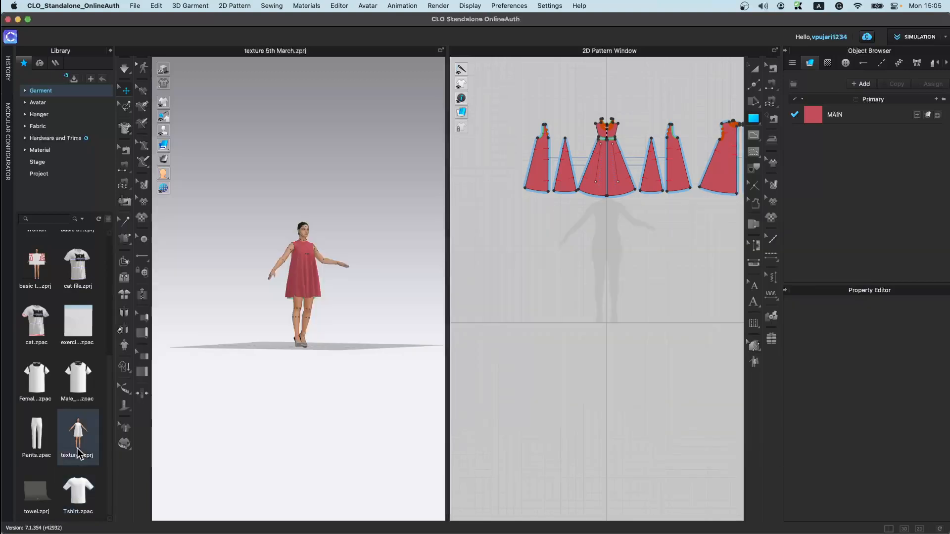
double_click(78, 435)
left_click(479, 304)
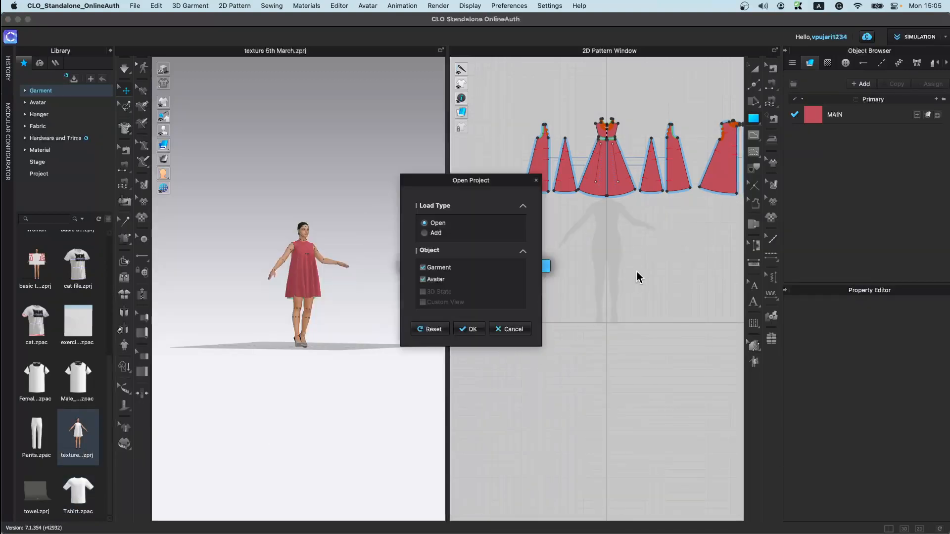
left_click(469, 331)
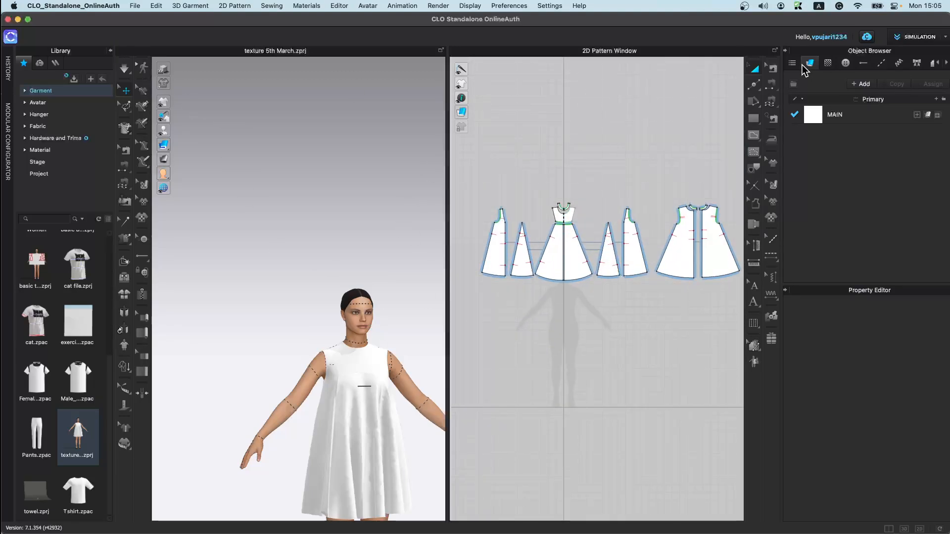
Step: Collapse the library and object browser panels to enlarge the 3D and 2D windows
left_click(788, 51)
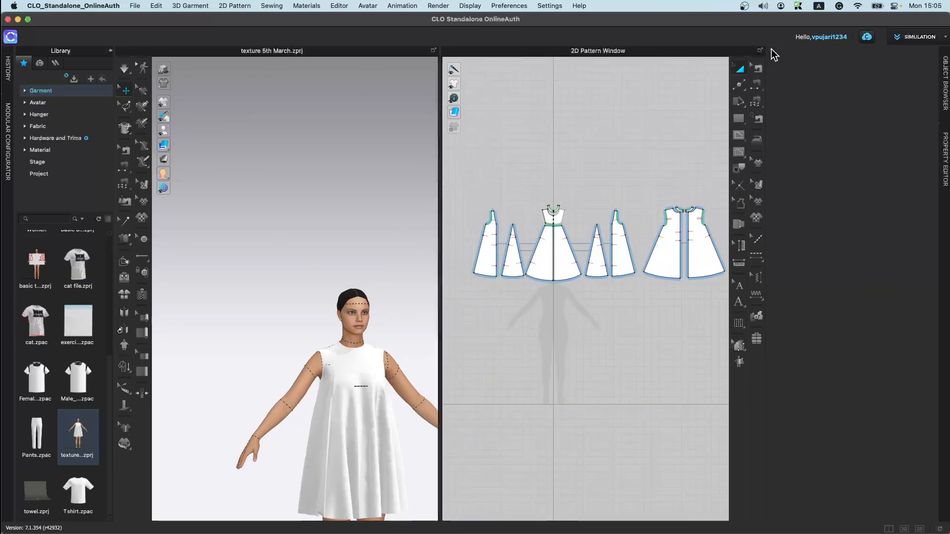
left_click(771, 50)
left_click(110, 50)
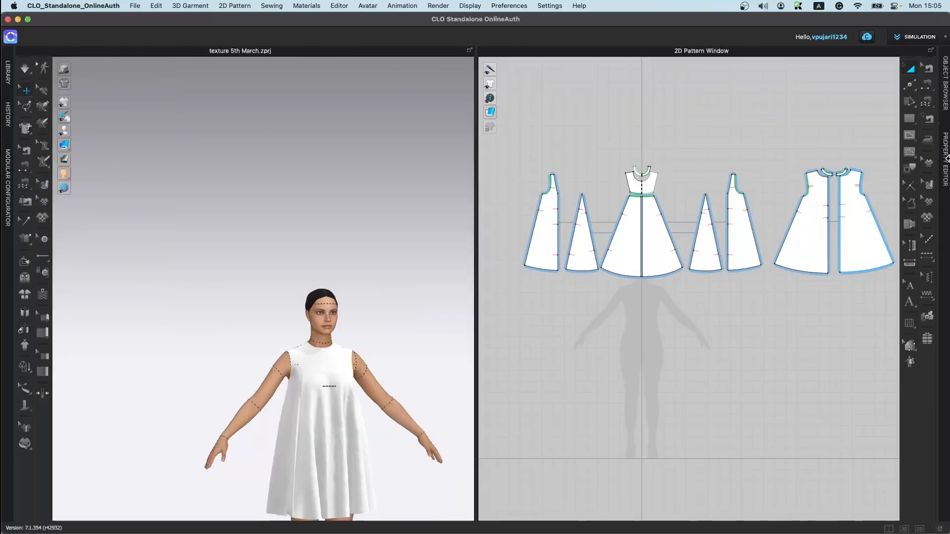
Step: Try moving a hem point of the front skirt piece with Transform Point/Segment, then undo the move
left_click(673, 268)
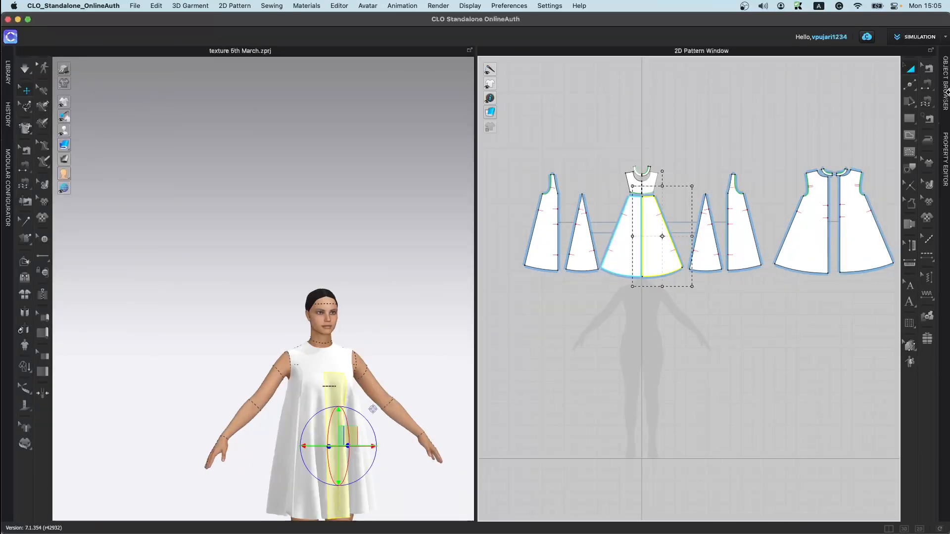
left_click(911, 88)
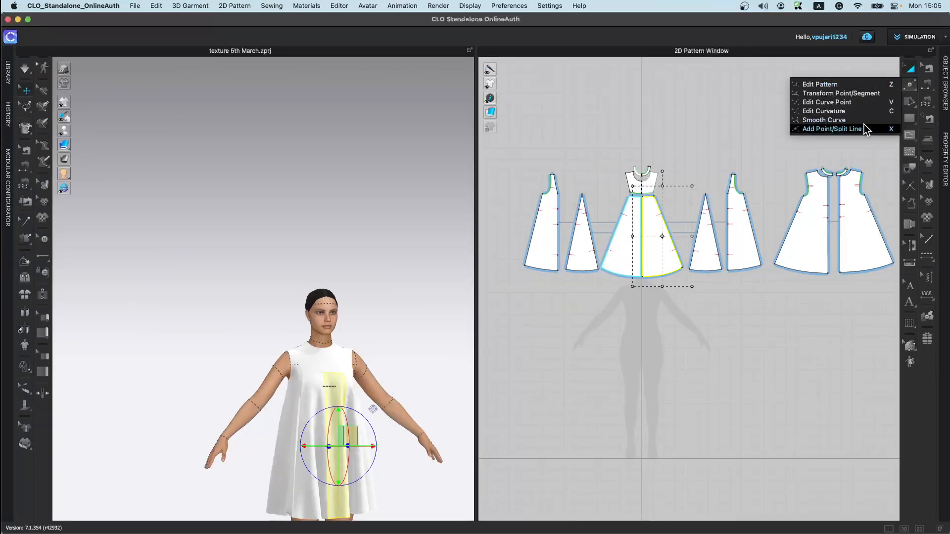
left_click(841, 93)
scroll(633, 208, "up", 5)
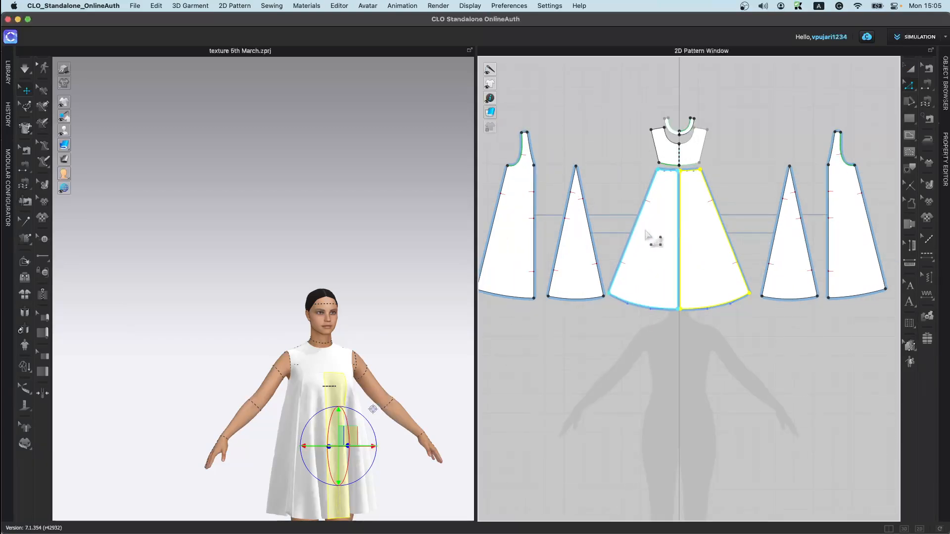
left_click(720, 394)
left_click_drag(745, 352, 723, 335)
key("super+z")
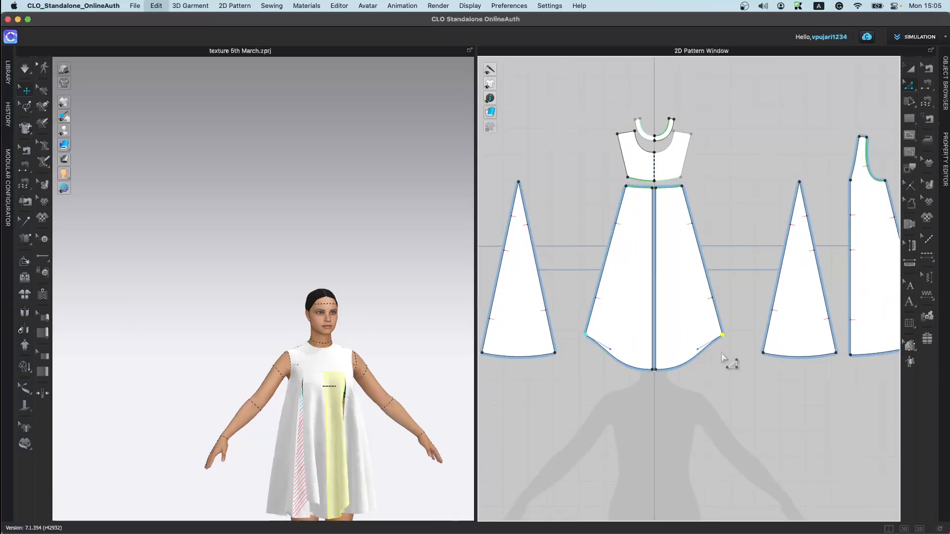
Step: Draw a rectangular pattern piece below the skirt pieces
middle_click_drag(729, 408, 708, 232)
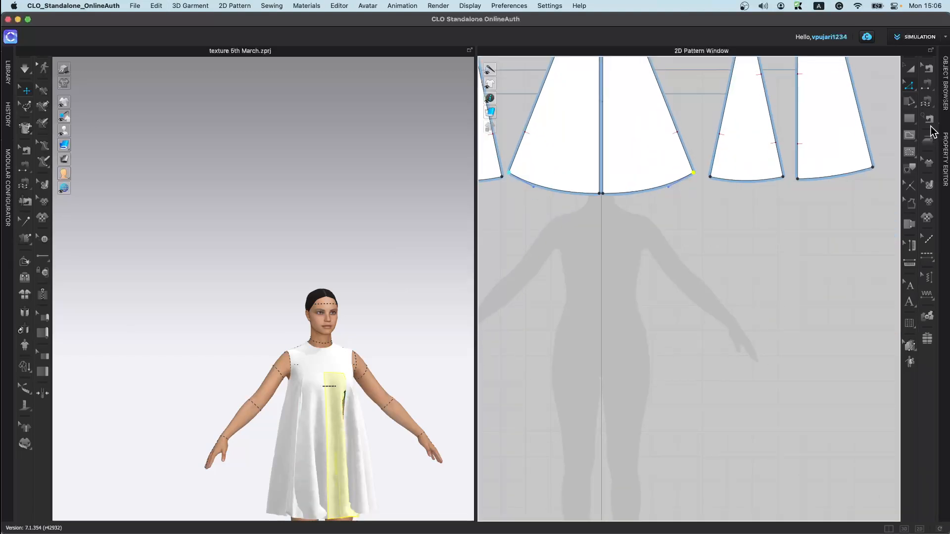
left_click(913, 86)
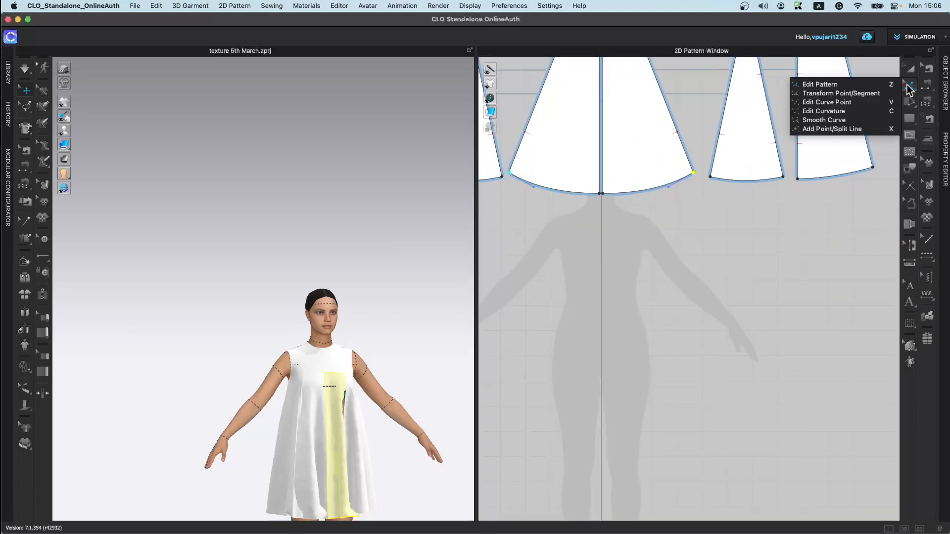
left_click(871, 96)
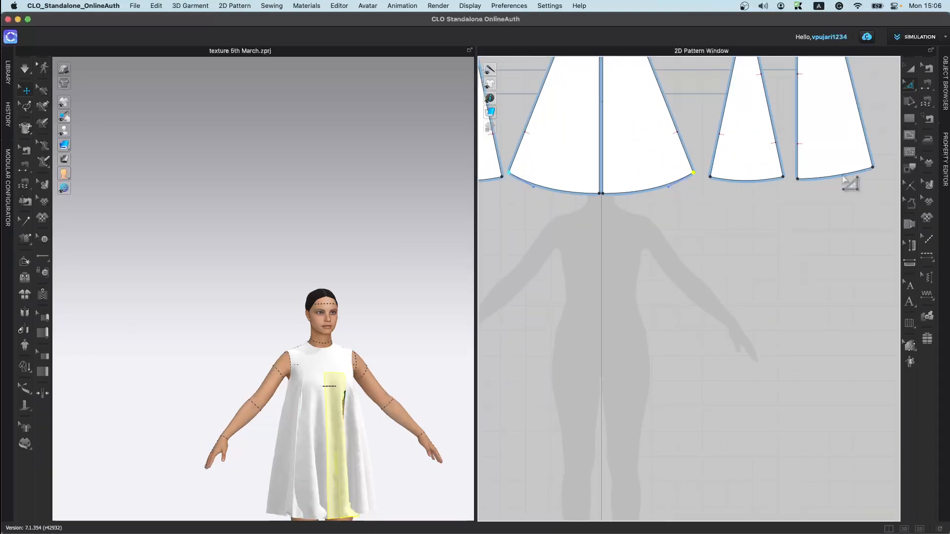
mouse_move(560, 237)
left_mouse_down()
mouse_move(647, 269)
mouse_move(708, 335)
mouse_move(703, 329)
left_mouse_up()
Step: Try moving the rectangle's top edge with Transform Point/Segment, then undo the moves
left_click(912, 89)
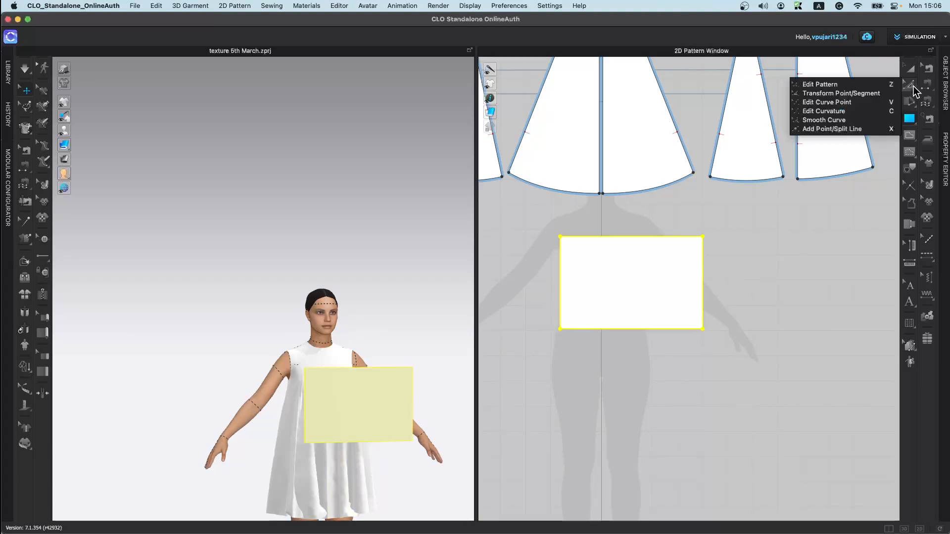
left_click(882, 91)
scroll(548, 295, "up", 5)
scroll(547, 295, "down", 2)
left_click(704, 212)
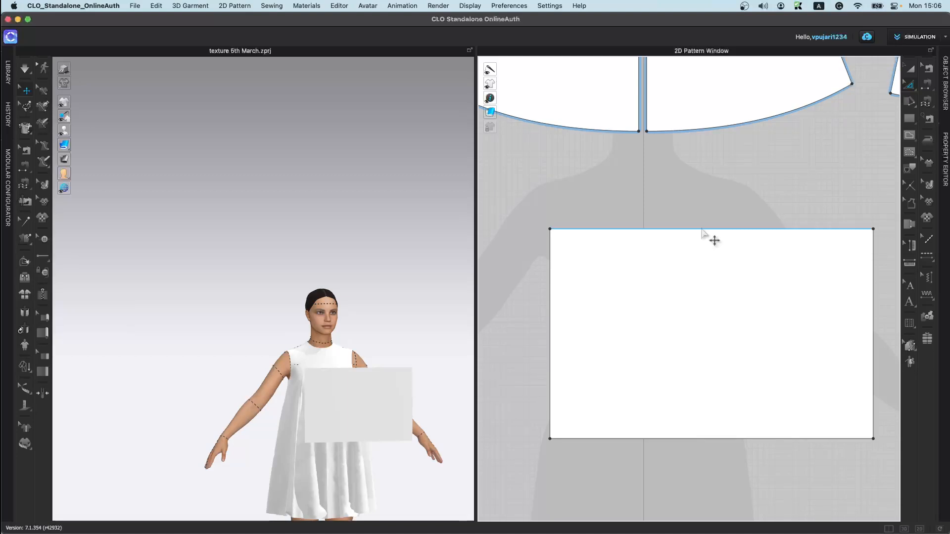
left_click(703, 229)
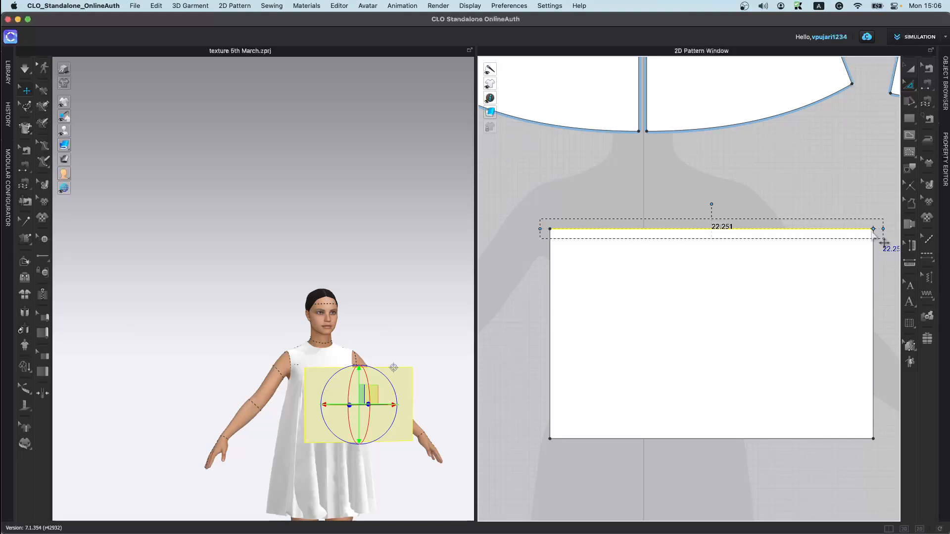
left_click(718, 208)
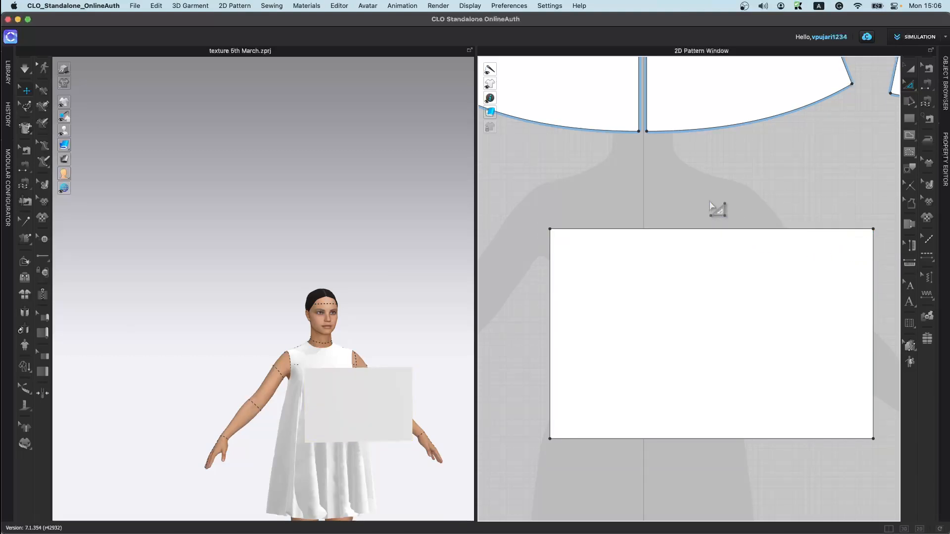
left_click(720, 230)
left_click_drag(712, 204, 723, 193)
key("super+z")
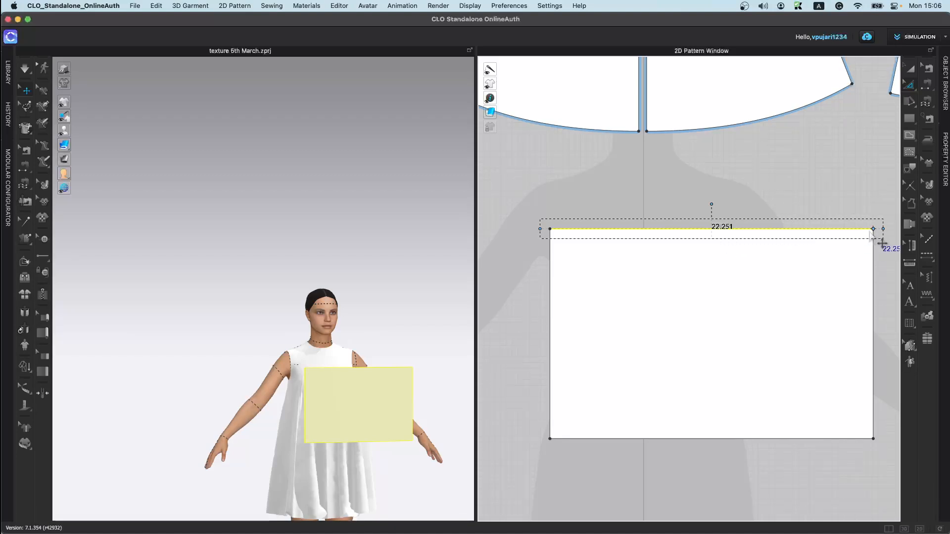
left_click_drag(713, 204, 870, 239)
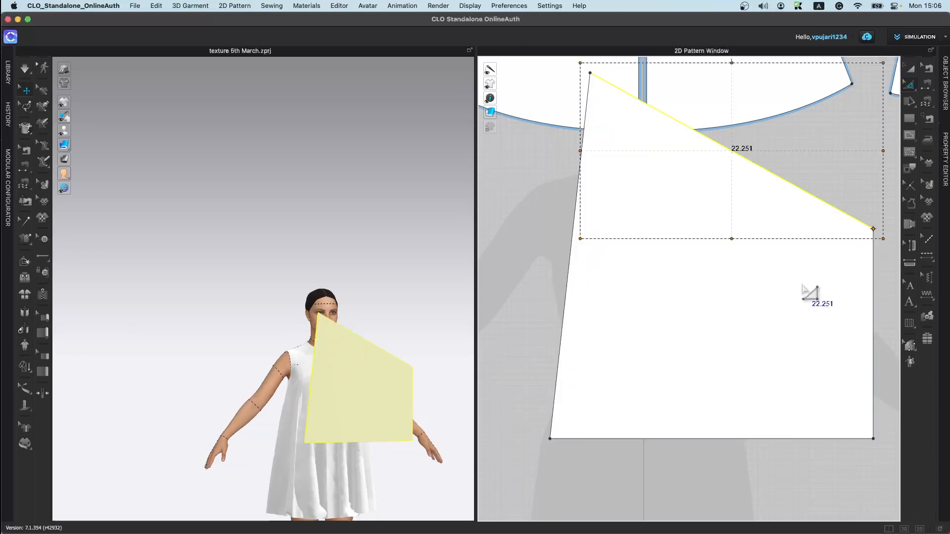
key("super+z")
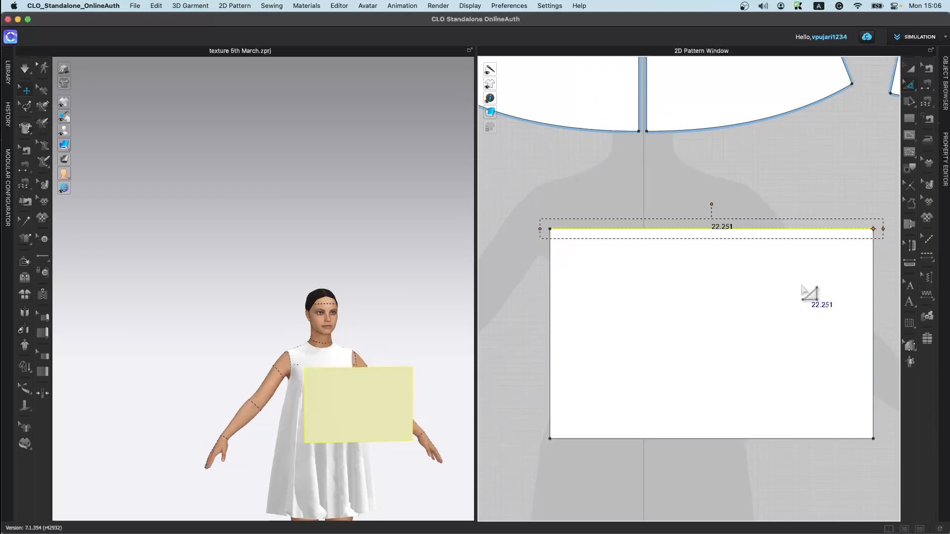
Step: Add two curve points to the rectangle's top edge with Edit Curve Point, shaping it into a wave
left_click(910, 87)
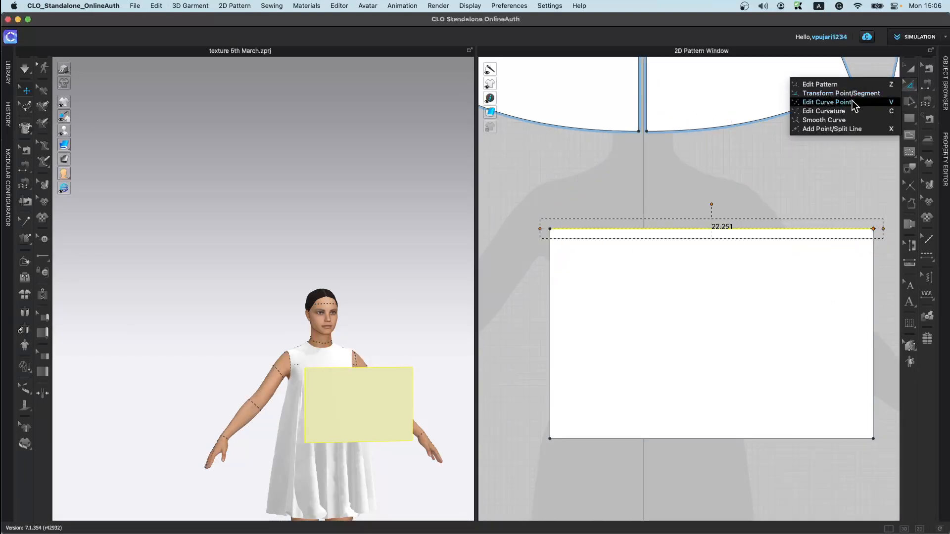
left_click(827, 102)
left_click_drag(800, 231, 800, 270)
left_click_drag(669, 272, 671, 228)
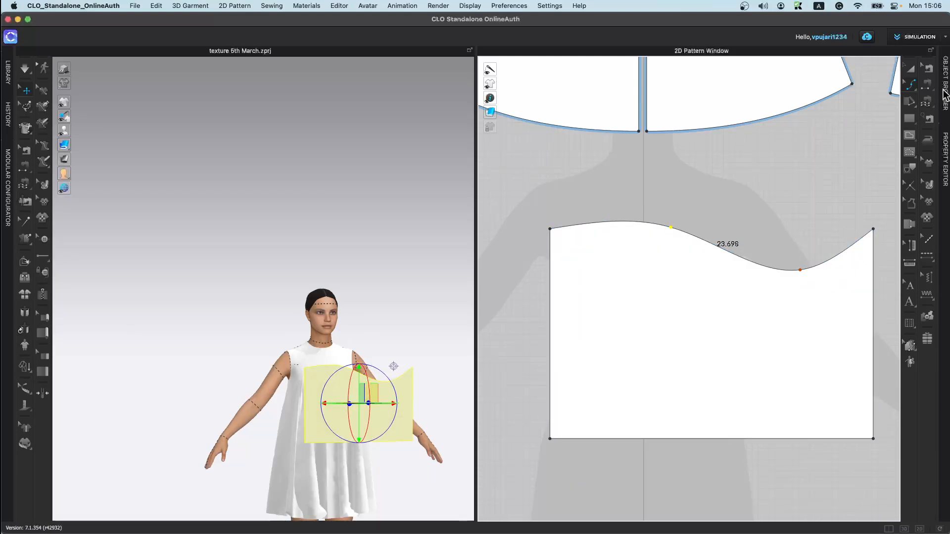
Step: Bend the rectangle's left edge inward with Edit Curvature
left_click(912, 86)
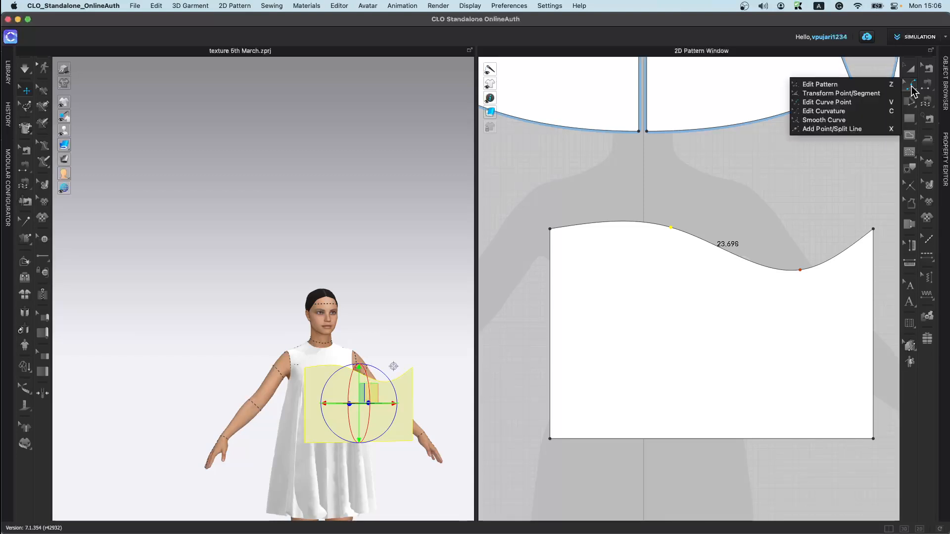
left_click(869, 113)
left_click_drag(555, 342, 570, 365)
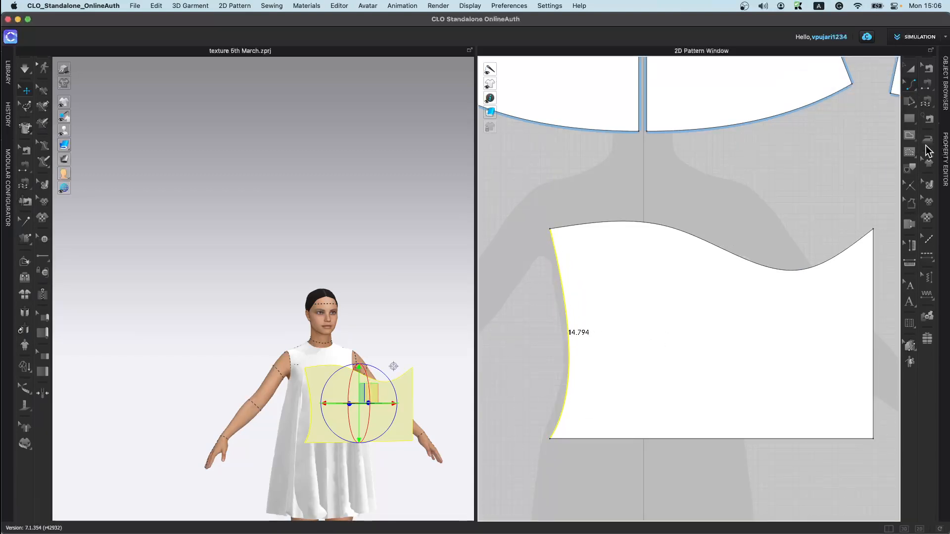
Step: Round the piece's top-left and top-right corners with Smooth Curve
left_click(908, 88)
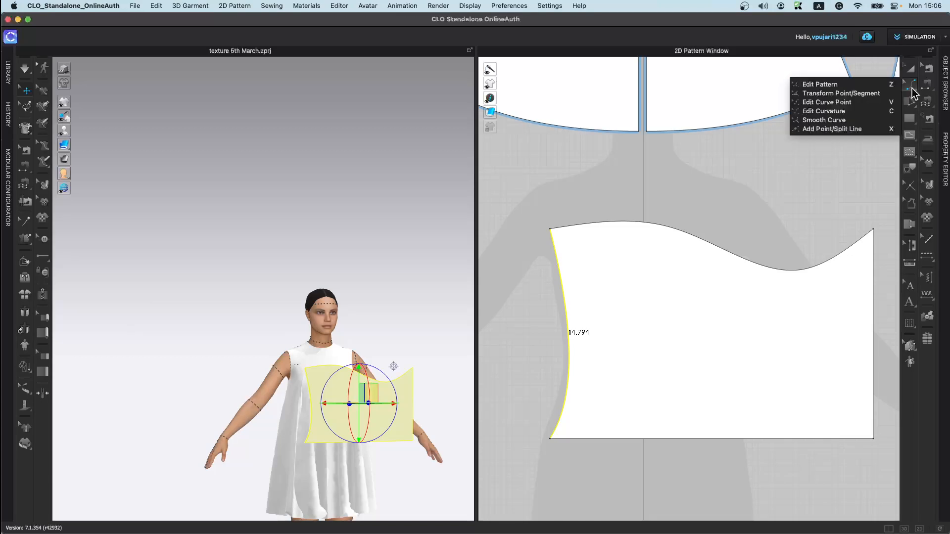
left_click(844, 121)
left_click_drag(551, 230, 636, 339)
left_click_drag(873, 229, 849, 284)
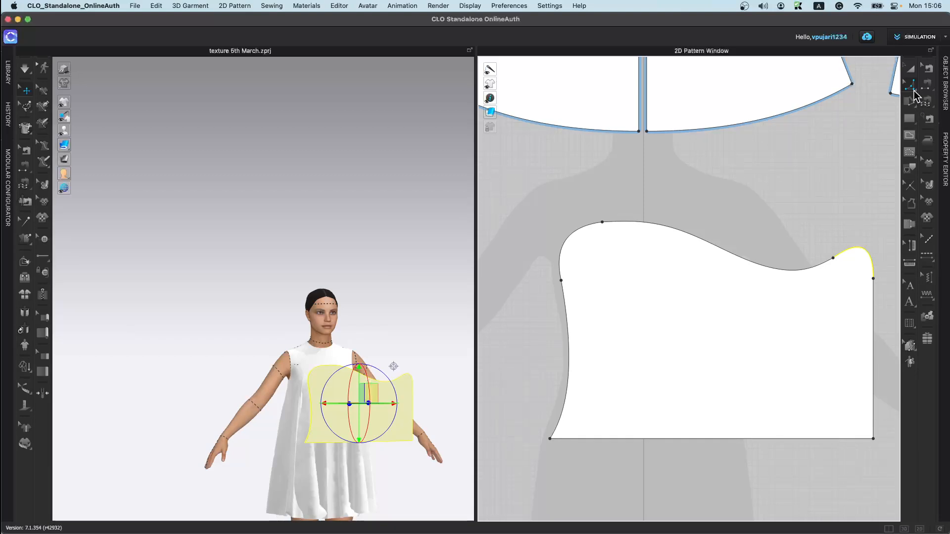
left_click(915, 93)
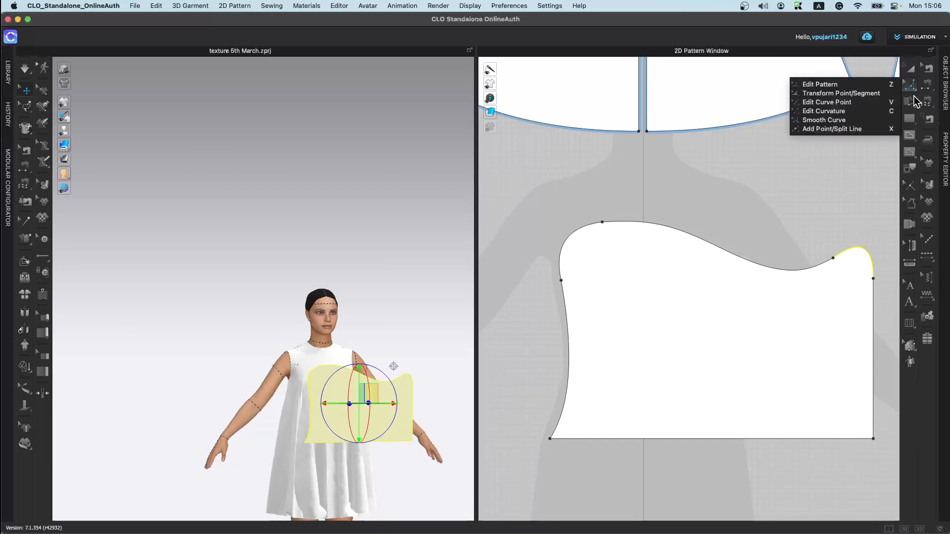
left_click(878, 127)
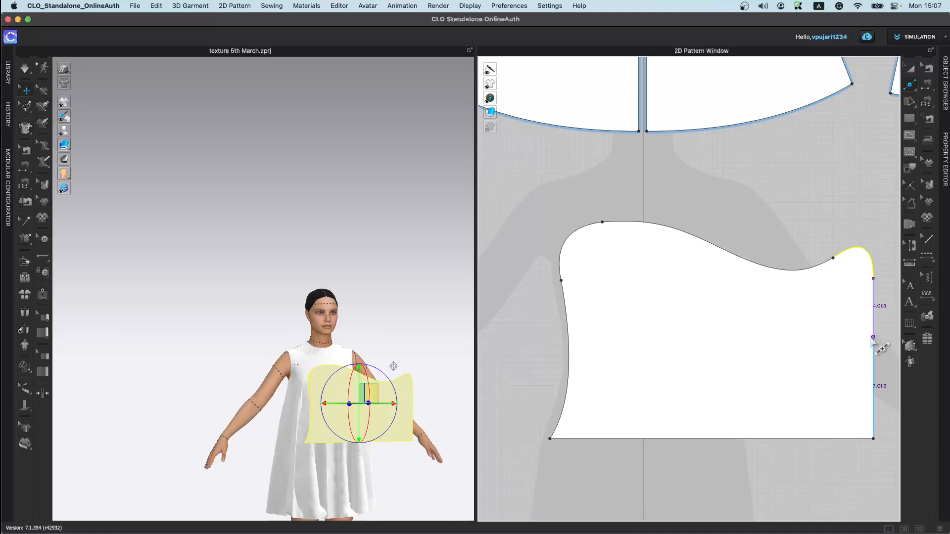
right_click(873, 337)
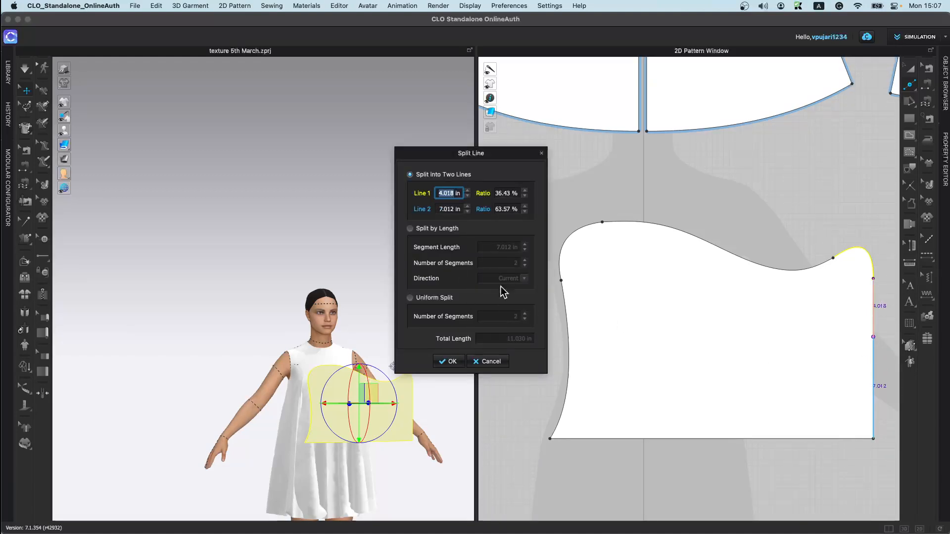
left_click(492, 362)
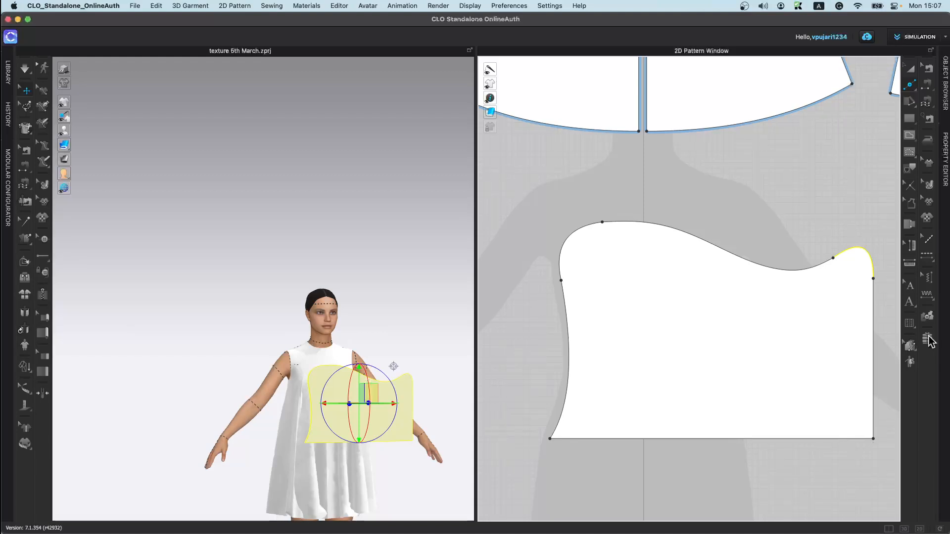
Step: Select the new pattern piece and delete it
key("a")
left_click(762, 315)
key("Delete")
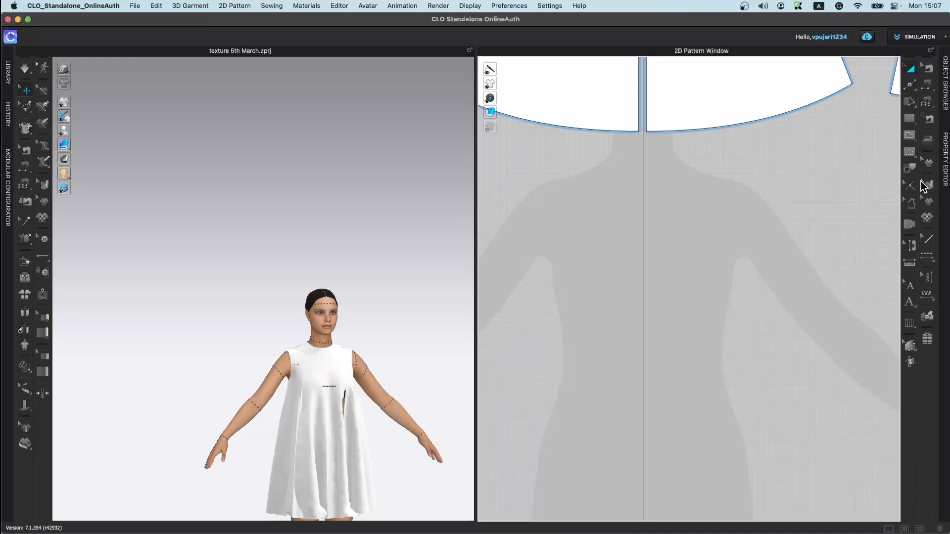
left_click(908, 103)
left_click(910, 119)
left_click(856, 134)
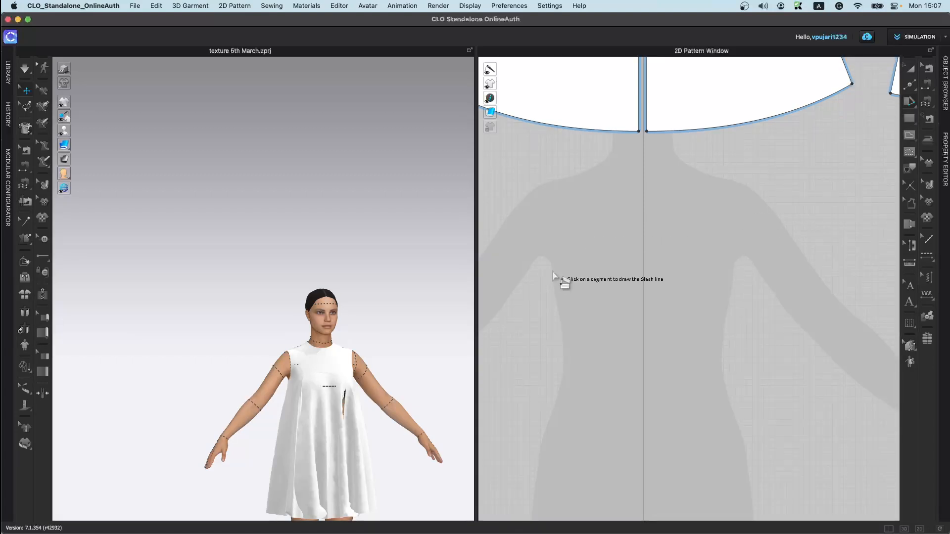
scroll(144, 345, "down", 1)
Step: Open the Library and load torso.zpac from Garment, keeping the current avatar's size and pose
left_click(6, 69)
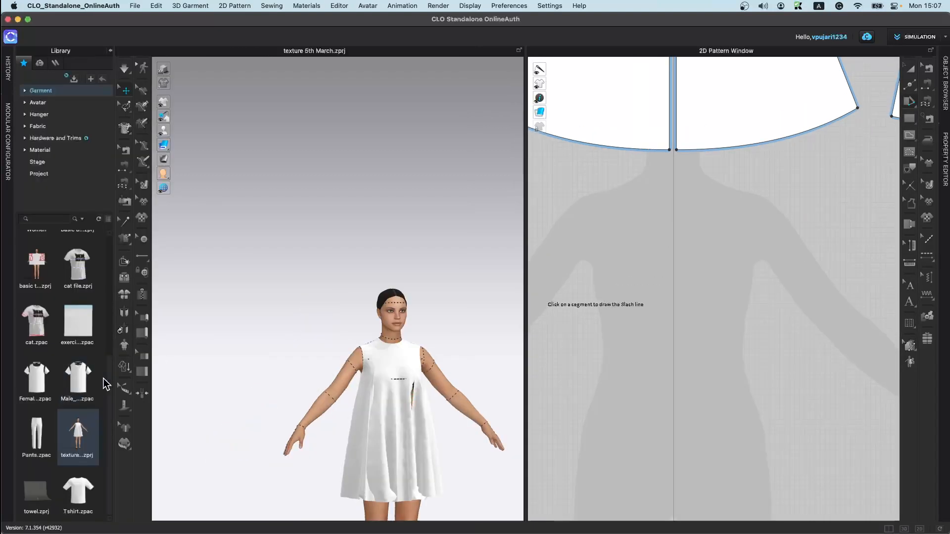
mouse_move(88, 391)
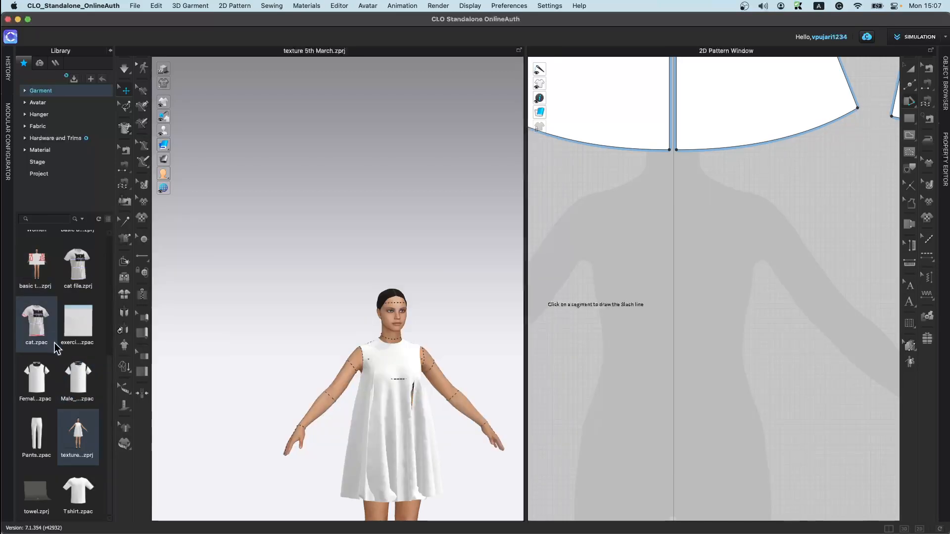
scroll(55, 334, "up", 5)
double_click(51, 334)
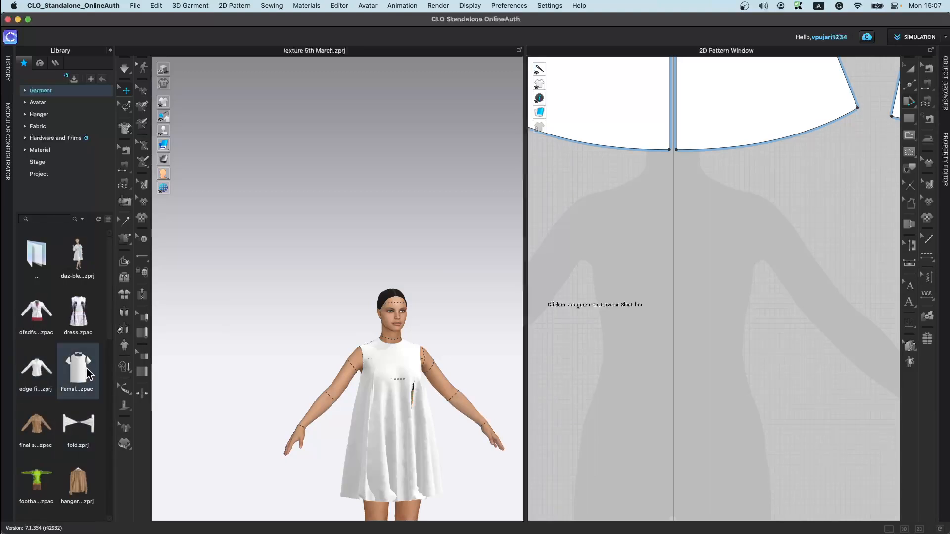
scroll(69, 420, "down", 8)
scroll(82, 456, "down", 4)
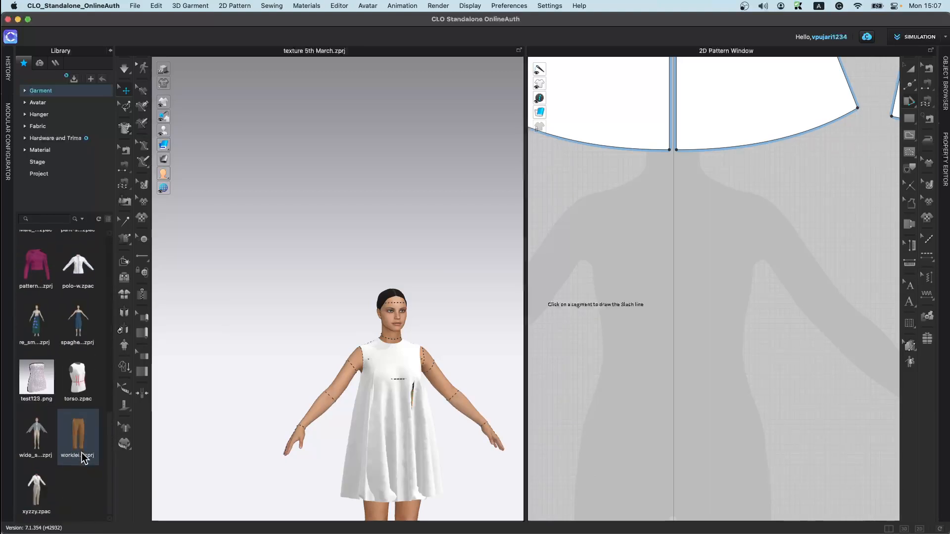
double_click(83, 394)
left_click(474, 309)
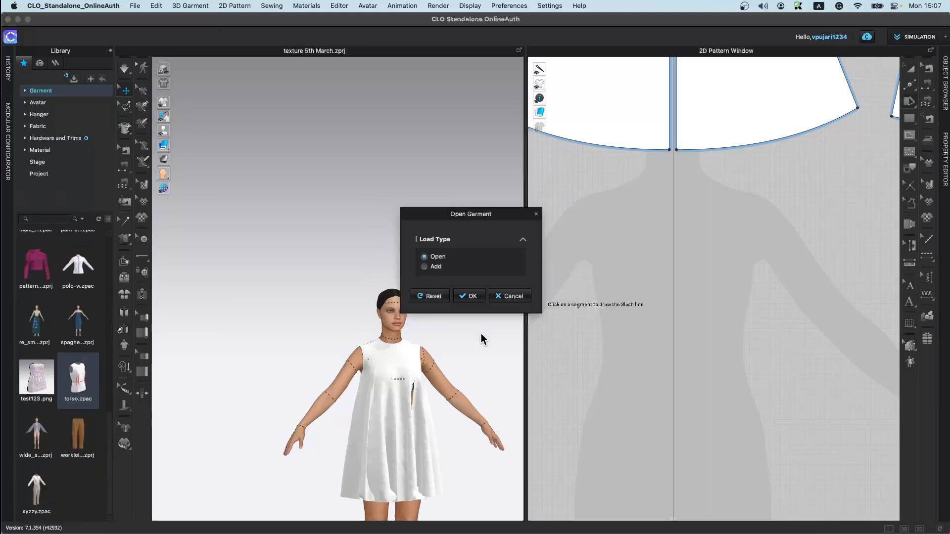
left_click(478, 303)
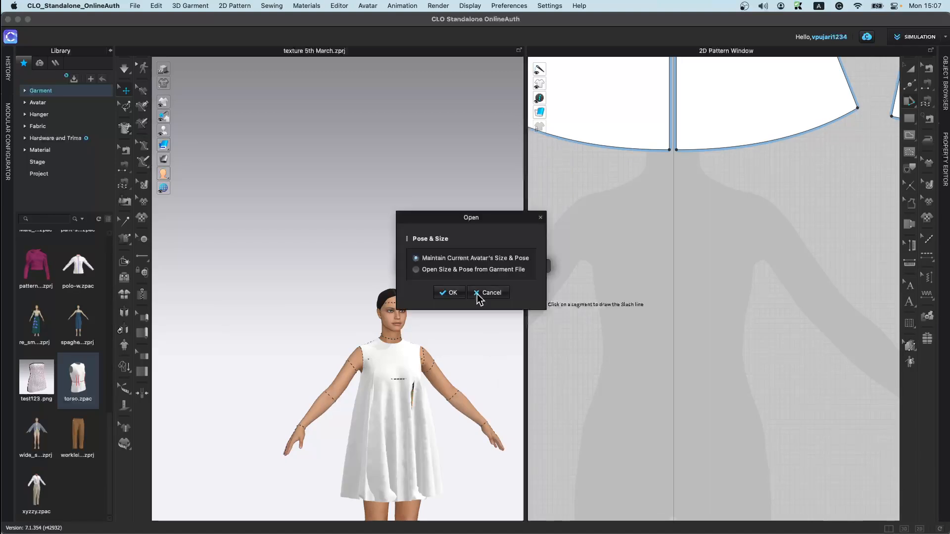
left_click(447, 291)
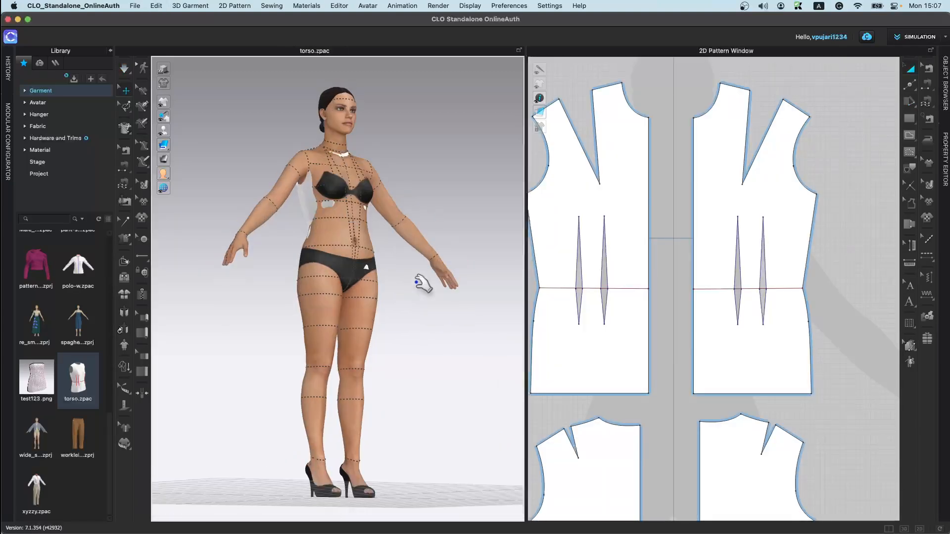
Step: Show the torso garment on the avatar and switch the 3D view to the front
scroll(549, 346, "down", 5)
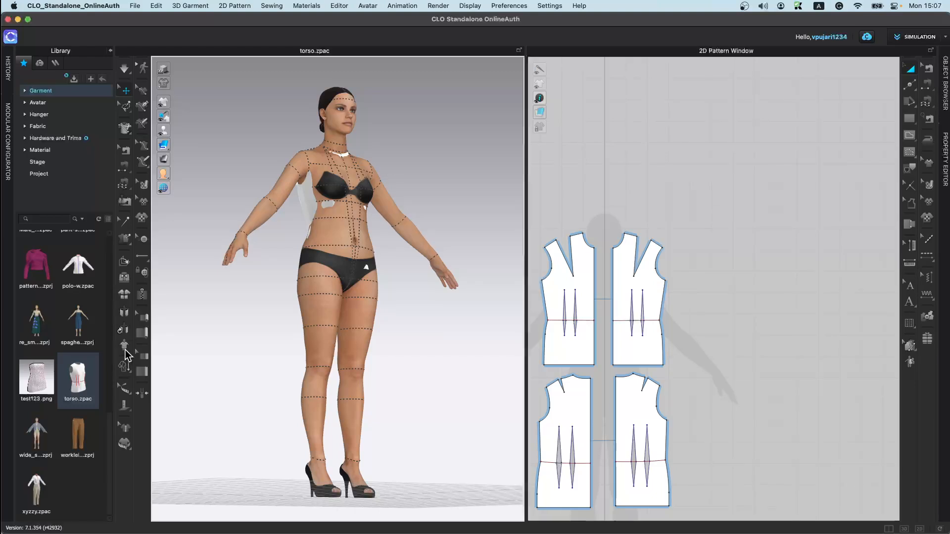
left_click(126, 349)
key("2")
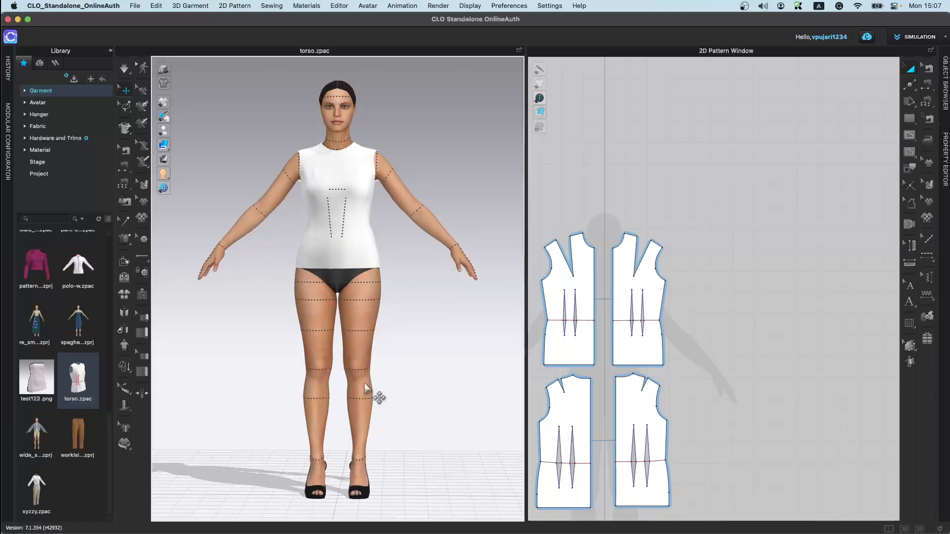
scroll(371, 307, "up", 5)
scroll(695, 265, "down", 3)
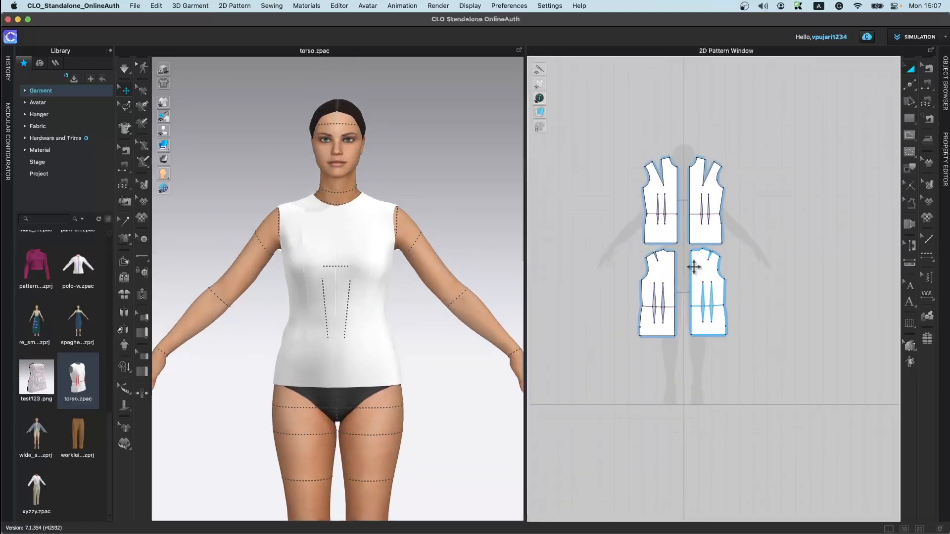
Step: Move the two lower bodice pieces up beside the others so all four sit in one row
left_click_drag(616, 241, 734, 291)
left_click_drag(706, 287, 791, 178)
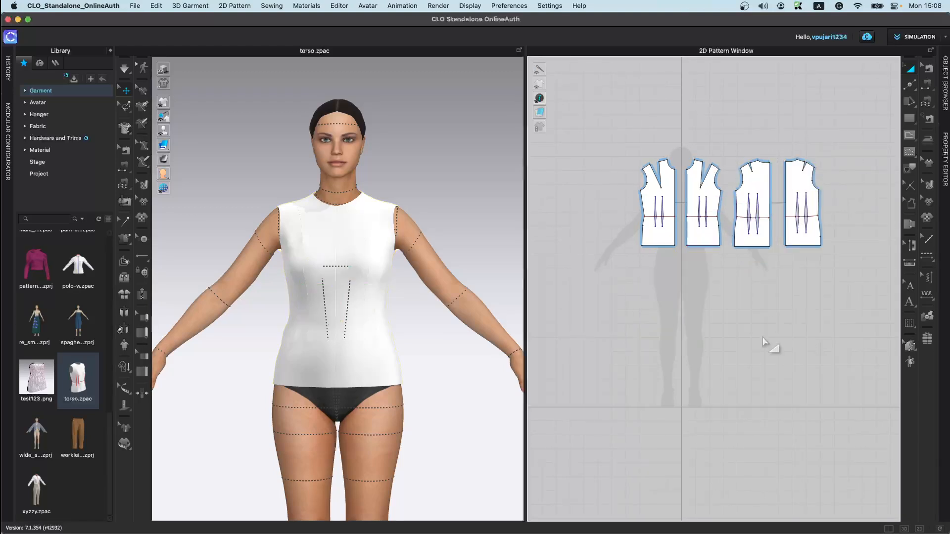
left_click(763, 339)
scroll(711, 293, "up", 6)
middle_click_drag(708, 287, 726, 363)
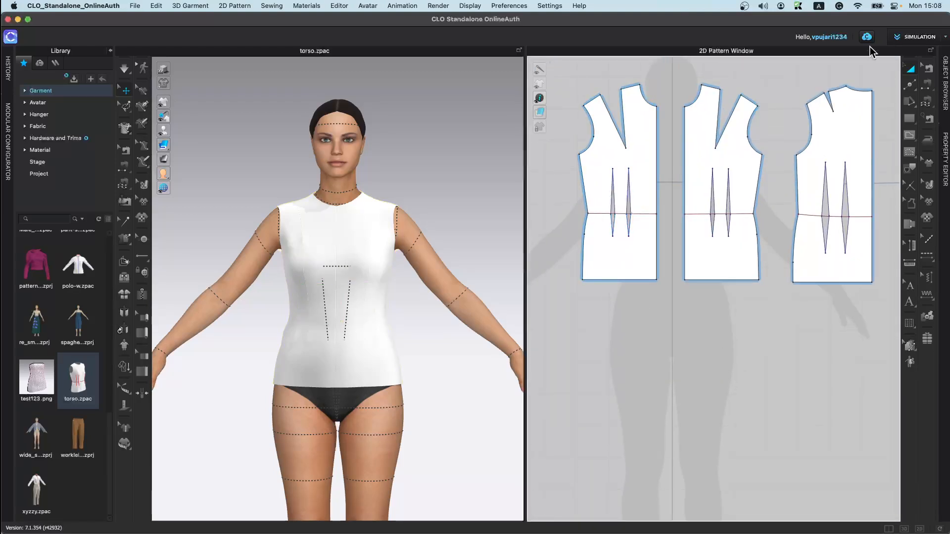
Step: Lengthen the bodice pieces by pulling their hem edges down with Edit Pattern, then simulate the dress
key("z")
left_click(911, 86)
left_click(888, 85)
left_click_drag(627, 280, 627, 344)
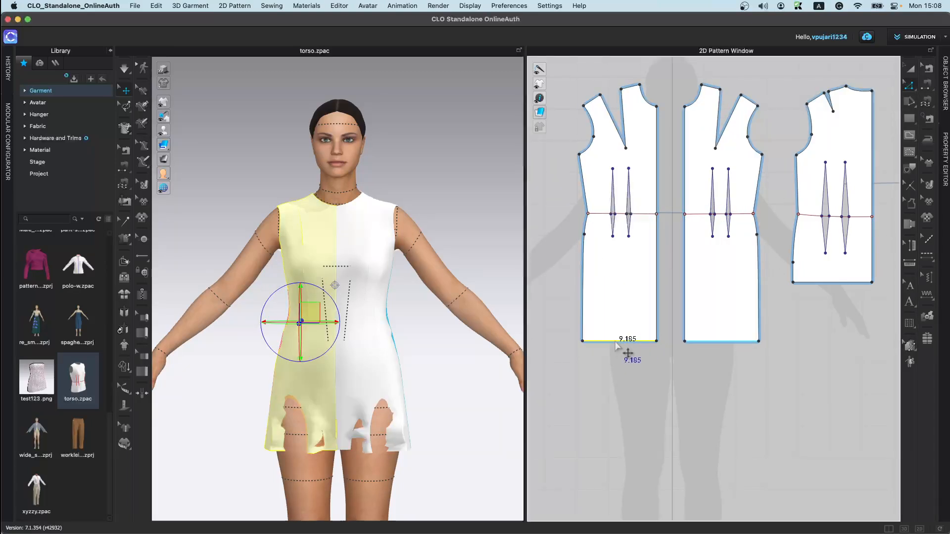
left_click_drag(843, 285, 844, 348)
key("space")
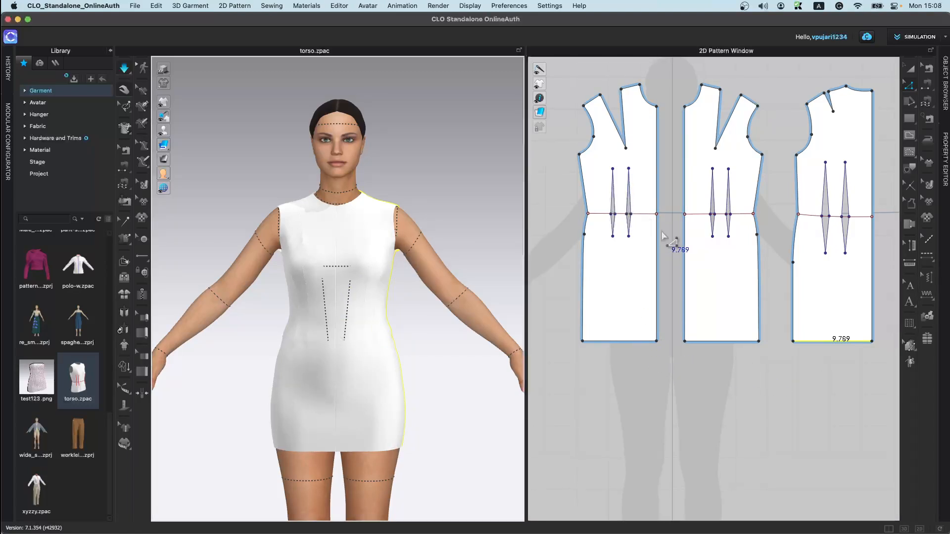
Step: Split the first two dress pieces along their waistline
right_click(647, 214)
left_click(687, 333)
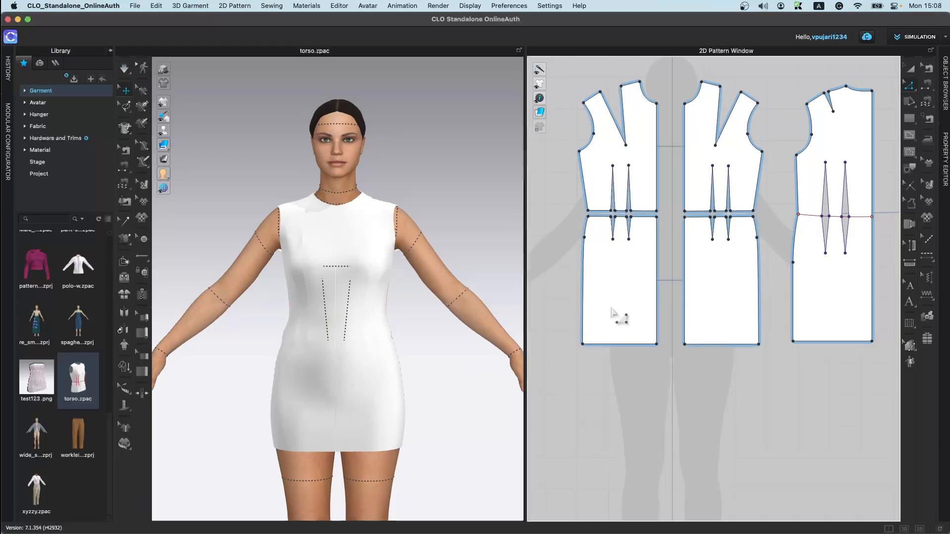
Step: Try slashing the front lower piece with a vertical line from waist to hem and spreading it by 5
left_click(911, 108)
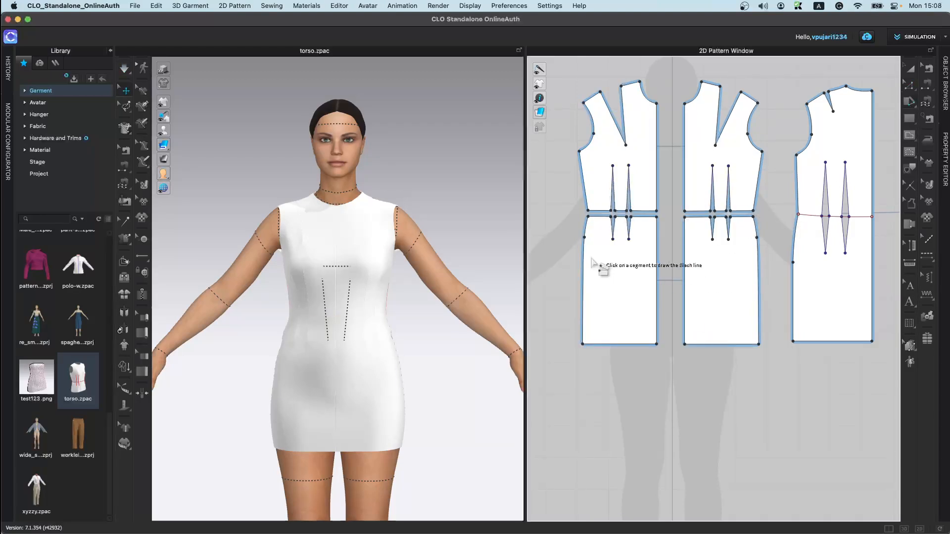
left_click(642, 217)
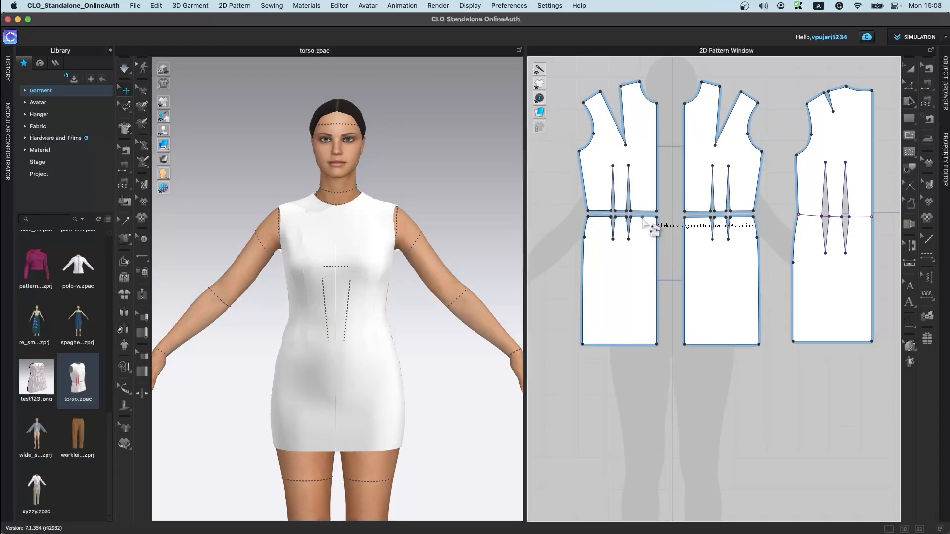
left_click(645, 343)
left_click(641, 347)
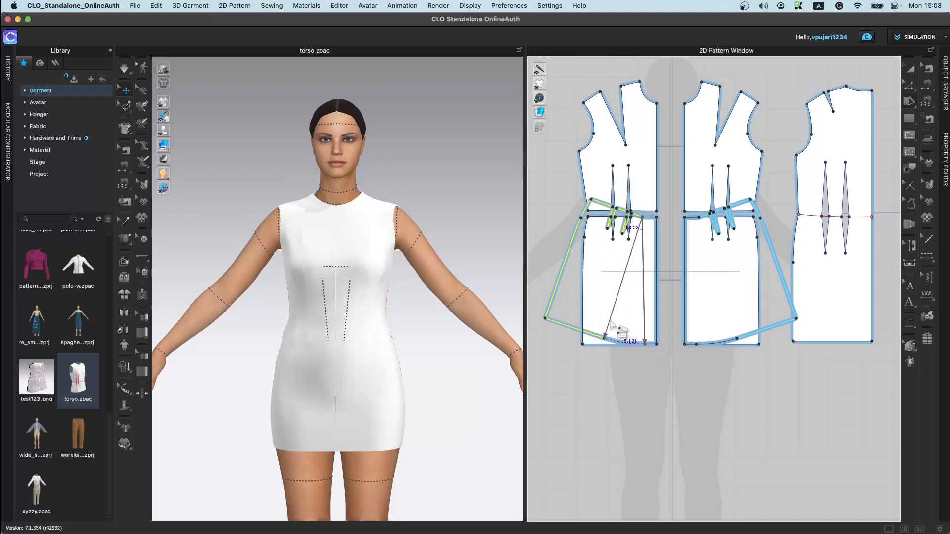
left_click(609, 349)
type("5")
left_click(446, 290)
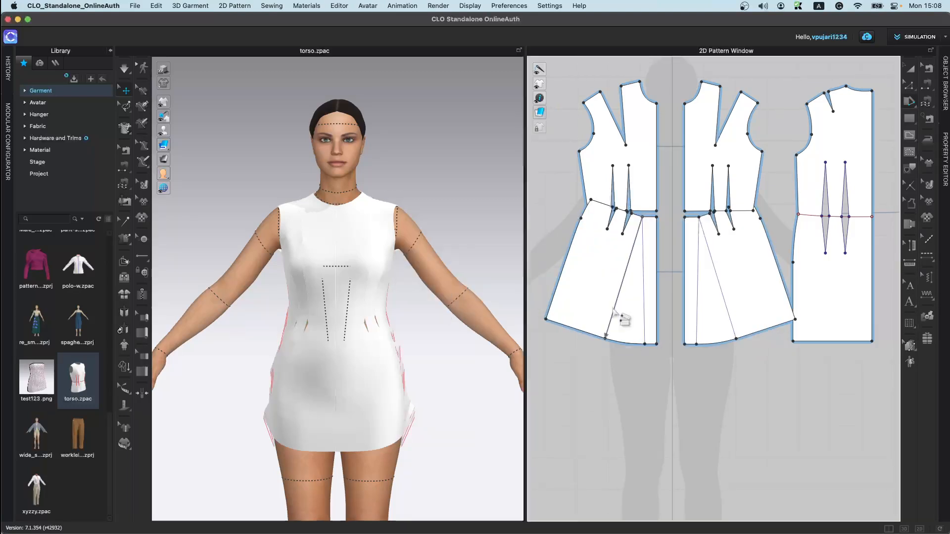
Step: Try adding a second slash line near the side seam, spreading the skirt further, and simulate the dress
scroll(616, 218, "up", 2)
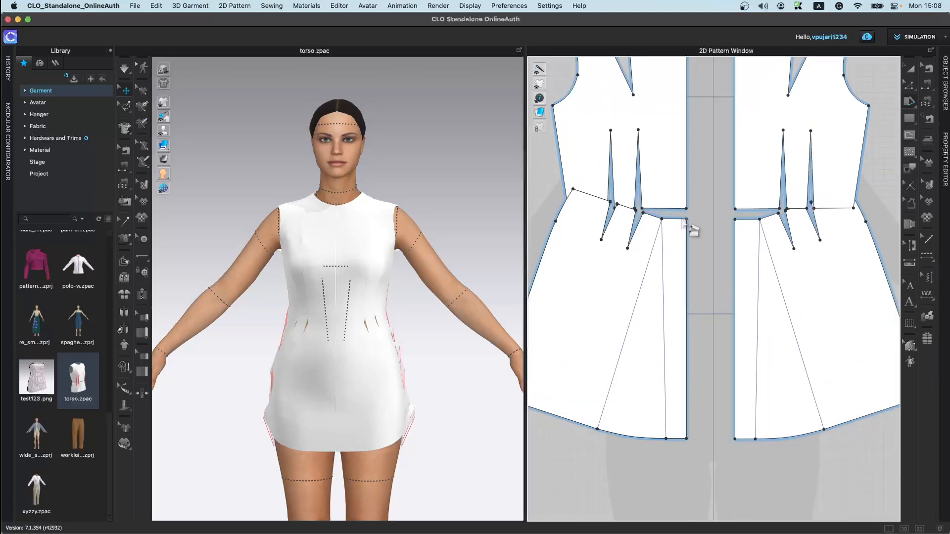
scroll(634, 240, "down", 1)
left_click(644, 216)
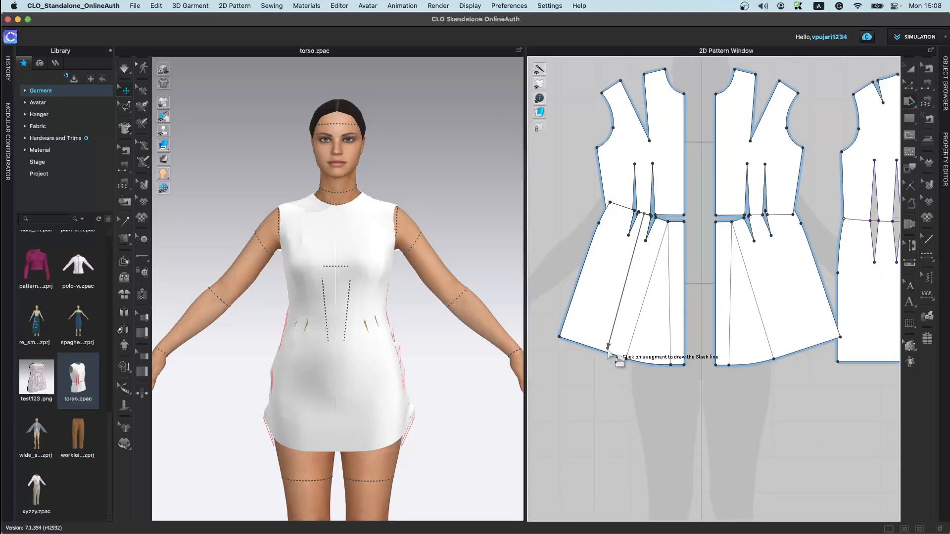
left_click(602, 351)
left_click(587, 318)
left_click(572, 301)
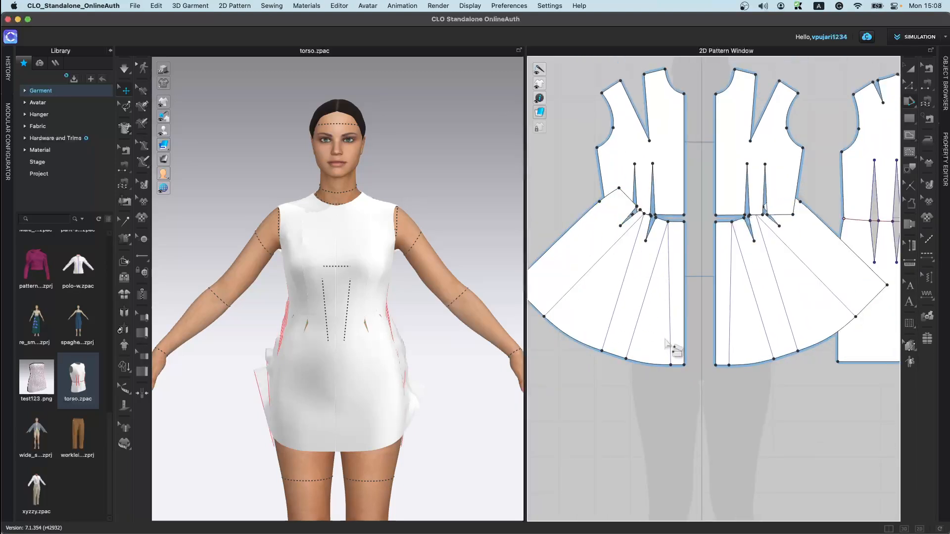
right_click_drag(381, 449, 456, 447)
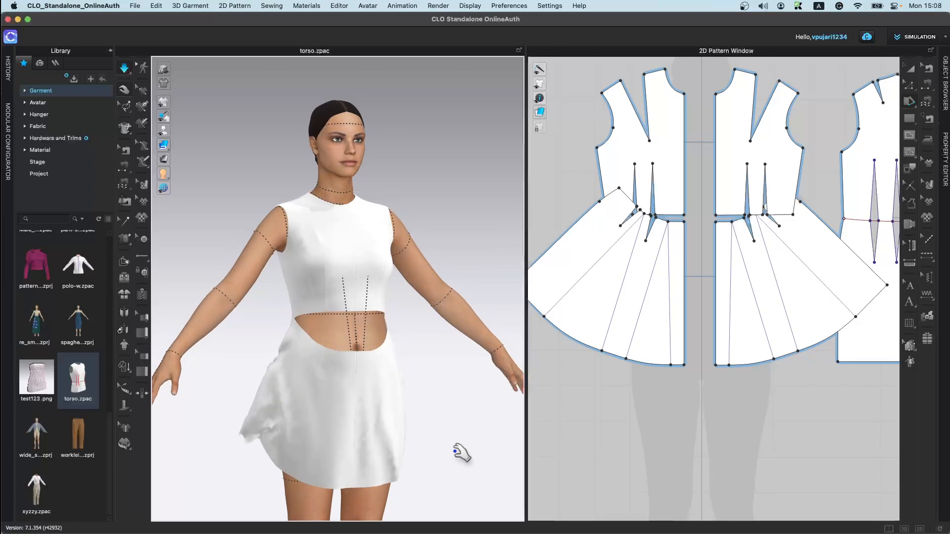
key("space")
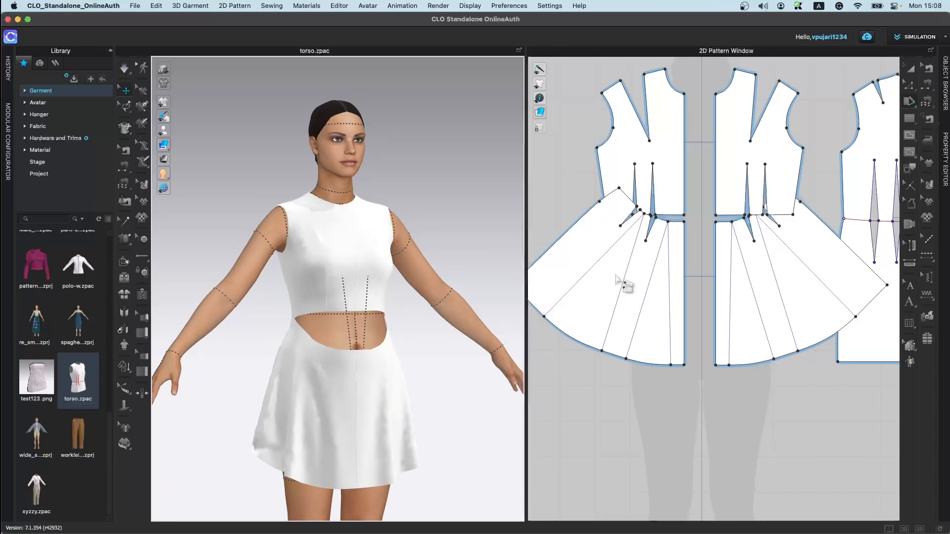
Step: Undo the last three pattern changes
key("super+z")
key("super+z")
key("super+z")
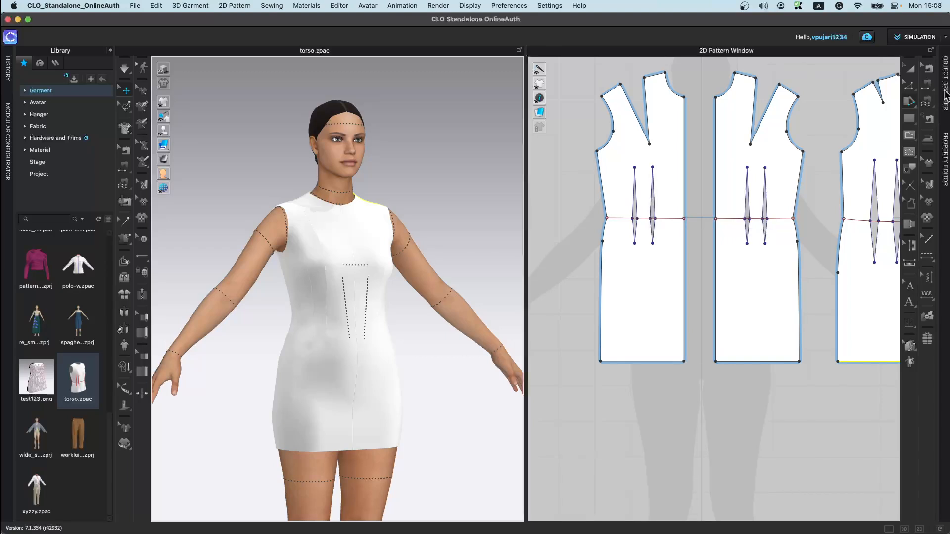
Step: Cut and sew the first dress piece along its waistline, then simulate the garment
left_click(909, 87)
right_click(675, 221)
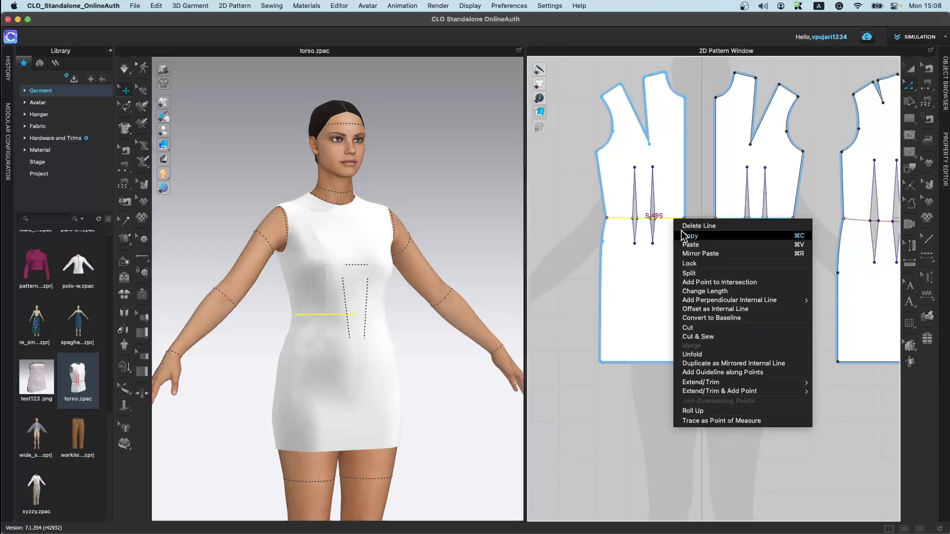
left_click(706, 336)
key("space")
left_click_drag(369, 343, 388, 384)
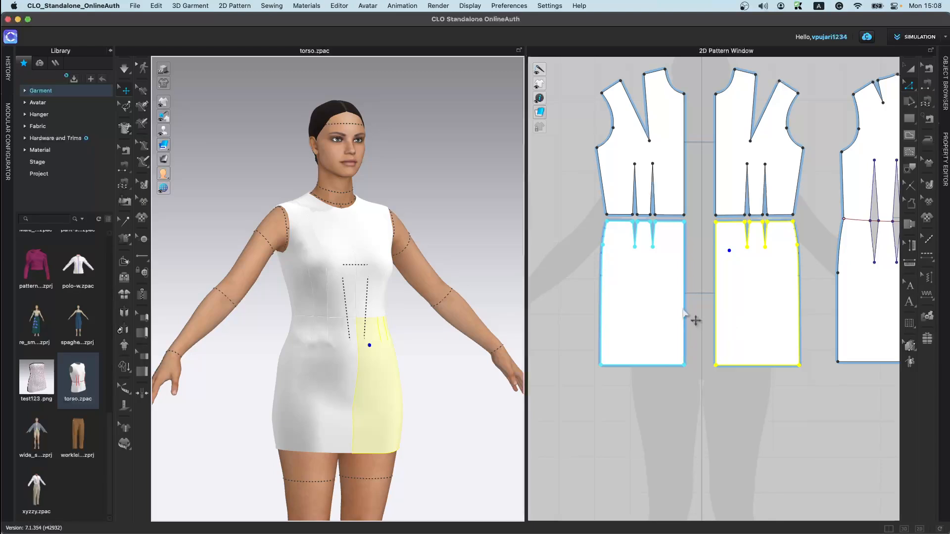
left_click(707, 423)
Step: Try slashing the lower front piece from waist to hem and spreading one side, then undo it
left_click(906, 116)
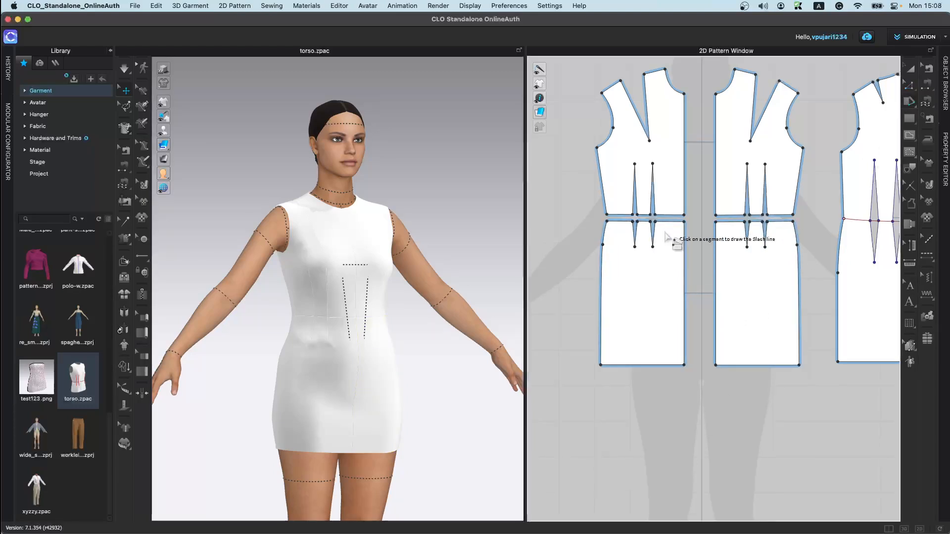
left_click(668, 223)
left_click(668, 365)
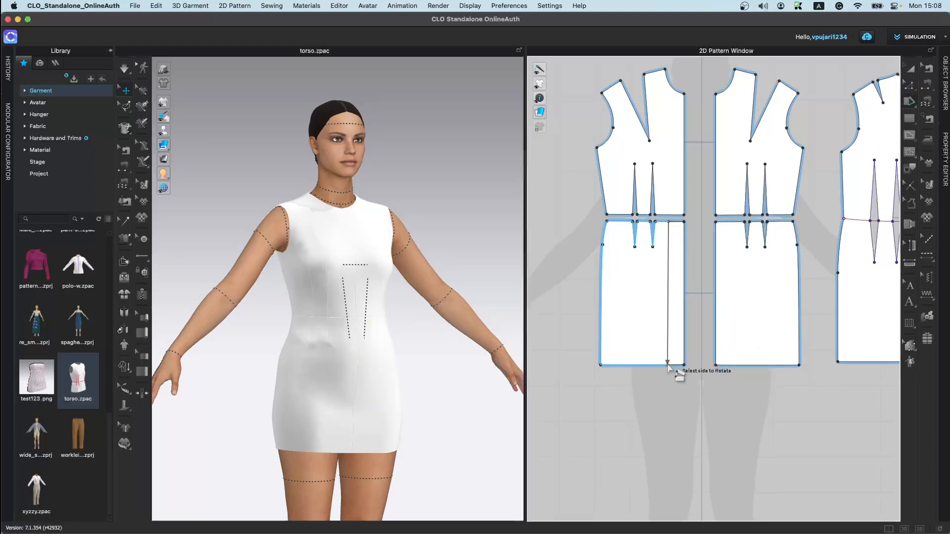
left_click(615, 339)
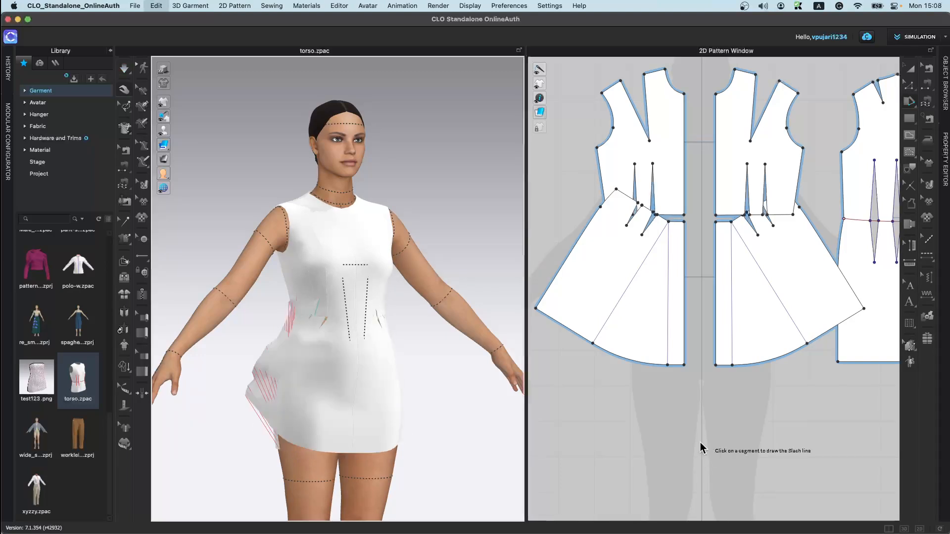
key("super+z")
Step: With Fullness (Line), pick the lower front piece's hem as fullness line and the waist segment beside the dart as slash line
left_click(912, 104)
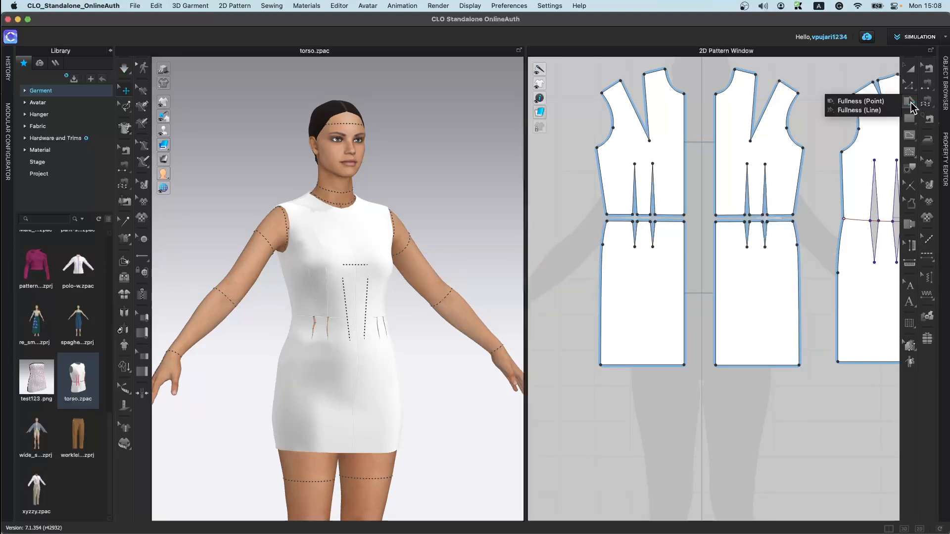
left_click(882, 114)
left_click(909, 104)
left_click(880, 110)
scroll(703, 235, "up", 3)
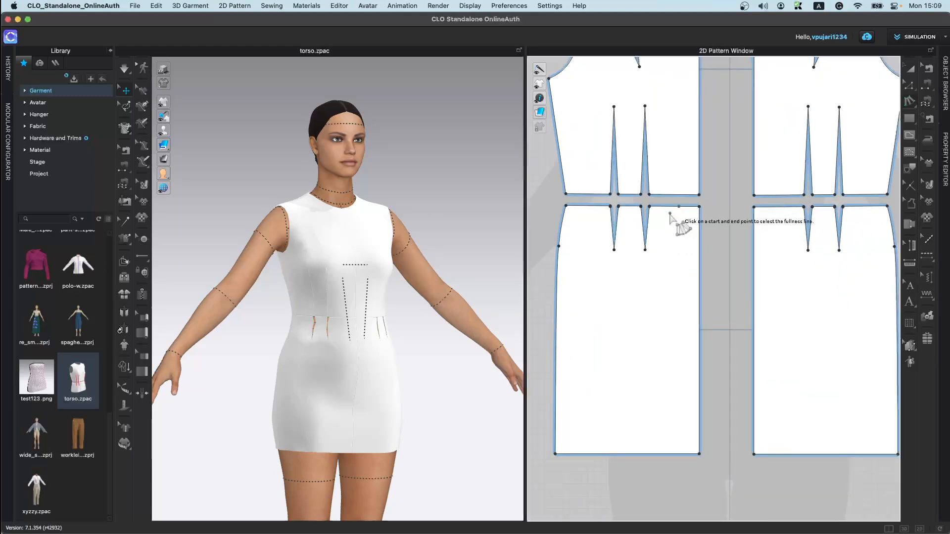
left_click(566, 205)
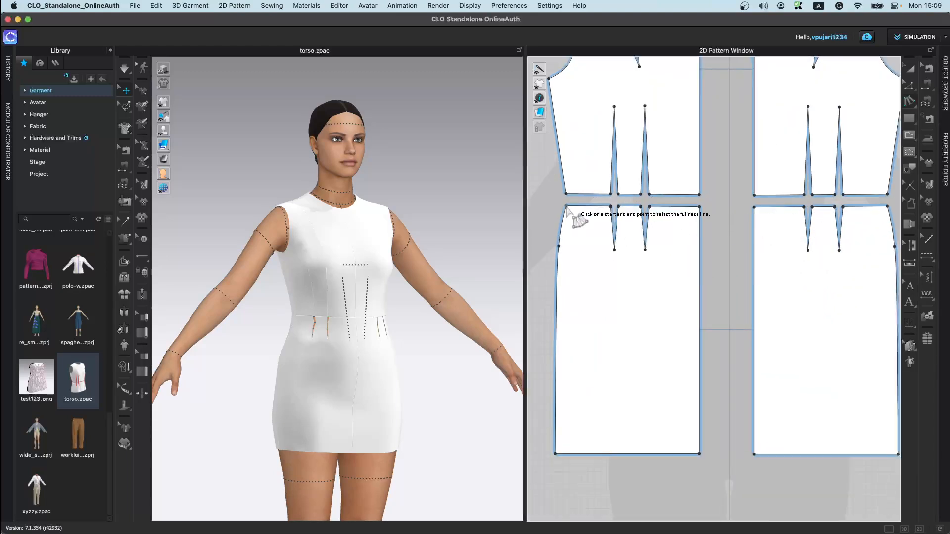
left_click(700, 207)
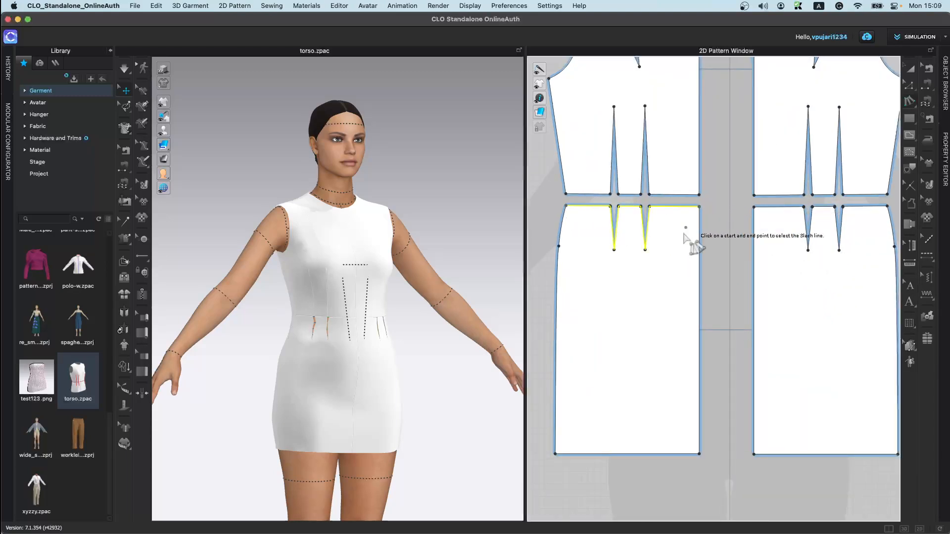
left_click(555, 454)
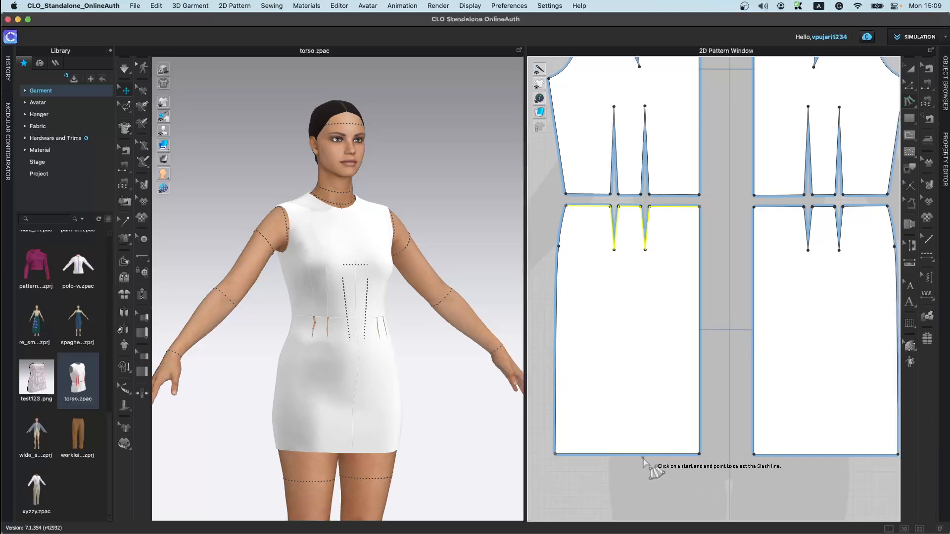
left_click(700, 455)
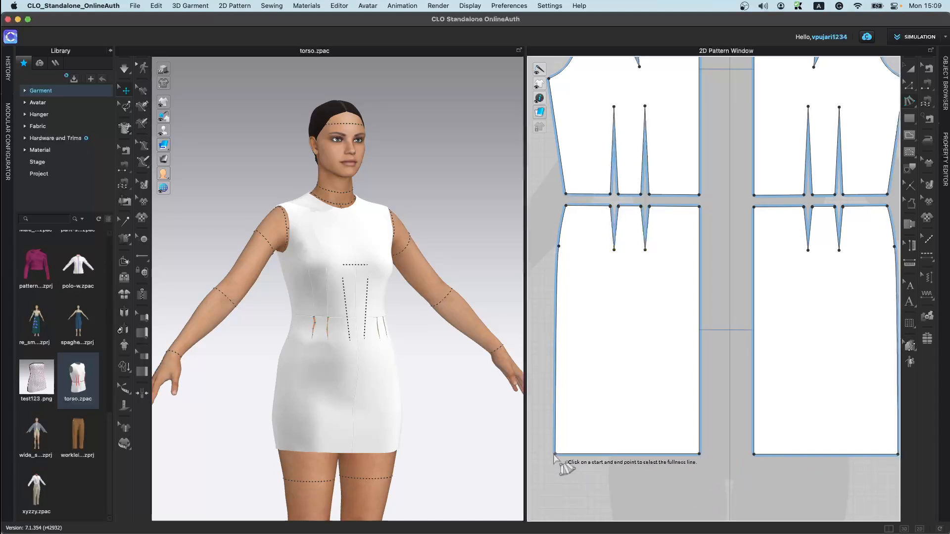
left_click(650, 207)
left_click(698, 207)
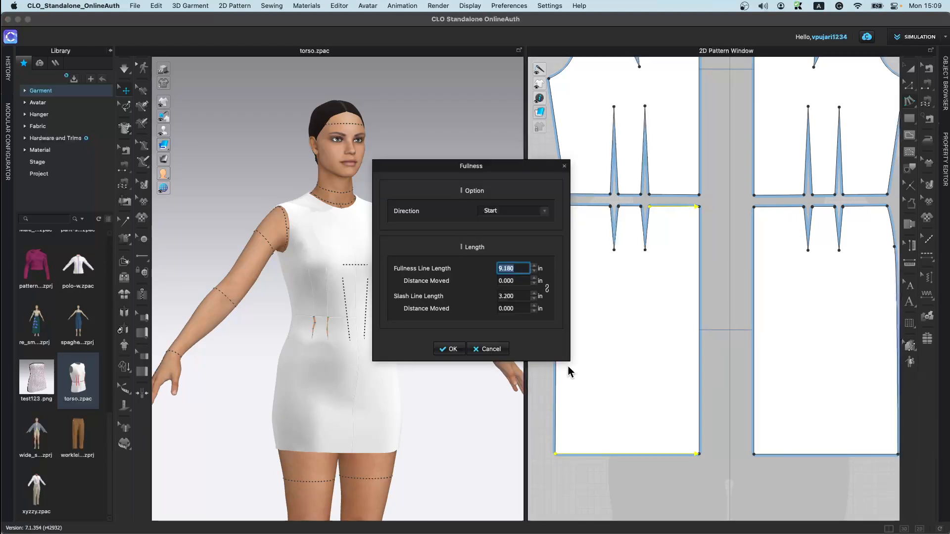
Step: Lengthen the fullness line to flare the hem and confirm the Fullness dialog
left_click(534, 266)
left_click(534, 266)
left_click(535, 266)
left_click(535, 266)
left_click(534, 267)
left_click(534, 266)
left_click(534, 266)
left_click(535, 266)
left_click(534, 266)
left_click(535, 266)
left_click(534, 266)
left_click(535, 267)
left_click(534, 266)
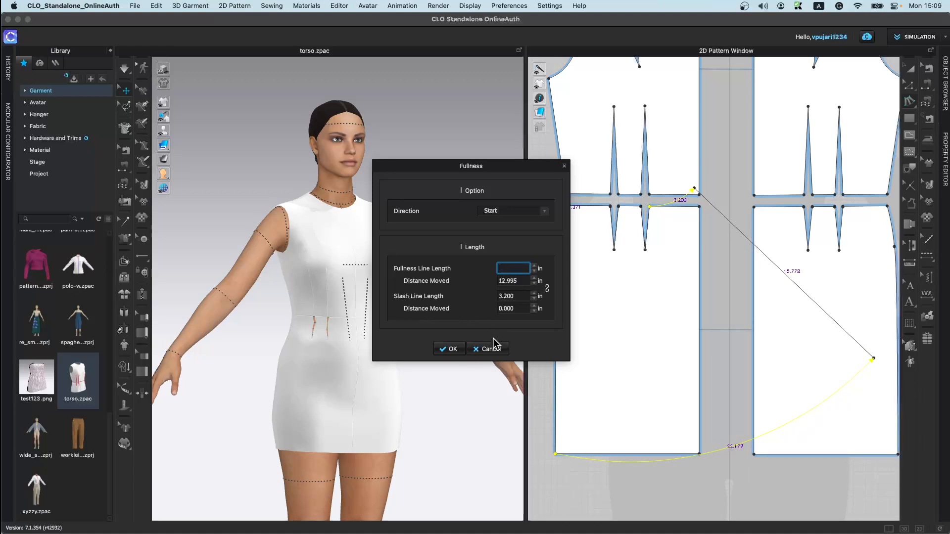
left_click(535, 266)
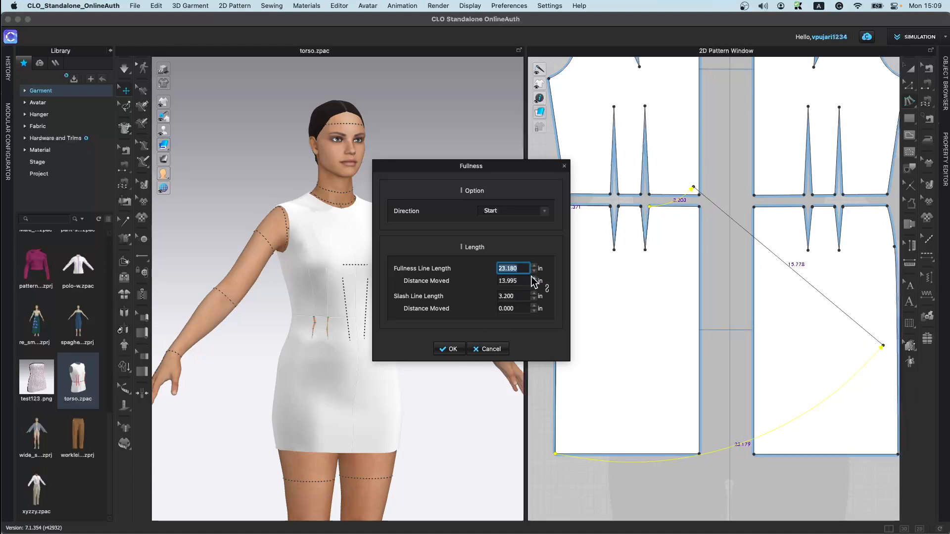
left_click(534, 271)
left_click(534, 271)
left_click(534, 271)
left_click(534, 271)
left_click(534, 272)
left_click(534, 271)
left_click(533, 271)
left_click(457, 345)
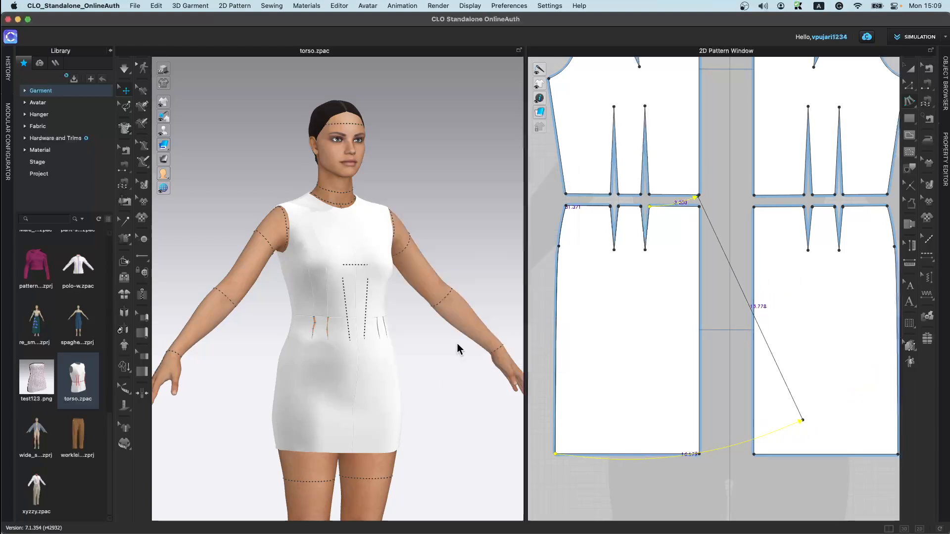
Step: Simulate the dress with the flared front skirt piece
key("space")
left_click(346, 423)
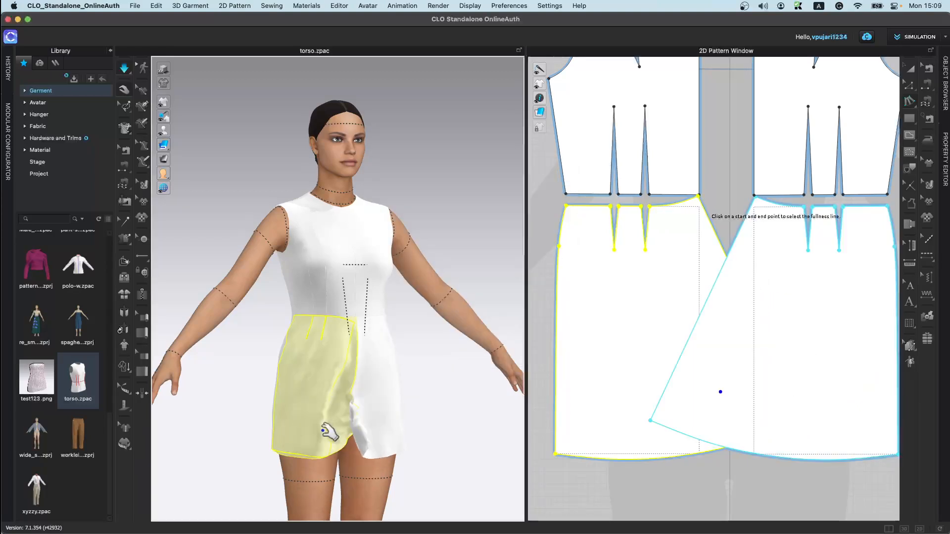
key("space")
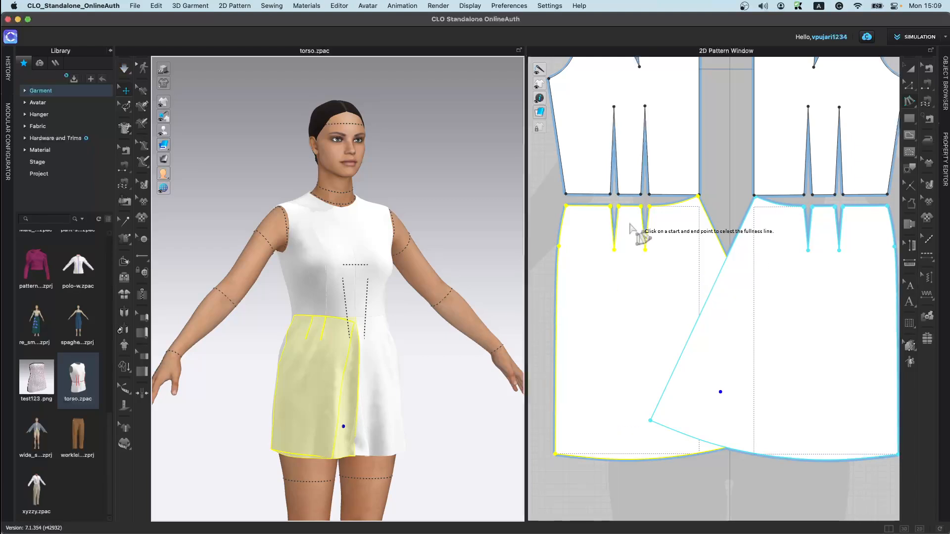
left_click(631, 499)
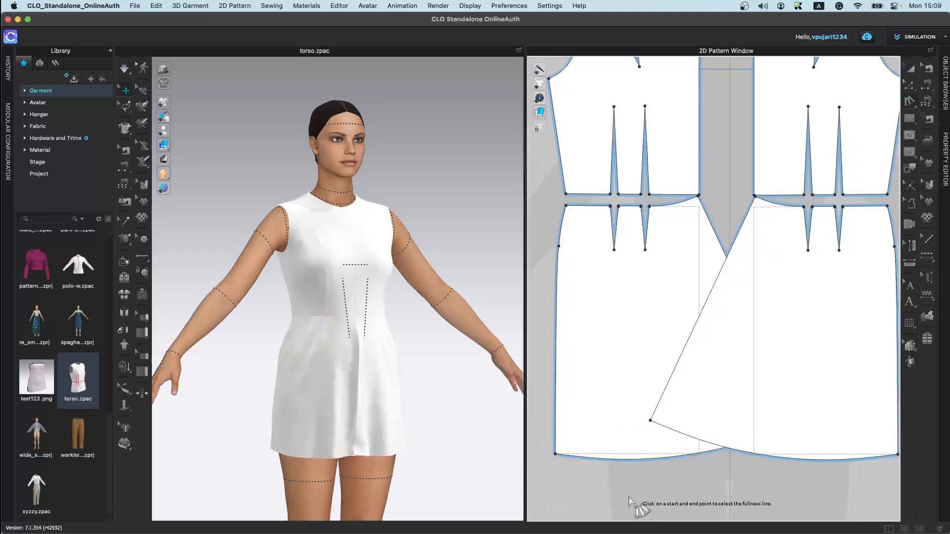
left_click(555, 454)
left_click(698, 452)
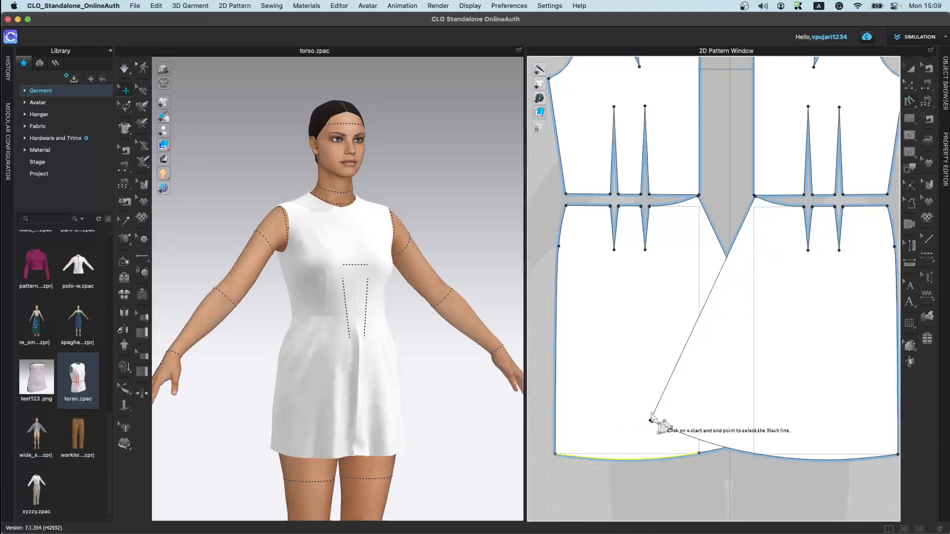
left_click(619, 206)
left_click(641, 206)
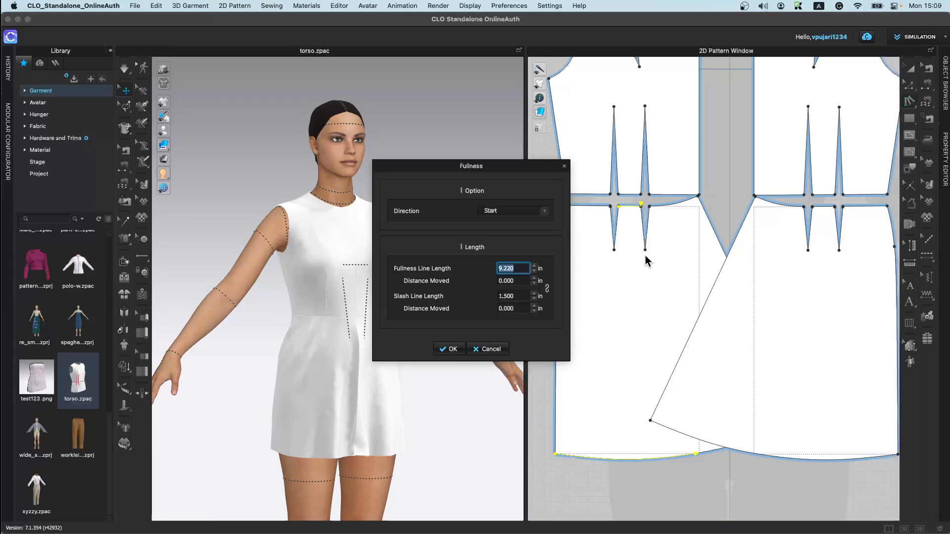
left_click(535, 266)
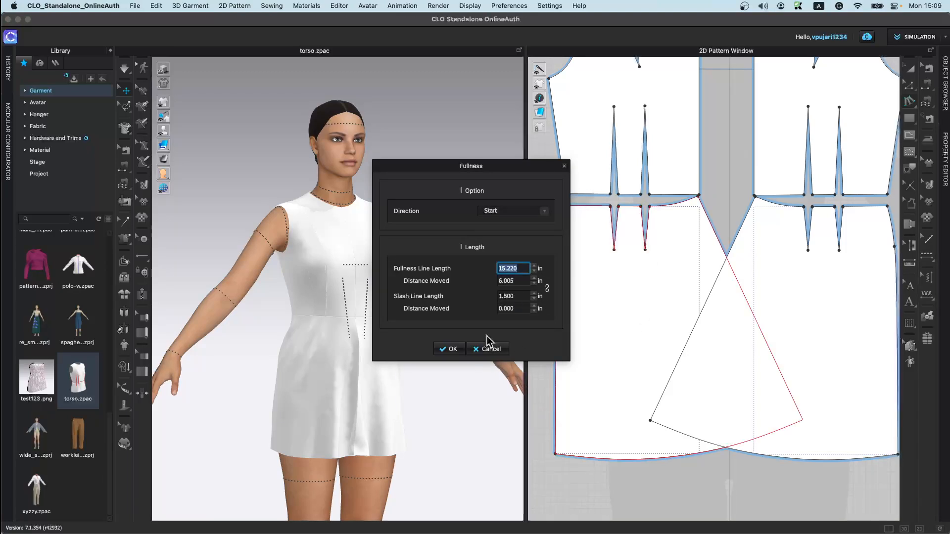
left_click(462, 347)
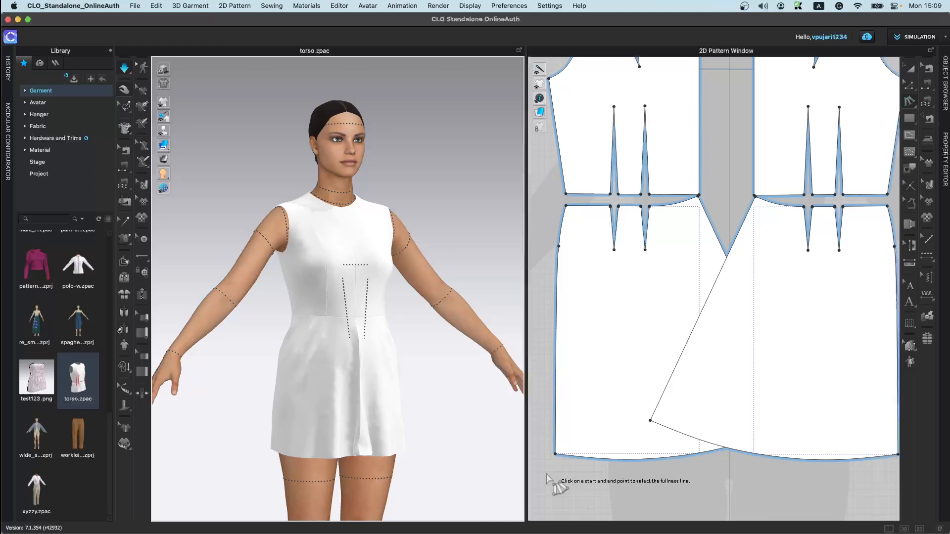
Step: Draw a new rectangle pattern below the dress pieces
scroll(707, 377, "down", 5)
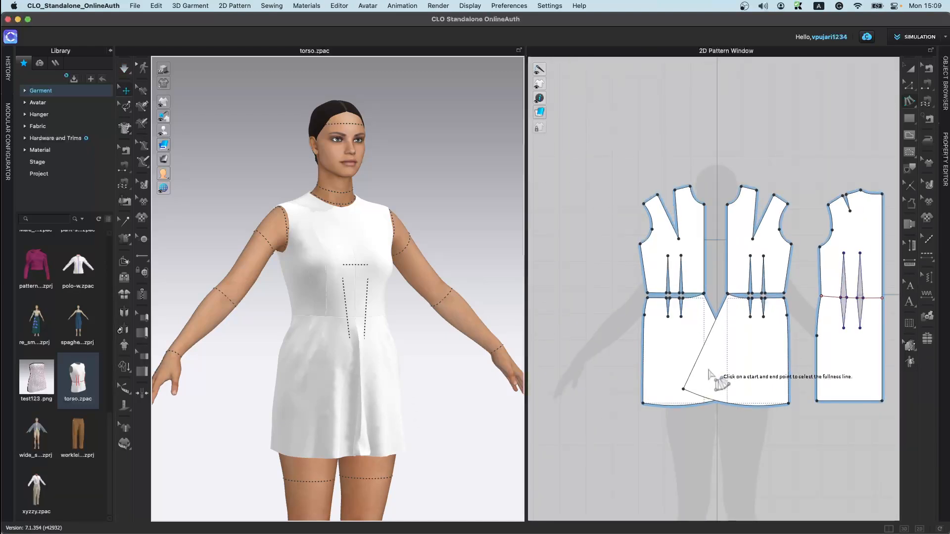
scroll(664, 336, "down", 4)
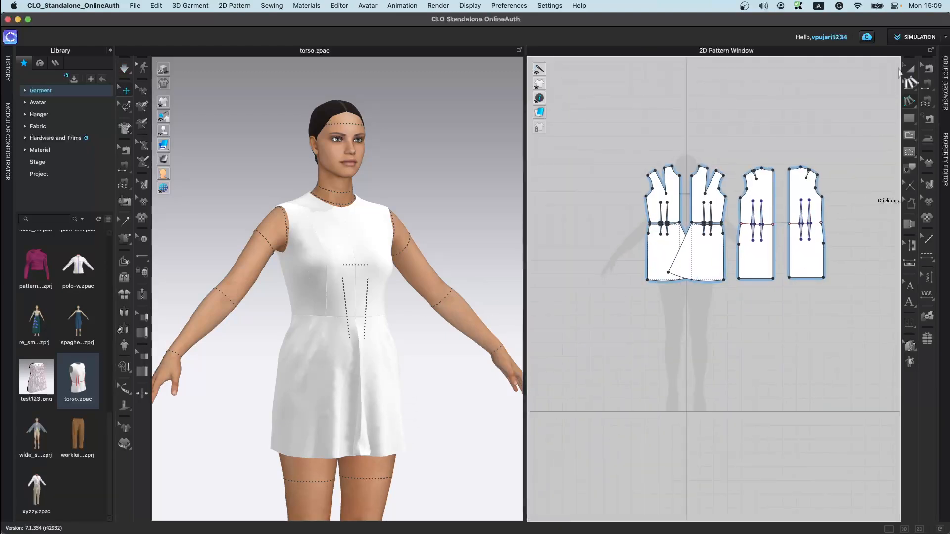
left_click(907, 122)
left_click(867, 127)
scroll(659, 364, "up", 3)
scroll(659, 363, "up", 3)
left_click_drag(679, 236, 714, 277)
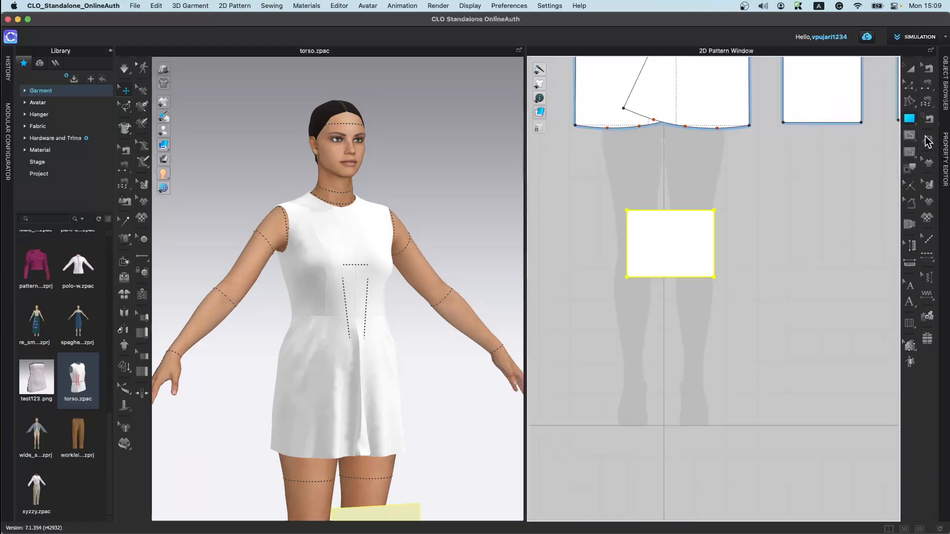
Step: Apply Fullness to the test rectangle with its bottom edge as fullness line, lengthening it to 19.940 in, and confirm
left_click(910, 101)
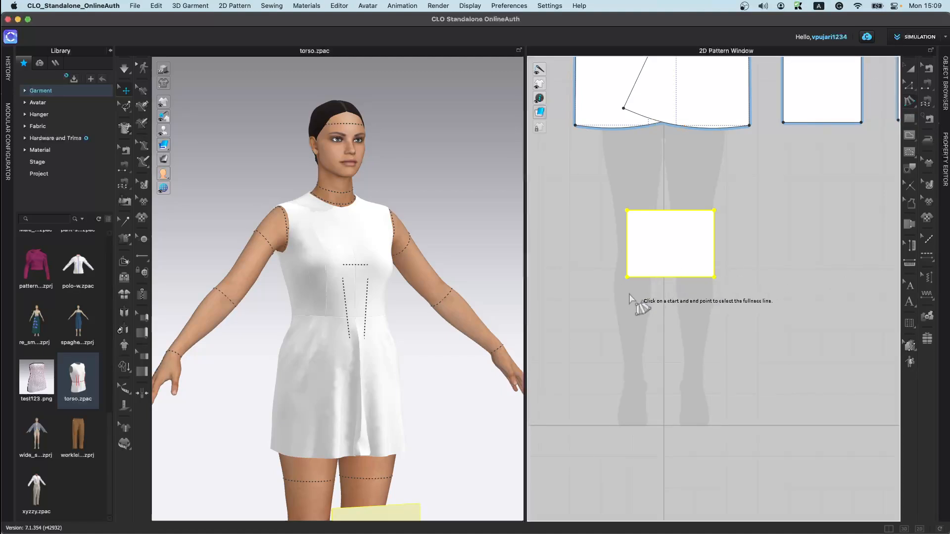
left_click(626, 278)
left_click(714, 277)
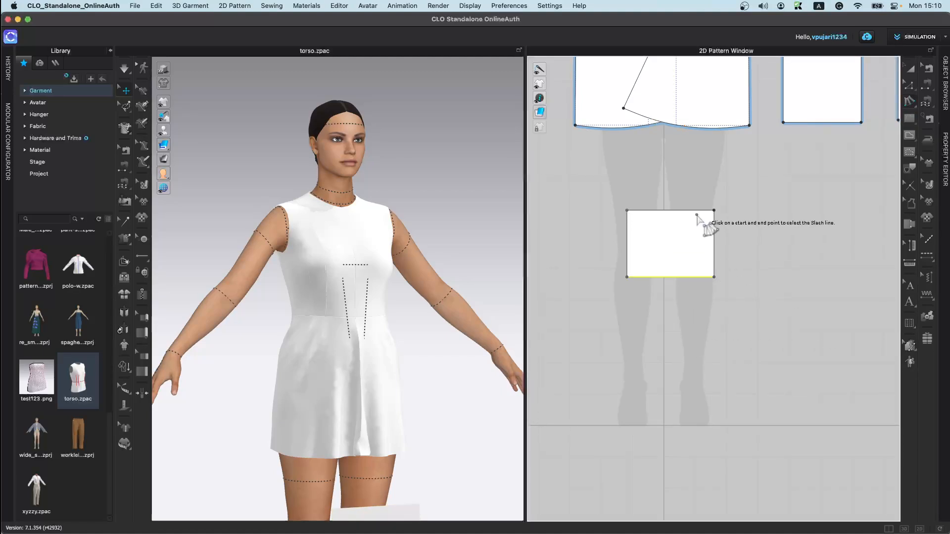
left_click(714, 211)
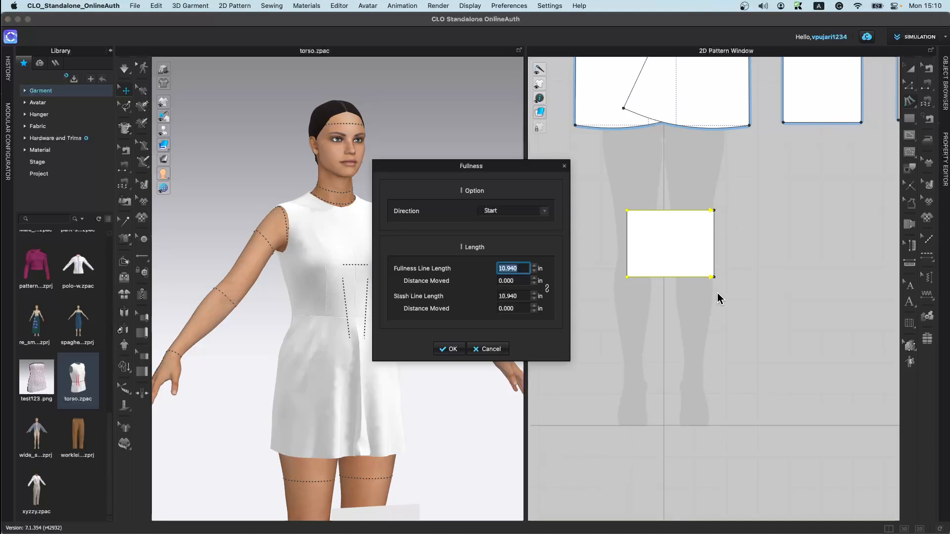
left_click(536, 266)
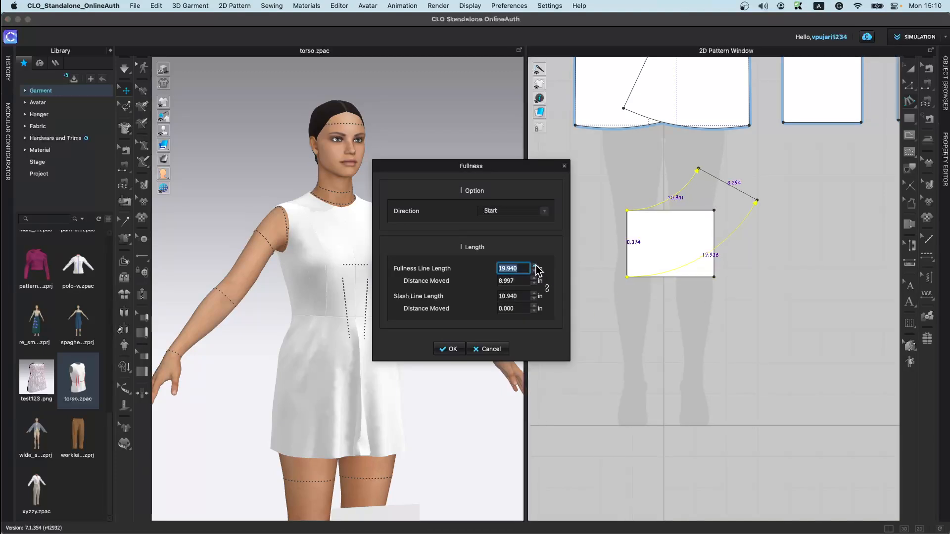
left_click(536, 266)
left_click(450, 350)
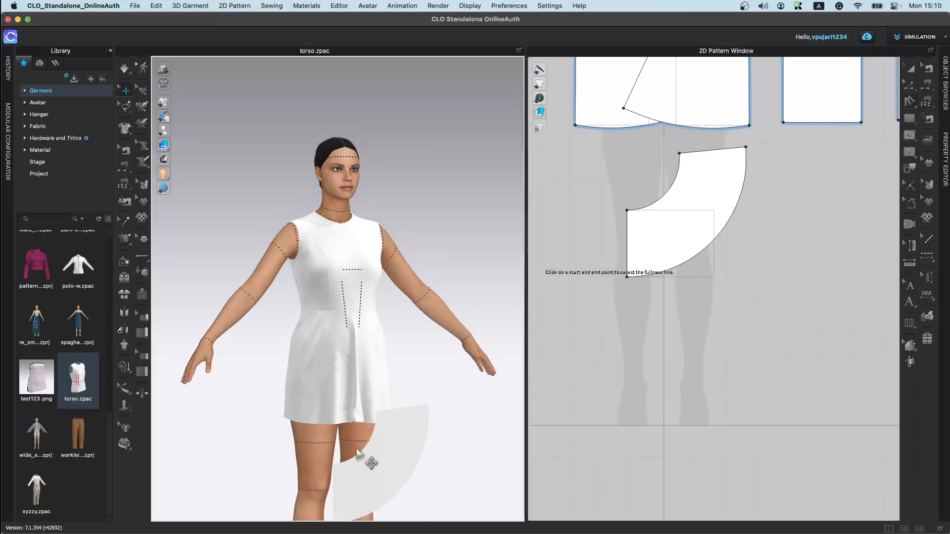
Step: Delete the flared test piece from the 3D window
scroll(365, 459, "down", 3)
left_click(379, 368)
key("Delete")
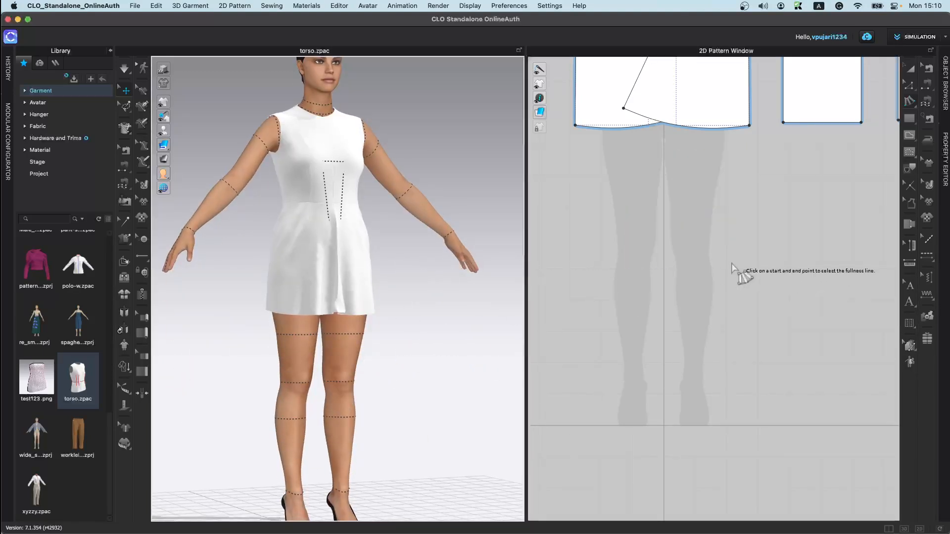
Step: Draw another rectangle pattern beside the dress and raise its 3D piece in front of the torso
left_click(909, 119)
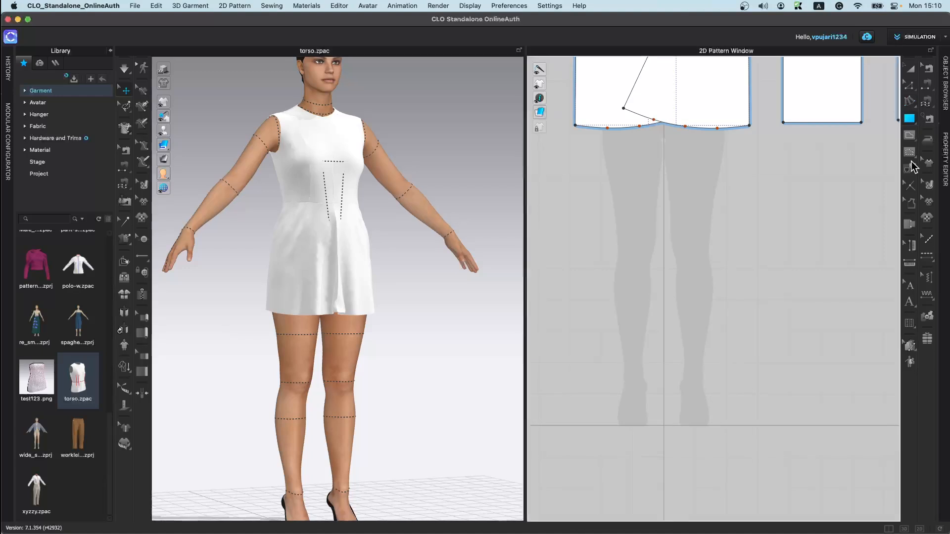
scroll(753, 212, "down", 3)
left_click_drag(658, 255, 753, 338)
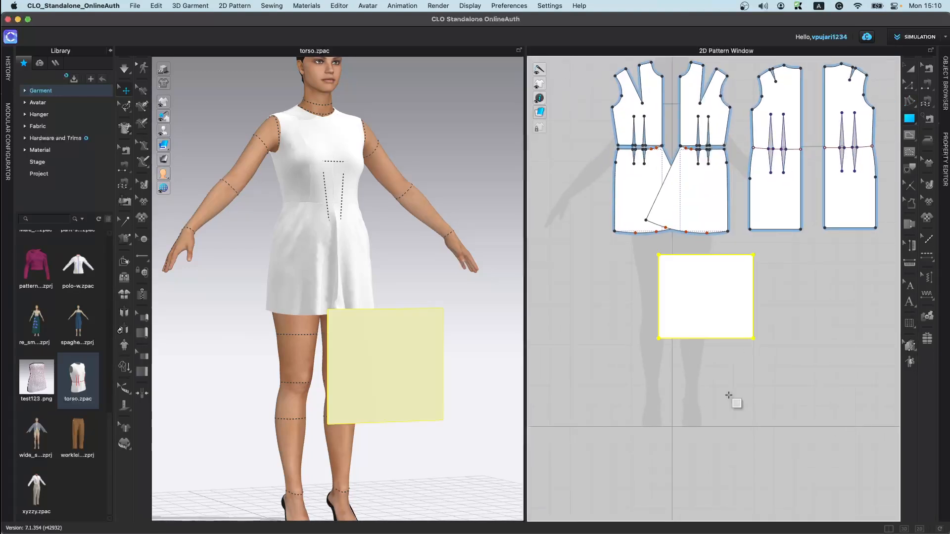
left_click_drag(386, 406, 409, 248)
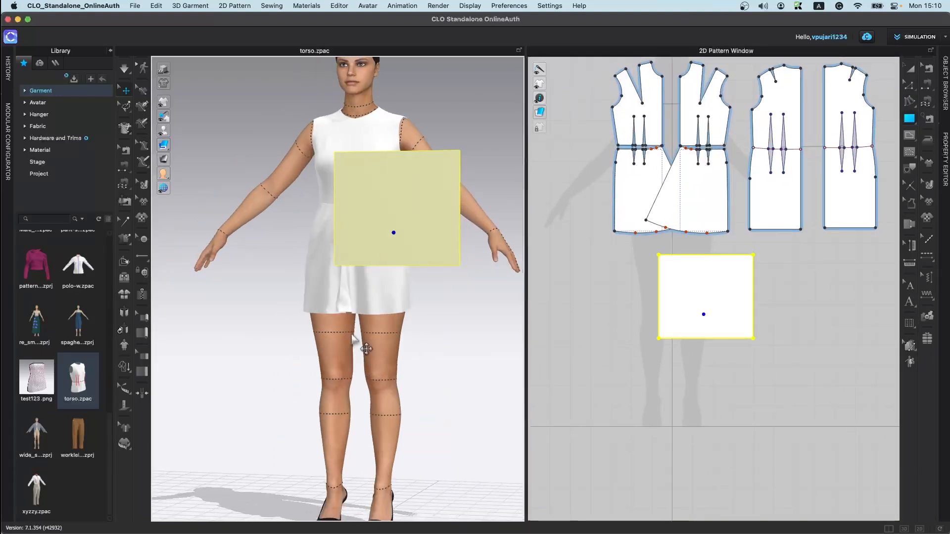
Step: Draw a small circular pattern with the Ellipse tool to the right of the rectangle
left_click(914, 130)
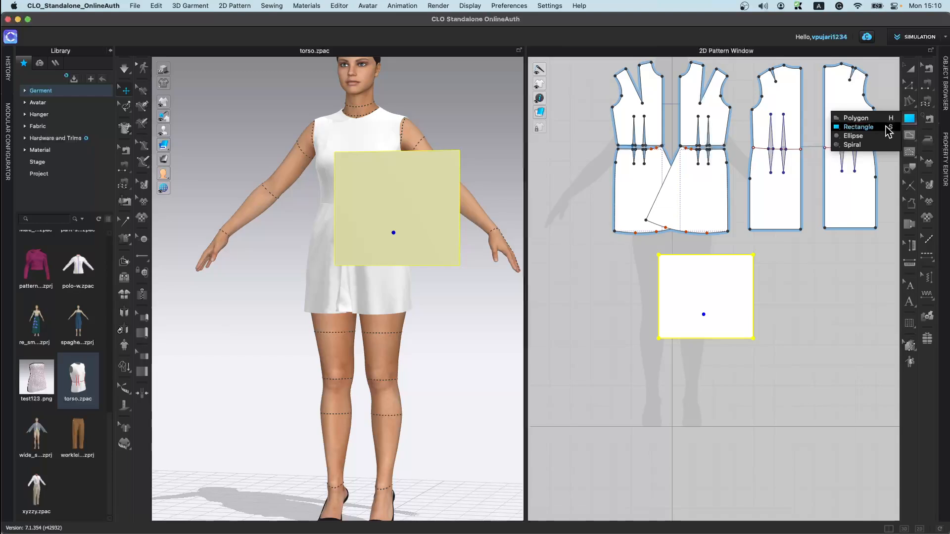
left_click(865, 135)
left_click_drag(836, 326, 842, 329)
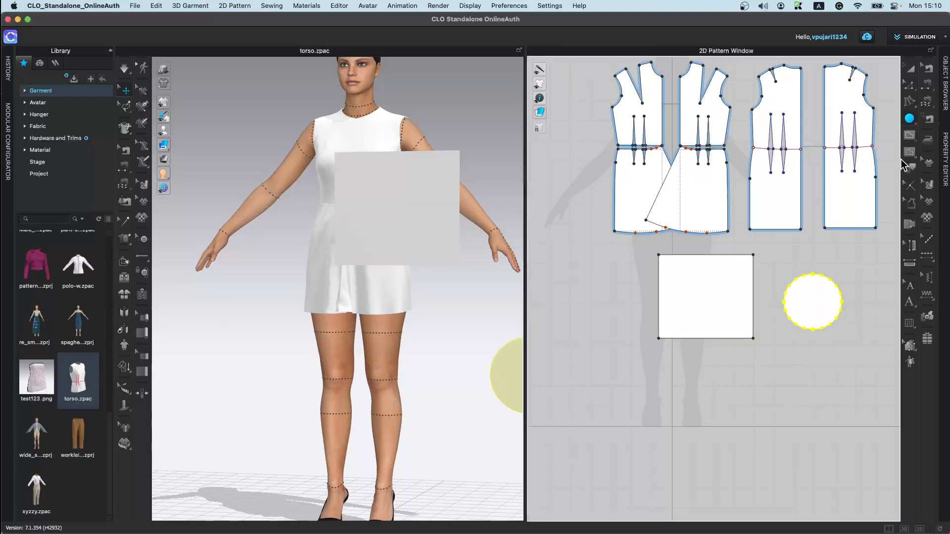
left_click(911, 119)
left_click(870, 146)
left_click(724, 378)
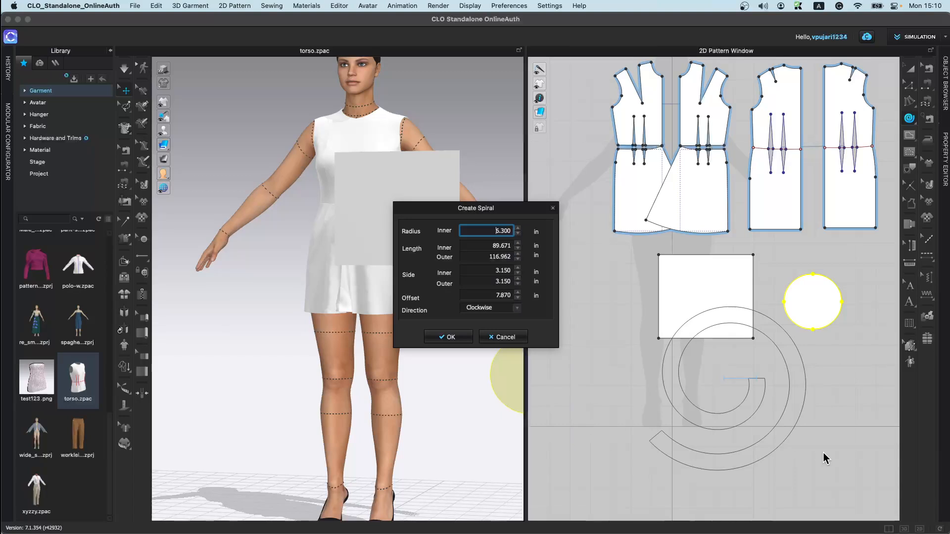
left_click(502, 337)
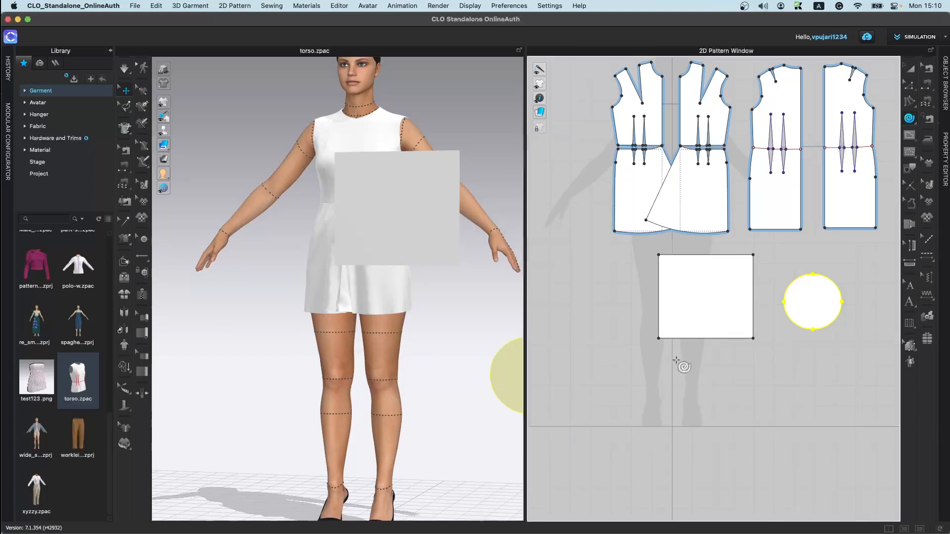
Step: Draw a vertical internal line across the rectangle pattern from its top edge to its bottom edge
left_click(909, 142)
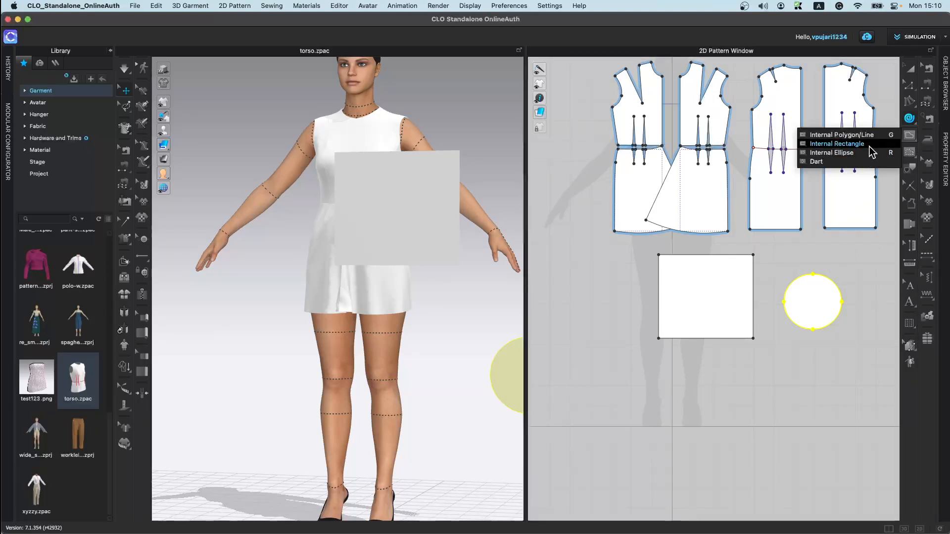
left_click(841, 144)
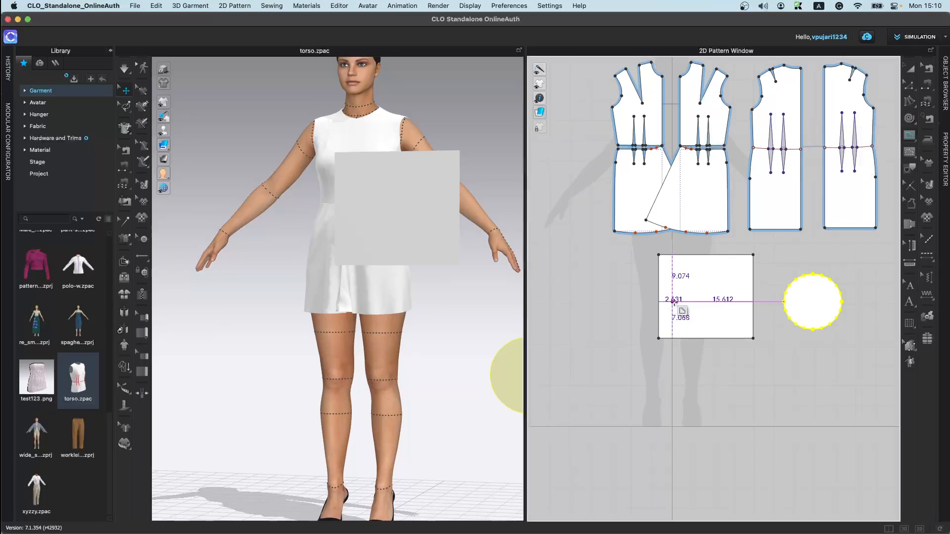
scroll(678, 304, "up", 3)
left_click(698, 198)
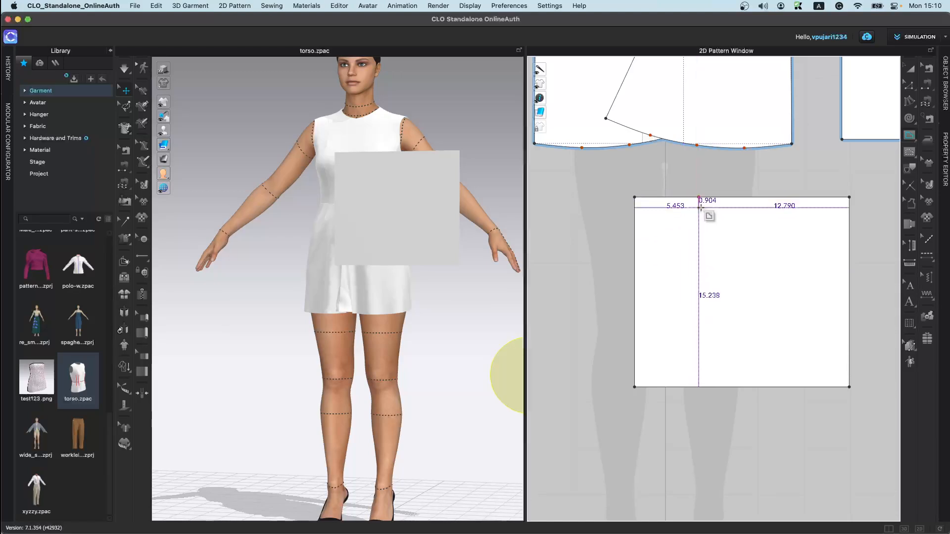
double_click(698, 388)
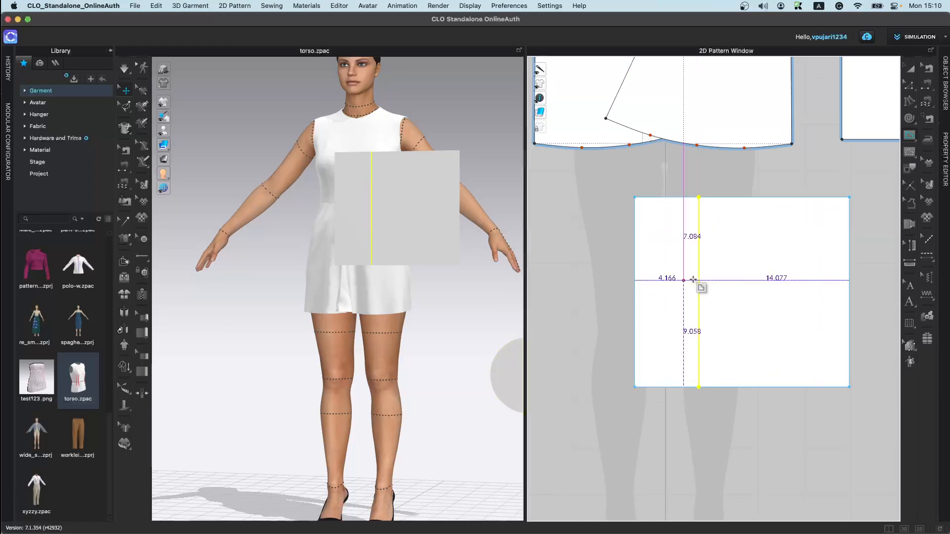
left_click(720, 263)
key("Escape")
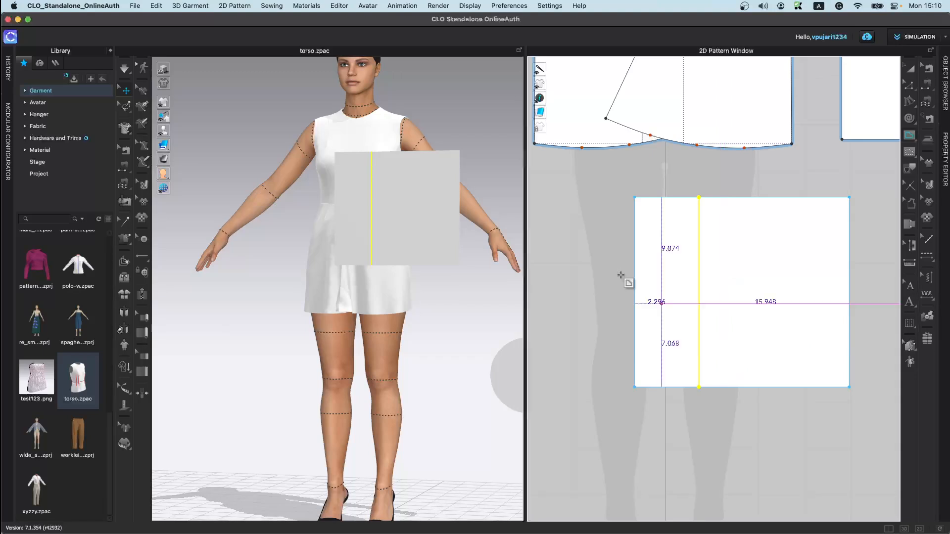
Step: Draw a vertical and a horizontal internal line forming a cross in the rectangle's right portion
left_click(807, 226)
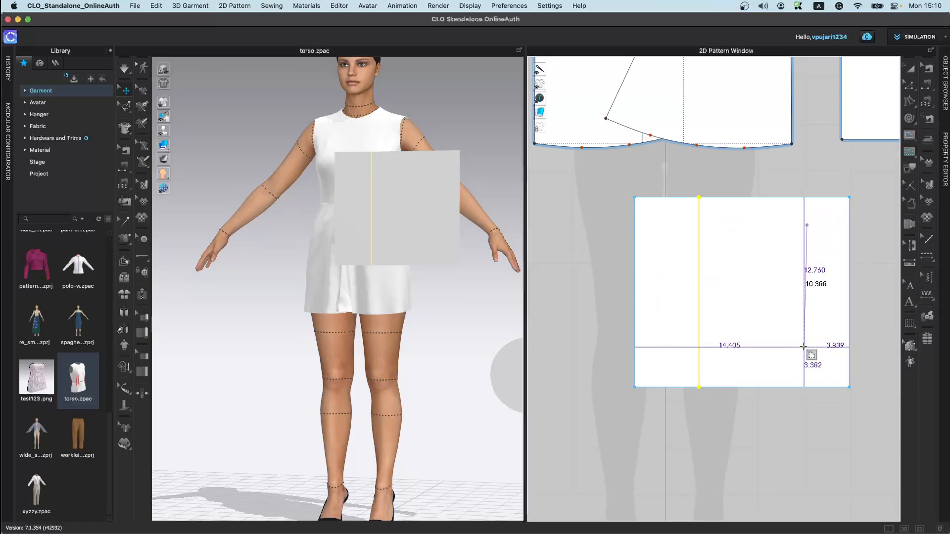
double_click(807, 345)
left_click(725, 292)
double_click(834, 292)
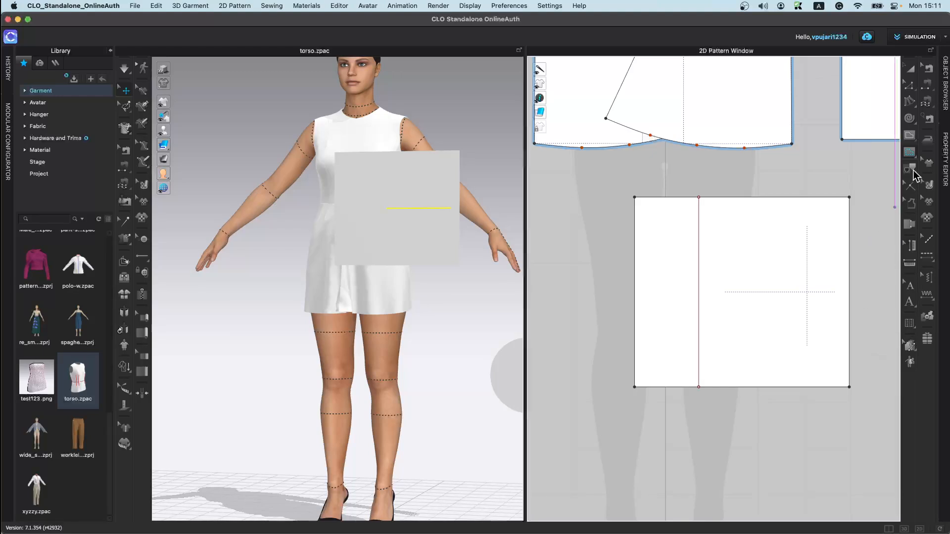
Step: Draw a stepped internal line from the rectangle's top edge down to its bottom-right corner
scroll(706, 372, "down", 5)
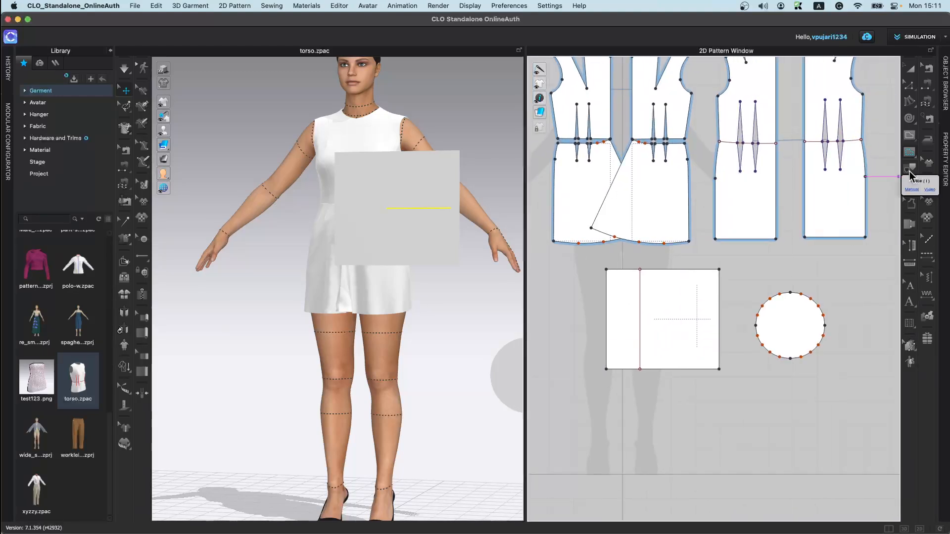
scroll(859, 232, "up", 3)
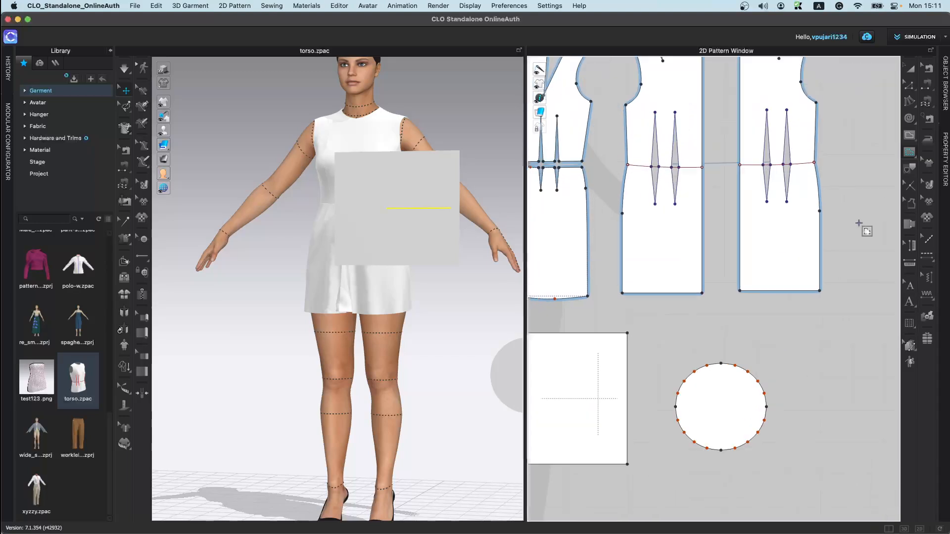
scroll(840, 238, "down", 2)
scroll(723, 326, "up", 4)
scroll(731, 335, "up", 2)
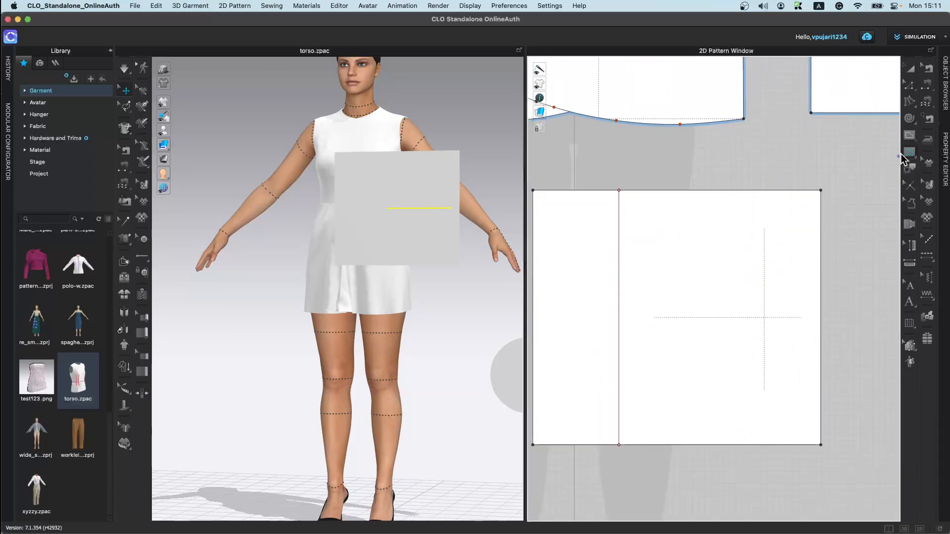
left_click(743, 190)
left_click(743, 281)
left_click(671, 306)
left_click(680, 401)
left_click(775, 401)
left_click(775, 444)
double_click(821, 444)
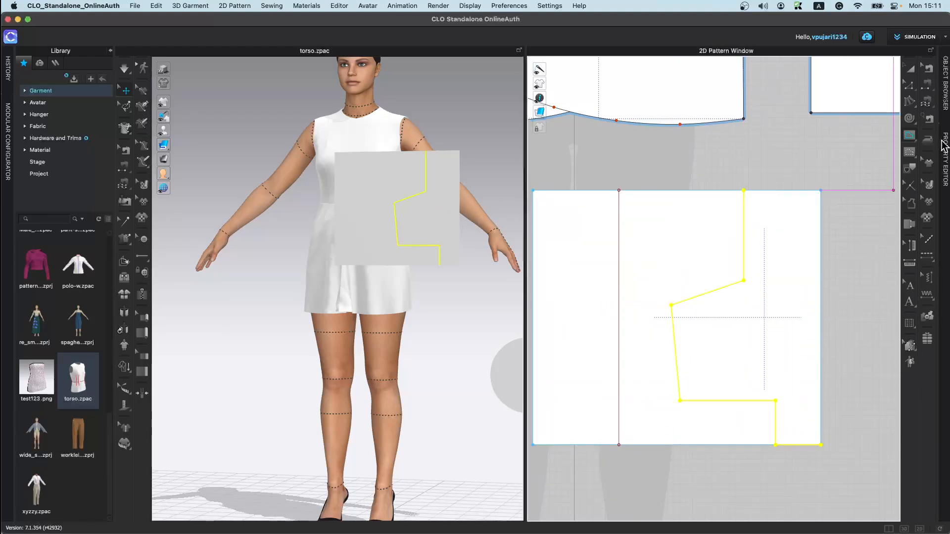
Step: Trace the stepped line with the rectangle's right and bottom edges into a new separate shape using the Trace tool
left_click(910, 169)
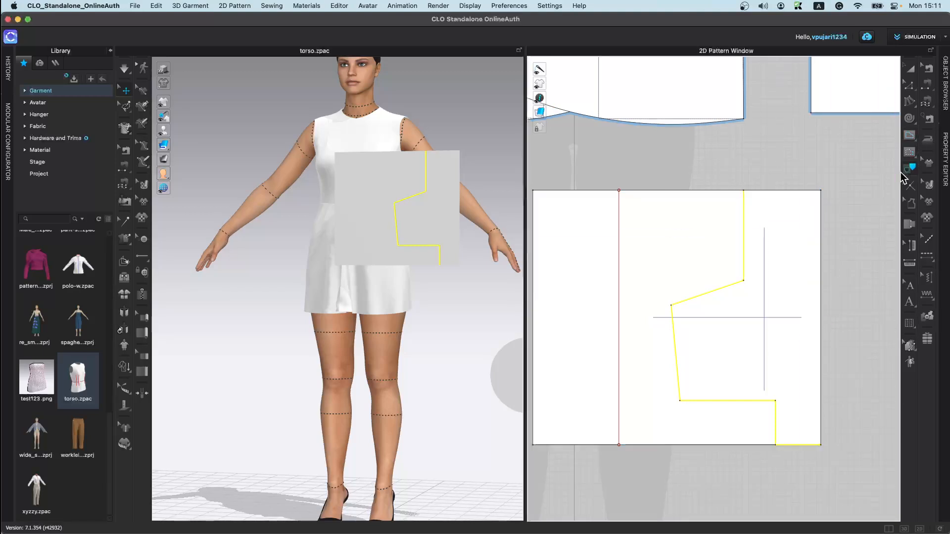
left_click(765, 193)
left_click(744, 237, "shift")
left_click(723, 290, "shift")
left_click(678, 379, "shift")
left_click(723, 400, "shift")
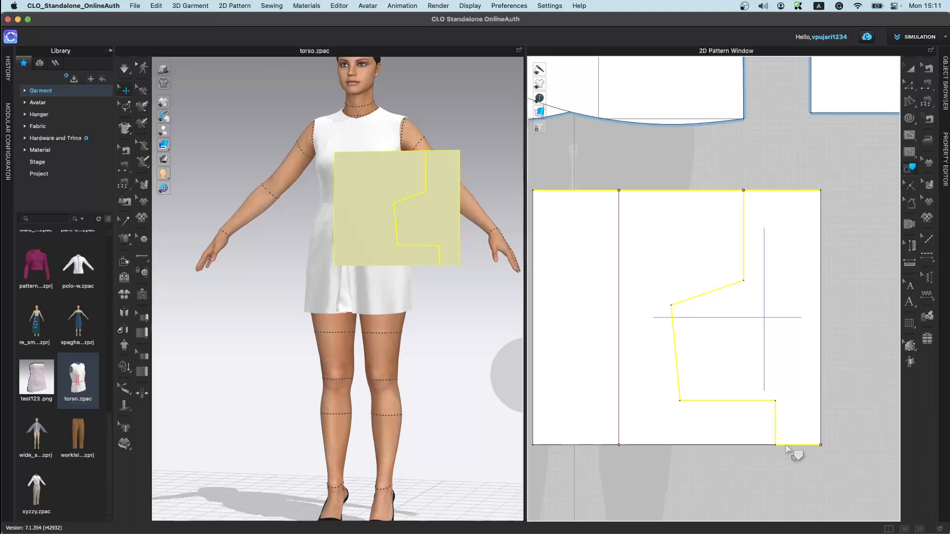
left_click(760, 447, "shift")
left_click(820, 381, "shift")
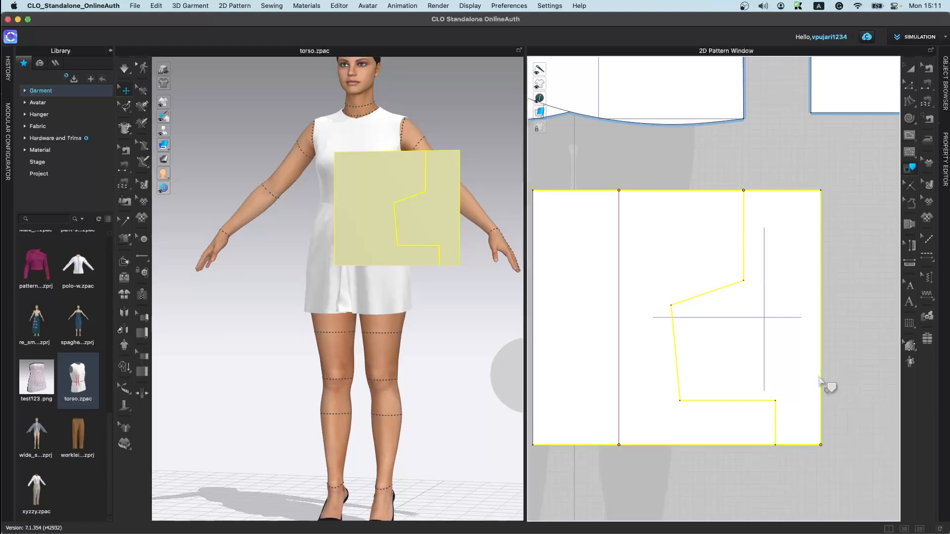
right_click(764, 409)
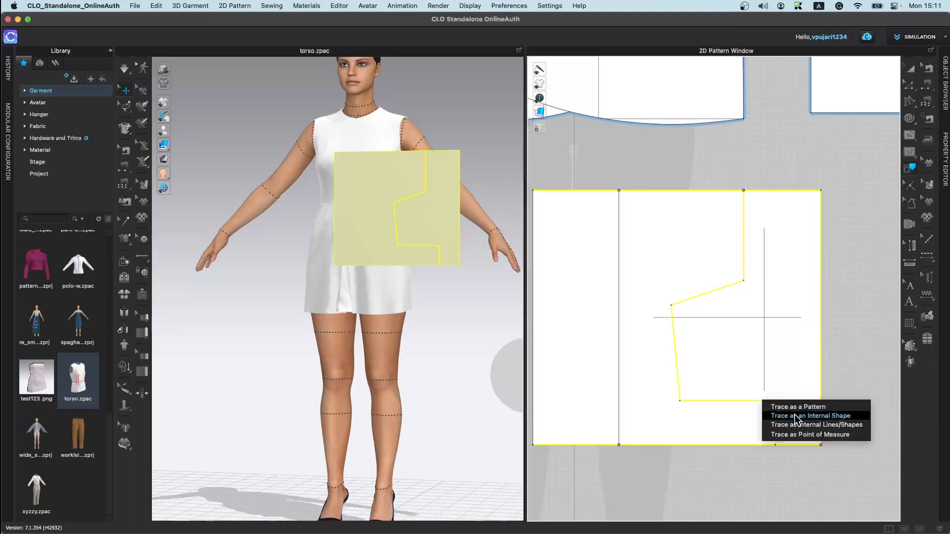
left_click(796, 410)
Step: Select the Cut tool and cut the rectangle pattern at a point on its right edge
scroll(772, 441, "down", 3)
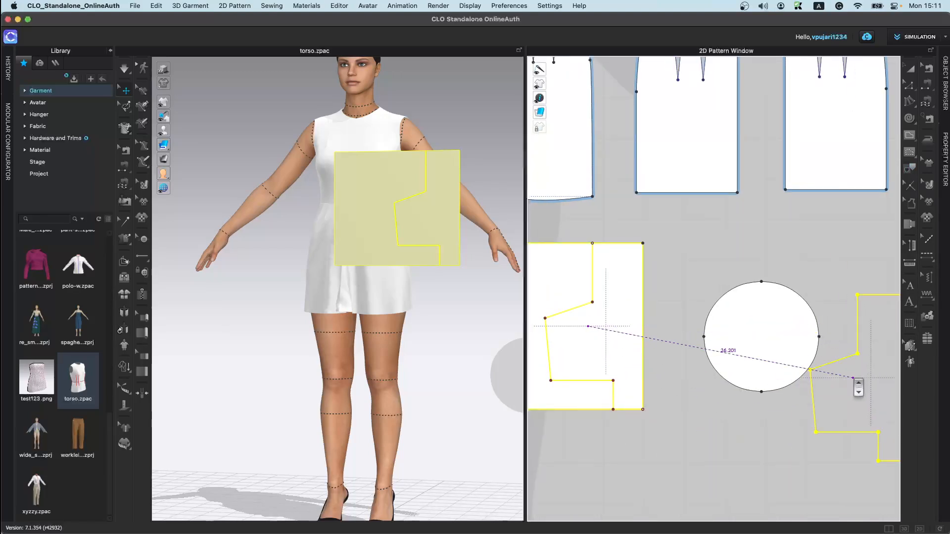
scroll(703, 381, "down", 3)
left_click(713, 308)
scroll(848, 388, "down", 3)
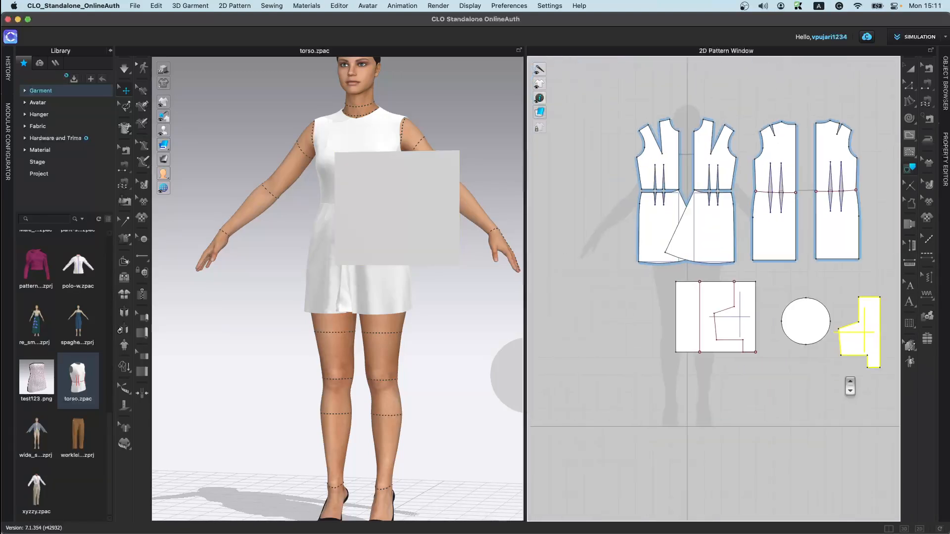
scroll(811, 379, "up", 5)
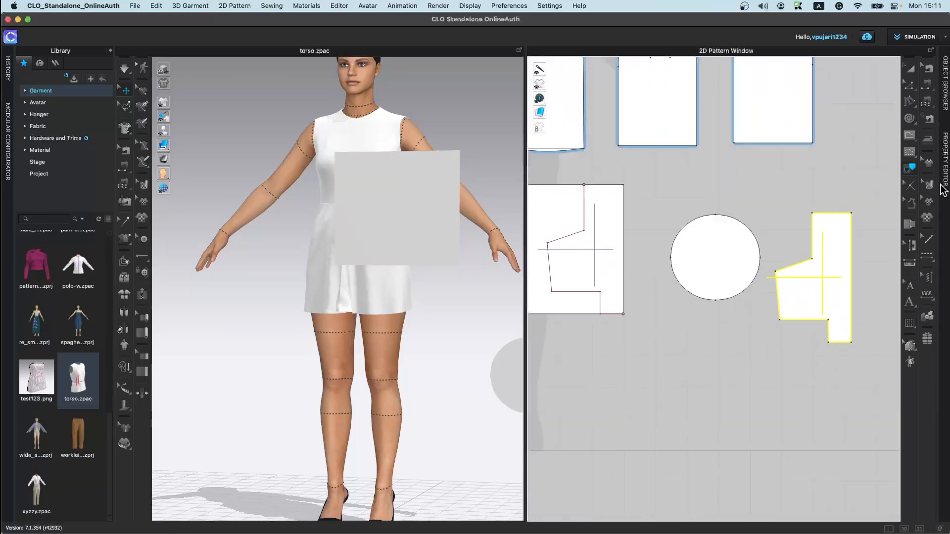
left_click(910, 186)
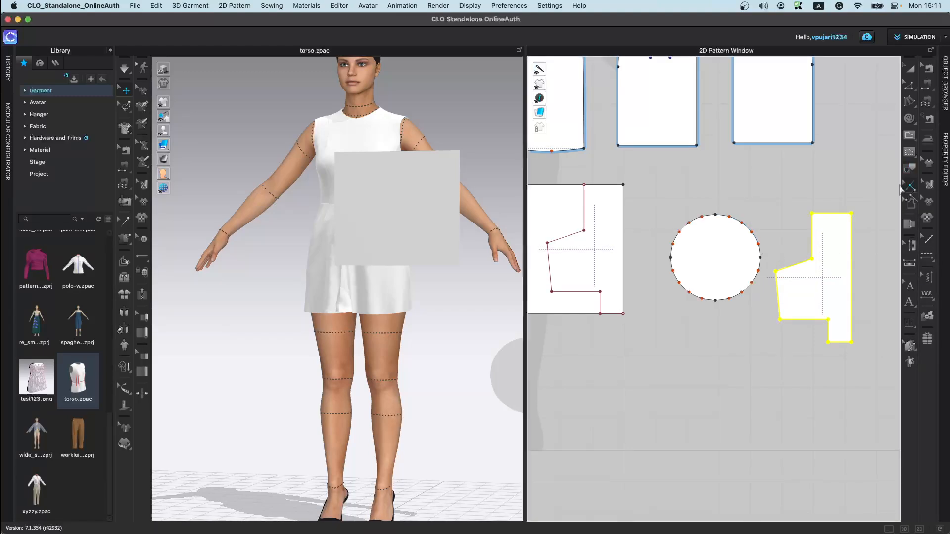
scroll(706, 290, "up", 5)
middle_click_drag(631, 336, 871, 438)
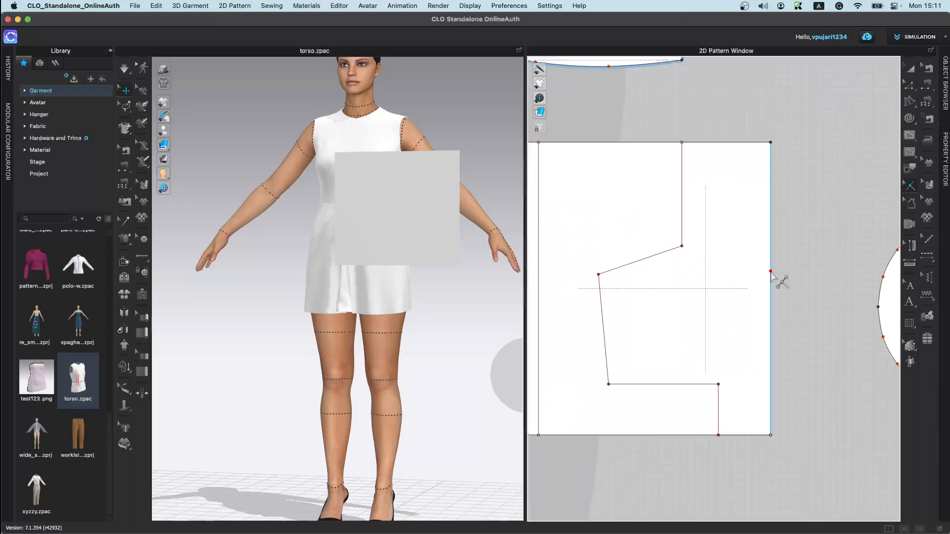
scroll(762, 316, "up", 1)
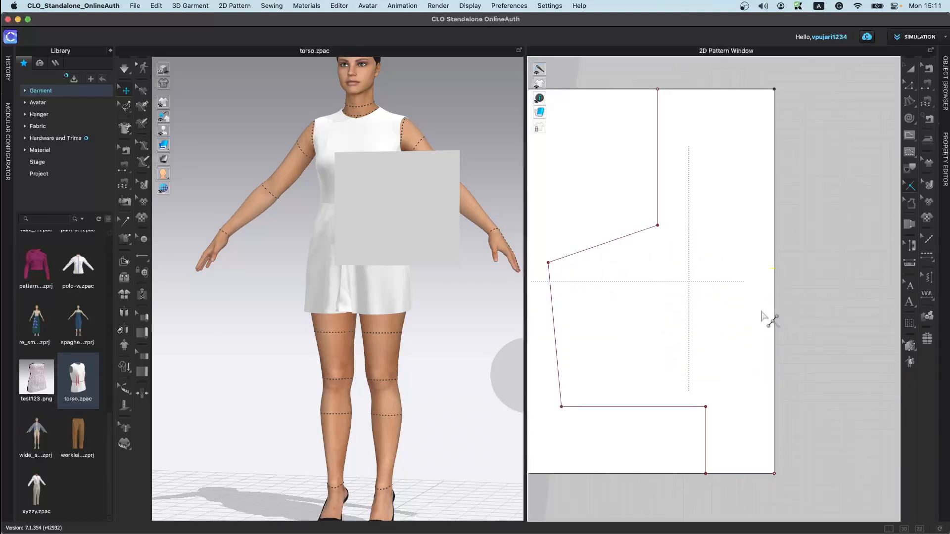
left_click(772, 338)
Step: Add seam allowance to the edges of the rectangle pattern
left_click(911, 205)
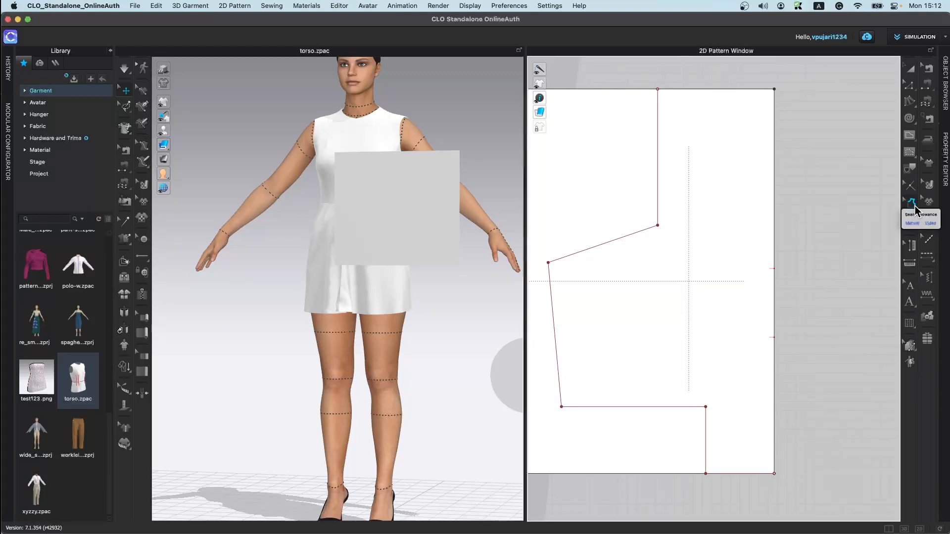
scroll(728, 322, "down", 5)
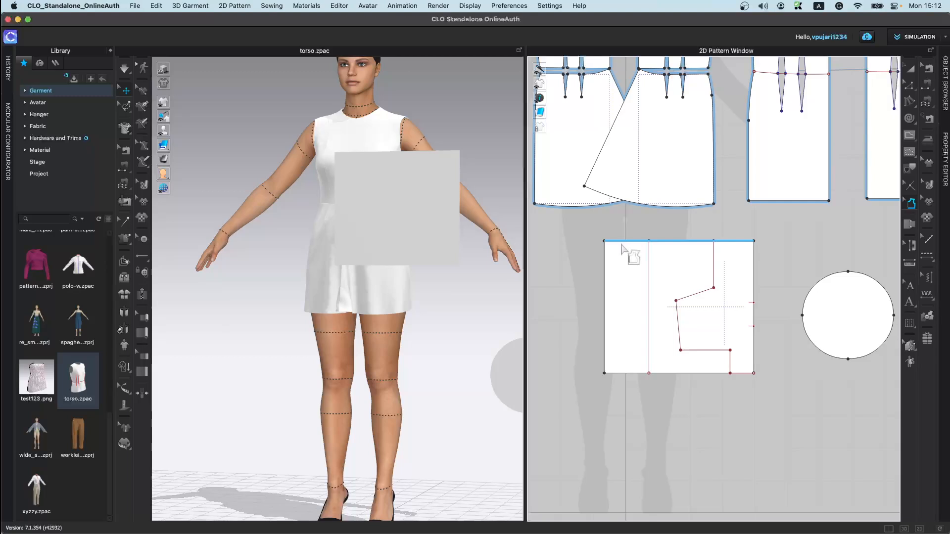
left_click(621, 240)
scroll(658, 257, "up", 3)
scroll(594, 267, "down", 4)
left_click_drag(560, 229, 757, 478)
scroll(729, 357, "up", 4)
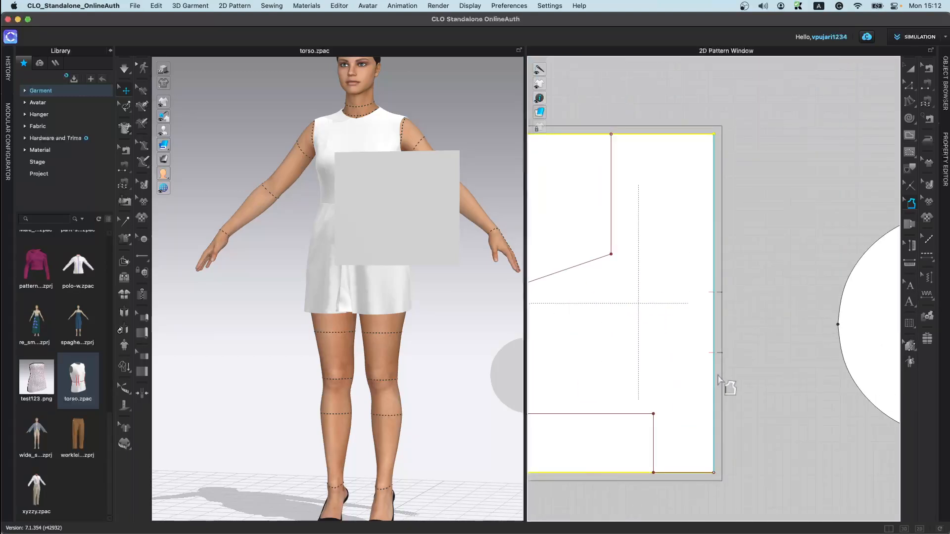
scroll(727, 386, "down", 5)
scroll(788, 377, "up", 4)
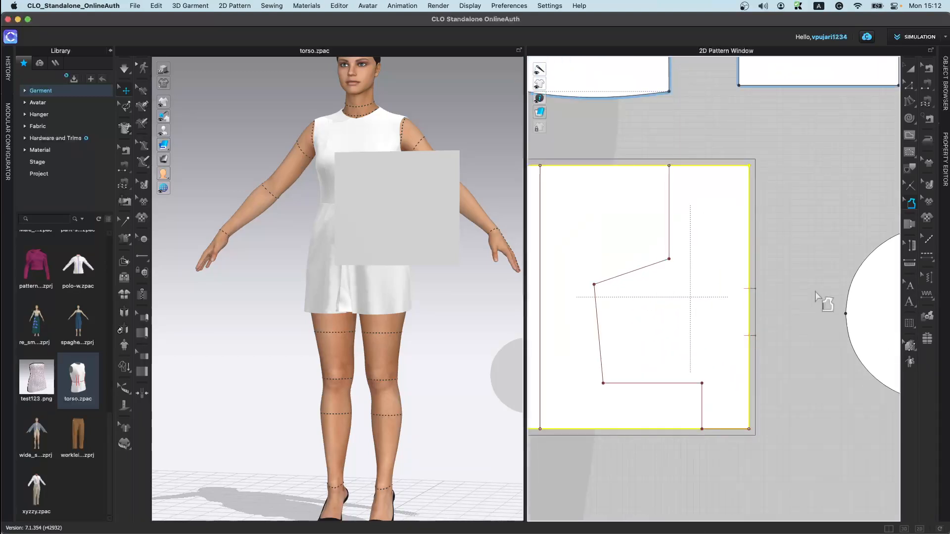
scroll(822, 291, "down", 2)
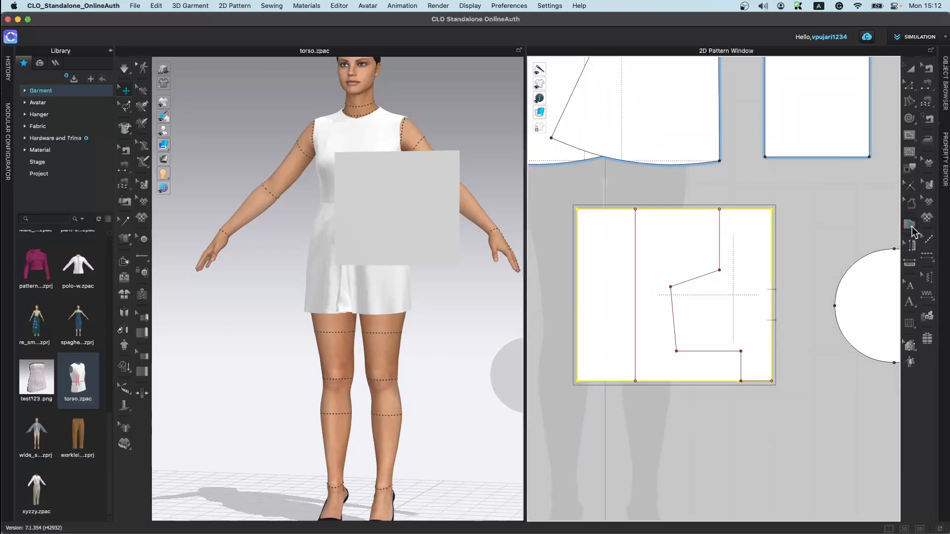
left_click(908, 225)
scroll(816, 280, "down", 3)
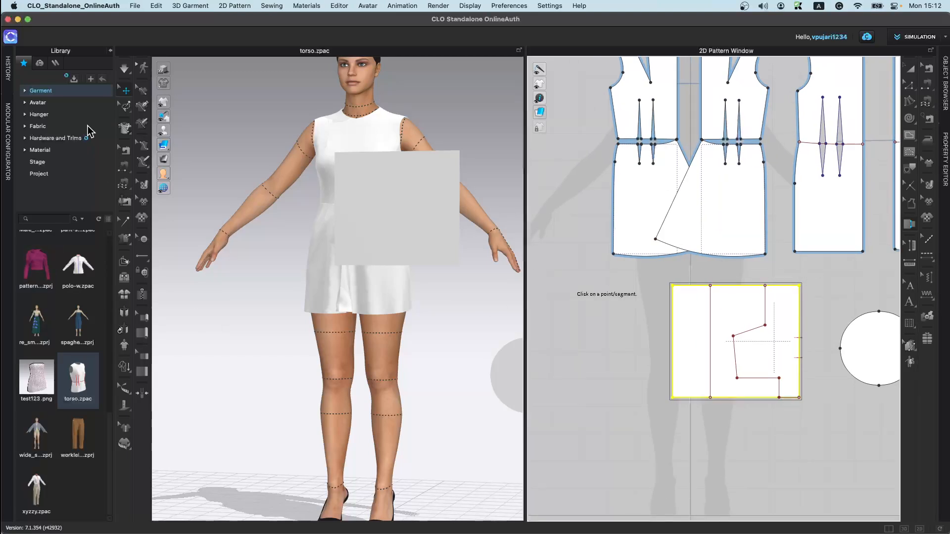
scroll(99, 428, "up", 3)
scroll(99, 428, "up", 5)
scroll(84, 369, "up", 2)
Step: Open the Female_T-shirt garment from the library, keeping the current avatar's size and pose
double_click(77, 380)
left_click(460, 303)
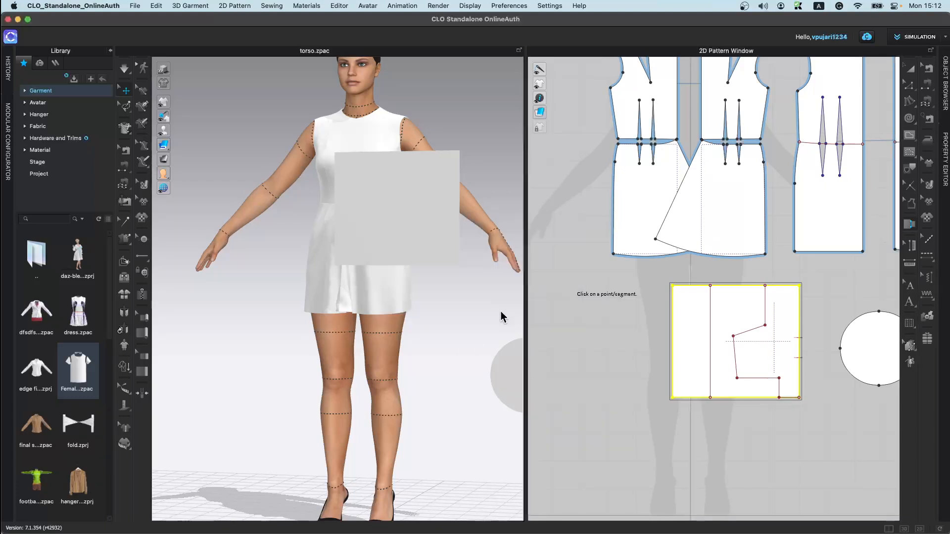
left_click(477, 304)
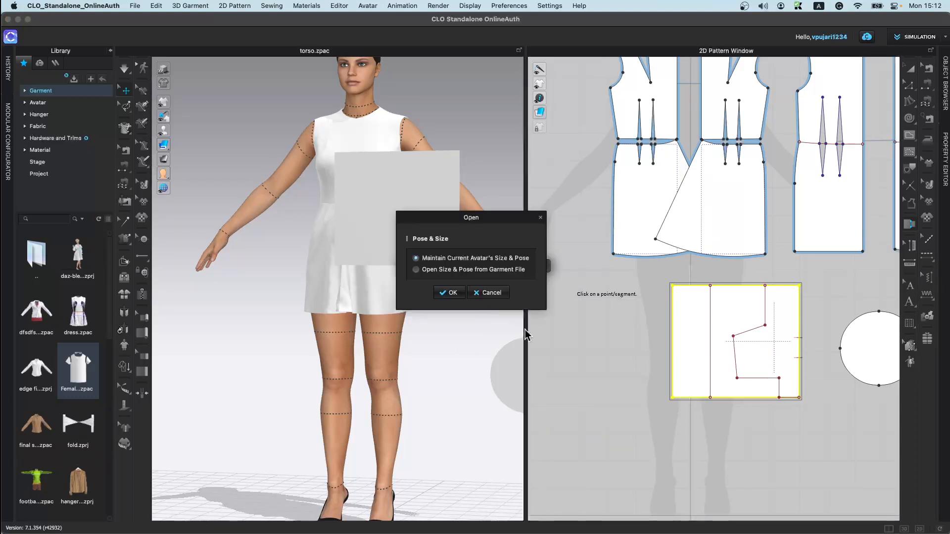
left_click(456, 295)
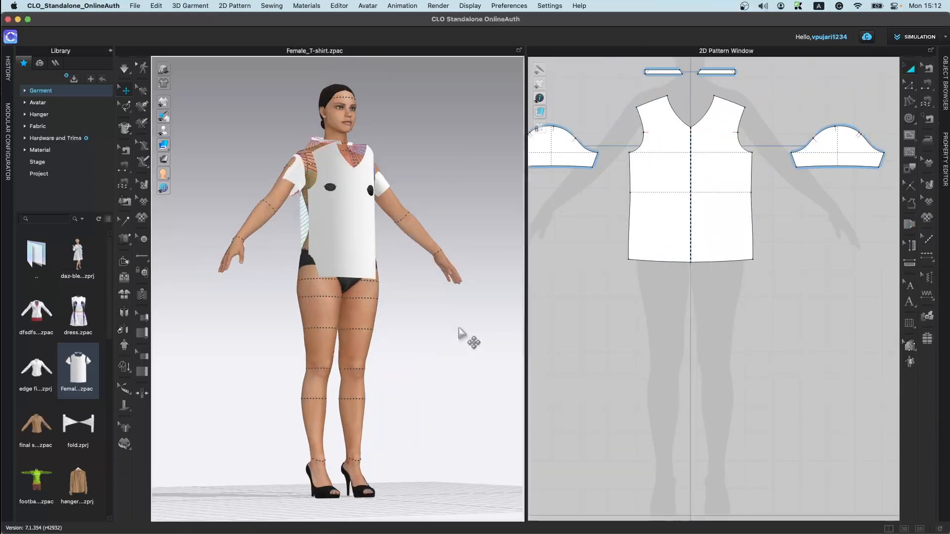
Step: Simulate the T-shirt so it drapes onto the avatar
left_click(123, 347)
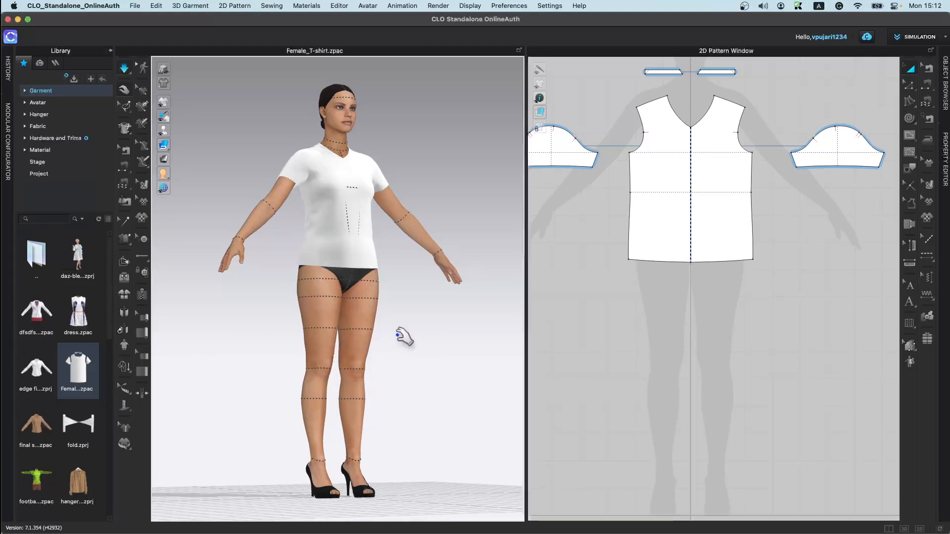
scroll(403, 248, "up", 10)
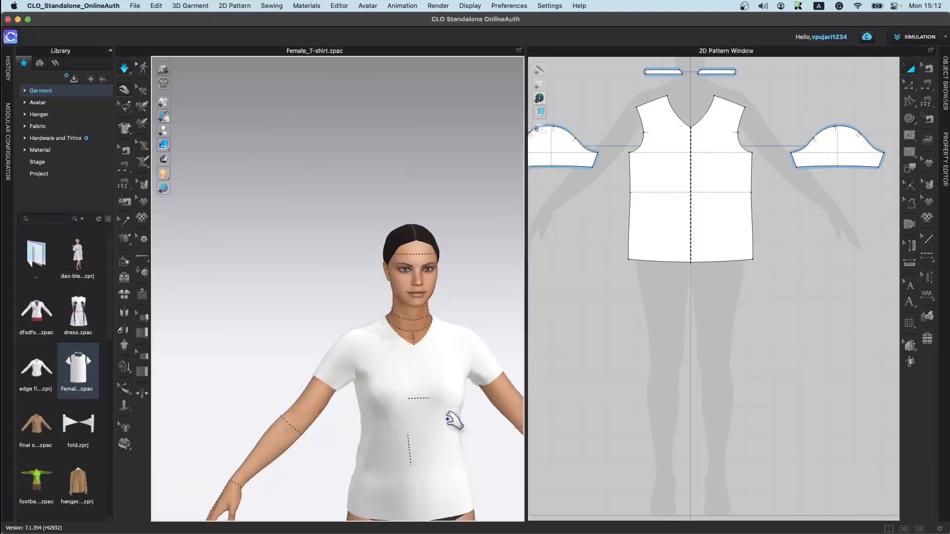
scroll(428, 331, "down", 5)
scroll(698, 351, "up", 5)
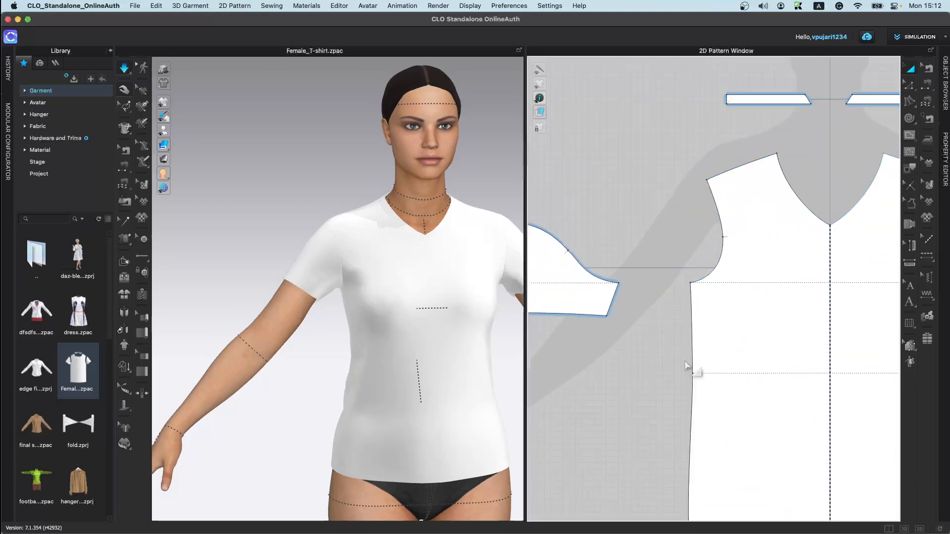
scroll(717, 353, "down", 2)
Step: Walk the sleeve cap along the bodice armhole, starting from the underarm points of both patterns
left_click(910, 225)
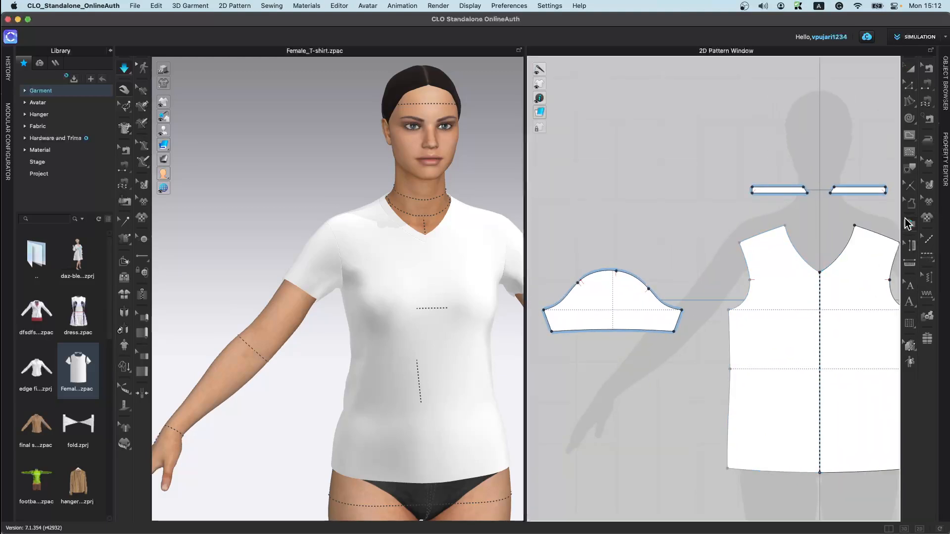
left_click(729, 310)
left_click(682, 310)
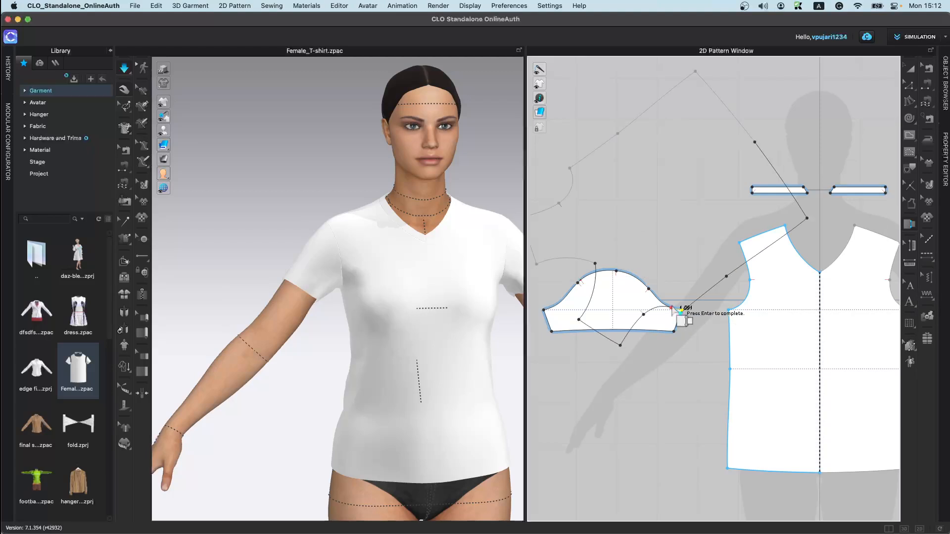
scroll(662, 304, "up", 5)
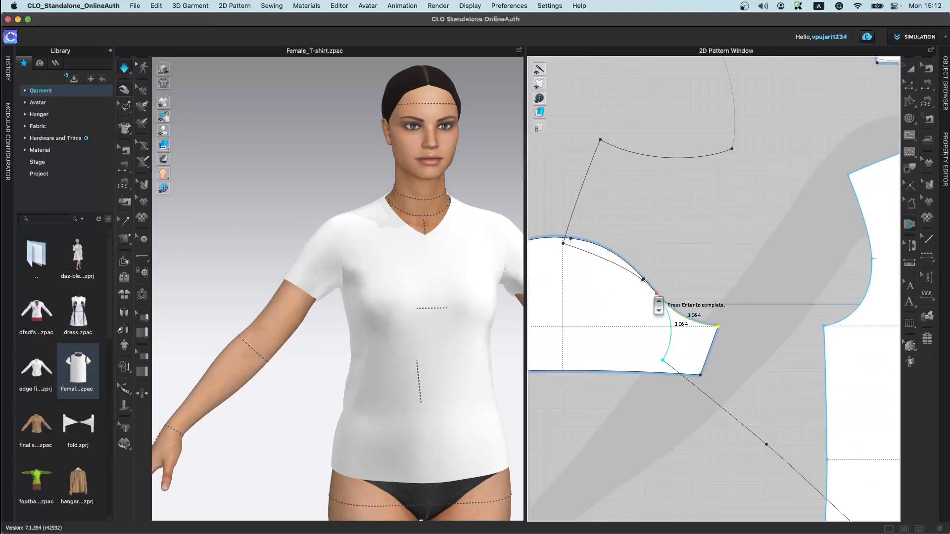
scroll(692, 331, "down", 5)
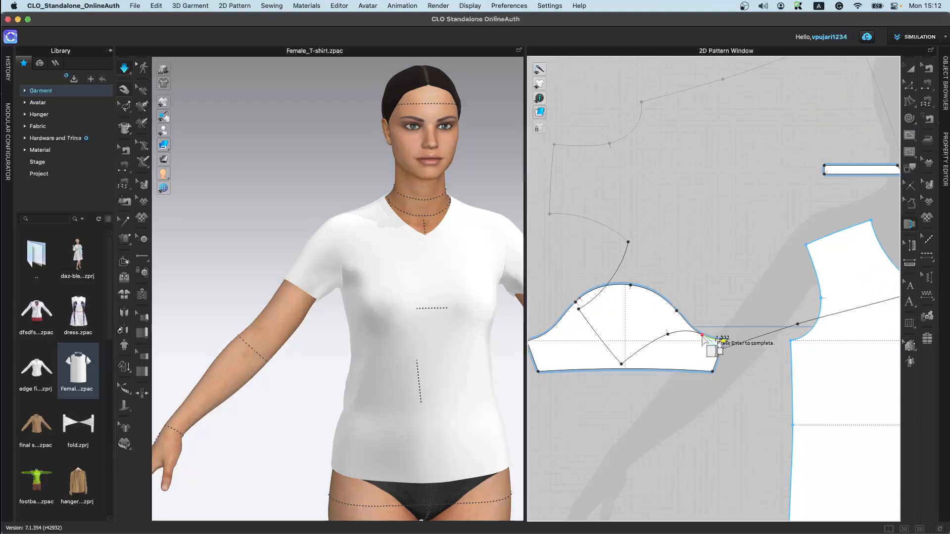
scroll(703, 336, "up", 4)
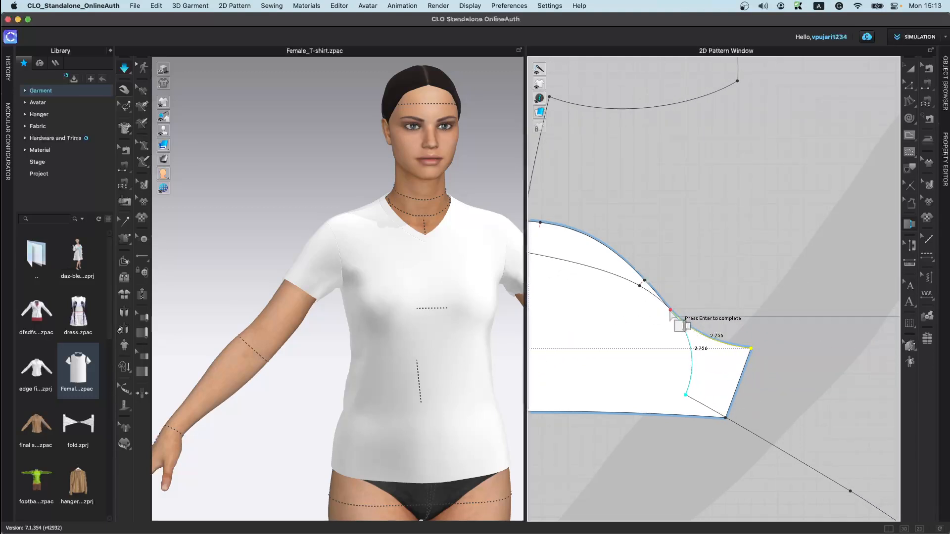
key("Return")
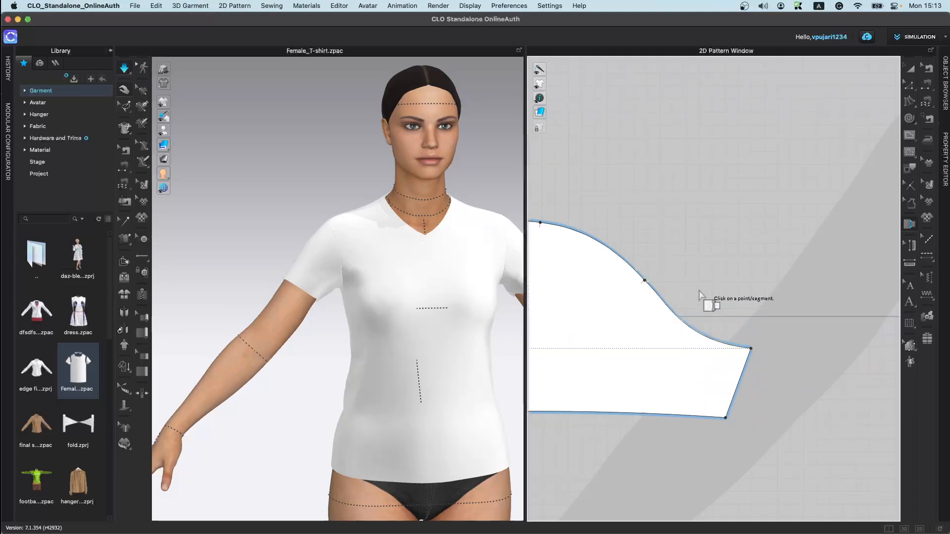
Step: Walk the sleeve along the armhole again and add a notch at the intersection on the stationary pattern
scroll(743, 324, "down", 5)
middle_click_drag(821, 323, 721, 335)
scroll(721, 334, "up", 3)
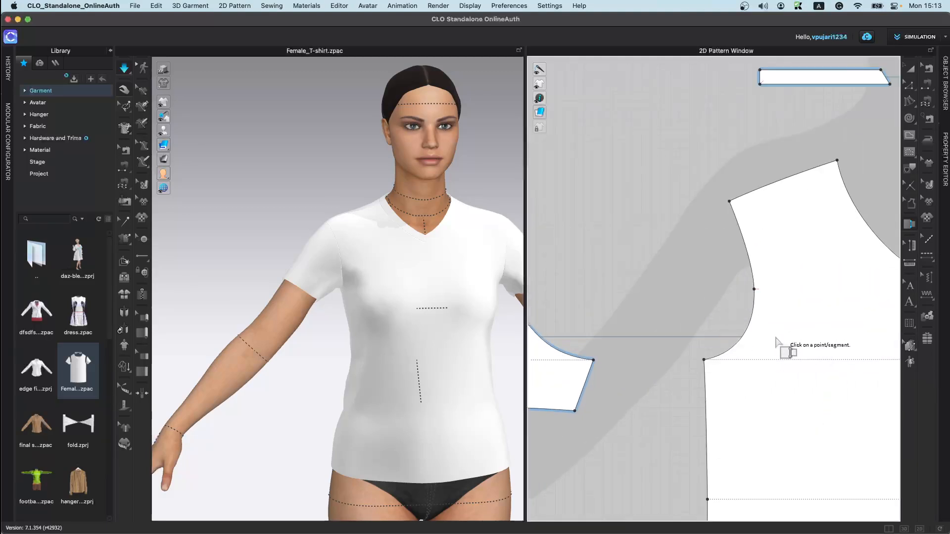
scroll(761, 348, "down", 4)
left_click(733, 354)
left_click(674, 354)
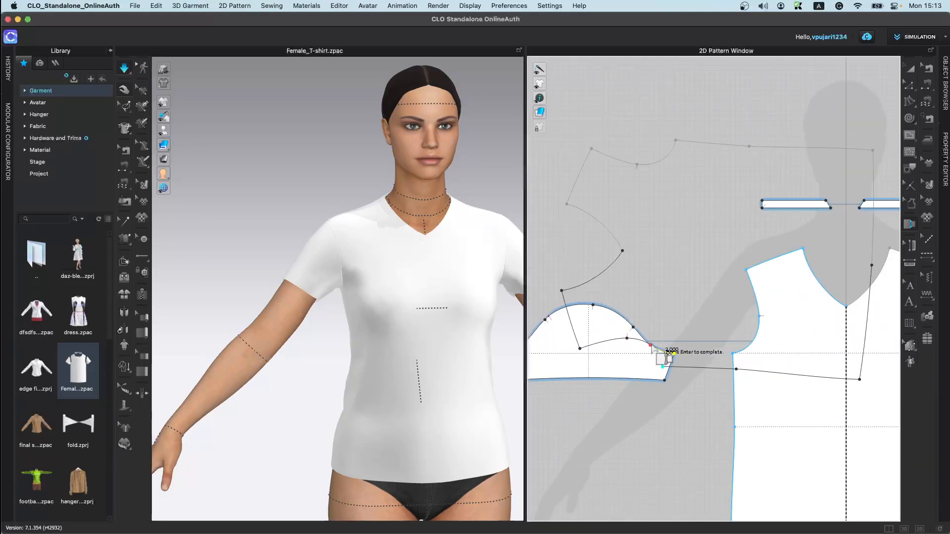
right_click(650, 342)
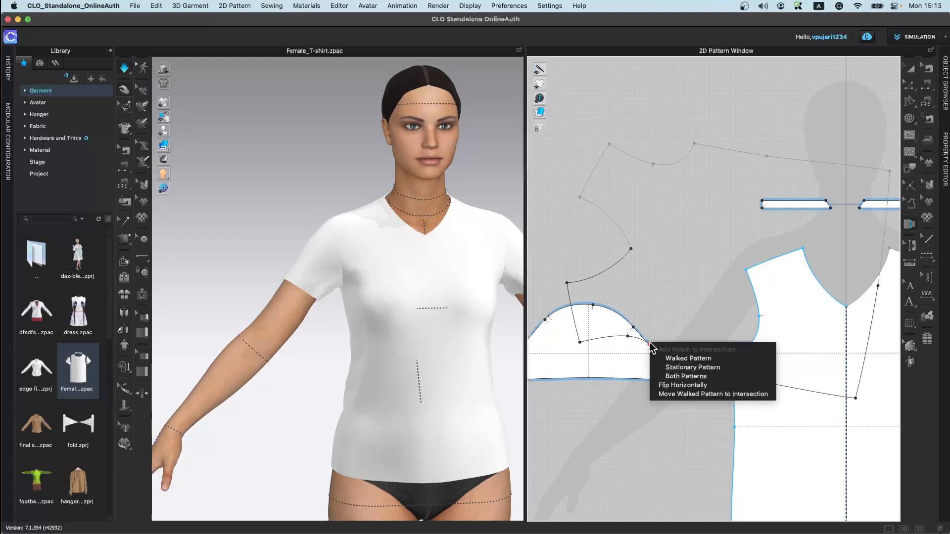
left_click(714, 368)
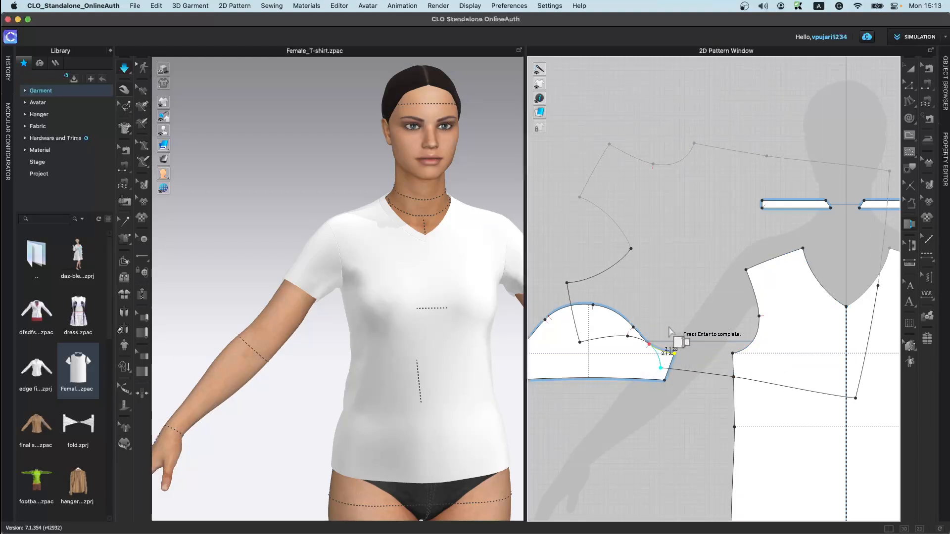
key("Return")
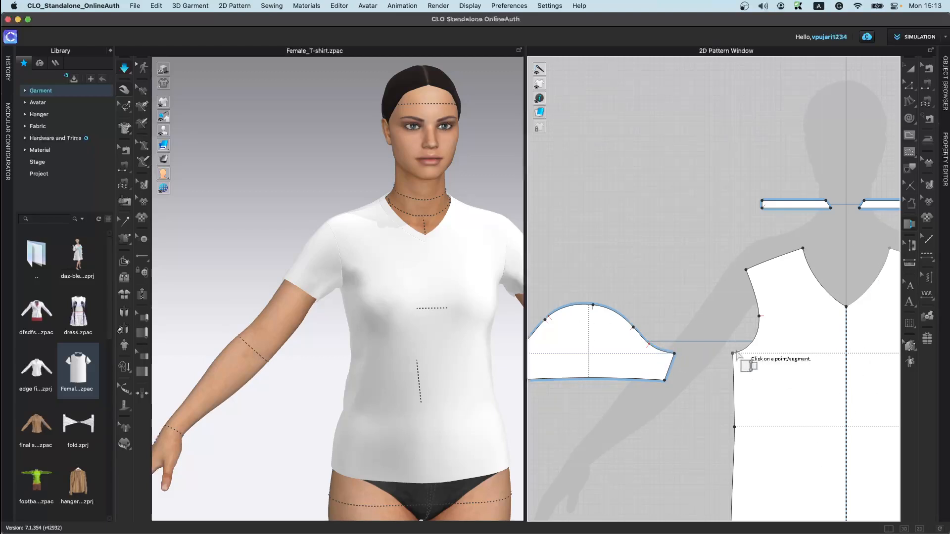
Step: Create a point of measure straight across the front bodice's chest line from side seam to side seam
scroll(650, 366, "up", 5)
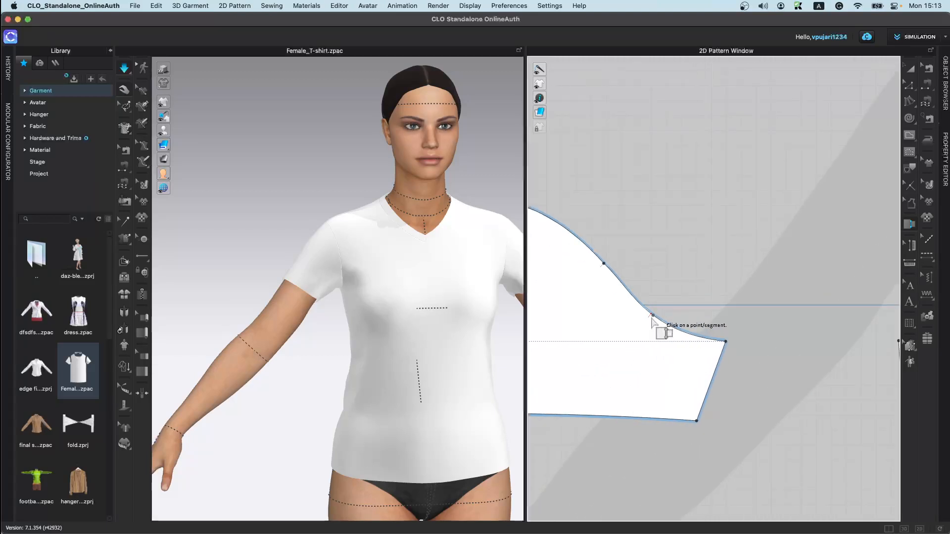
scroll(731, 354, "down", 5)
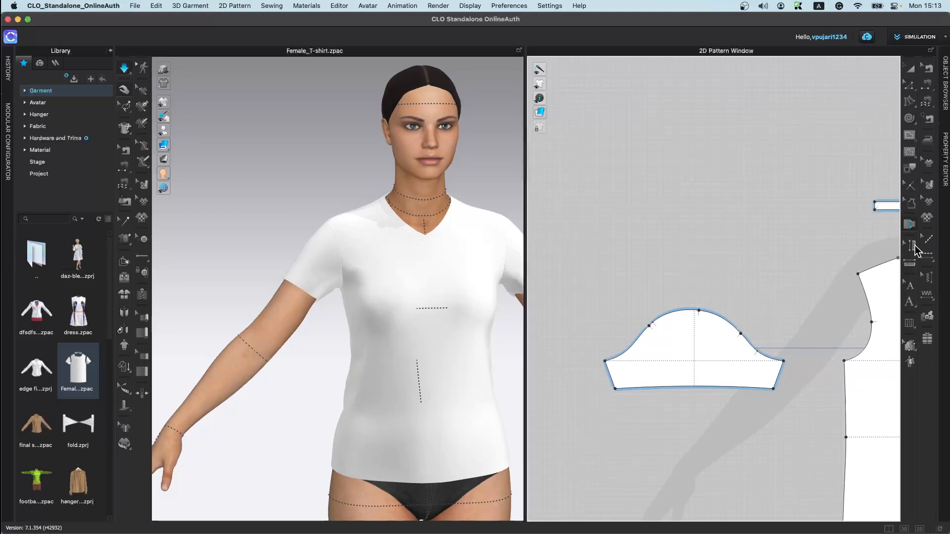
left_click(909, 266)
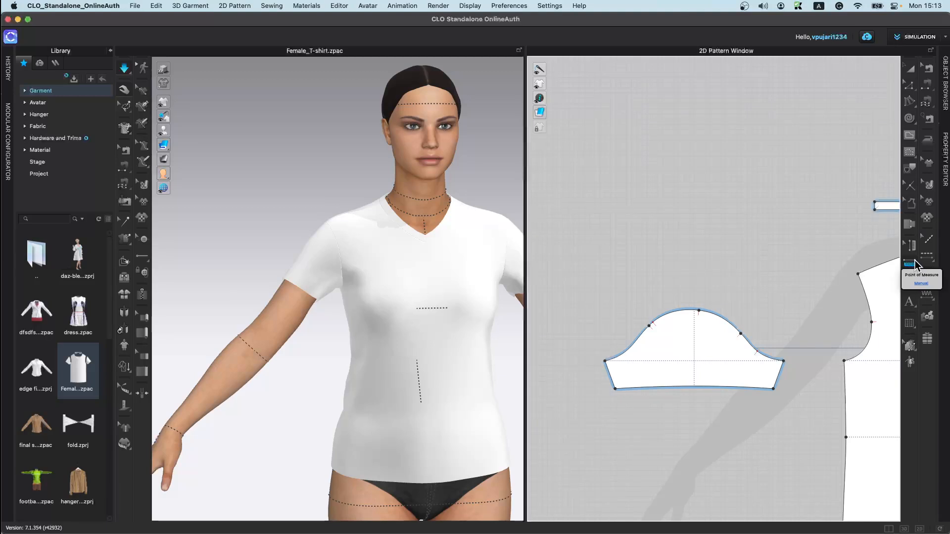
middle_click_drag(801, 377, 593, 324)
scroll(737, 296, "down", 4)
middle_click_drag(732, 337, 635, 322)
scroll(695, 270, "up", 5)
scroll(615, 291, "down", 2)
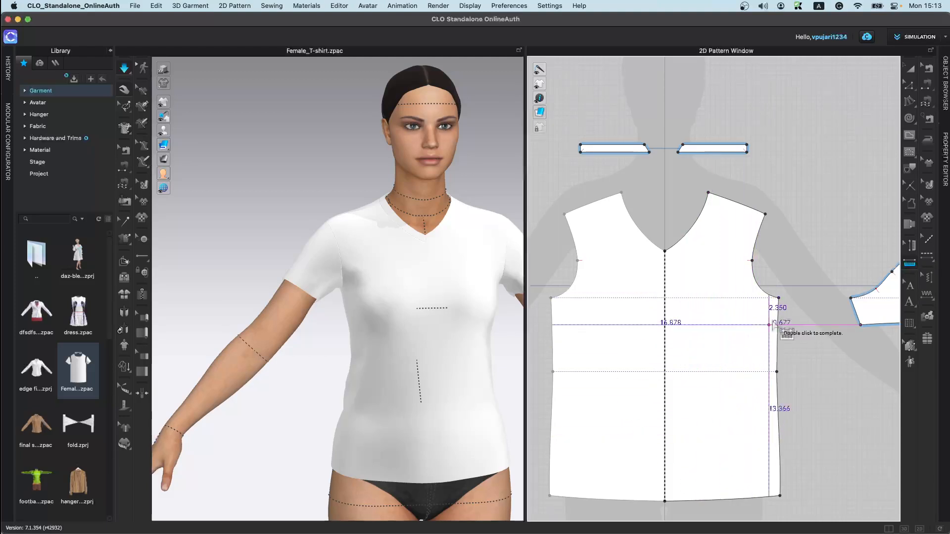
left_click(778, 295)
left_click(551, 298)
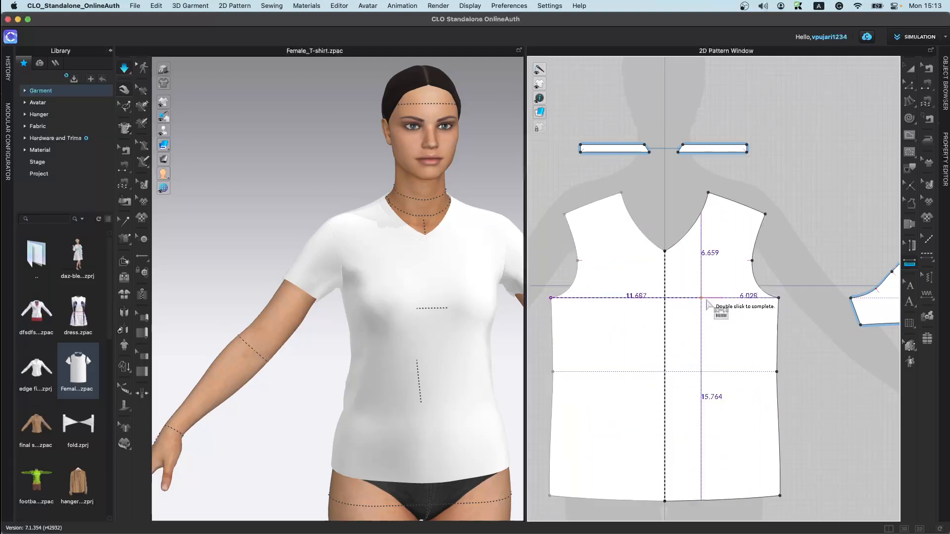
double_click(776, 315)
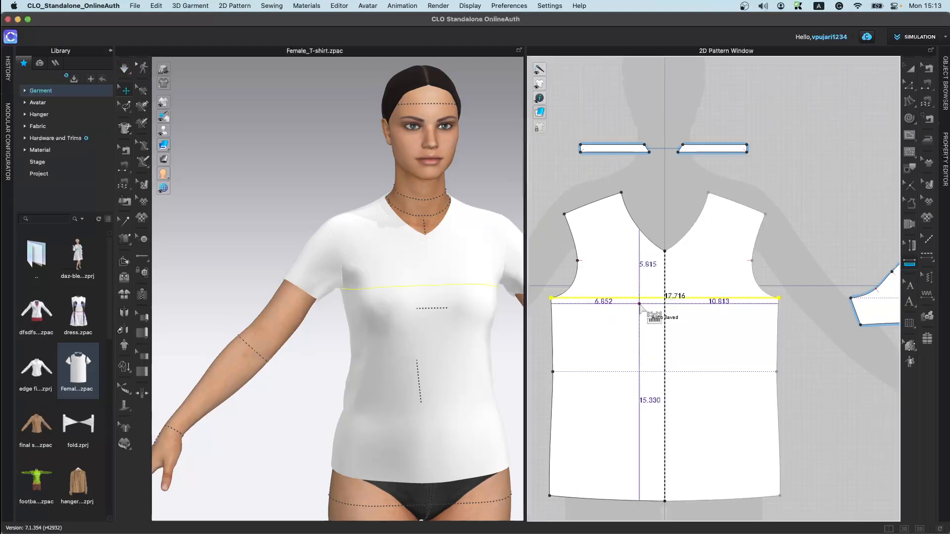
Step: Open the Object Browser to review the point of measure list, then close it
left_click(945, 101)
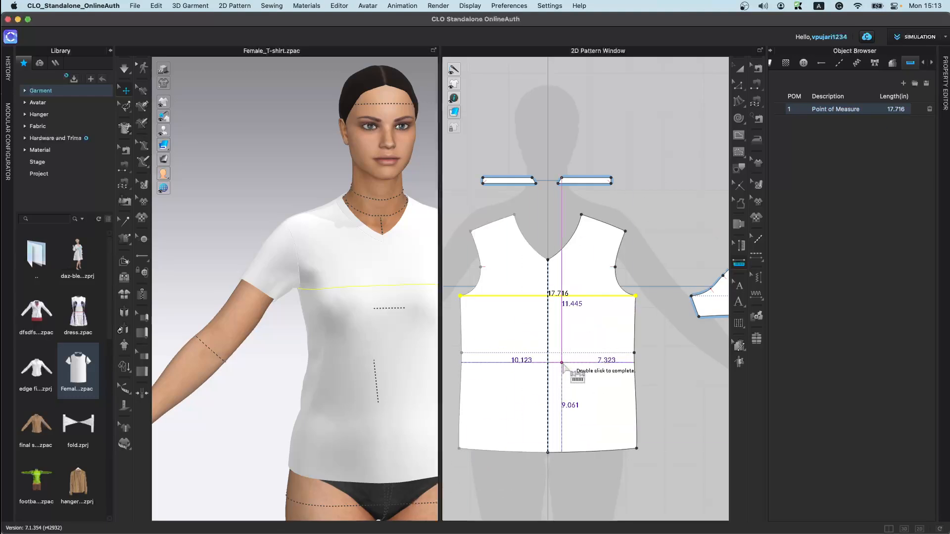
scroll(512, 431, "down", 4)
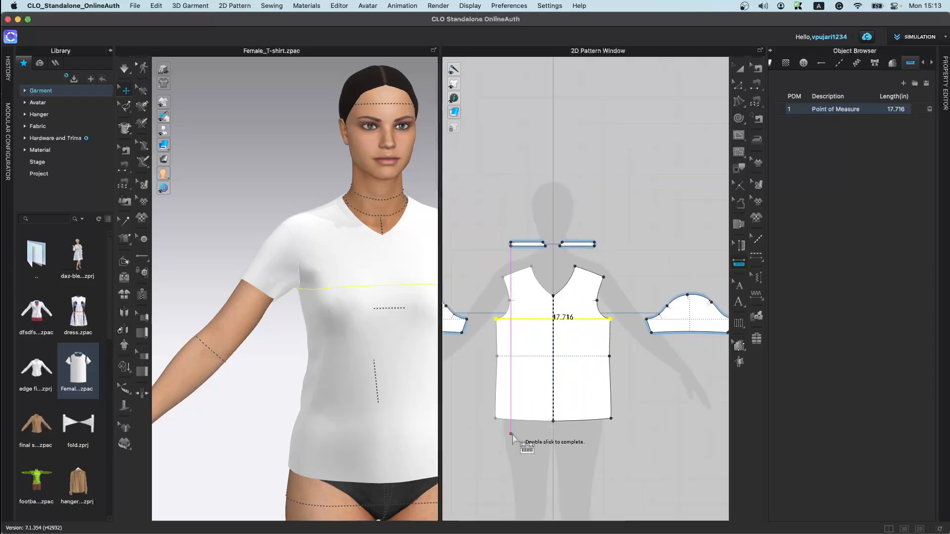
left_click(771, 51)
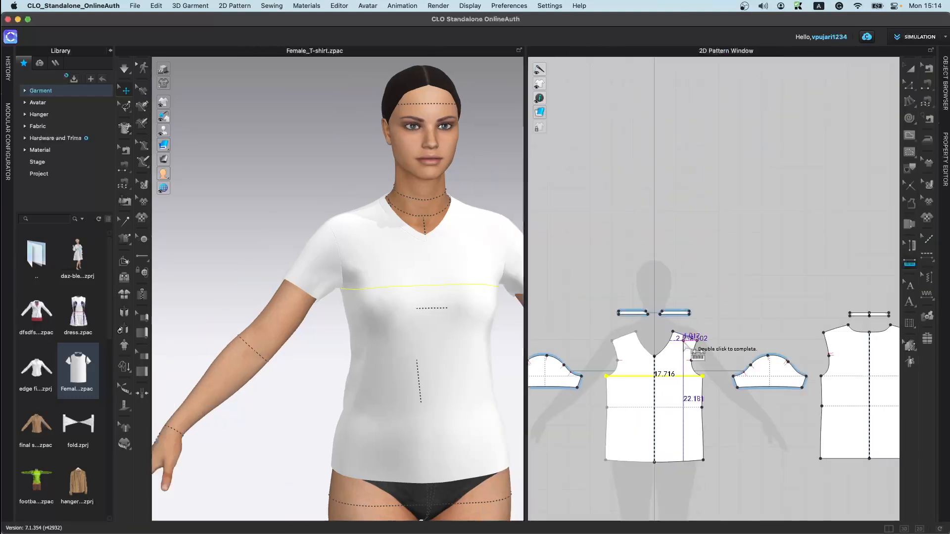
Step: Add the text annotation "sdgdfged" onto the back bodice pattern
scroll(703, 356, "down", 2)
scroll(742, 297, "up", 1)
left_click(913, 246)
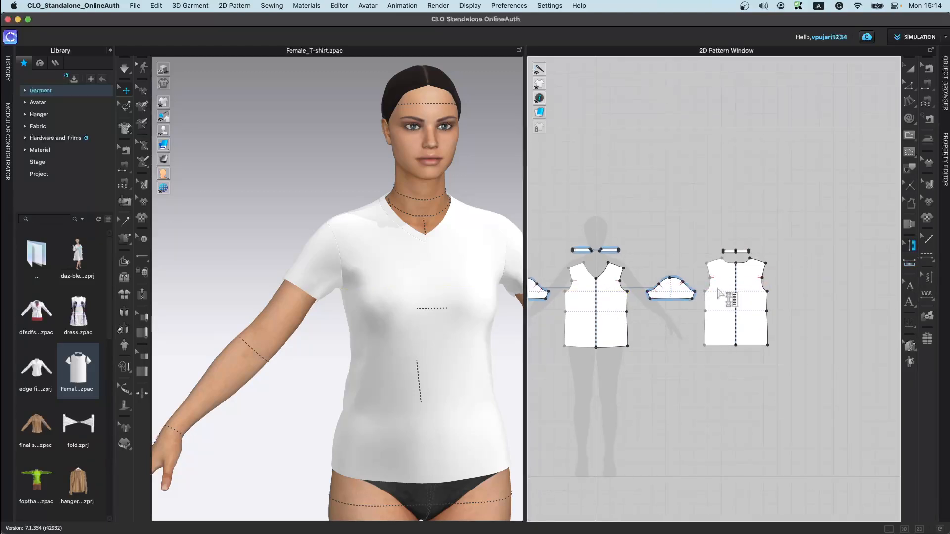
left_click(913, 303)
left_click(753, 315)
type("sdgdged")
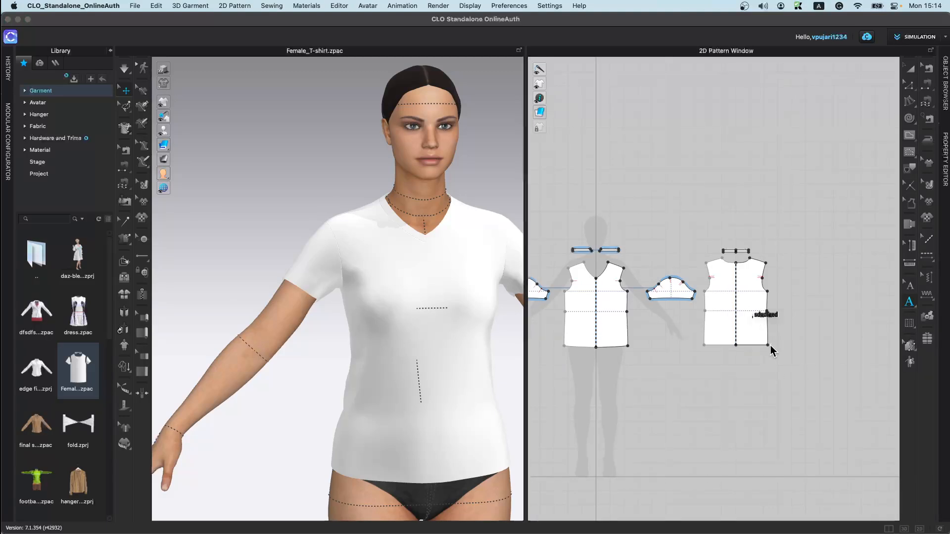
left_click(909, 286)
scroll(764, 369, "up", 5)
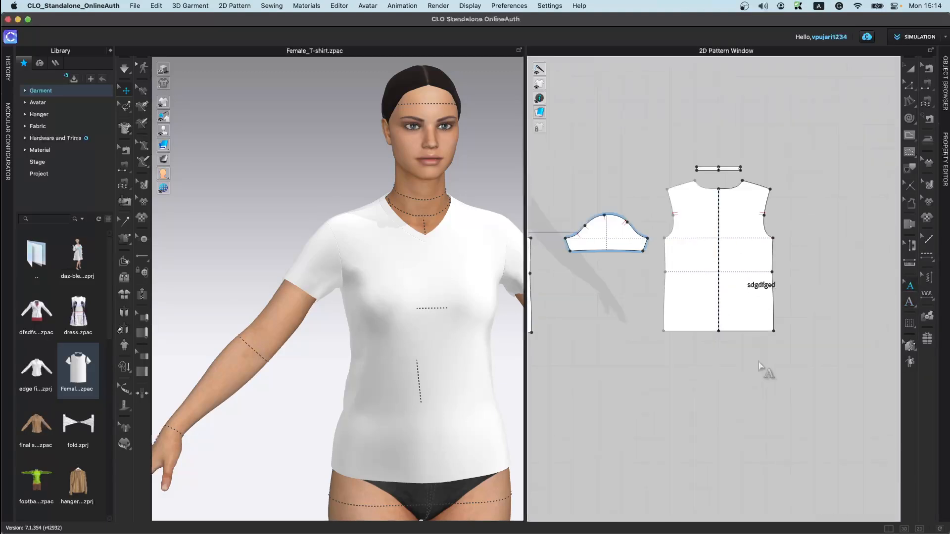
Step: Move the sdgdfged text annotation lower on the back bodice pattern
mouse_move(762, 287)
left_mouse_down()
mouse_move(696, 294)
mouse_move(718, 309)
left_mouse_up()
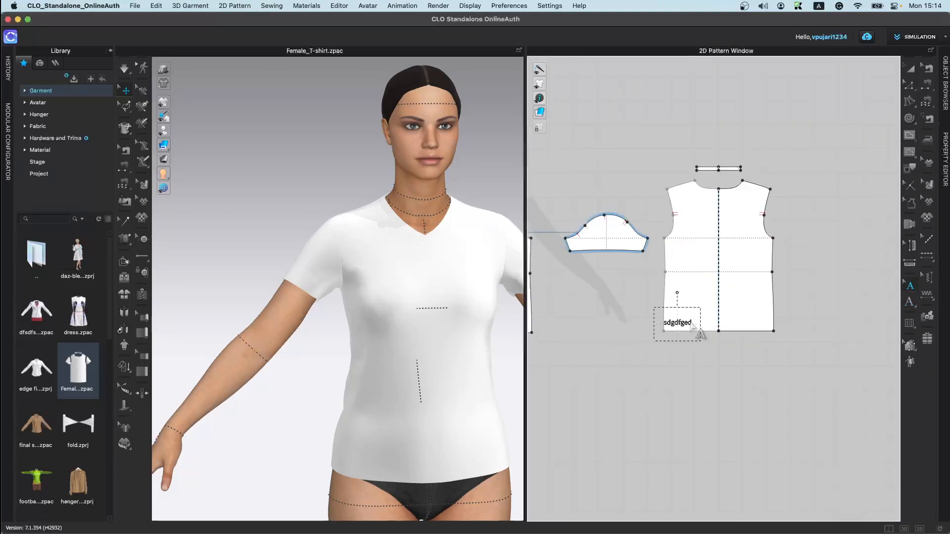
scroll(654, 335, "down", 2)
middle_click_drag(675, 342, 797, 363)
middle_click_drag(752, 393, 753, 289)
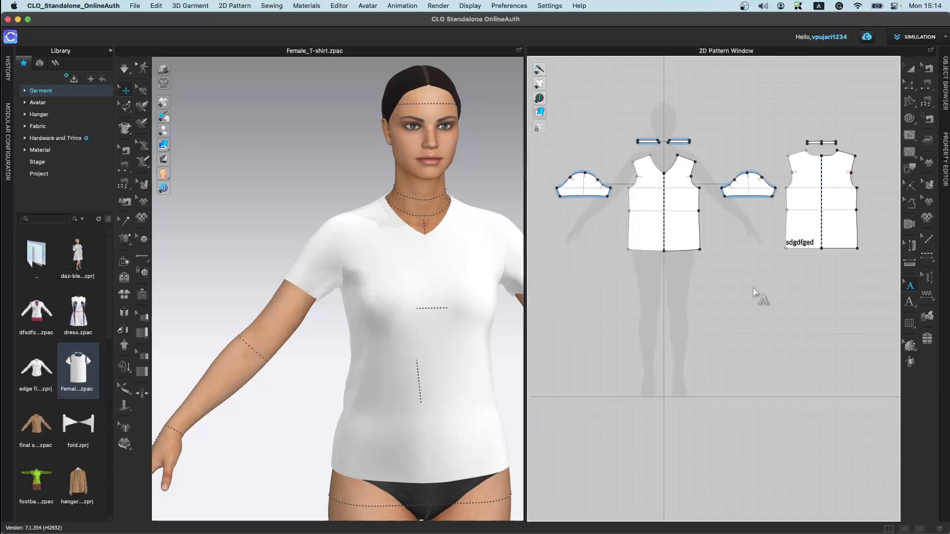
Step: Draw a horizontal internal line across the front bodice at the high waist and apply Cut & Sew along it
left_click(910, 324)
left_click(917, 67)
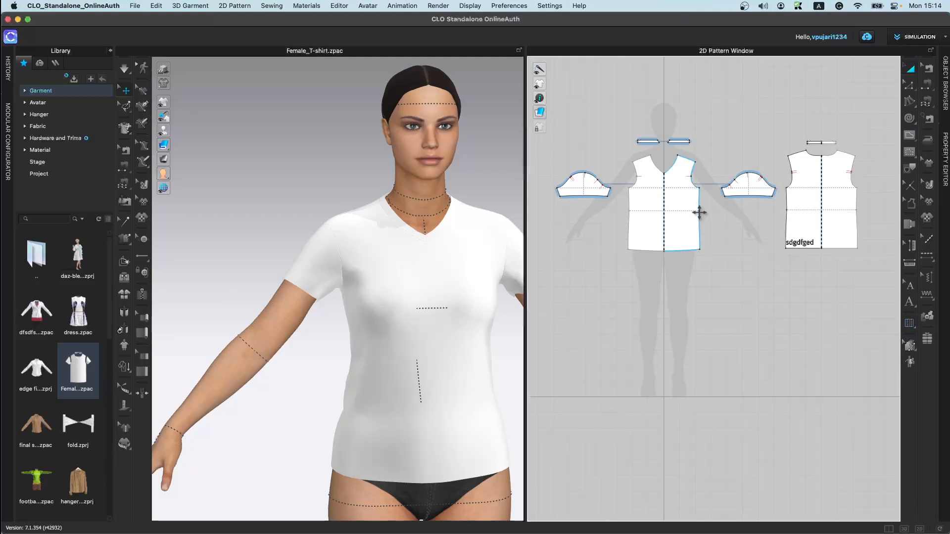
scroll(641, 212, "up", 3)
left_click(911, 139)
left_click(660, 261)
double_click(782, 260)
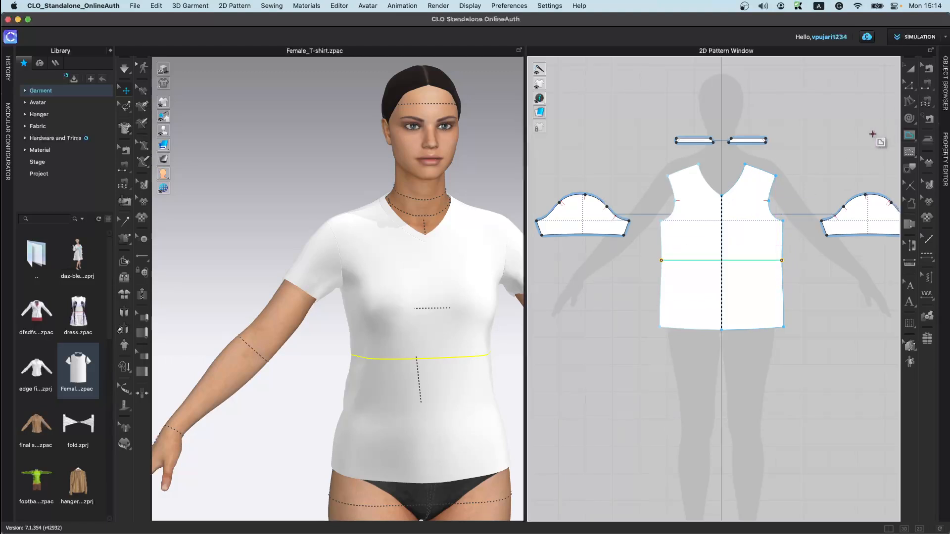
right_click(743, 261)
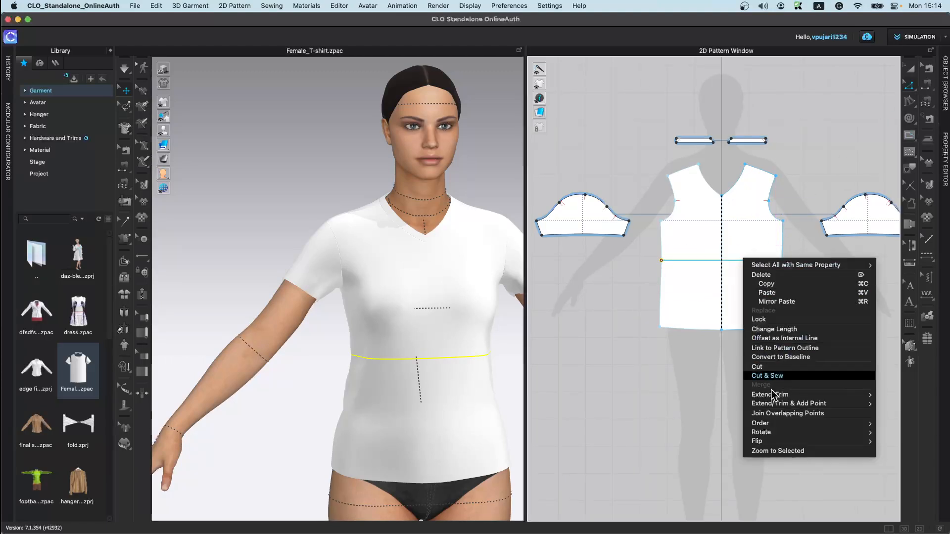
left_click(767, 375)
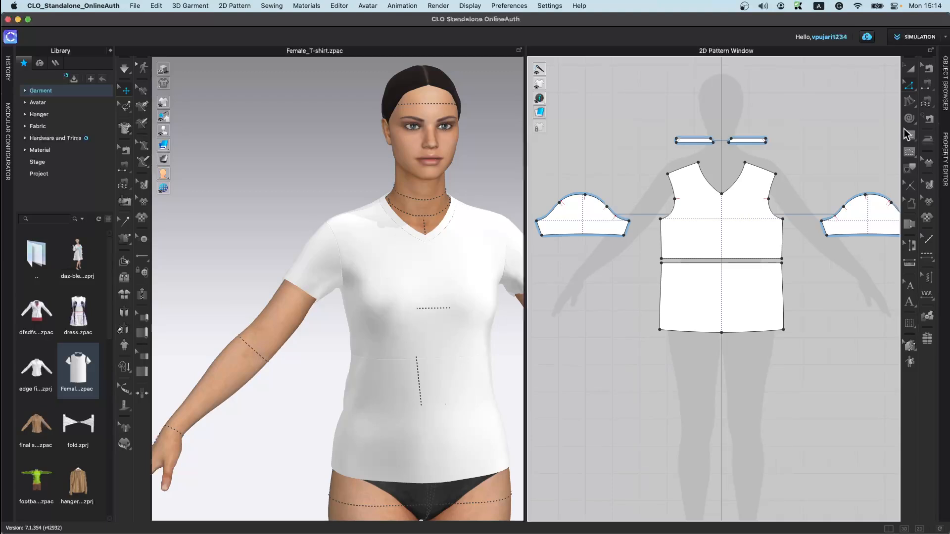
Step: Lengthen the new lower front piece by pulling its hem edge down to dress length
left_click(911, 84)
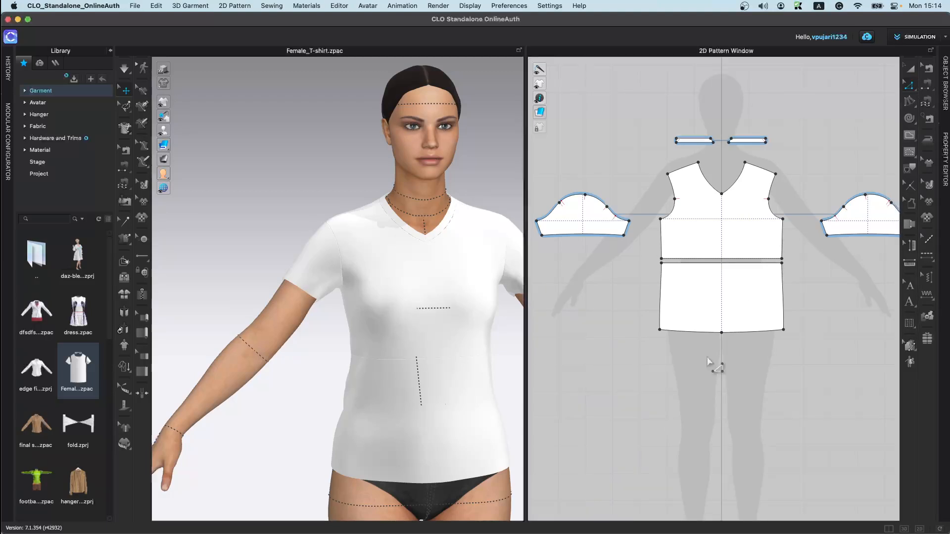
left_click(721, 334)
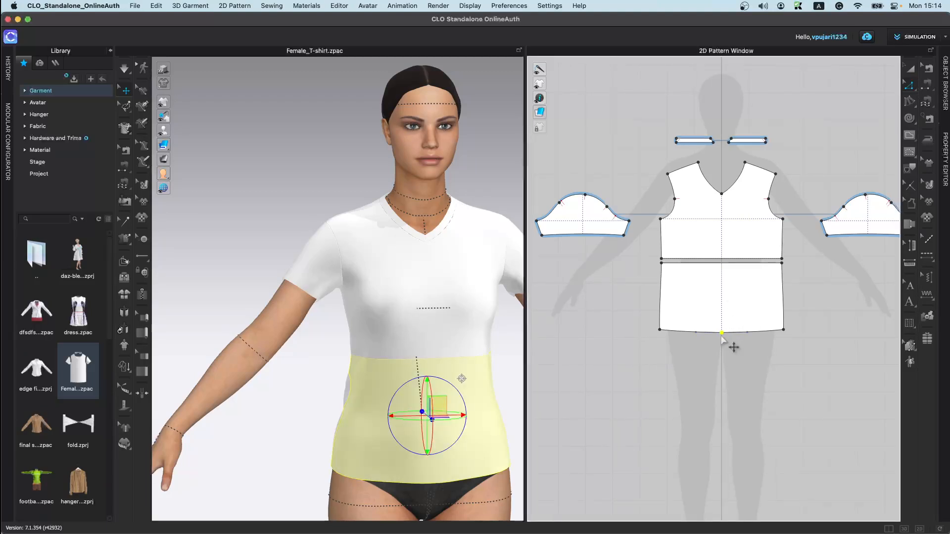
left_click(722, 338)
left_click_drag(733, 398, 735, 441)
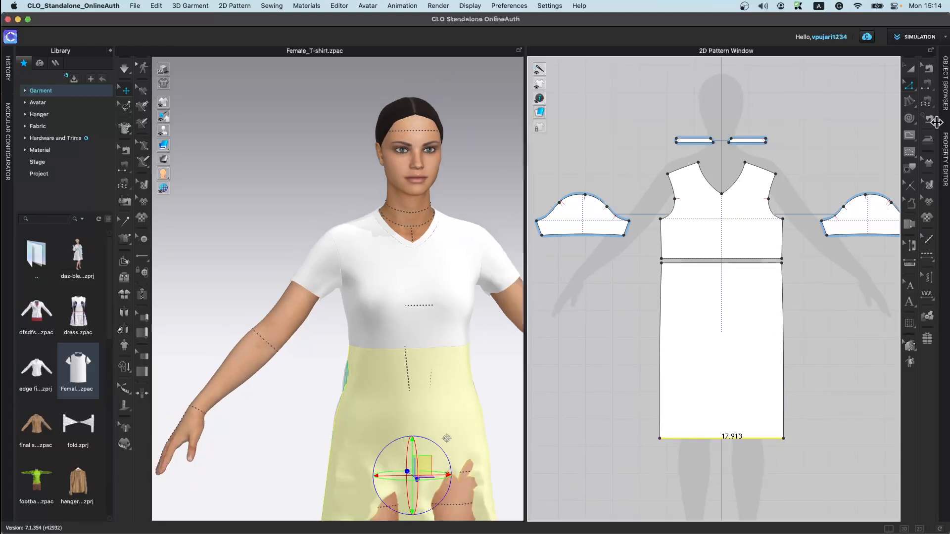
left_click(932, 66)
middle_click_drag(812, 356, 723, 321)
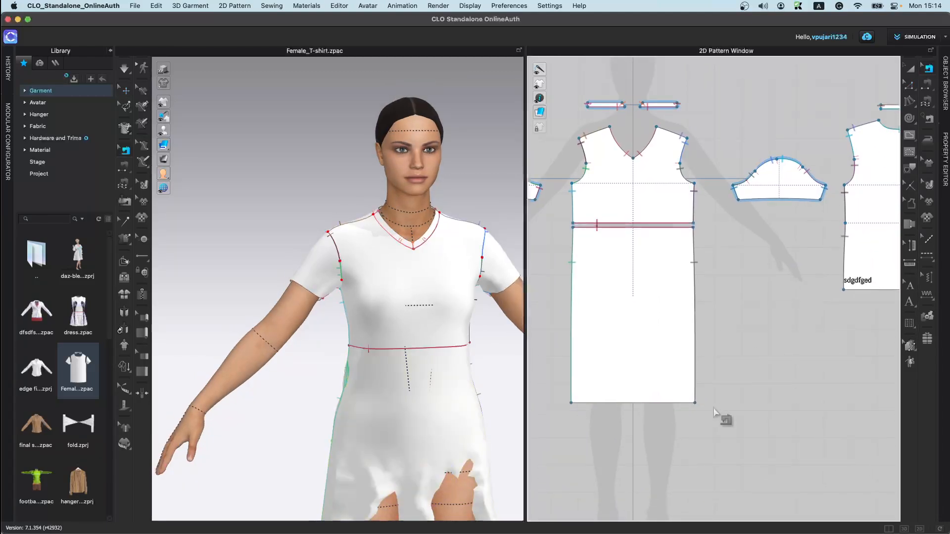
left_click_drag(695, 404, 697, 297)
middle_click_drag(665, 347, 755, 369)
left_click_drag(661, 424, 663, 315)
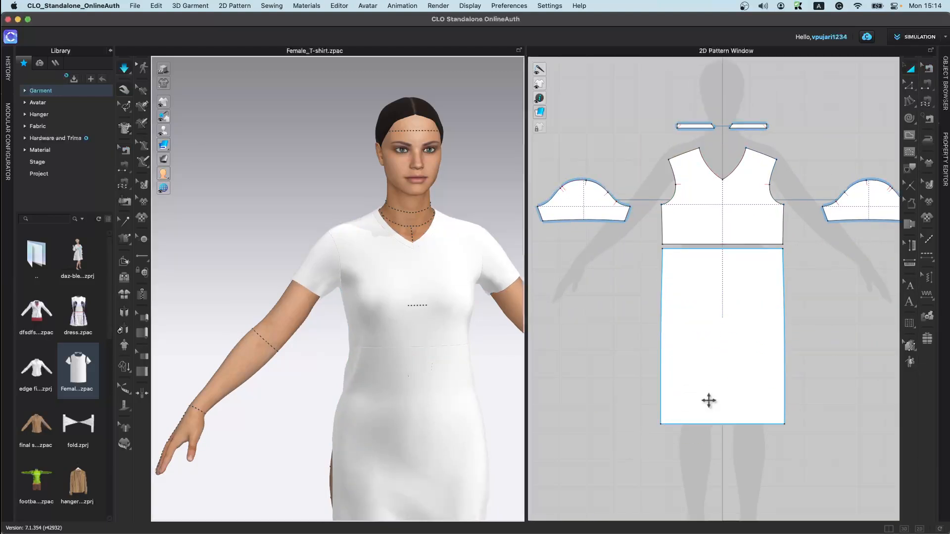
scroll(399, 289, "up", 5)
scroll(398, 289, "down", 5)
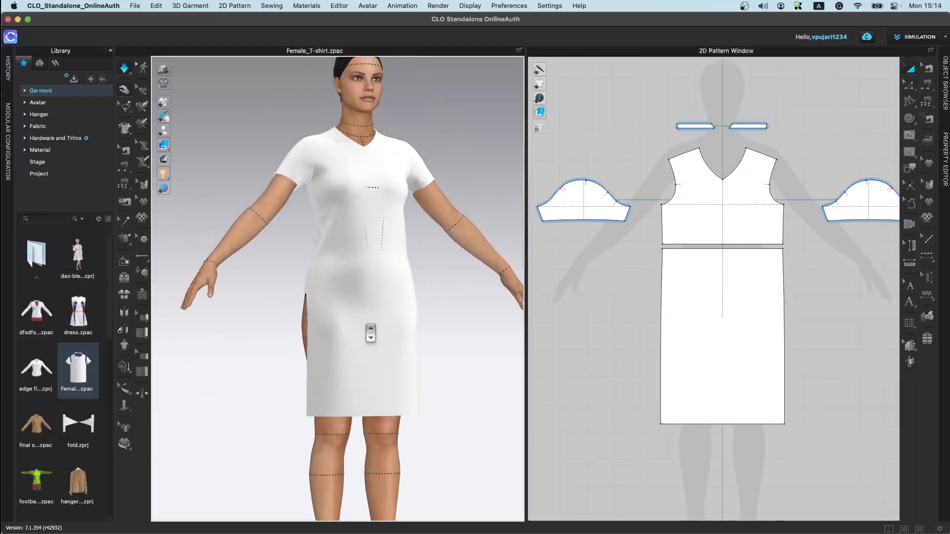
key("z")
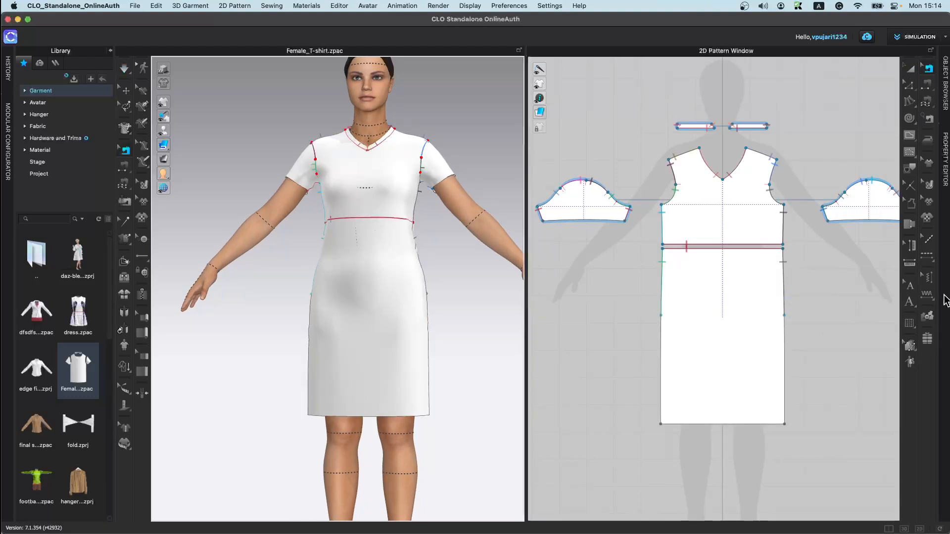
left_click(908, 326)
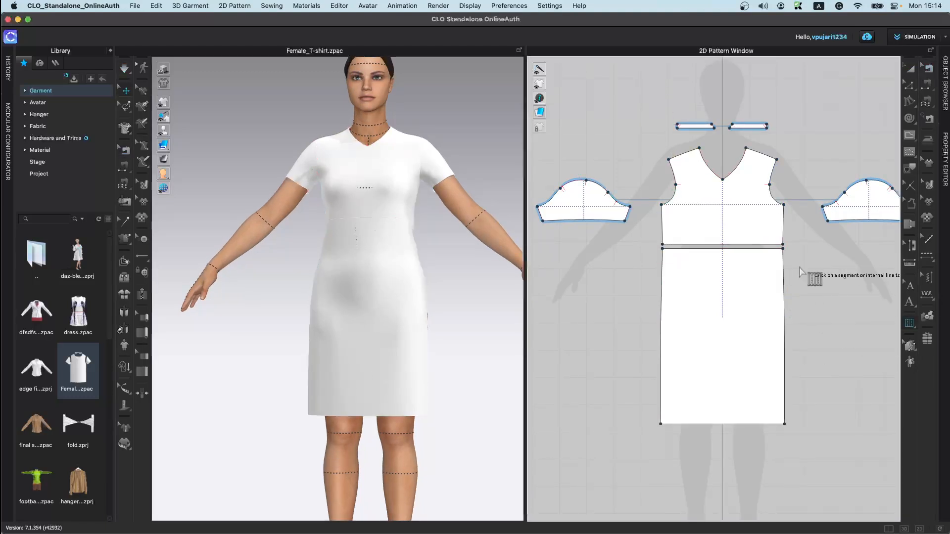
left_click(747, 249)
left_click(751, 423)
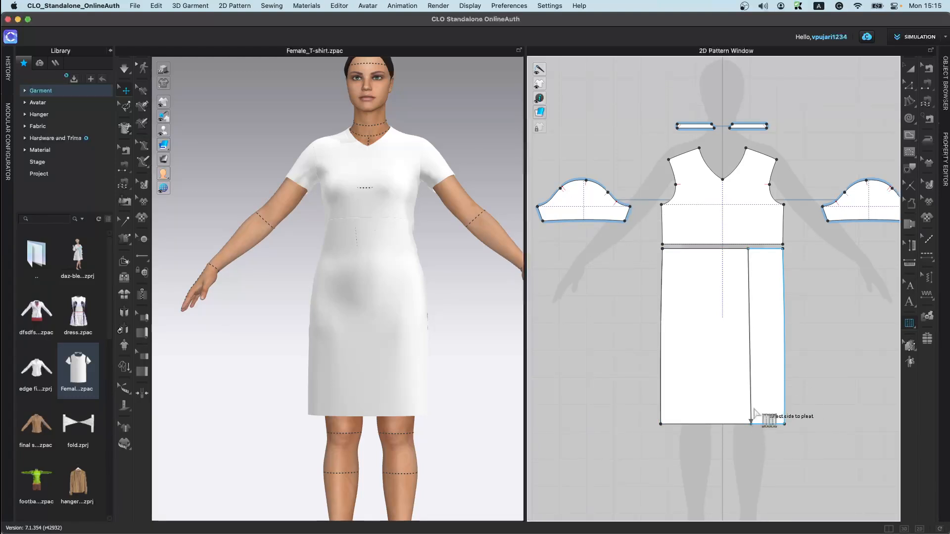
left_click(755, 355)
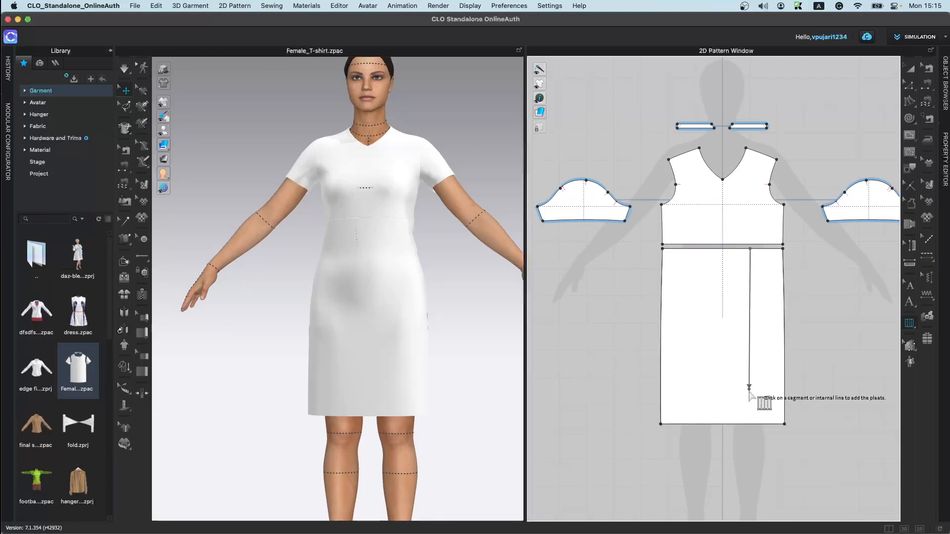
left_click(751, 421)
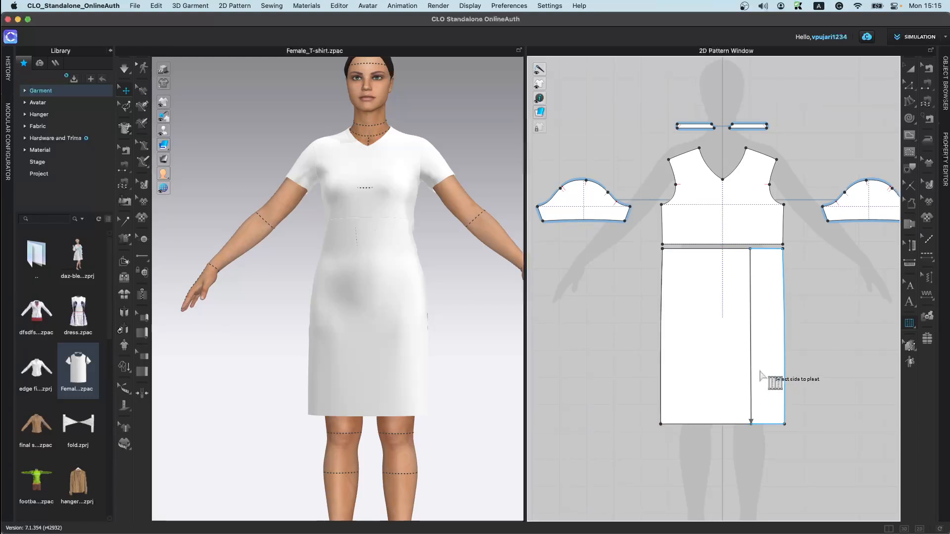
left_click(761, 376)
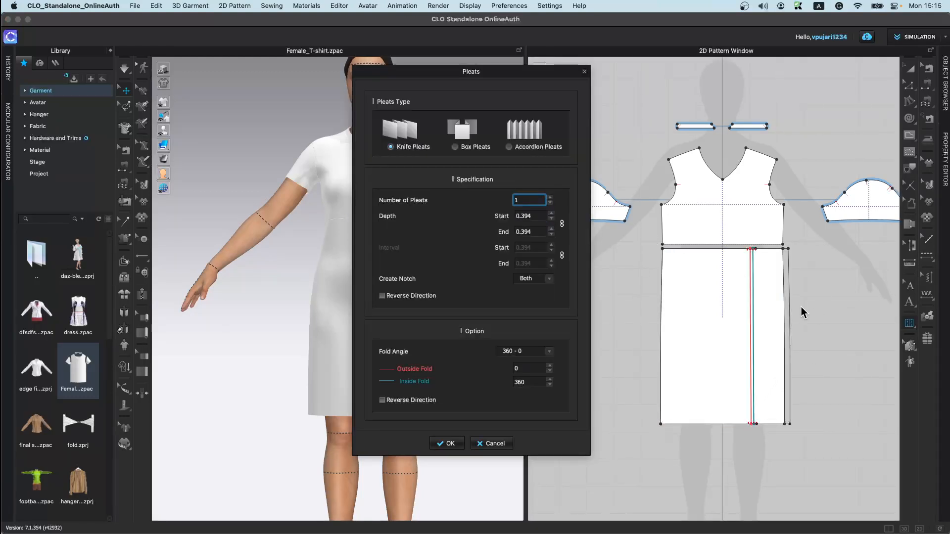
key("Escape")
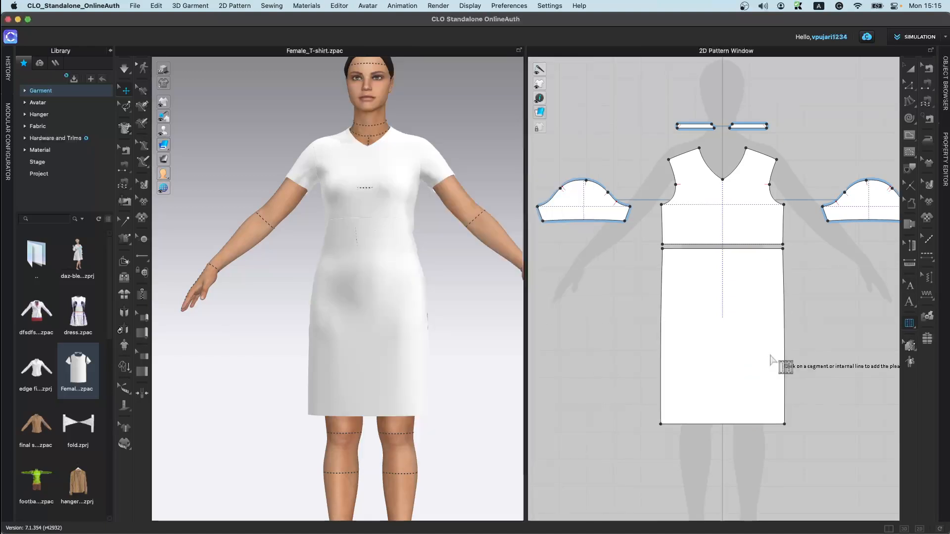
Step: Try to add 10 knife pleats with 0.7 depth along a line on the lower front piece
left_click(742, 249)
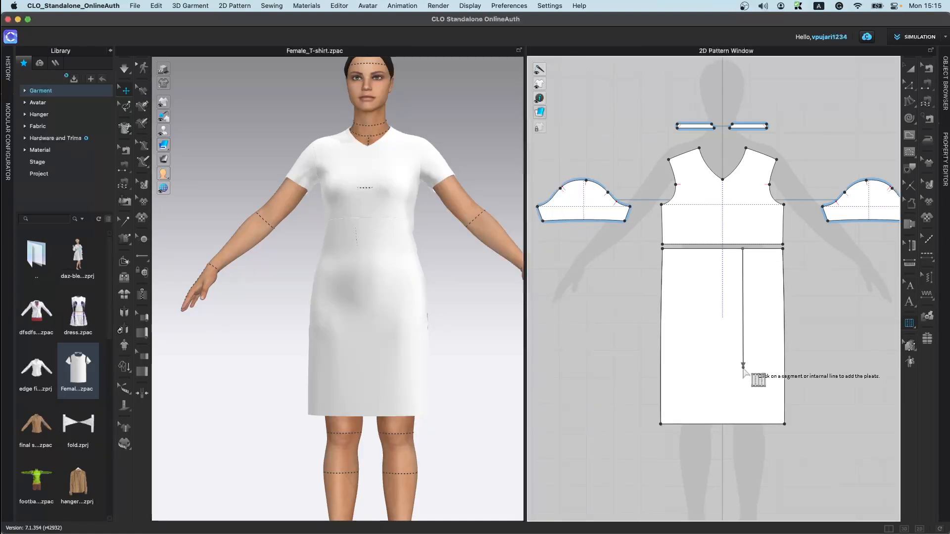
left_click(744, 424)
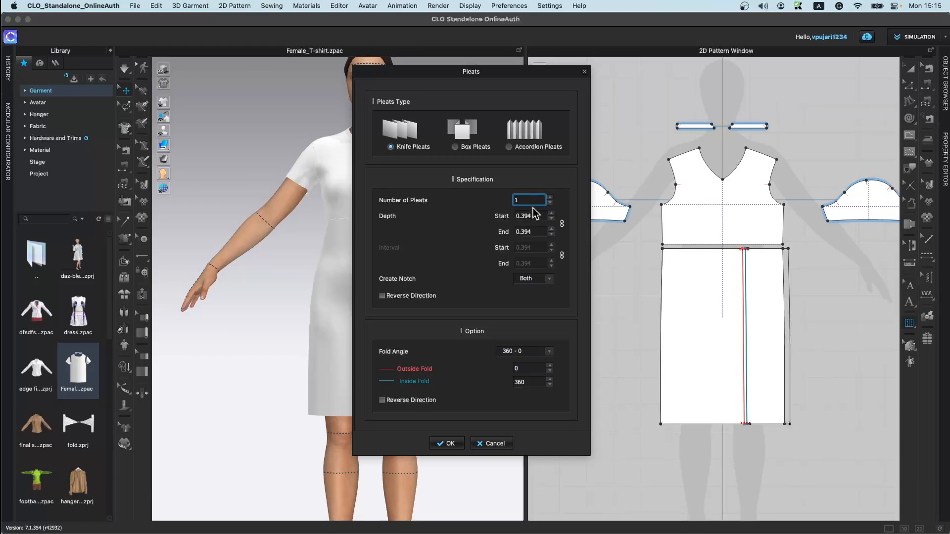
type("10")
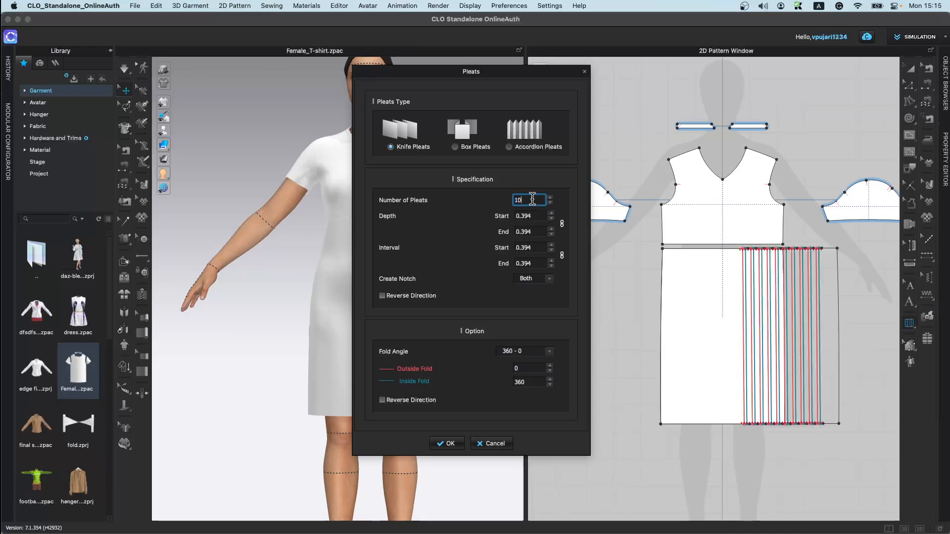
left_click(530, 216)
type("0.7")
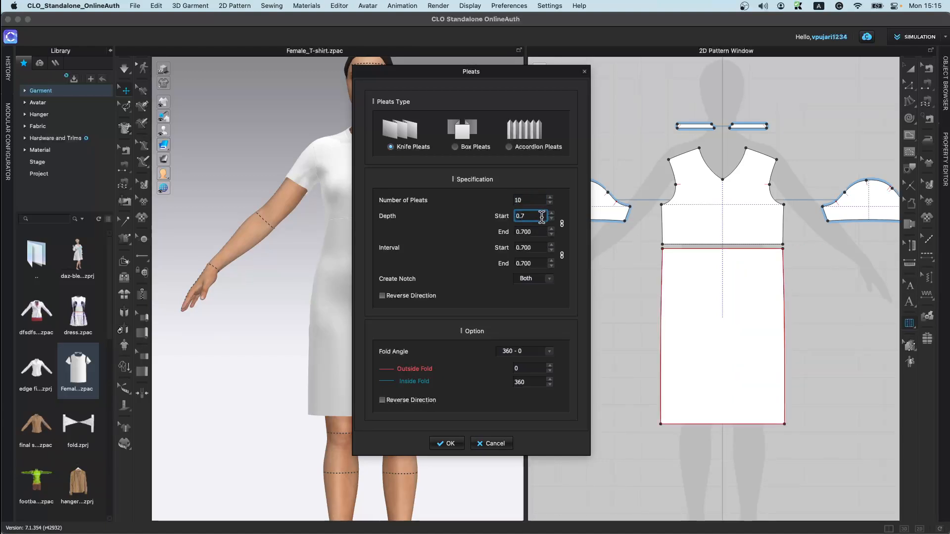
key("Return")
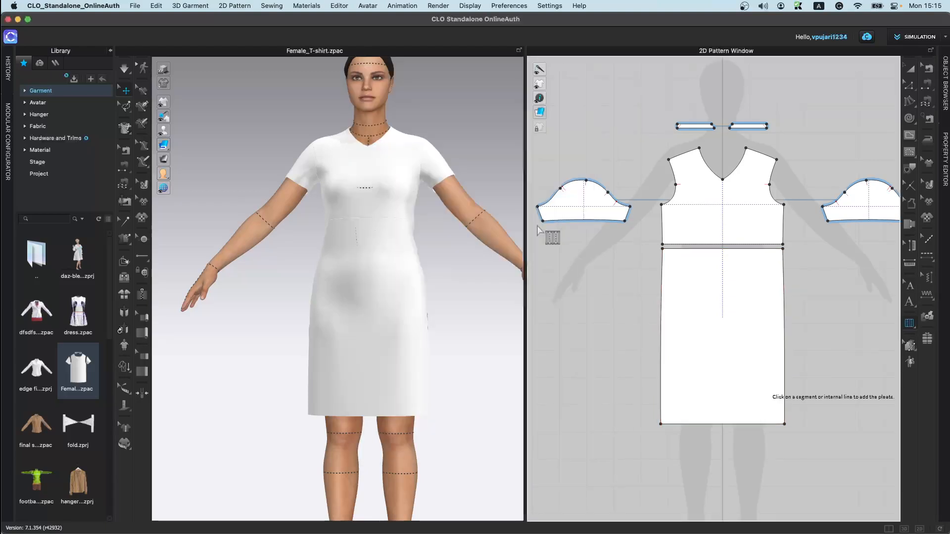
Step: Add 5 knife pleats with 0.5 depth along a vertical line on the lower front piece
left_click(733, 249)
left_click(736, 424)
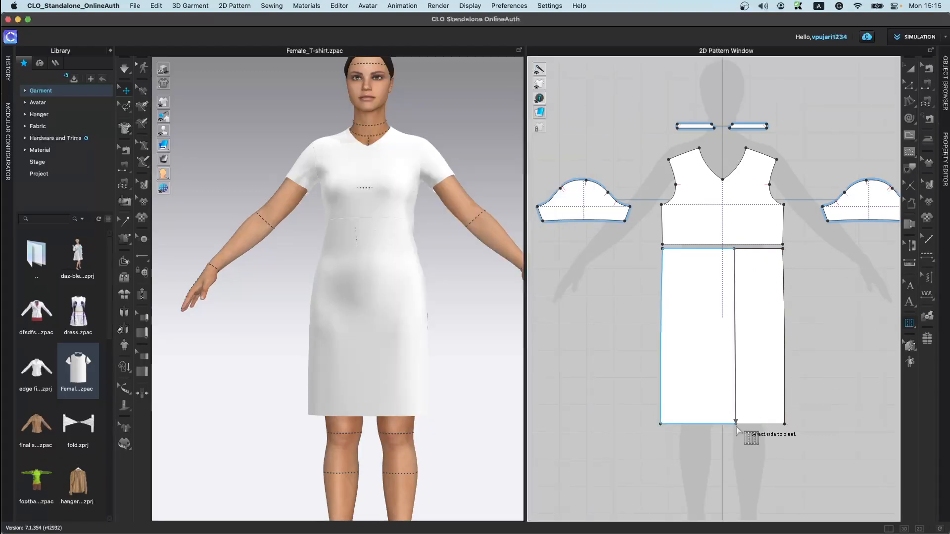
left_click(759, 378)
double_click(530, 200)
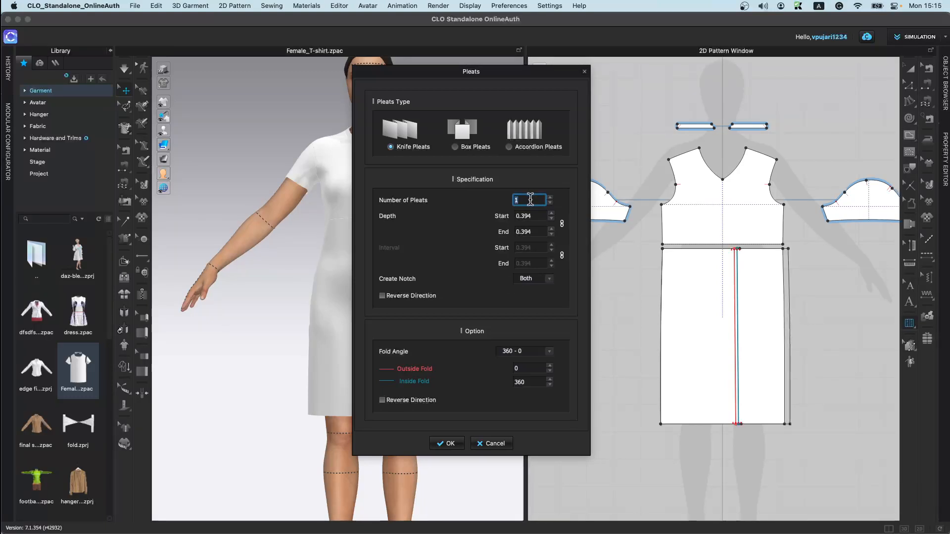
type("5")
double_click(539, 216)
type("0.")
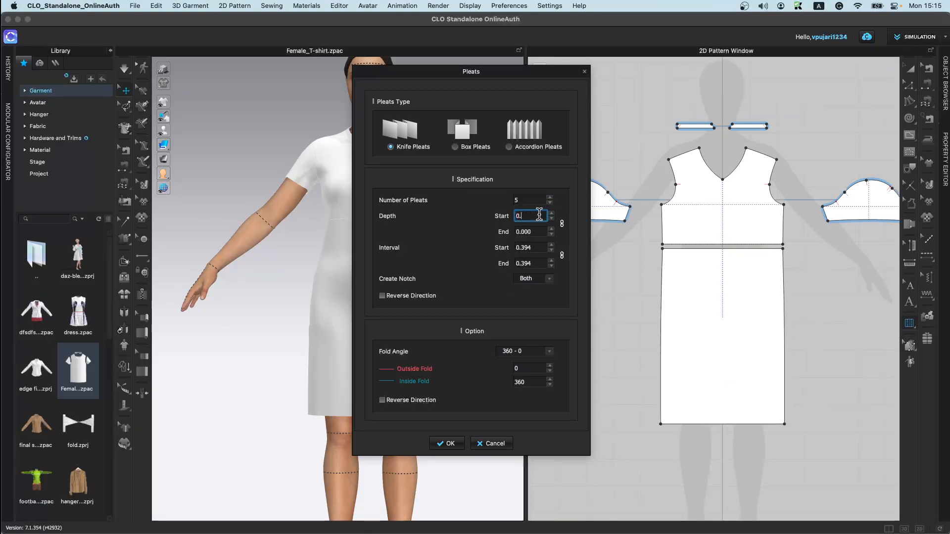
type("5")
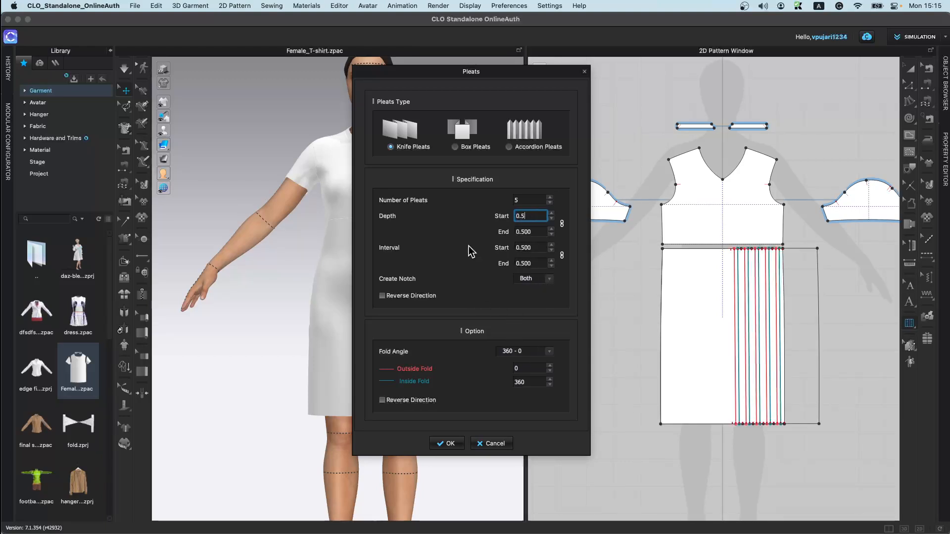
left_click(437, 438)
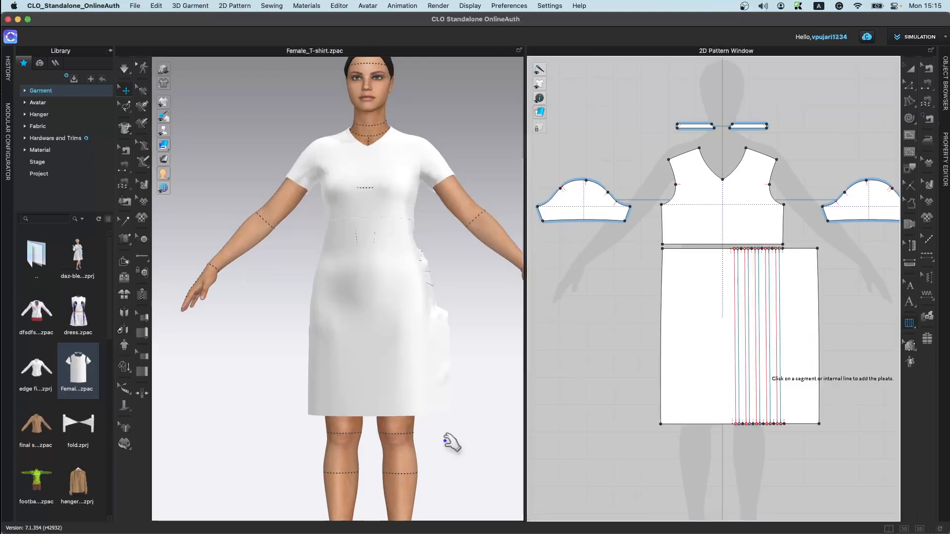
Step: Strengthen the pleated skirt pattern and run the simulation to drape the pleats
right_click(365, 303)
left_click(435, 168)
right_click_drag(390, 333, 410, 357)
right_click(346, 420)
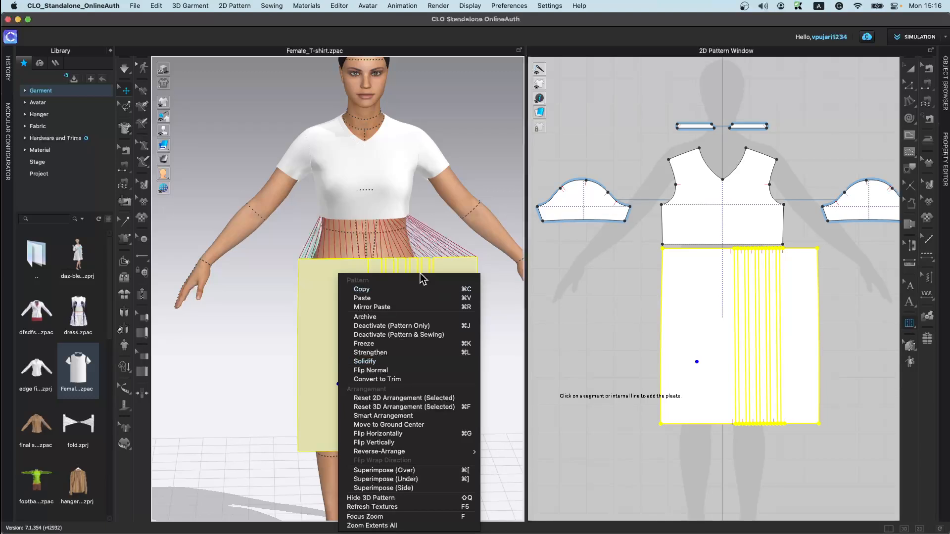
left_click(399, 353)
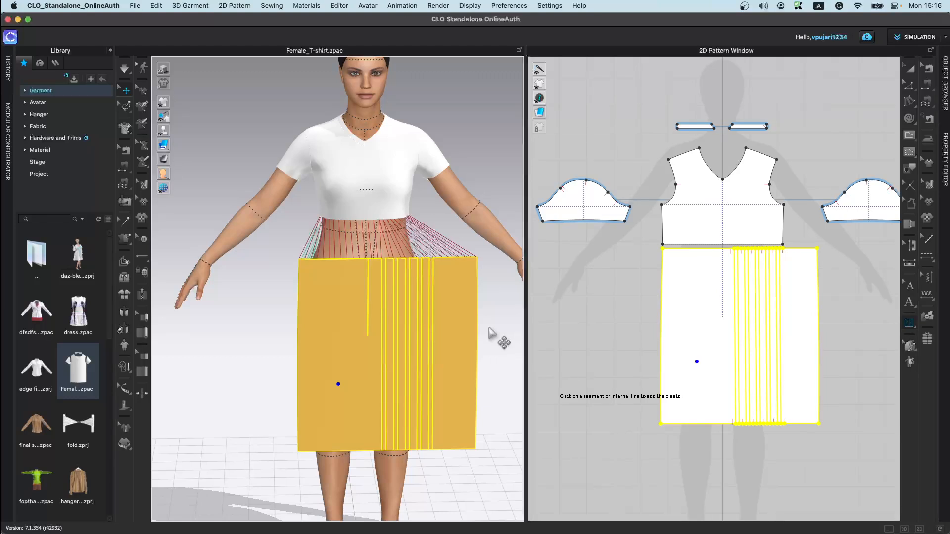
key("space")
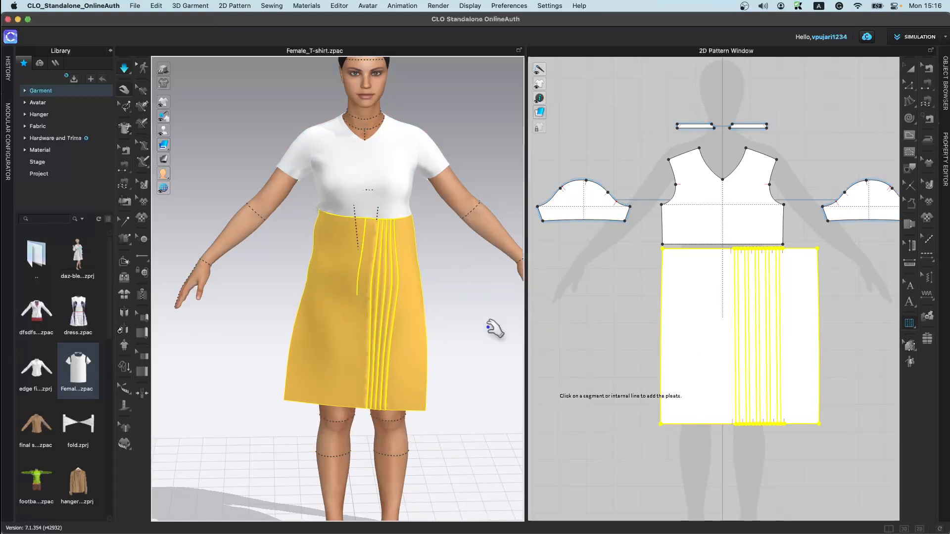
Step: Unstrengthen the skirt pattern and stop the simulation
right_click(345, 335)
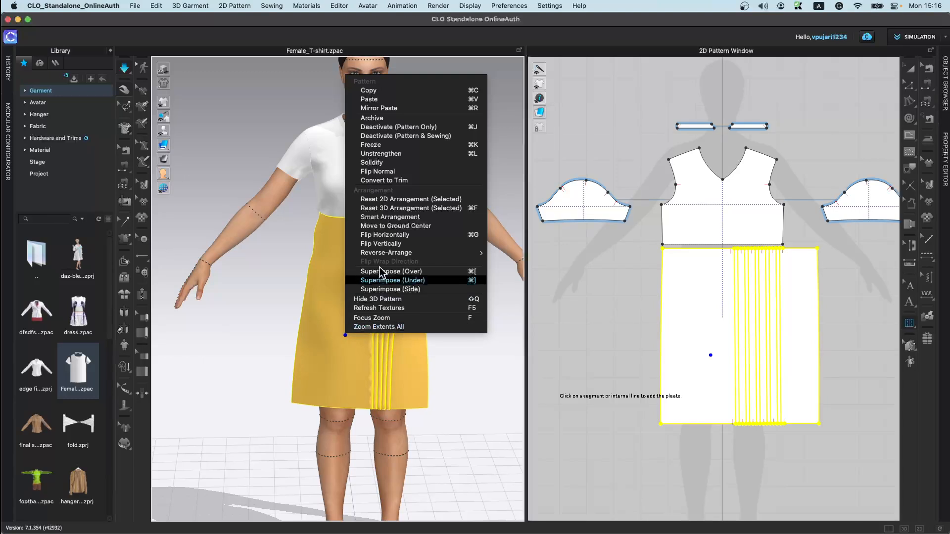
left_click(384, 153)
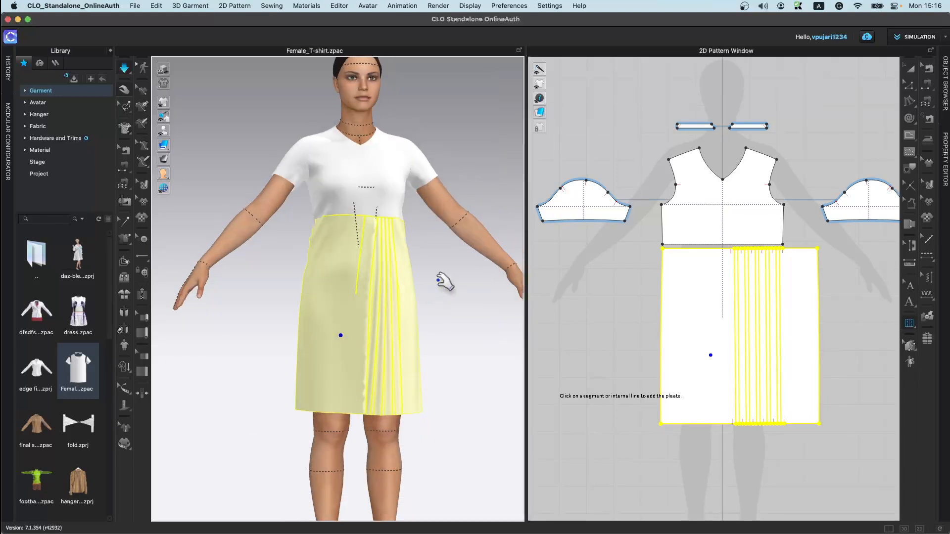
scroll(382, 201, "up", 5)
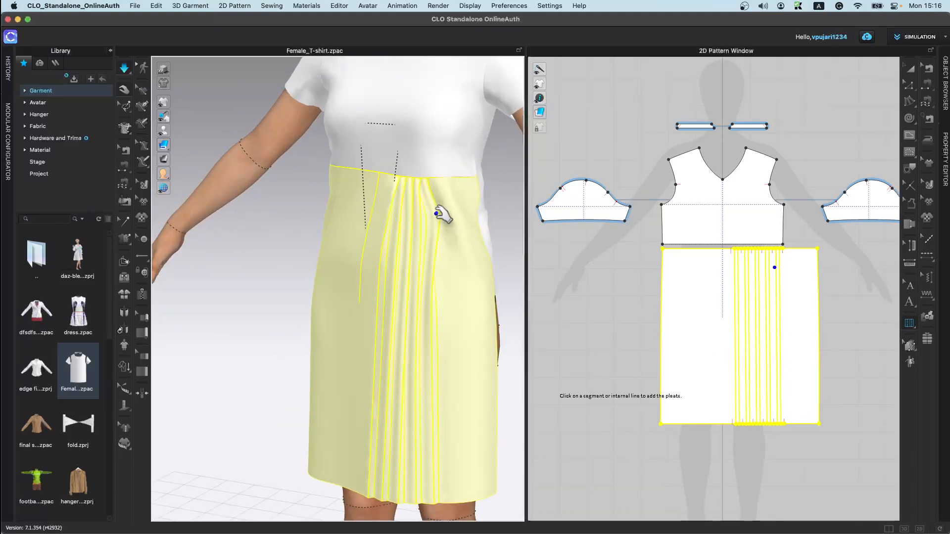
right_click_drag(424, 371, 435, 349)
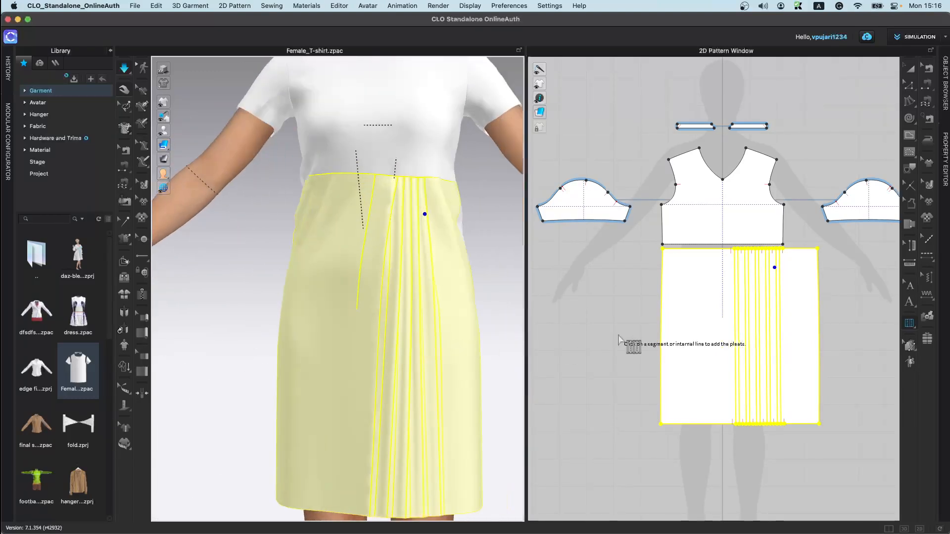
left_click(571, 357)
key("space")
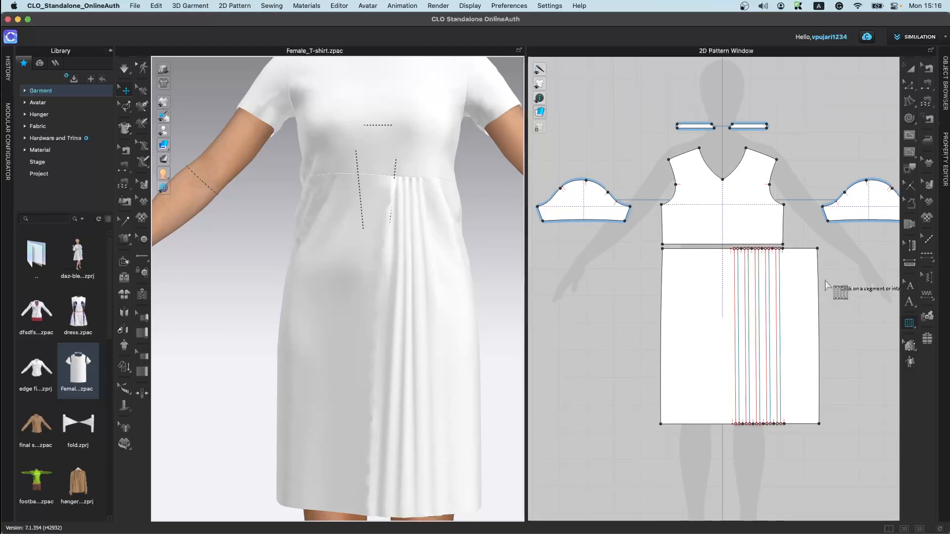
Step: Open the grading tool options
left_click(909, 345)
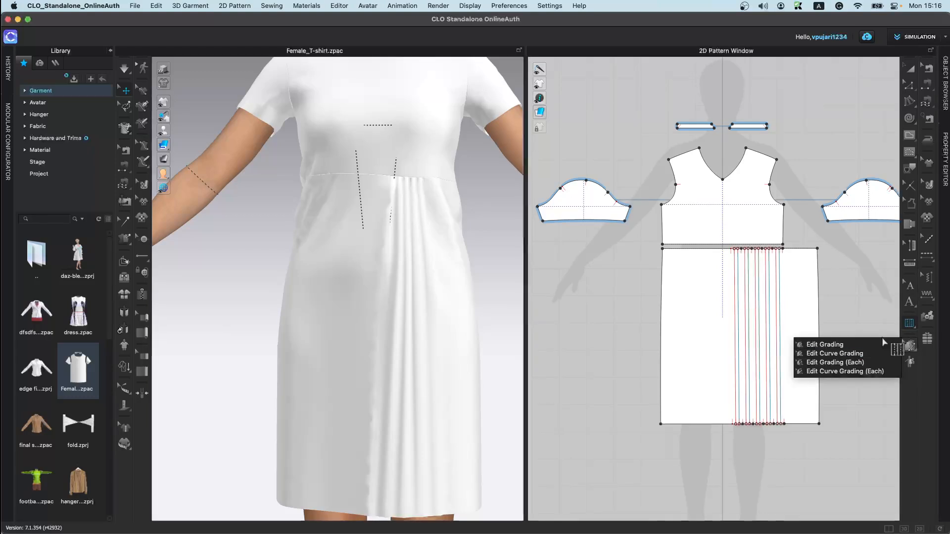
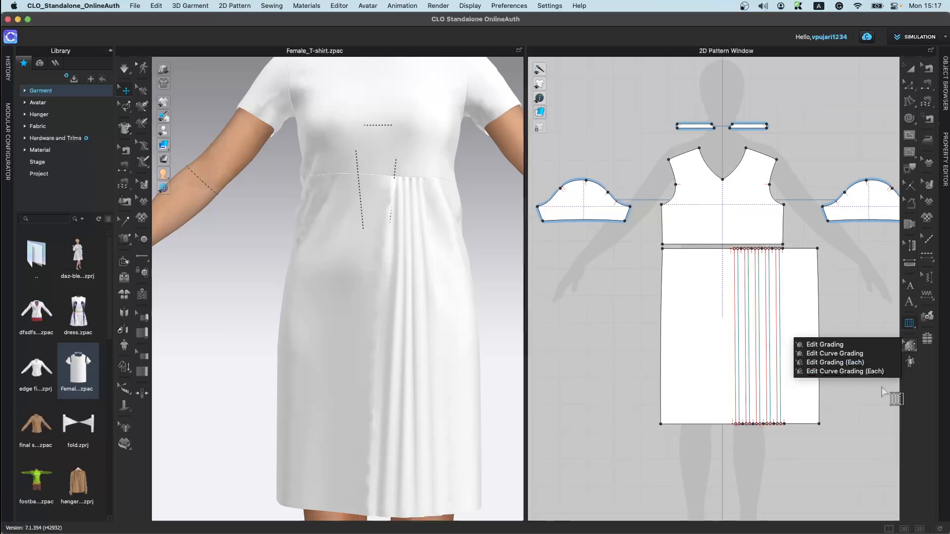
Step: Open the Auto Grading options and close the dialog without applying them
left_click(920, 376)
left_click(909, 361)
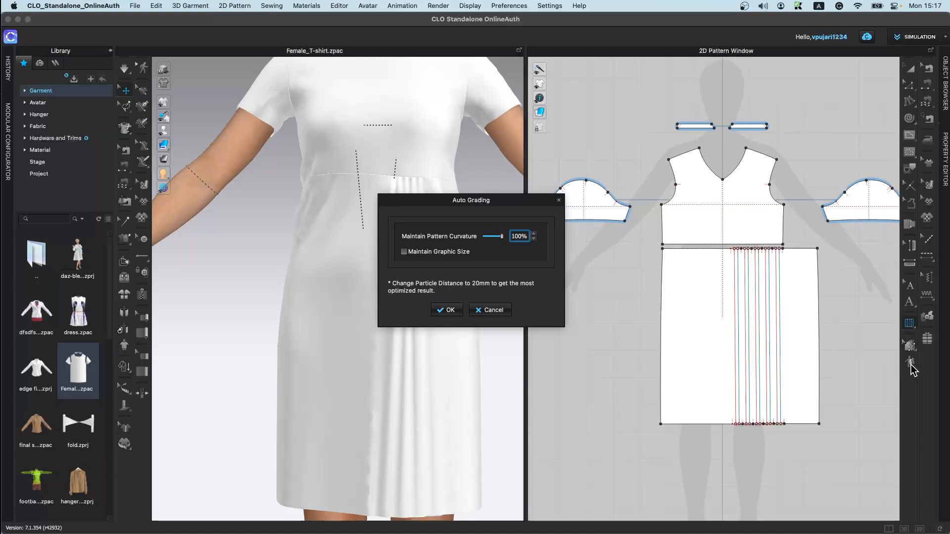
left_click(493, 310)
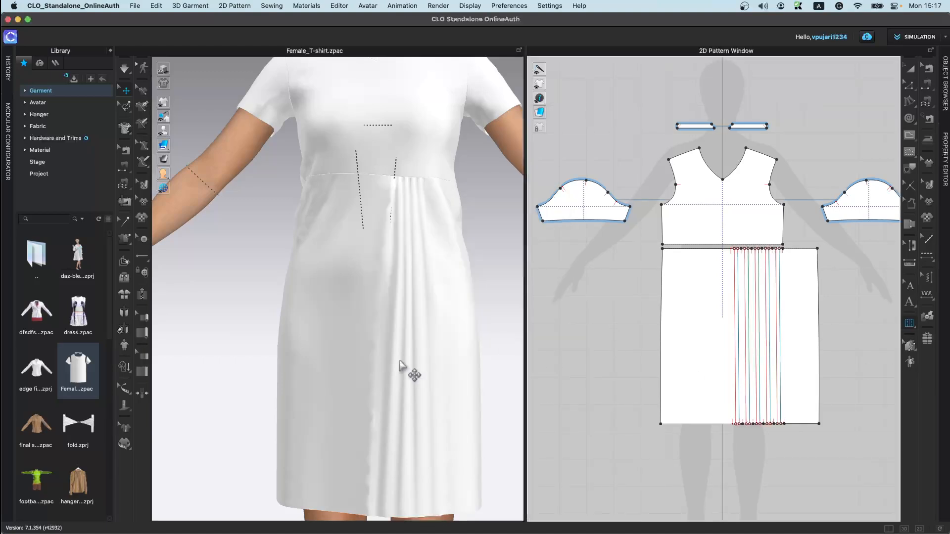
Step: Open the Female_T-shirt garment without saving the current file, keeping the current avatar's size and pose
scroll(409, 371, "down", 5)
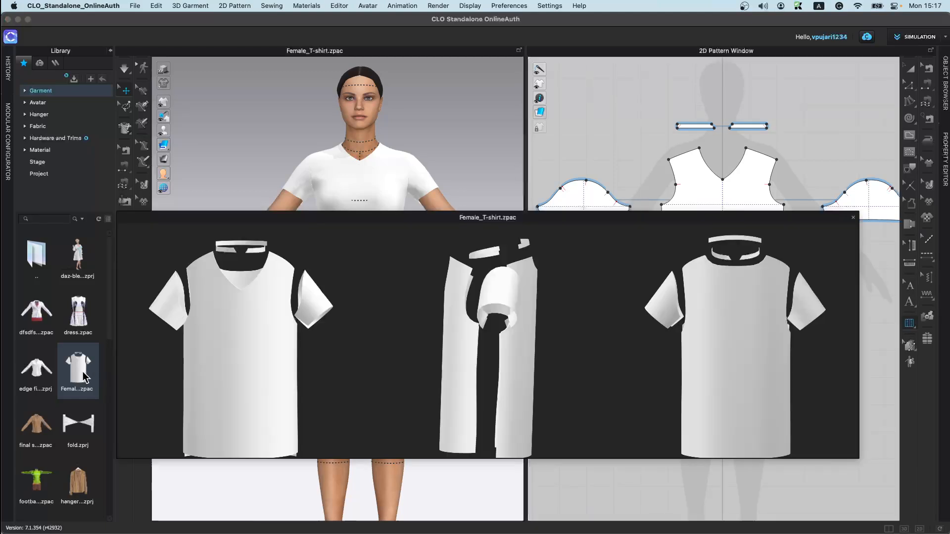
mouse_move(84, 377)
double_click(84, 377)
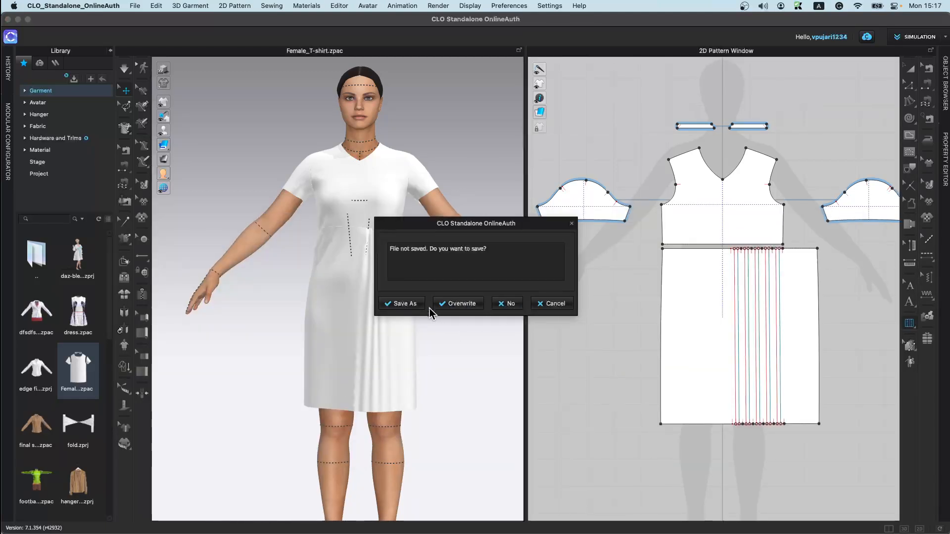
left_click(498, 307)
left_click(456, 299)
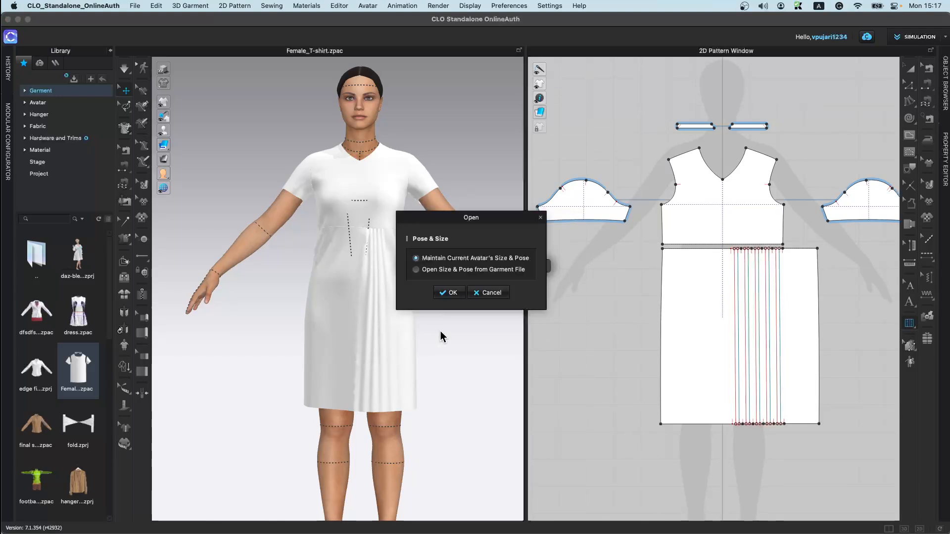
left_click(449, 292)
right_click_drag(440, 294, 415, 285)
Step: Open the Avatar Editor and set the avatar's bust circumference to 40 in
left_click(368, 6)
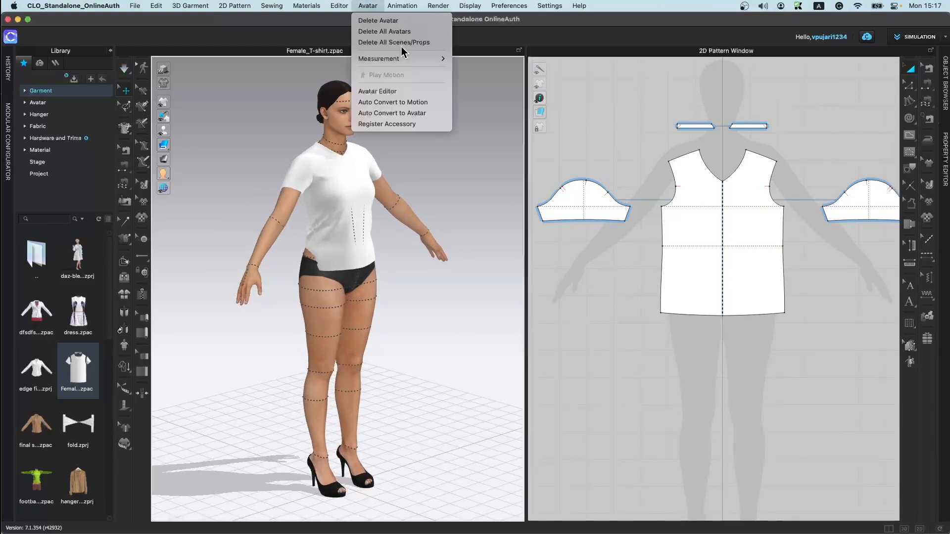
left_click(485, 144)
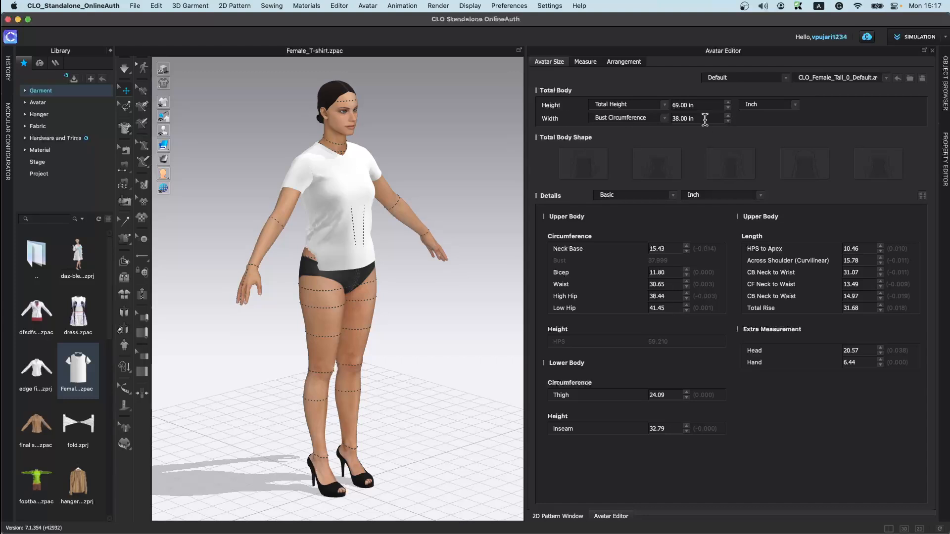
left_click(696, 117)
type("40")
key("Return")
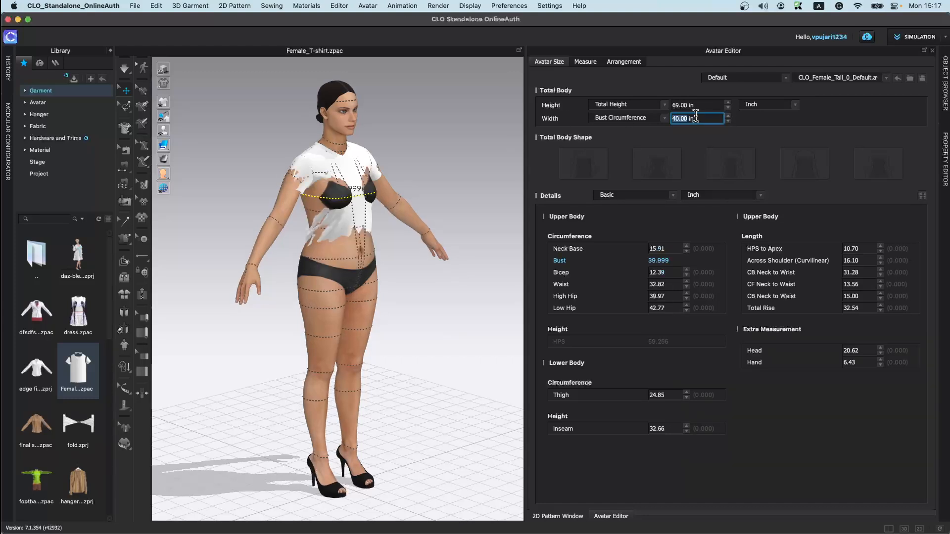
right_click_drag(388, 272, 349, 305)
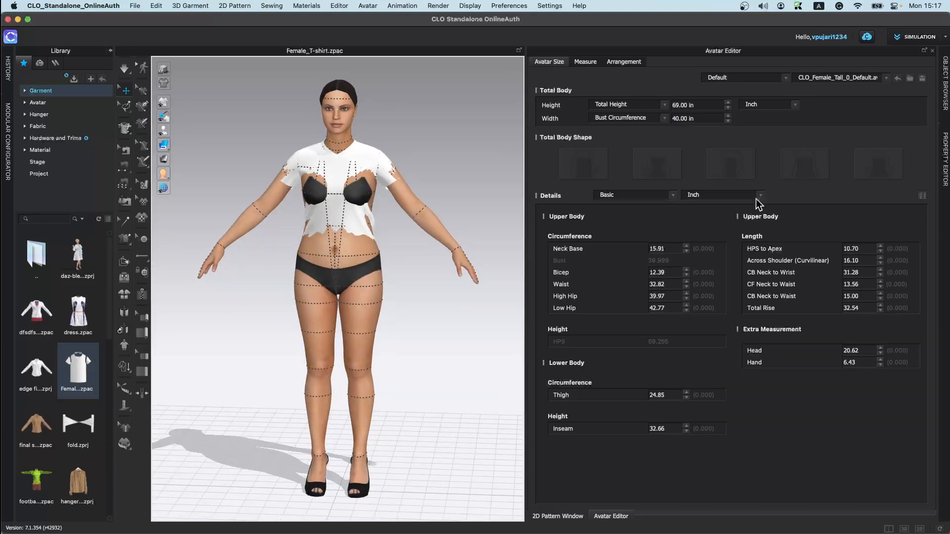
Step: Auto-grade the T-shirt patterns to the resized avatar with pattern curvature kept at 100%
left_click(932, 51)
right_click_drag(351, 229, 421, 258)
scroll(615, 264, "down", 5)
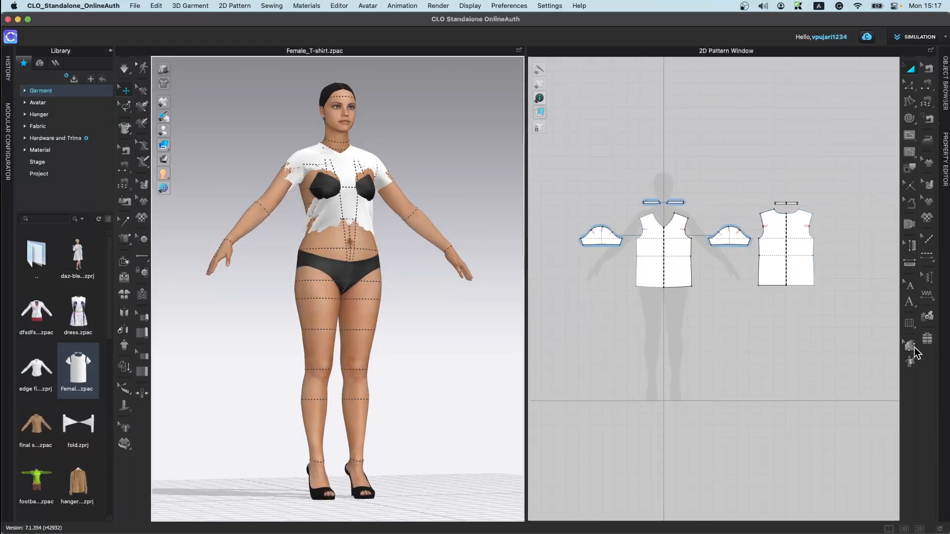
left_click(913, 366)
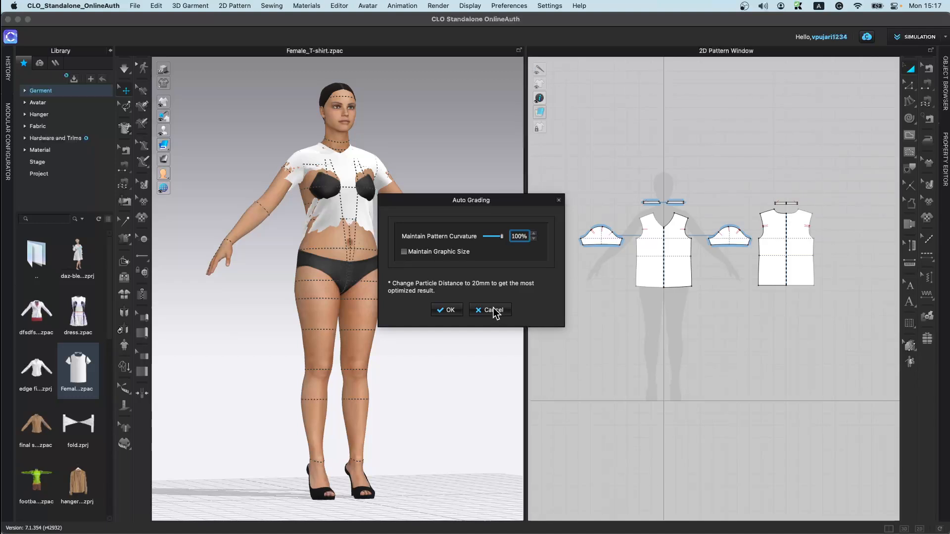
left_click(449, 310)
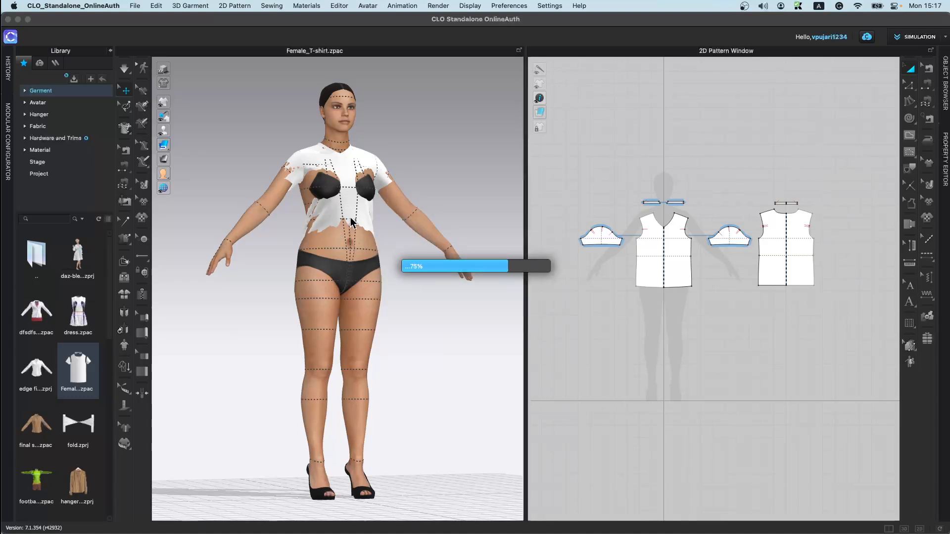
Step: Examine the graded T-shirt fit on the avatar and the resulting pattern pieces
right_click_drag(409, 303, 446, 287)
left_click(368, 263)
scroll(717, 269, "up", 4)
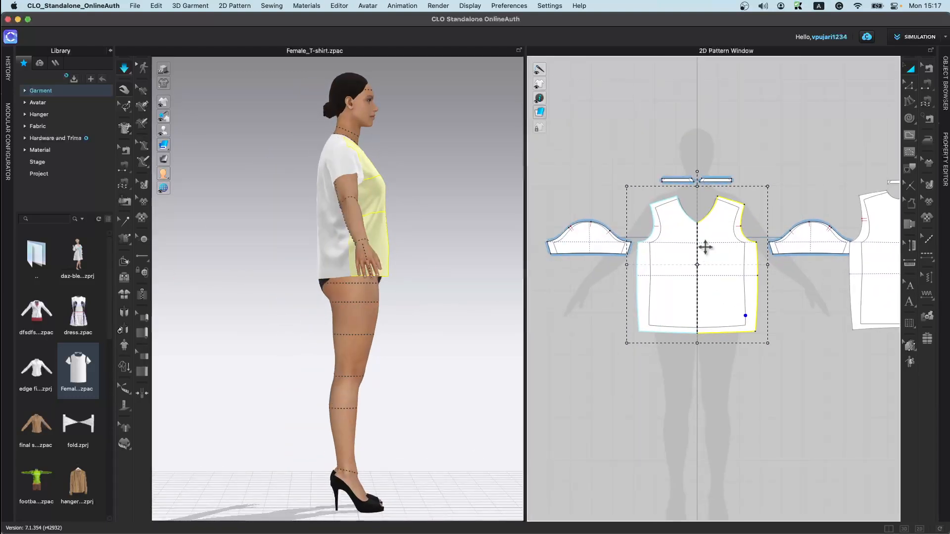
scroll(811, 329, "down", 3)
middle_click_drag(863, 320, 753, 339)
scroll(758, 346, "up", 5)
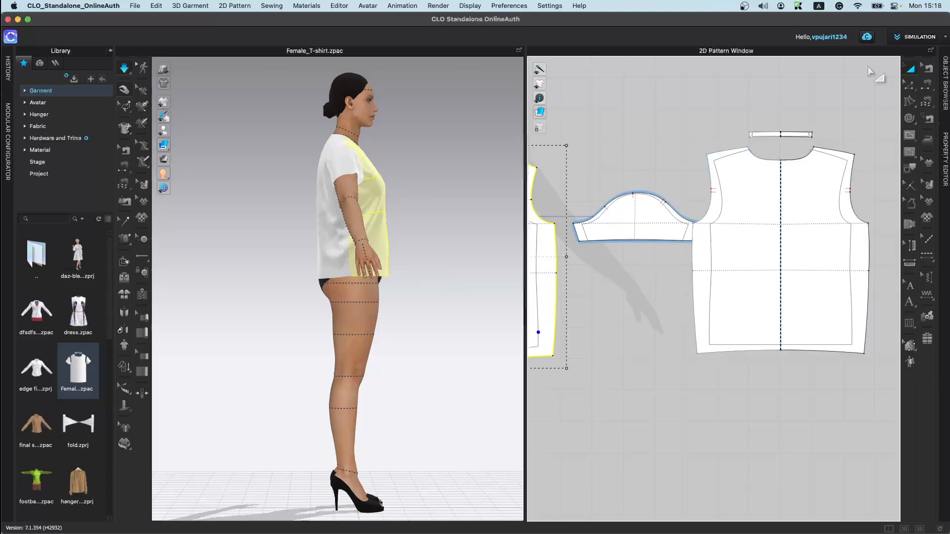
Step: Turn on Check Sewing Length to highlight mismatched seam lengths across the T-shirt patterns
left_click(930, 72)
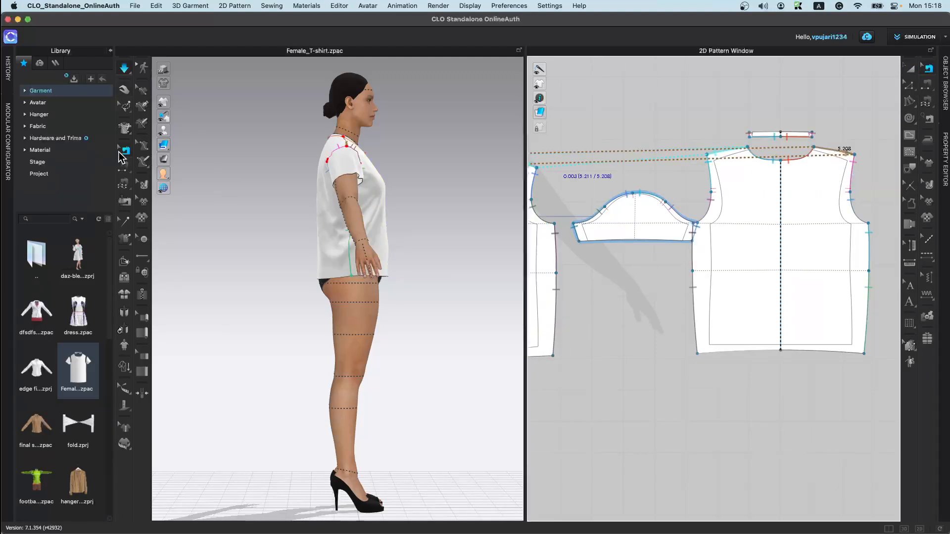
left_click(928, 85)
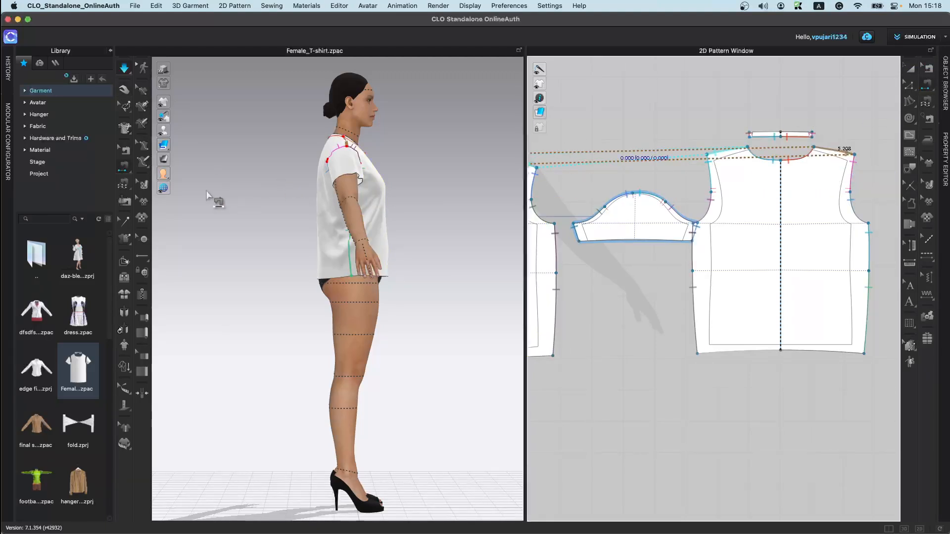
left_click(929, 102)
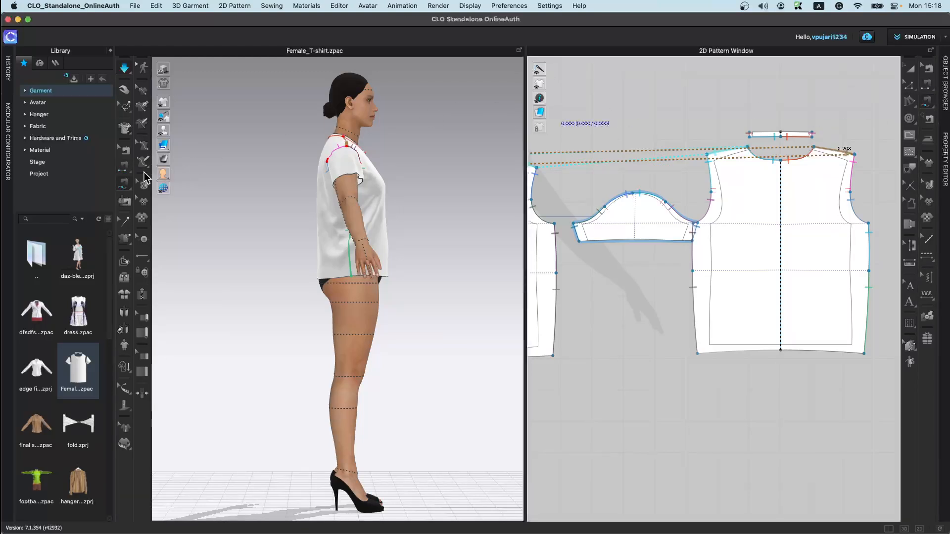
left_click(125, 186)
left_click(930, 123)
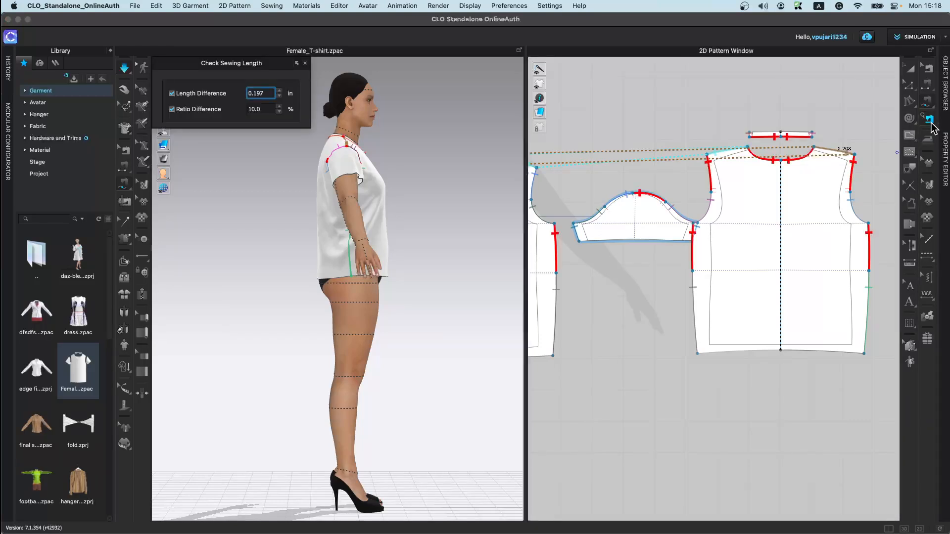
right_click_drag(609, 275, 756, 331)
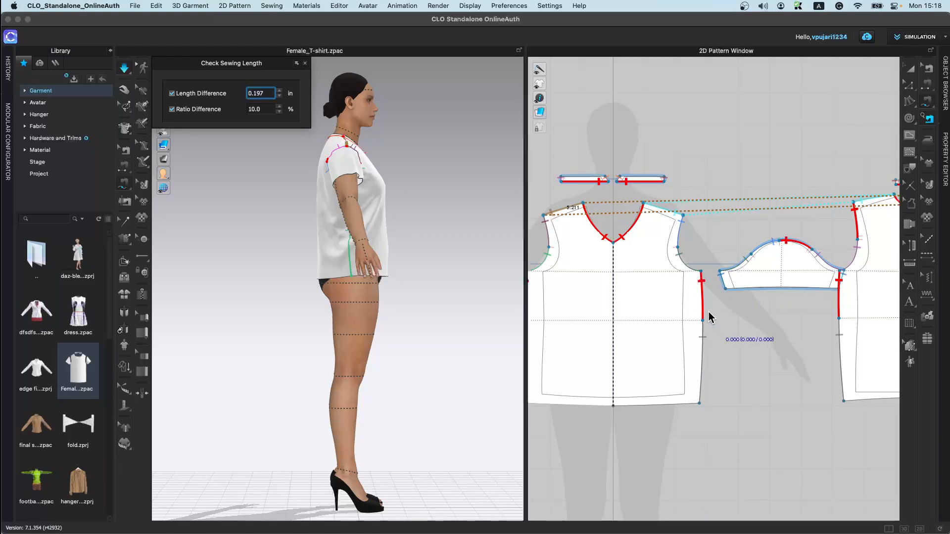
scroll(630, 231, "up", 2)
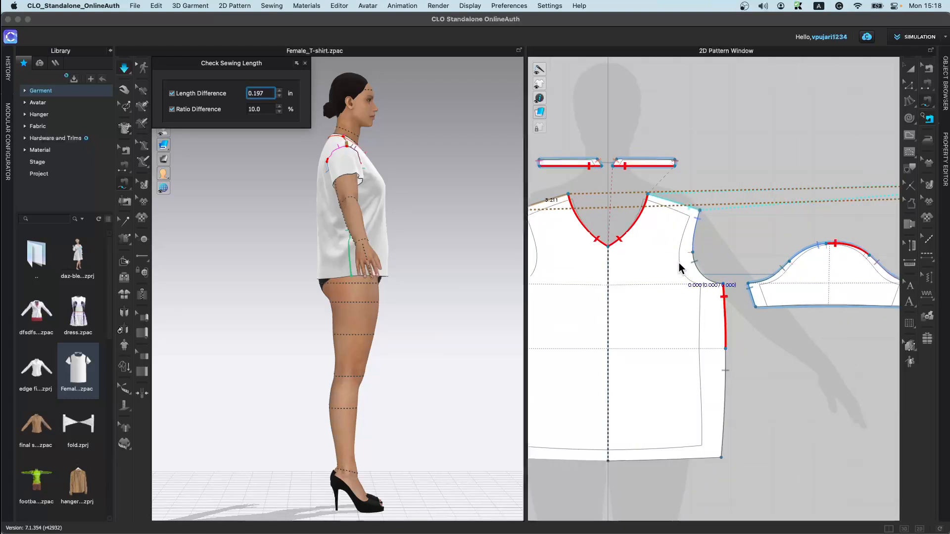
scroll(749, 364, "down", 4)
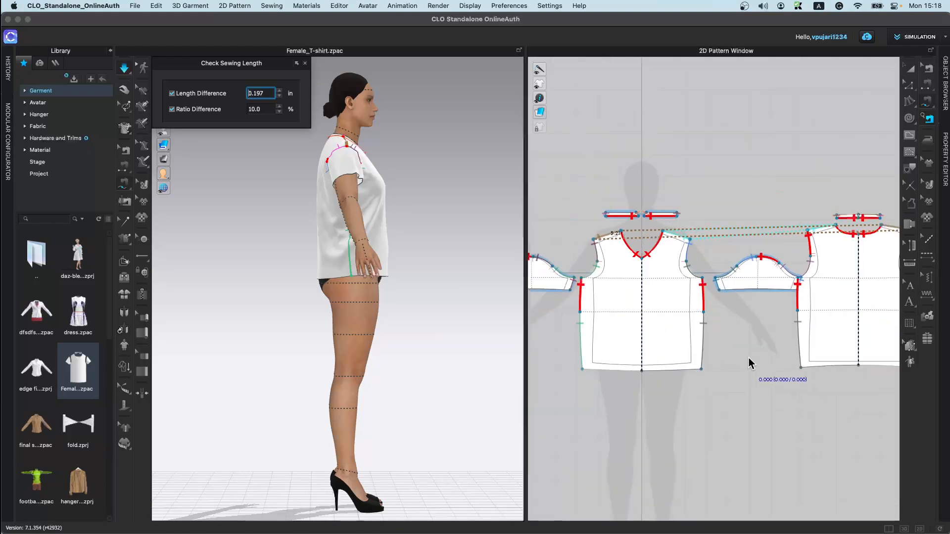
Step: Draw two small rectangle patterns below the T-shirt pieces with the Rectangle tool
left_click(910, 138)
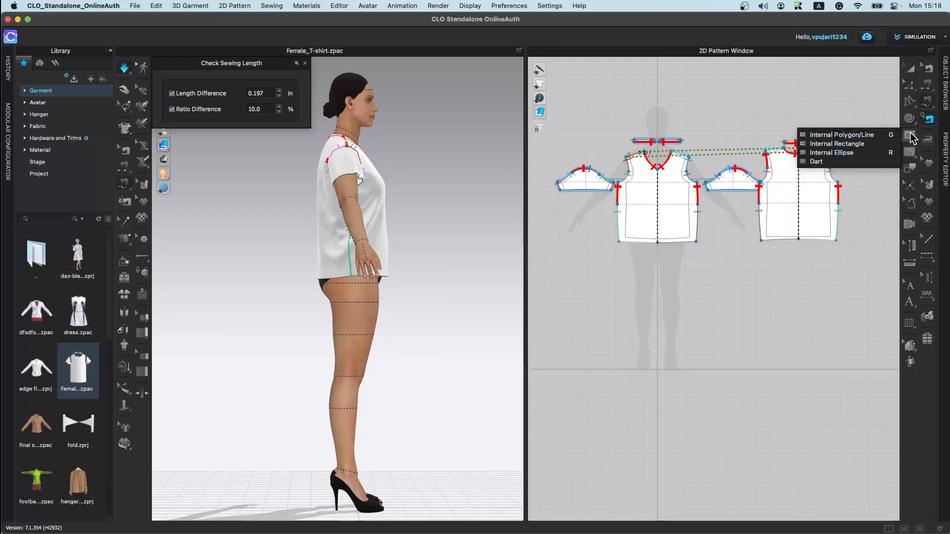
left_click(871, 136)
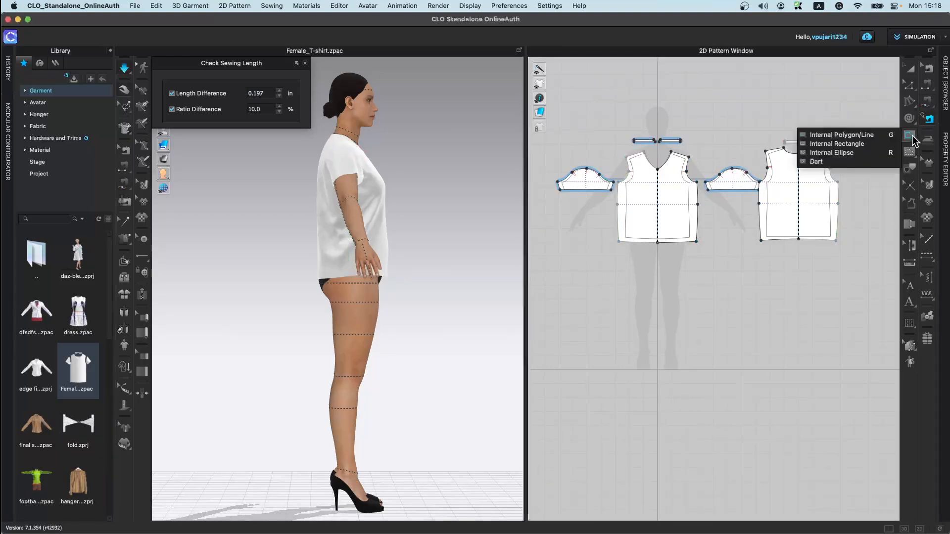
mouse_move(912, 119)
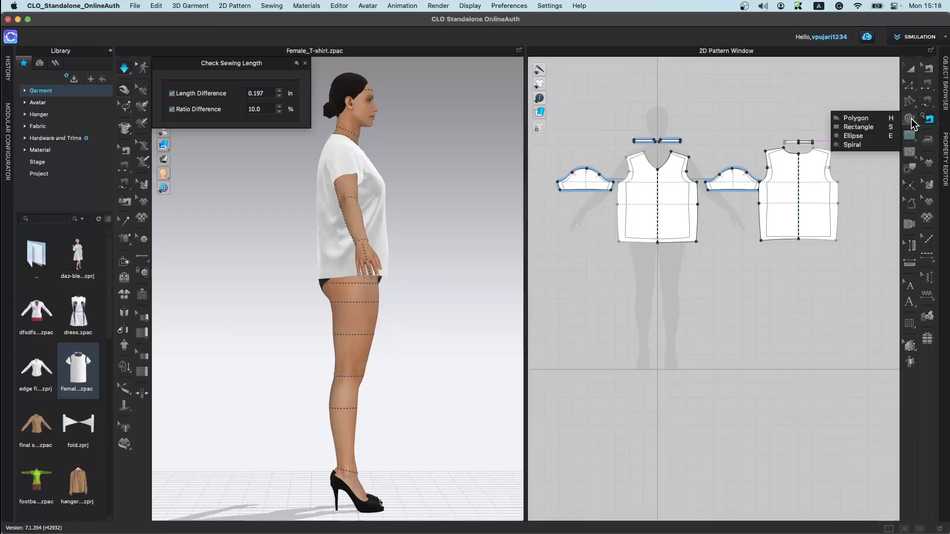
left_click(866, 127)
left_click_drag(628, 274, 672, 317)
left_click_drag(720, 273, 764, 295)
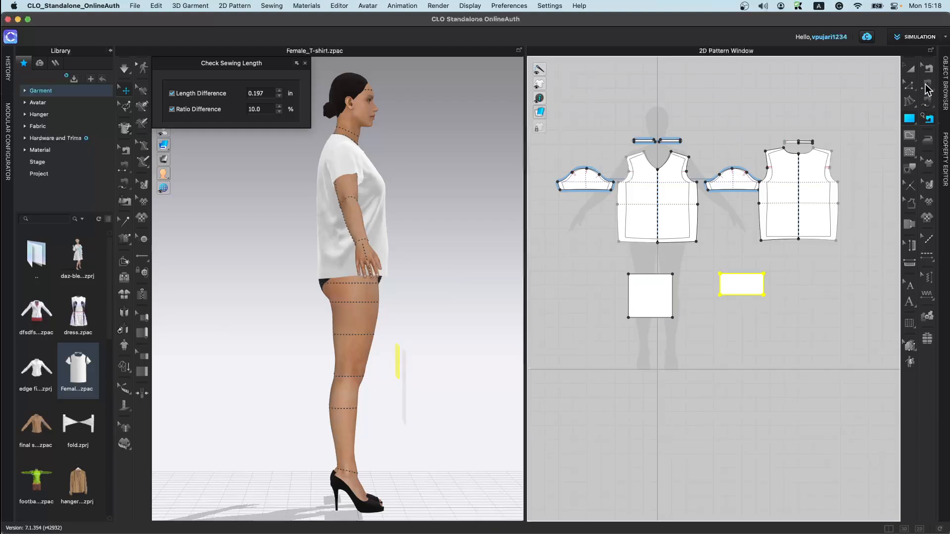
Step: Sew the first rectangle's right edge to the second rectangle's bottom edge with Segment Sewing
left_click(926, 86)
left_click(672, 295)
left_click(720, 280)
left_click(747, 296)
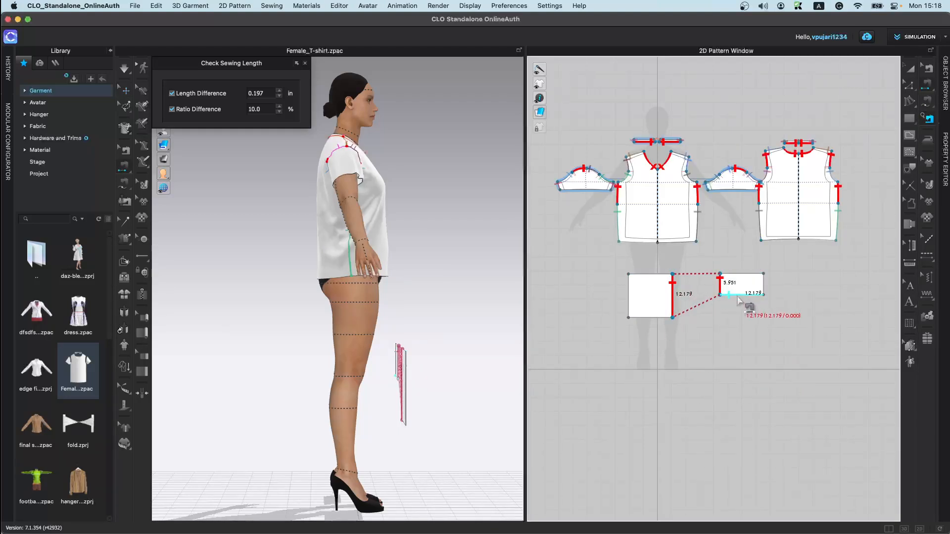
Step: Stretch the second rectangle taller into a square shape
left_click(911, 69)
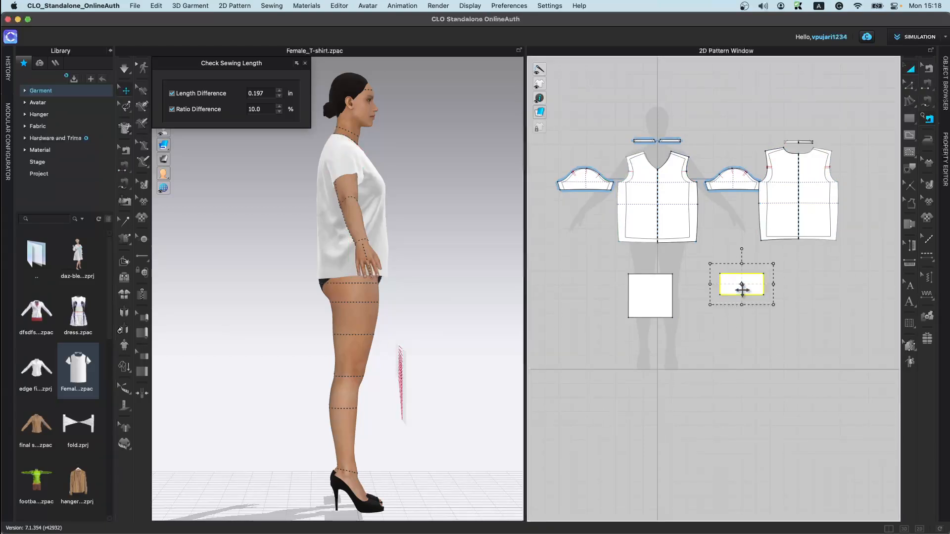
left_click(742, 290)
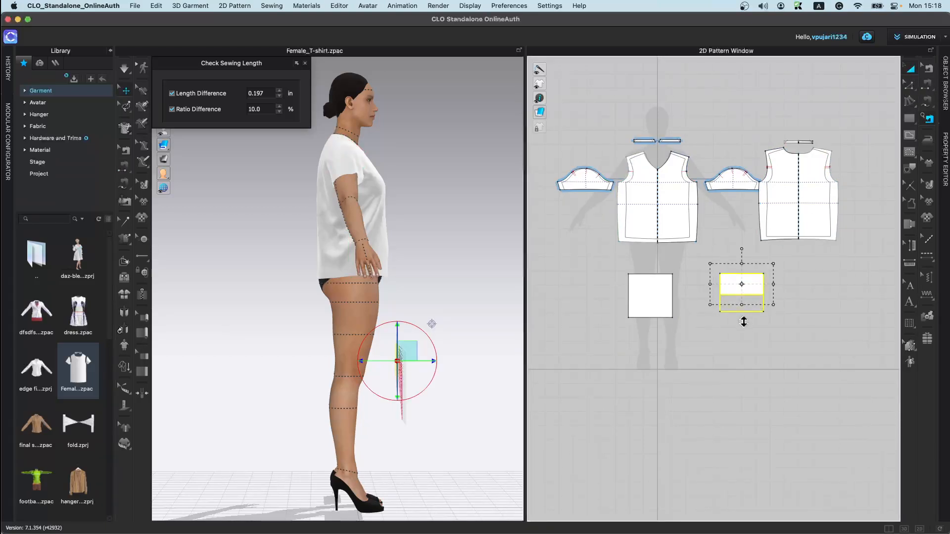
left_click_drag(743, 325, 747, 339)
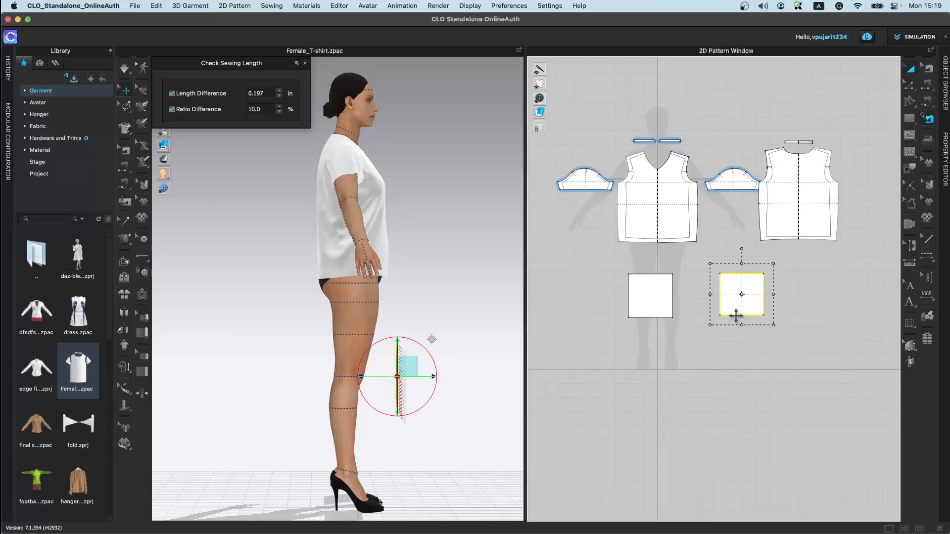
Step: Duplicate the first square pattern and place the copy to its right
left_click(660, 296)
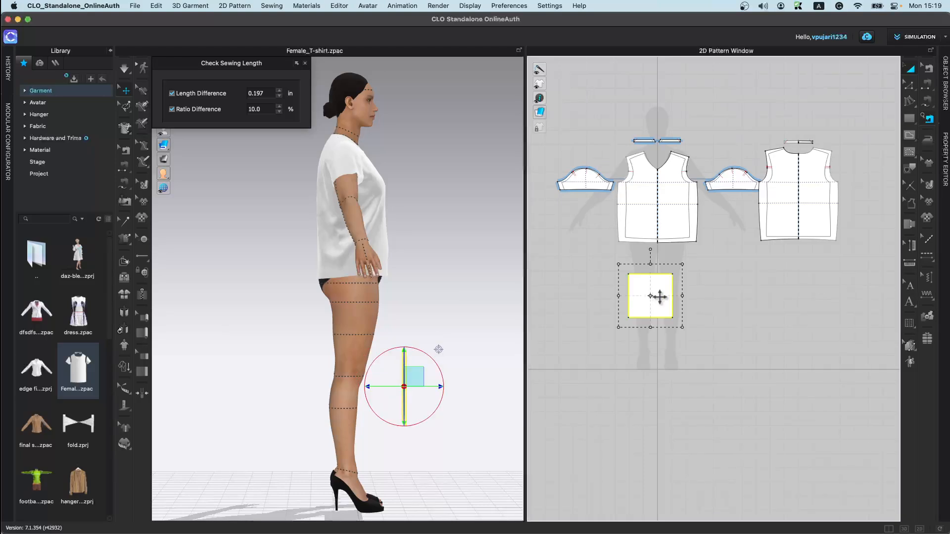
left_click_drag(660, 296, 743, 296, "ctrl")
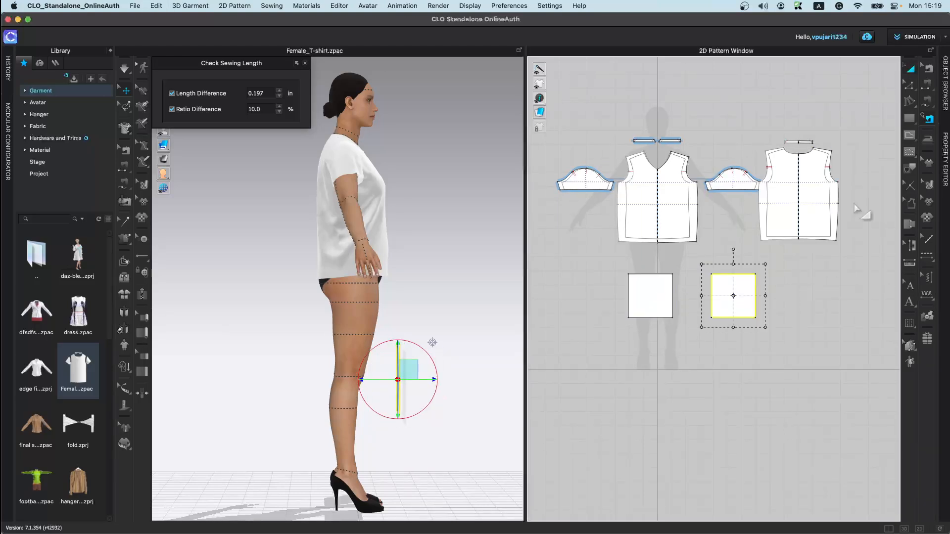
Step: Sew the first square's right edge to the second square's left edge with Segment Sewing
left_click(928, 88)
left_click(673, 295)
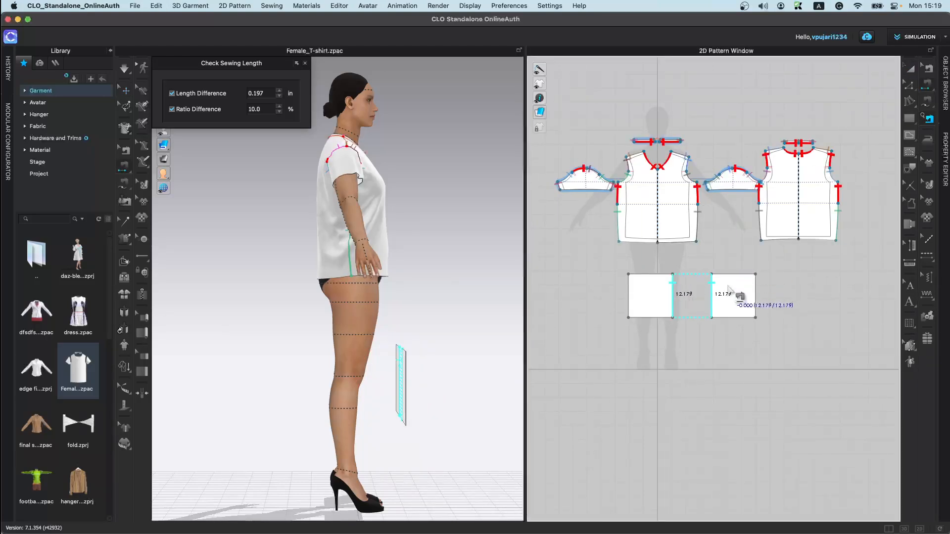
left_click(717, 288)
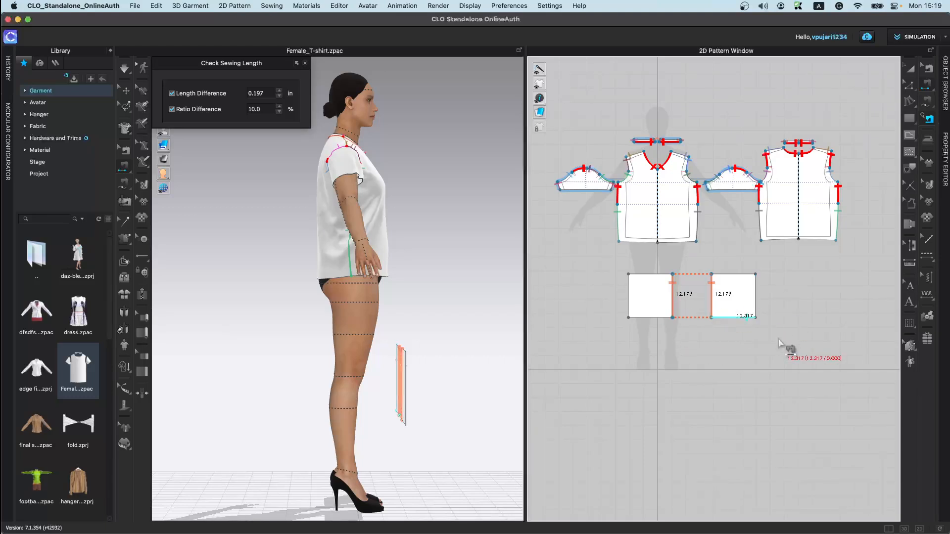
left_click(909, 88)
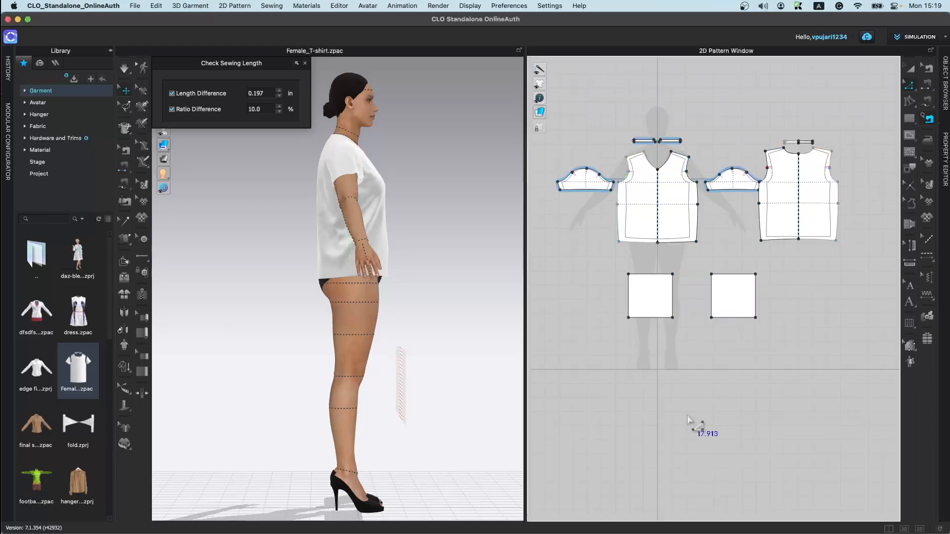
Step: Shorten the second square slightly by moving its bottom edge up, and check the sewing lengths
left_click(733, 316)
left_click_drag(733, 313, 734, 307)
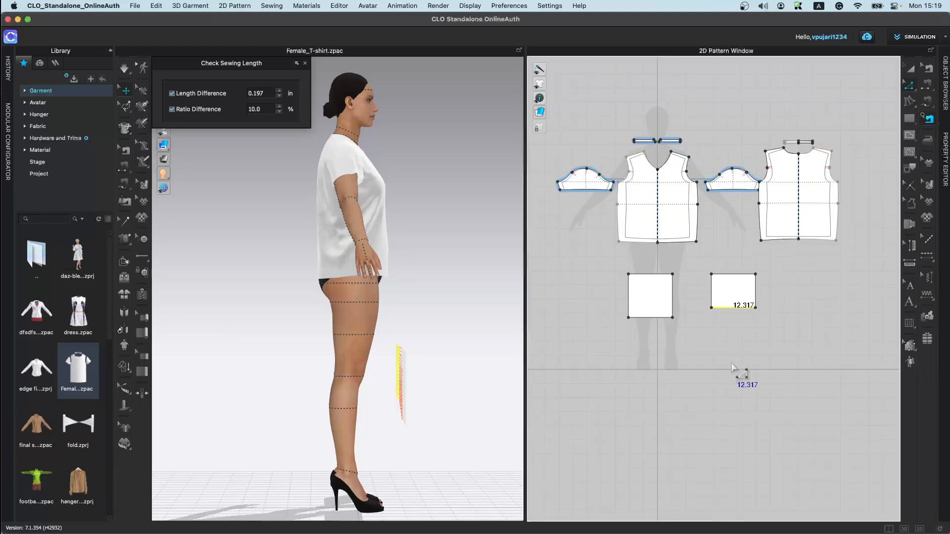
left_click(929, 121)
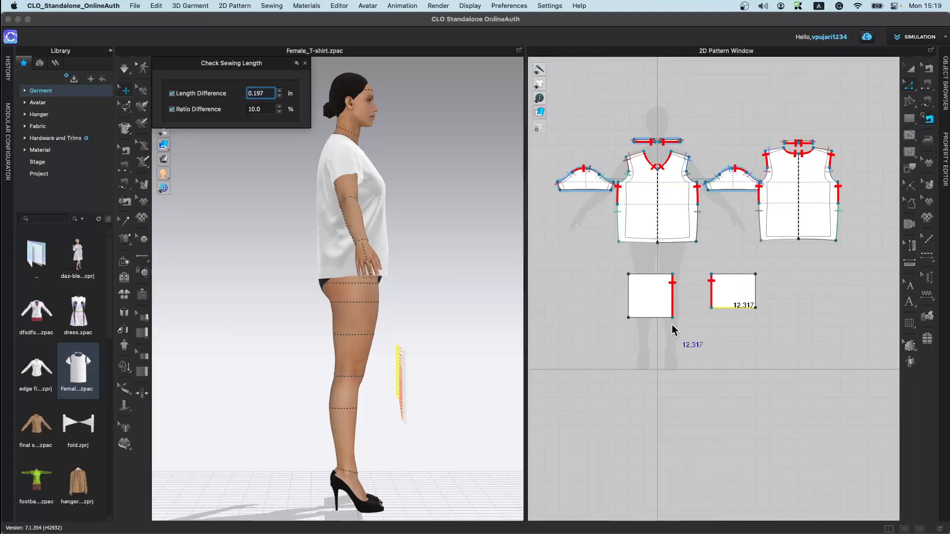
Step: Select both test squares and delete them
left_click(911, 70)
left_click_drag(610, 250, 797, 379)
key("Delete")
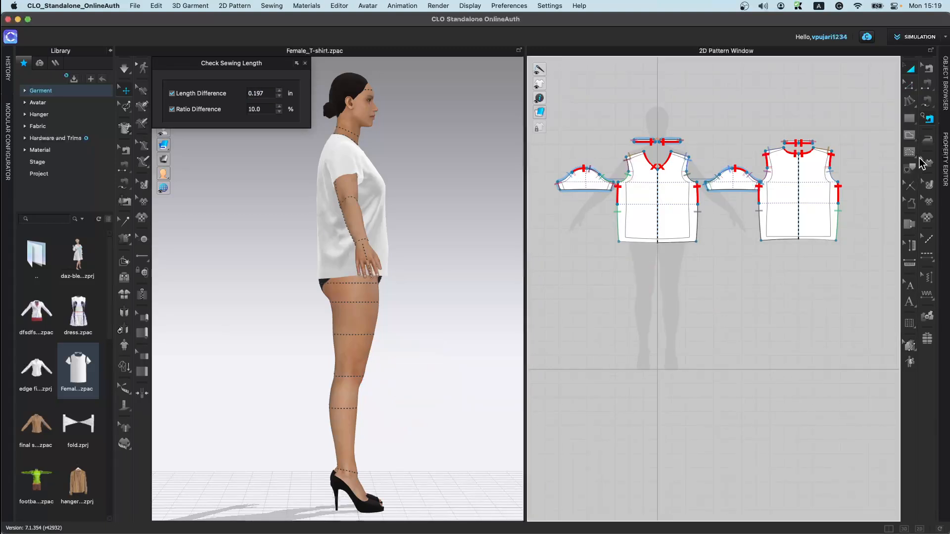
Step: Activate the Steam Brush with Shrinkage set to -2 % and close the Check Sewing Length window
left_click(928, 142)
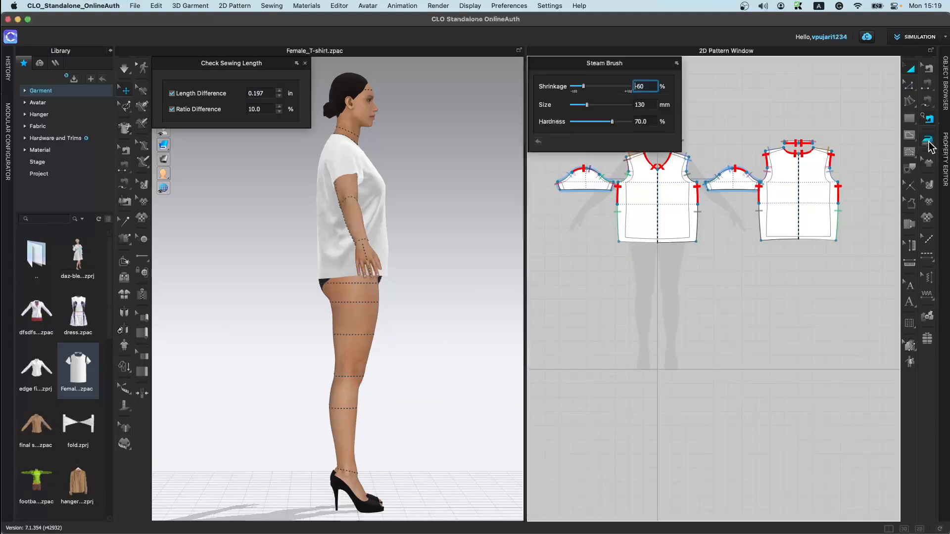
left_click(588, 94)
left_click_drag(587, 90, 599, 87)
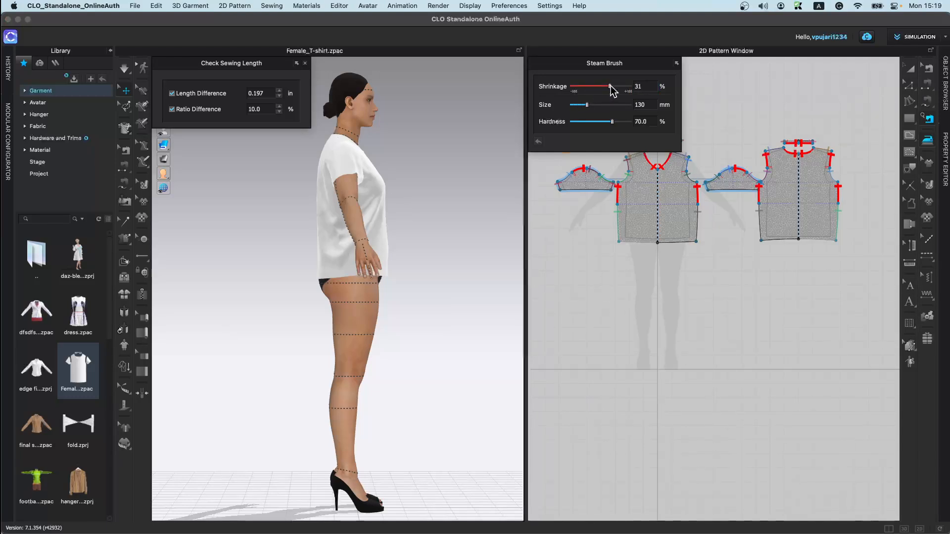
left_click_drag(613, 91, 600, 89)
left_click(305, 63)
Step: Steam the sleeve cap with the Steam Brush at -2 % shrinkage
scroll(693, 213, "up", 5)
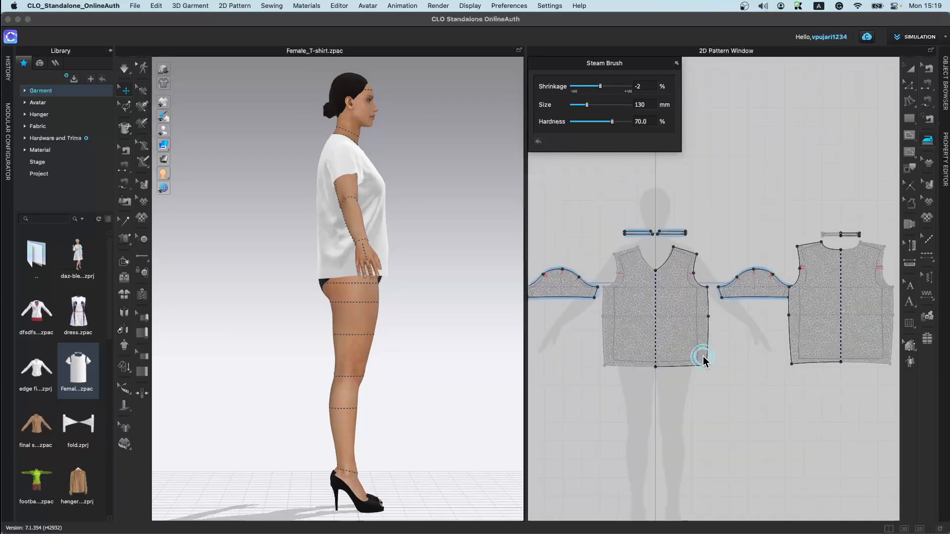
right_click_drag(311, 197, 266, 230)
left_click(127, 69)
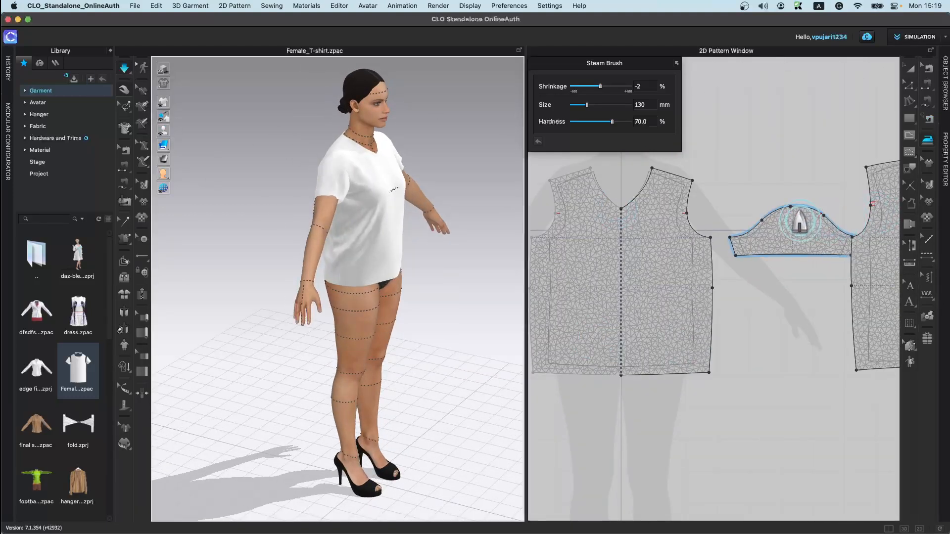
scroll(582, 297, "down", 3)
middle_click_drag(578, 291, 742, 293)
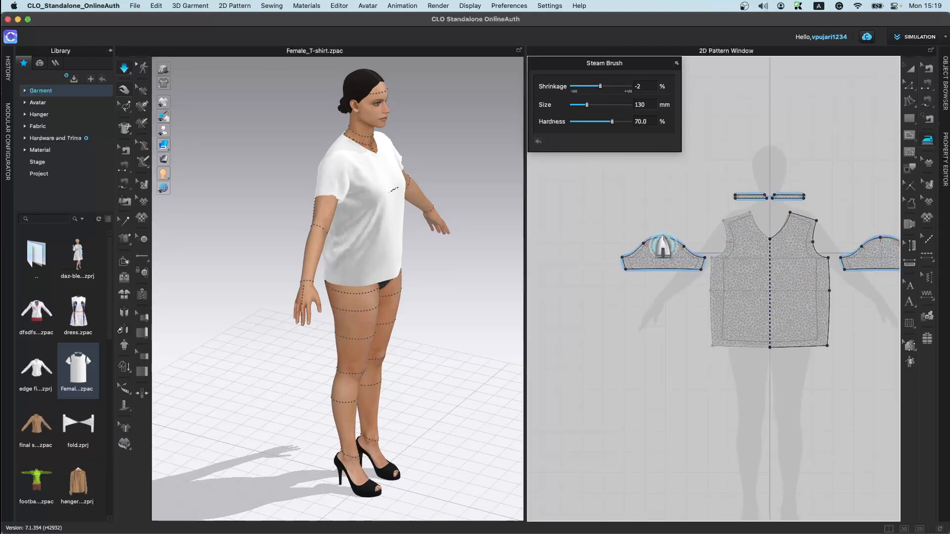
scroll(693, 274, "up", 3)
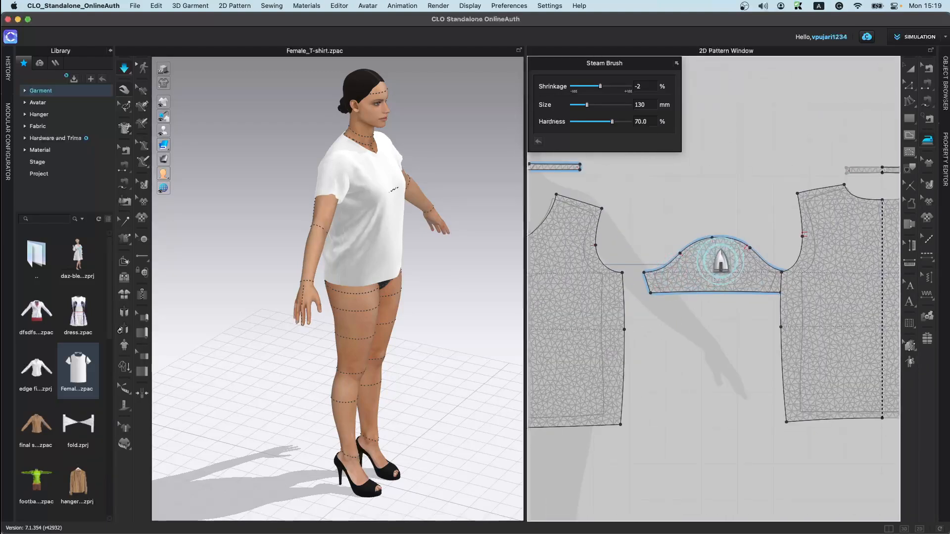
mouse_move(722, 252)
left_mouse_down()
mouse_move(744, 246)
mouse_move(738, 252)
left_mouse_up()
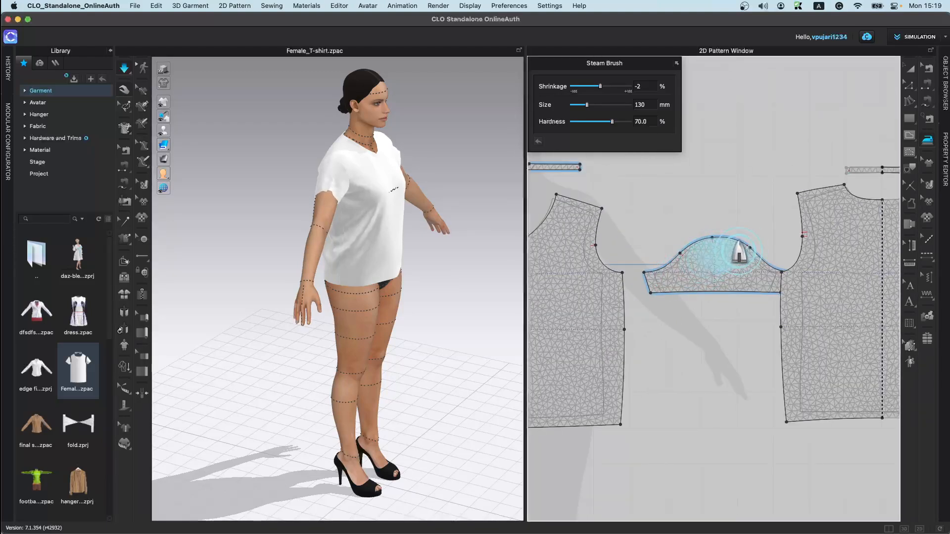
Step: Set Shrinkage to 43 % and steam the sleeve cap so the sleeve puffs up
scroll(346, 197, "up", 2)
scroll(352, 197, "up", 6)
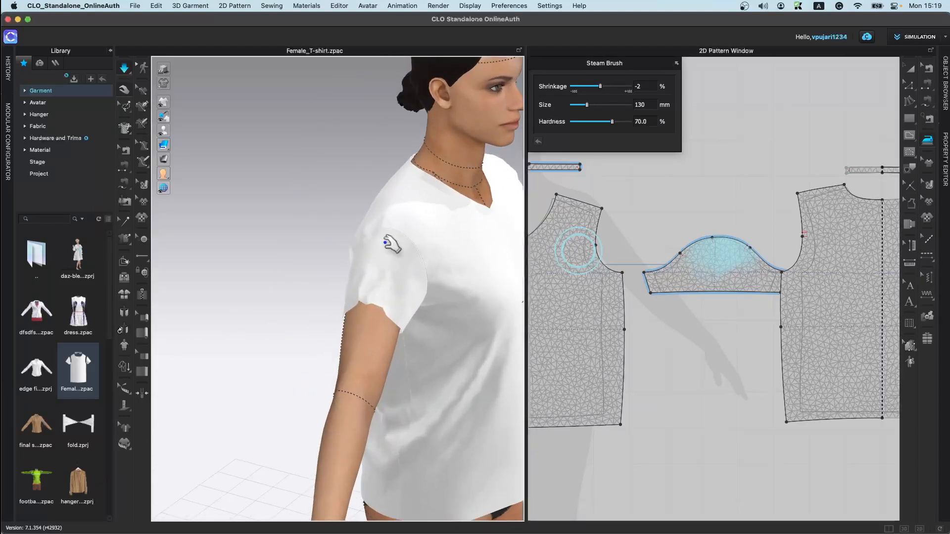
left_click_drag(600, 87, 612, 87)
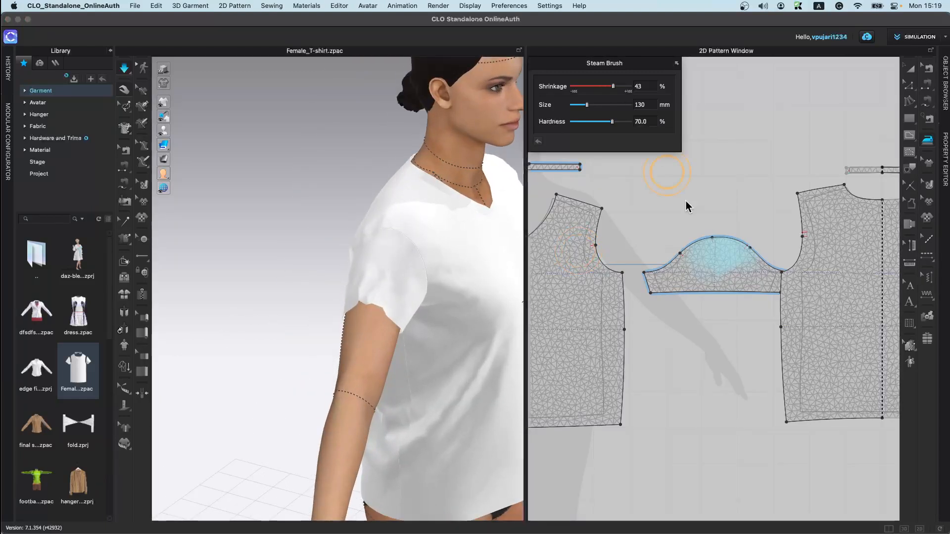
left_click(723, 252)
right_click_drag(506, 318, 413, 318)
middle_click_drag(497, 267, 321, 366)
scroll(796, 260, "down", 3)
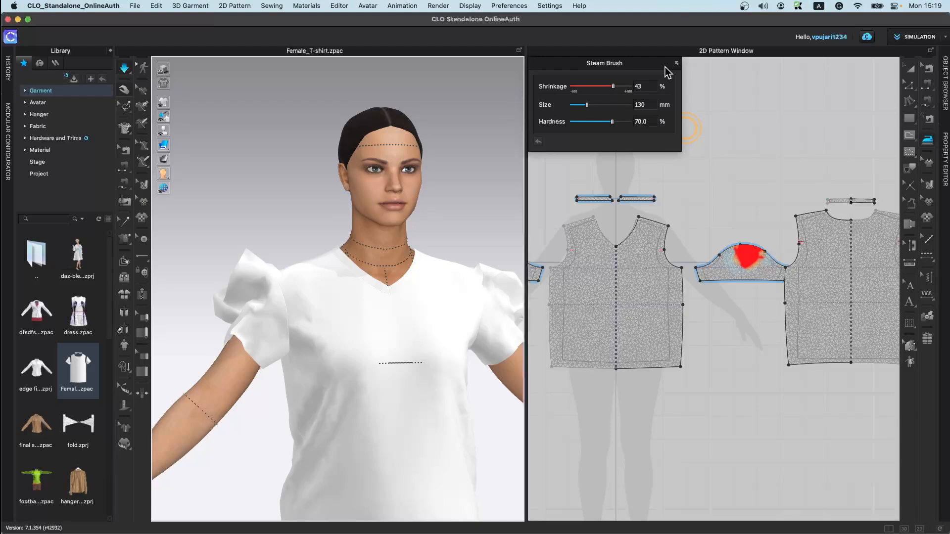
Step: Set the Steam Brush Hardness to 23 % and Shrinkage to -48 %, then leave the brush
left_click_drag(612, 122, 584, 128)
left_click_drag(613, 91, 588, 96)
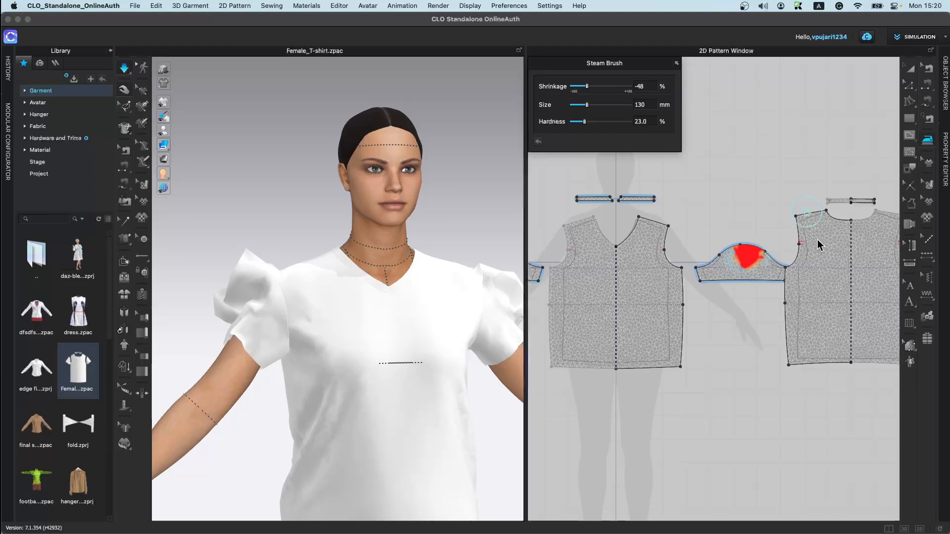
left_click(764, 112)
key("space")
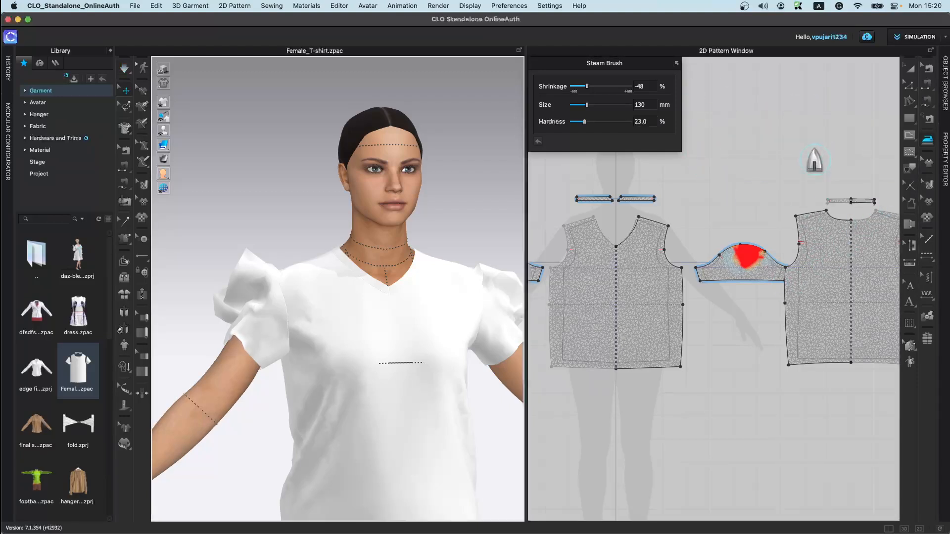
left_click(930, 164)
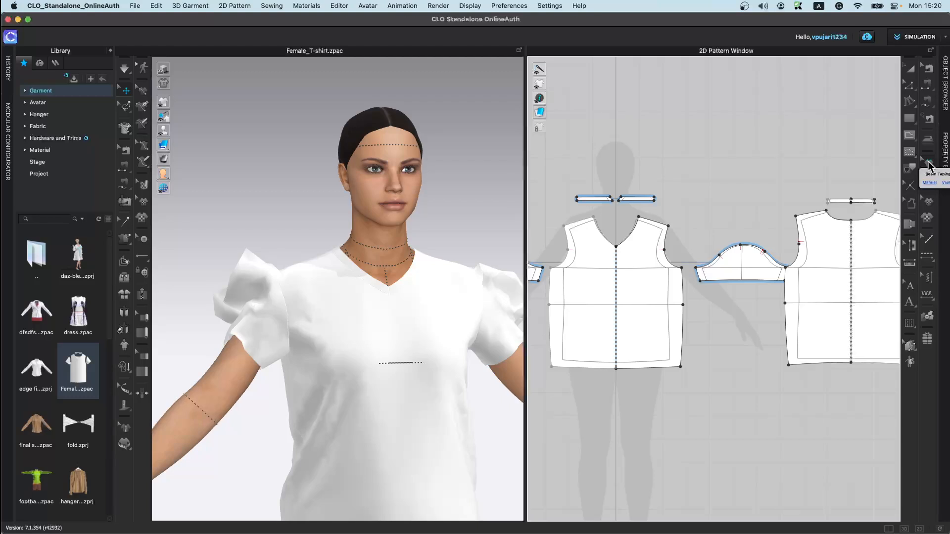
Step: Open texture 5th March.zprj from the Garment library without saving the current file
scroll(632, 297, "up", 6)
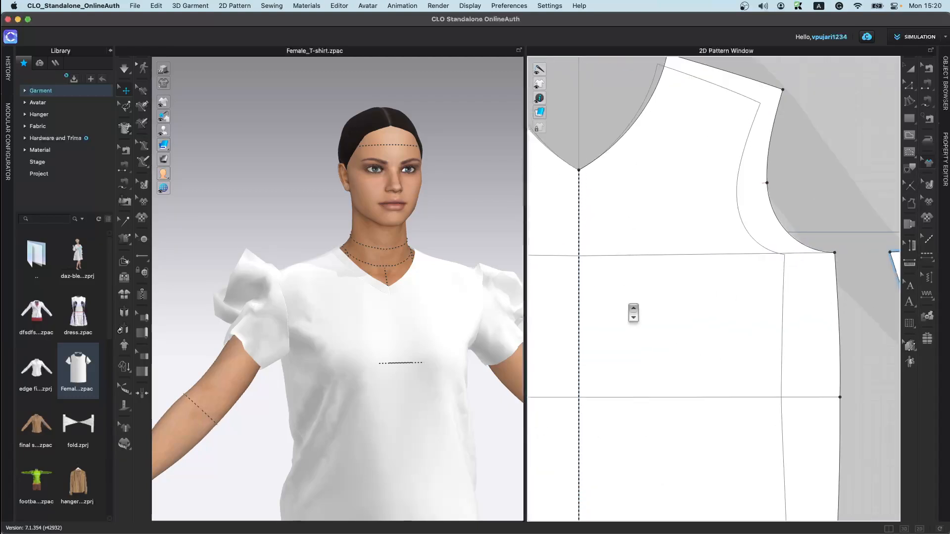
middle_click_drag(633, 312, 646, 428)
scroll(72, 445, "down", 5)
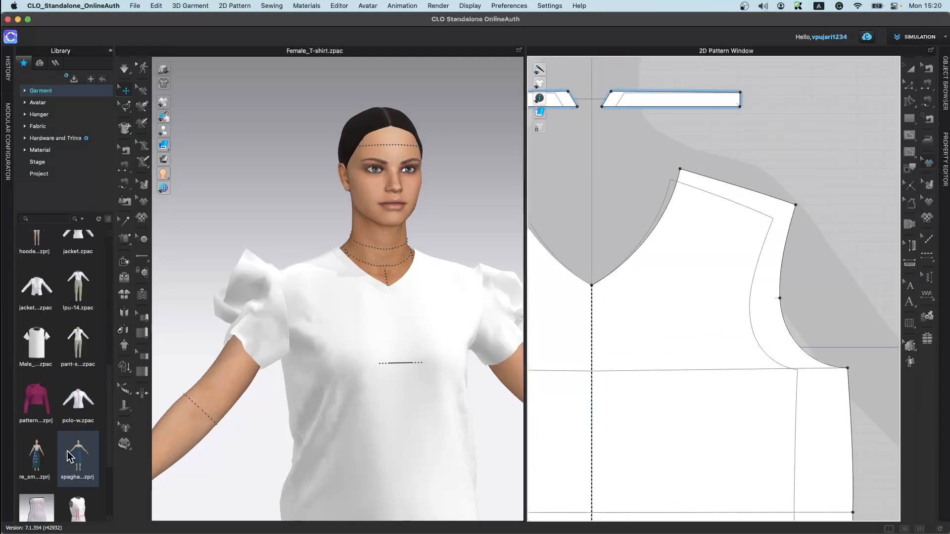
scroll(79, 435, "down", 3)
scroll(75, 317, "up", 5)
left_click(52, 91)
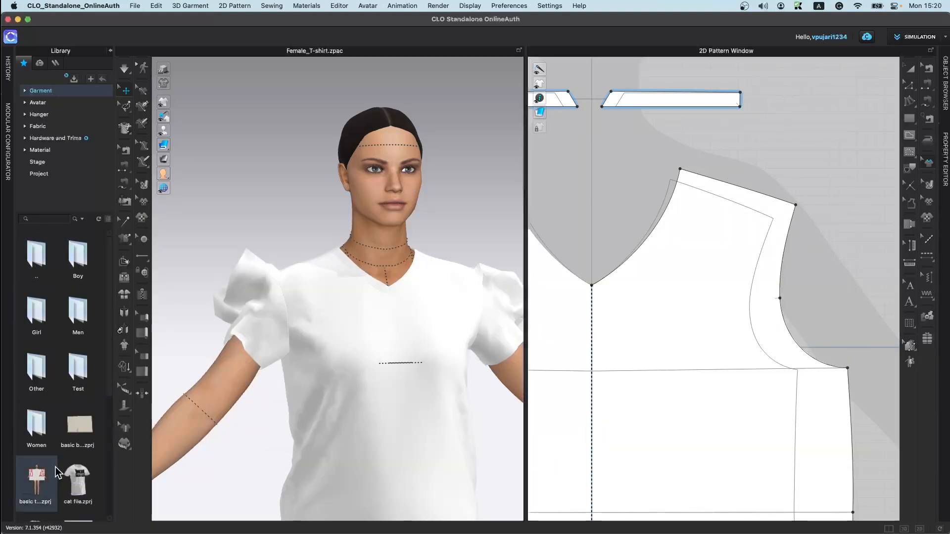
scroll(54, 464, "down", 4)
double_click(79, 443)
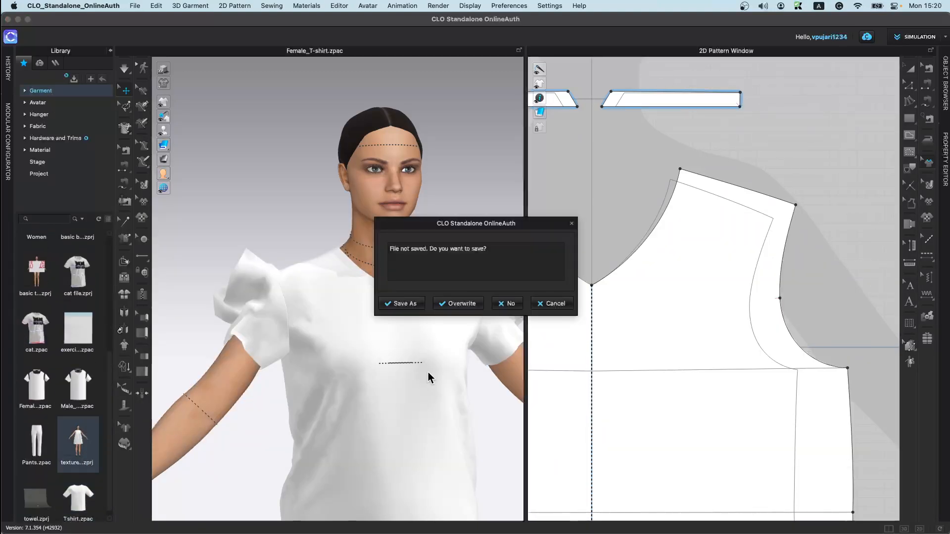
left_click(498, 303)
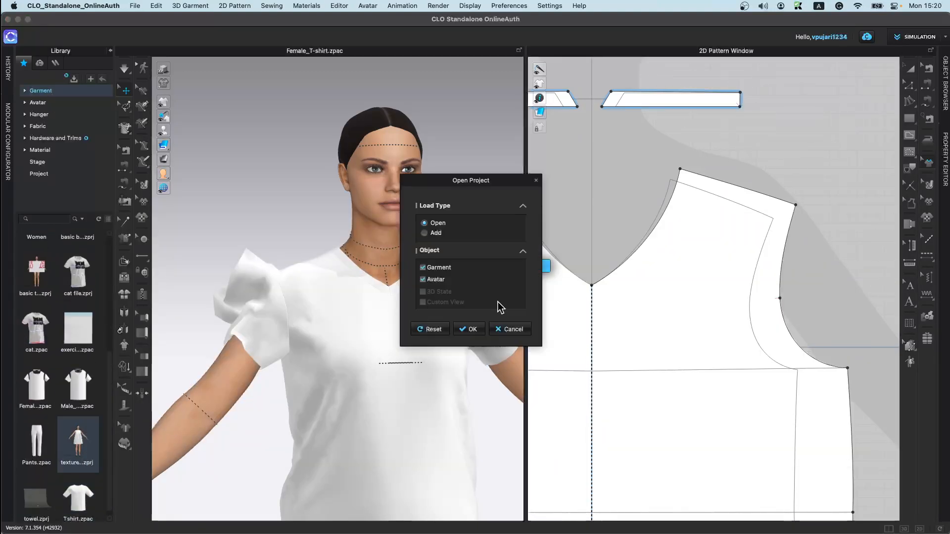
left_click(472, 330)
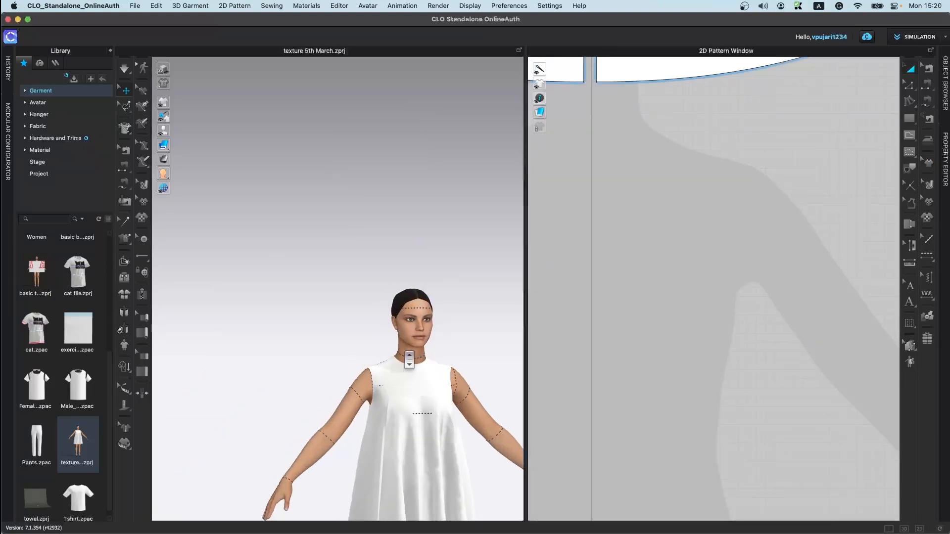
Step: Apply seam taping along the front yoke's neckline
scroll(409, 360, "up", 5)
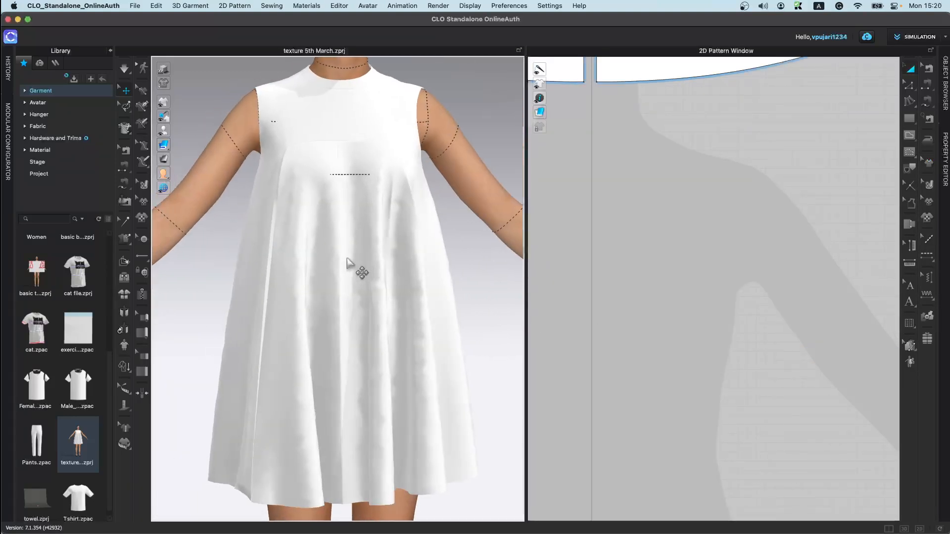
scroll(349, 262, "down", 5)
scroll(697, 246, "down", 8)
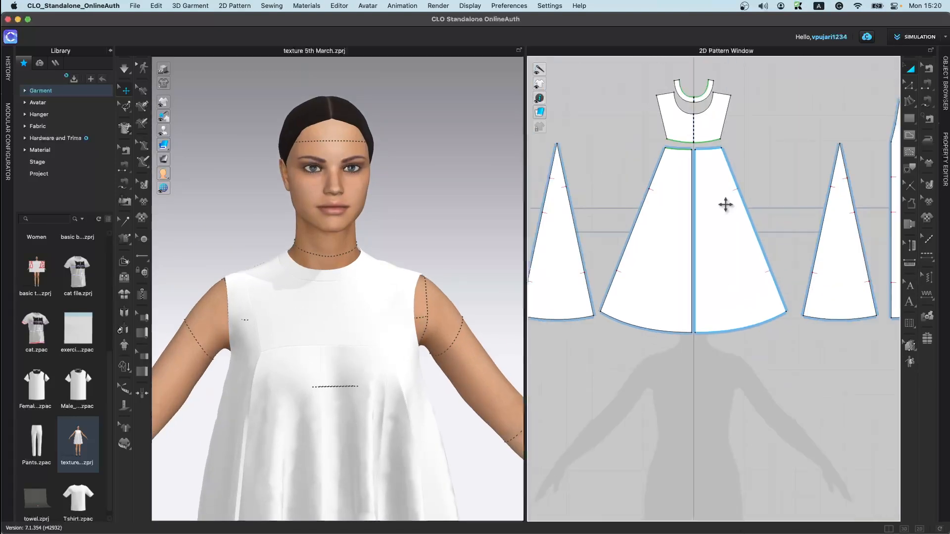
scroll(699, 492, "up", 10)
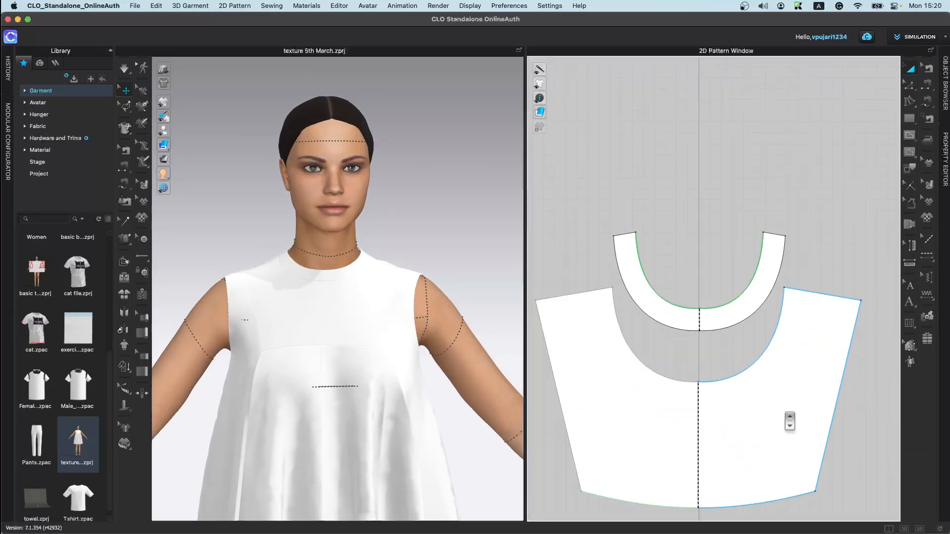
scroll(790, 421, "down", 3)
scroll(751, 318, "up", 6)
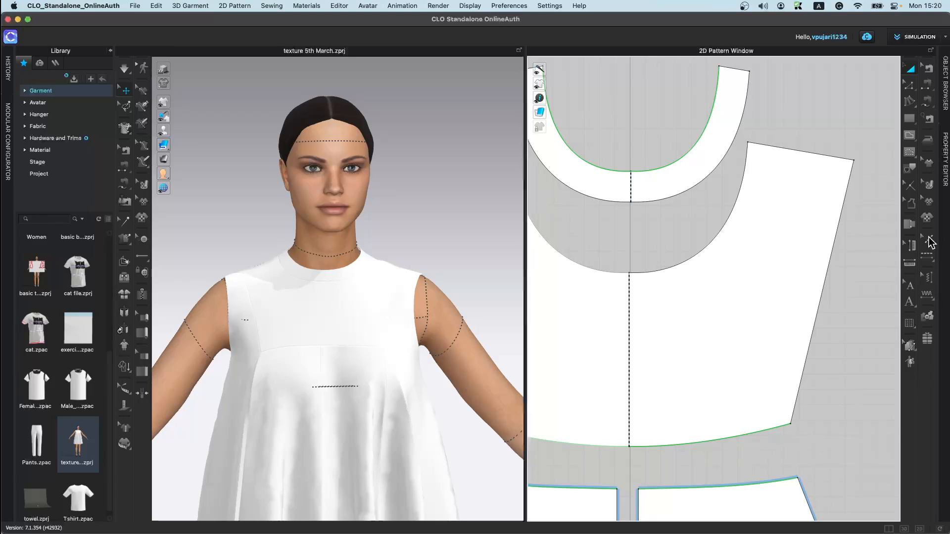
left_click(928, 164)
left_click(711, 240)
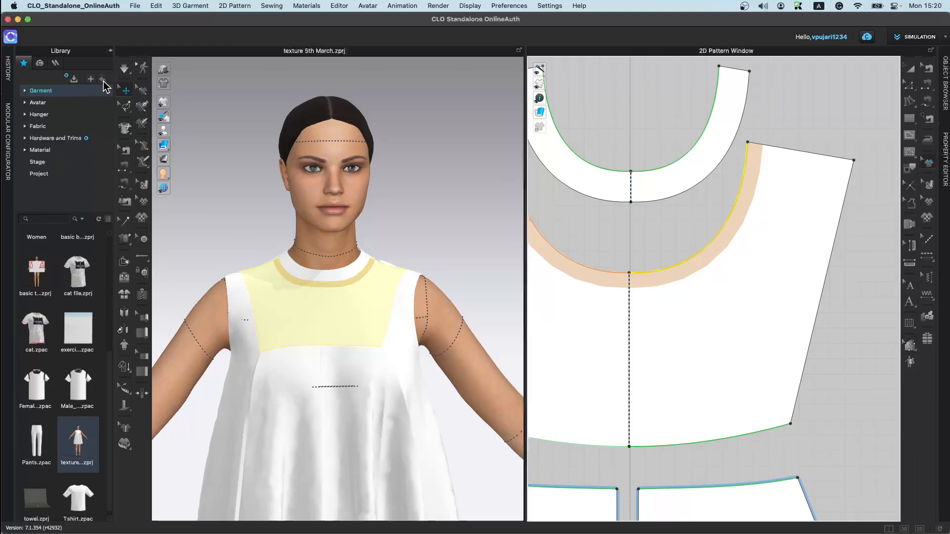
Step: Add a Segment Topstitch along the front yoke's neckline
left_click(124, 69)
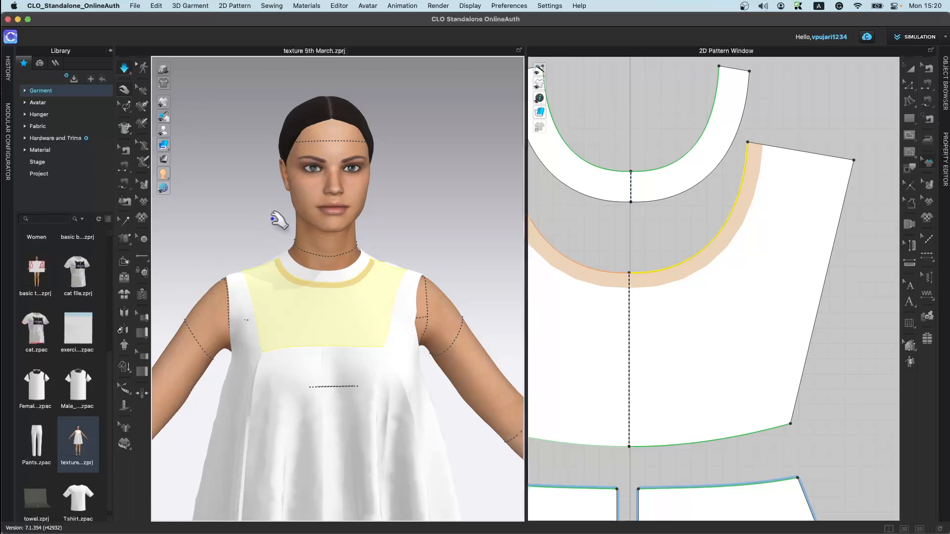
left_click(934, 185)
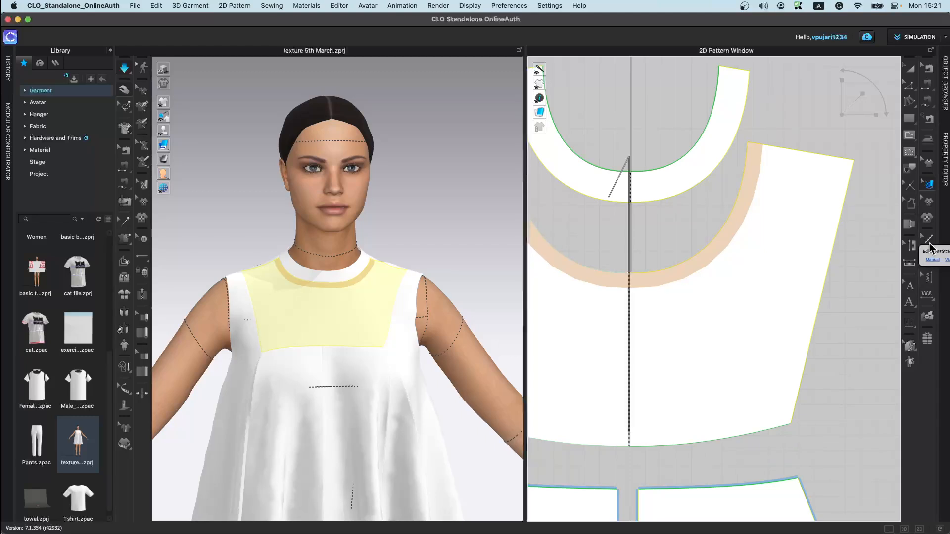
left_click(926, 257)
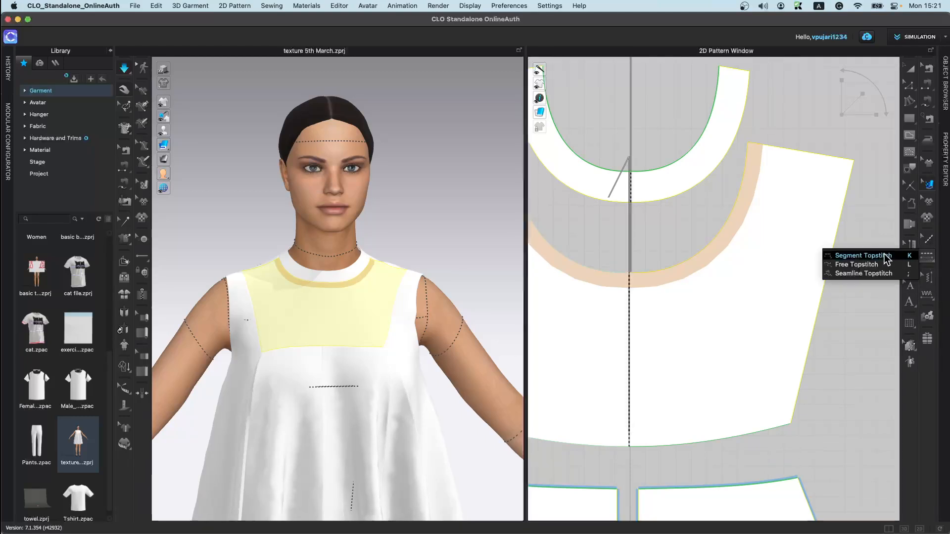
left_click(864, 255)
scroll(239, 276, "up", 6)
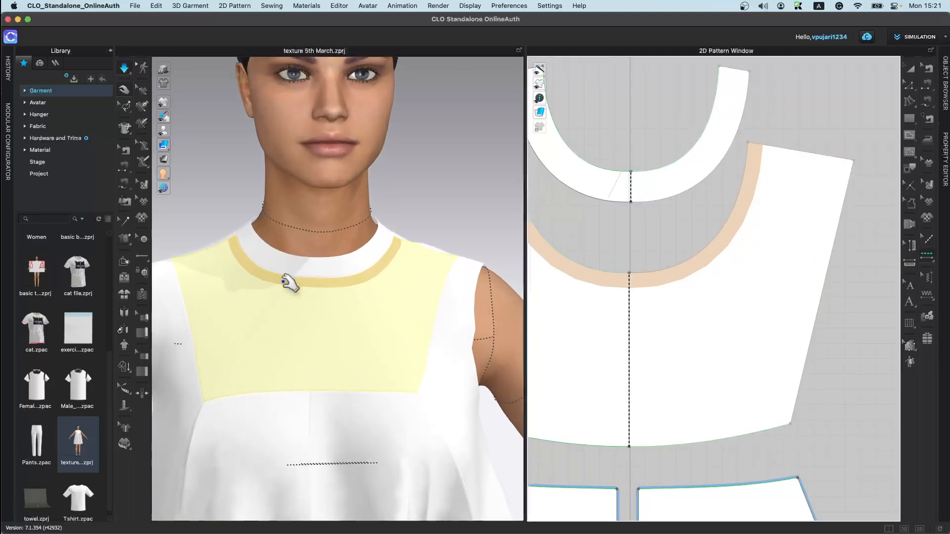
right_click_drag(265, 303, 424, 292)
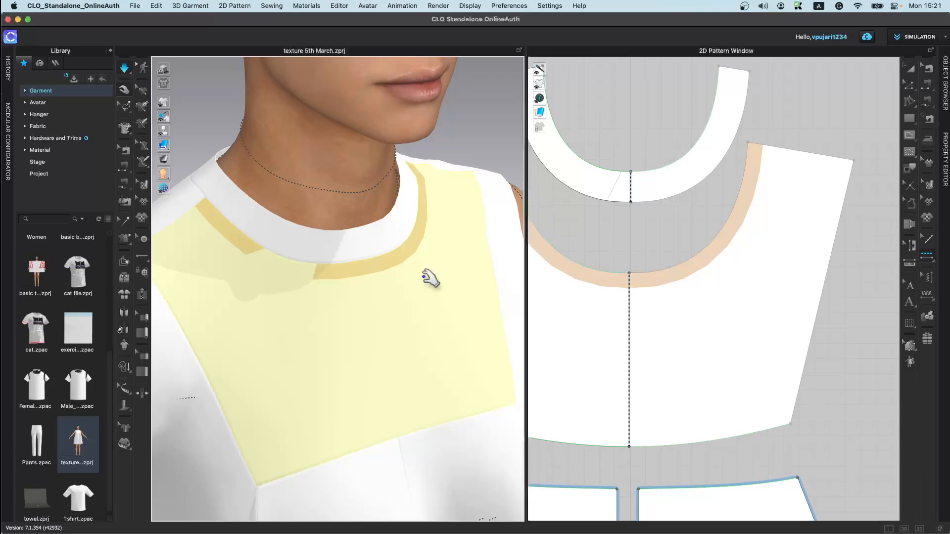
scroll(798, 337, "down", 3)
scroll(798, 291, "up", 3)
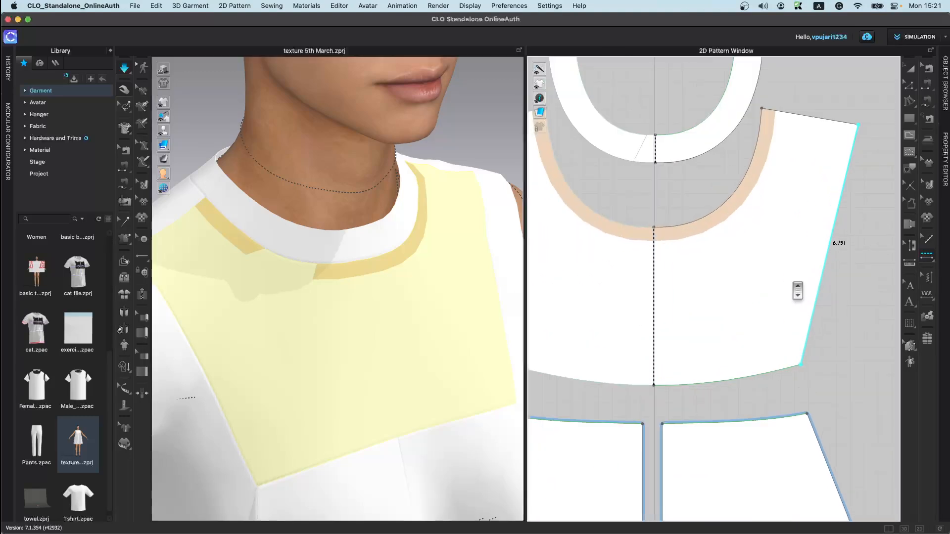
left_click(709, 233)
scroll(435, 284, "up", 5)
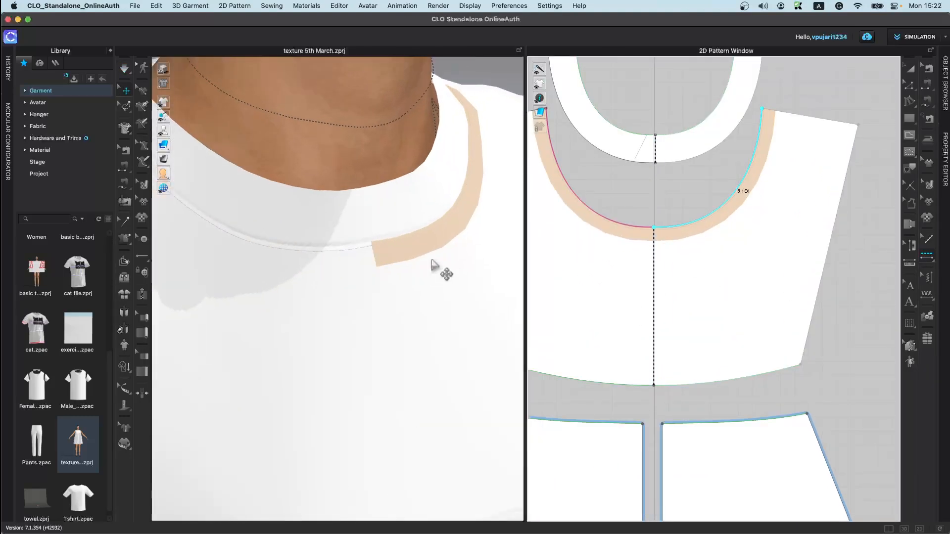
scroll(322, 312, "up", 4)
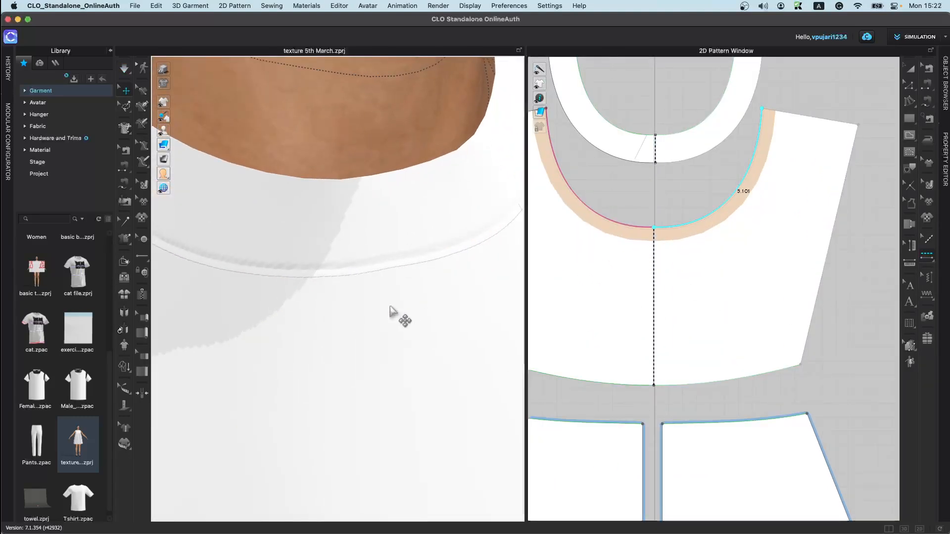
Step: Add Segment Topstitch to the remaining half of the front yoke's neckline
left_click(731, 194, "shift")
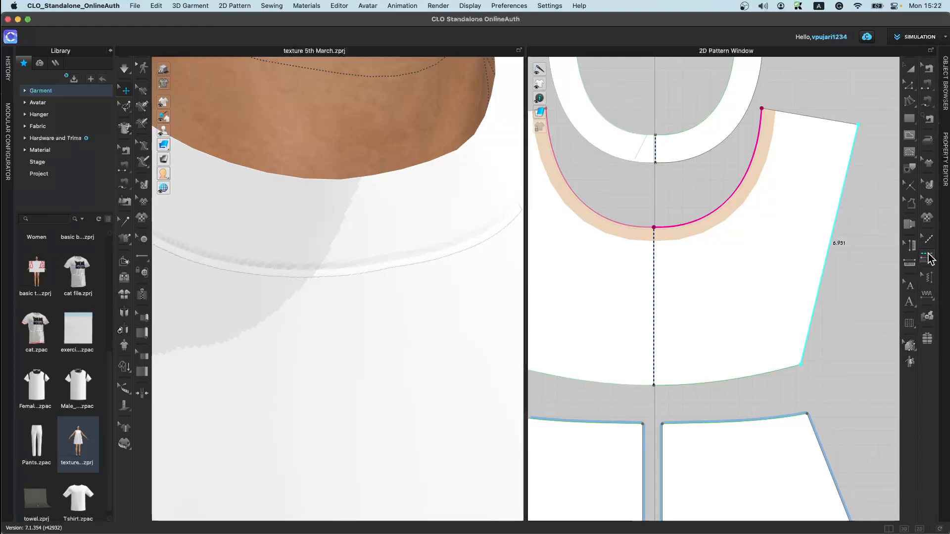
left_click(929, 258)
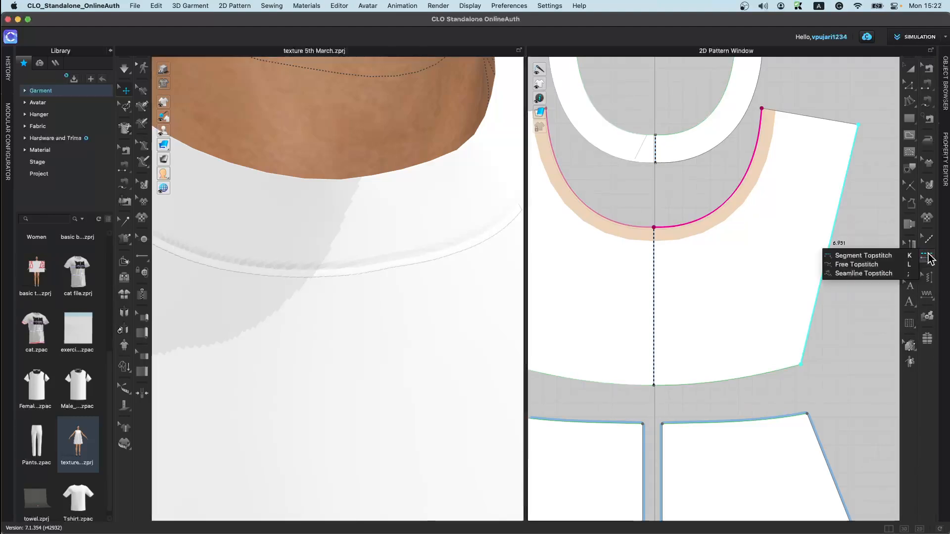
left_click(896, 265)
scroll(727, 326, "down", 4)
scroll(250, 398, "down", 3)
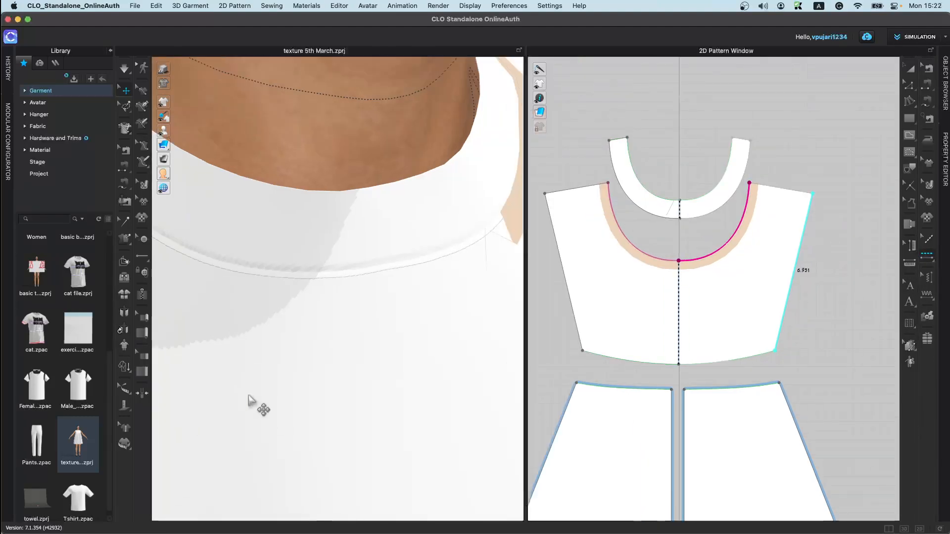
right_click_drag(300, 360, 326, 303)
Step: Open Male_T-shirt.zpac from the Garment library without saving the current file
double_click(92, 391)
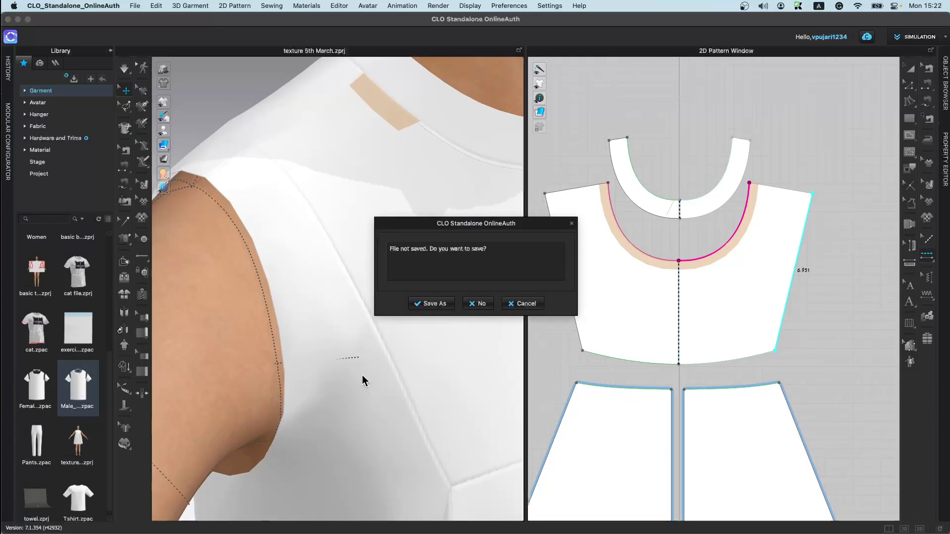
left_click(476, 304)
left_click(476, 303)
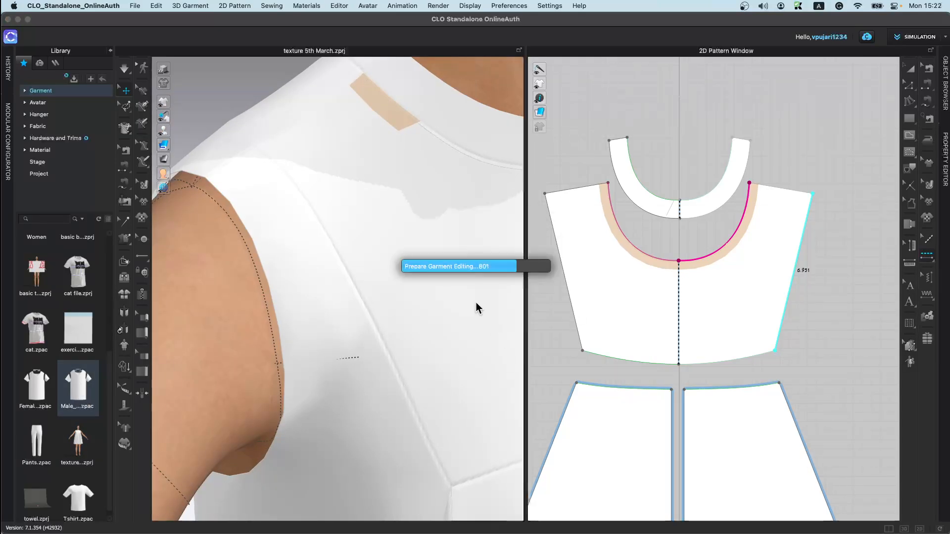
key("space")
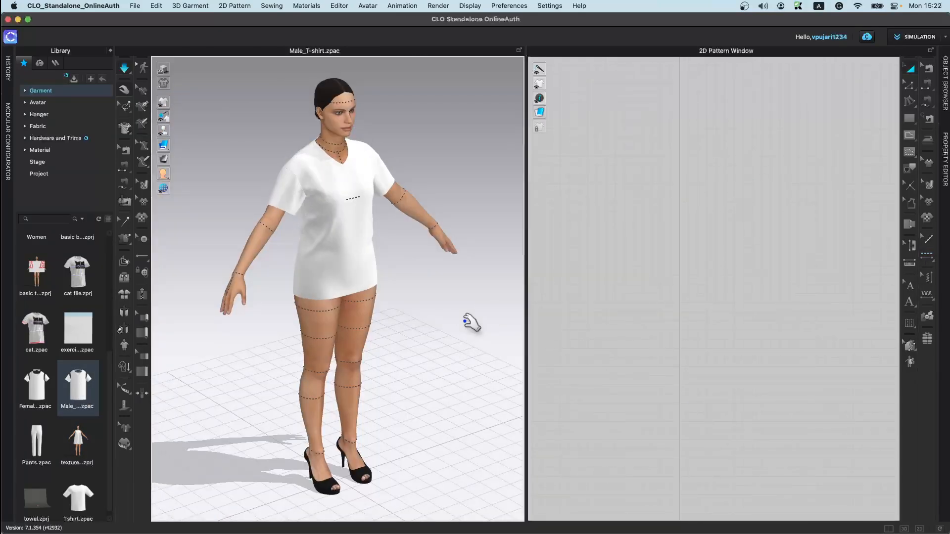
scroll(278, 251, "up", 10)
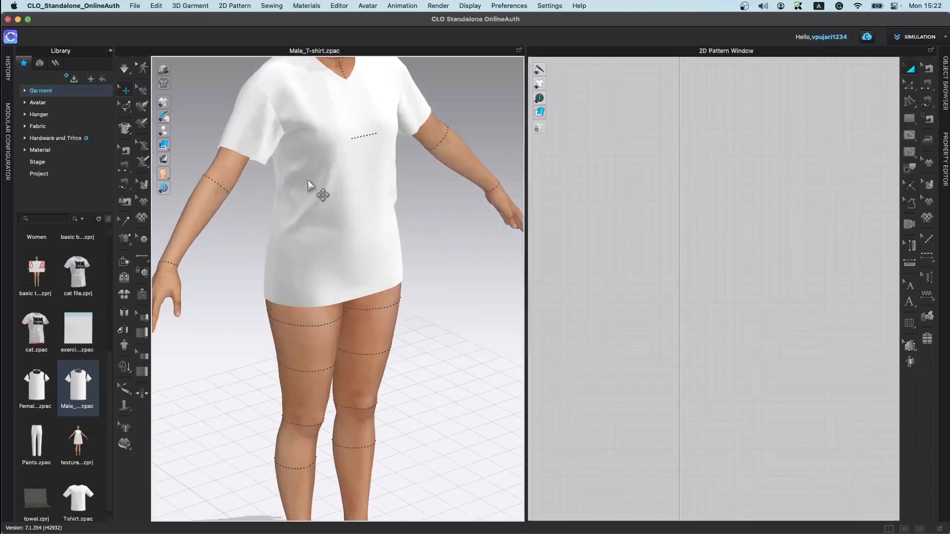
scroll(339, 424, "up", 8)
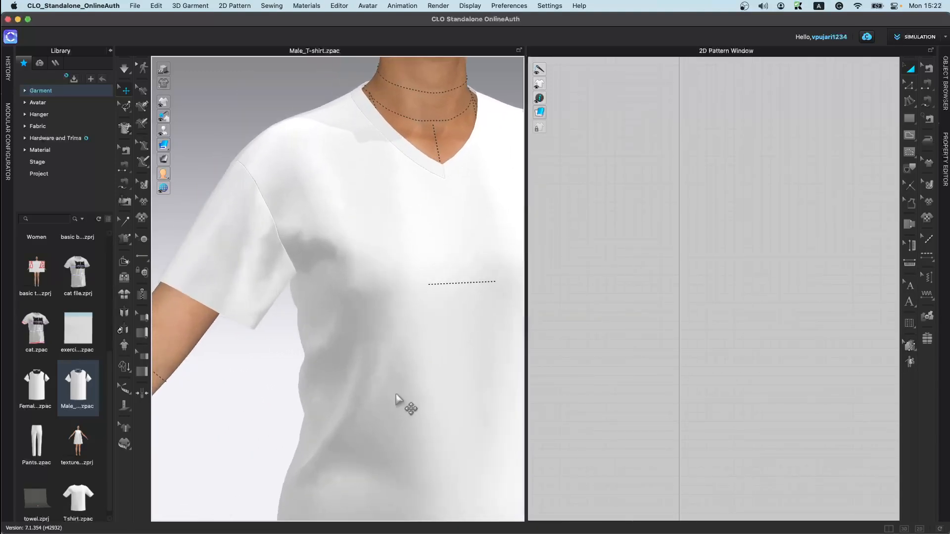
Step: Apply Segment Puckering to both segments of the front bodice's armhole
left_click(927, 295)
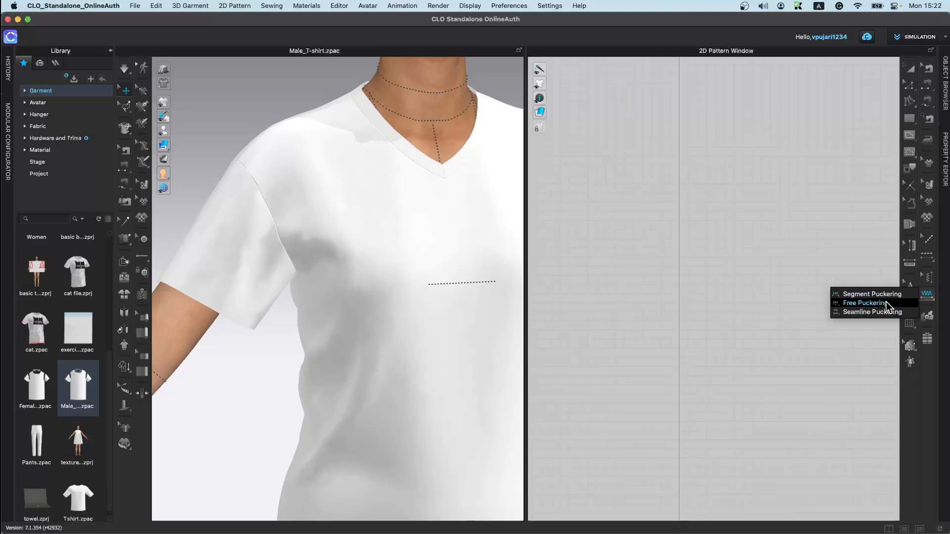
left_click(887, 296)
scroll(712, 292, "down", 10)
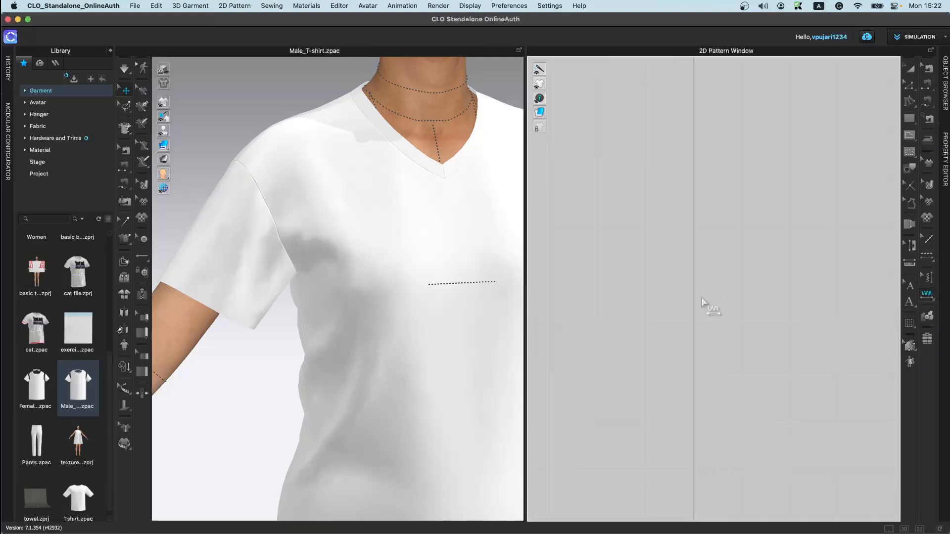
scroll(741, 114, "up", 5)
scroll(740, 114, "up", 5)
middle_click_drag(740, 114, 721, 469)
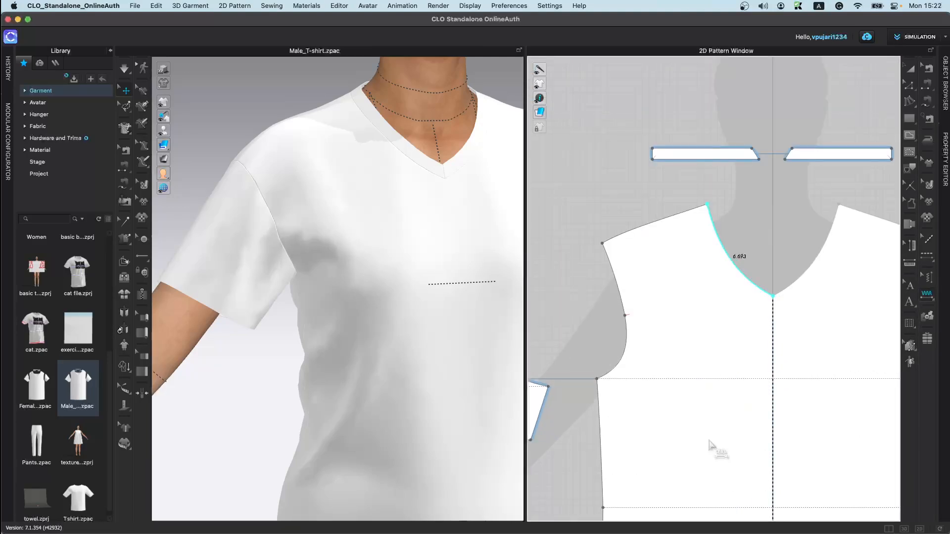
left_click(615, 279)
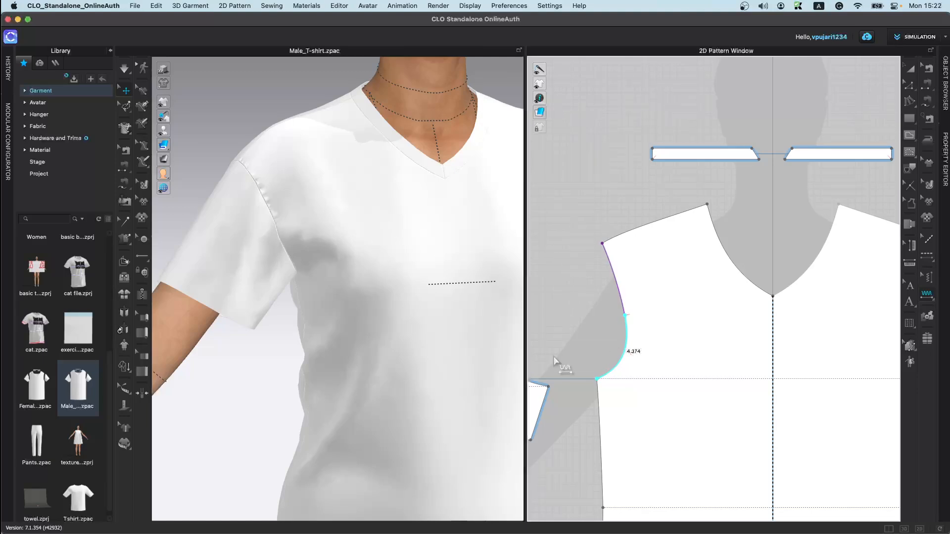
left_click(612, 367)
scroll(277, 262, "up", 1)
scroll(350, 286, "up", 5)
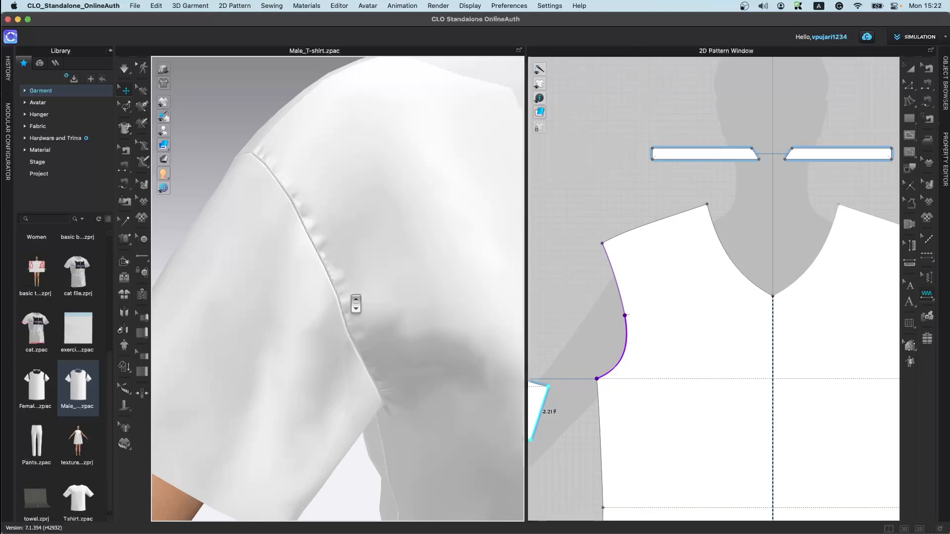
Step: Draw a rectangular internal shape on the chest of the front bodice pattern
scroll(488, 301, "down", 4)
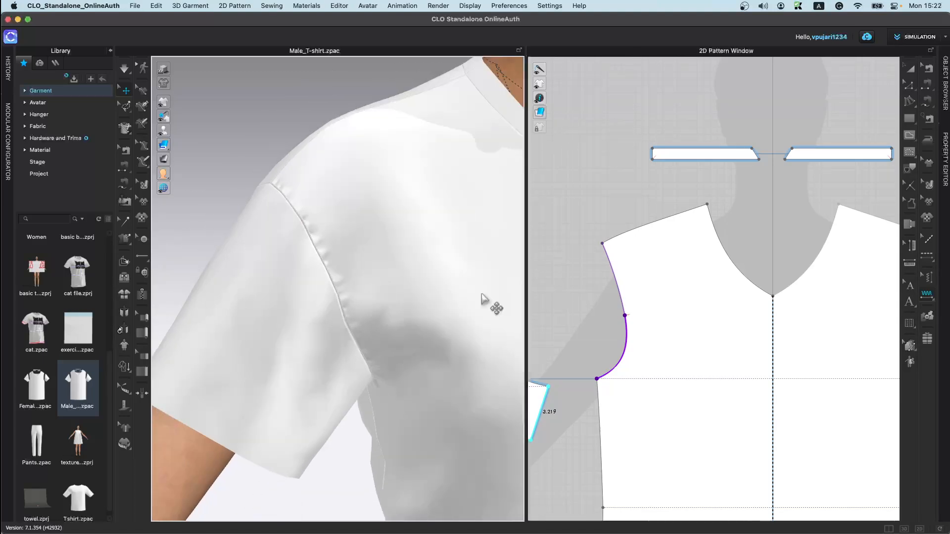
scroll(448, 319, "up", 3)
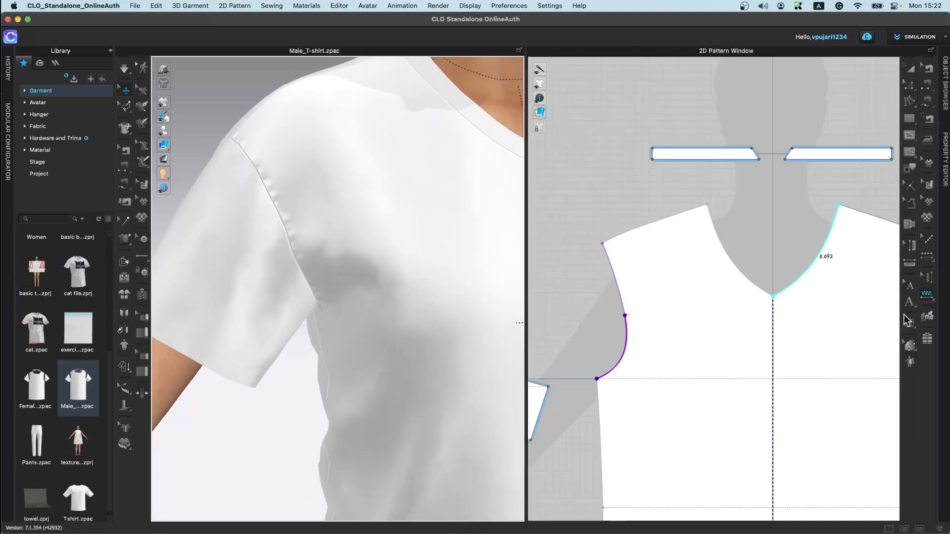
scroll(864, 351, "down", 5)
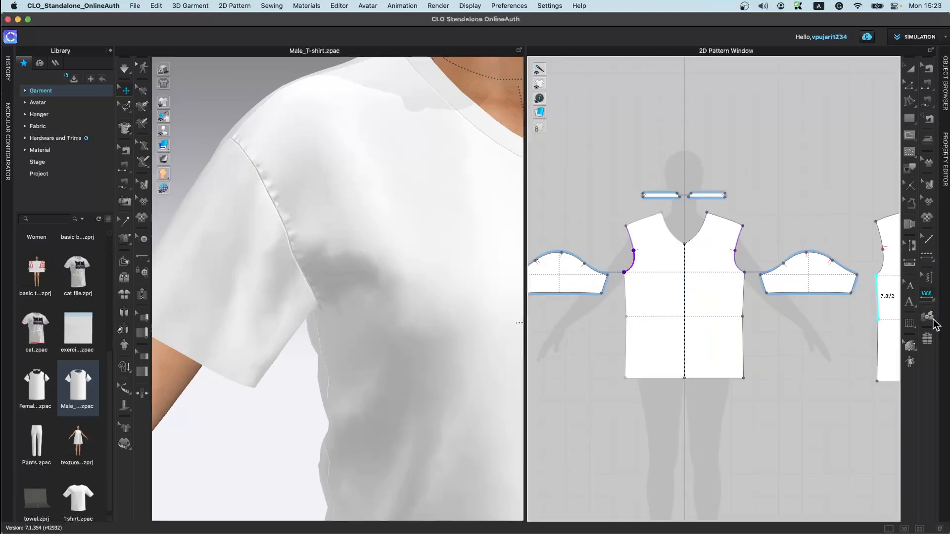
left_click(913, 119)
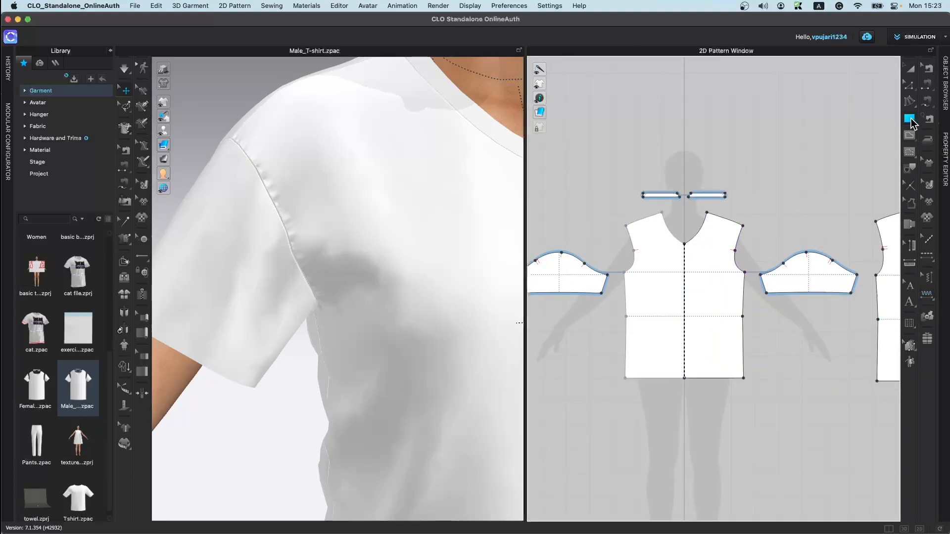
left_click(911, 136)
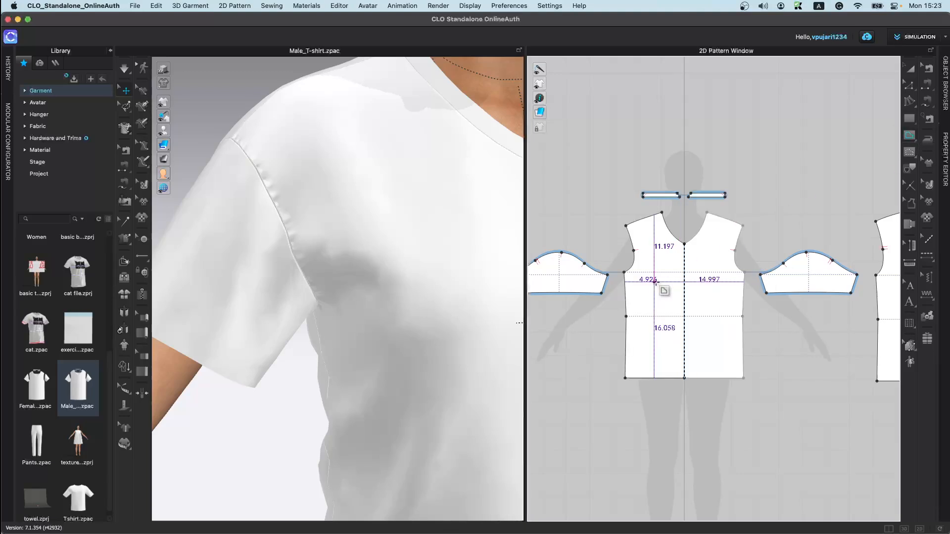
left_click(715, 280)
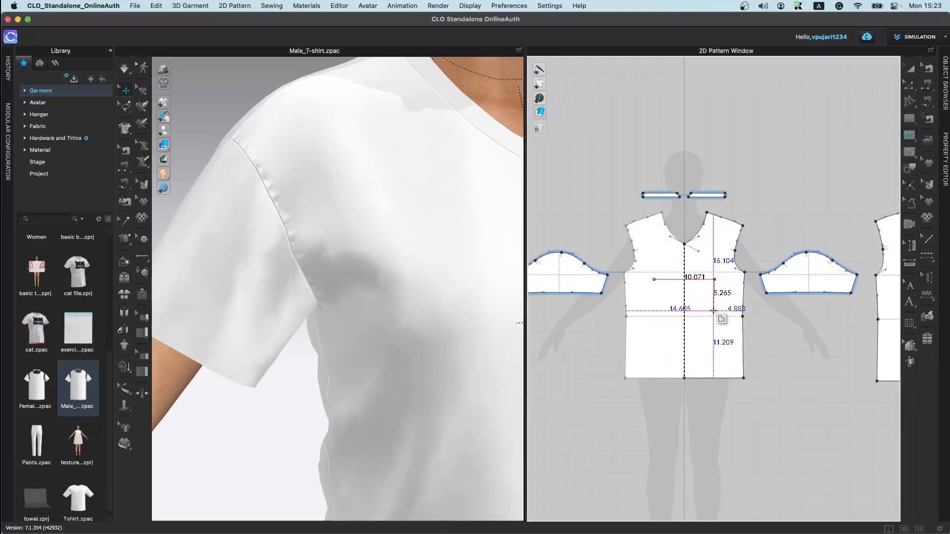
left_click(714, 317)
left_click(655, 317)
left_click(654, 280)
scroll(422, 355, "down", 10)
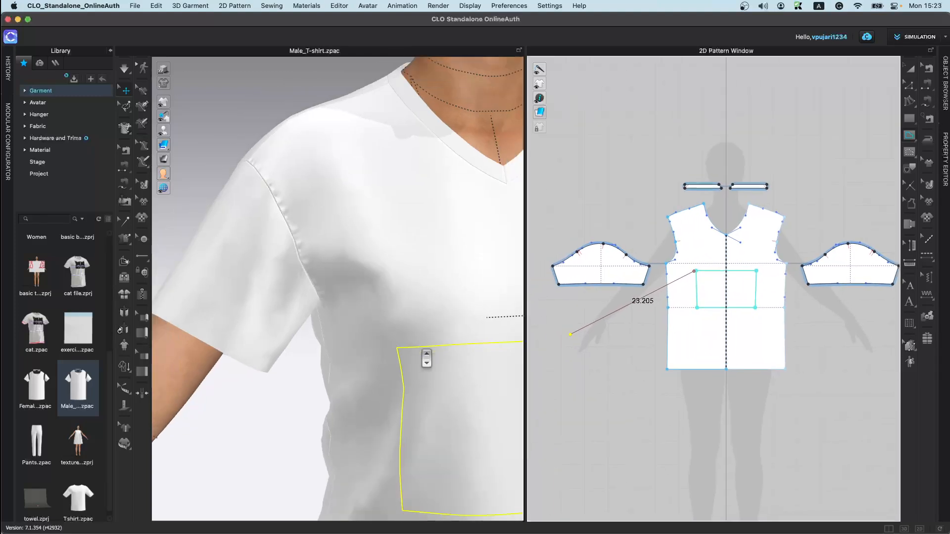
middle_click_drag(407, 308, 310, 212)
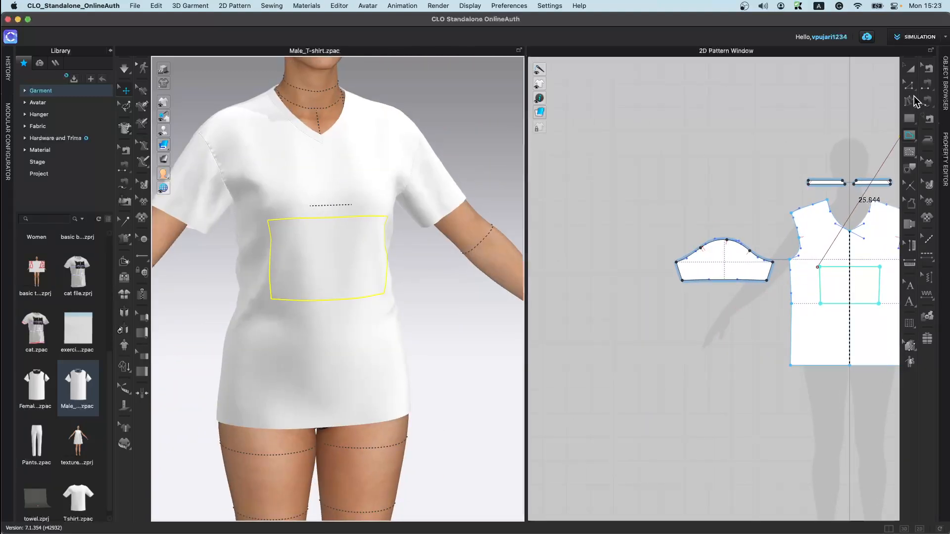
Step: Clone the internal rectangle as a new pattern and place it beside the bodice
left_click(911, 70)
right_click(858, 266)
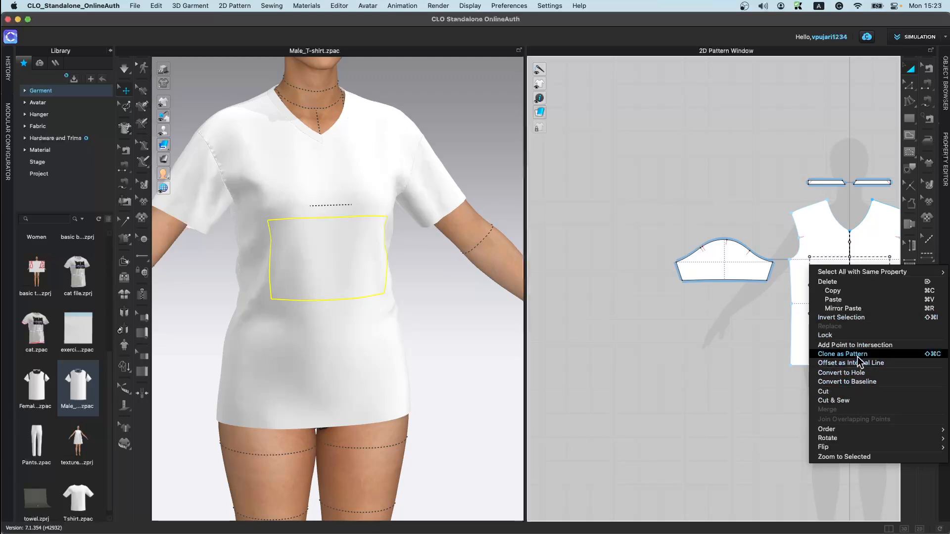
left_click(843, 354)
left_click(745, 352)
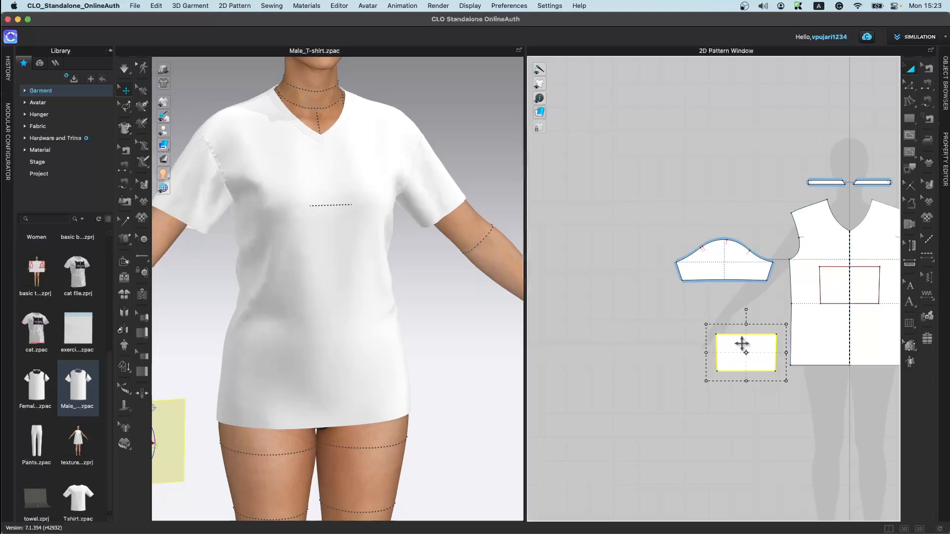
Step: Sew the cloned pocket's four edges to the matching edges of the internal rectangle
scroll(741, 343, "up", 4)
scroll(74, 388, "up", 3)
scroll(326, 392, "up", 3)
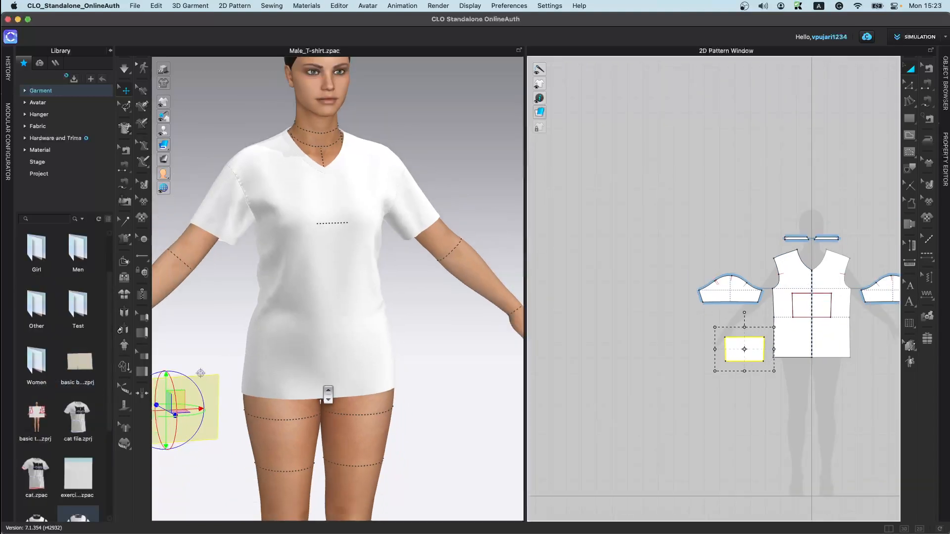
left_click(927, 84)
left_click(745, 337)
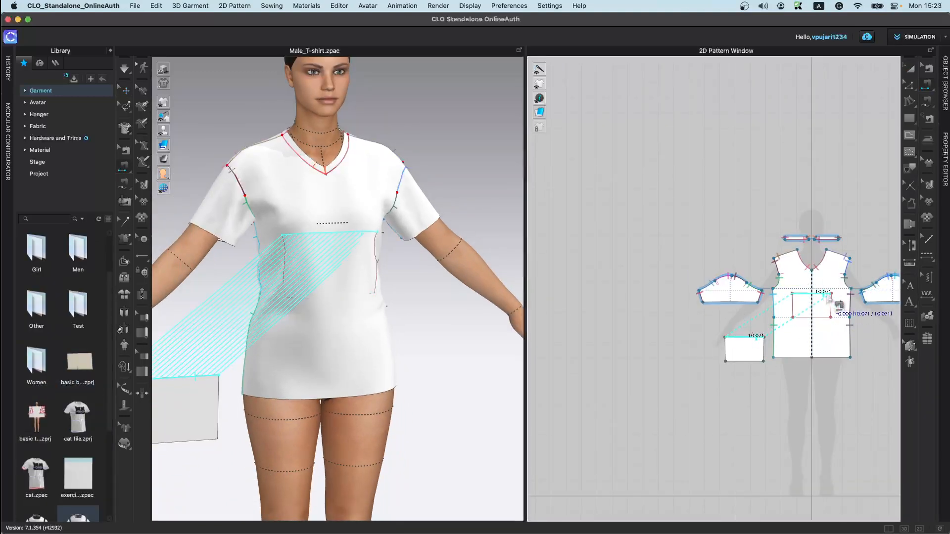
left_click(828, 294)
left_click(748, 360)
left_click(823, 317)
left_click(831, 305)
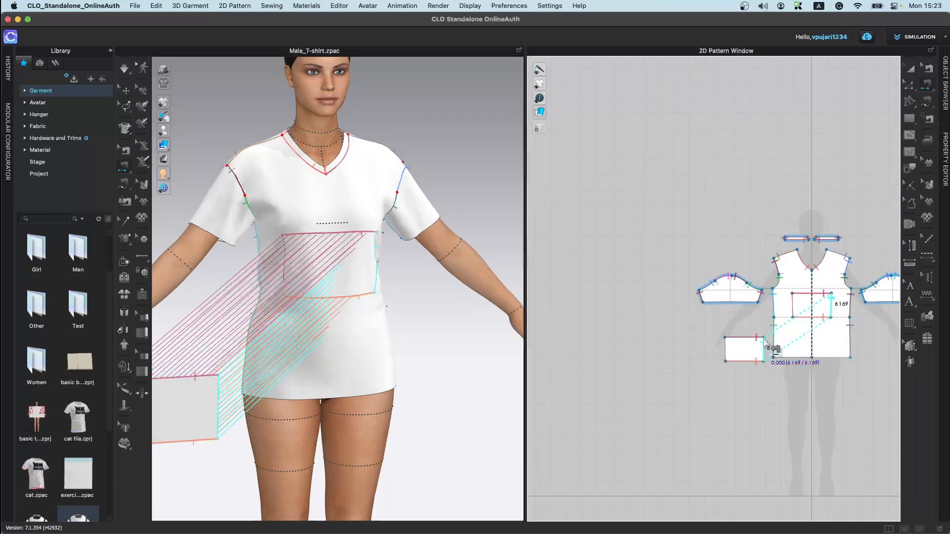
left_click(764, 349)
left_click(792, 306)
left_click(725, 350)
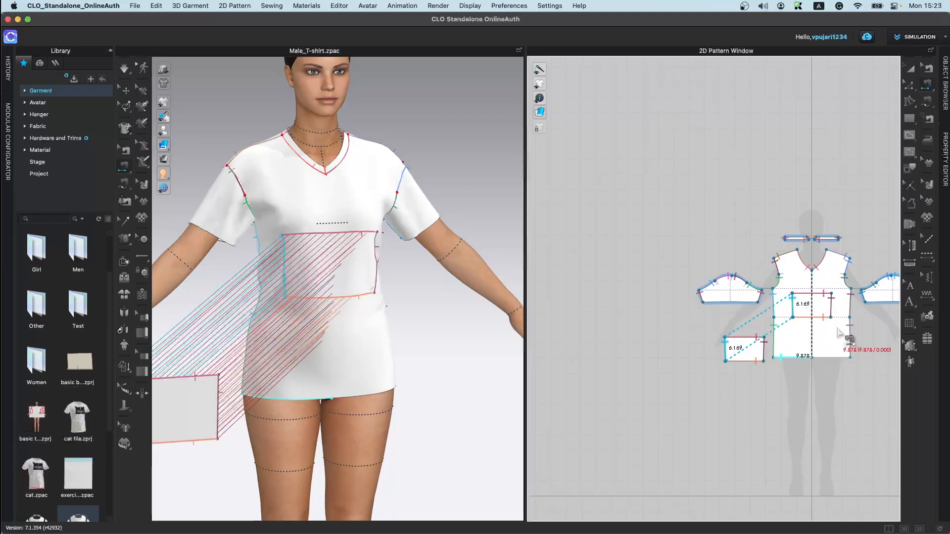
Step: Superimpose the pocket over the bodice in 3D and simulate so it attaches to the shirt
left_click(124, 92)
right_click(187, 409)
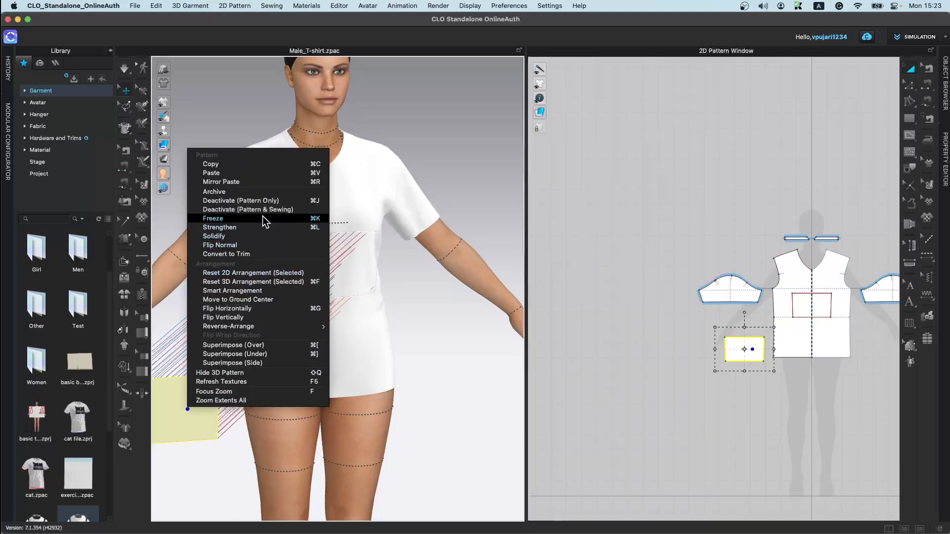
left_click(270, 346)
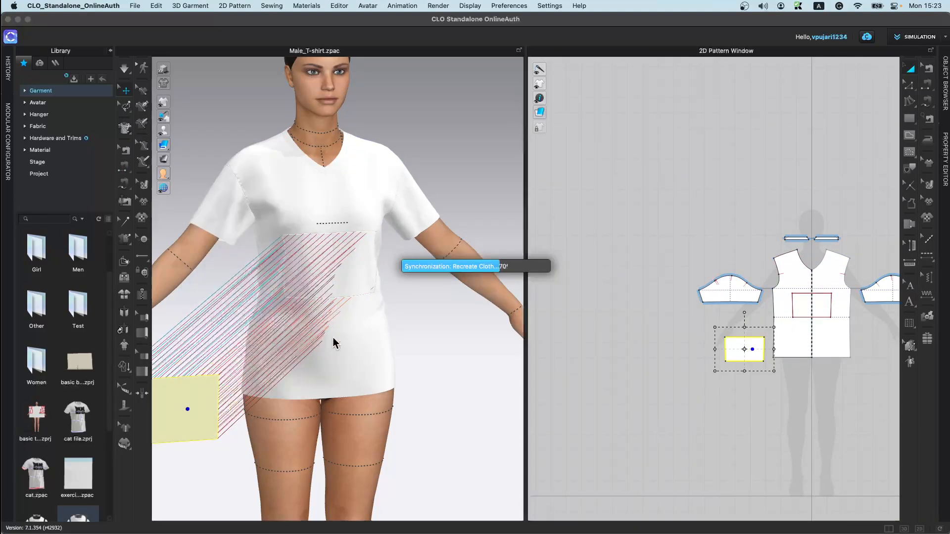
left_click_drag(352, 265, 367, 269)
right_click_drag(358, 288, 392, 354)
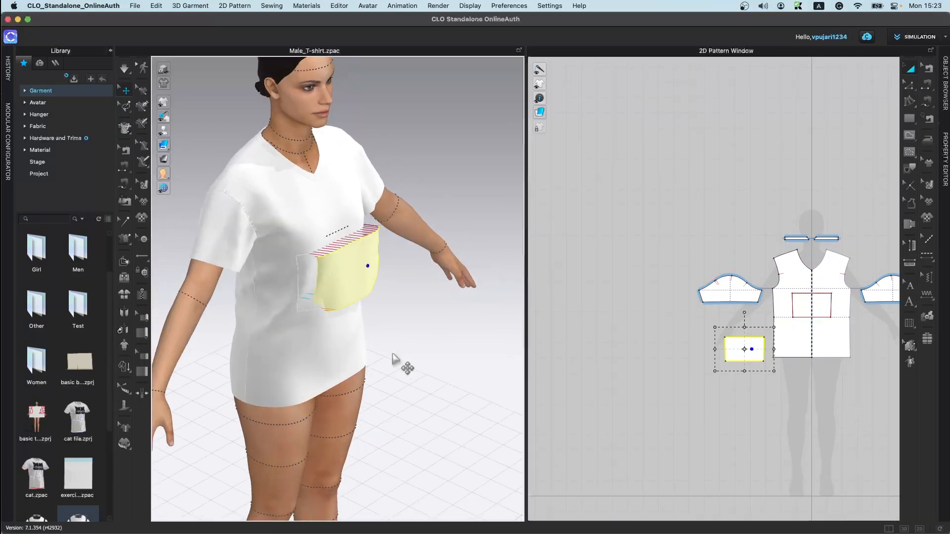
left_click_drag(351, 277, 380, 313)
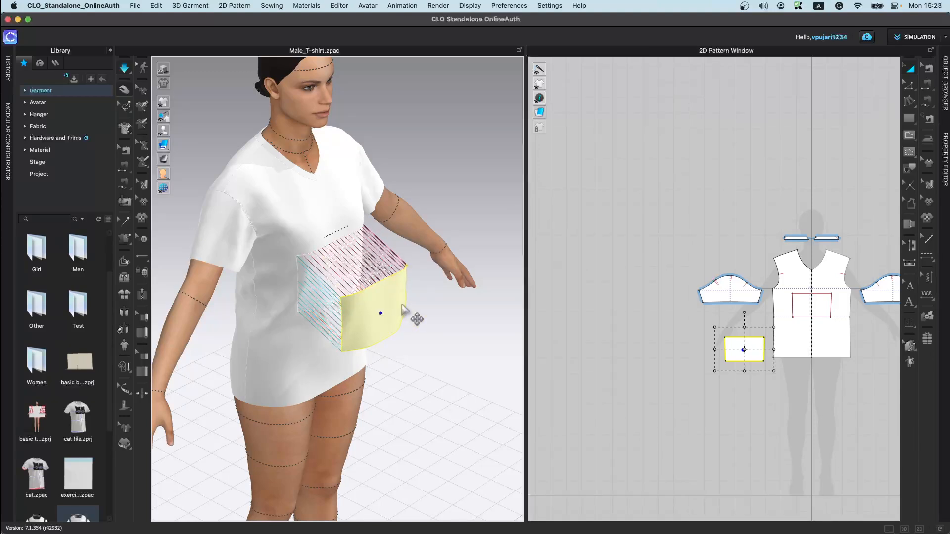
key("space")
scroll(869, 343, "up", 5)
Step: Set the pocket's layer above the front bodice using the layer tool
left_click(928, 316)
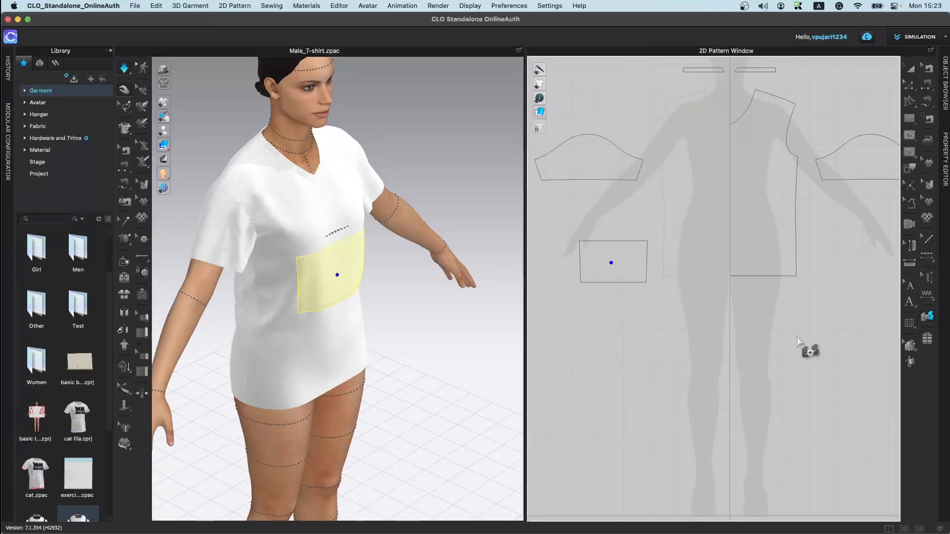
left_click(633, 274)
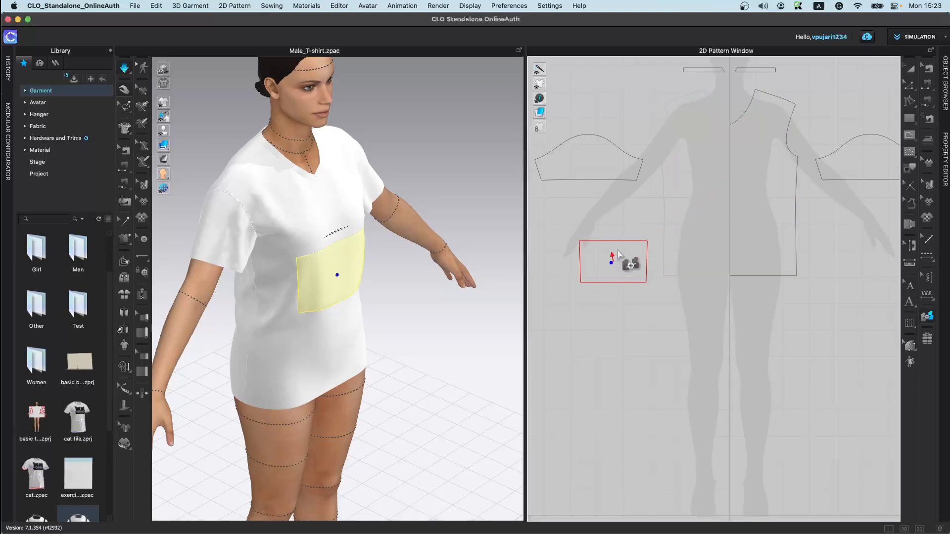
left_click(727, 185)
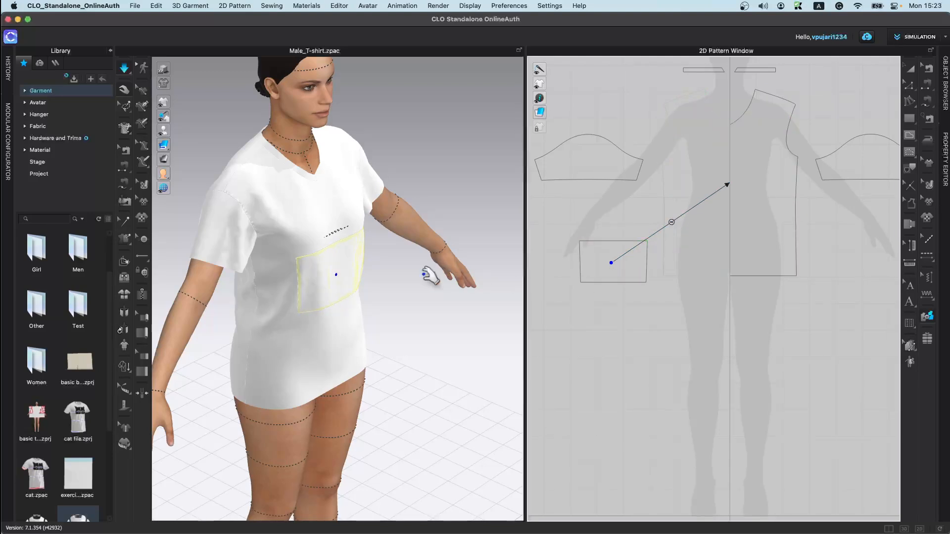
left_click(332, 263)
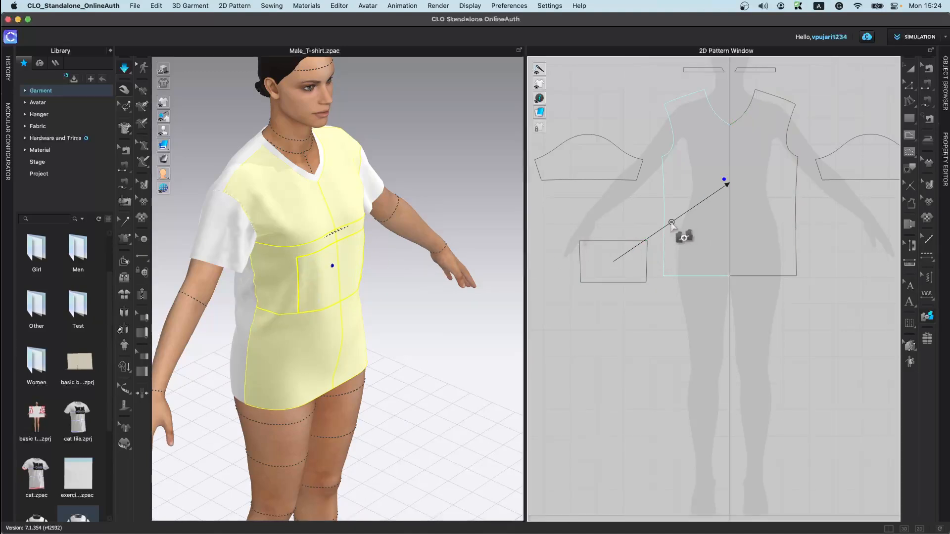
Step: Delete the avatar from the 3D scene
left_click(426, 283)
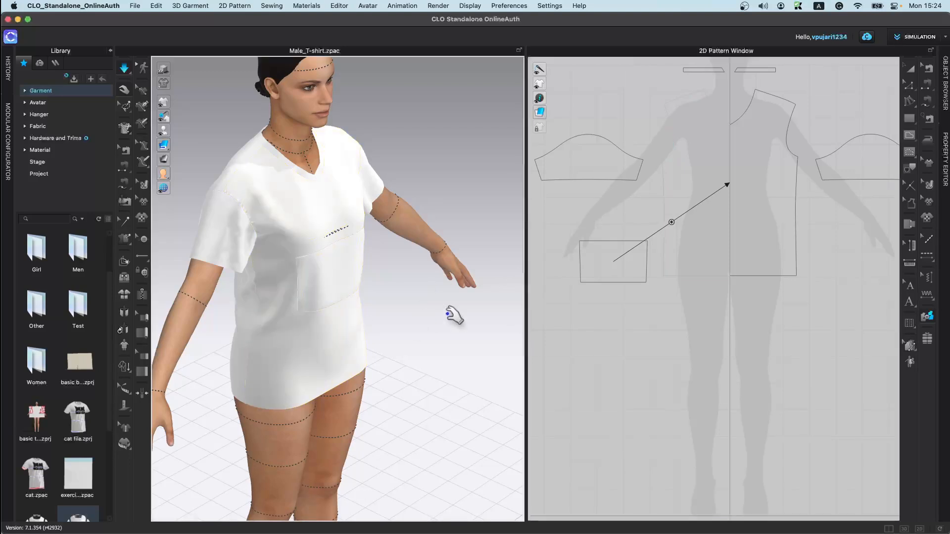
scroll(780, 366, "down", 3)
key("2")
scroll(844, 324, "down", 2)
left_click(294, 105)
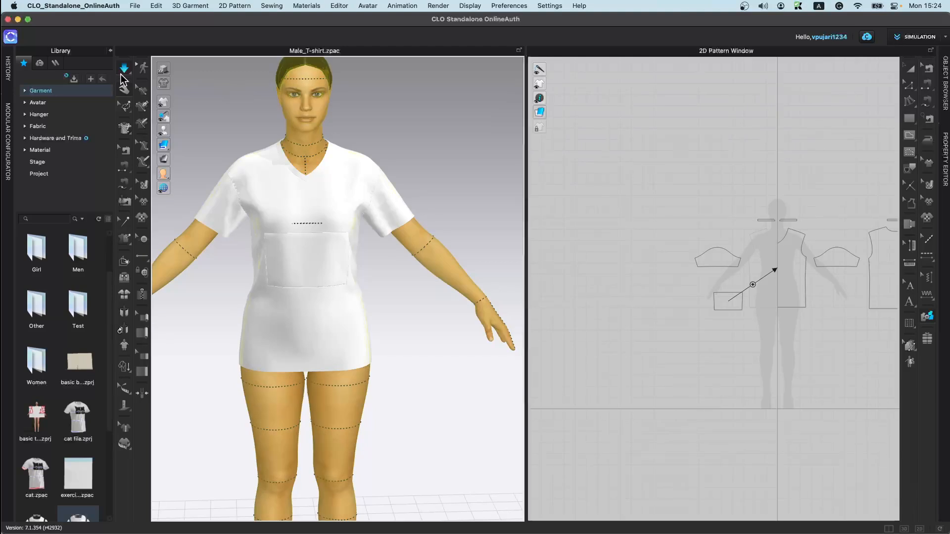
key("Delete")
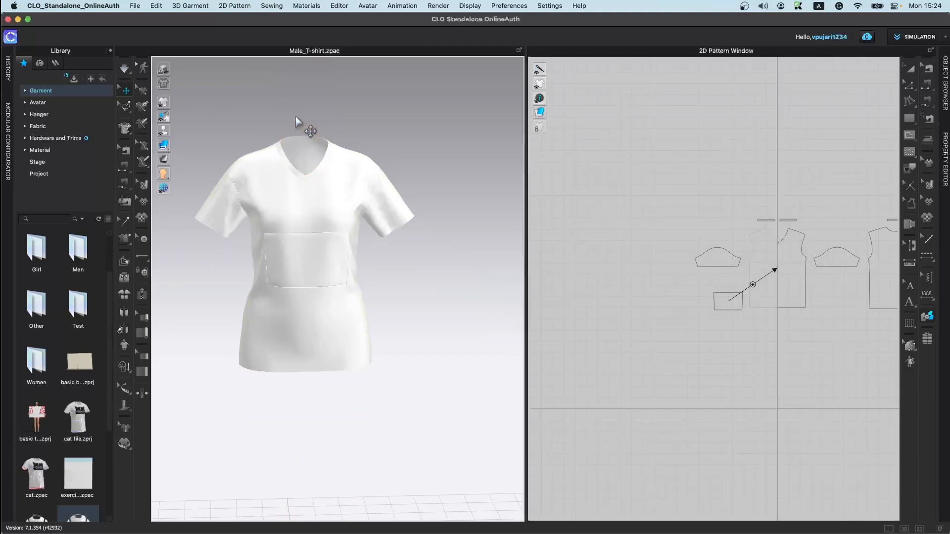
Step: Select all garment patterns in the 2D window and delete them
scroll(550, 290, "down", 3)
left_click(911, 69)
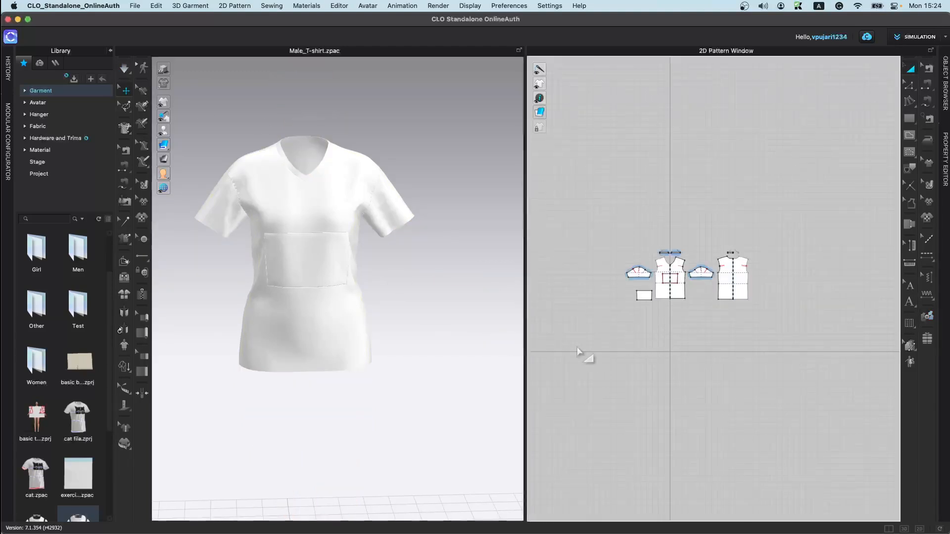
left_click_drag(571, 247, 861, 392)
key("Delete")
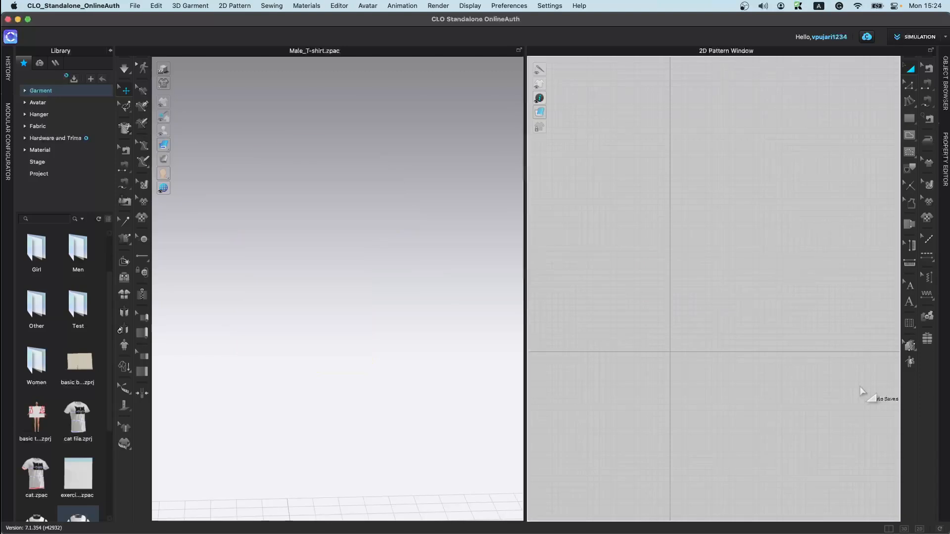
Step: Draw a new rectangle pattern in the empty 2D pattern window
left_click(910, 119)
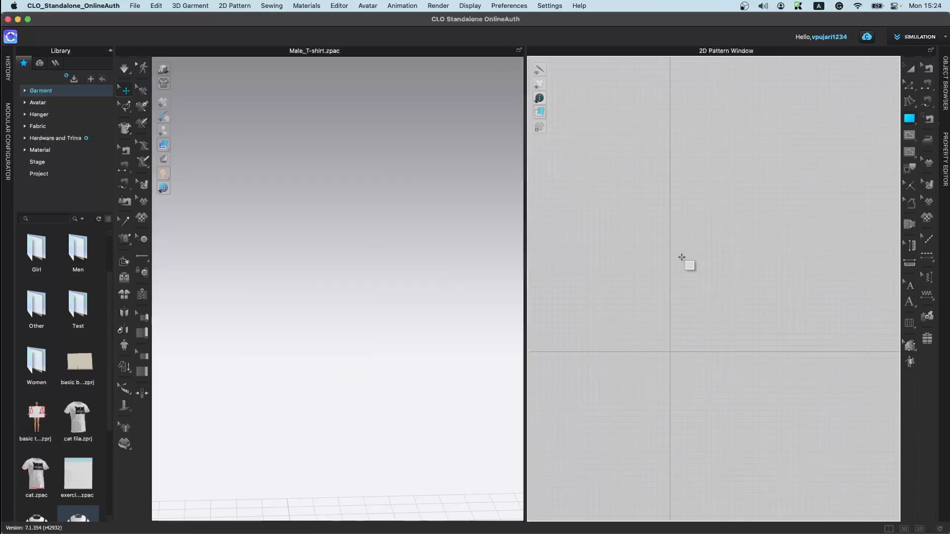
left_click_drag(642, 240, 700, 279)
left_click(910, 71)
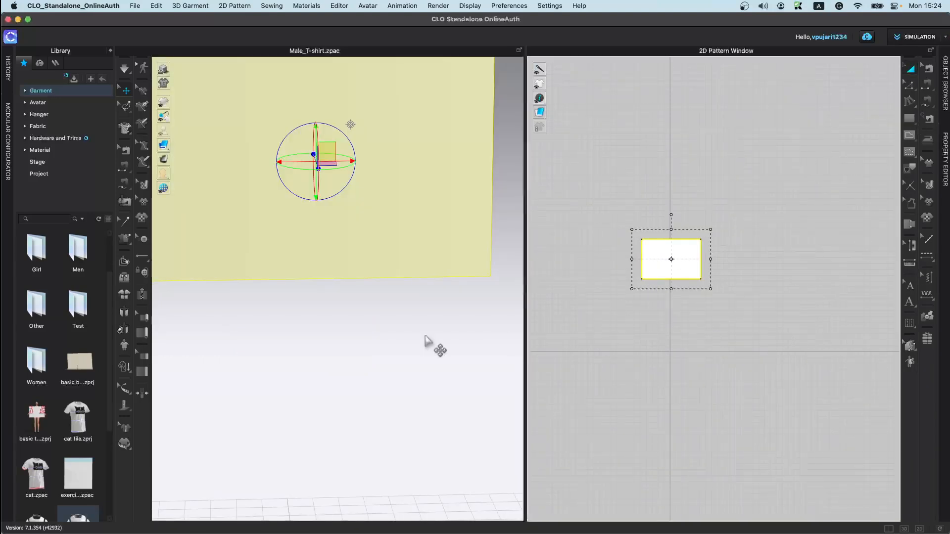
scroll(392, 335, "down", 3)
left_click_drag(711, 230, 696, 239)
right_click(675, 257)
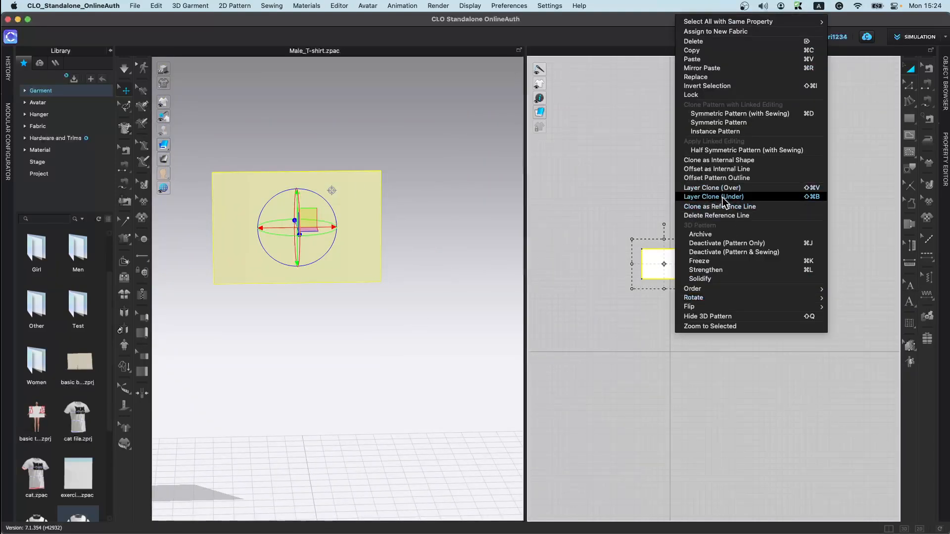
left_click(723, 197)
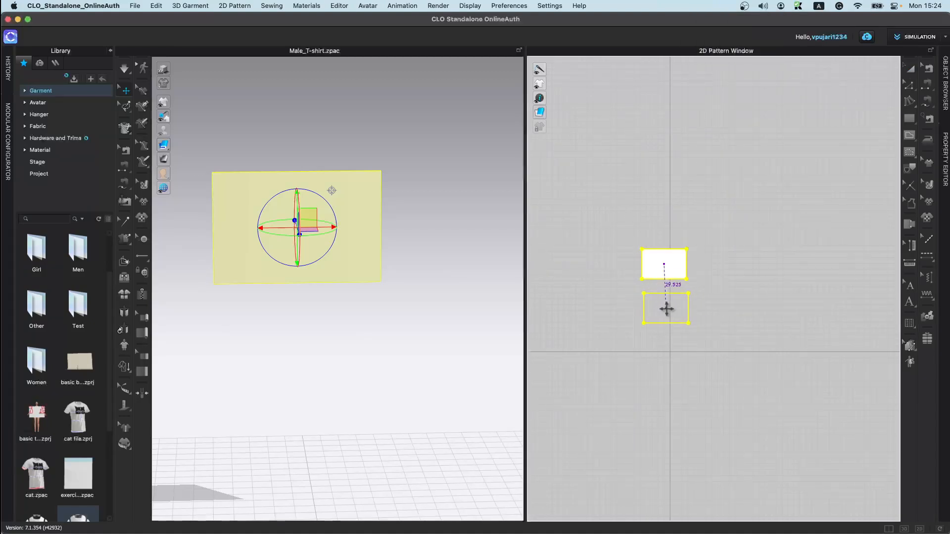
left_click(665, 308)
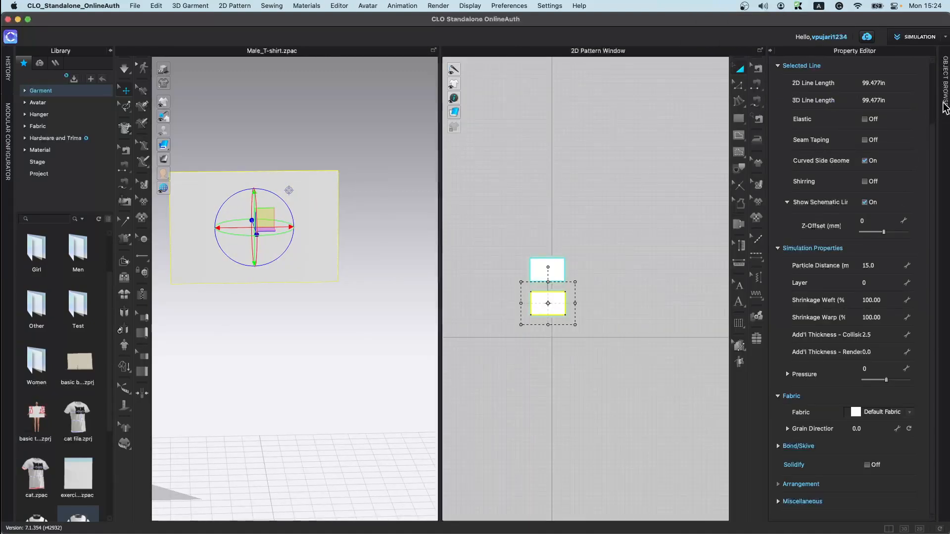
left_click(945, 106)
left_click(772, 338)
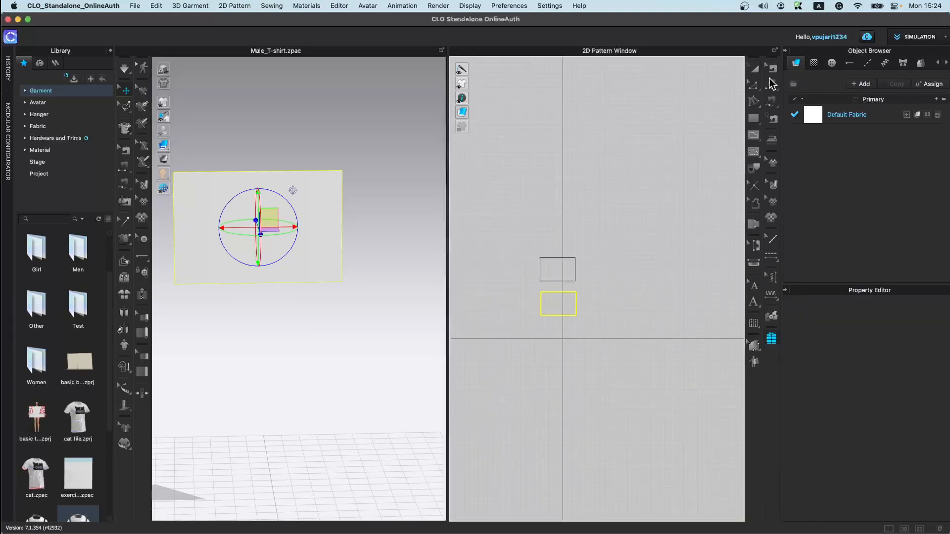
left_click(754, 70)
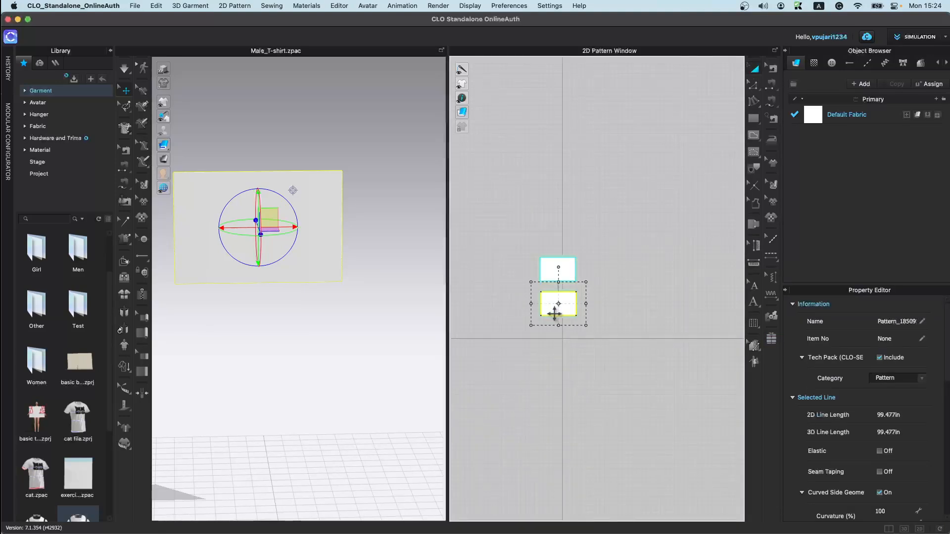
key("Delete")
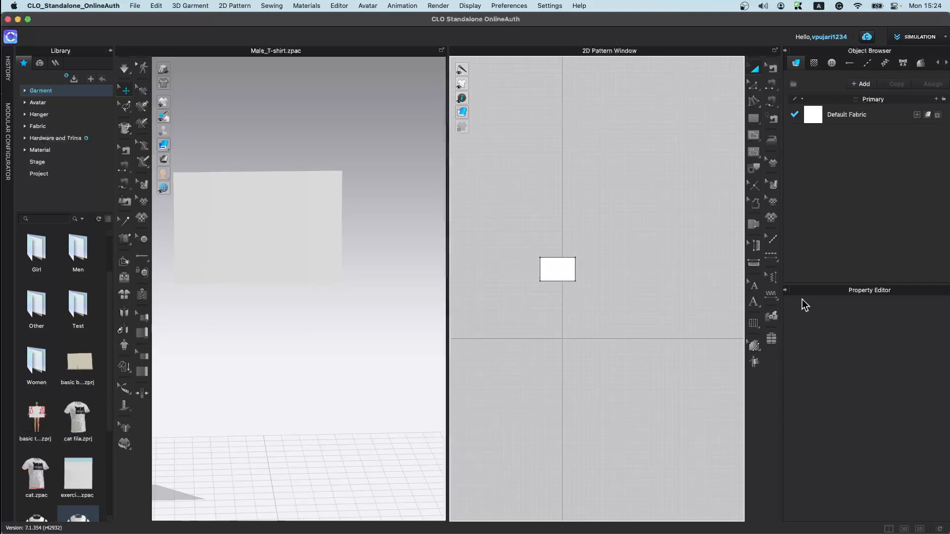
Step: Create a filler layer from the rectangle with the Filler tool
left_click(770, 341)
left_click(554, 275)
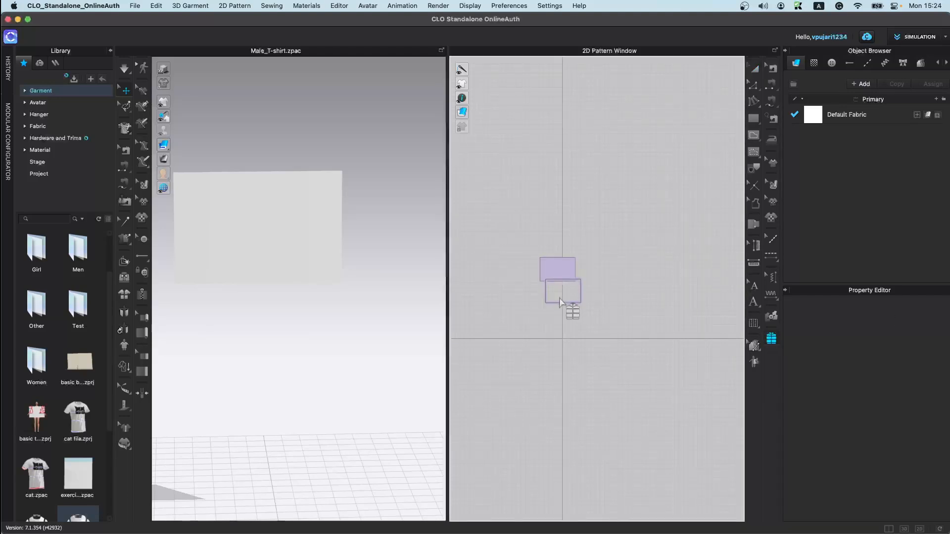
left_click(556, 311)
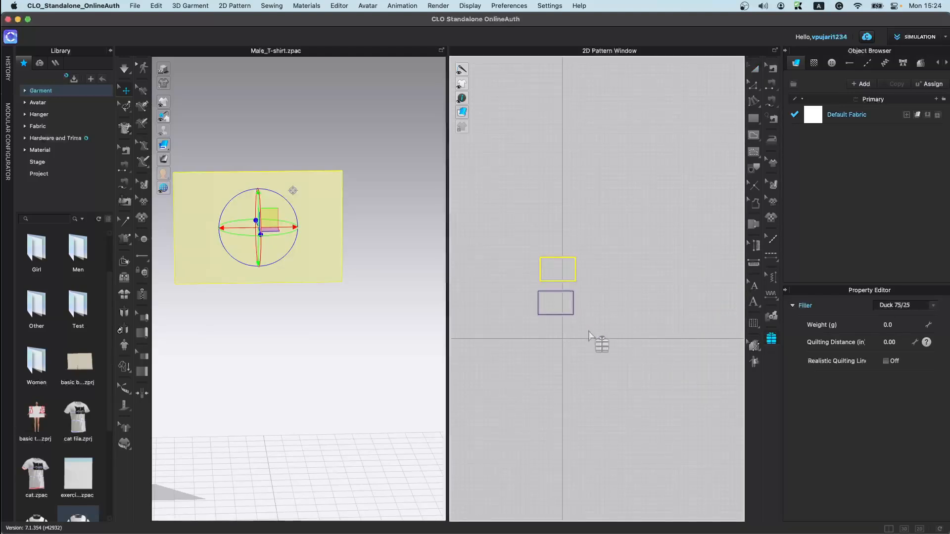
Step: Set the filler weight to 5 g and try to enter a quilting distance
left_click(895, 325)
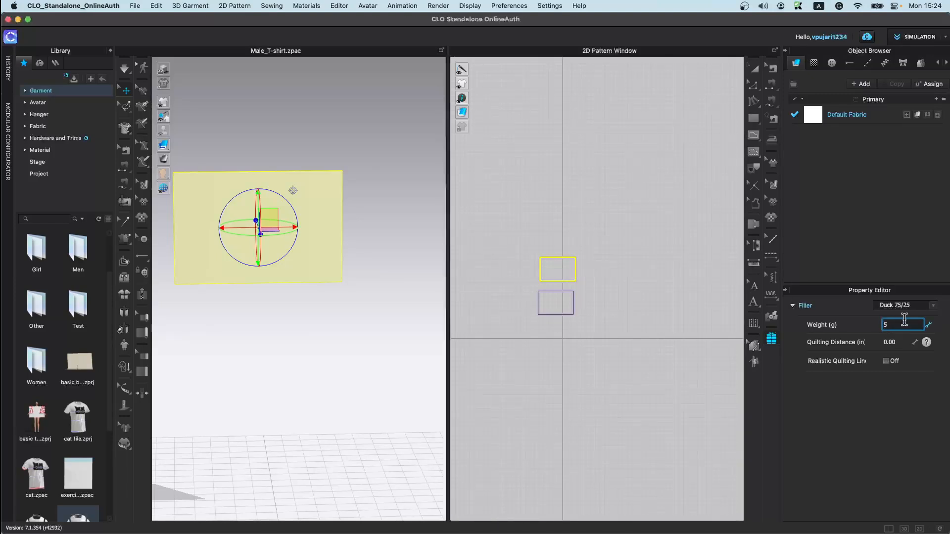
left_click(898, 342)
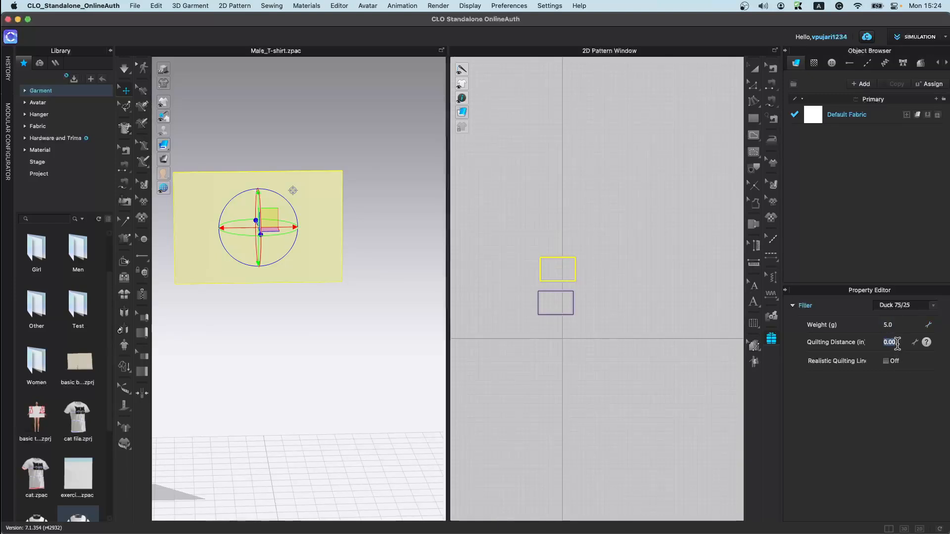
key("1")
key("BackSpace")
key("0")
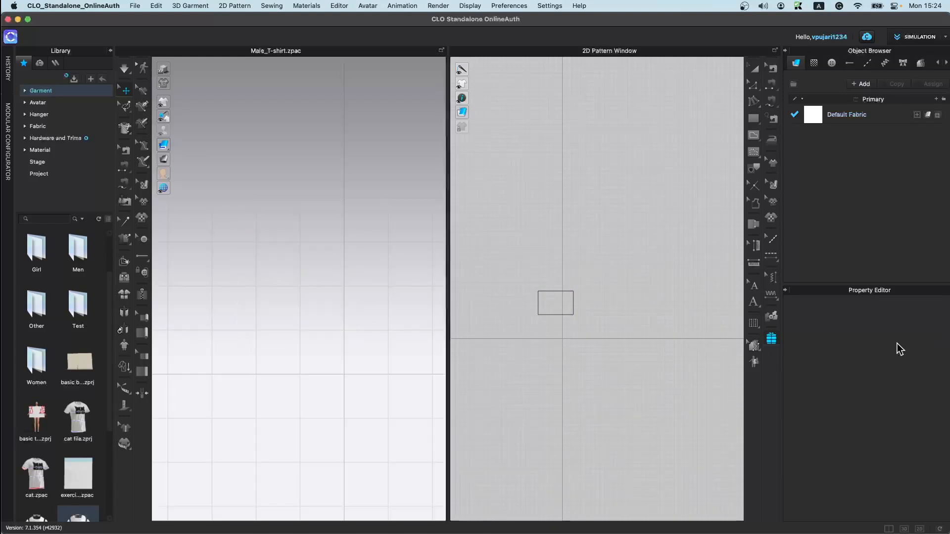
Step: Copy the remaining filler pattern and paste a duplicate below it
left_click(558, 308)
key("super+c")
key("super+v")
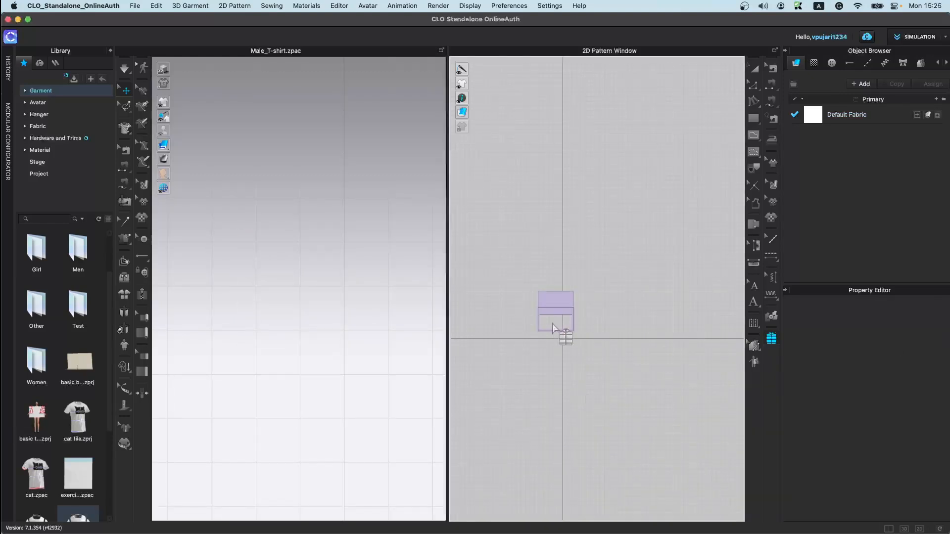
left_click(553, 347)
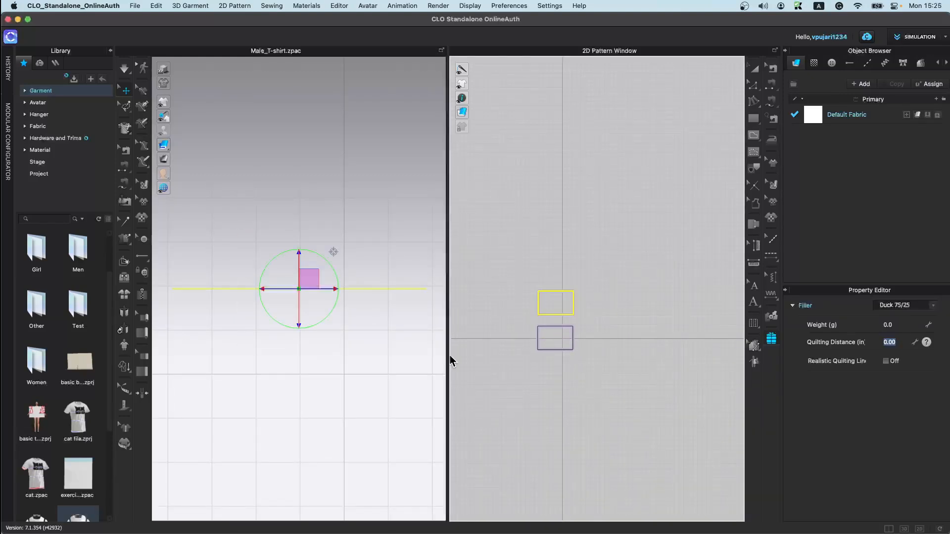
Step: Set the filler's weight to 5 g and its quilting distance to 1.00
scroll(281, 383, "down", 2)
right_click_drag(281, 382, 281, 520)
left_click(911, 324)
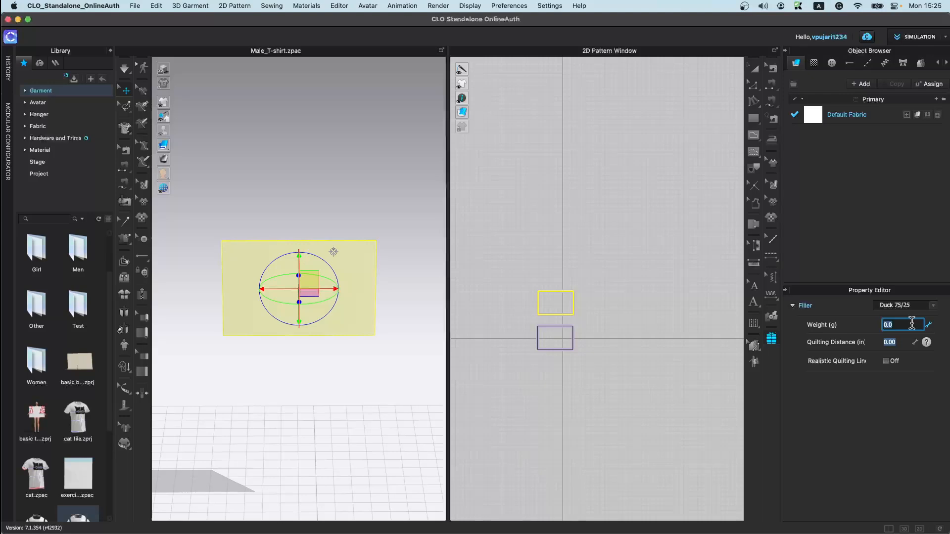
left_click(897, 343)
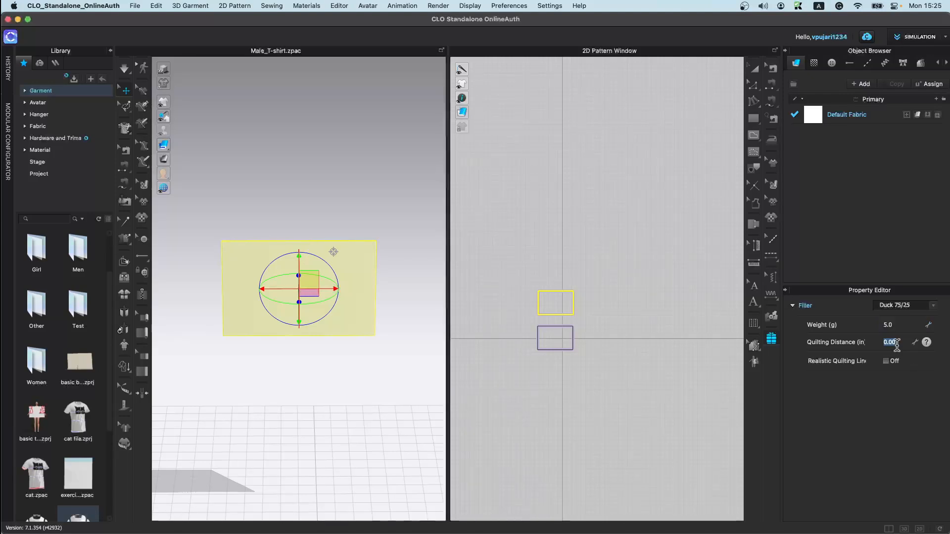
key("1")
key("0")
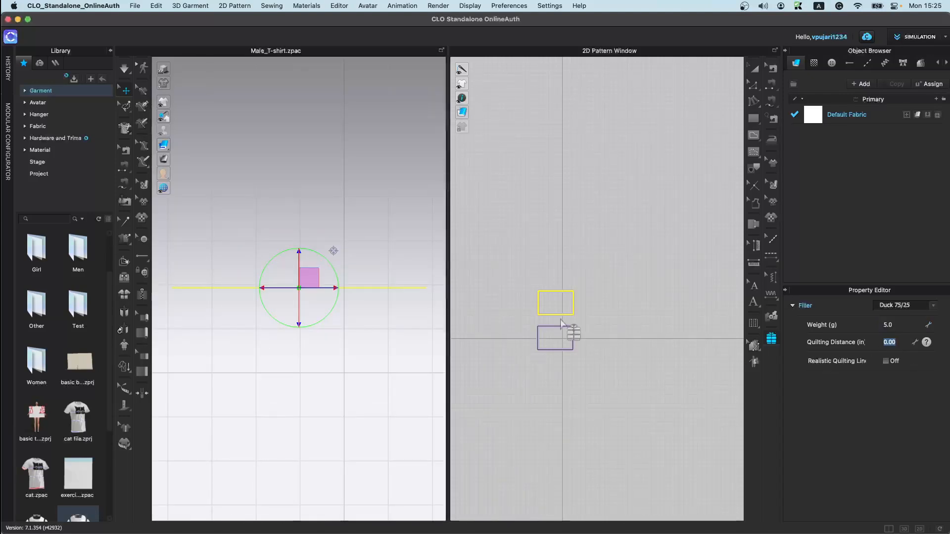
left_click(896, 342)
type("1")
key("Return")
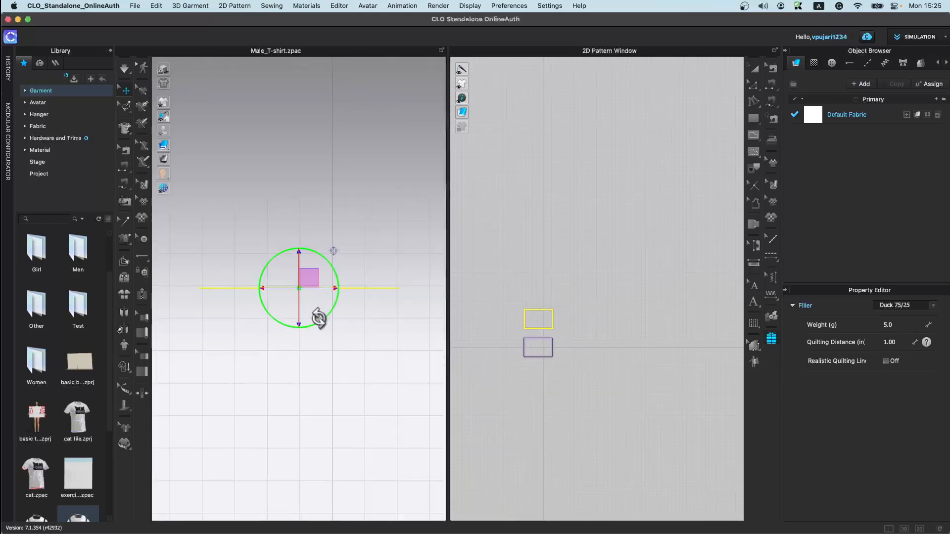
Step: Rotate the filler pattern in 3D and simulate it into a pillow shape
right_click_drag(299, 424, 355, 345)
key("space")
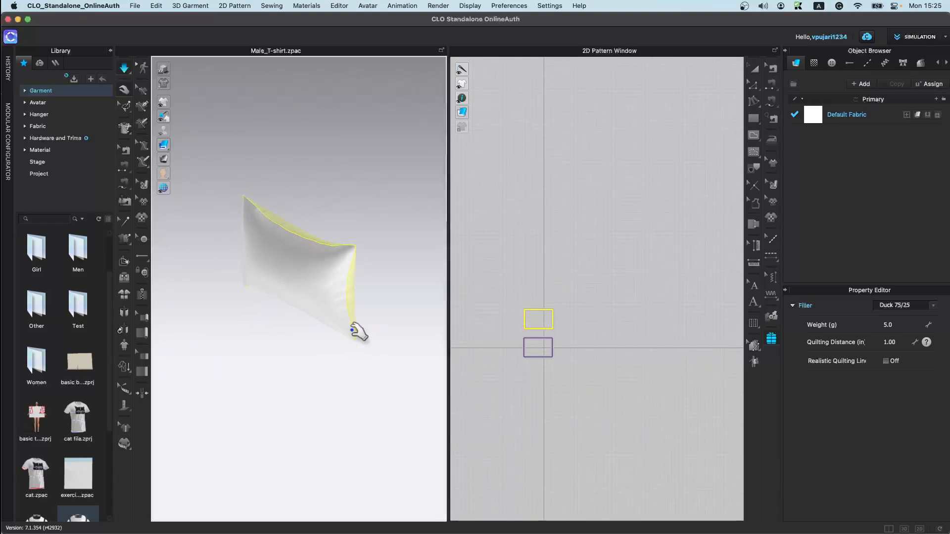
right_click_drag(383, 280, 351, 469)
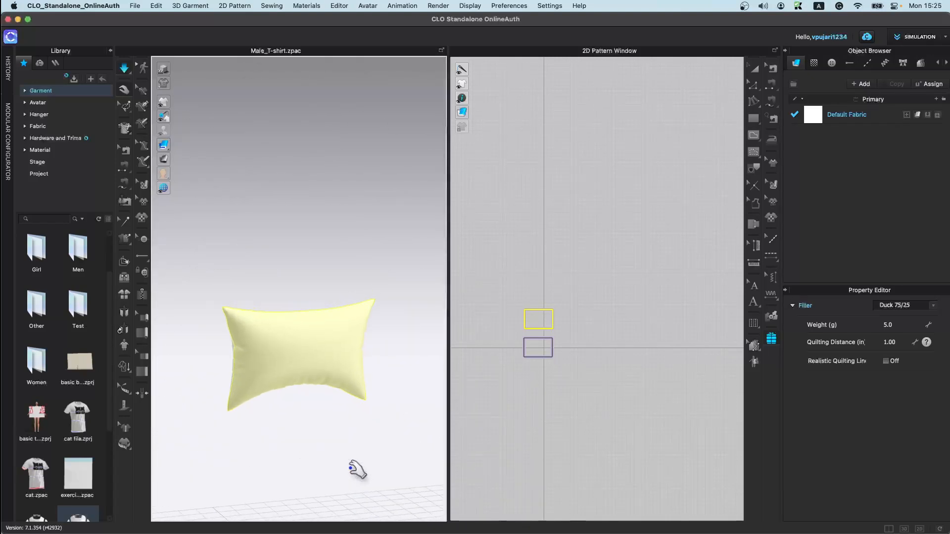
scroll(344, 460, "down", 5)
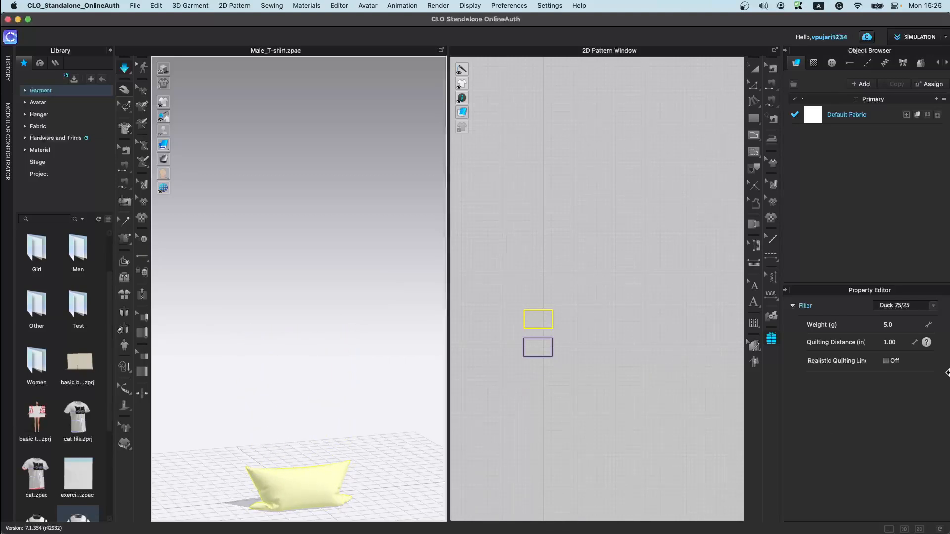
Step: Set the filler weight to 1 g, simulate again and pull the pillow around in 3D
left_click(901, 323)
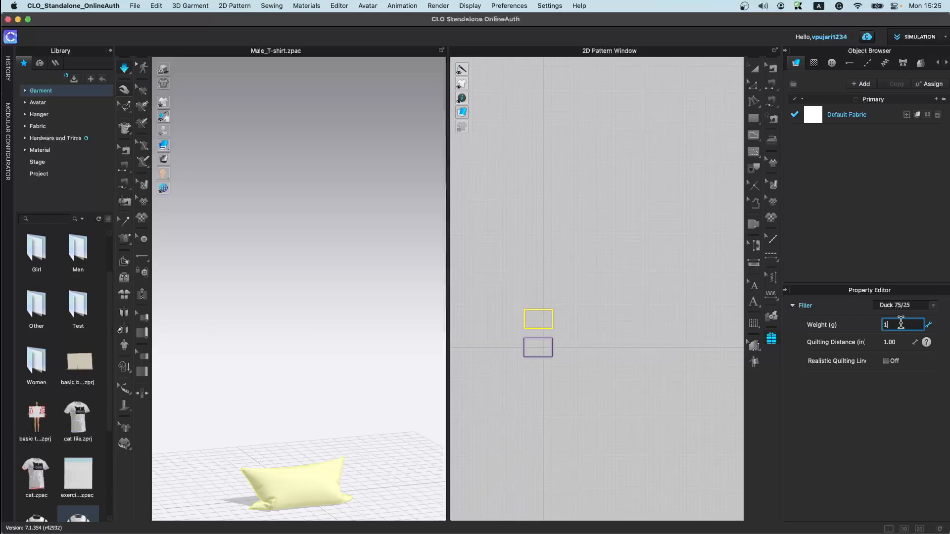
type("1")
key("Return")
key("space")
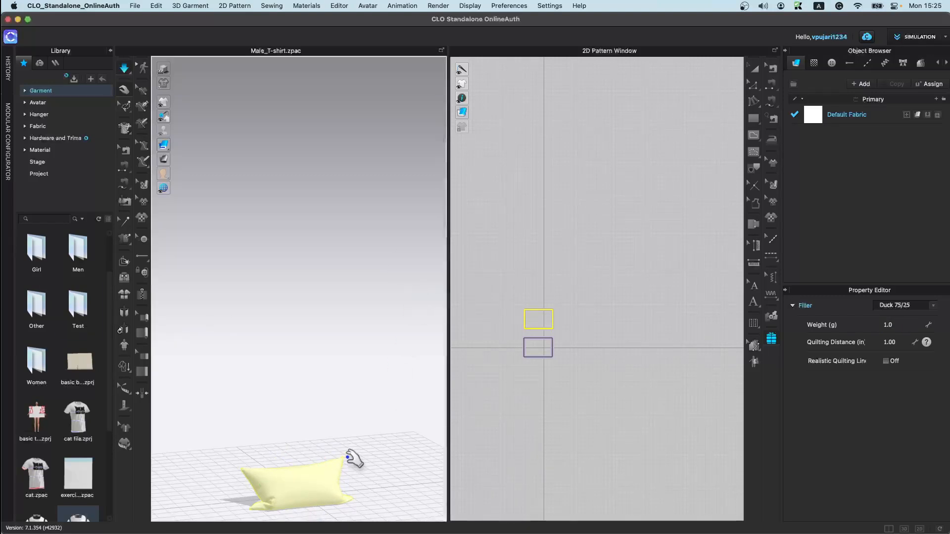
left_click_drag(314, 484, 320, 405)
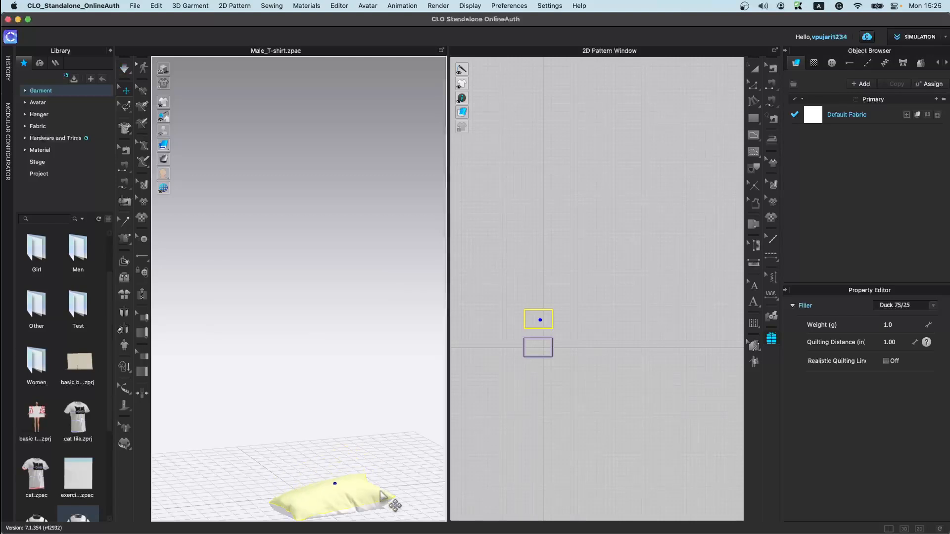
middle_click_drag(370, 476, 362, 367)
right_click_drag(363, 370, 357, 428)
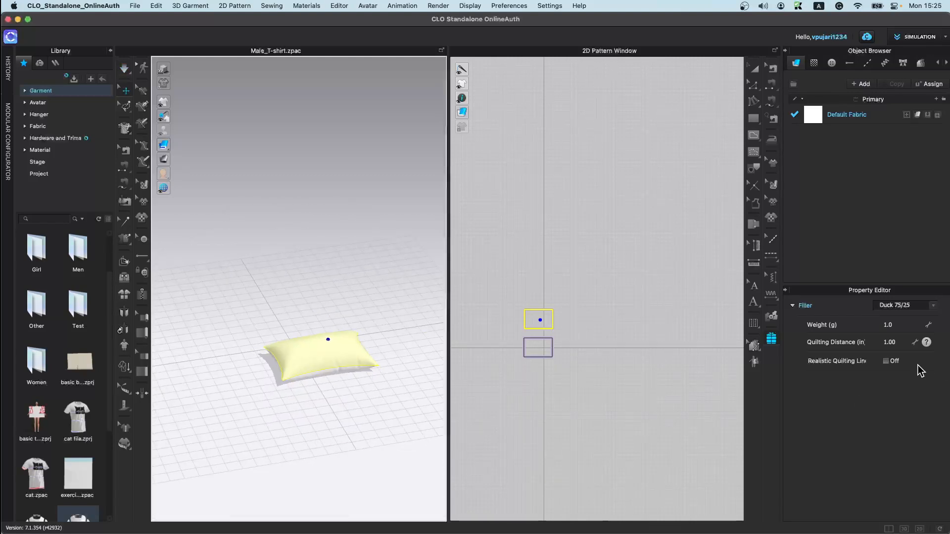
Step: Open the Male_T-shirt garment from the library without saving the current pillow file
left_click(787, 51)
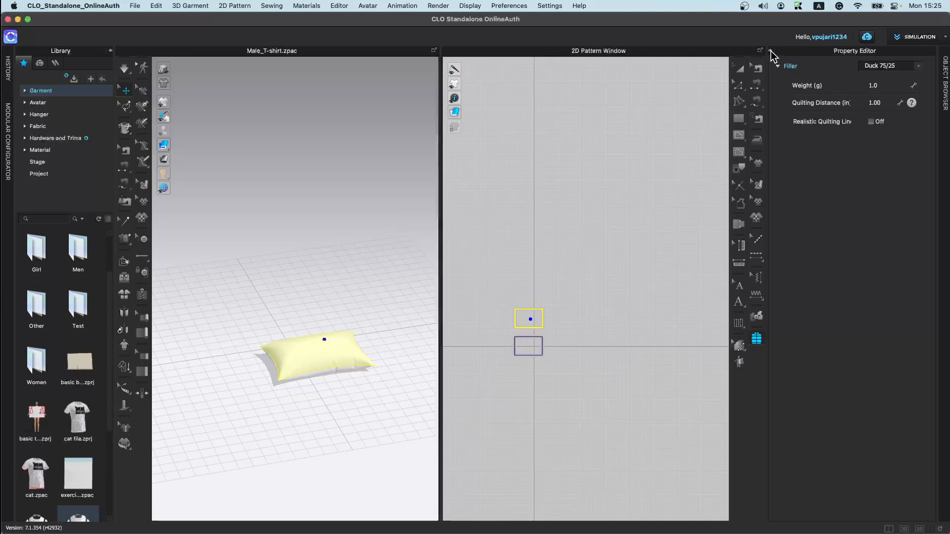
left_click(771, 51)
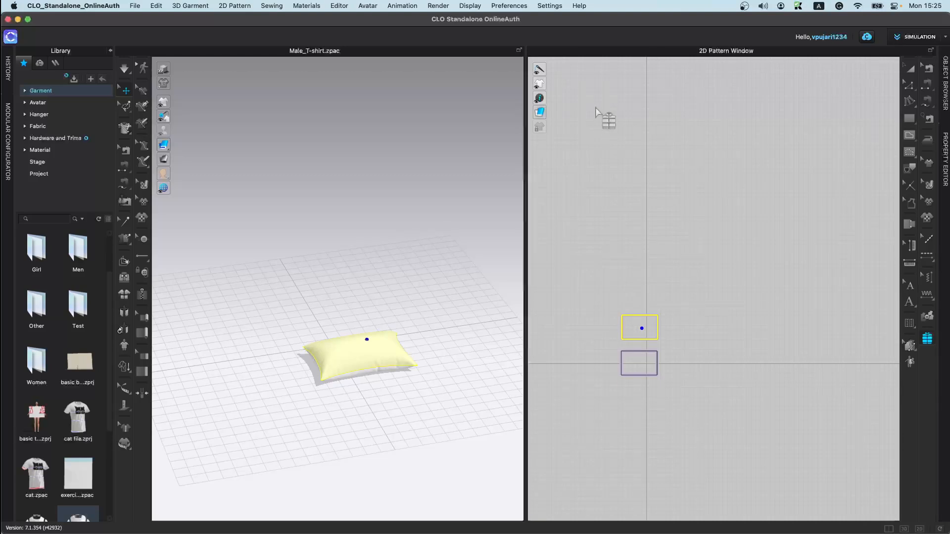
mouse_move(537, 71)
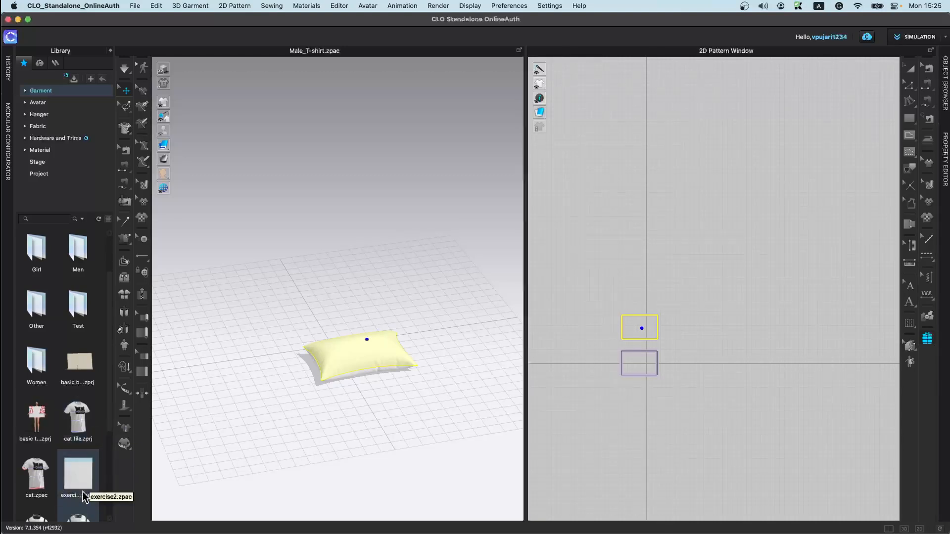
scroll(85, 498, "down", 3)
double_click(92, 393)
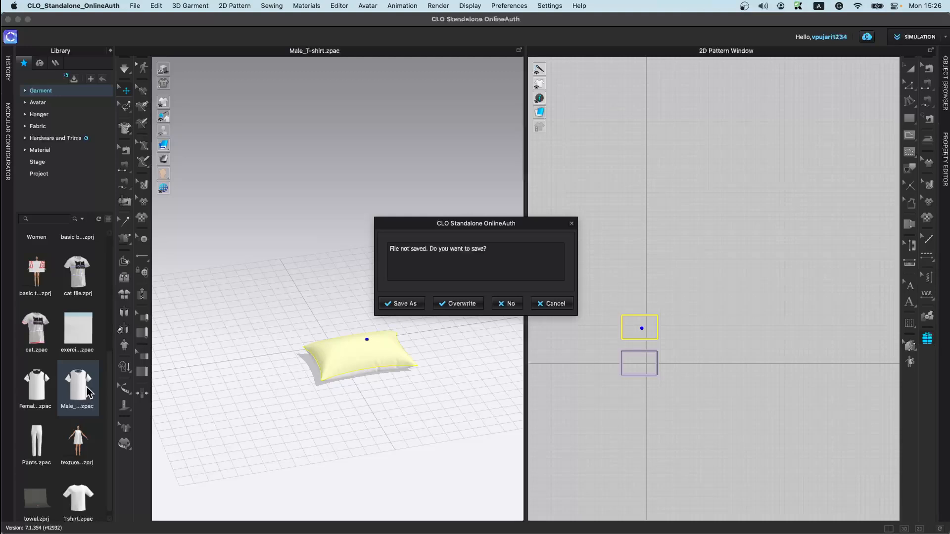
left_click(513, 306)
left_click(471, 295)
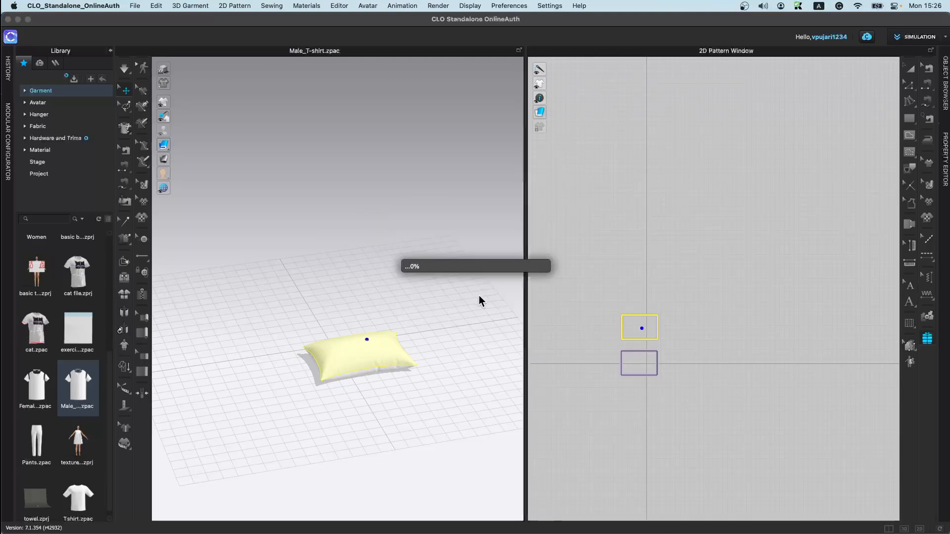
scroll(616, 364, "up", 5)
scroll(627, 433, "down", 5)
middle_click_drag(645, 445, 642, 225)
mouse_move(542, 72)
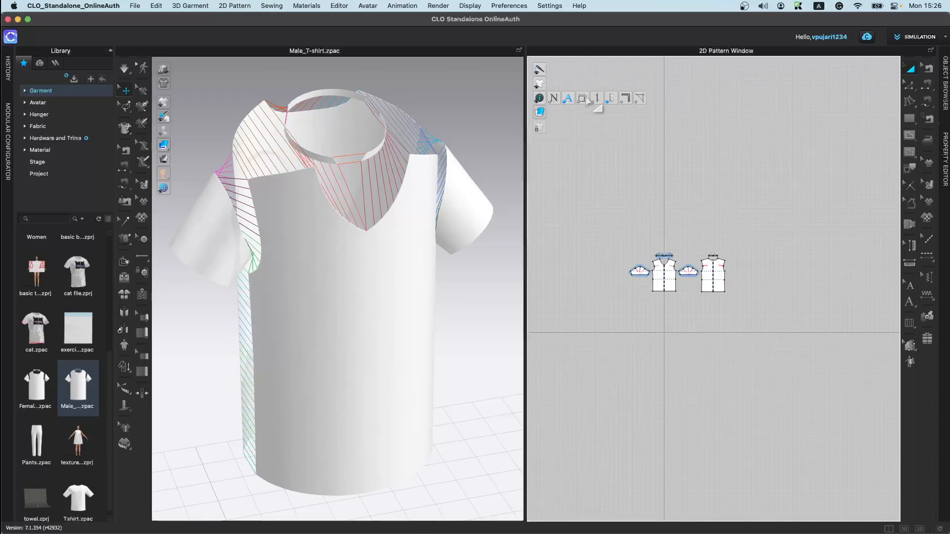
Step: Examine the 2D pattern window display toggles, such as the guideline and internal line options
left_click(583, 98)
left_click(584, 99)
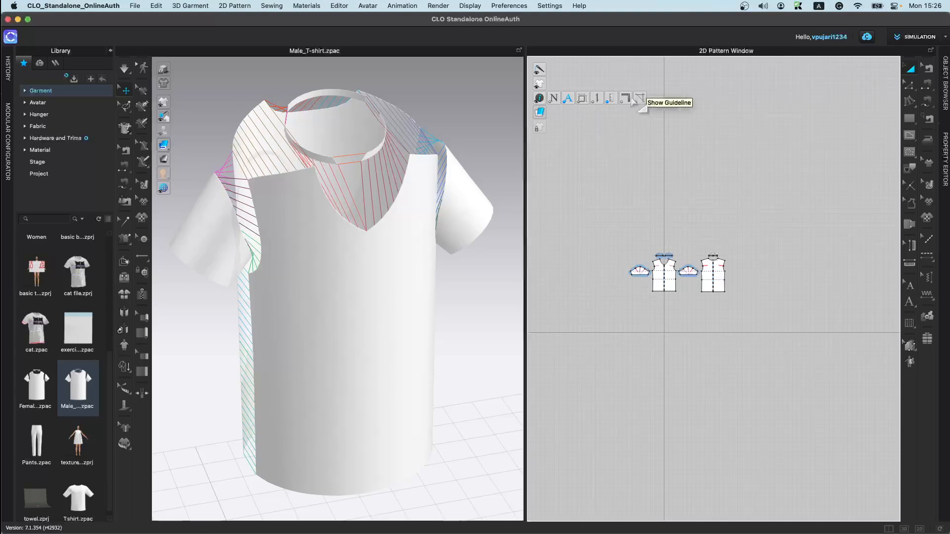
left_click(625, 100)
left_click(626, 101)
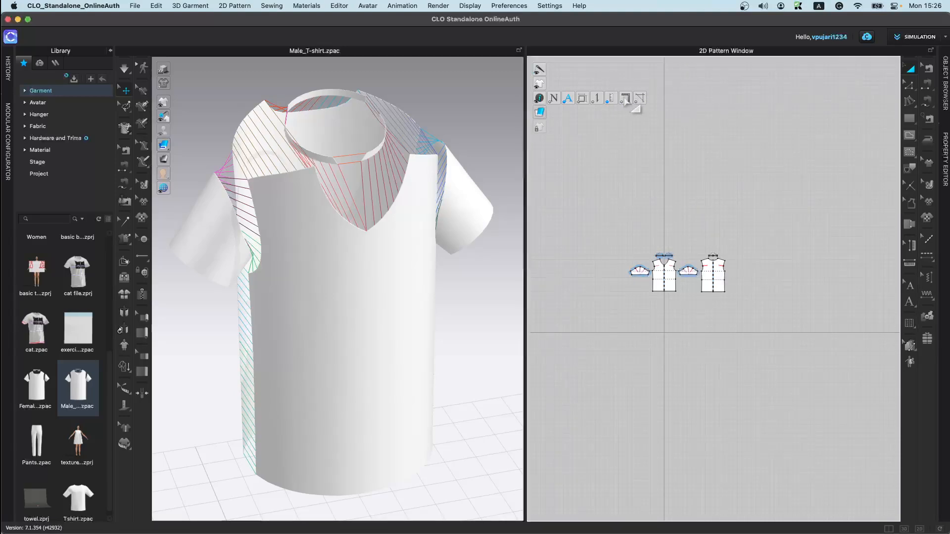
mouse_move(543, 116)
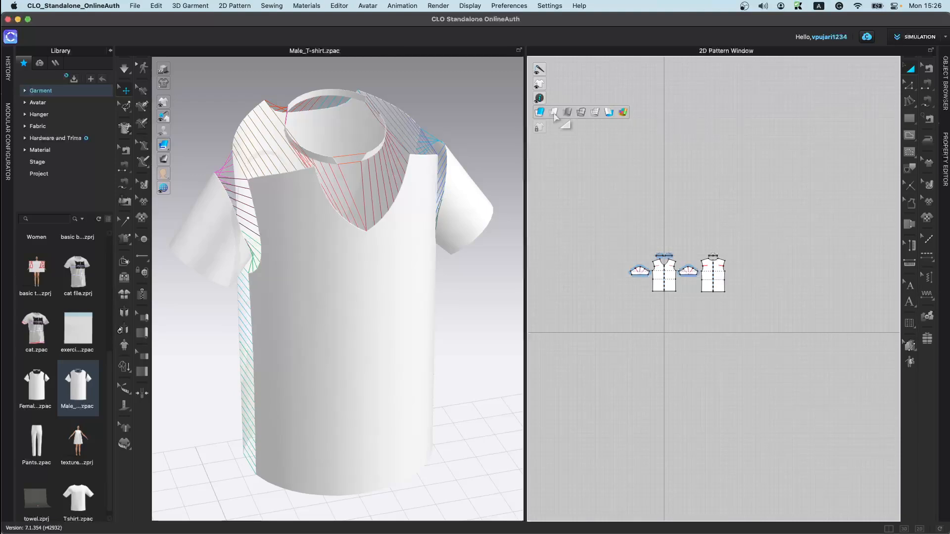
mouse_move(169, 147)
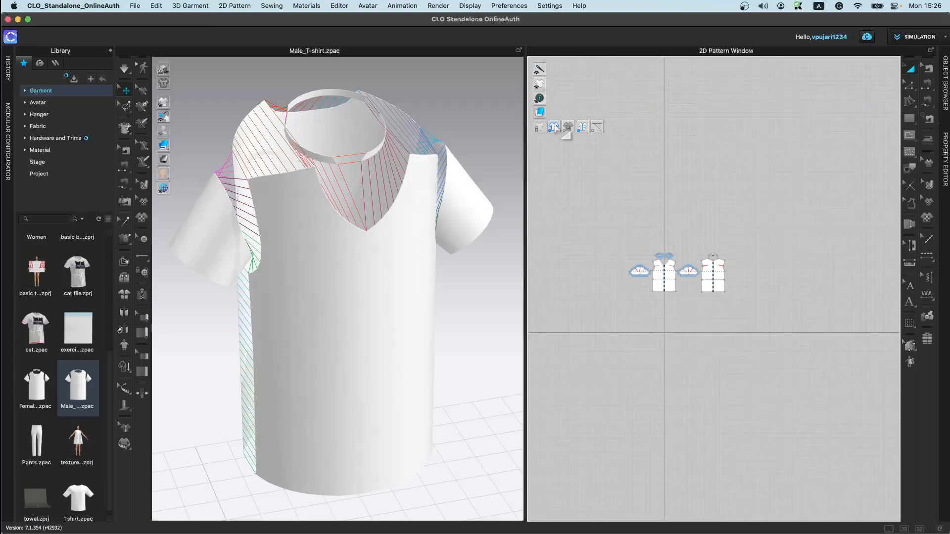
left_click(555, 127)
left_click(555, 127)
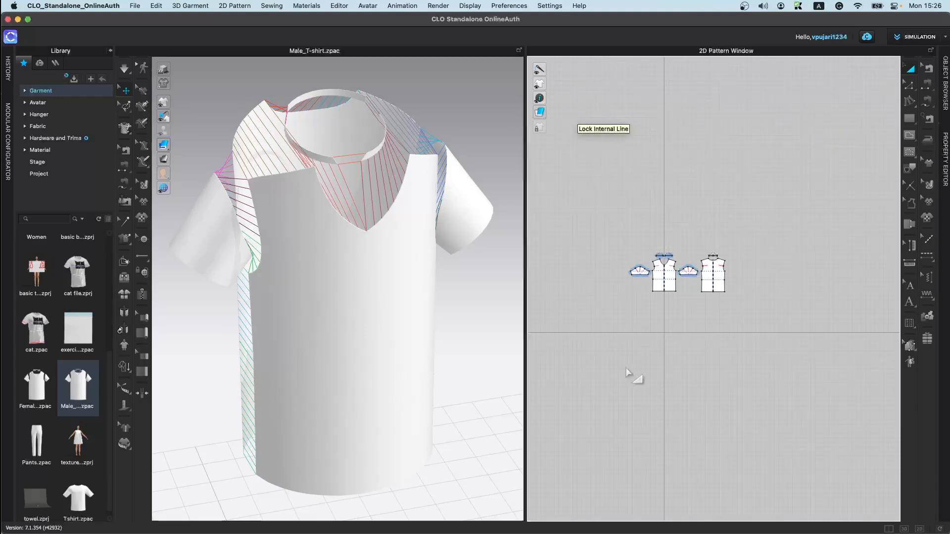
scroll(403, 311, "up", 3)
scroll(403, 317, "down", 4)
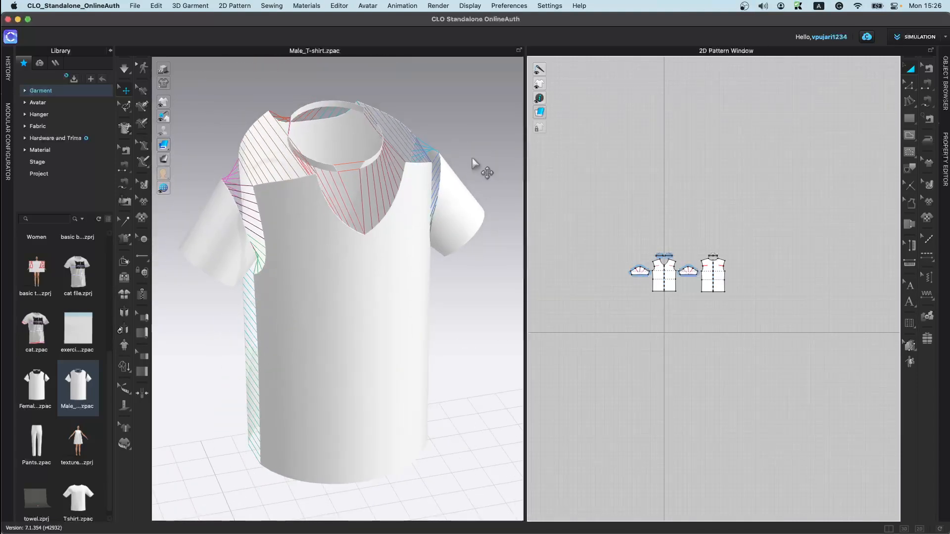
Step: Reopen the object browser and property editor and look through the fabric and button tabs for the shirt front
left_click(946, 75)
left_click(946, 92)
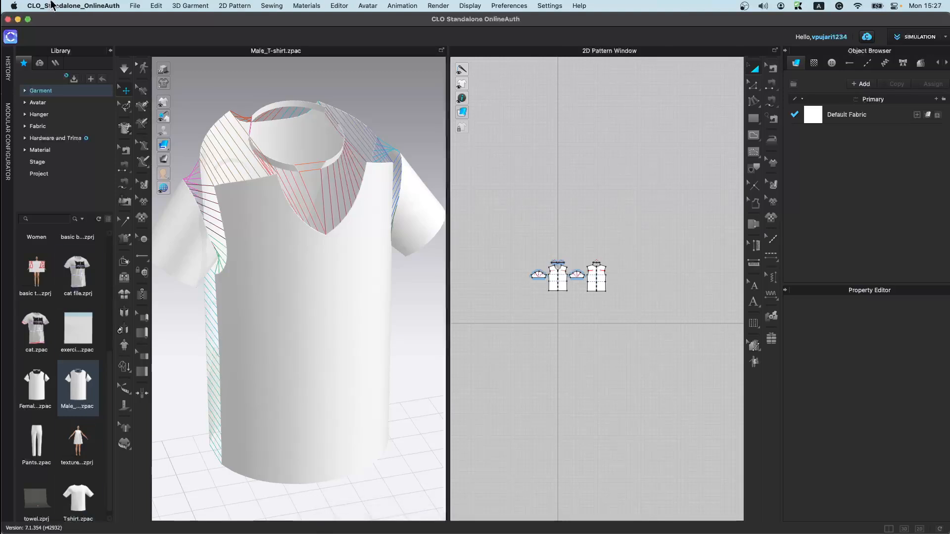
mouse_move(44, 264)
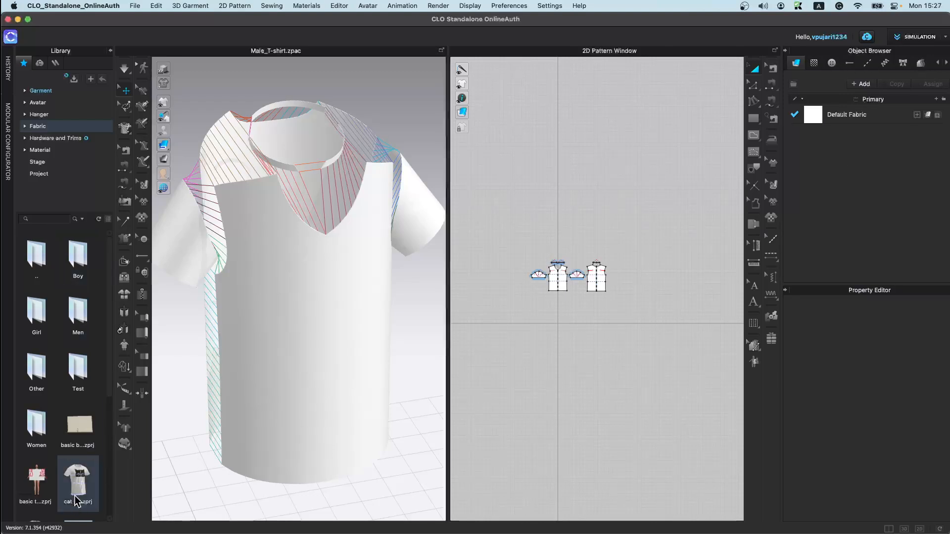
left_click(831, 63)
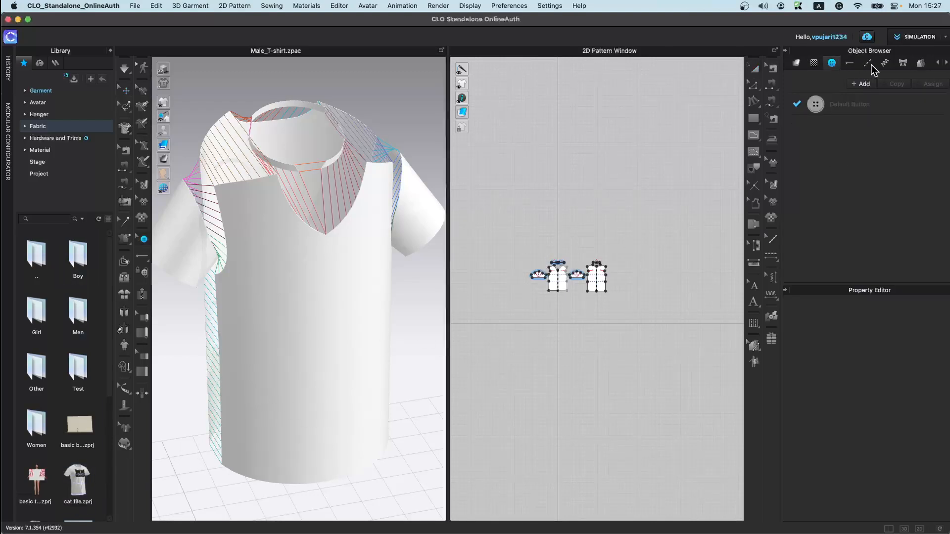
left_click(796, 64)
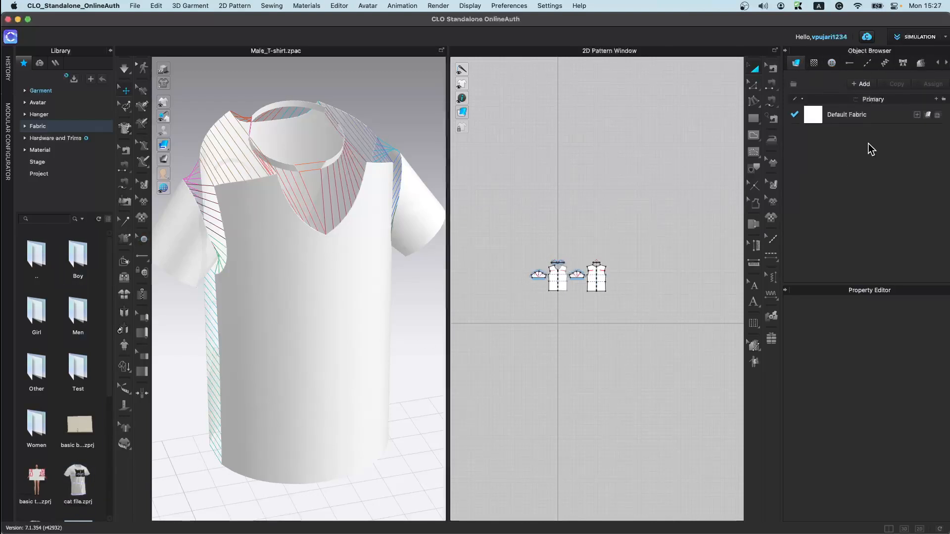
left_click(379, 313)
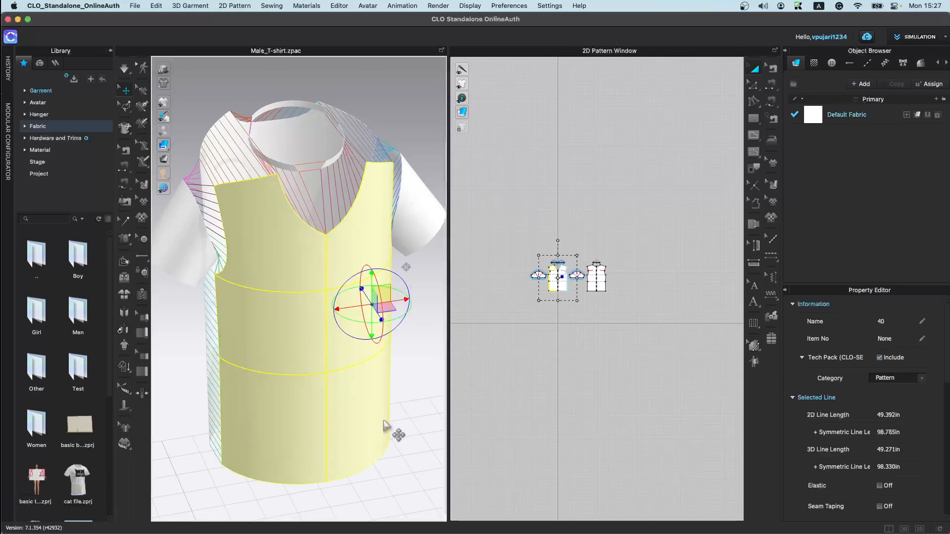
scroll(889, 417, "down", 3)
scroll(888, 417, "up", 3)
left_click(494, 319)
right_click_drag(424, 390, 411, 364)
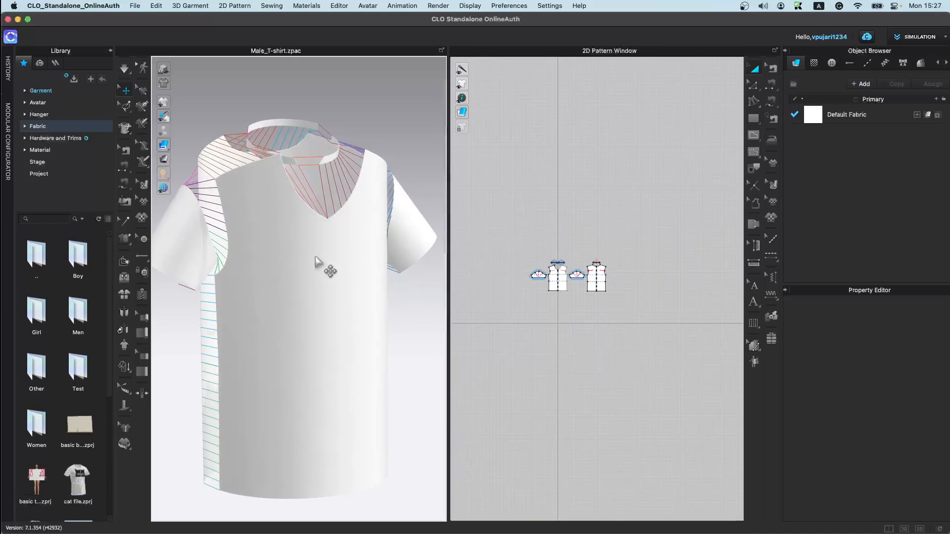
Step: Place a button on the T-shirt front with the Button tool
left_click(138, 255)
left_click(173, 256)
right_click_drag(403, 420, 327, 278)
scroll(327, 279, "up", 10)
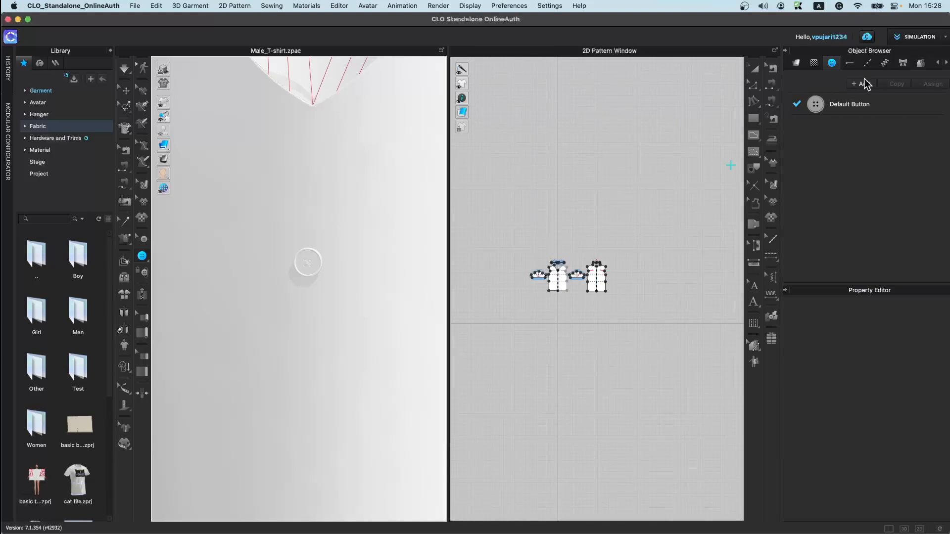
Step: Change the default button's shape to another four-hole style and set its width to 2.000 in
left_click(857, 106)
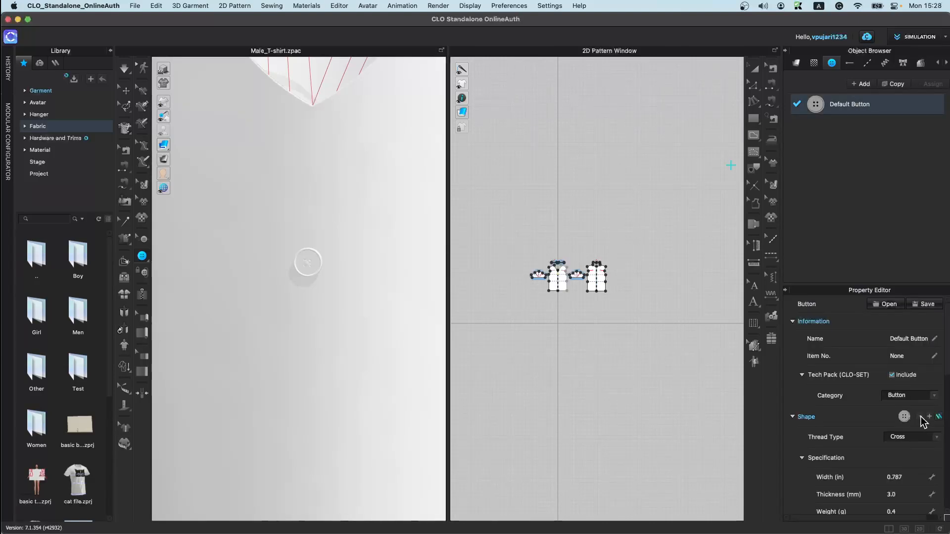
left_click(921, 417)
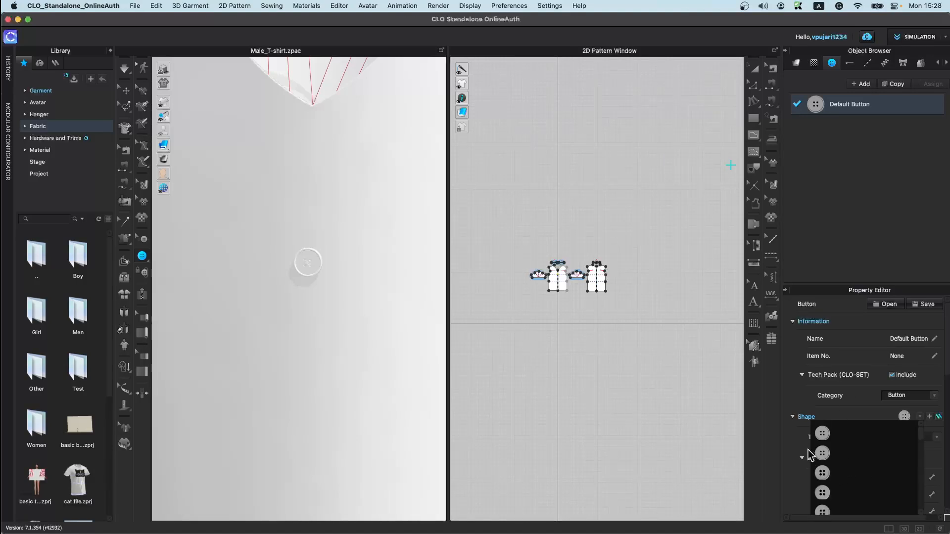
left_click(829, 439)
scroll(841, 446, "down", 6)
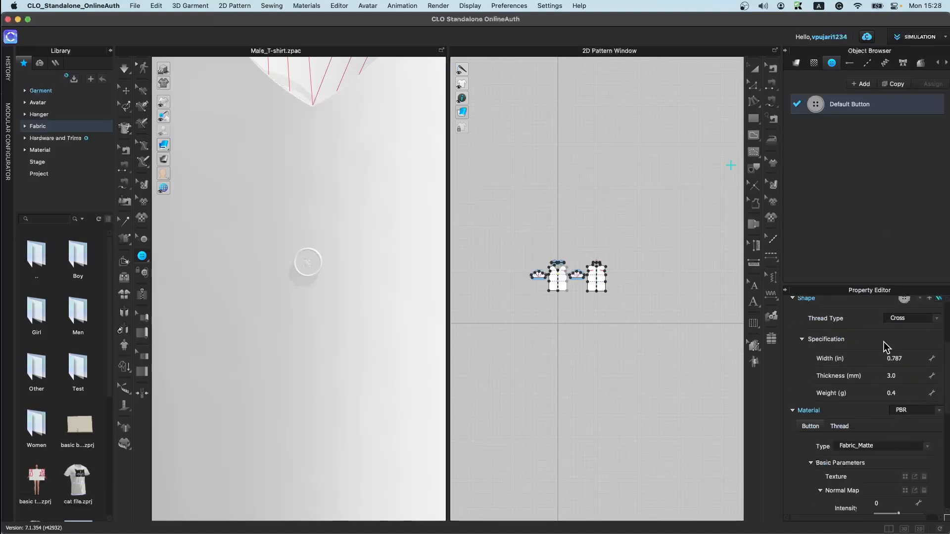
scroll(885, 493, "up", 3)
left_click(910, 388)
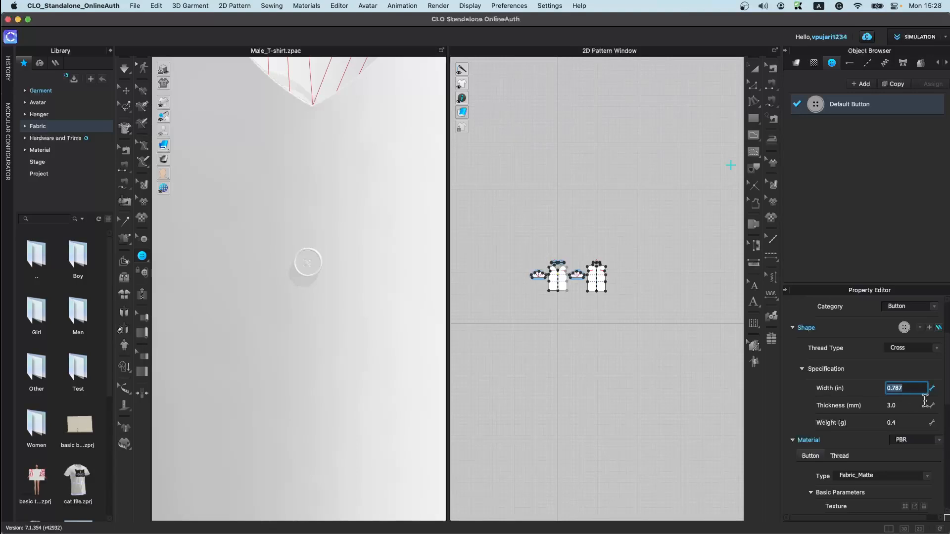
key("Return")
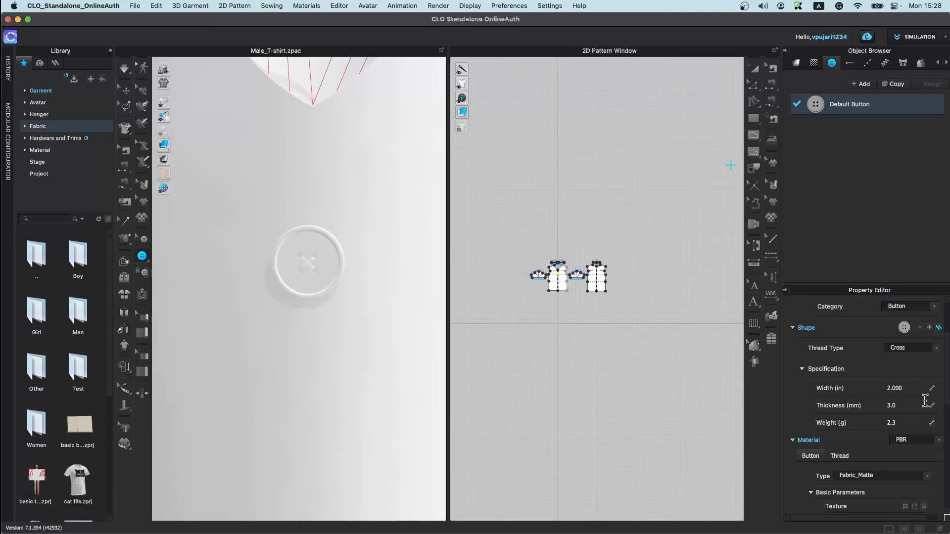
Step: Add a new button style in the object browser and apply it to the selected button on the shirt
scroll(923, 400, "up", 3)
scroll(934, 423, "down", 4)
scroll(934, 423, "up", 4)
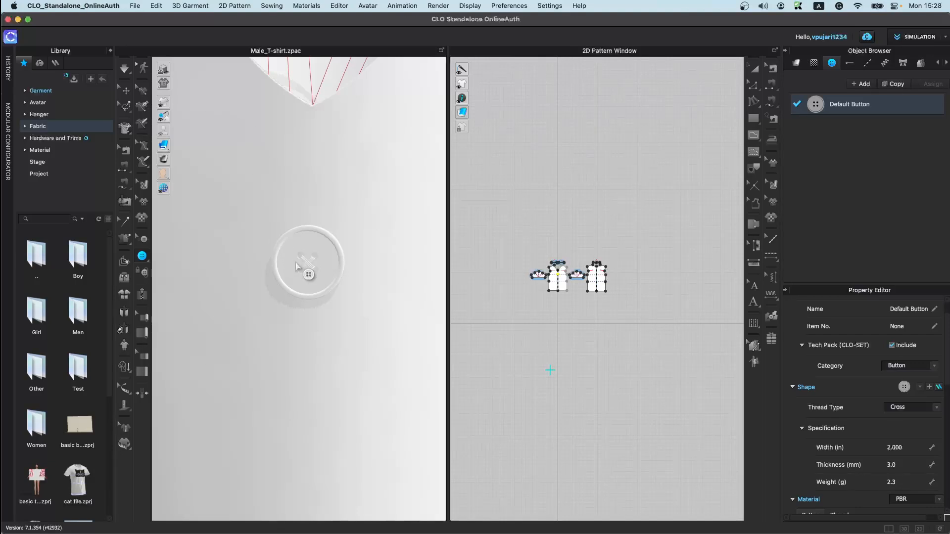
left_click(144, 238)
left_click(365, 320)
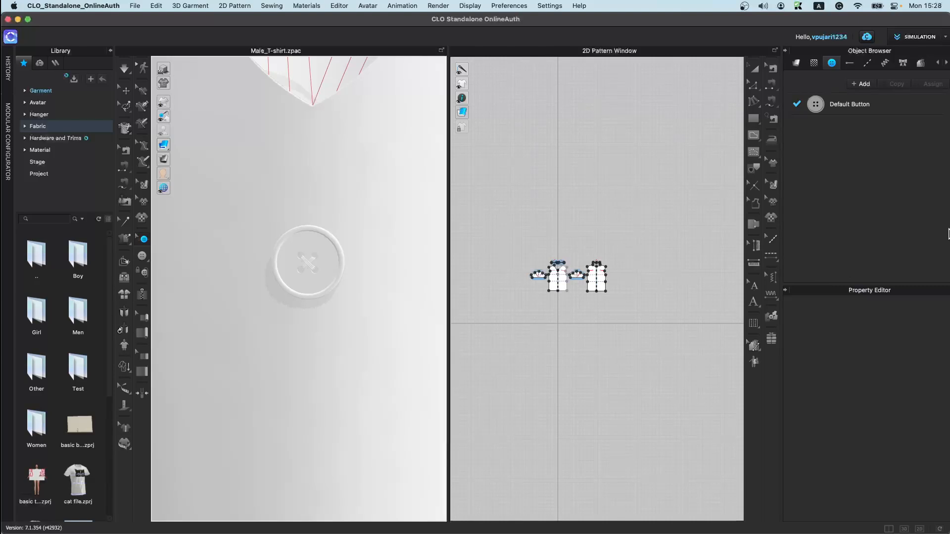
left_click(342, 260)
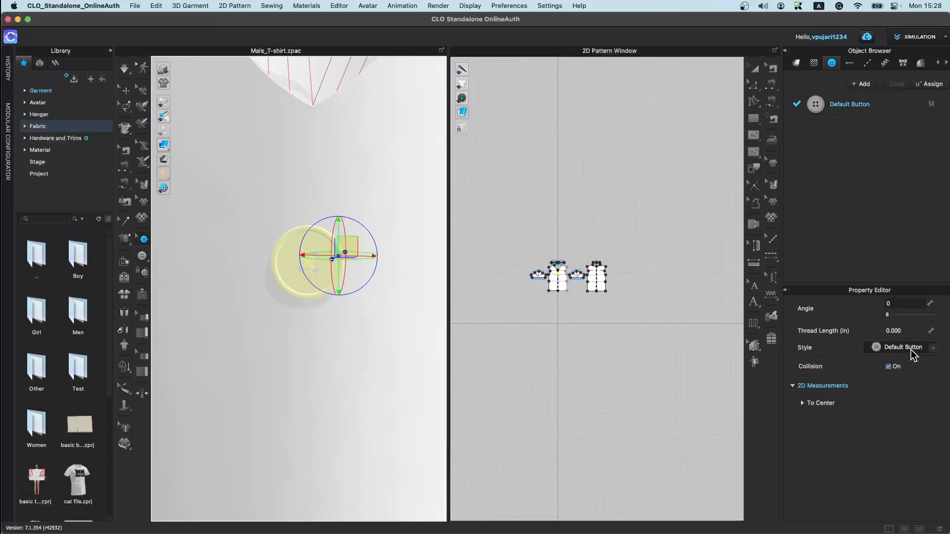
left_click(863, 84)
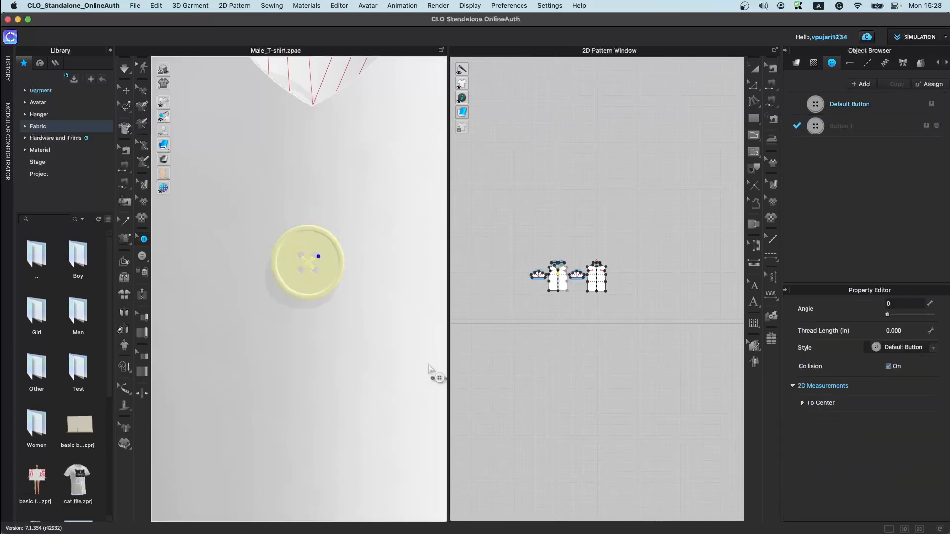
left_click(909, 348)
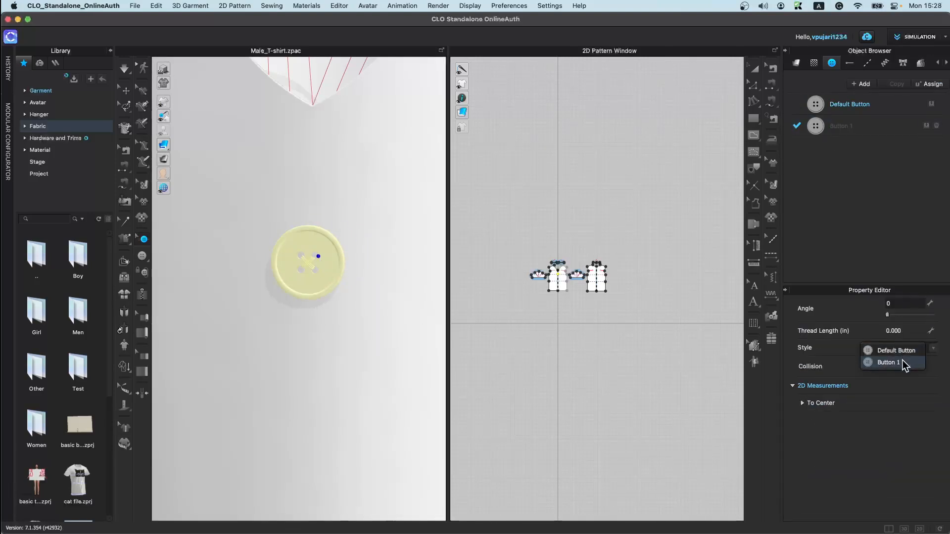
left_click(891, 363)
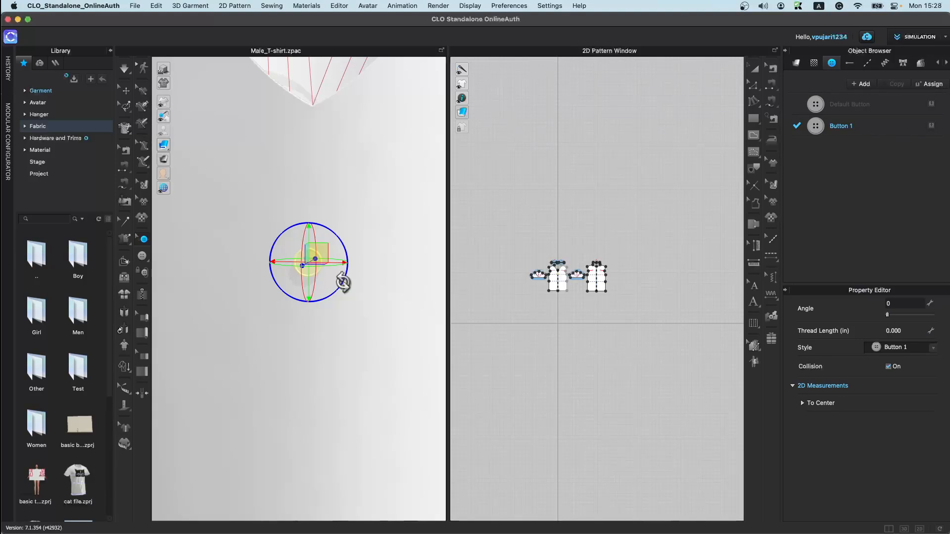
scroll(350, 291, "down", 3)
scroll(554, 320, "down", 4)
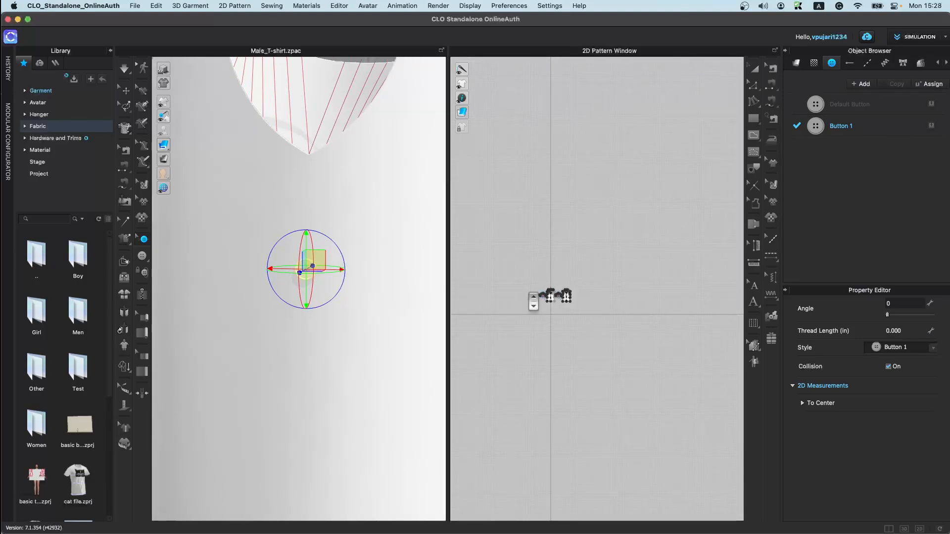
scroll(304, 384, "down", 2)
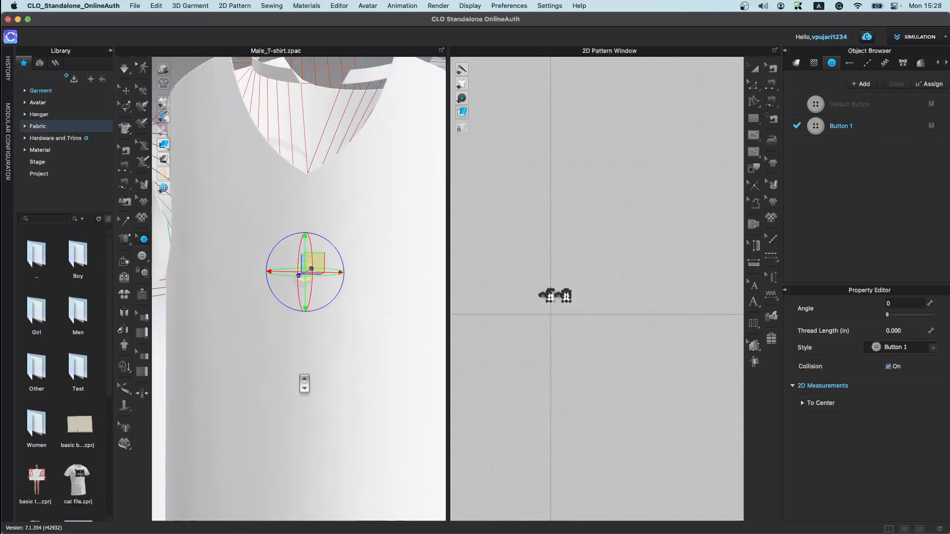
scroll(304, 383, "down", 2)
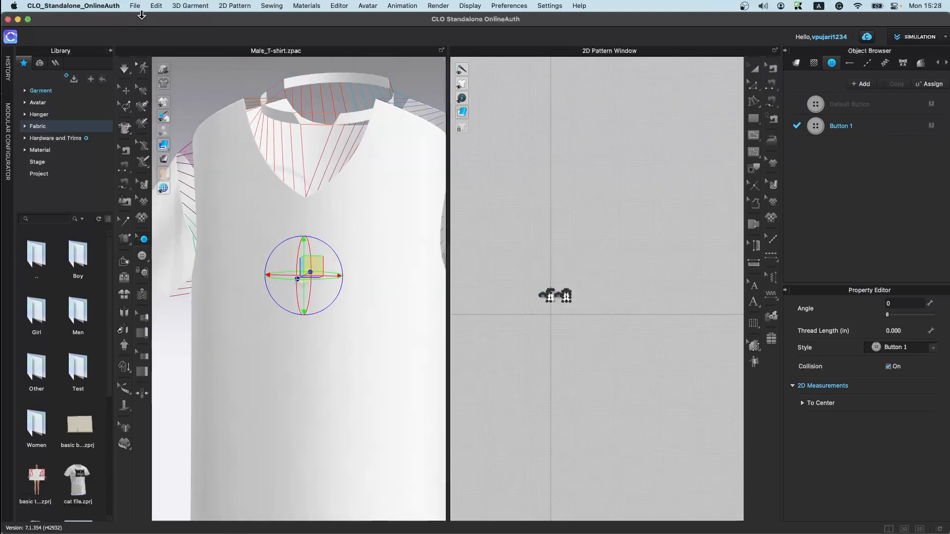
left_click(191, 7)
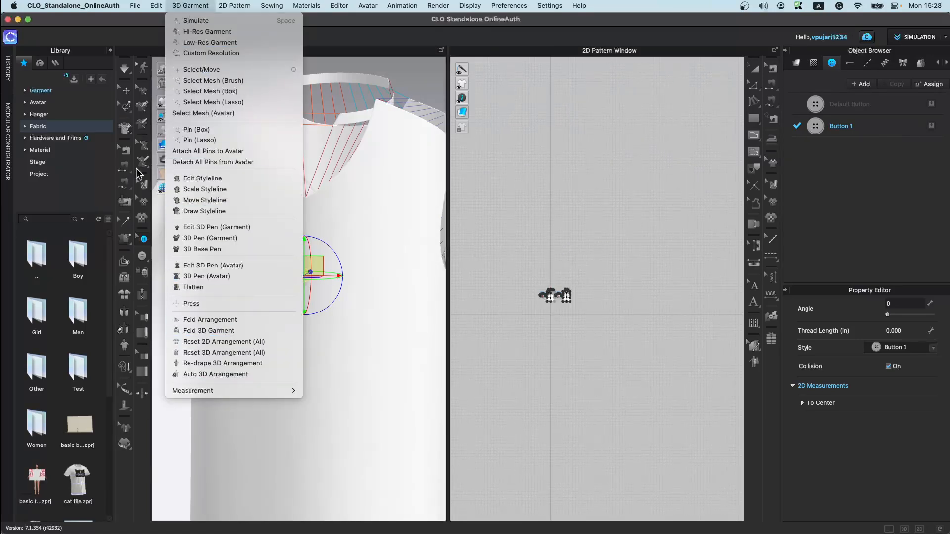
mouse_move(221, 7)
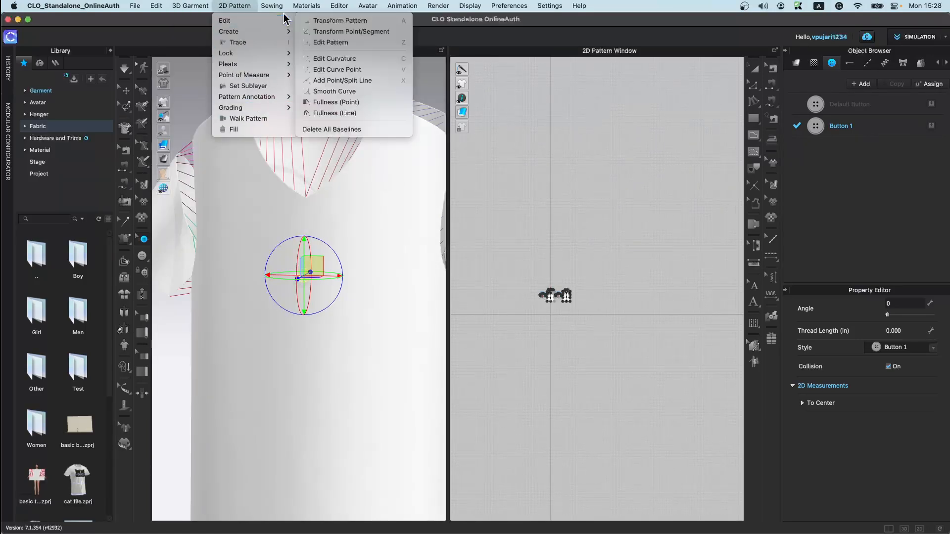
mouse_move(279, 7)
mouse_move(549, 6)
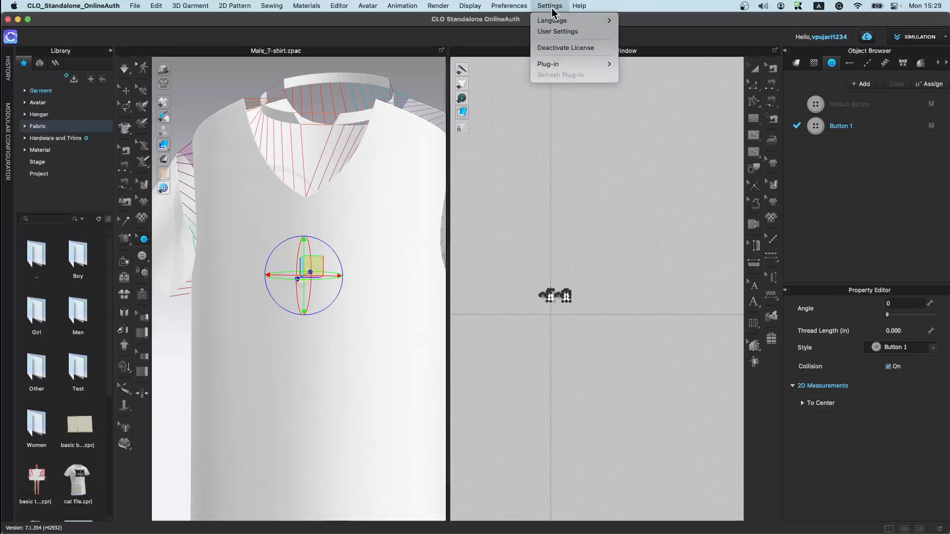
mouse_move(378, 10)
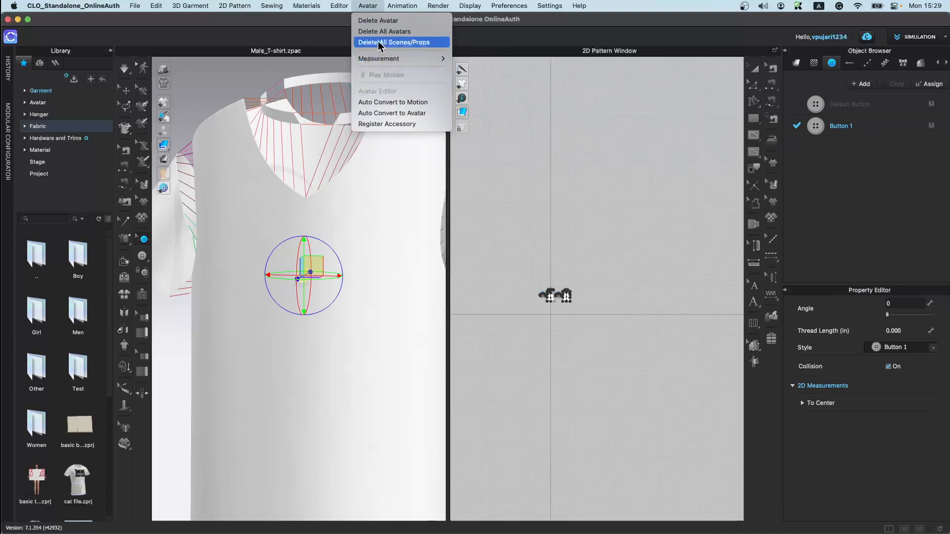
left_click(377, 9)
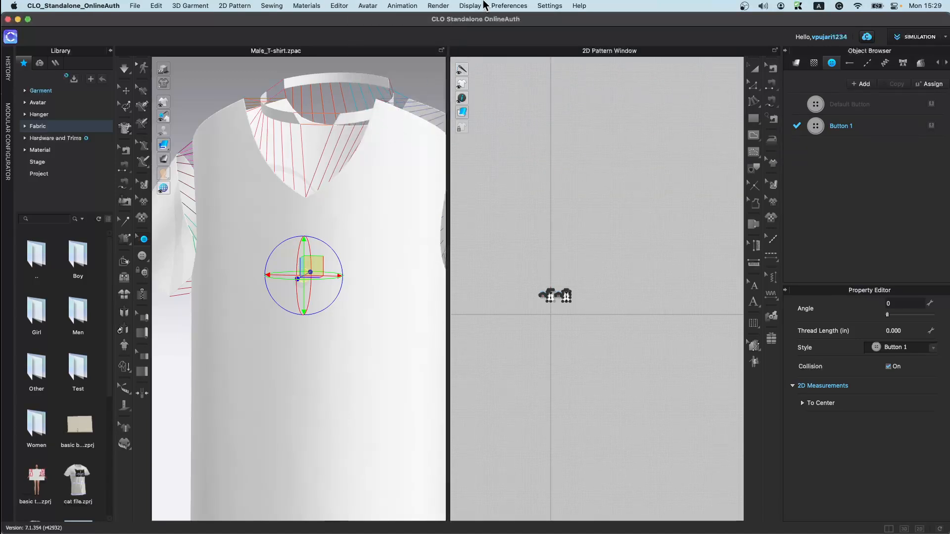
left_click(511, 7)
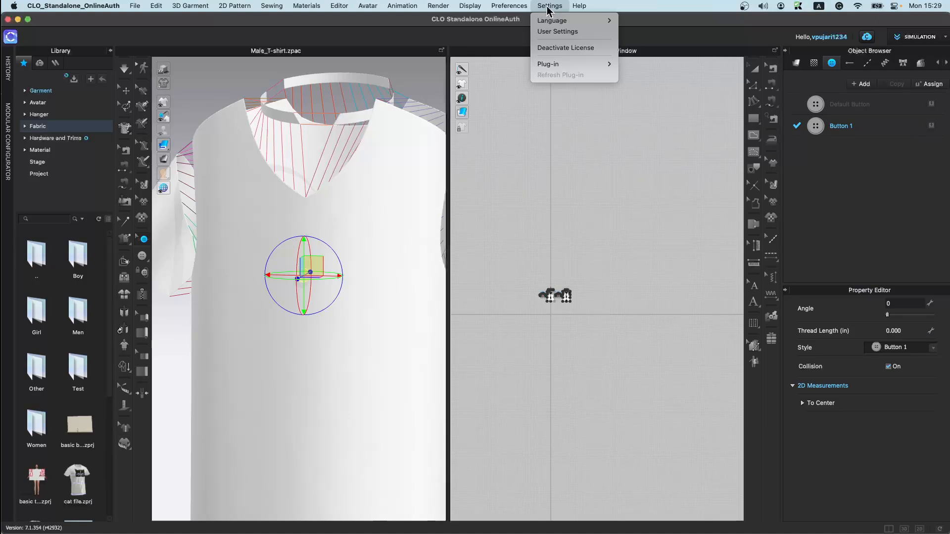
Step: Open User Settings and look through the Graphic Options, View Controls, 3D and 2D categories
left_click(555, 31)
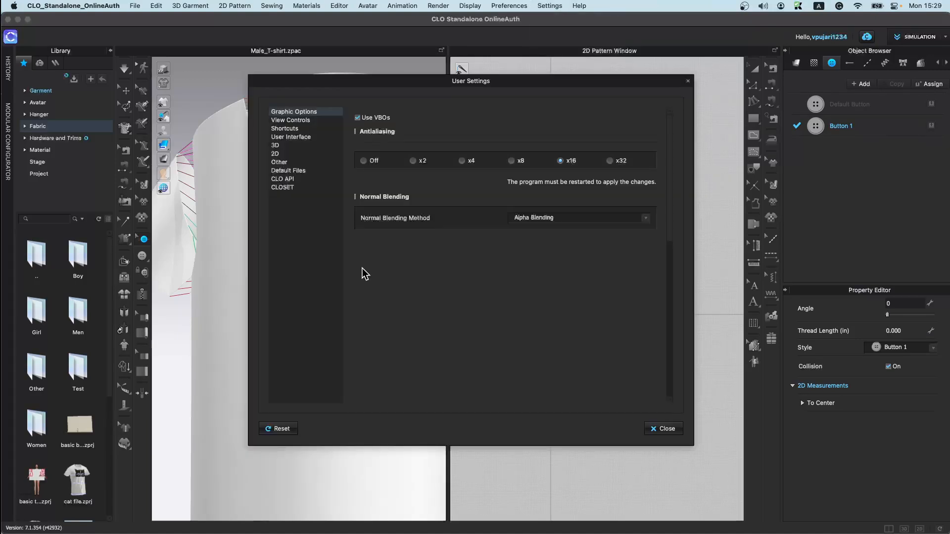
left_click(541, 7)
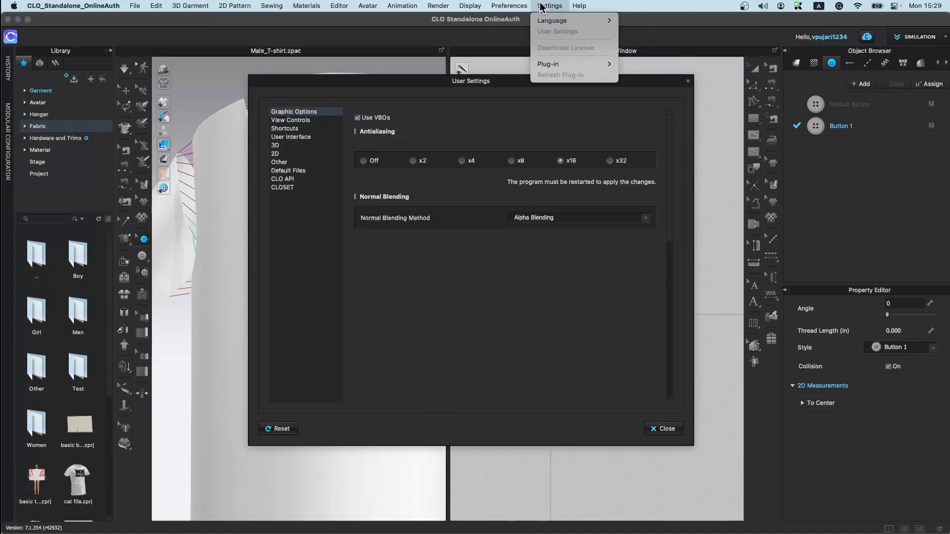
left_click(342, 187)
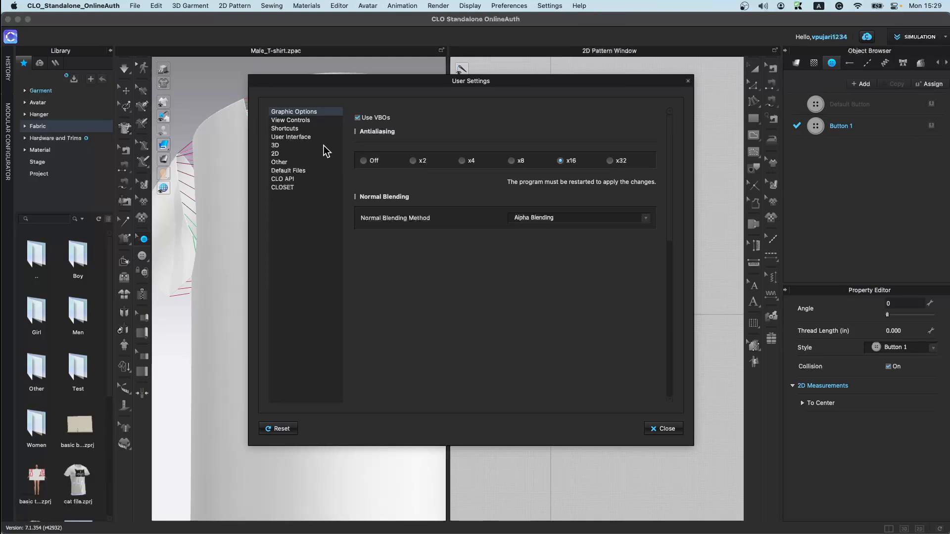
left_click(301, 120)
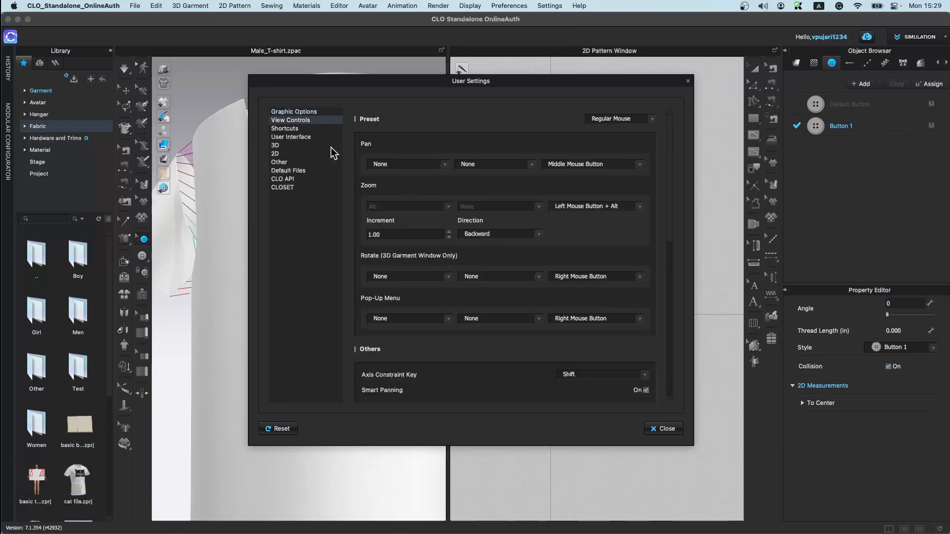
left_click(315, 113)
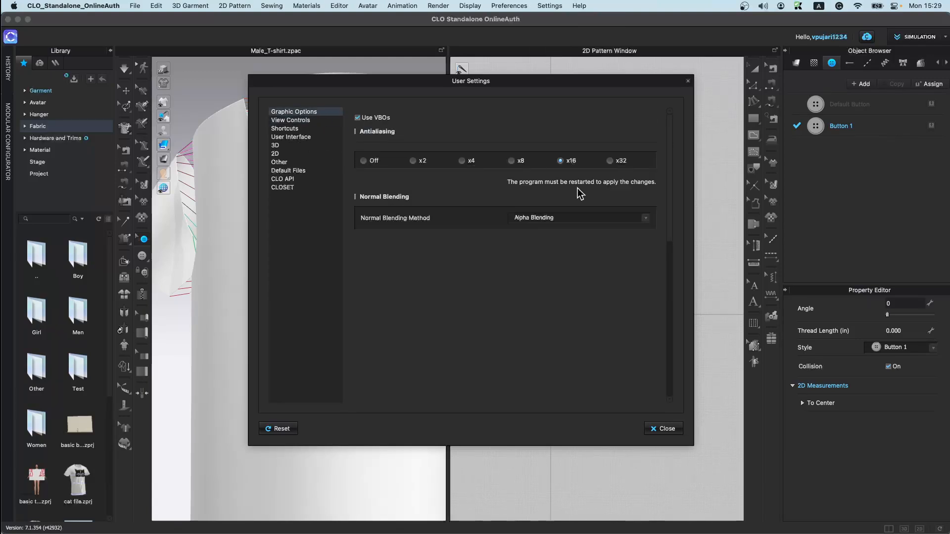
left_click(288, 137)
left_click(547, 146)
left_click(539, 145)
left_click(302, 145)
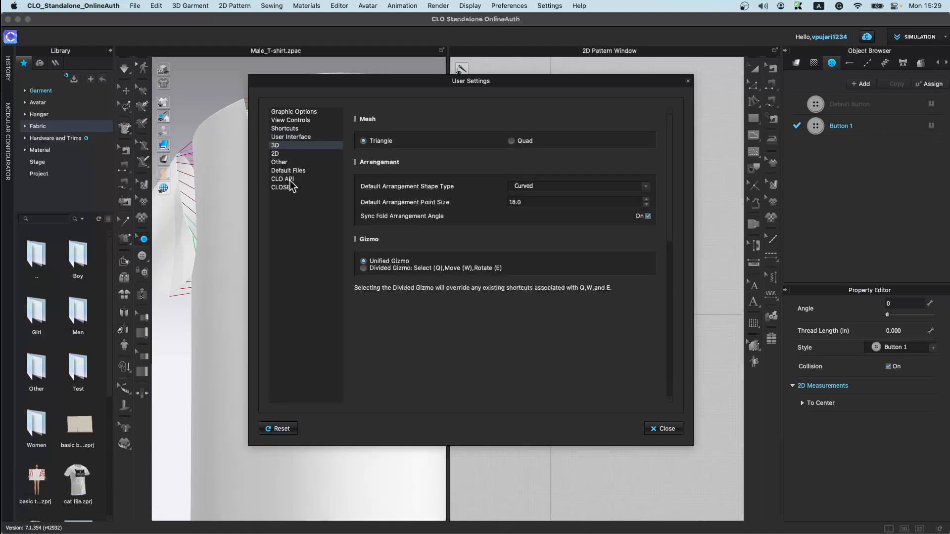
left_click(289, 153)
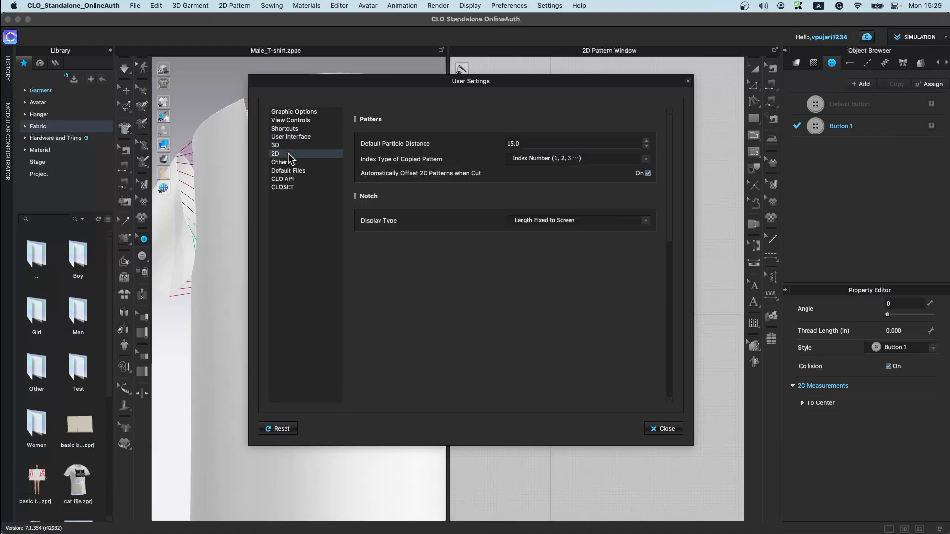
left_click(291, 145)
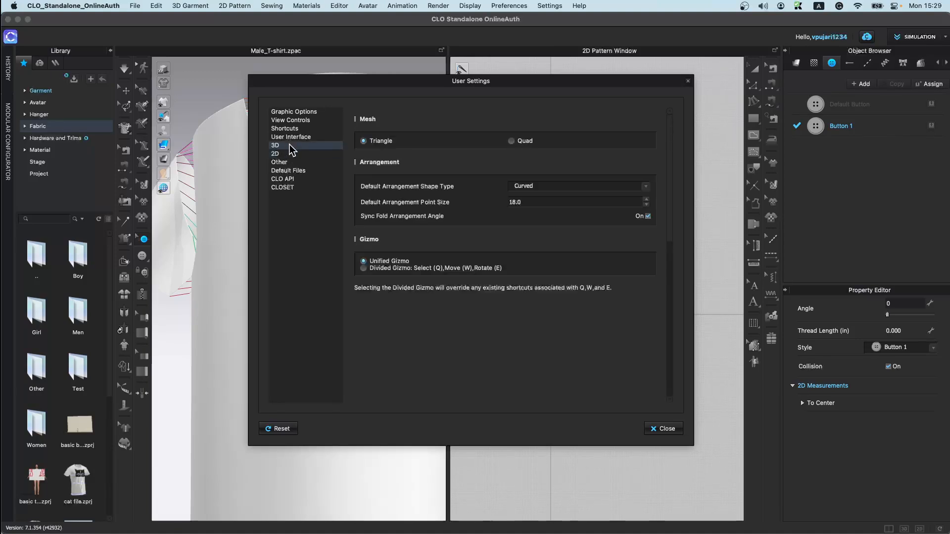
Step: In the User Interface settings, move the 3D toolbar to the top of the 3D window and close the dialog
left_click(297, 137)
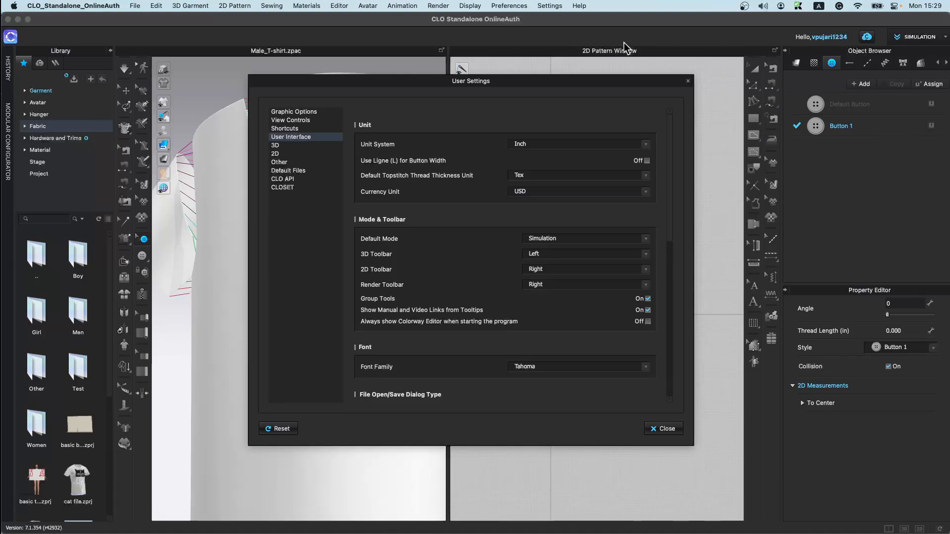
left_click(622, 255)
left_click(559, 245)
left_click(664, 429)
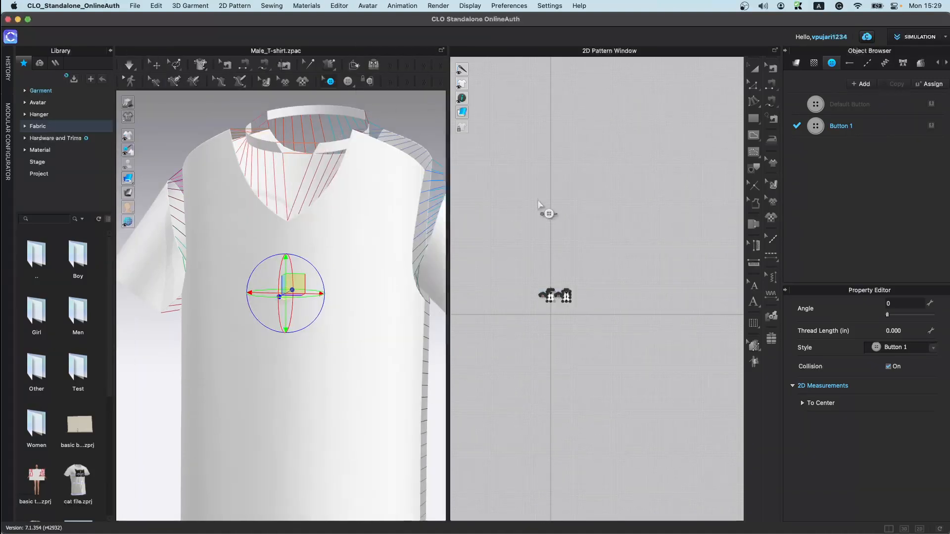
left_click(942, 532)
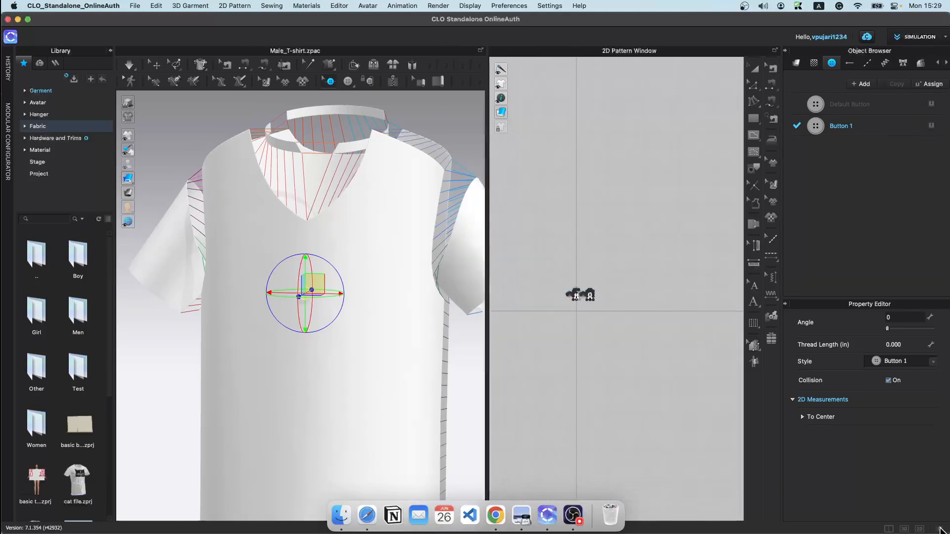
left_click(941, 531)
left_click(941, 532)
left_click(941, 531)
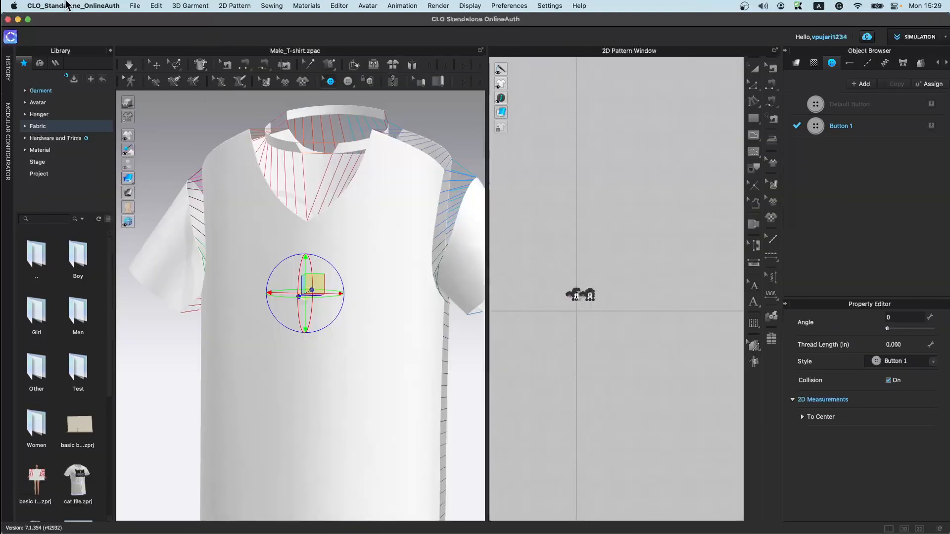